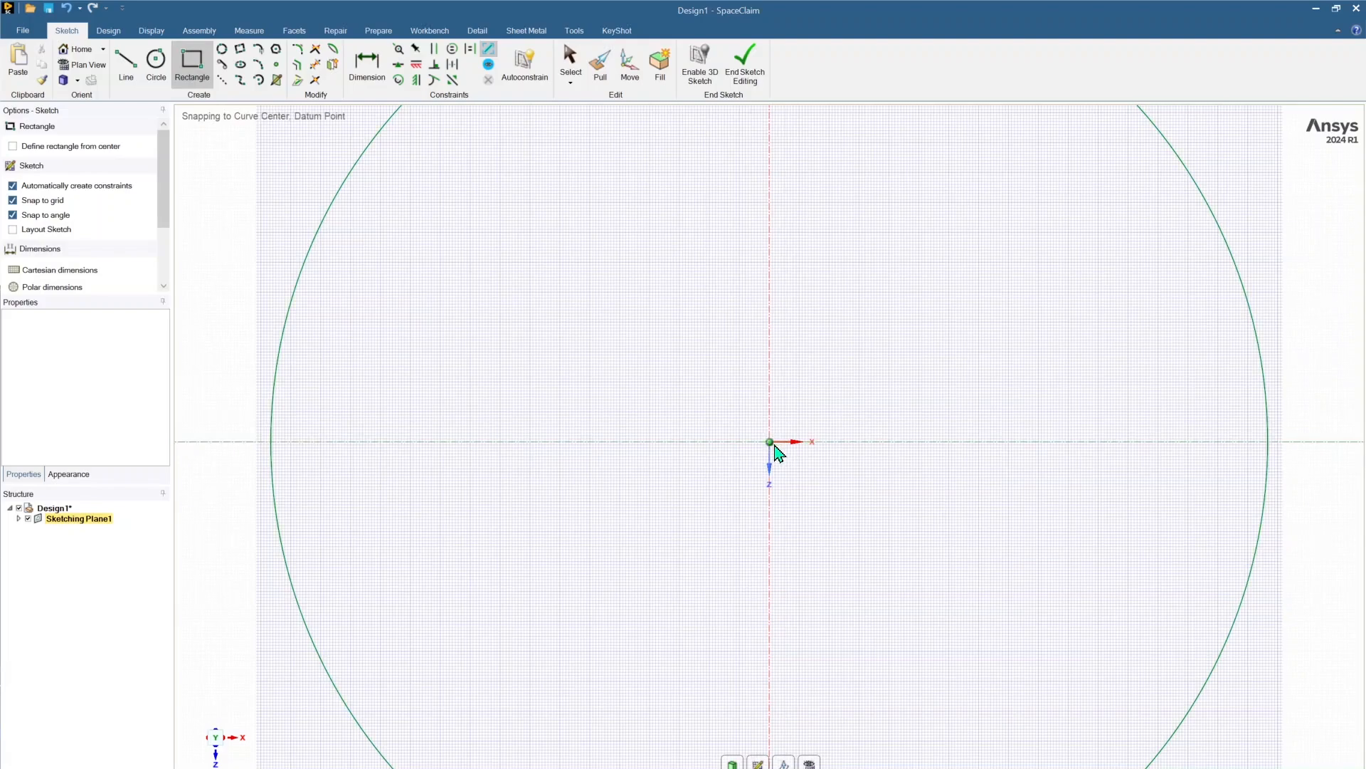
Draw a 5 m by 5 m square from the origin into the upper-right quadrant around the circle's centre.
{"action": "left_click", "coordinate": [770, 442]}
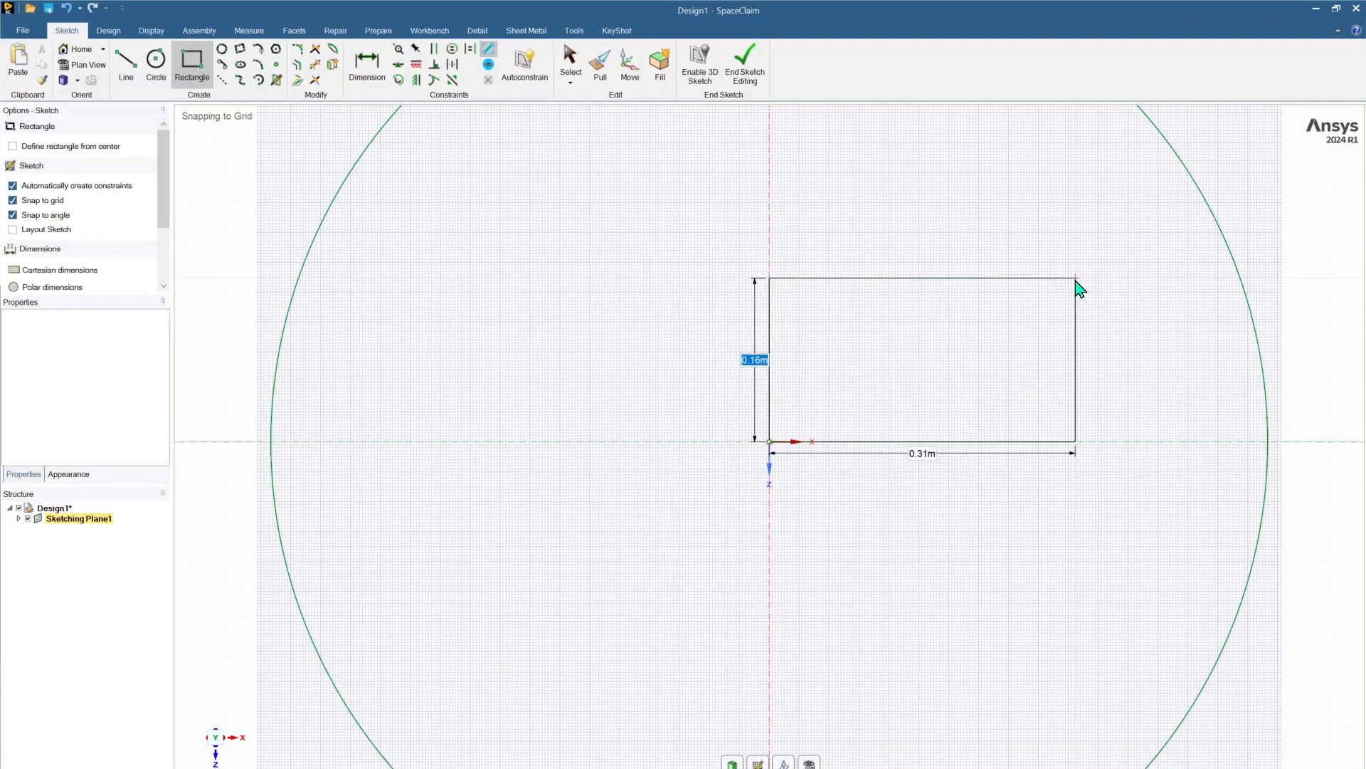
{"action": "type", "text": "5"}
{"action": "scroll", "coordinate": [1075, 280], "scroll_direction": "down", "scroll_amount": 12}
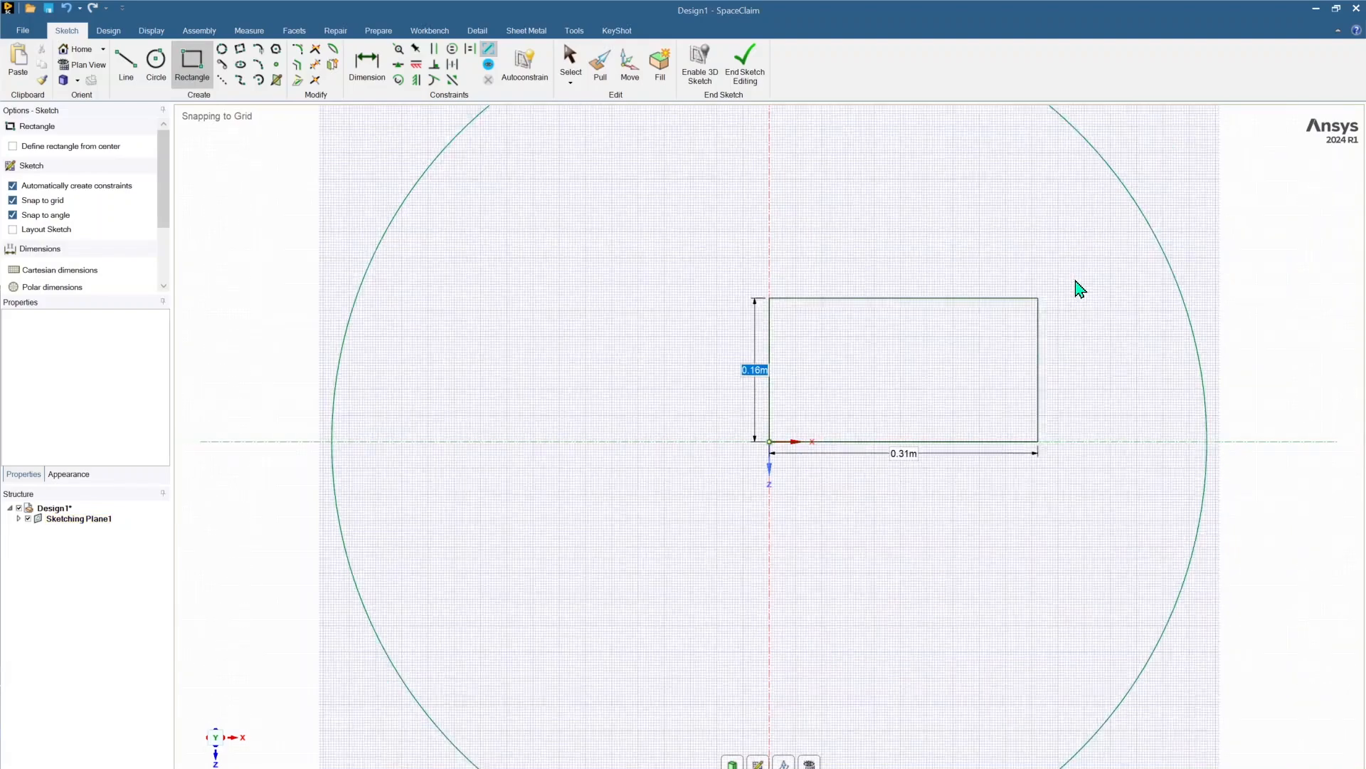
{"action": "key", "text": "Tab"}
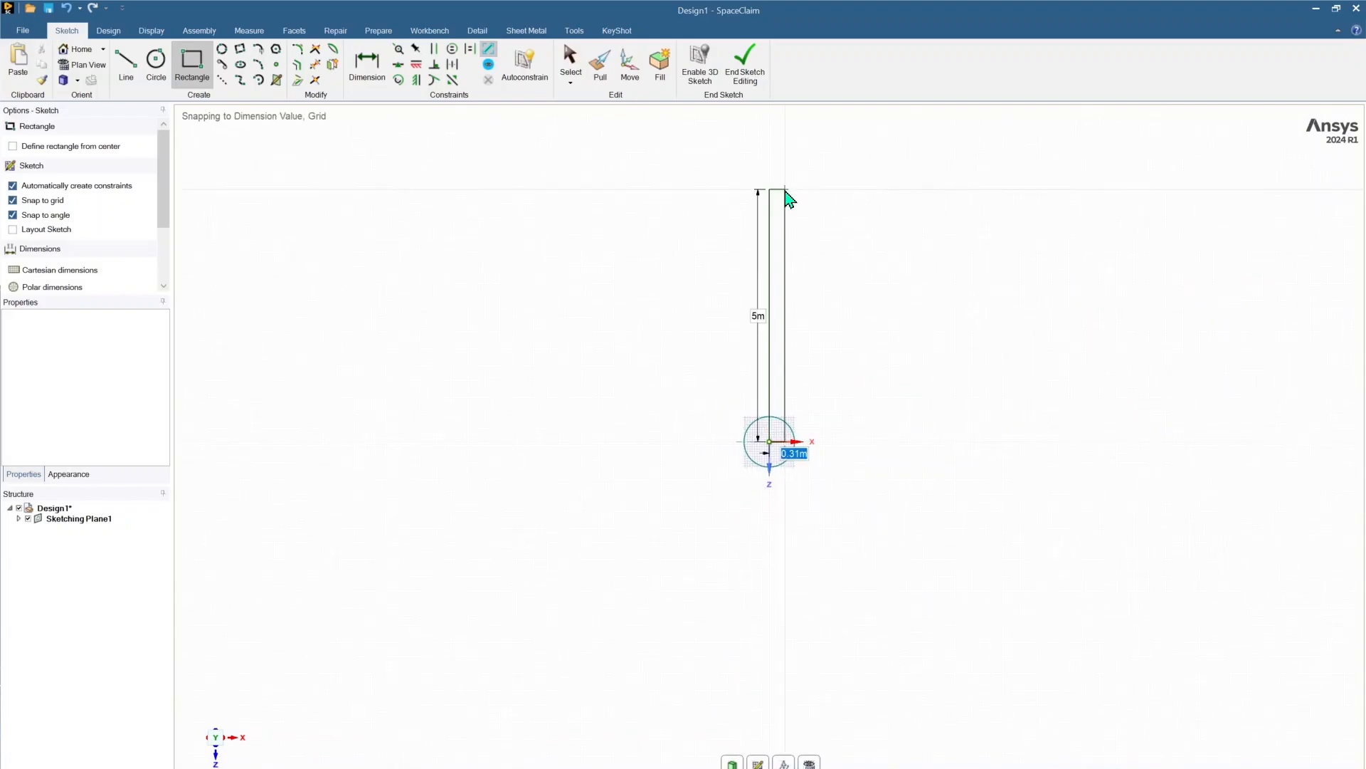
{"action": "type", "text": "5"}
{"action": "key", "text": "Return"}
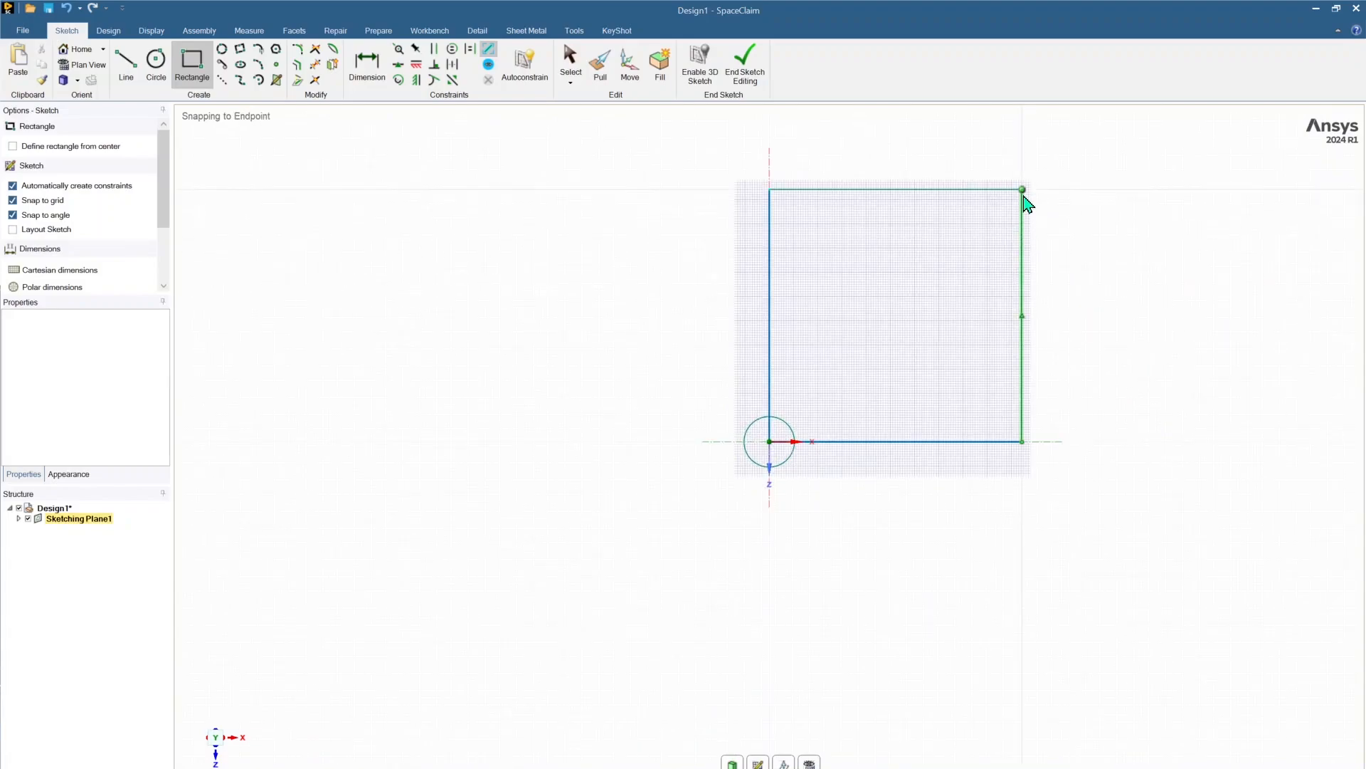
Draw a 10 m by 10 m square from the 5 m square's outer corner so that it is centred on the origin.
{"action": "left_click", "coordinate": [1021, 190]}
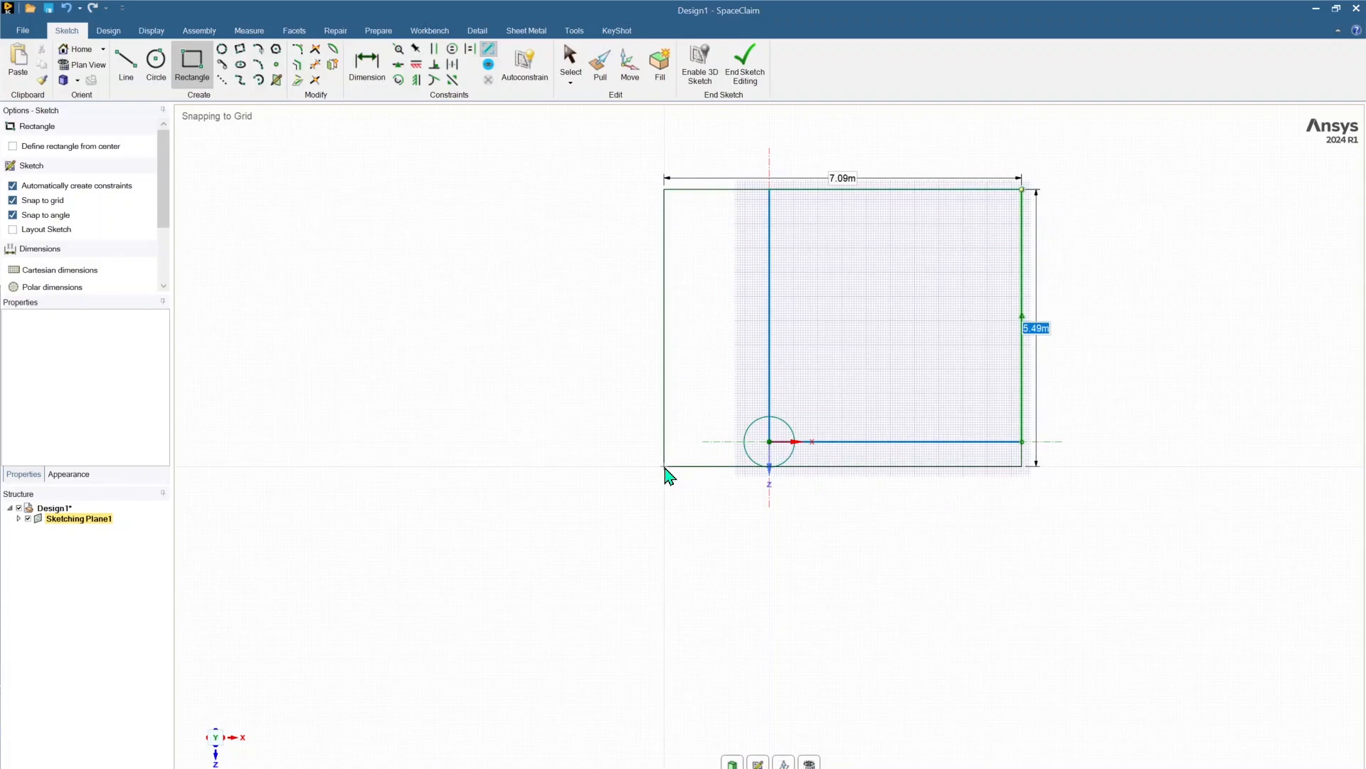
{"action": "type", "text": "10"}
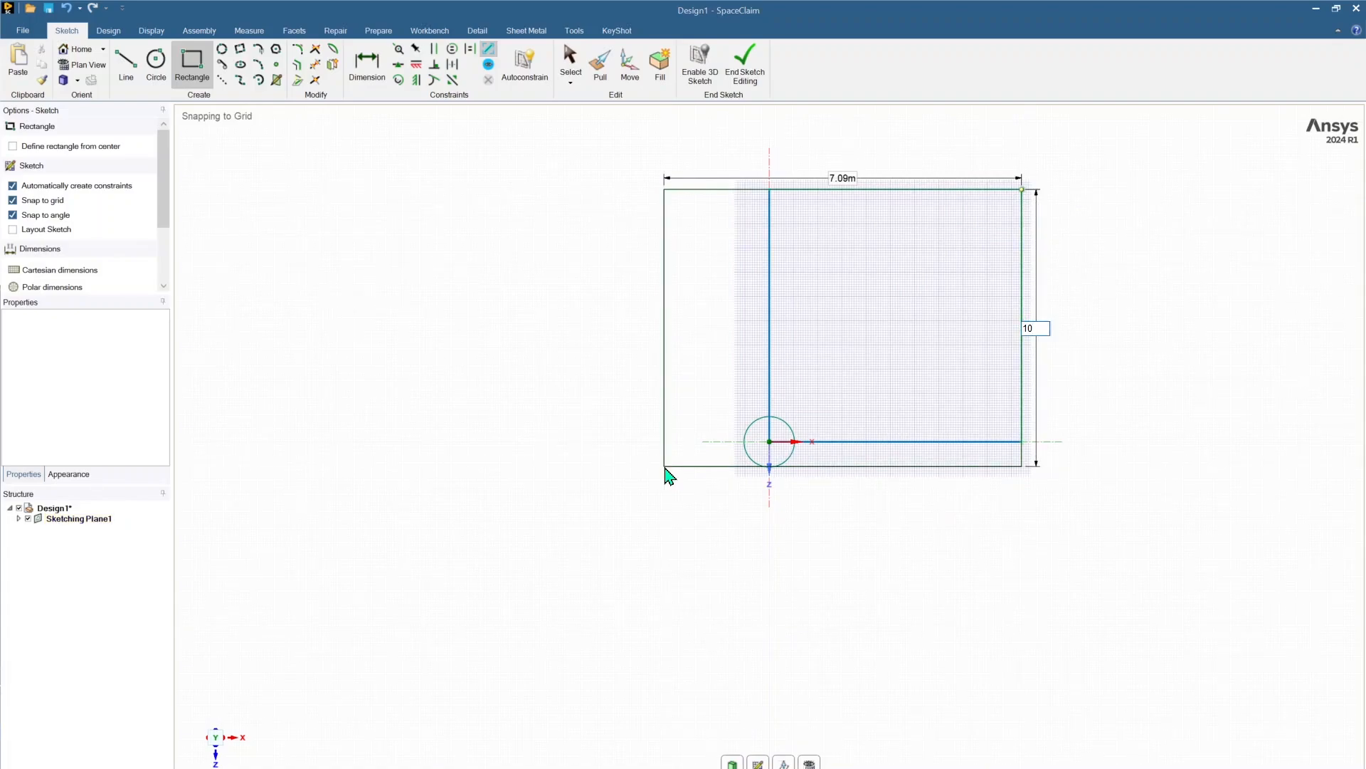
{"action": "key", "text": "Tab"}
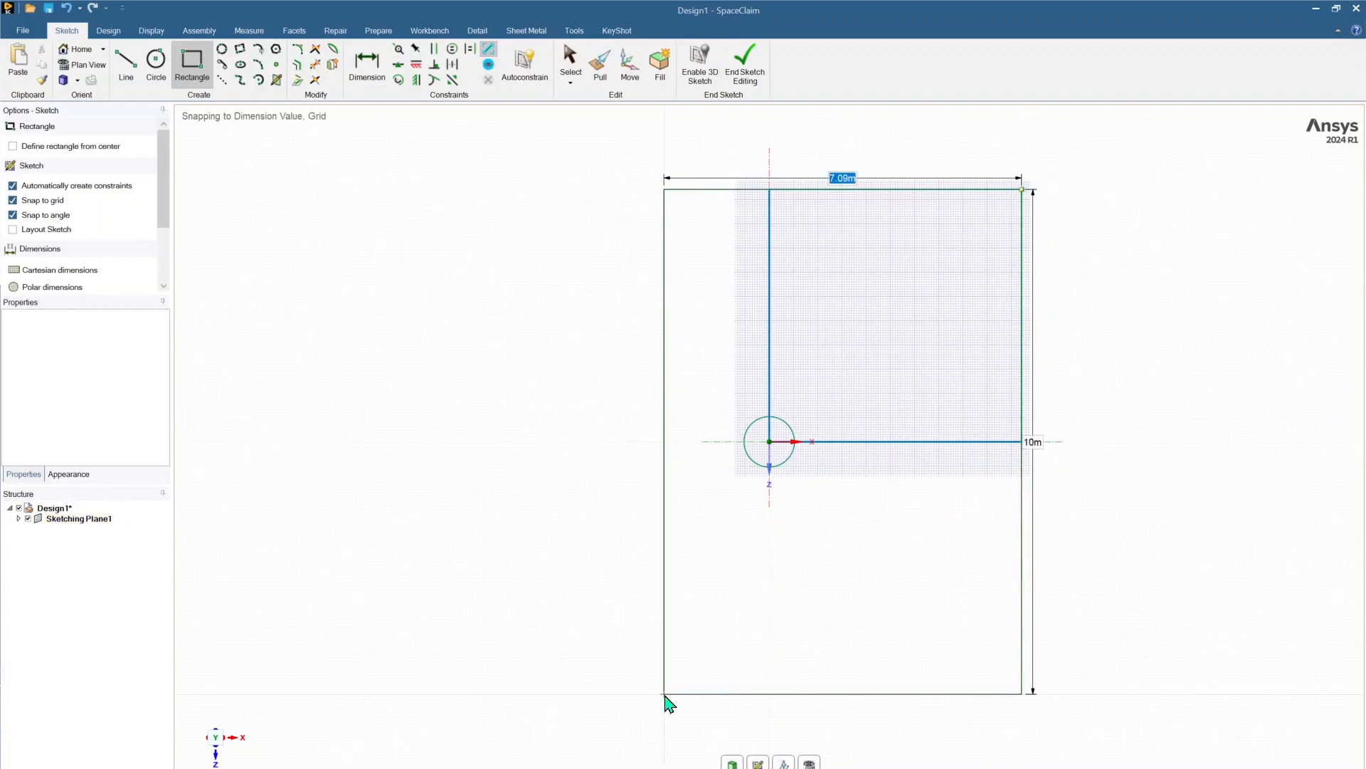
{"action": "type", "text": "10"}
{"action": "key", "text": "Return"}
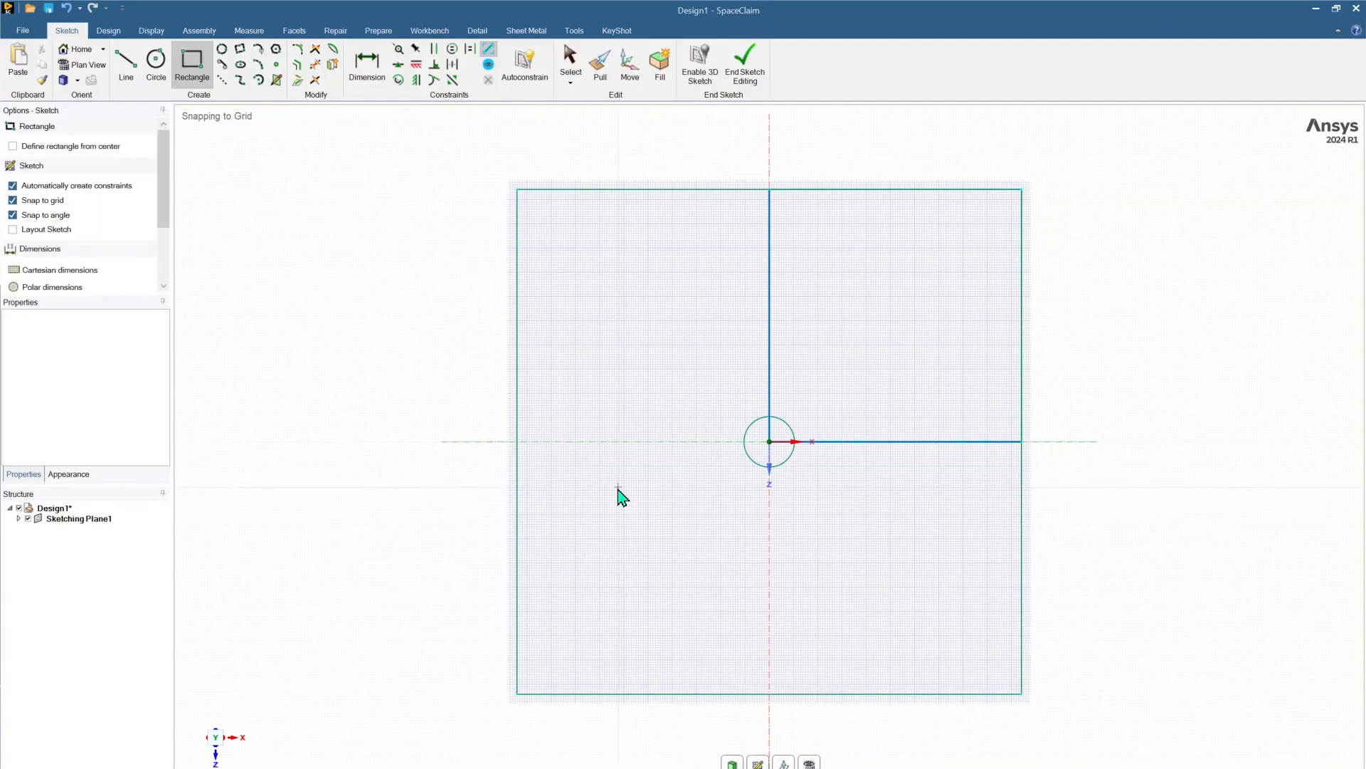
Draw lines connecting the origin to the midpoints of the outer square's left and bottom edges.
{"action": "key", "text": "l"}
{"action": "left_click", "coordinate": [517, 442]}
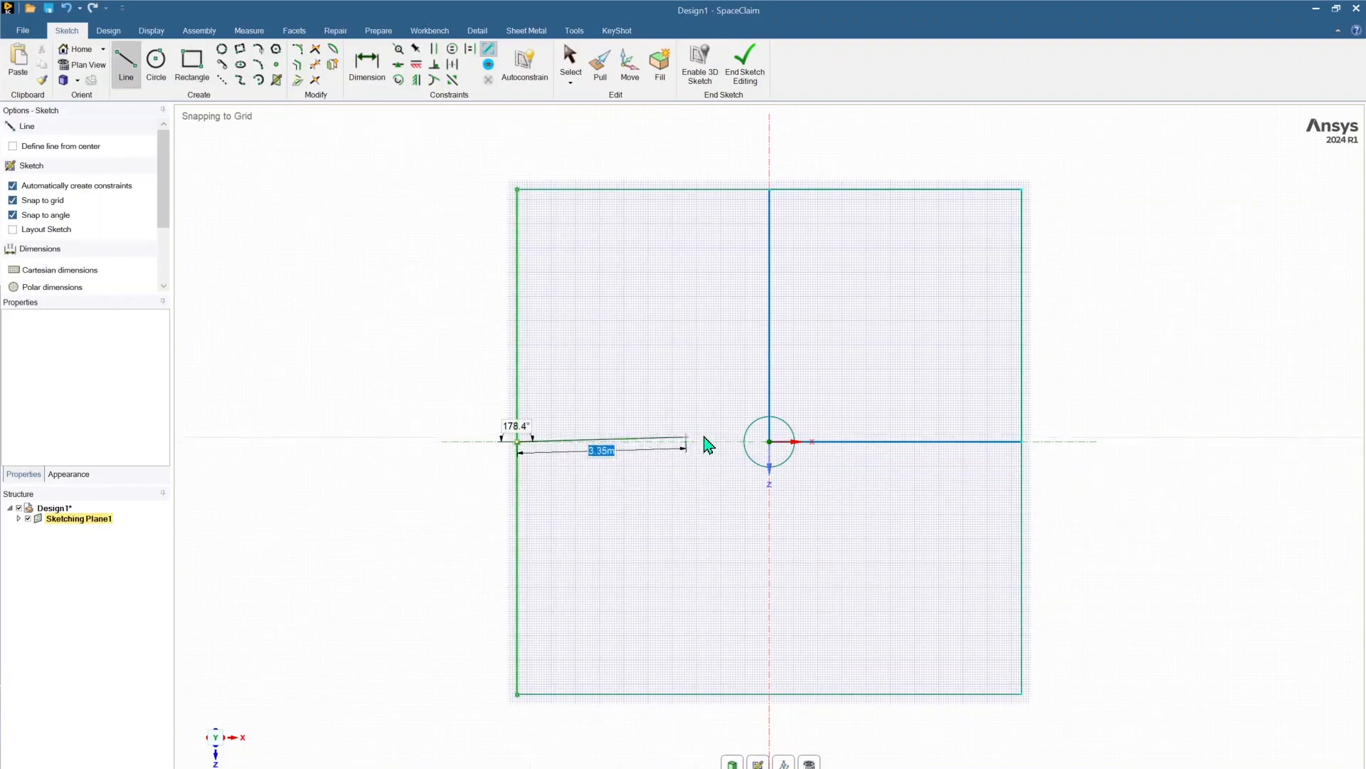
{"action": "left_click", "coordinate": [769, 441]}
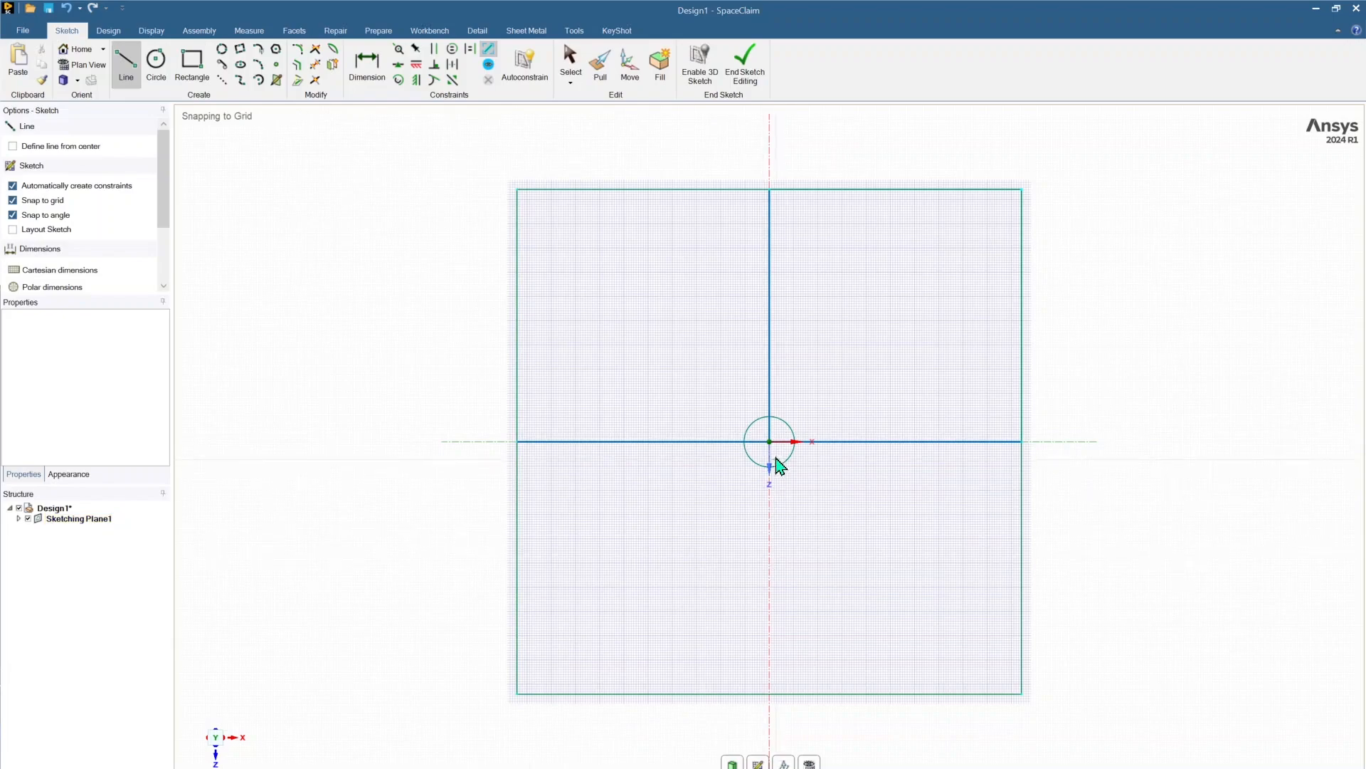
{"action": "left_click", "coordinate": [769, 442]}
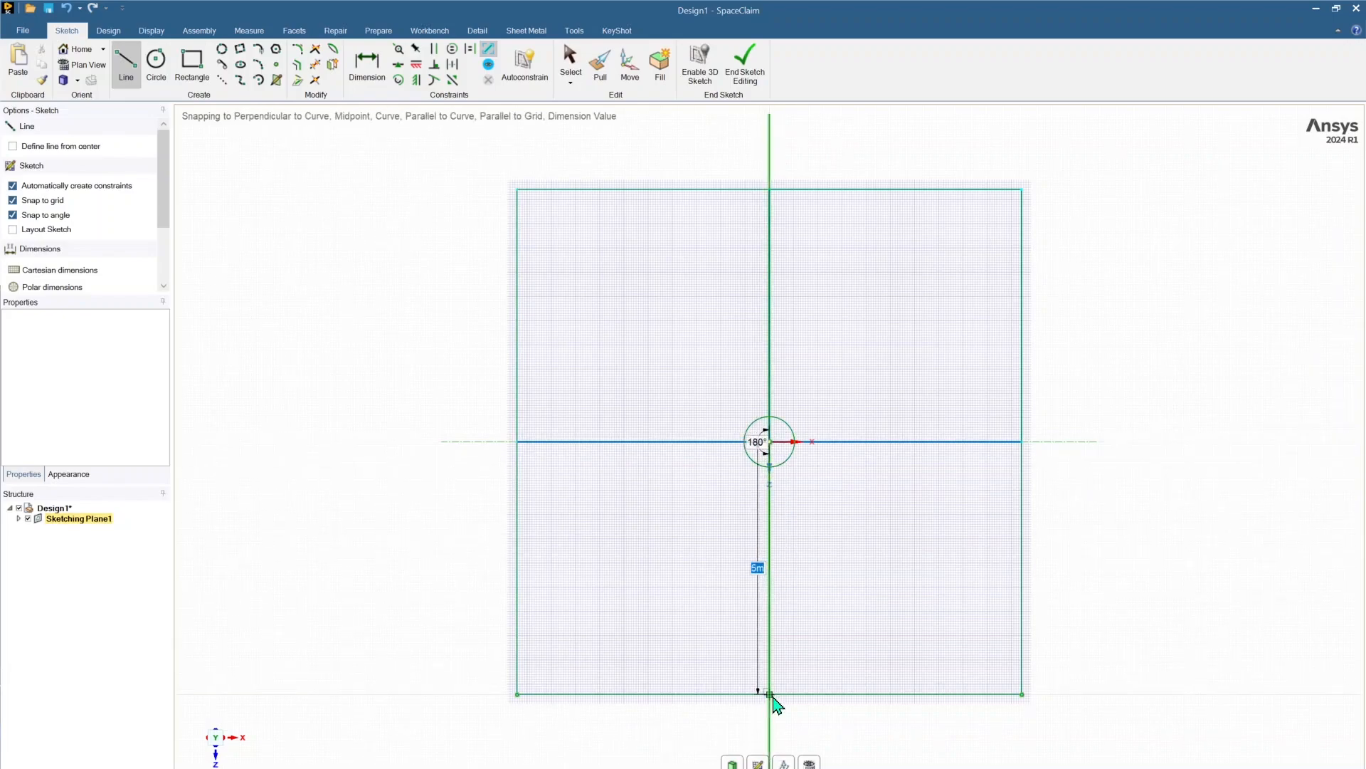
{"action": "left_click", "coordinate": [769, 694]}
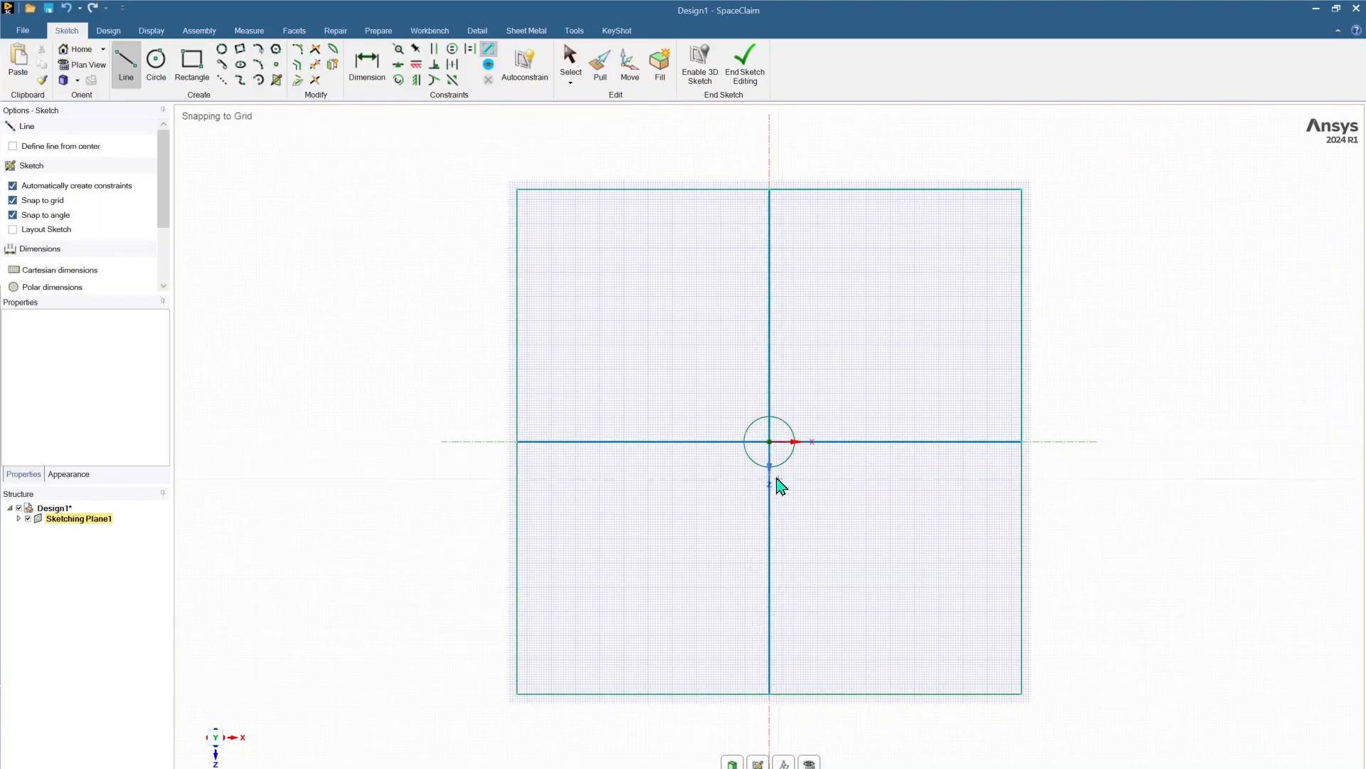
Draw a 0.2 m by 0.2 m square from the origin into the circle's upper-right quadrant.
{"action": "scroll", "coordinate": [754, 459], "scroll_direction": "down", "scroll_amount": 3}
{"action": "scroll", "coordinate": [770, 453], "scroll_direction": "up", "scroll_amount": 6}
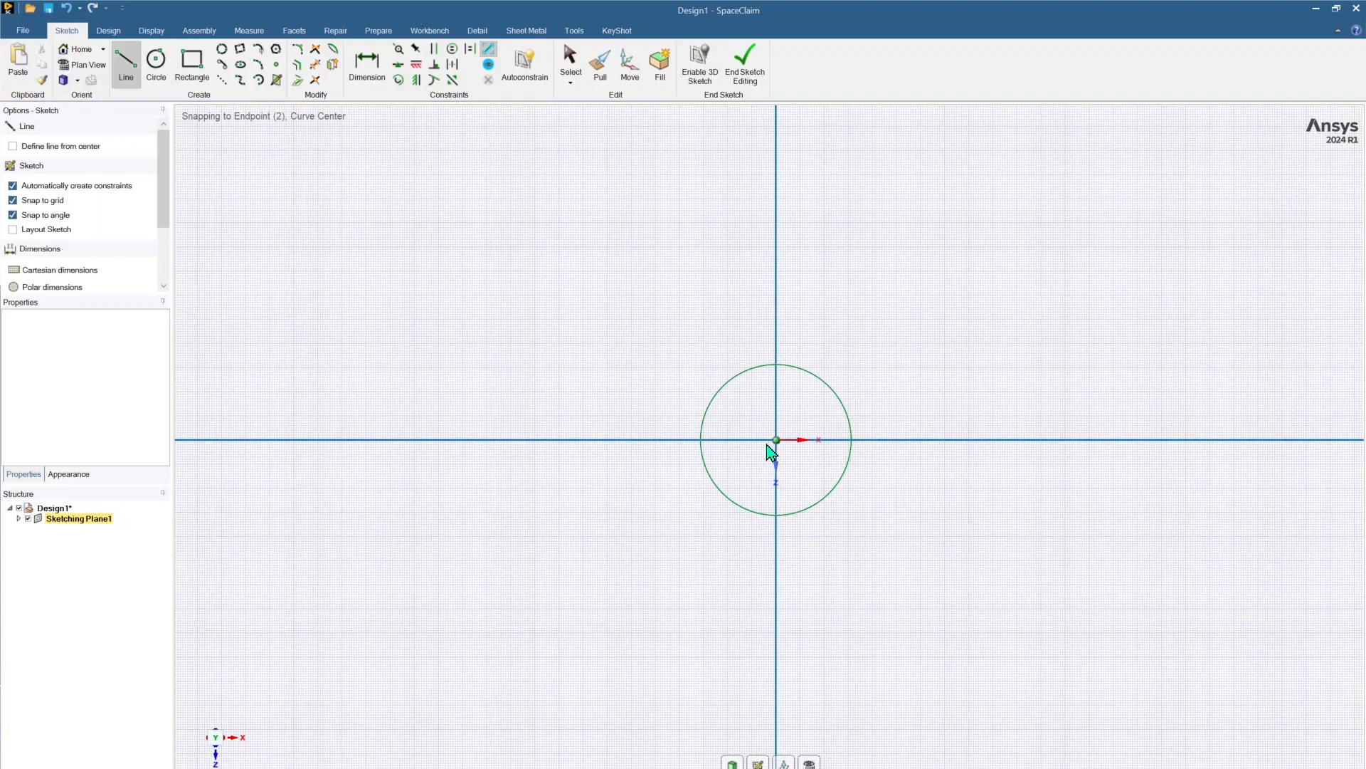
{"action": "key", "text": "r"}
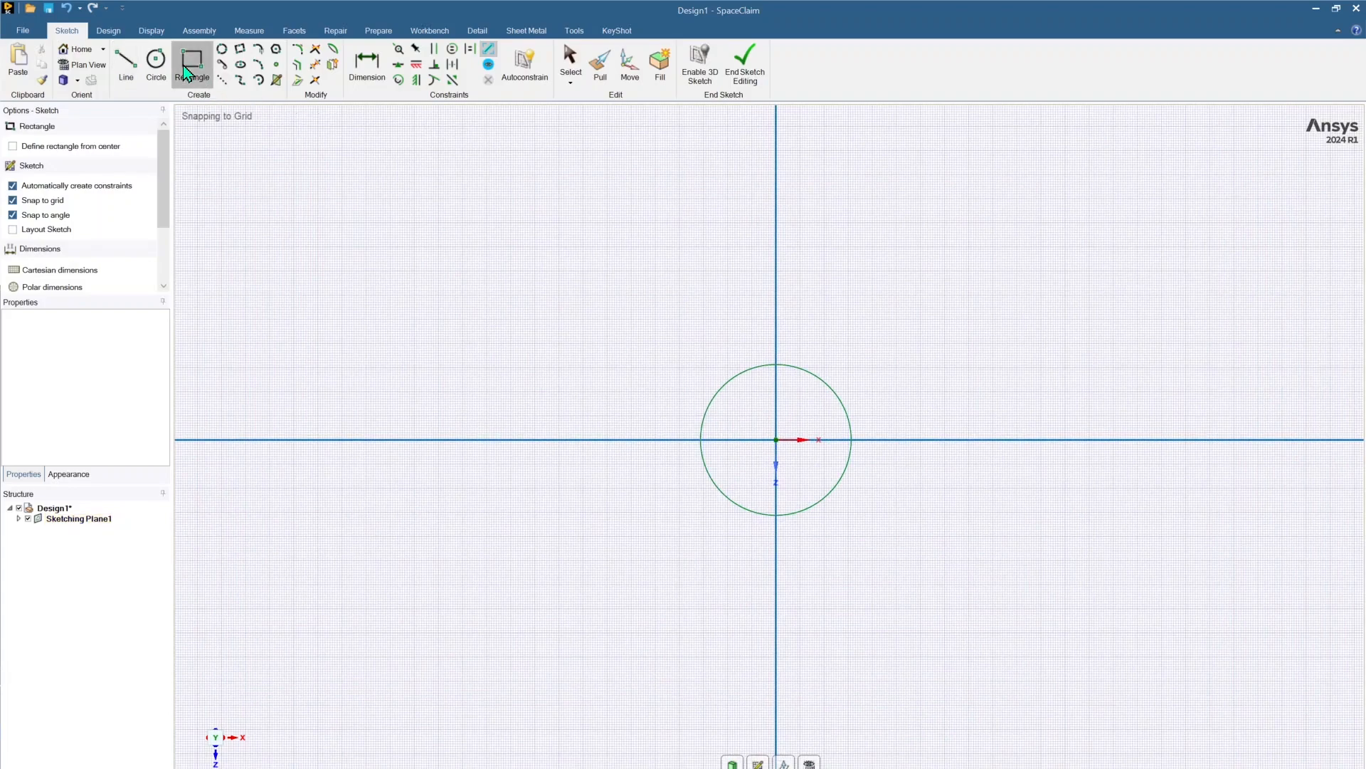
{"action": "left_click", "coordinate": [775, 439]}
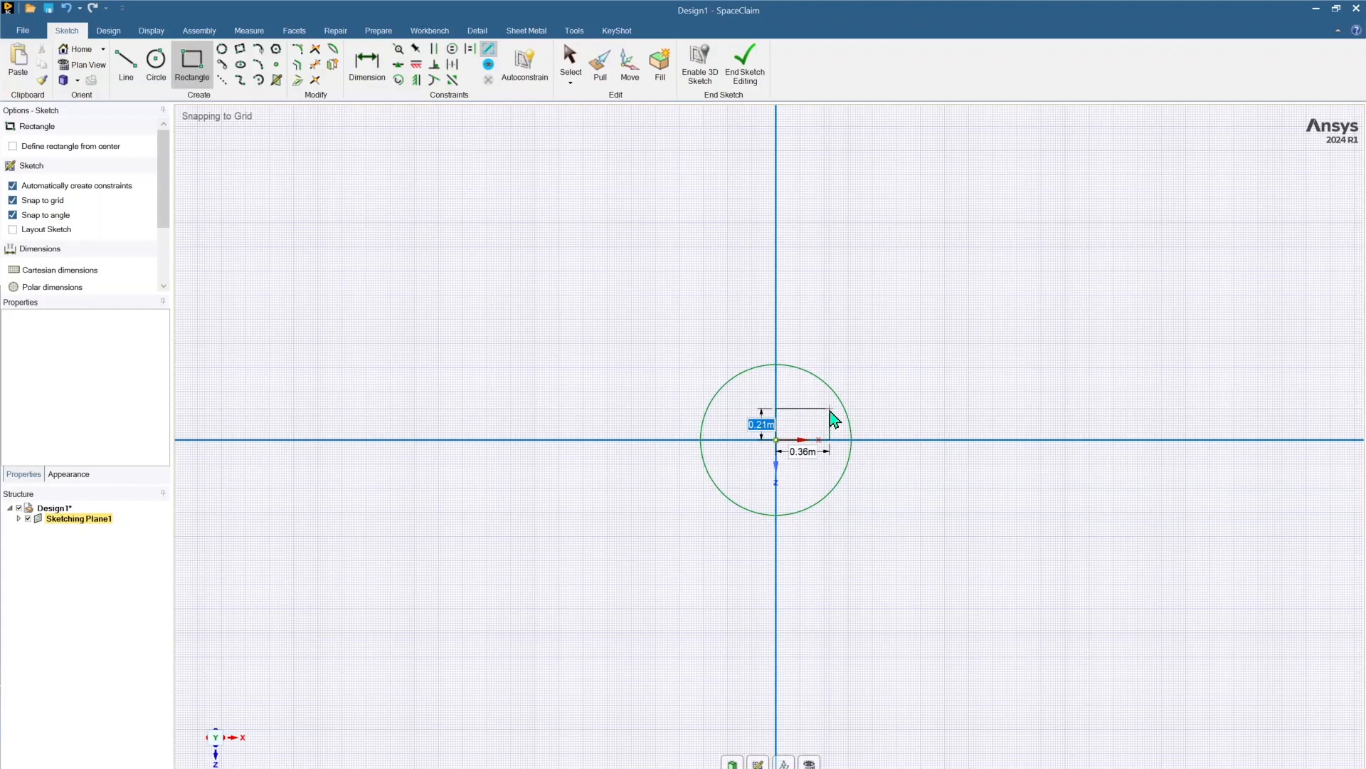
{"action": "type", "text": "0.2"}
{"action": "key", "text": "Tab"}
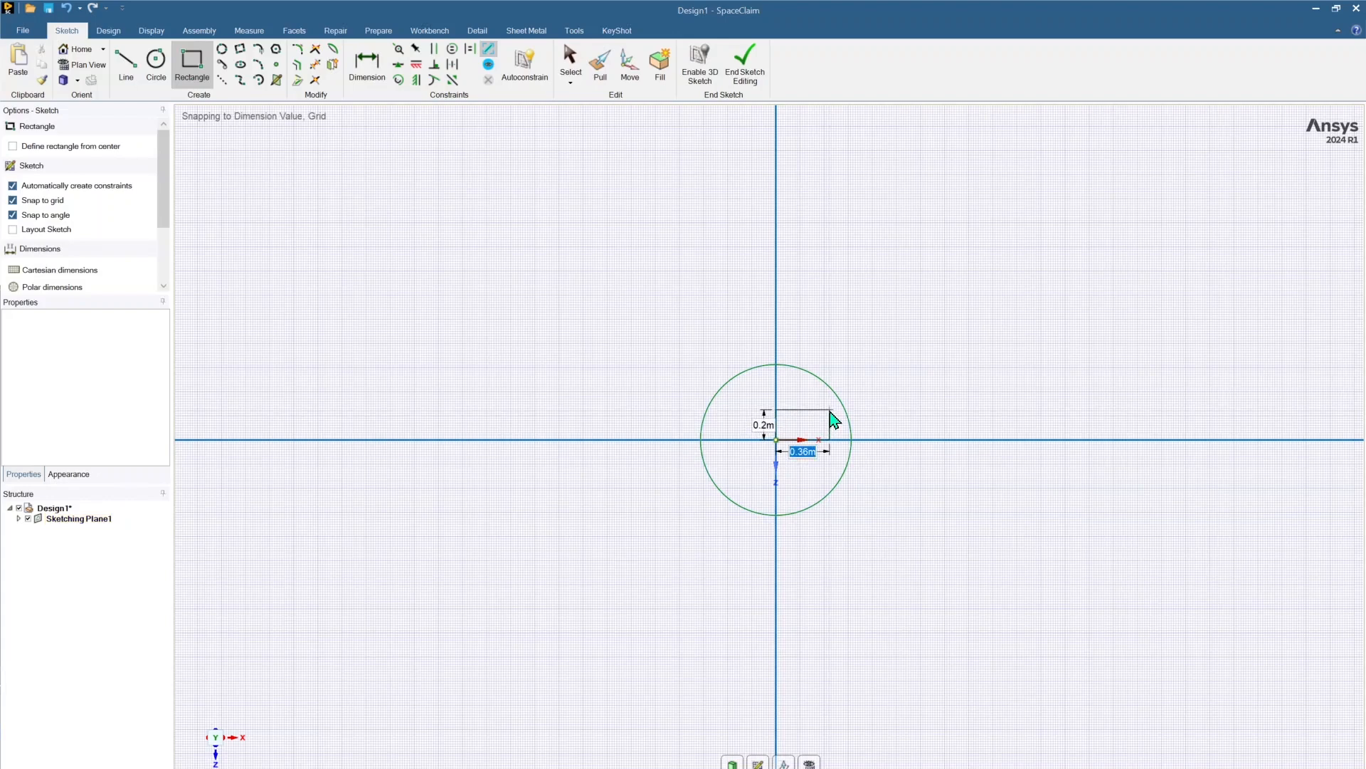
{"action": "type", "text": "0.2"}
{"action": "key", "text": "Escape"}
{"action": "left_click", "coordinate": [807, 421]}
Draw a 0.4 m by 0.4 m square from the 0.2 m square's outer corner, centred inside the circle.
{"action": "left_click", "coordinate": [807, 411]}
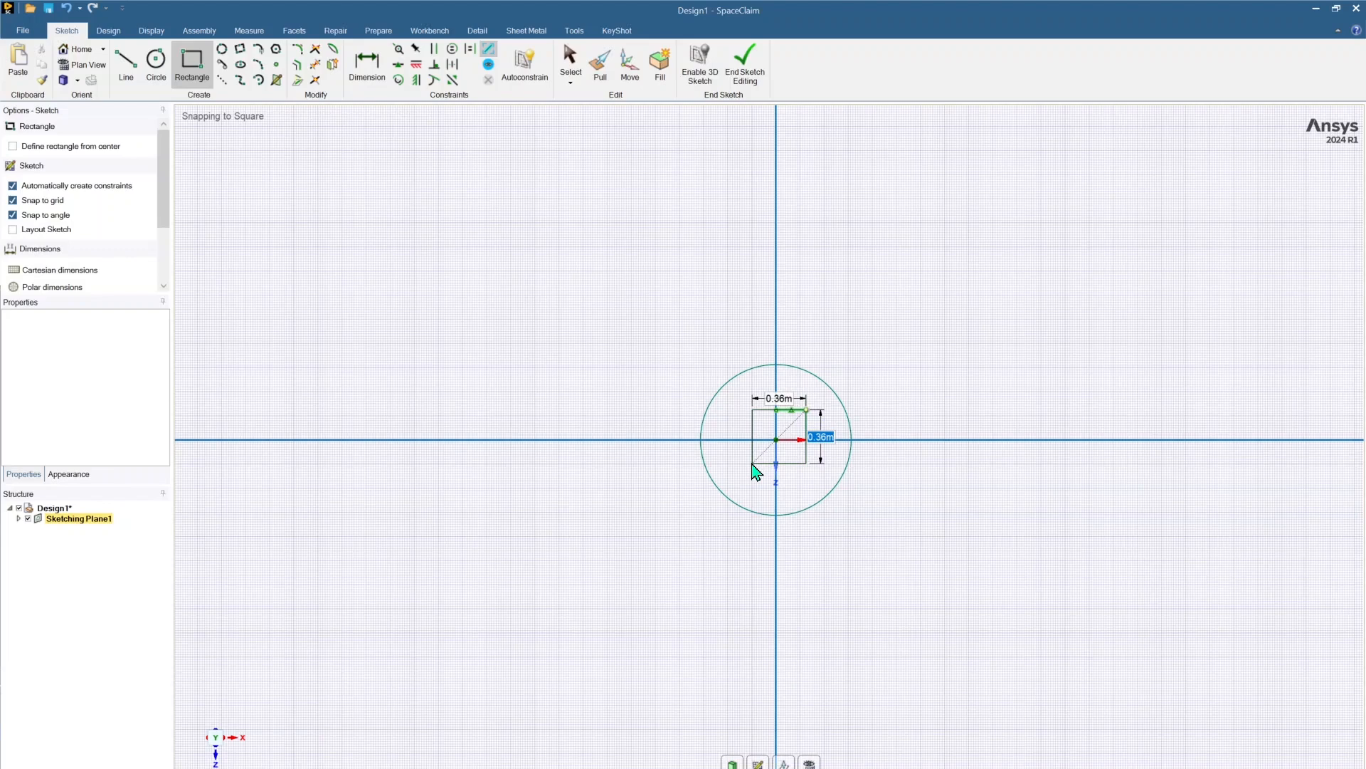
{"action": "type", "text": "0.4"}
{"action": "key", "text": "Tab"}
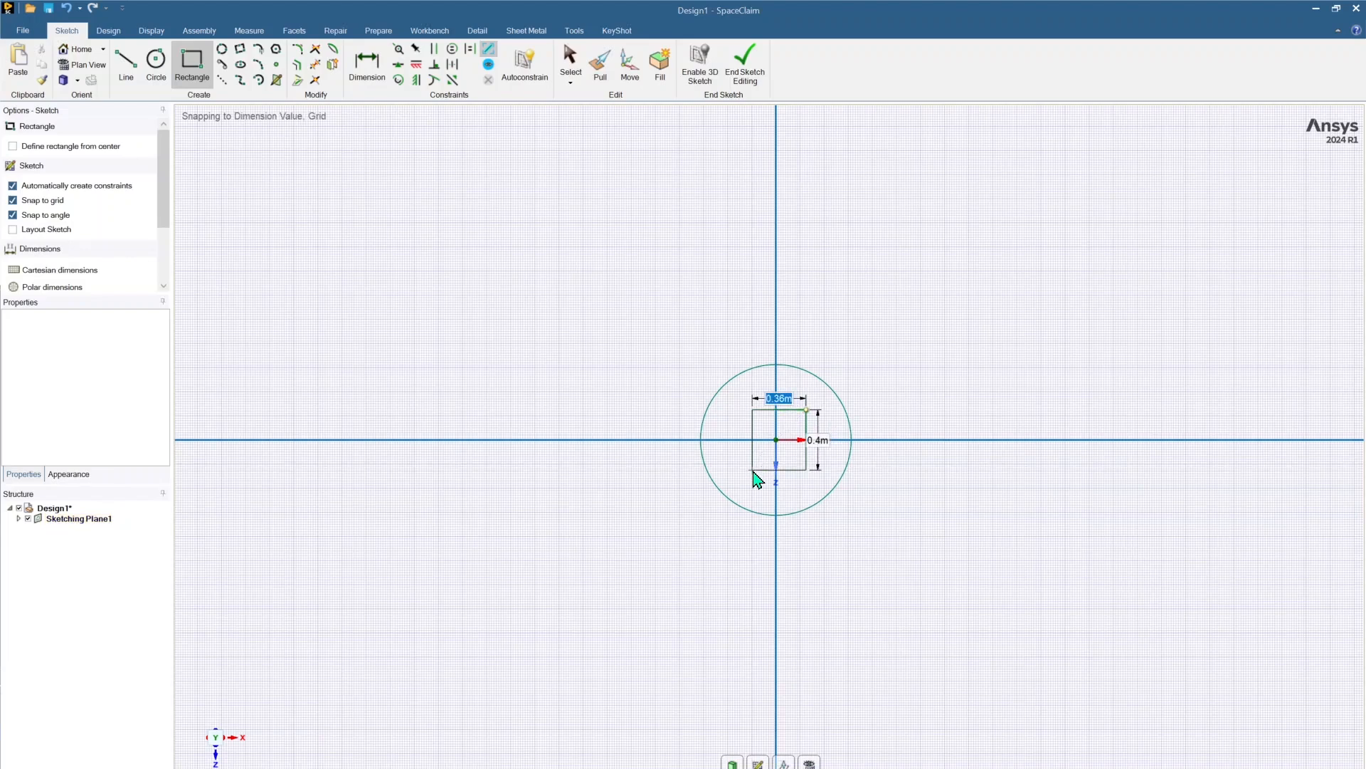
{"action": "type", "text": "0.4"}
{"action": "key", "text": "Return"}
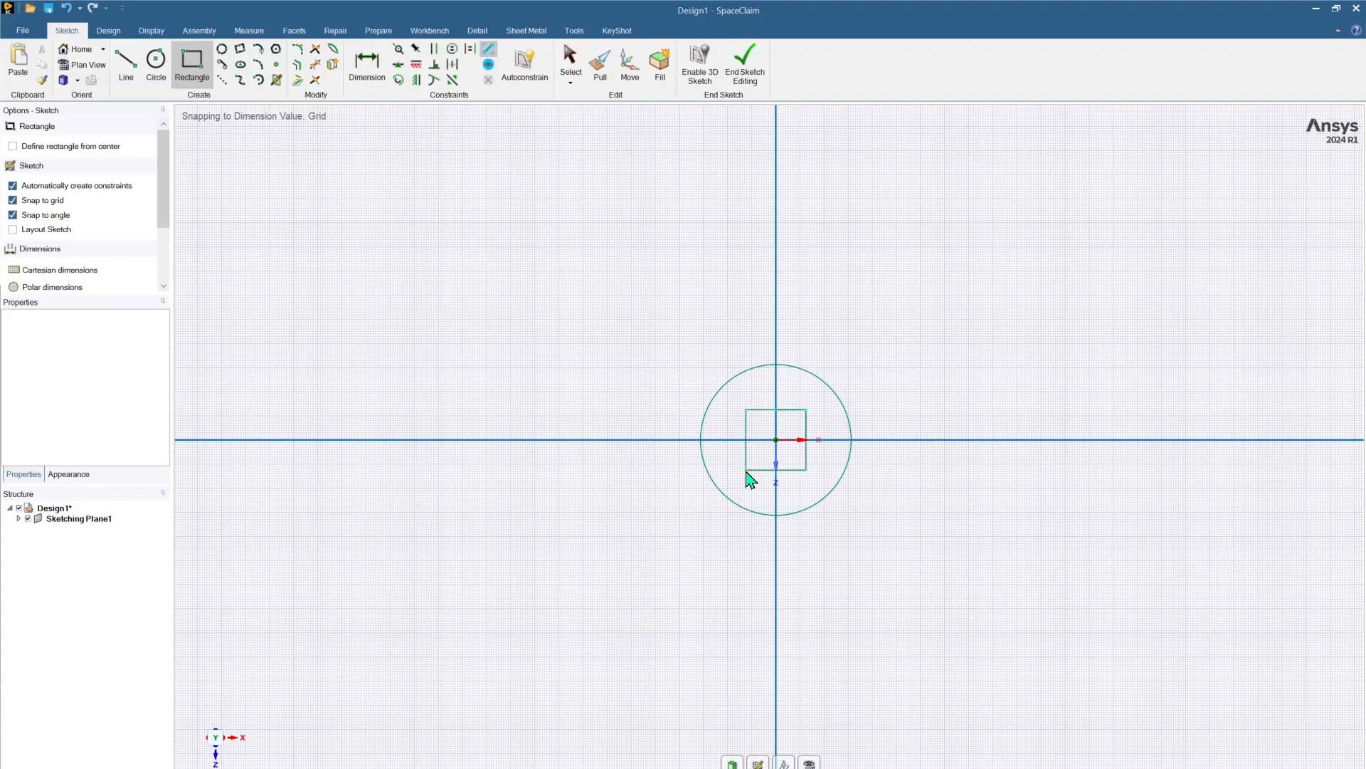
Draw diagonal lines joining the outer square's two upper corners to the matching corners of the 0.4 m inner square.
{"action": "scroll", "coordinate": [754, 481], "scroll_direction": "down", "scroll_amount": 3}
{"action": "scroll", "coordinate": [747, 469], "scroll_direction": "down", "scroll_amount": 3}
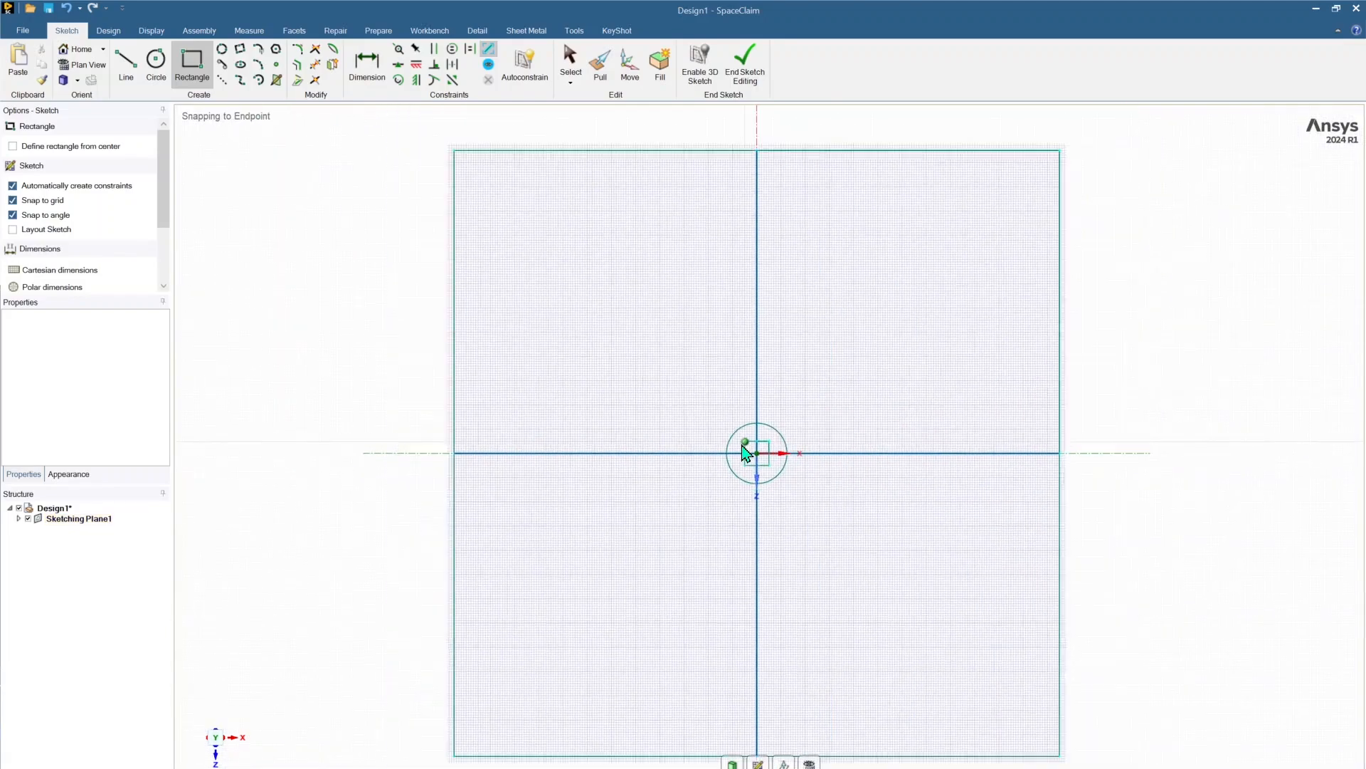
{"action": "scroll", "coordinate": [600, 354], "scroll_direction": "up", "scroll_amount": 3}
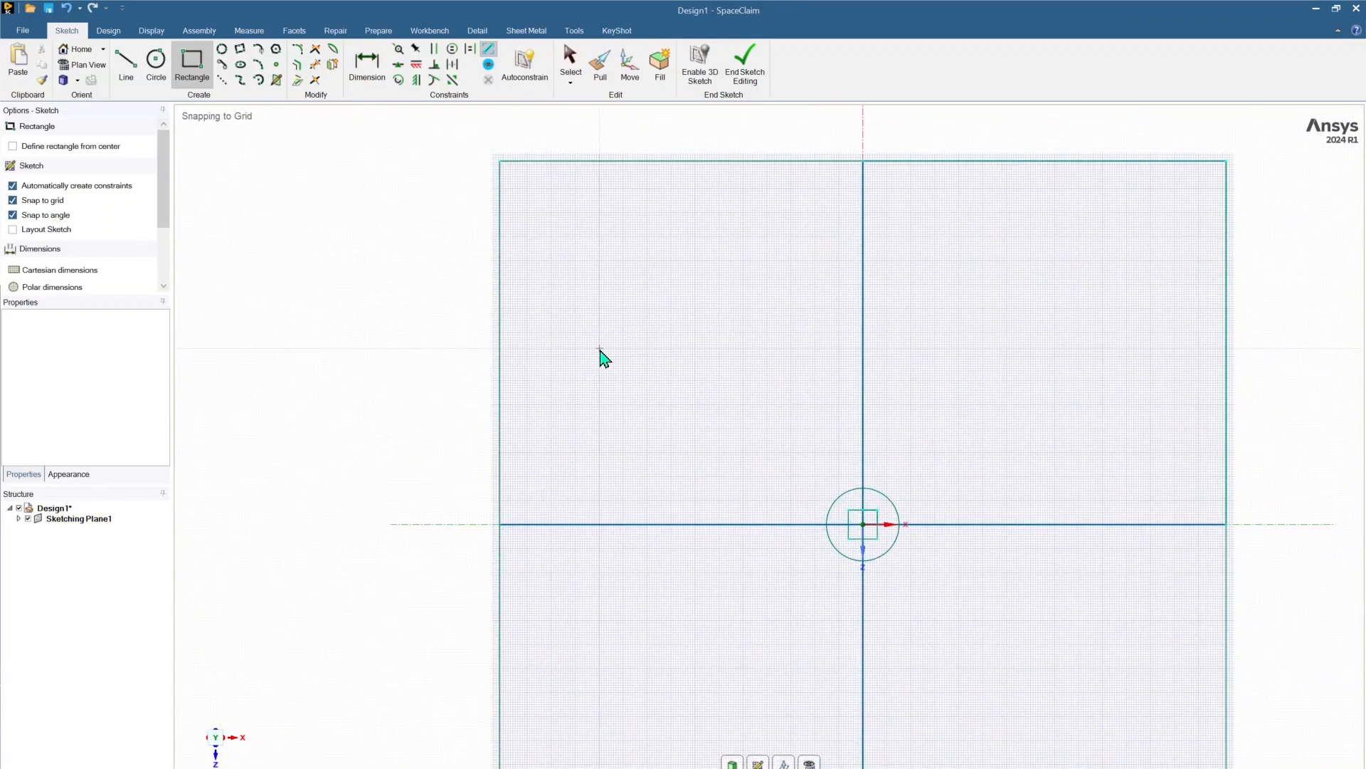
{"action": "key", "text": "l"}
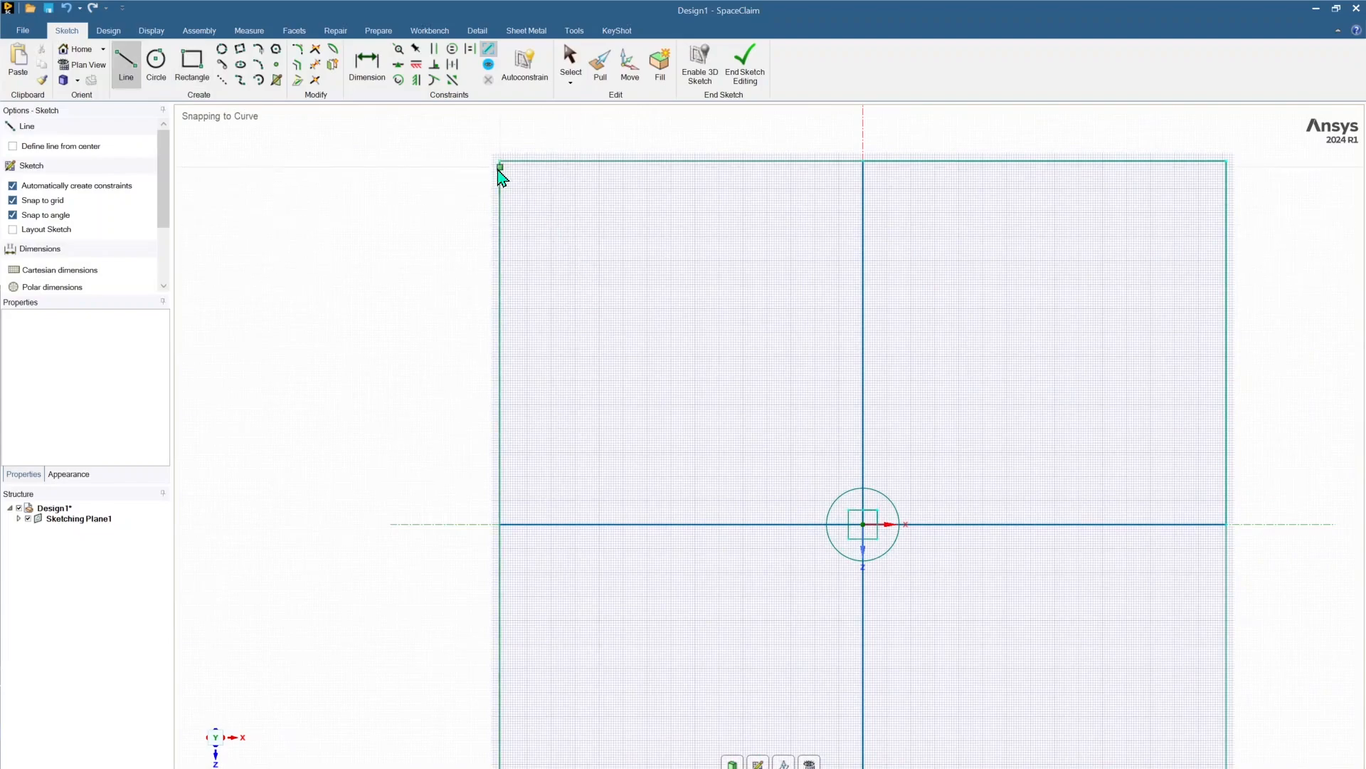
{"action": "left_click", "coordinate": [500, 162]}
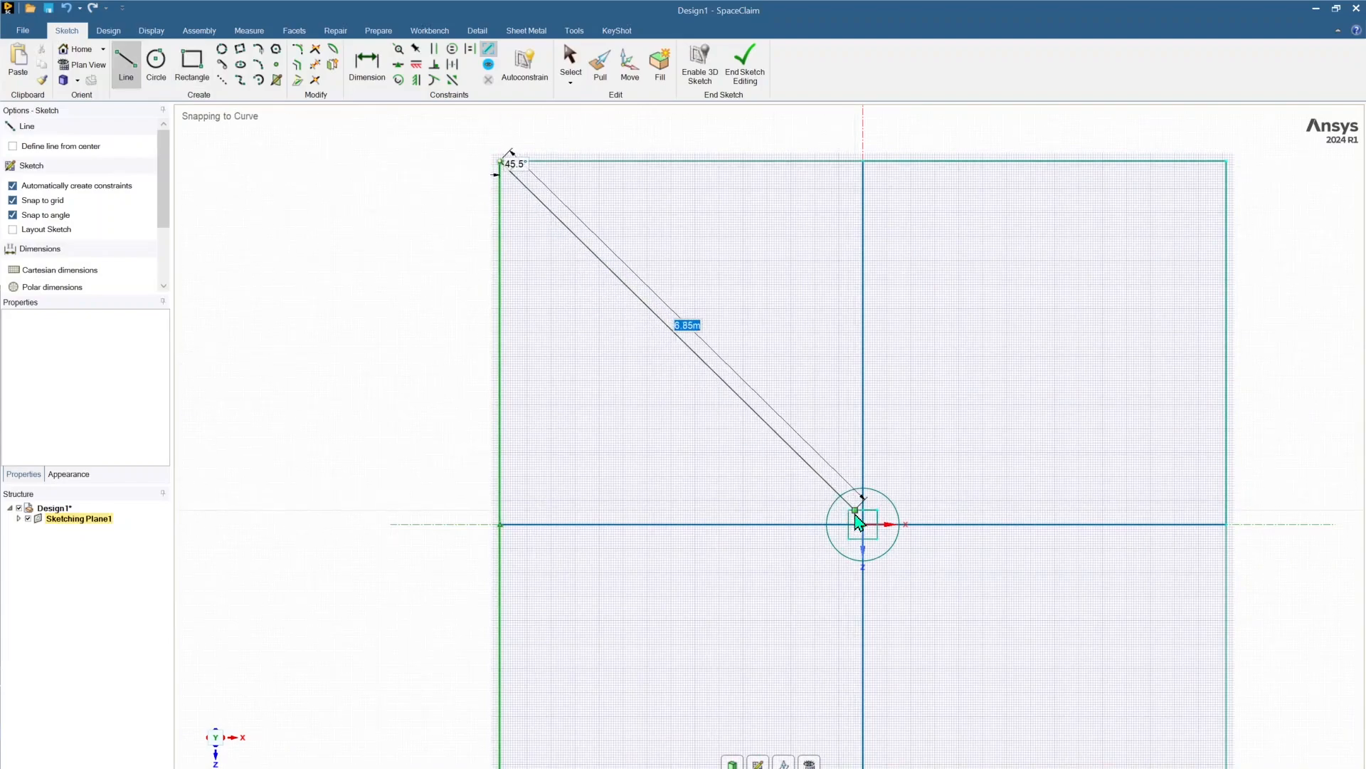
{"action": "left_click", "coordinate": [850, 512]}
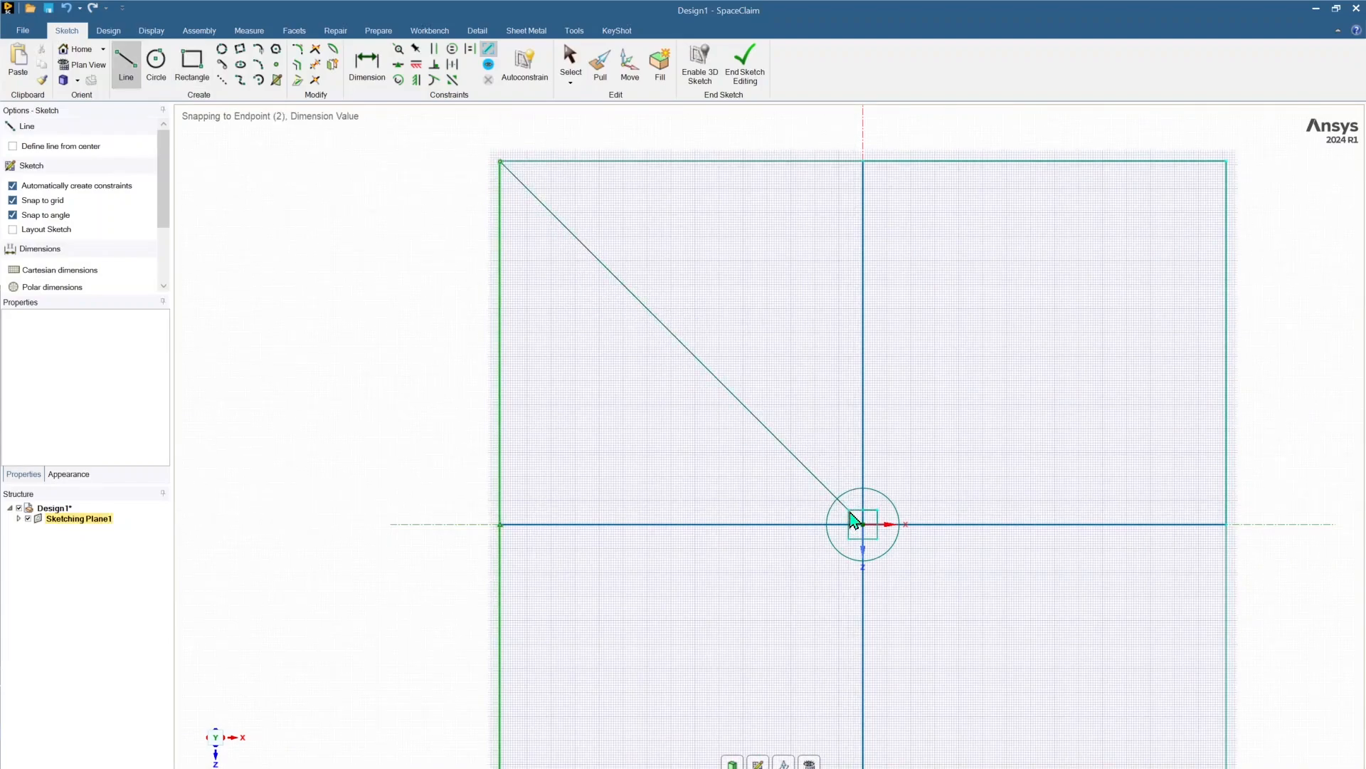
{"action": "scroll", "coordinate": [853, 516], "scroll_direction": "down", "scroll_amount": 3}
{"action": "scroll", "coordinate": [861, 518], "scroll_direction": "up", "scroll_amount": 1}
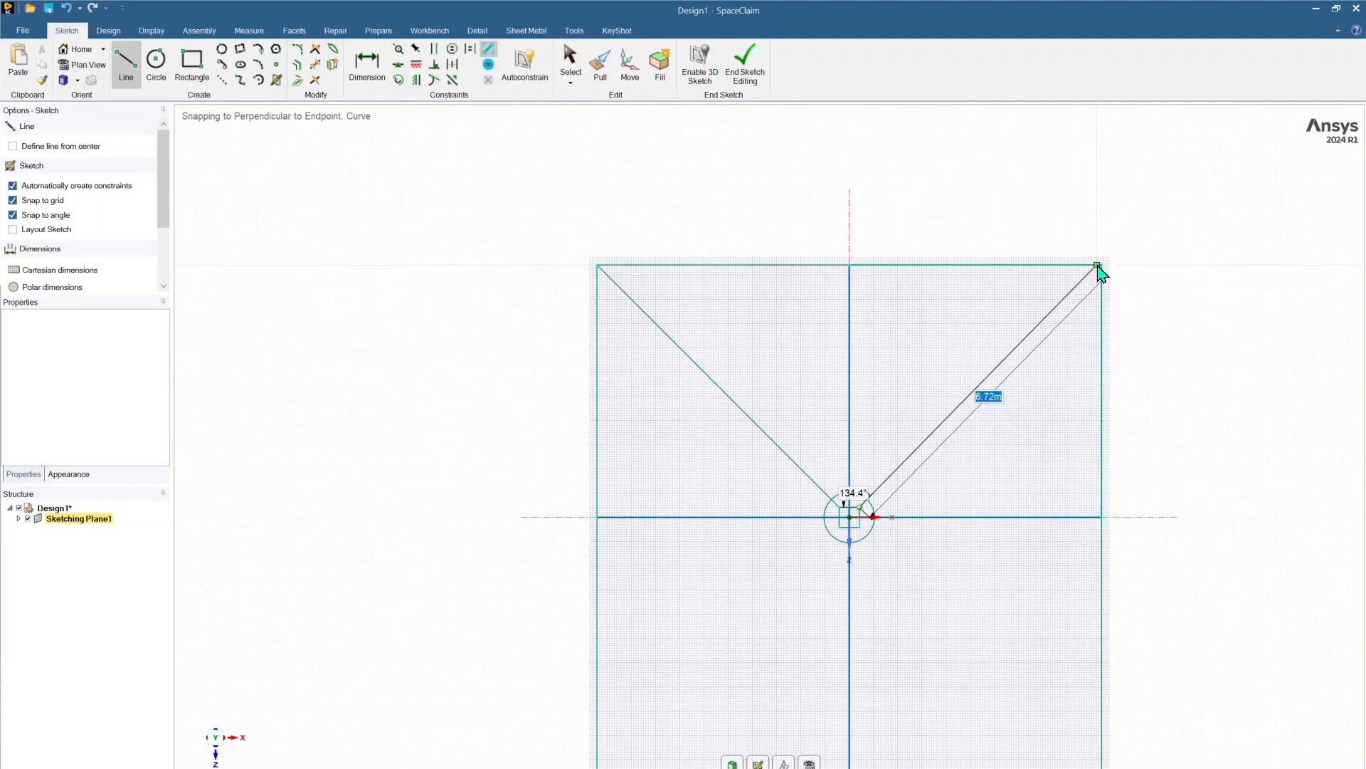
{"action": "left_click", "coordinate": [1099, 267]}
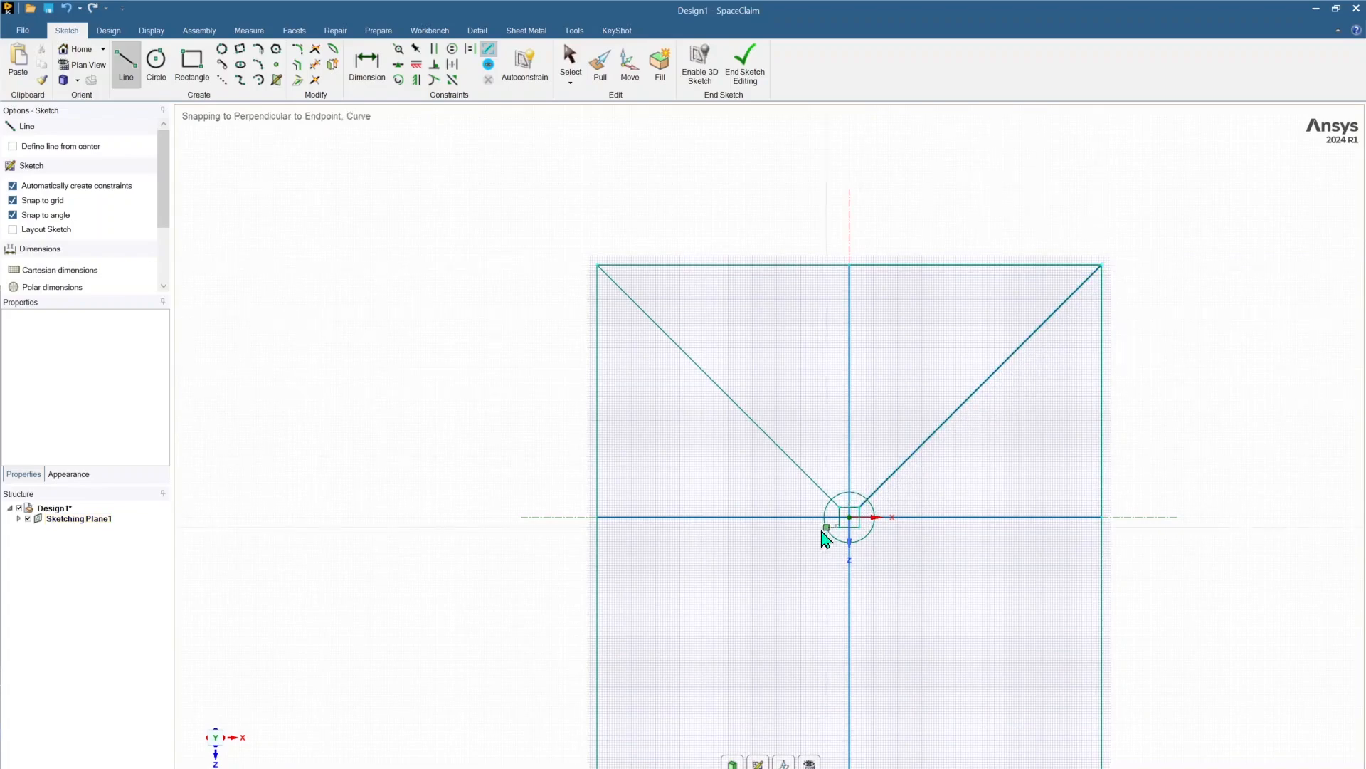
Draw diagonal lines from the inner square's two lower corners to the matching corners of the outer square.
{"action": "left_click", "coordinate": [857, 526]}
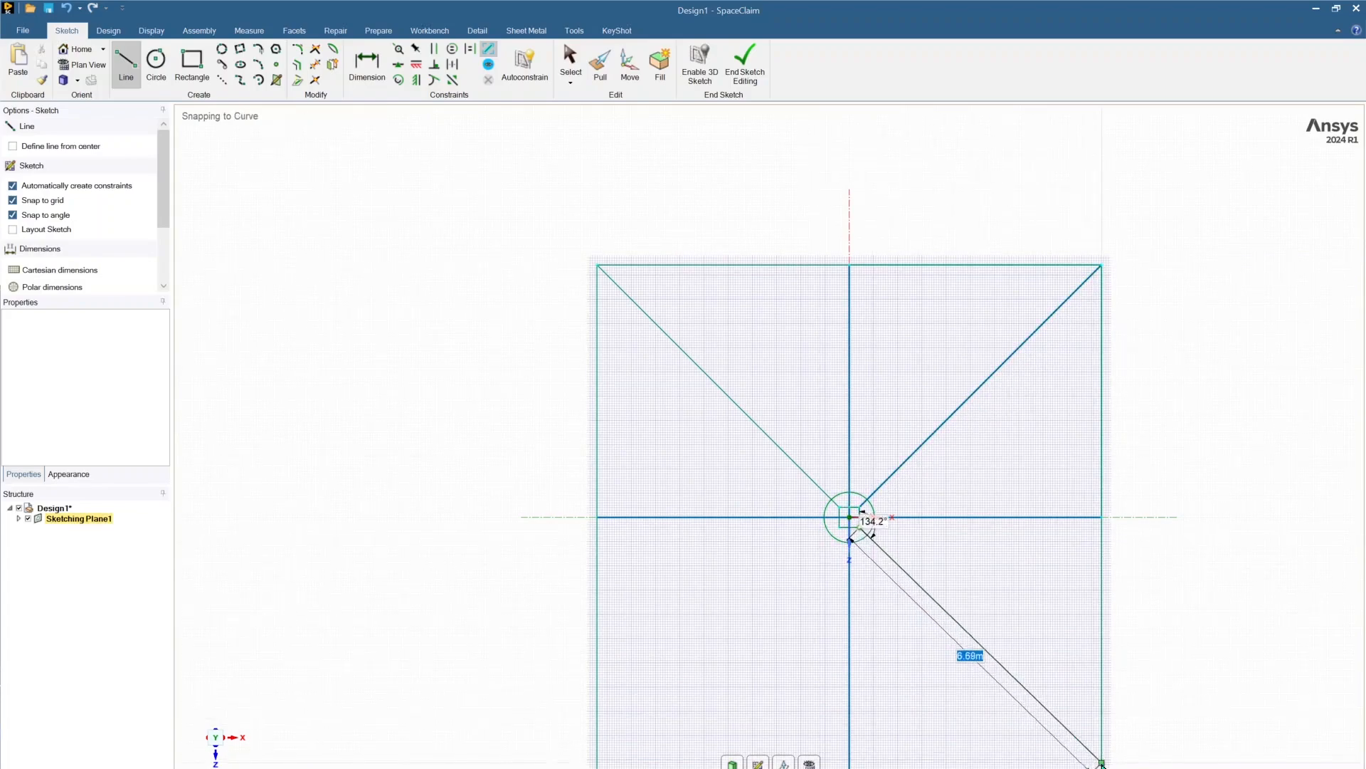
{"action": "left_click", "coordinate": [1101, 764]}
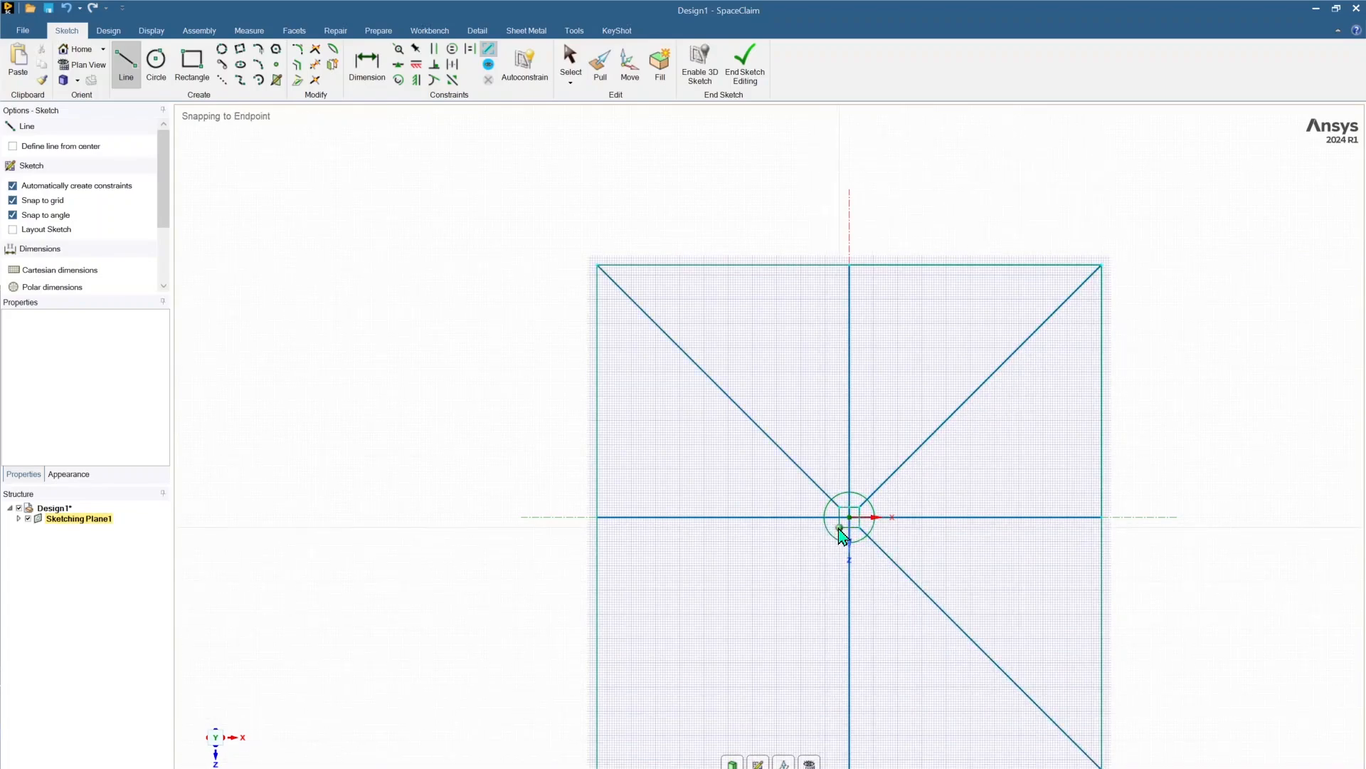
{"action": "left_click", "coordinate": [839, 529]}
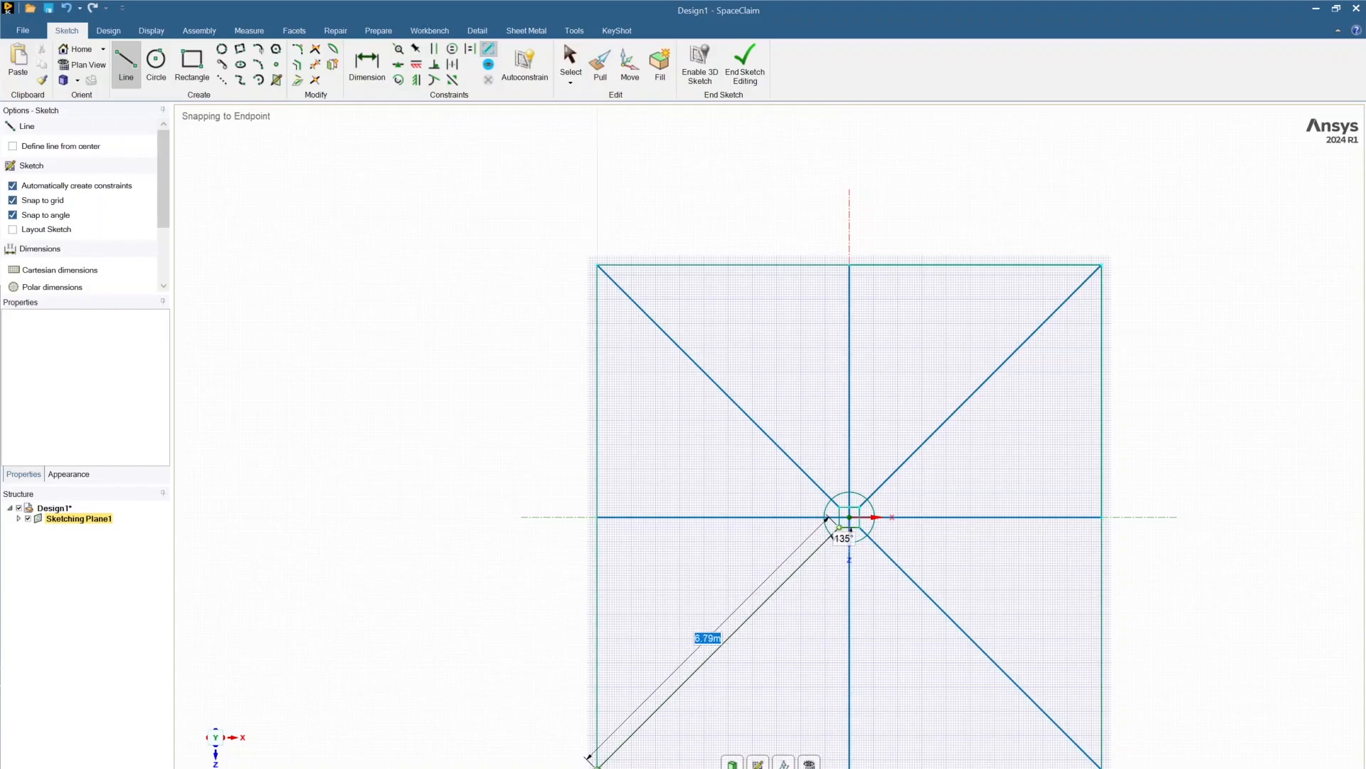
{"action": "left_click", "coordinate": [595, 762]}
Examine how the diagonals connect to the inner square's corners and check the overall sketch layout.
{"action": "scroll", "coordinate": [854, 523], "scroll_direction": "up", "scroll_amount": 5}
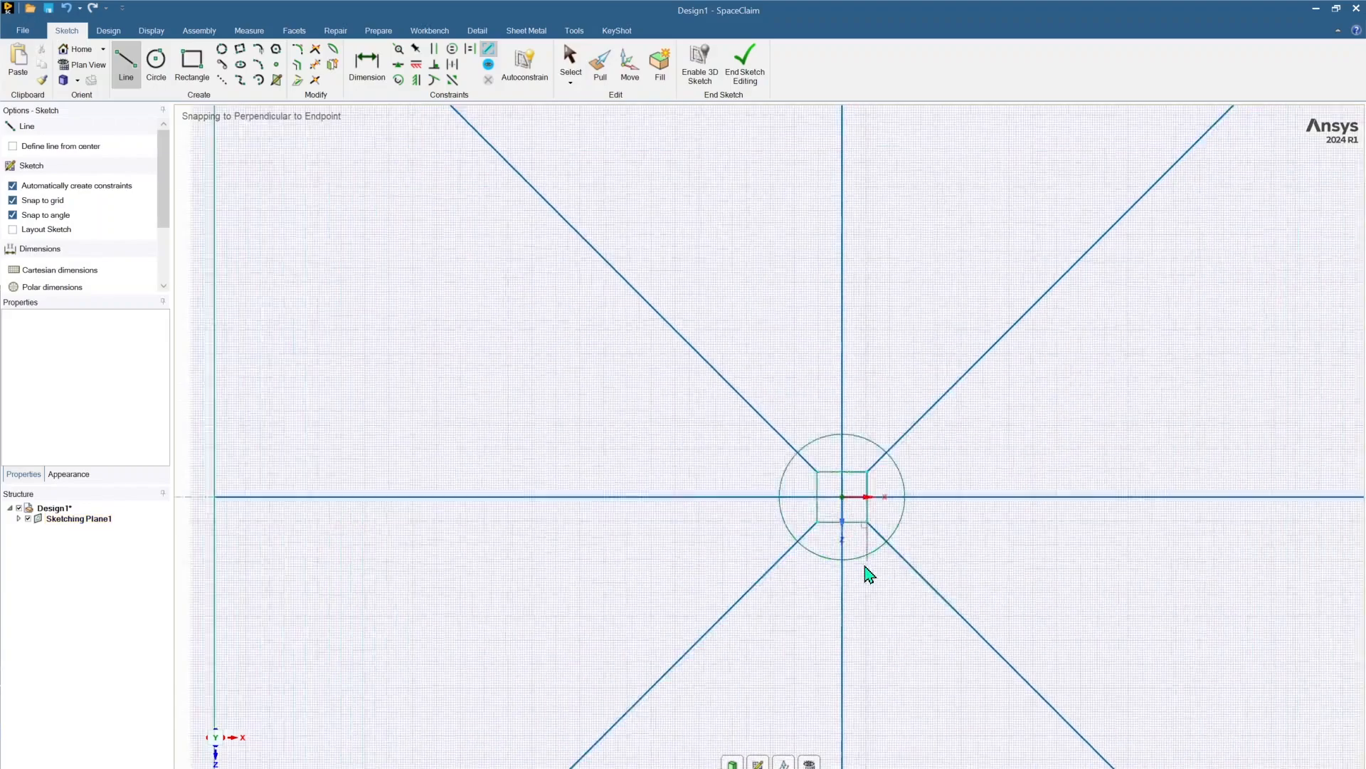
{"action": "scroll", "coordinate": [868, 573], "scroll_direction": "up", "scroll_amount": 4}
{"action": "scroll", "coordinate": [832, 572], "scroll_direction": "up", "scroll_amount": 2}
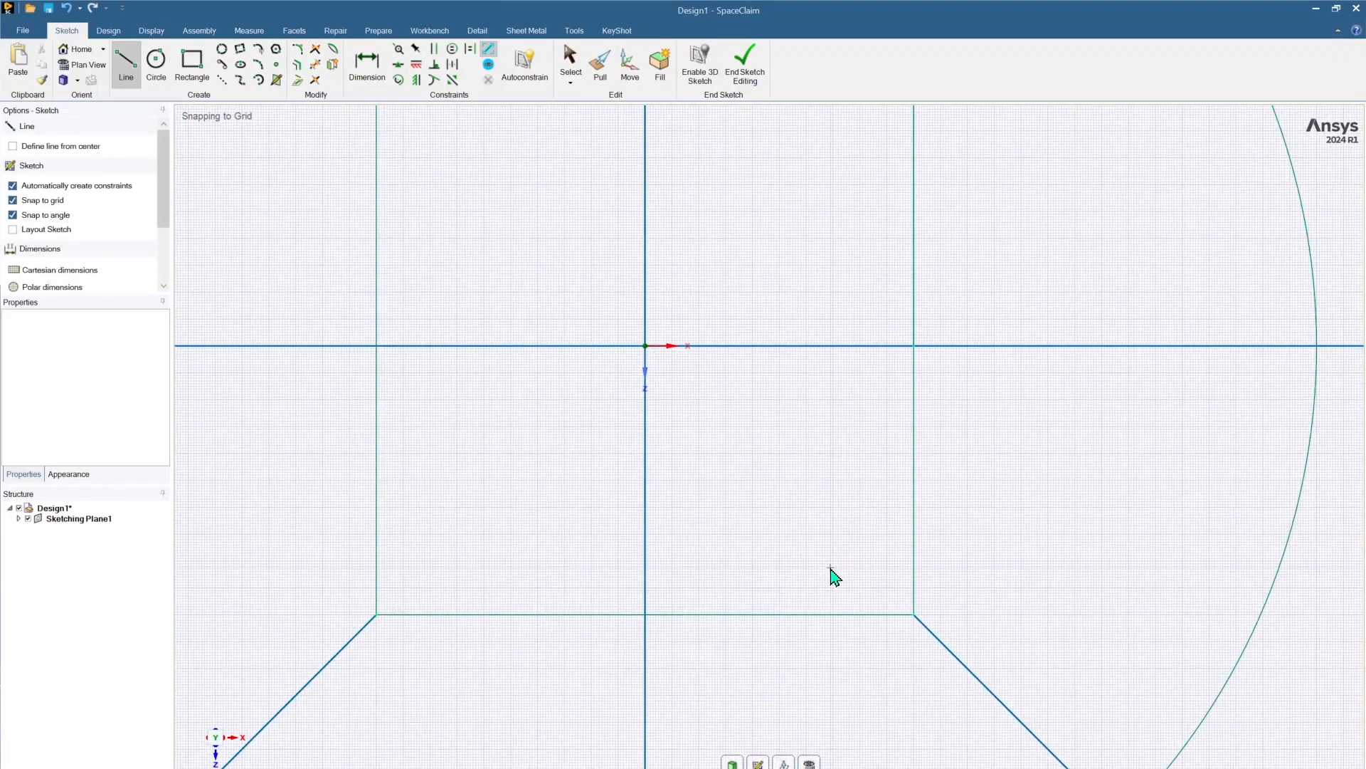
{"action": "scroll", "coordinate": [835, 576], "scroll_direction": "down", "scroll_amount": 10}
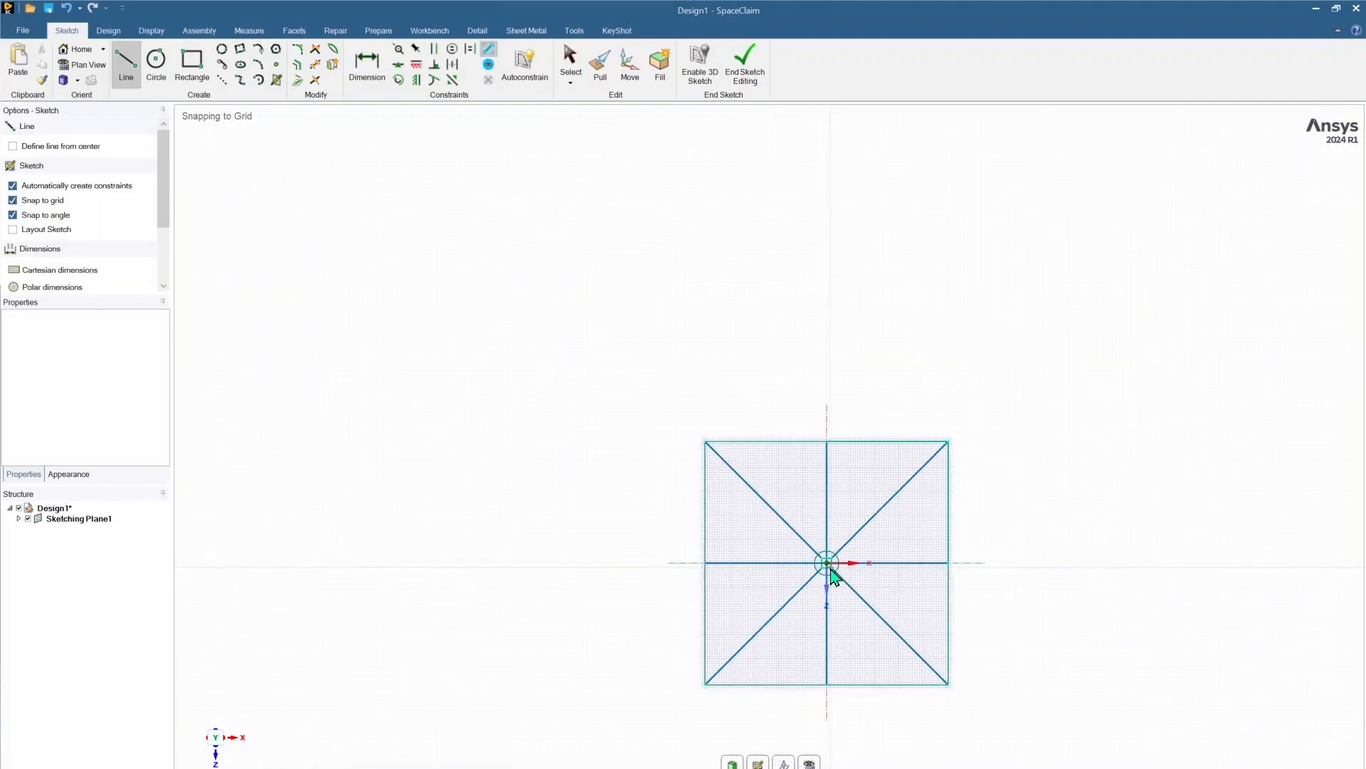
{"action": "scroll", "coordinate": [863, 622], "scroll_direction": "up", "scroll_amount": 5}
{"action": "scroll", "coordinate": [863, 622], "scroll_direction": "down", "scroll_amount": 5}
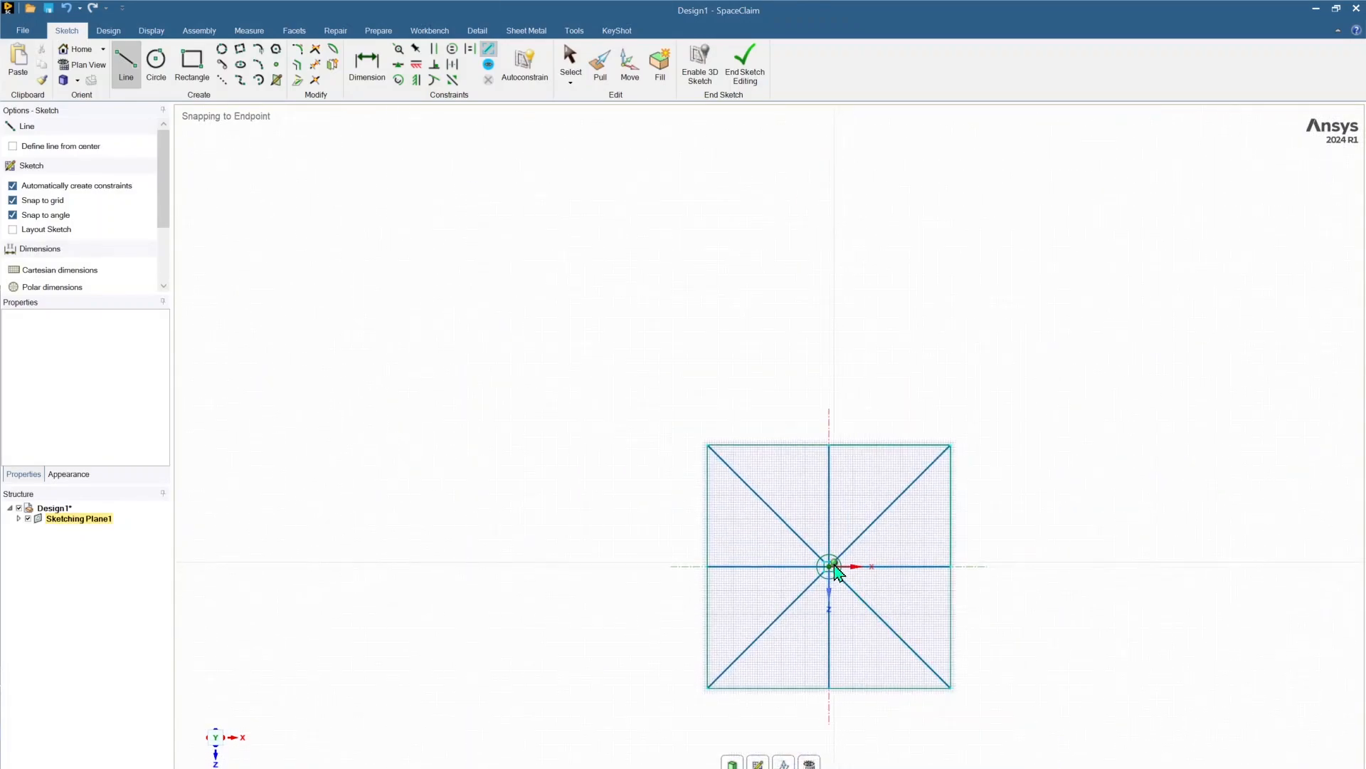
{"action": "scroll", "coordinate": [837, 571], "scroll_direction": "up", "scroll_amount": 4}
{"action": "scroll", "coordinate": [837, 573], "scroll_direction": "up", "scroll_amount": 5}
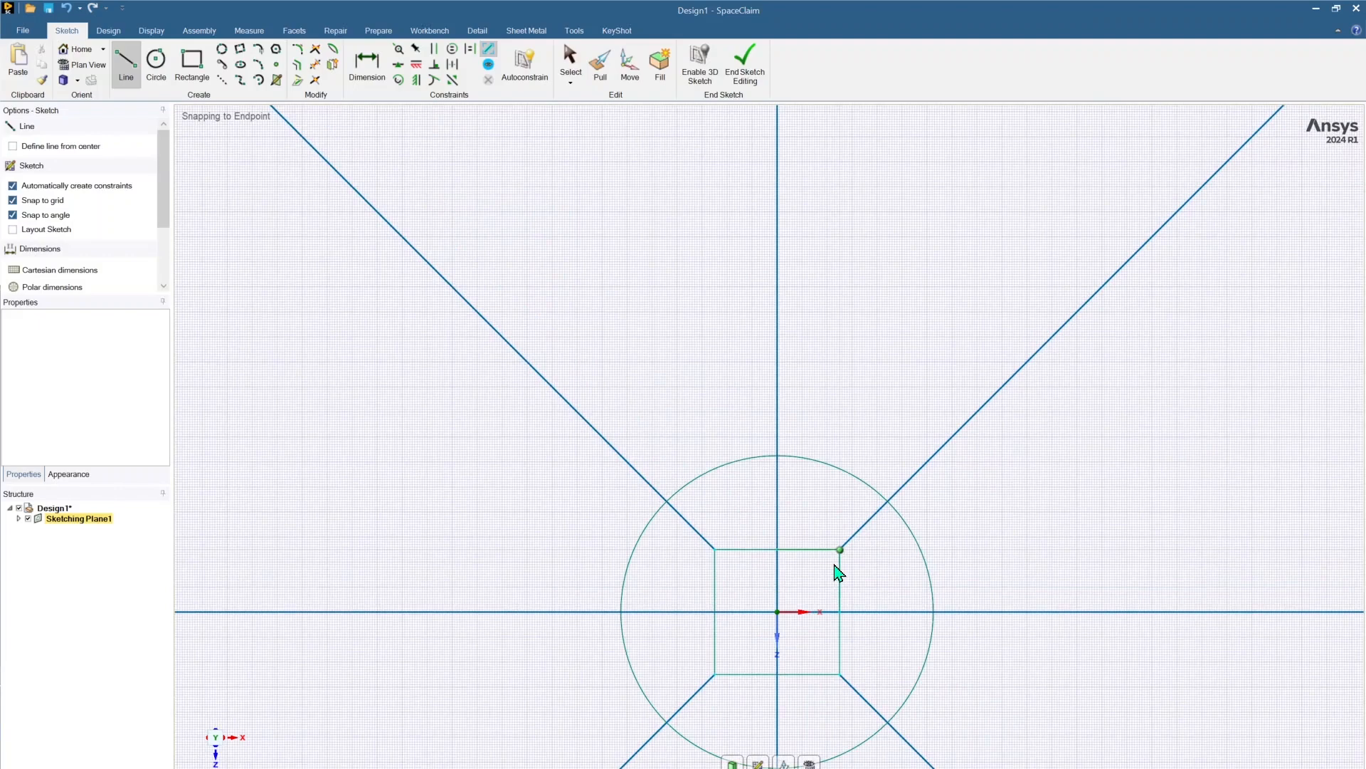
{"action": "scroll", "coordinate": [837, 572], "scroll_direction": "down", "scroll_amount": 8}
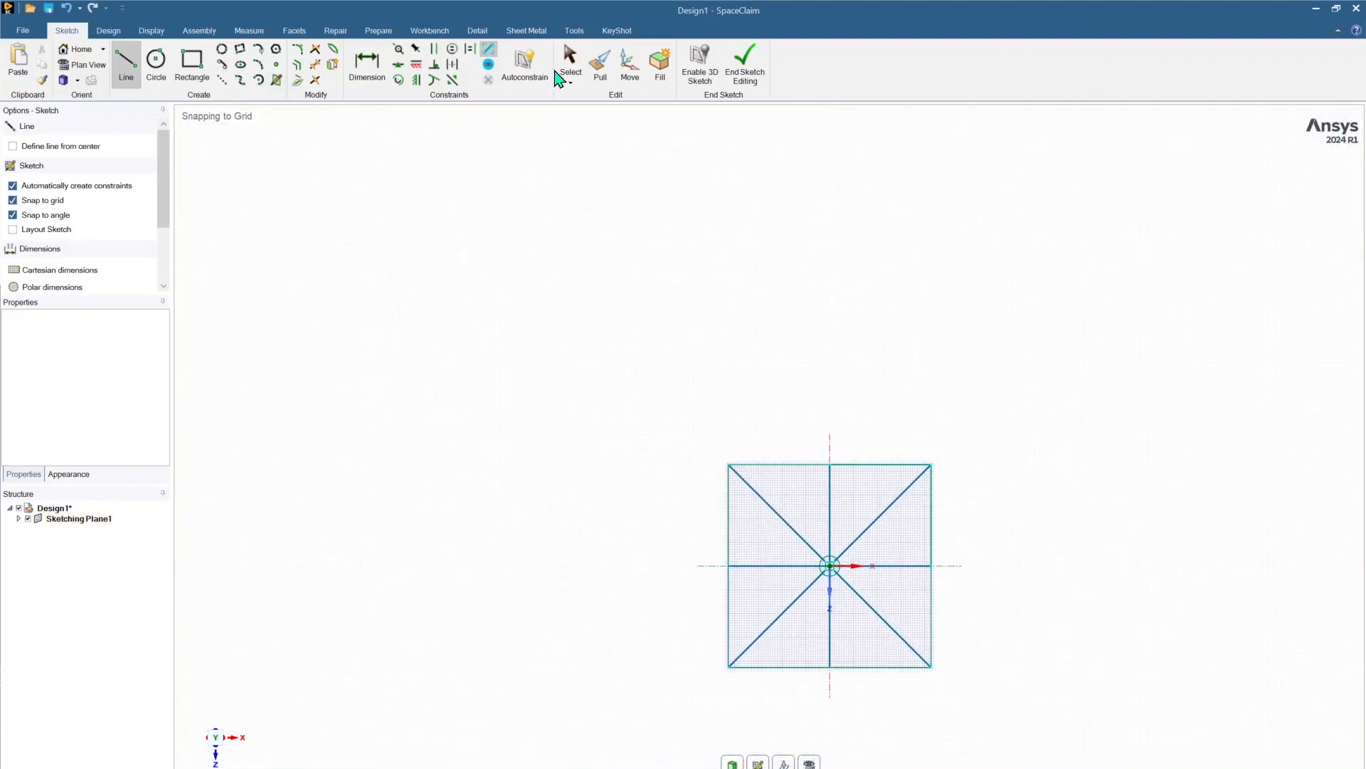
End sketch editing so the closed sketch regions become a surface body.
{"action": "left_click", "coordinate": [735, 70]}
{"action": "scroll", "coordinate": [832, 582], "scroll_direction": "down", "scroll_amount": 2}
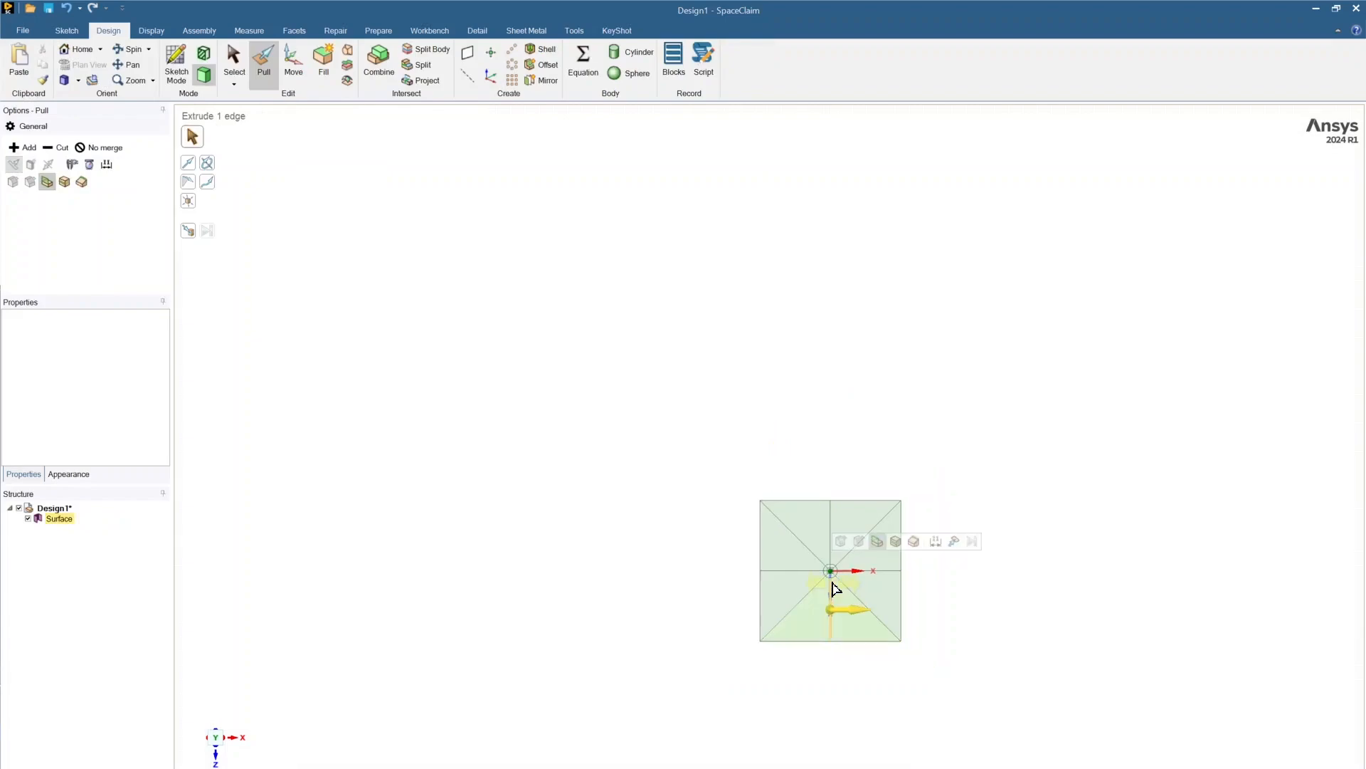
{"action": "scroll", "coordinate": [837, 588], "scroll_direction": "up", "scroll_amount": 2}
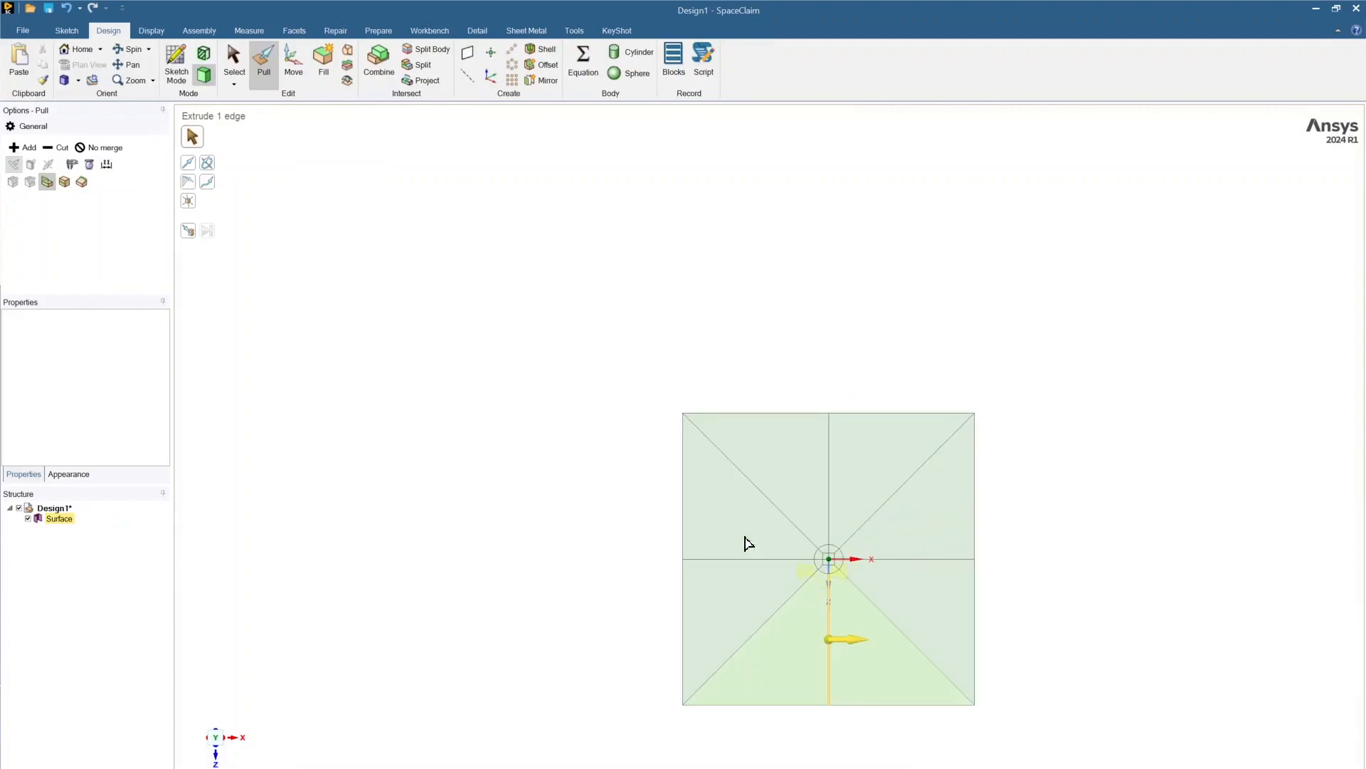
Detach all faces of the surface body into separate surfaces.
{"action": "left_click", "coordinate": [59, 519]}
{"action": "right_click", "coordinate": [68, 528]}
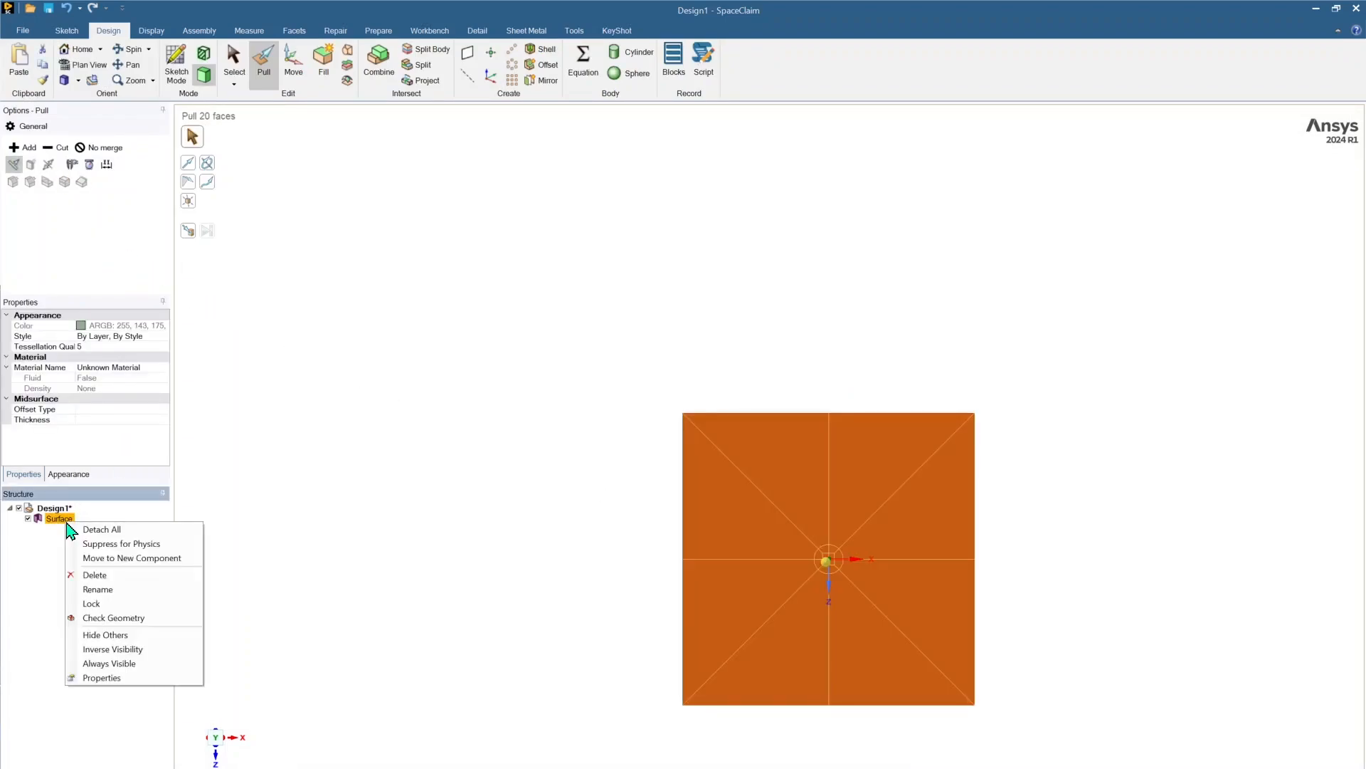
{"action": "left_click", "coordinate": [82, 536]}
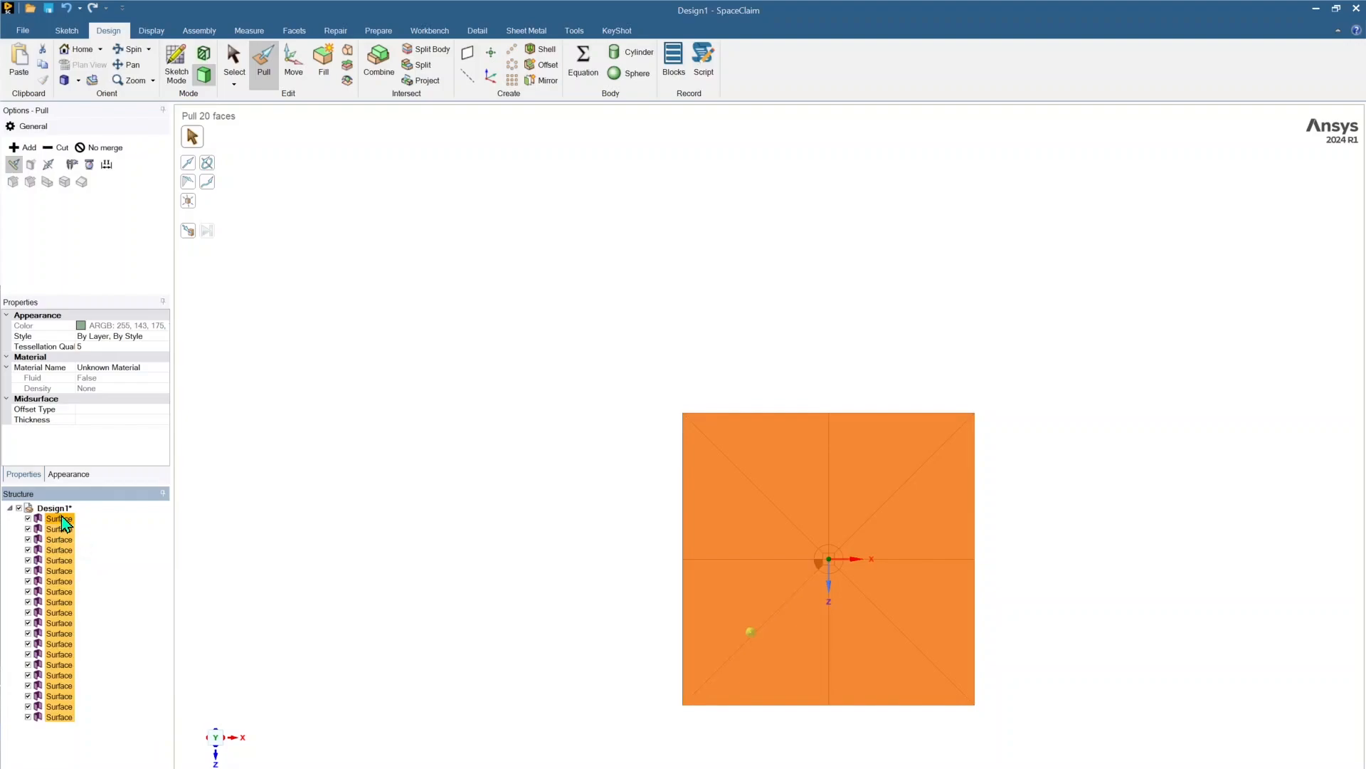
Go through the detached surfaces one by one and examine which region of the domain each covers.
{"action": "left_click", "coordinate": [69, 529]}
{"action": "left_click", "coordinate": [67, 540]}
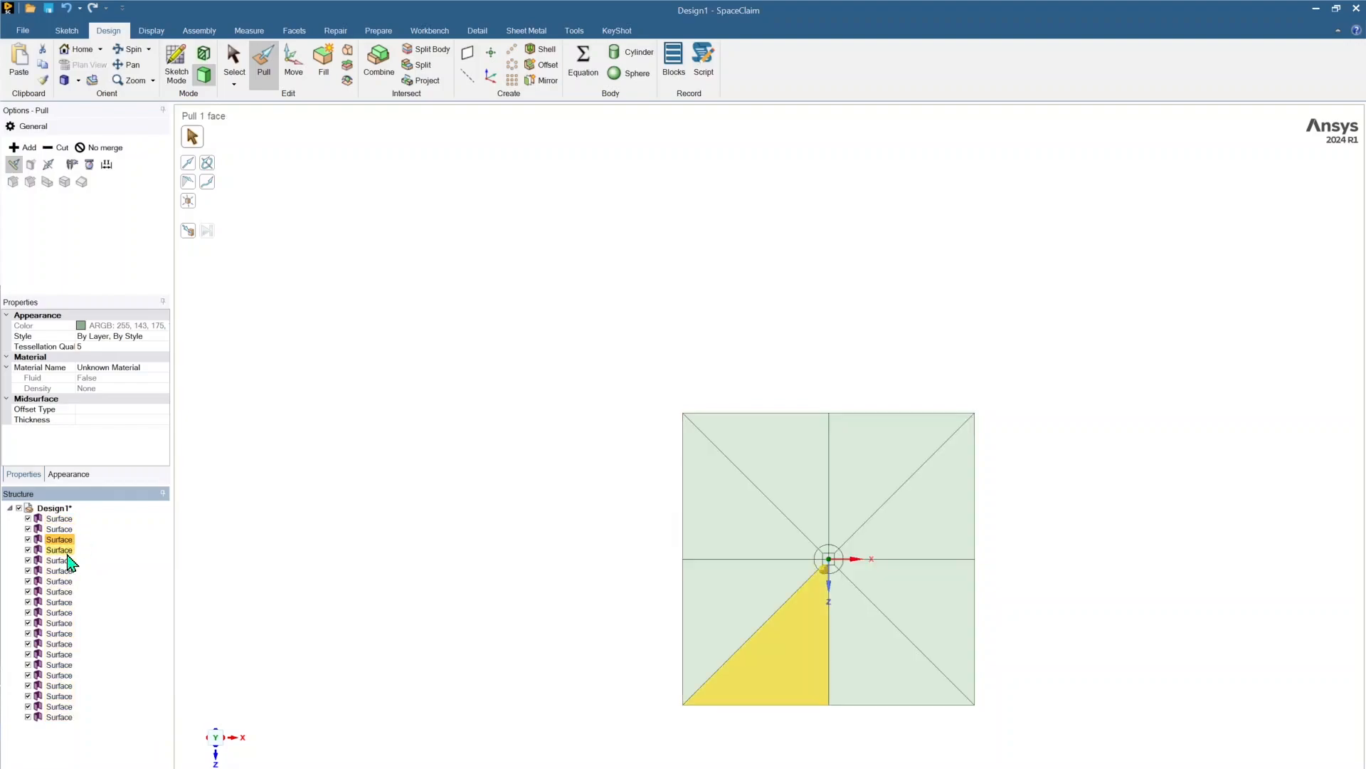
{"action": "left_click", "coordinate": [69, 552]}
{"action": "left_click", "coordinate": [71, 561]}
{"action": "left_click", "coordinate": [73, 582]}
{"action": "left_click", "coordinate": [77, 592]}
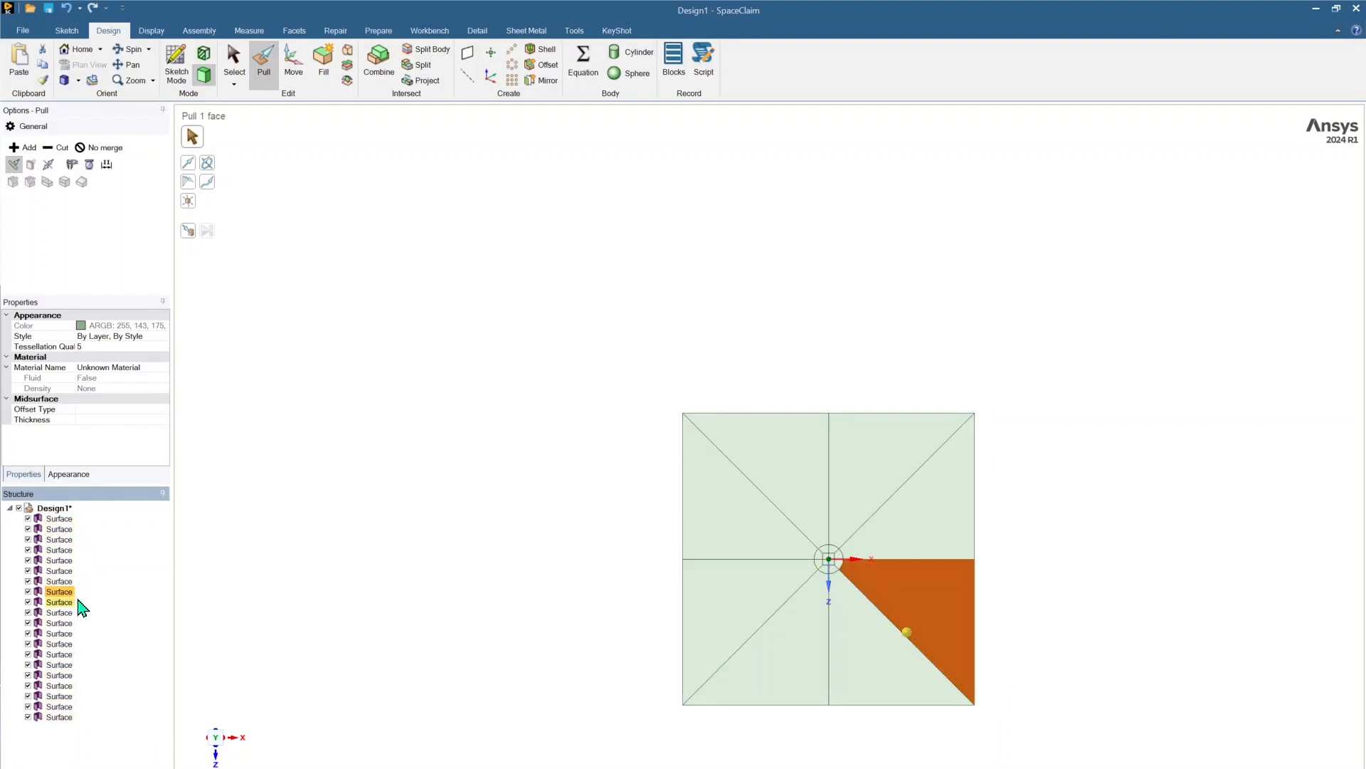
{"action": "left_click", "coordinate": [78, 602]}
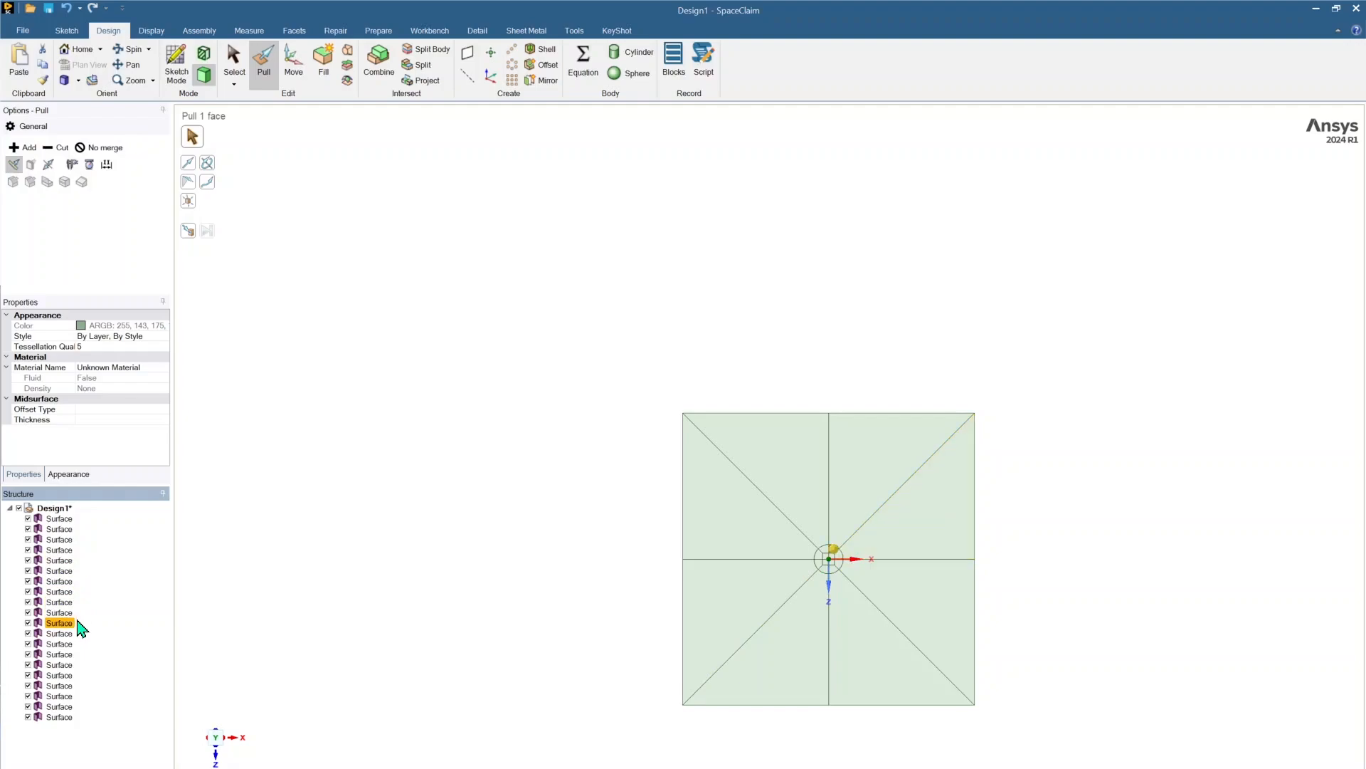
{"action": "left_click", "coordinate": [64, 613]}
{"action": "key", "text": "Down"}
{"action": "key", "text": "Down"}
{"action": "key", "text": "Down"}
{"action": "key", "text": "Down"}
{"action": "key", "text": "Down"}
{"action": "key", "text": "Down"}
{"action": "key", "text": "Down"}
{"action": "key", "text": "Down"}
{"action": "key", "text": "Down"}
{"action": "key", "text": "Down"}
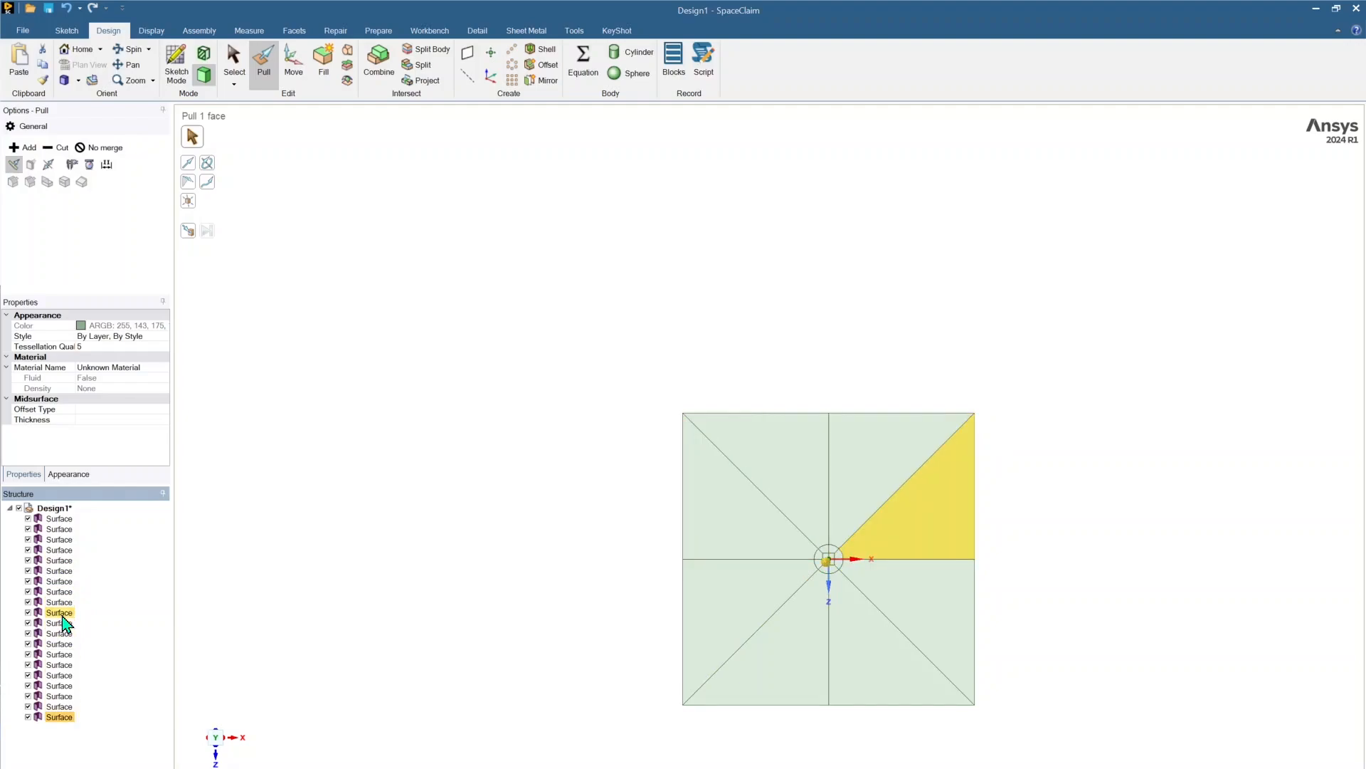
{"action": "key", "text": "Up"}
{"action": "key", "text": "Up"}
{"action": "key", "text": "Up"}
{"action": "key", "text": "Up"}
{"action": "key", "text": "Up"}
{"action": "key", "text": "Up"}
{"action": "key", "text": "Up"}
{"action": "key", "text": "Up"}
{"action": "key", "text": "Up"}
{"action": "key", "text": "Up"}
{"action": "key", "text": "Up"}
{"action": "key", "text": "Up"}
{"action": "key", "text": "Up"}
{"action": "key", "text": "Up"}
{"action": "key", "text": "Up"}
{"action": "key", "text": "Up"}
{"action": "key", "text": "Up"}
{"action": "key", "text": "Up"}
{"action": "key", "text": "Up"}
{"action": "key", "text": "Up"}
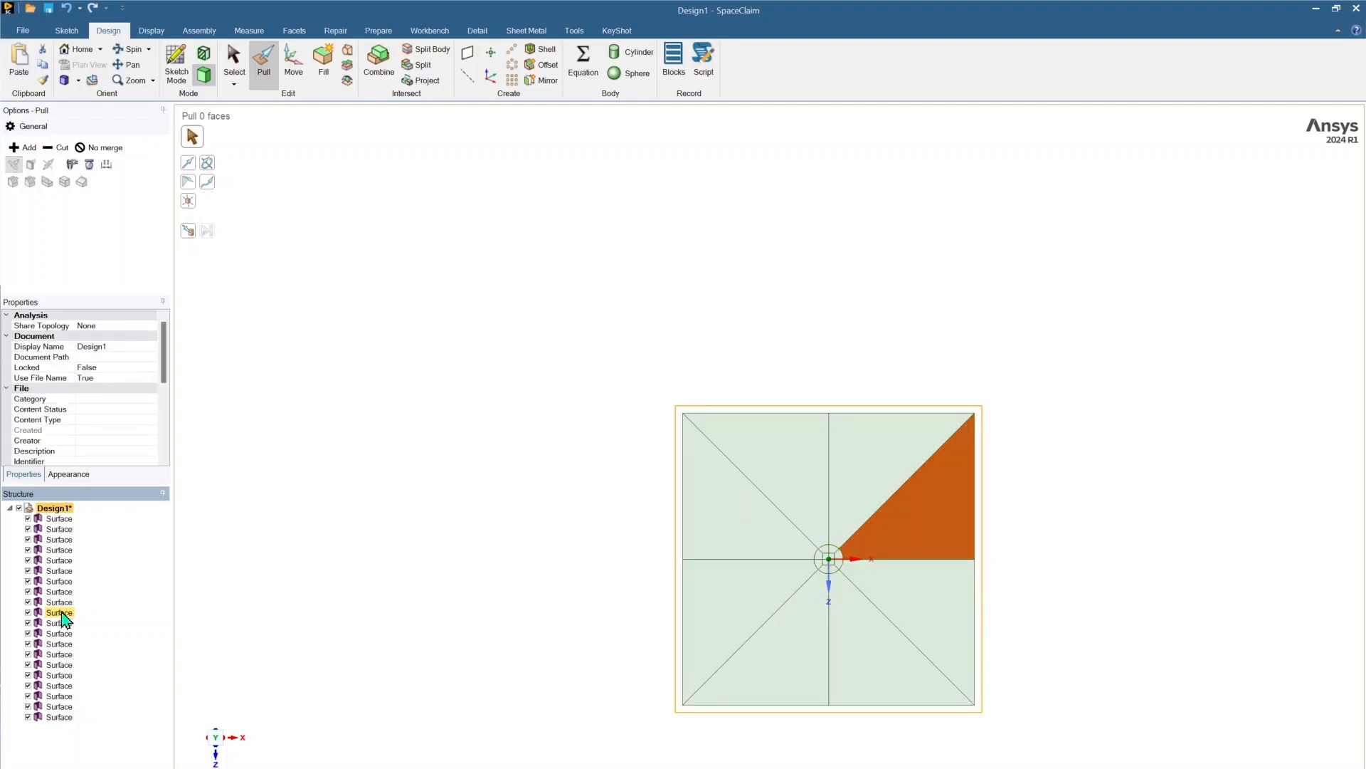
Check the model for duplicate faces and extra edges with the repair tools.
{"action": "left_click", "coordinate": [353, 34]}
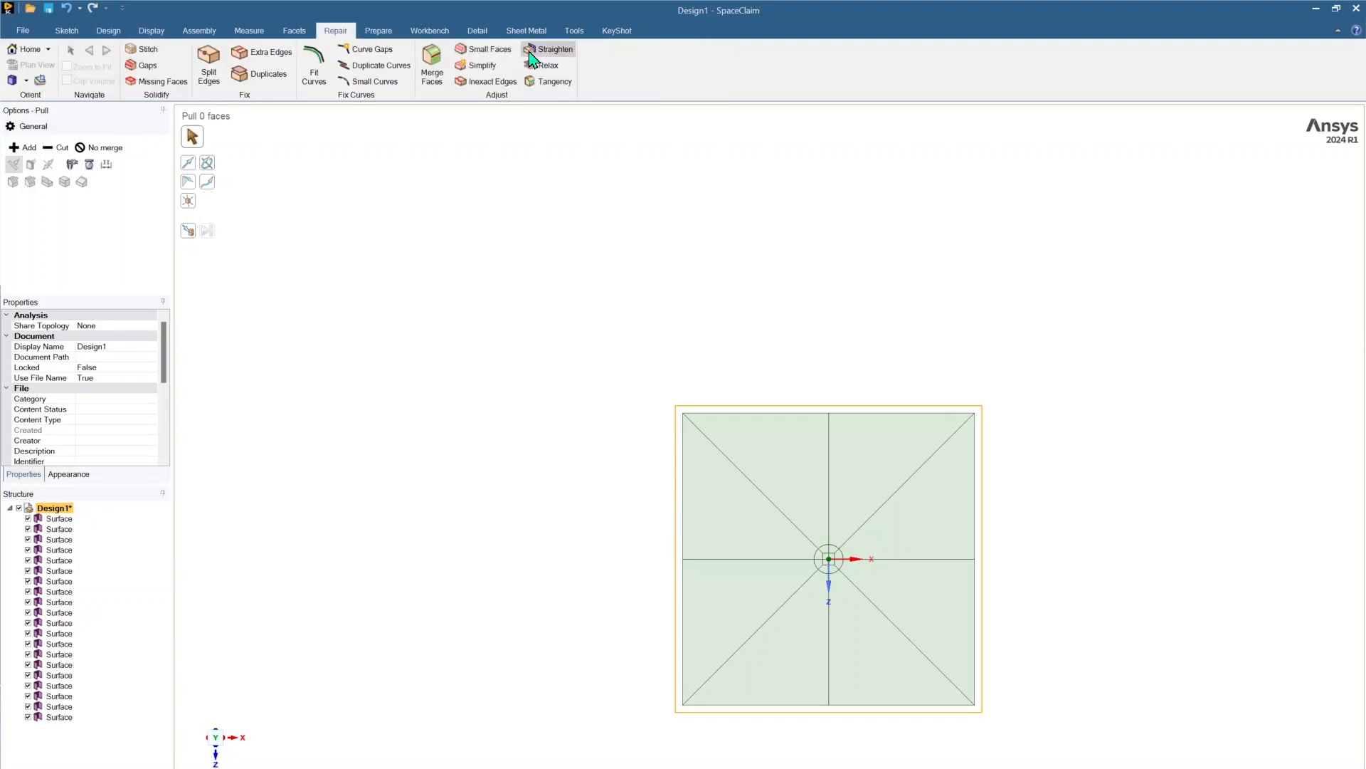
{"action": "left_click", "coordinate": [272, 80]}
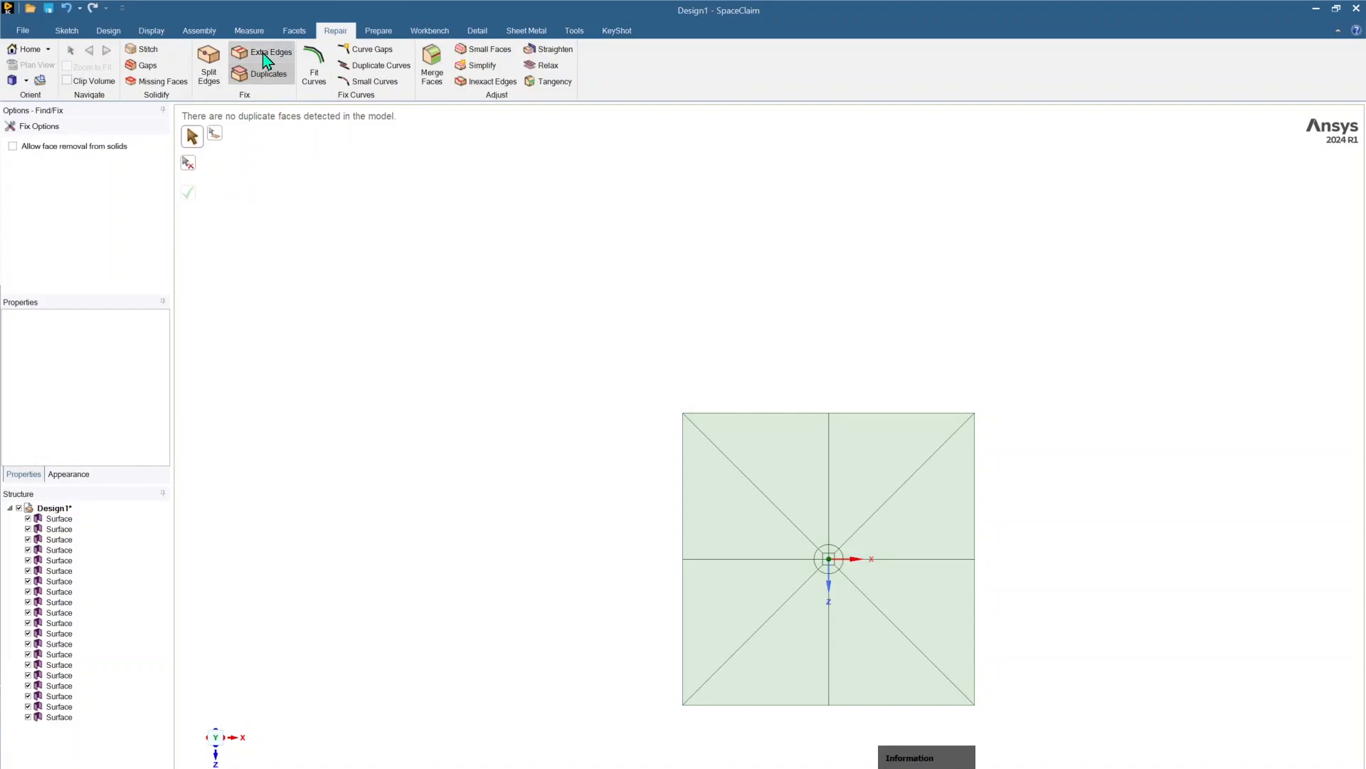
{"action": "left_click", "coordinate": [266, 60]}
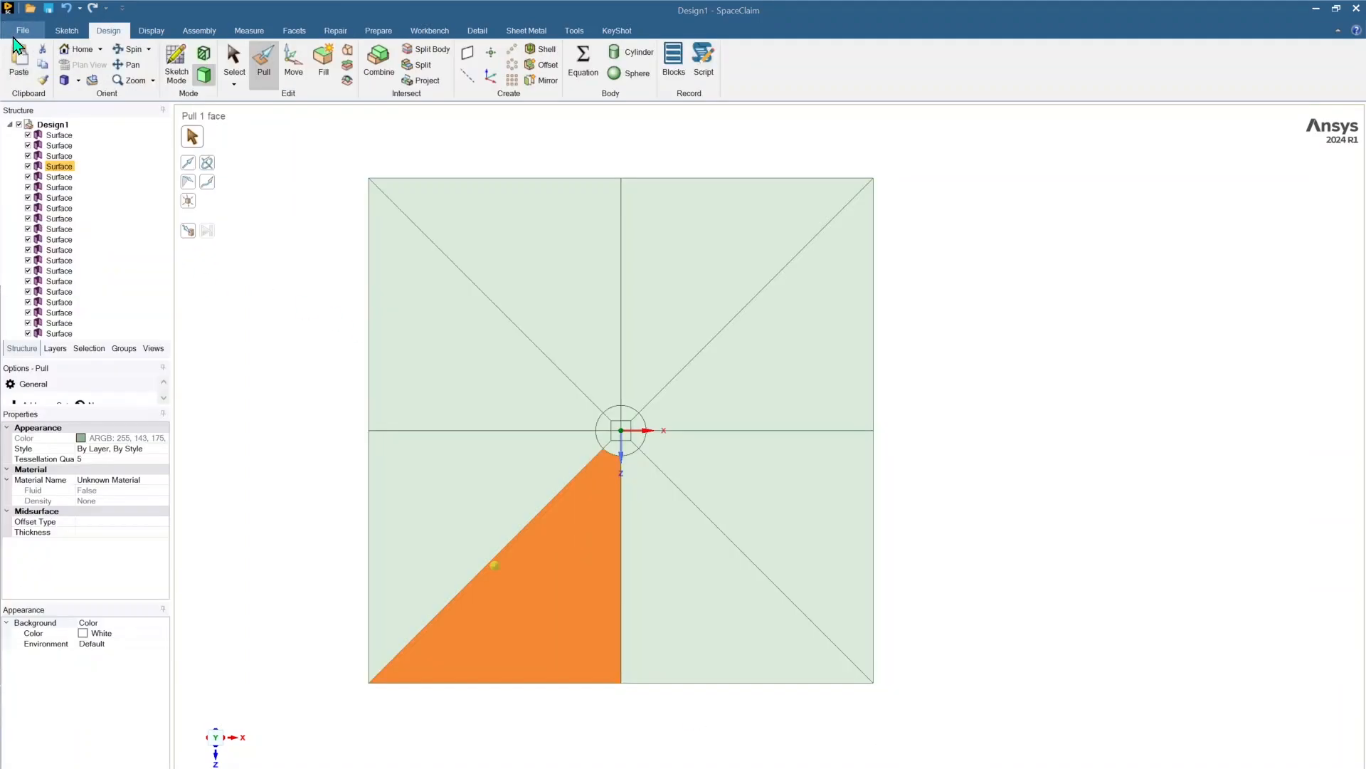
Save the geometry as a STEP file named cylinder in the gmshTutorial folder.
{"action": "left_click", "coordinate": [14, 35]}
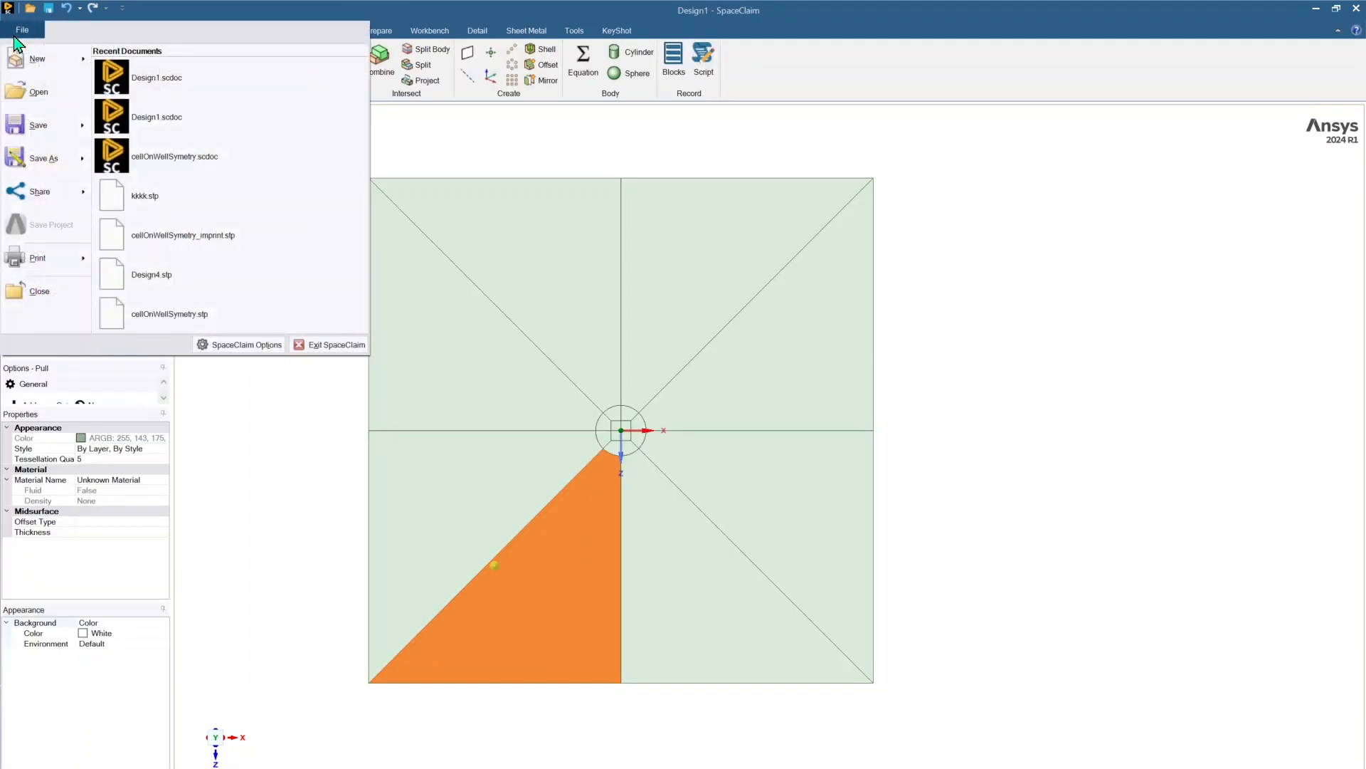
{"action": "left_click", "coordinate": [42, 171]}
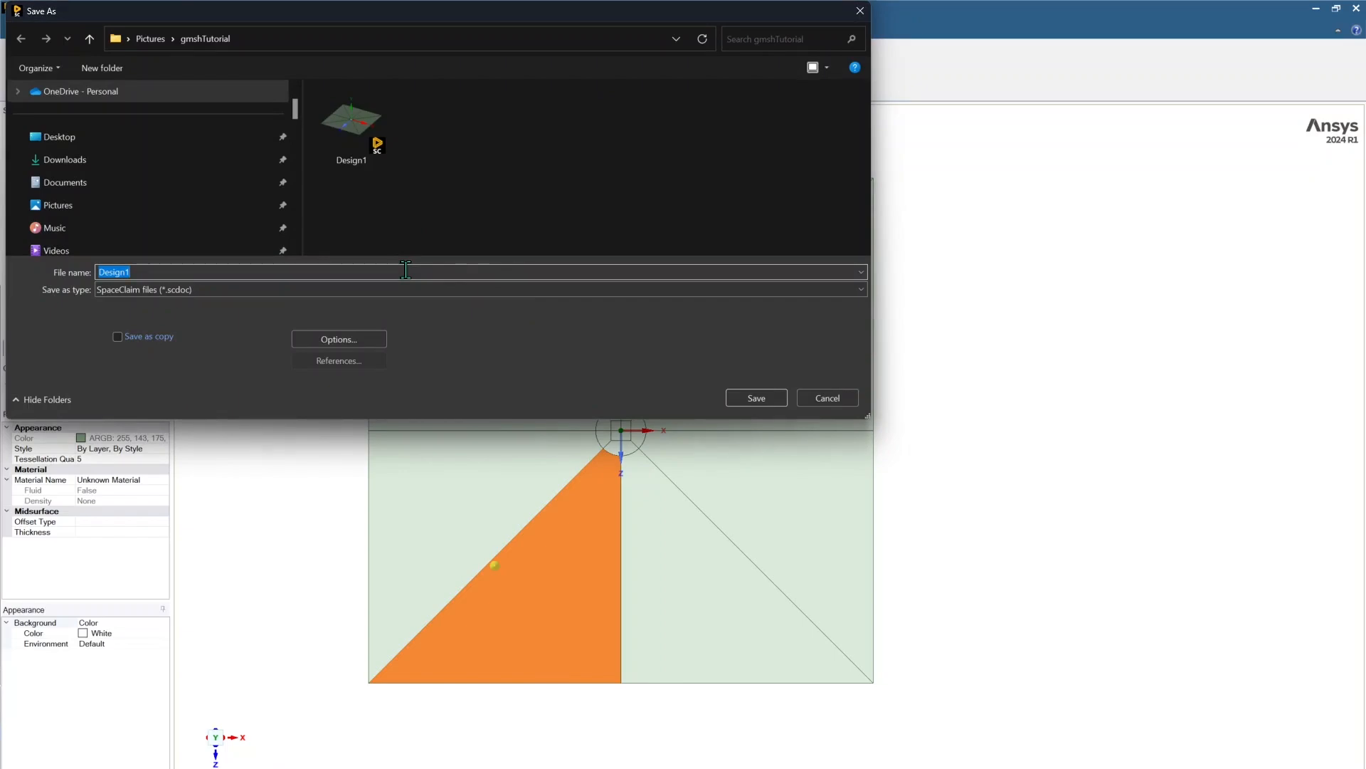
{"action": "type", "text": "f"}
{"action": "left_click", "coordinate": [301, 289]}
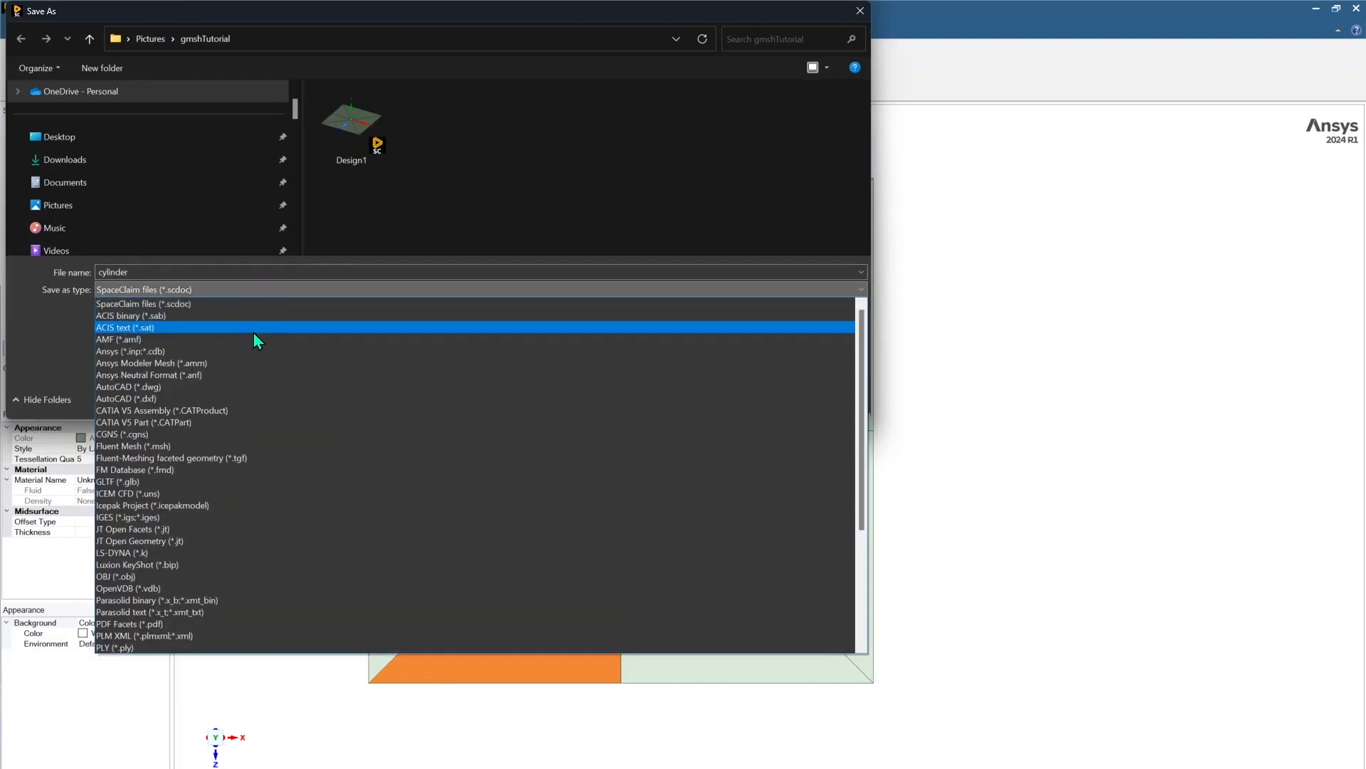
{"action": "scroll", "coordinate": [283, 532], "scroll_direction": "down", "scroll_amount": 3}
{"action": "scroll", "coordinate": [284, 535], "scroll_direction": "down", "scroll_amount": 3}
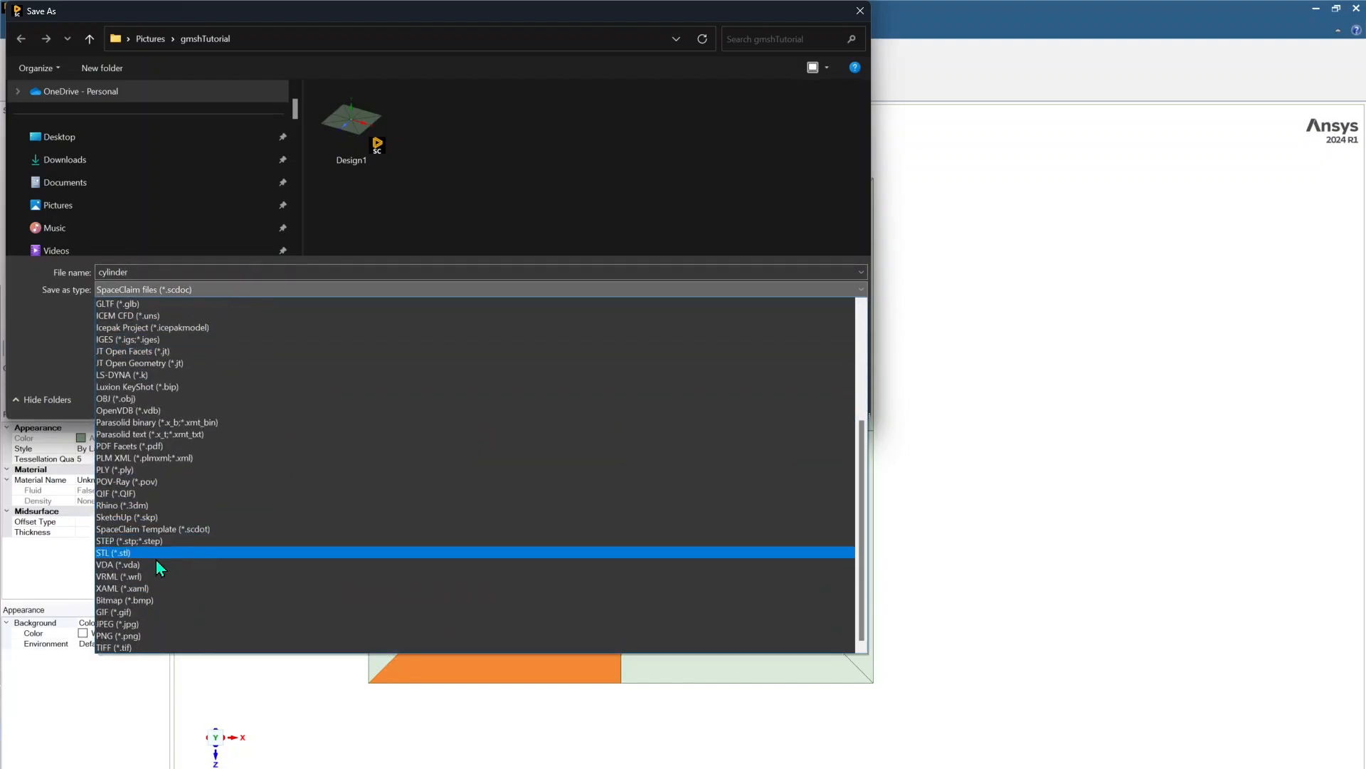
{"action": "left_click", "coordinate": [173, 541]}
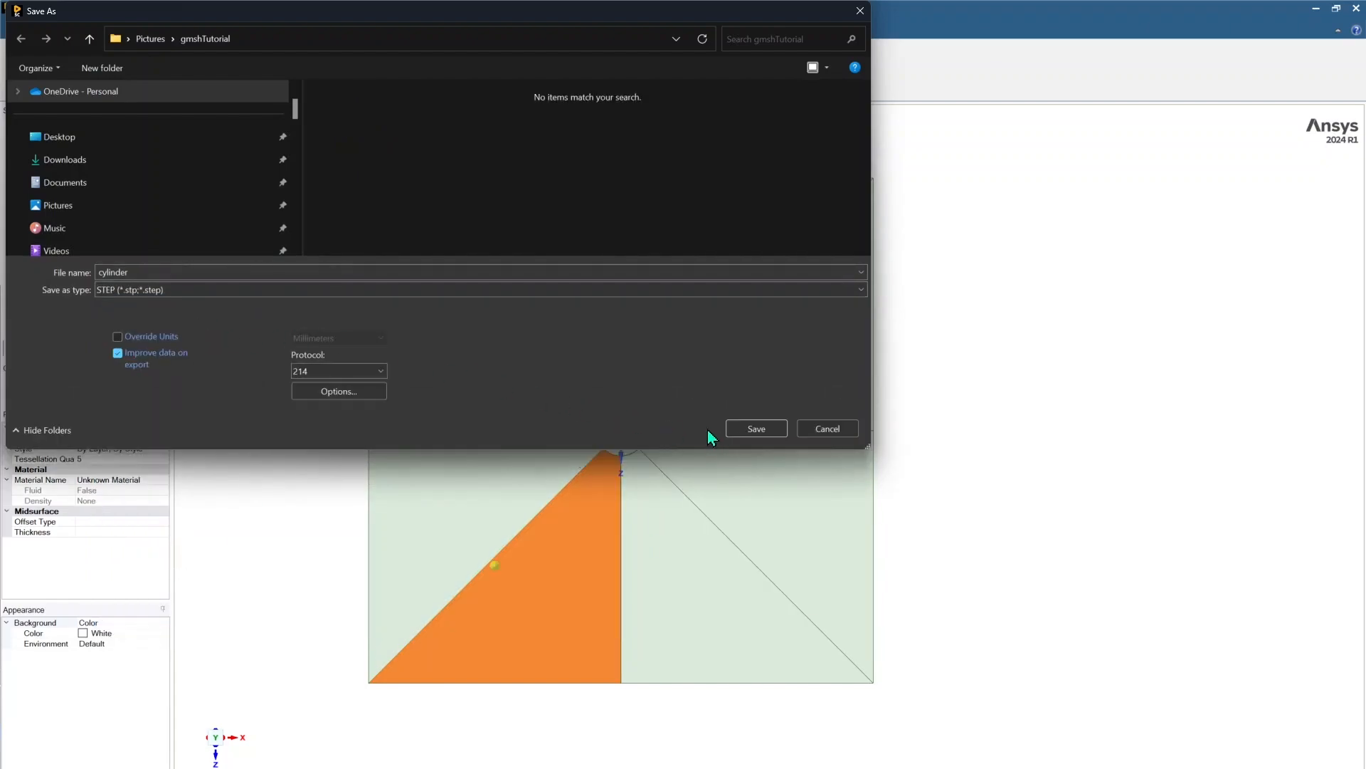
{"action": "left_click", "coordinate": [747, 431]}
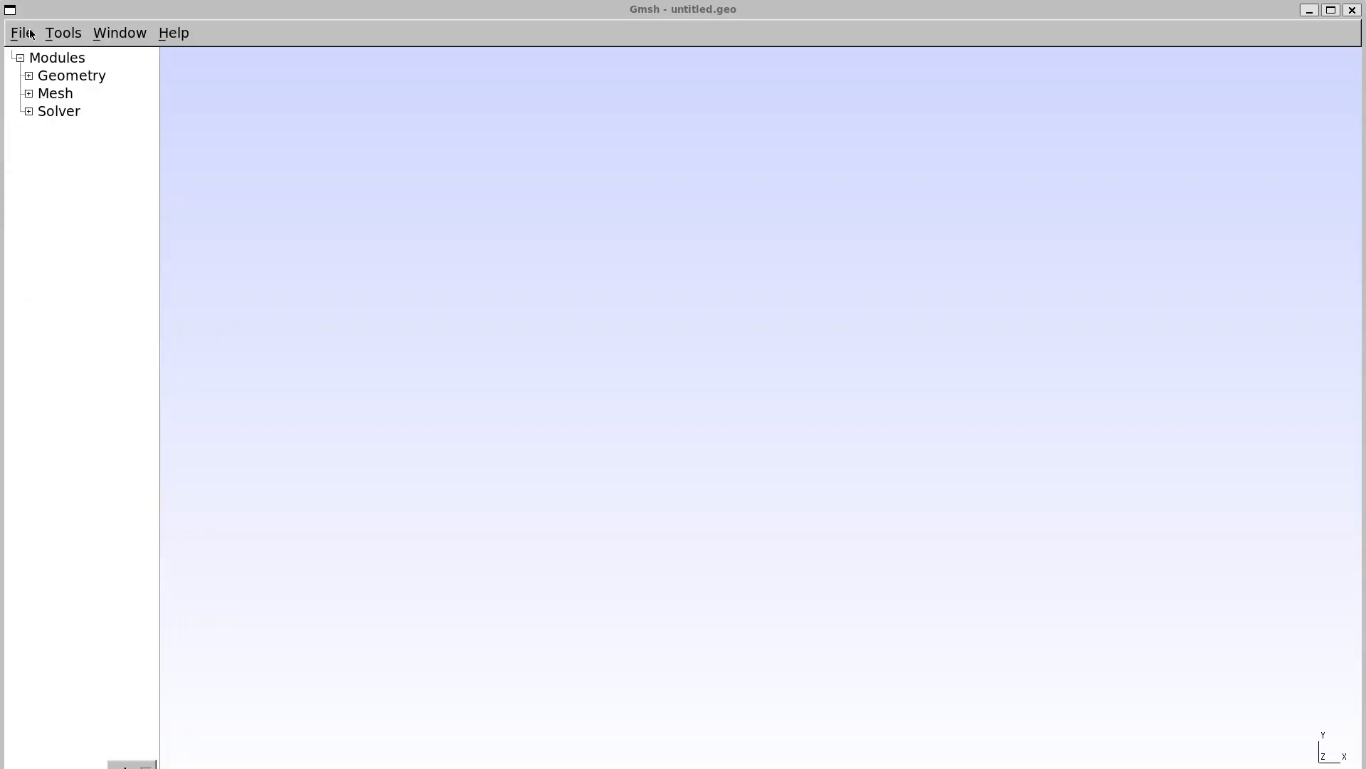
Switch to Gmsh, open the recent file cylinder.stp and view the geometry along the Y axis.
{"action": "left_click", "coordinate": [31, 33]}
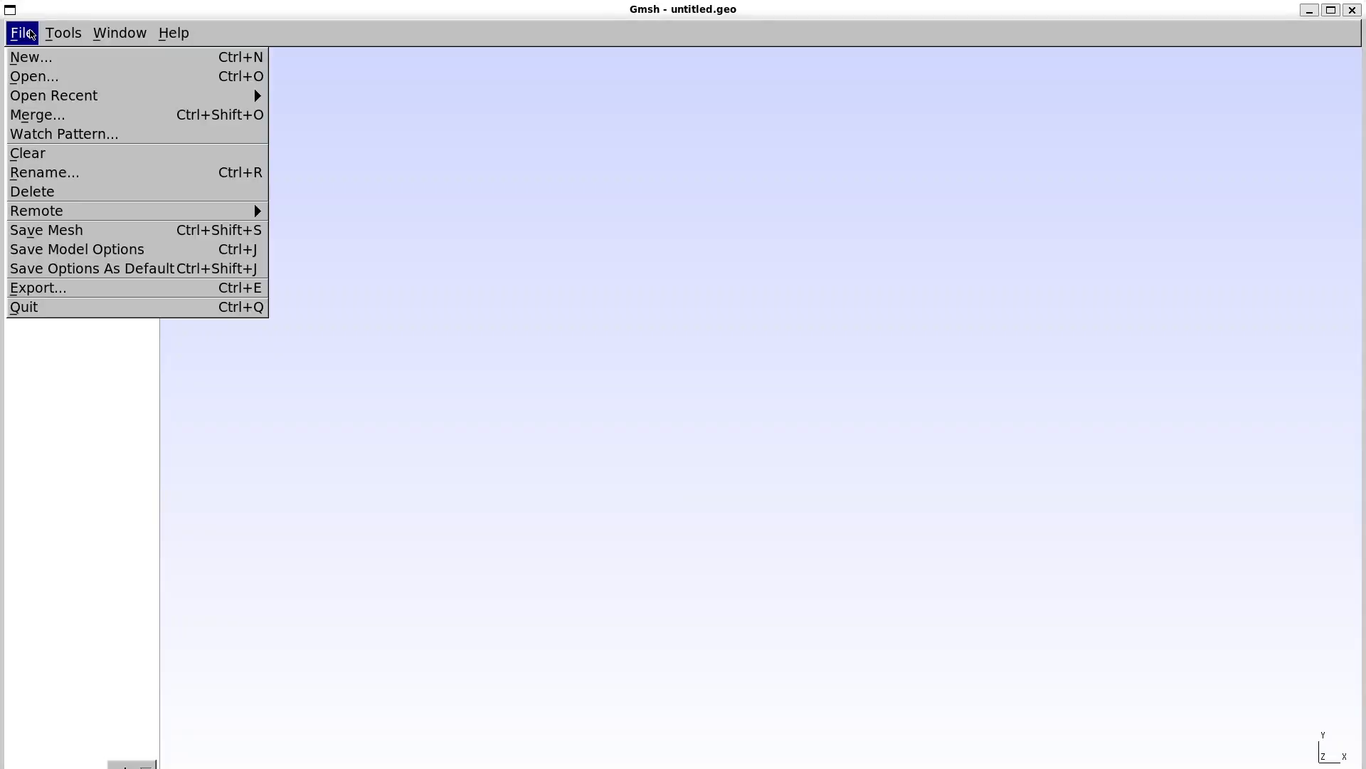
{"action": "mouse_move", "coordinate": [214, 95]}
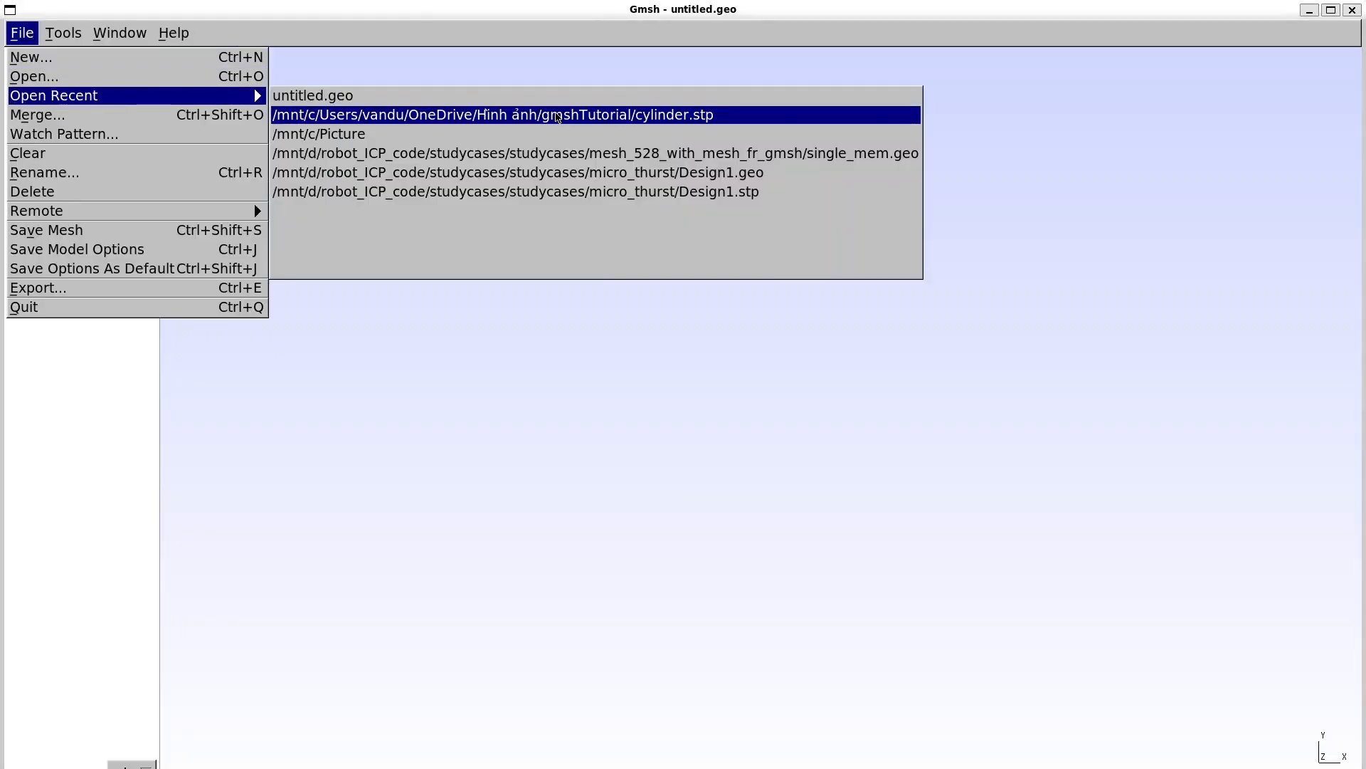
{"action": "left_click", "coordinate": [555, 115]}
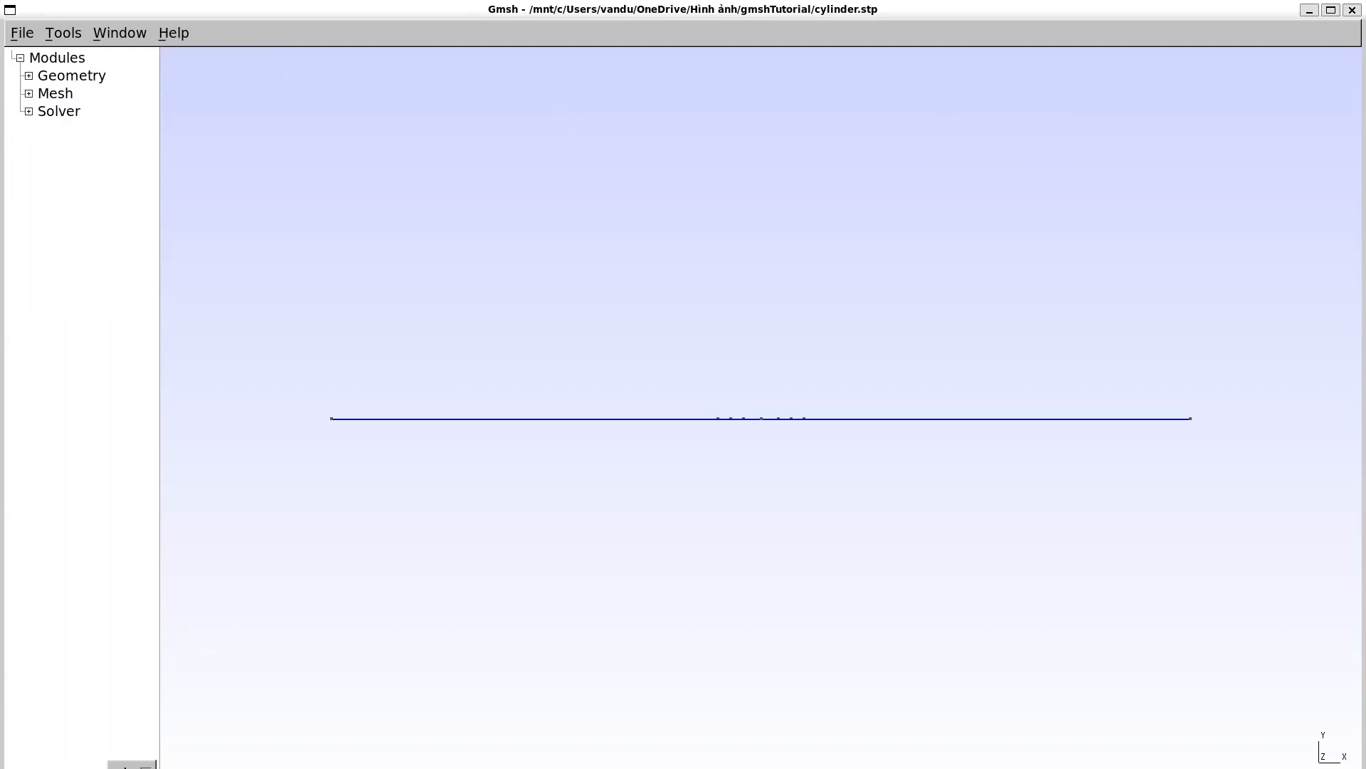
{"action": "key", "text": "alt+y"}
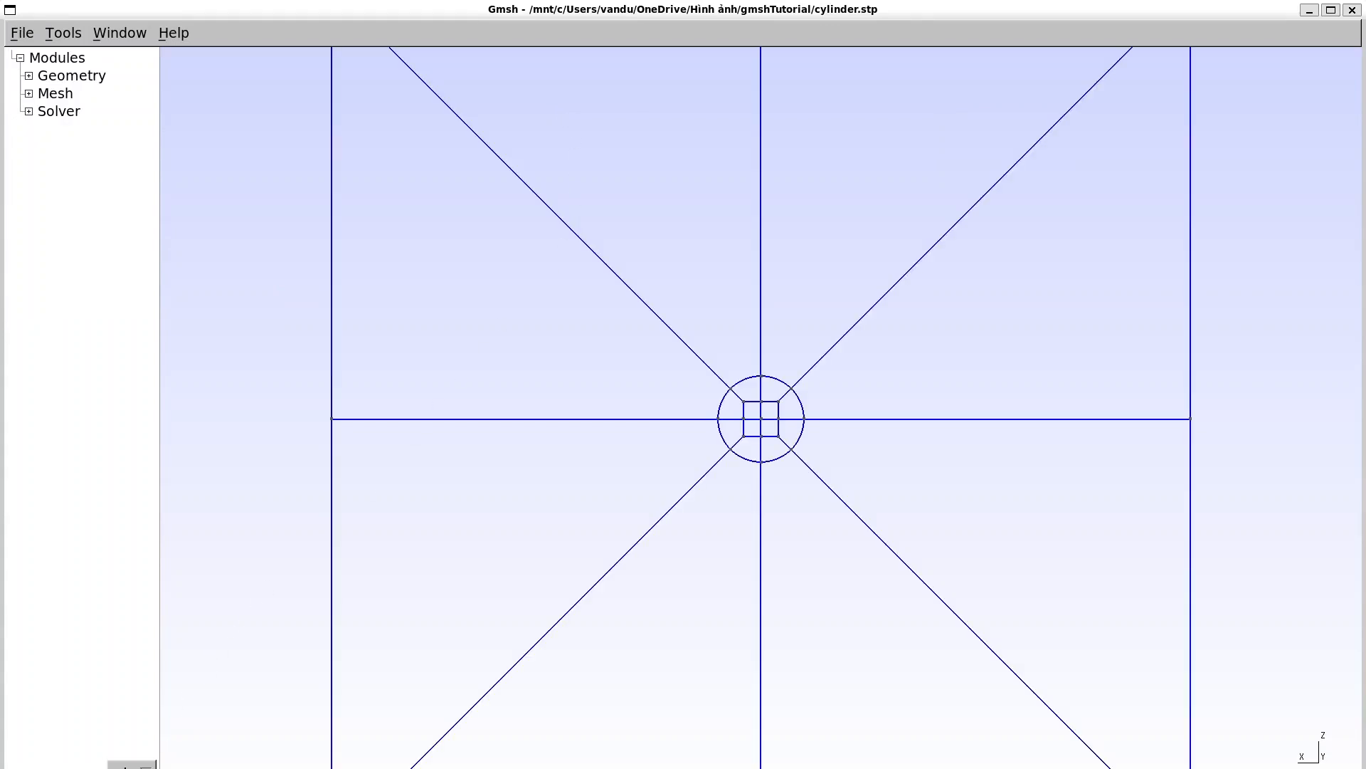
{"action": "scroll", "coordinate": [670, 538], "scroll_direction": "down", "scroll_amount": 5}
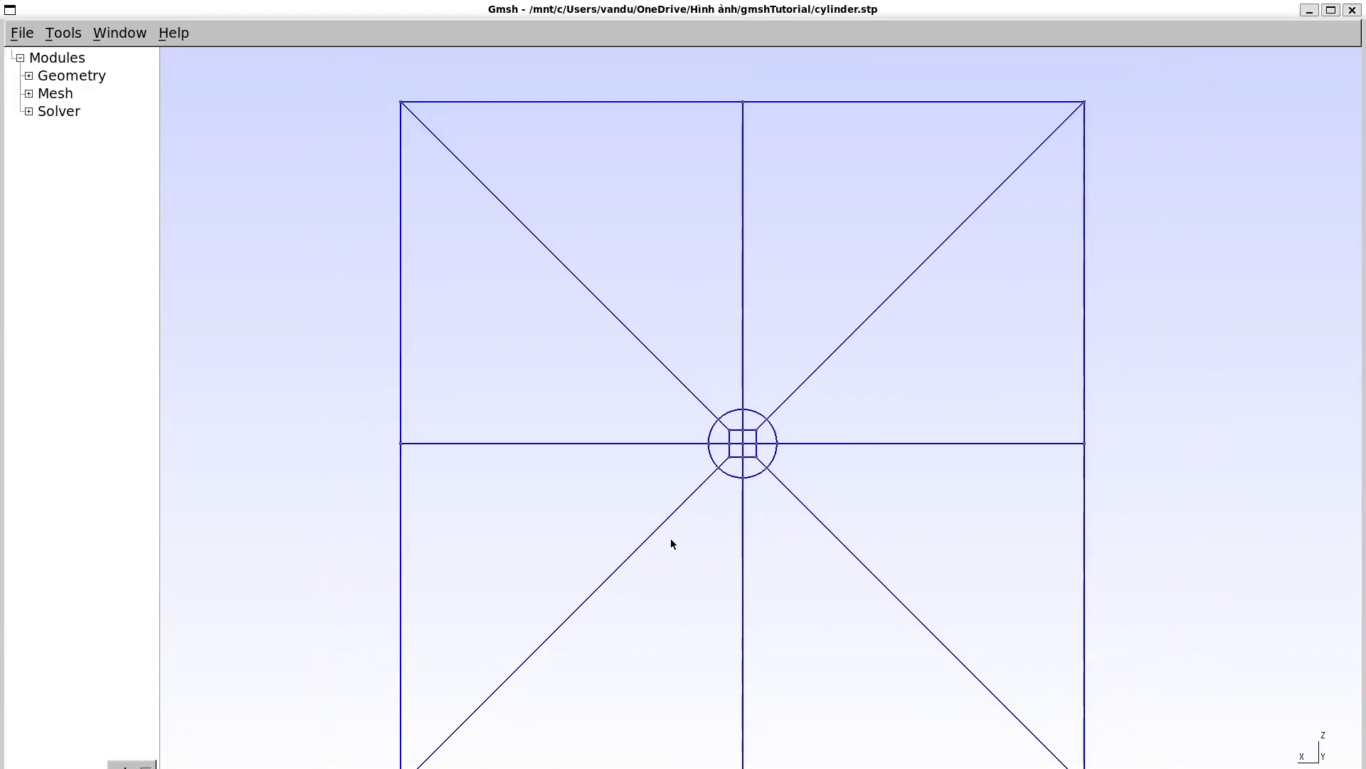
Export the geometry as cylinder.geo in Gmsh Unrolled GEO format, with both physical group options left off.
{"action": "left_click", "coordinate": [21, 33]}
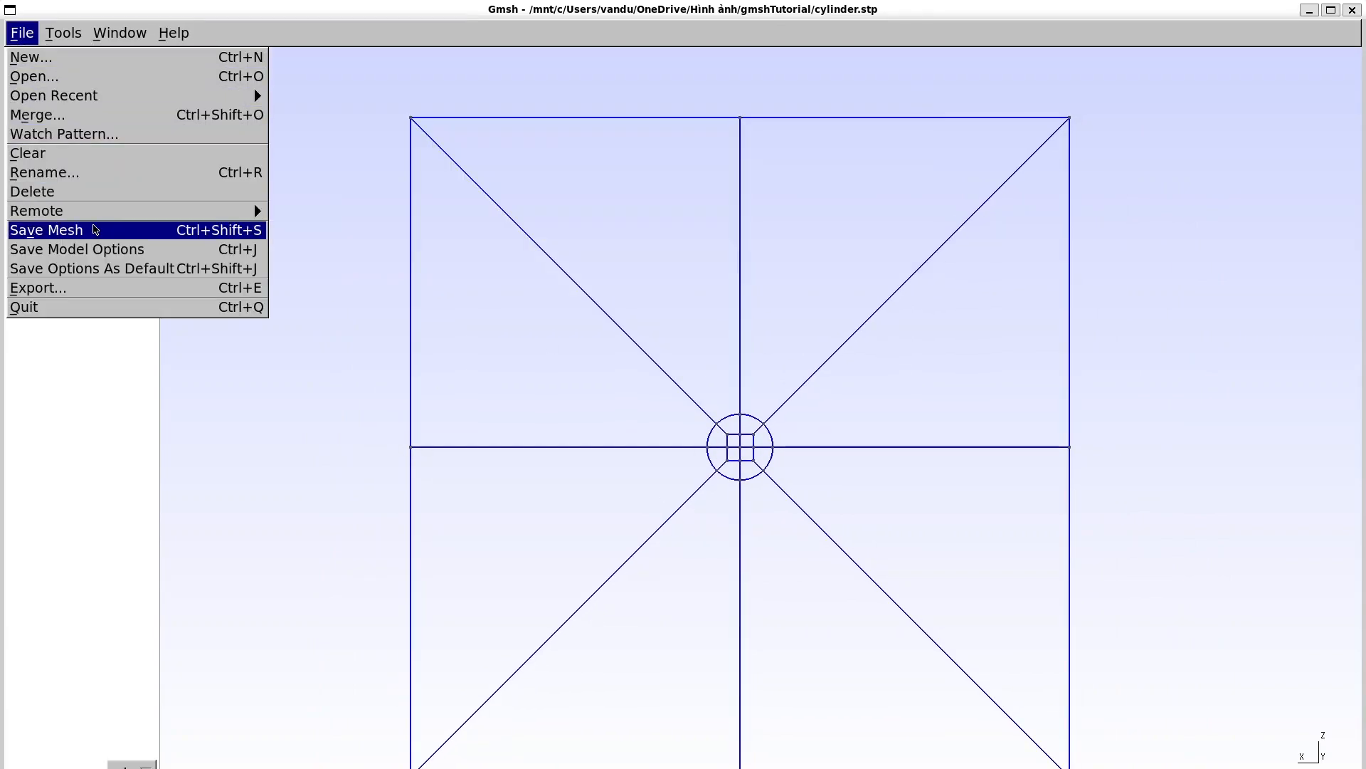
{"action": "left_click", "coordinate": [98, 289]}
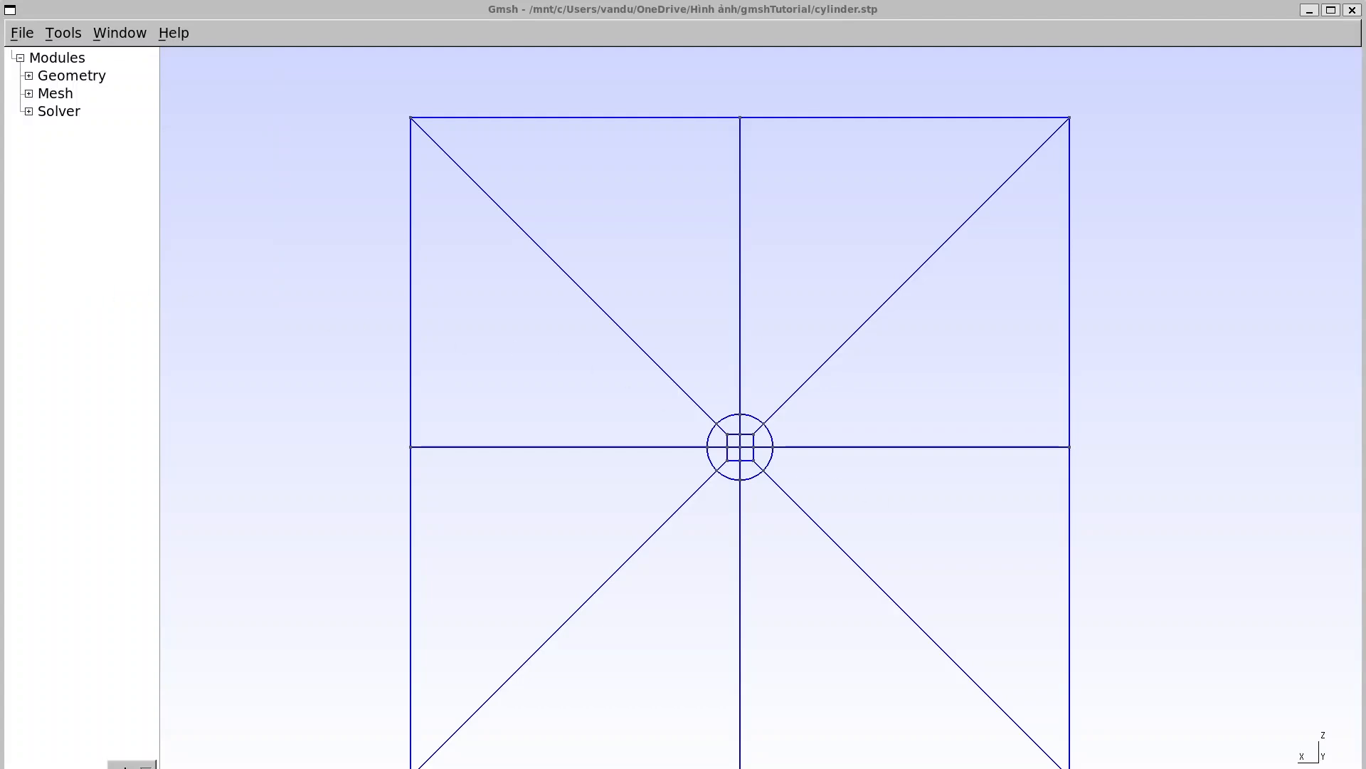
{"action": "left_click_drag", "start_coordinate": [50, 559], "coordinate": [538, 335]}
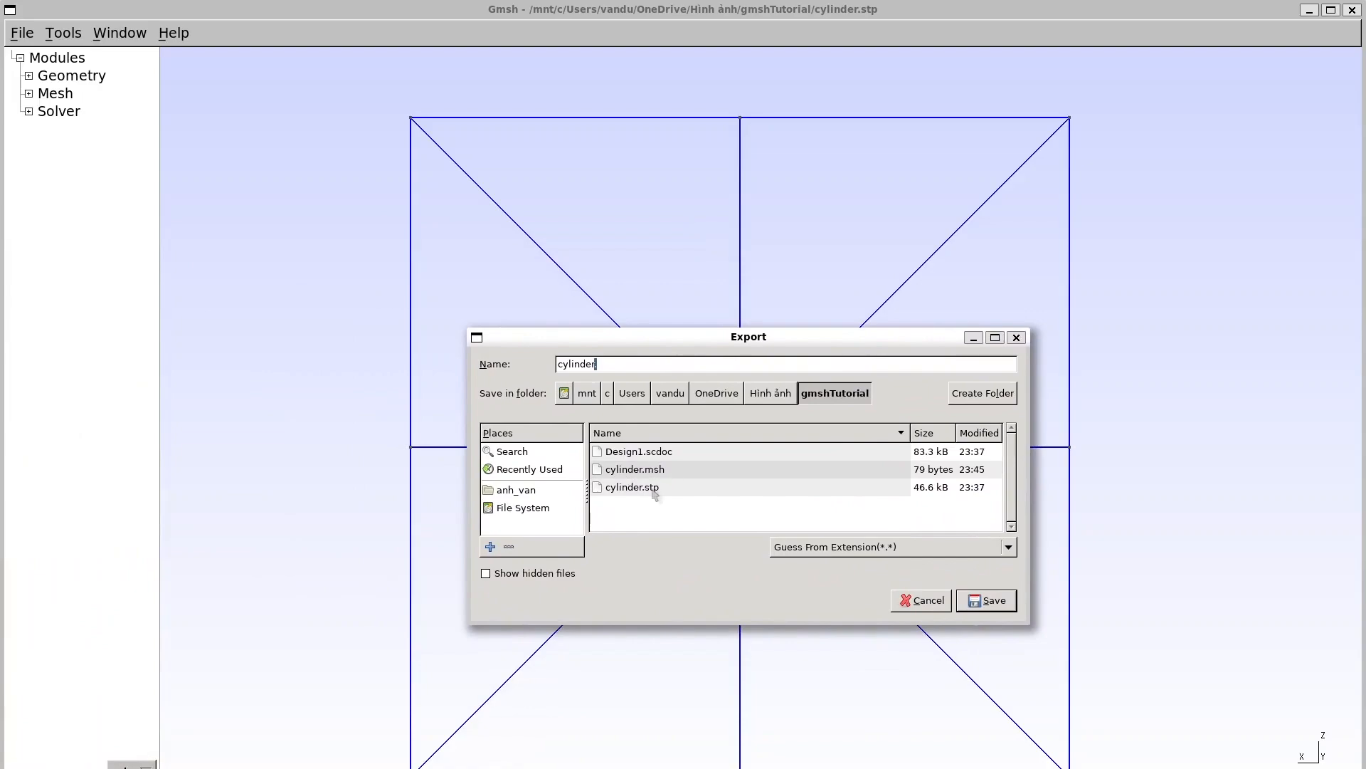
{"action": "type", "text": ".geo"}
{"action": "left_click", "coordinate": [867, 547]}
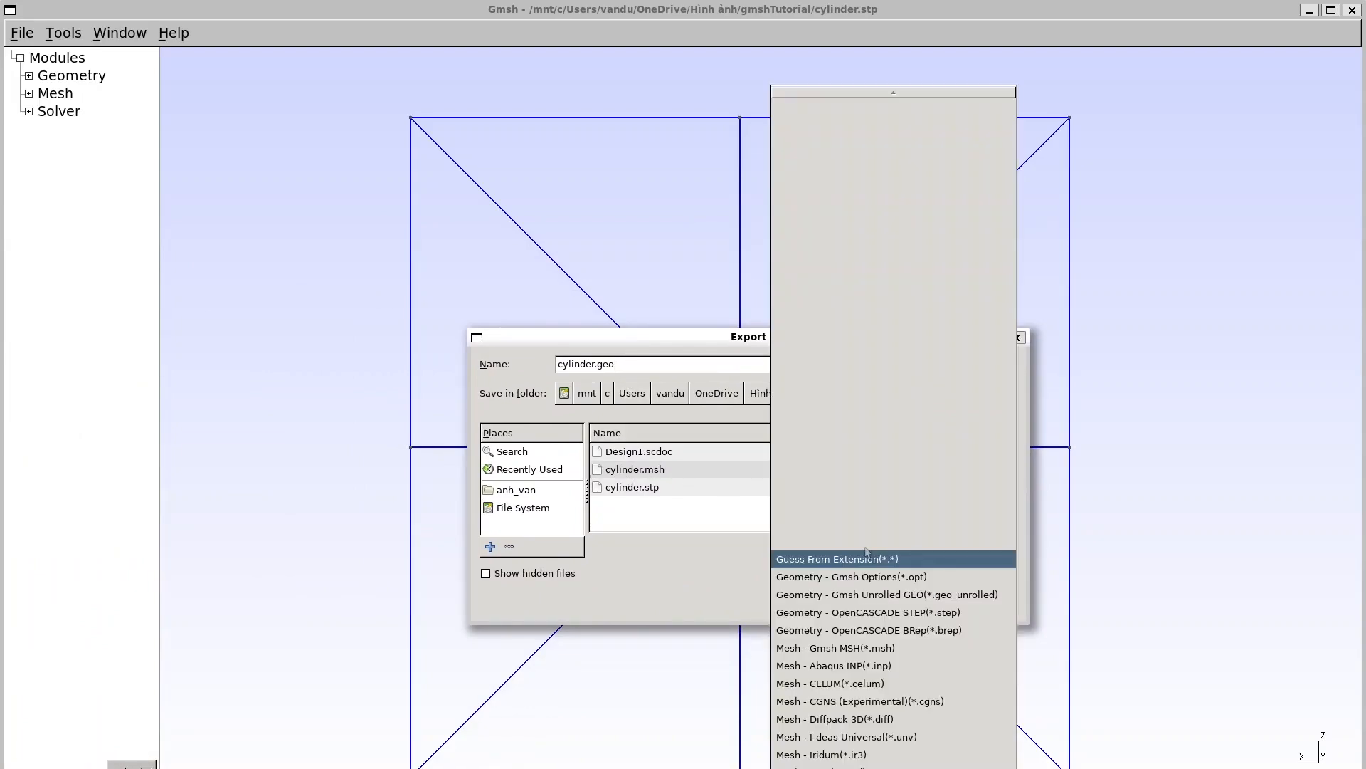
{"action": "left_click", "coordinate": [898, 595]}
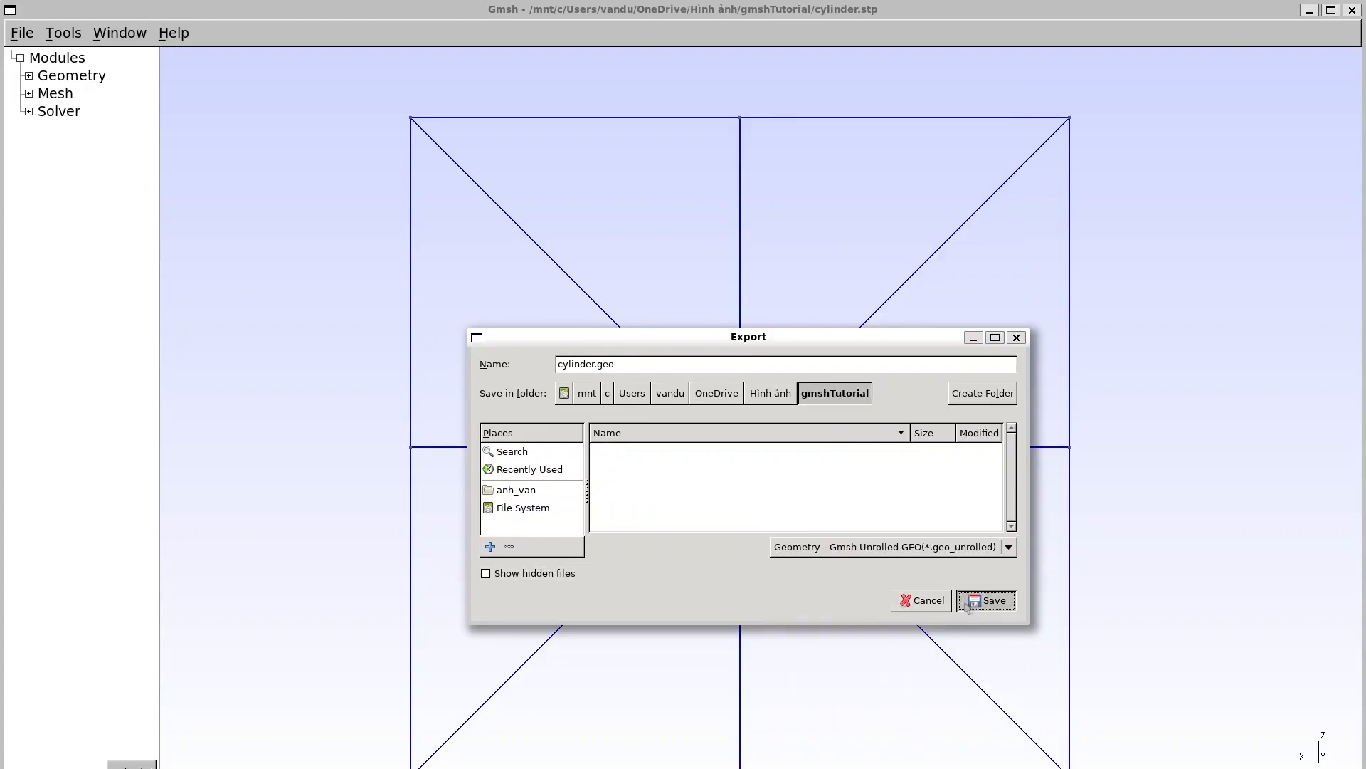
{"action": "left_click", "coordinate": [986, 600]}
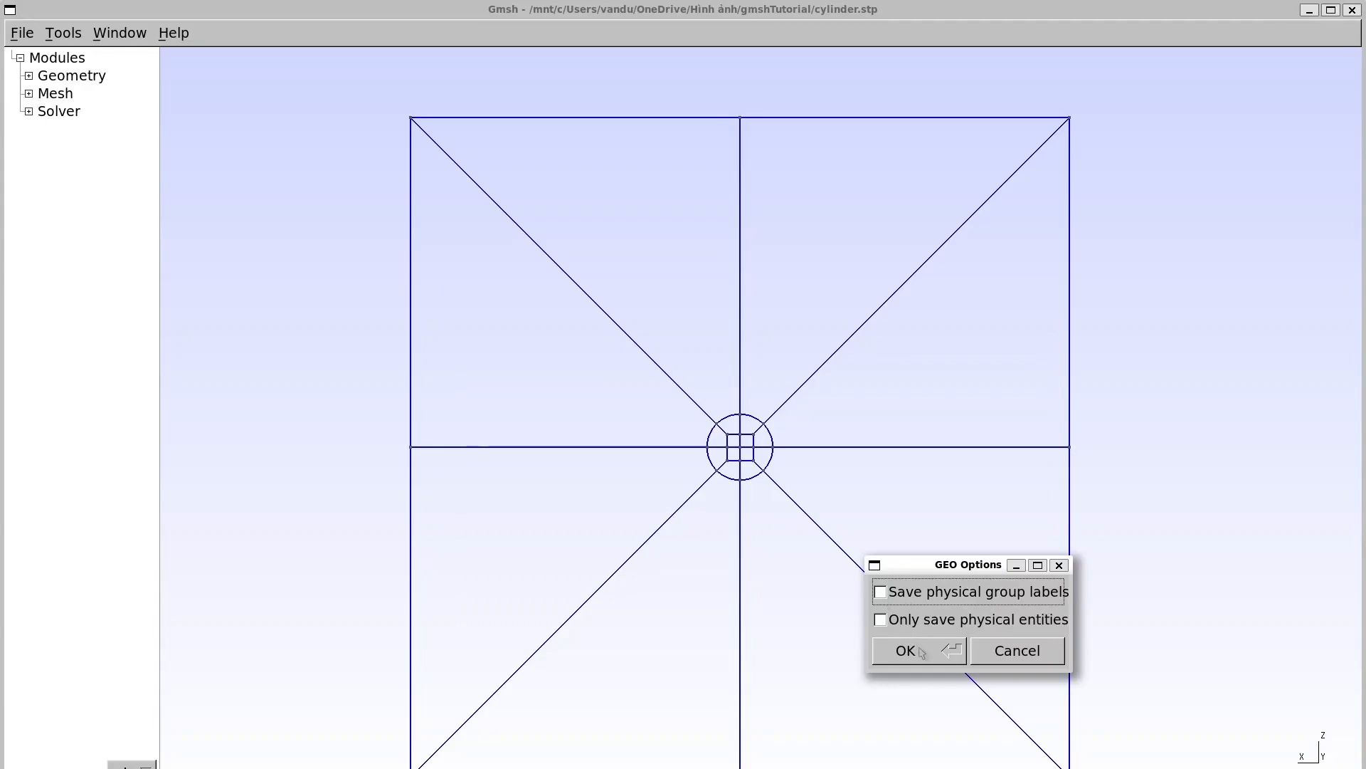
{"action": "left_click", "coordinate": [920, 651]}
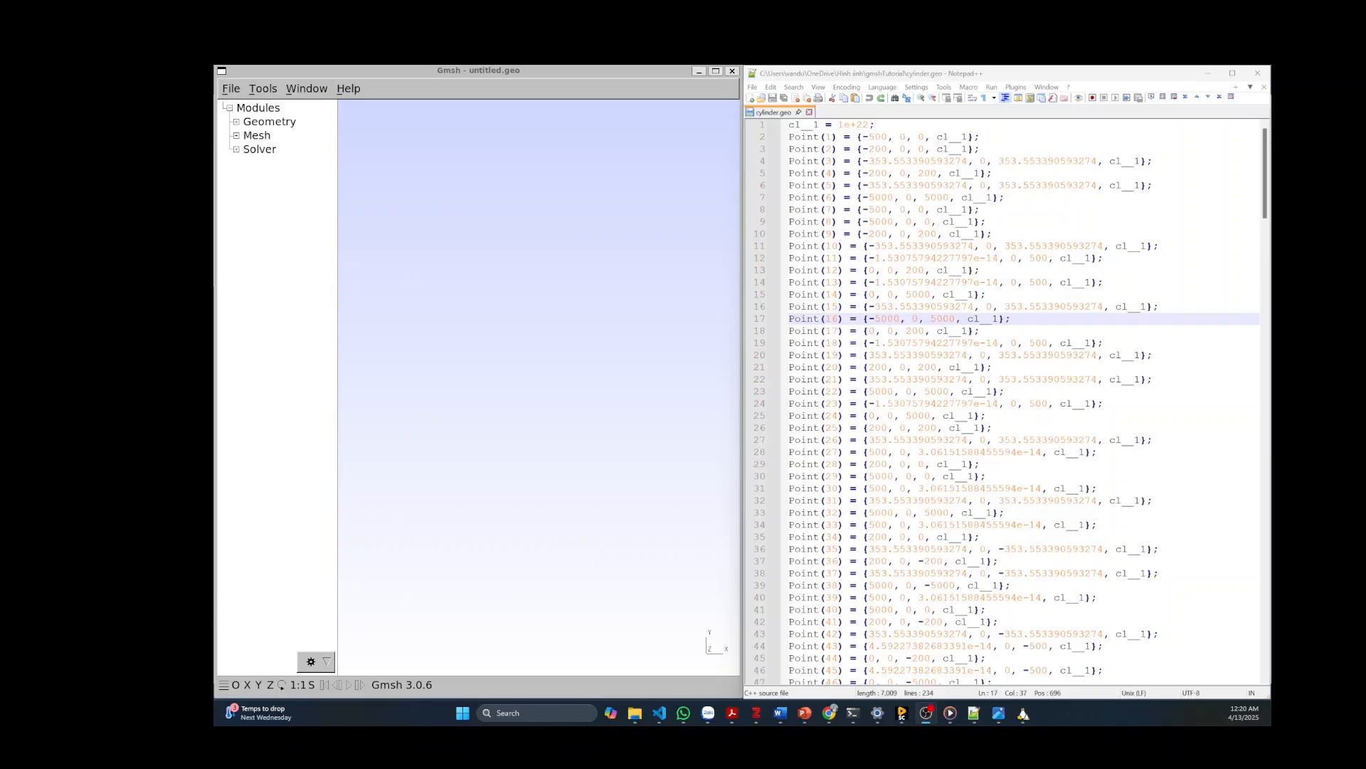
Open the recently used cylinder.geo in Gmsh and view the geometry along the Y axis.
{"action": "left_click", "coordinate": [230, 88]}
{"action": "left_click", "coordinate": [242, 121]}
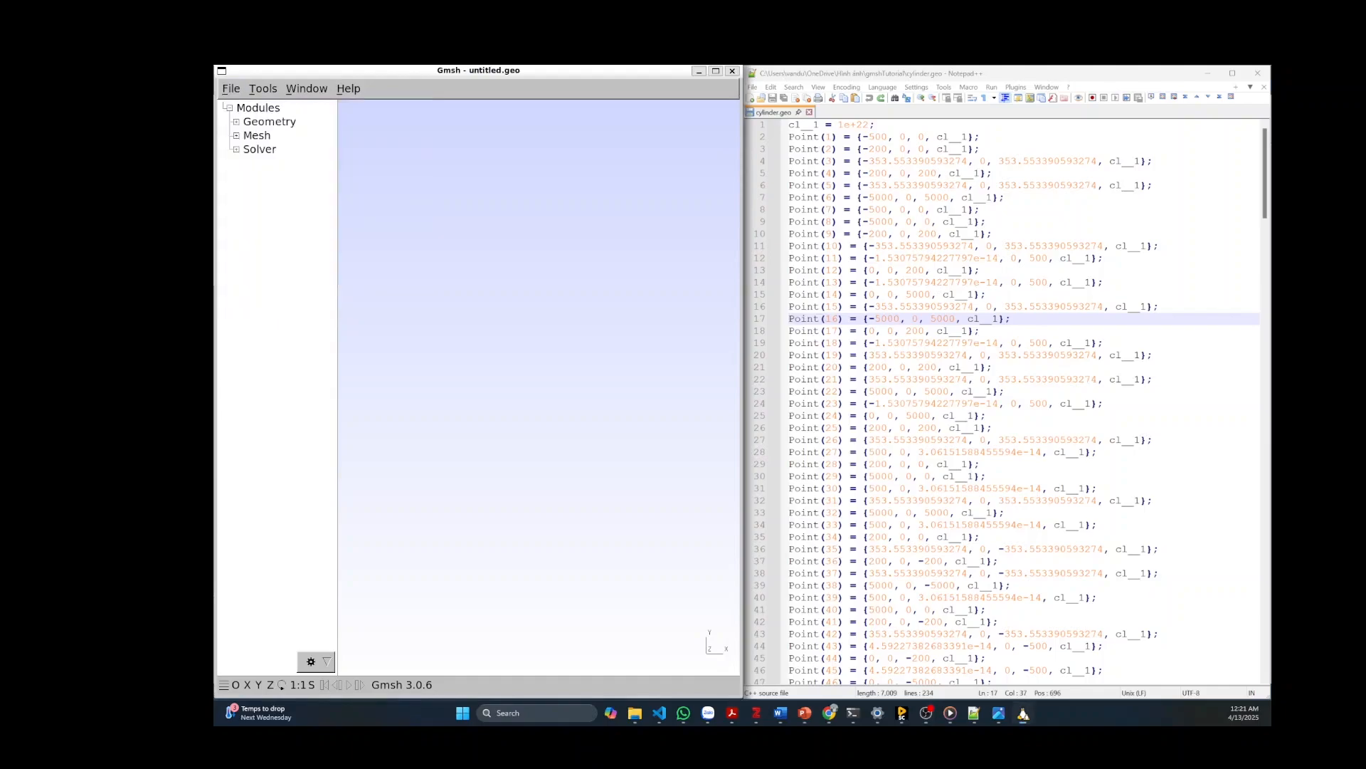
{"action": "left_click", "coordinate": [406, 351]}
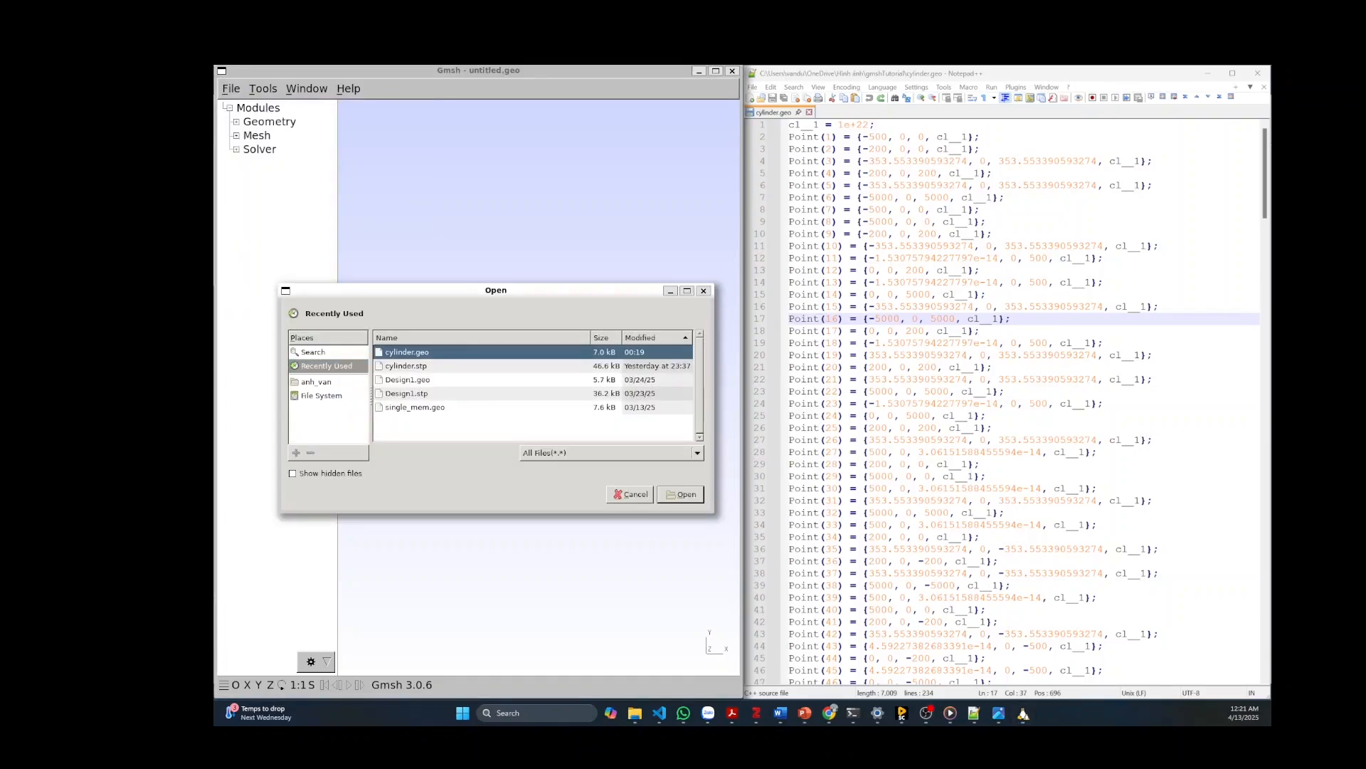
{"action": "left_click", "coordinate": [681, 493]}
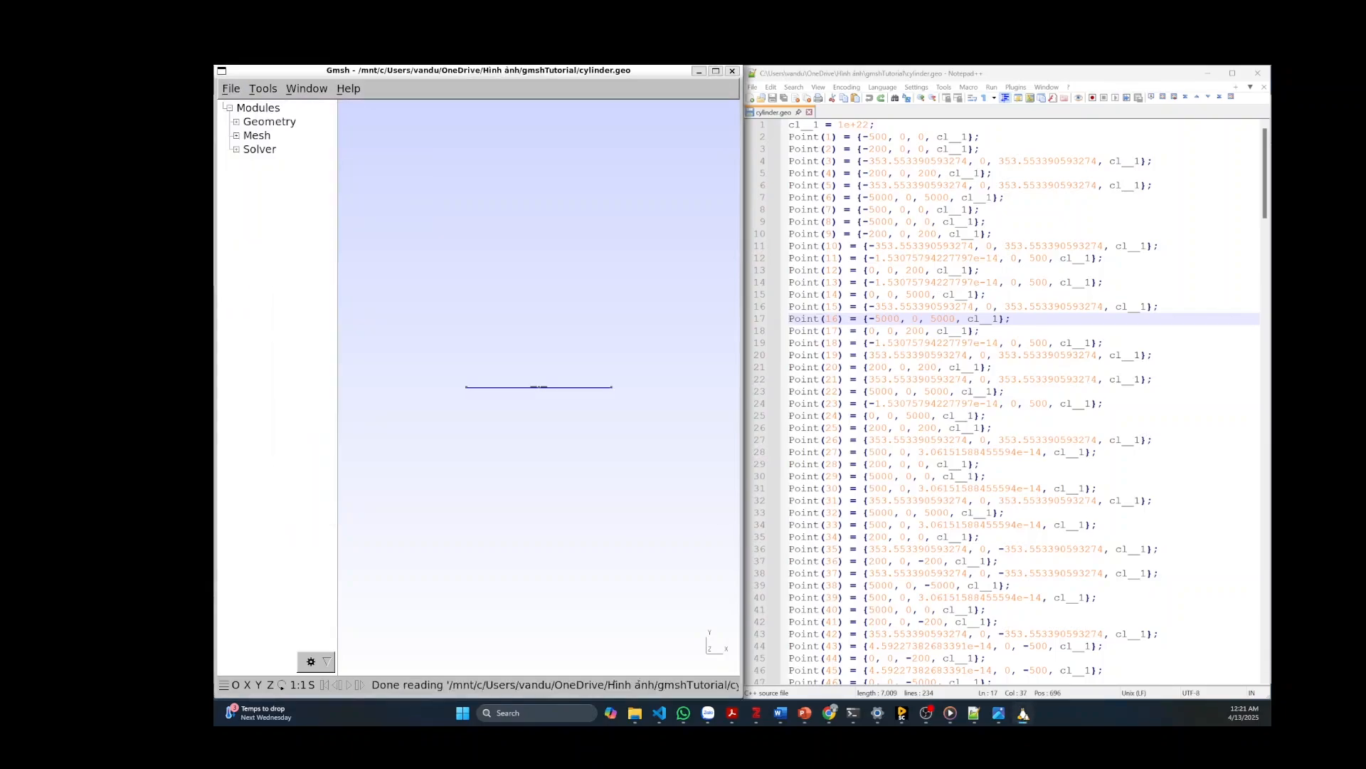
{"action": "left_click", "coordinate": [259, 685]}
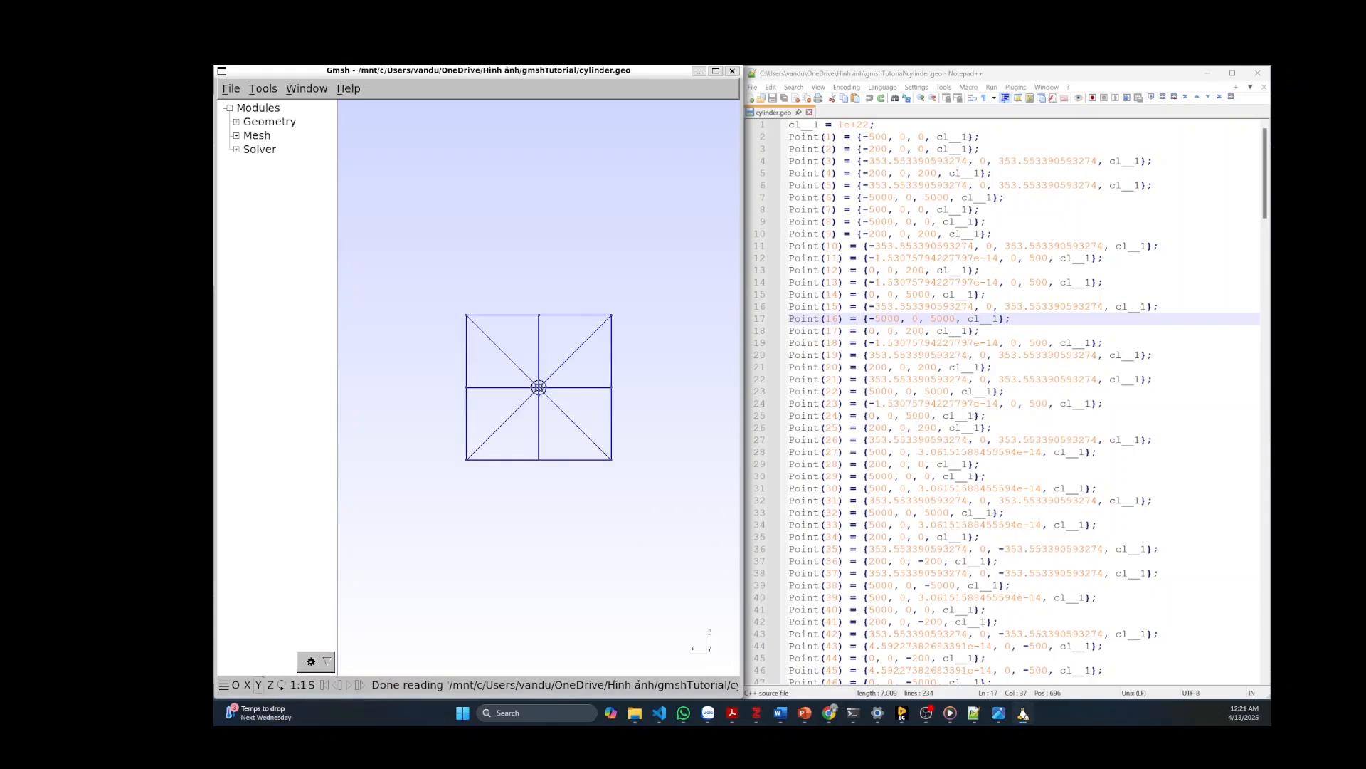
{"action": "scroll", "coordinate": [521, 399], "scroll_direction": "up", "scroll_amount": 5}
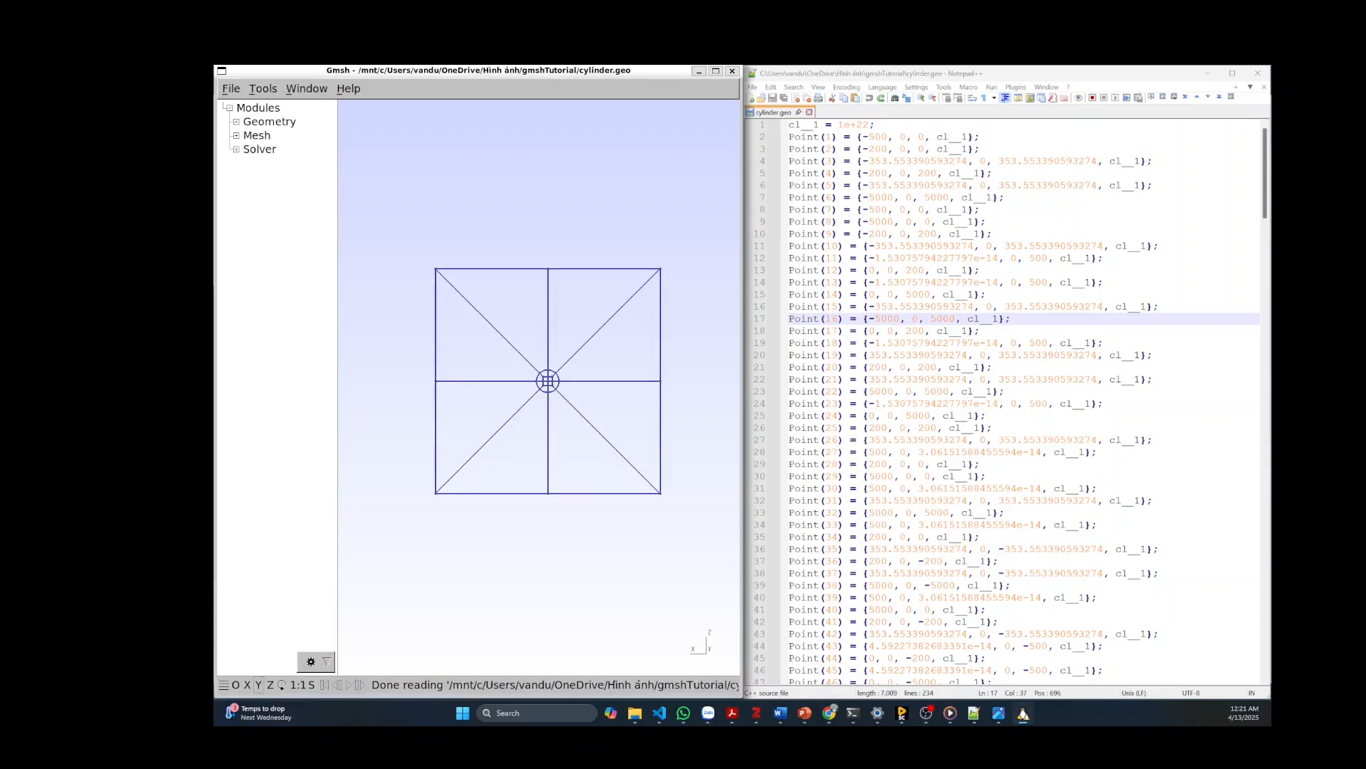
Set the characteristic length cl__1 to 1 in cylinder.geo and save the file.
{"action": "left_click_drag", "start_coordinate": [843, 124], "coordinate": [868, 125]}
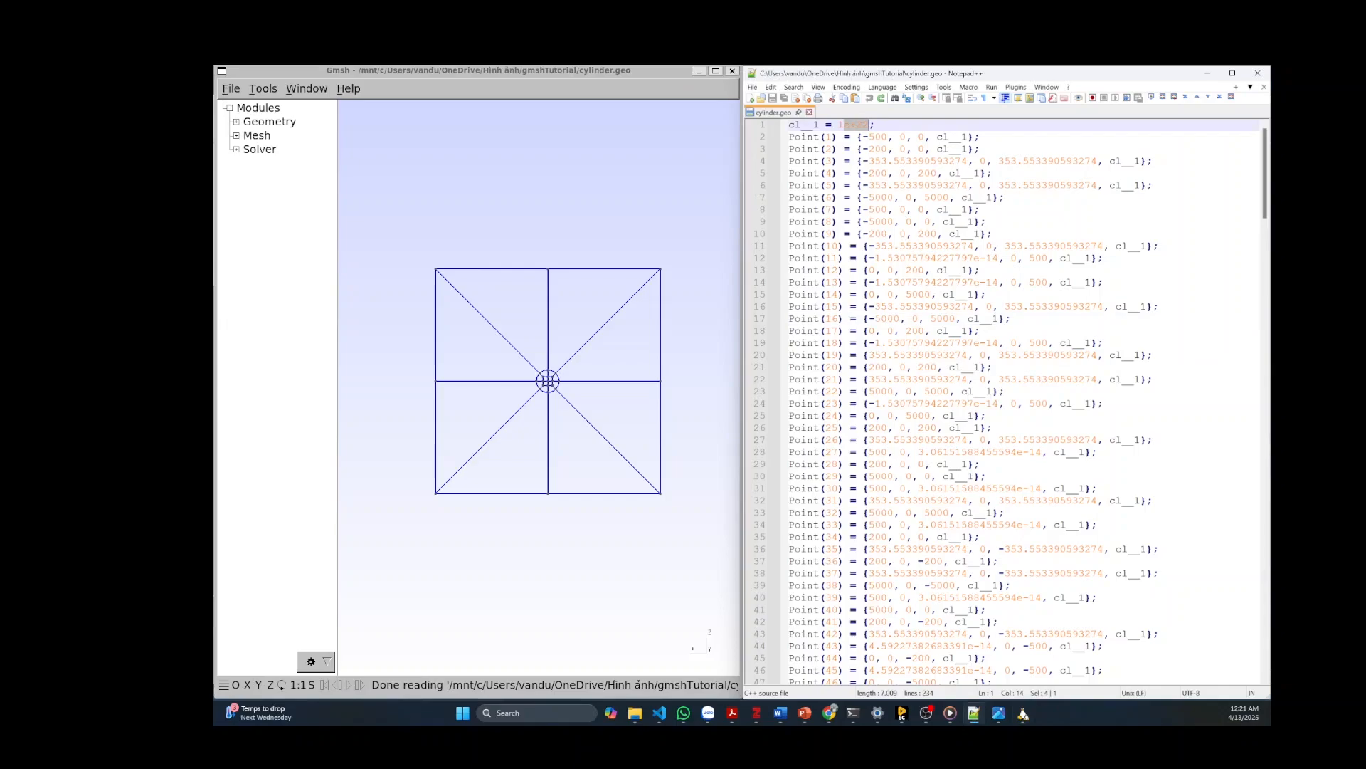
{"action": "key", "text": "BackSpace"}
{"action": "key", "text": "ctrl+s"}
Turn on point labels and line labels in the Gmsh geometry visibility options, leaving surface labels off, and close the options.
{"action": "left_click", "coordinate": [262, 88]}
{"action": "left_click", "coordinate": [270, 107]}
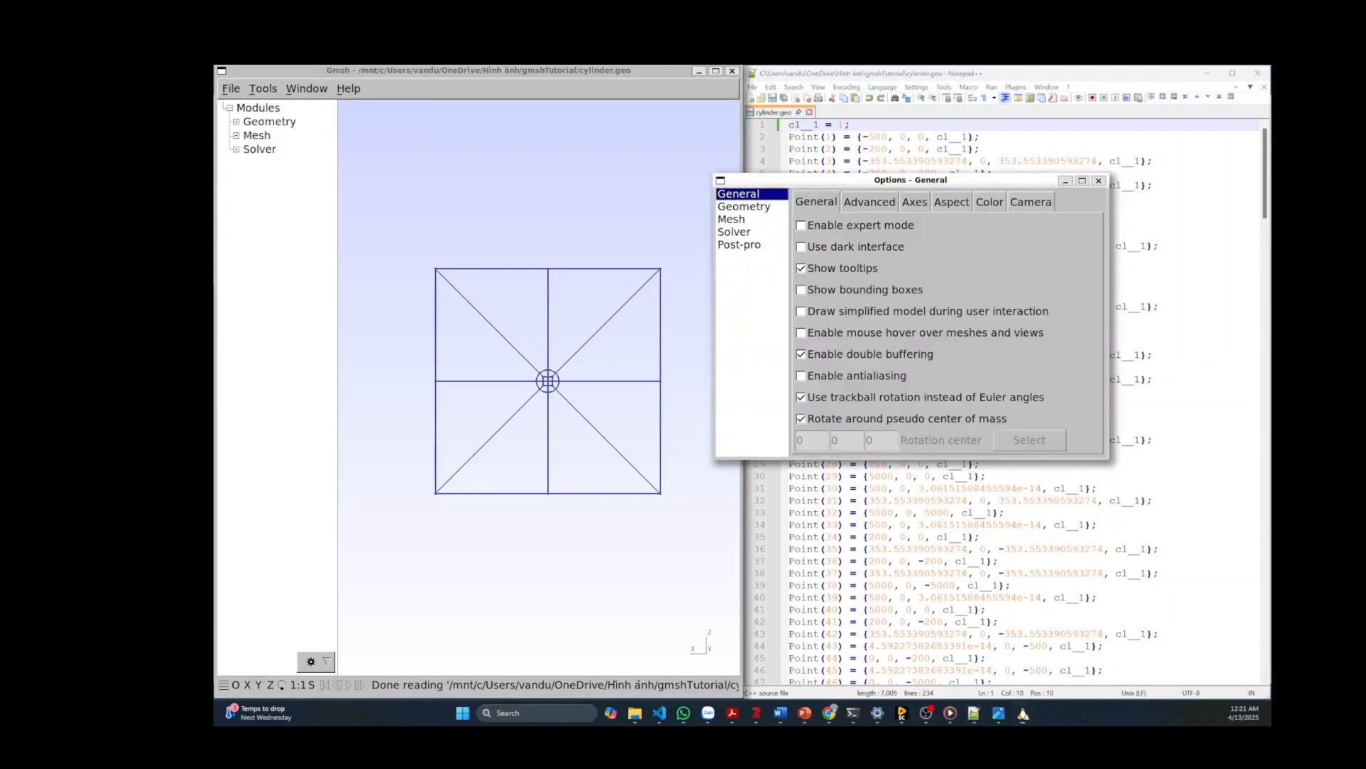
{"action": "left_click", "coordinate": [743, 206]}
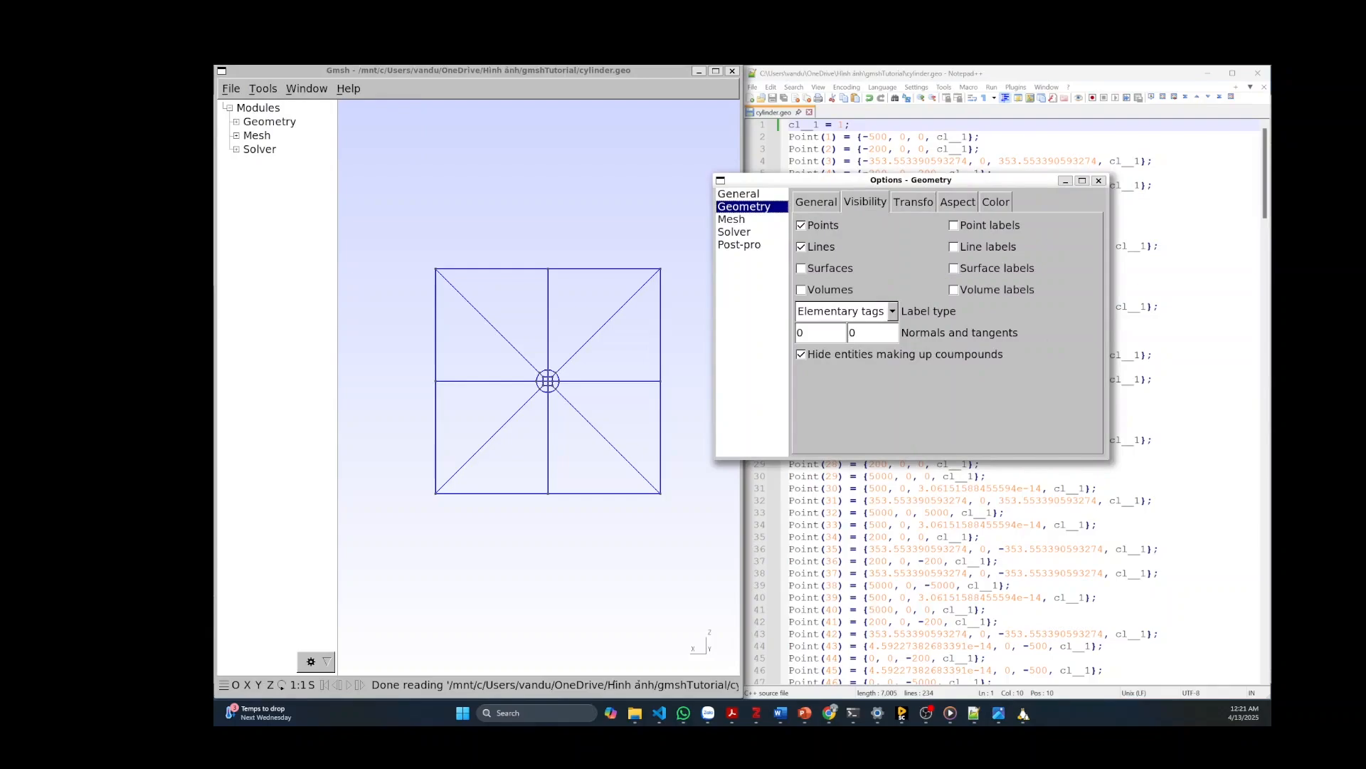
{"action": "left_click", "coordinate": [953, 268]}
{"action": "left_click", "coordinate": [954, 246]}
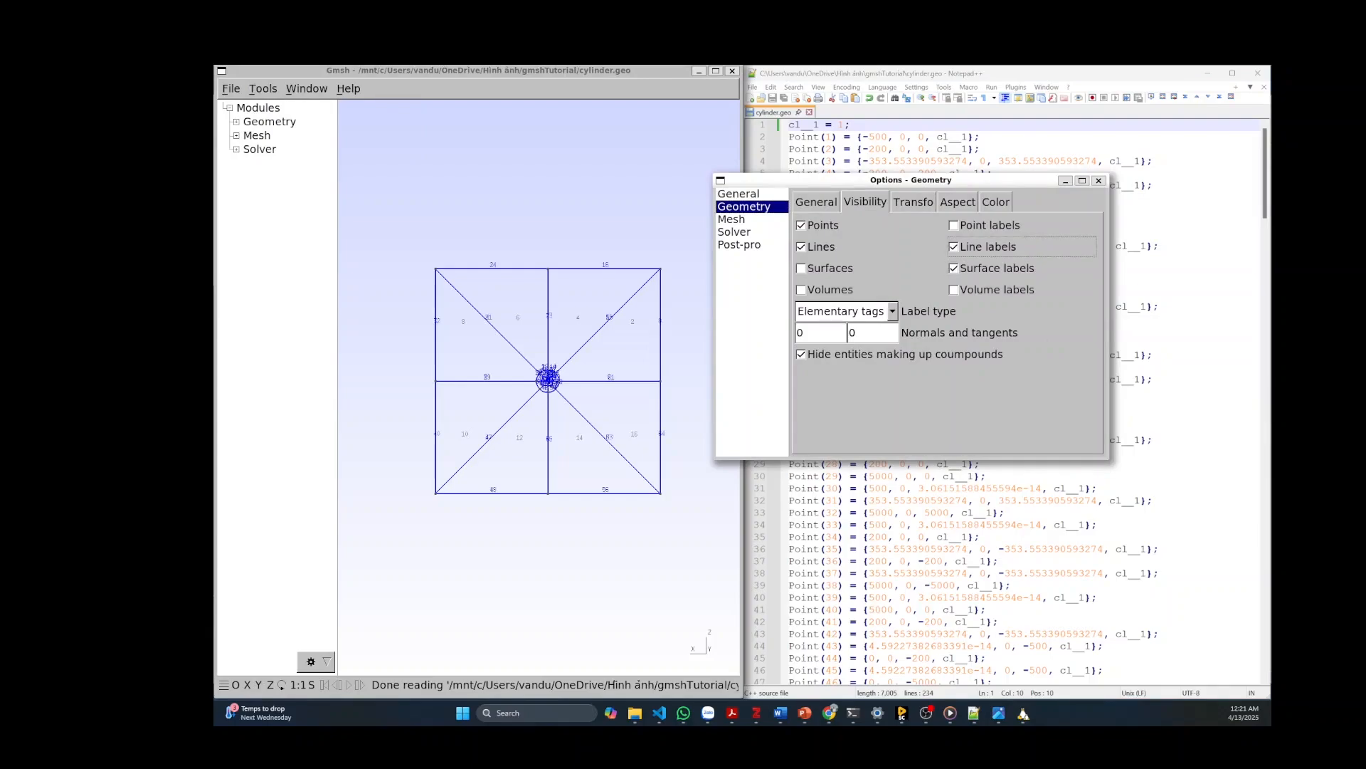
{"action": "left_click", "coordinate": [954, 267]}
{"action": "left_click", "coordinate": [954, 225]}
{"action": "scroll", "coordinate": [470, 396], "scroll_direction": "up", "scroll_amount": 3}
{"action": "scroll", "coordinate": [469, 396], "scroll_direction": "down", "scroll_amount": 4}
{"action": "scroll", "coordinate": [512, 378], "scroll_direction": "down", "scroll_amount": 5}
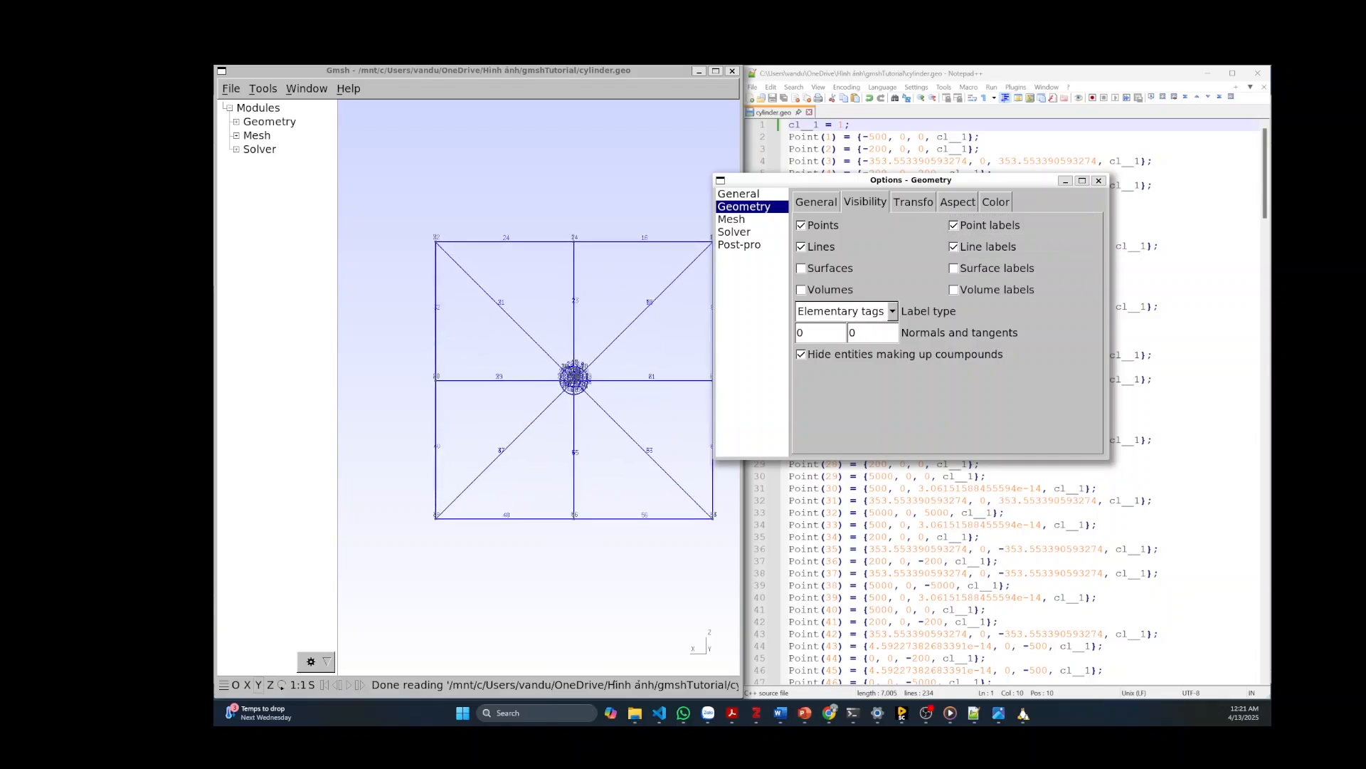
{"action": "scroll", "coordinate": [590, 377], "scroll_direction": "down", "scroll_amount": 5}
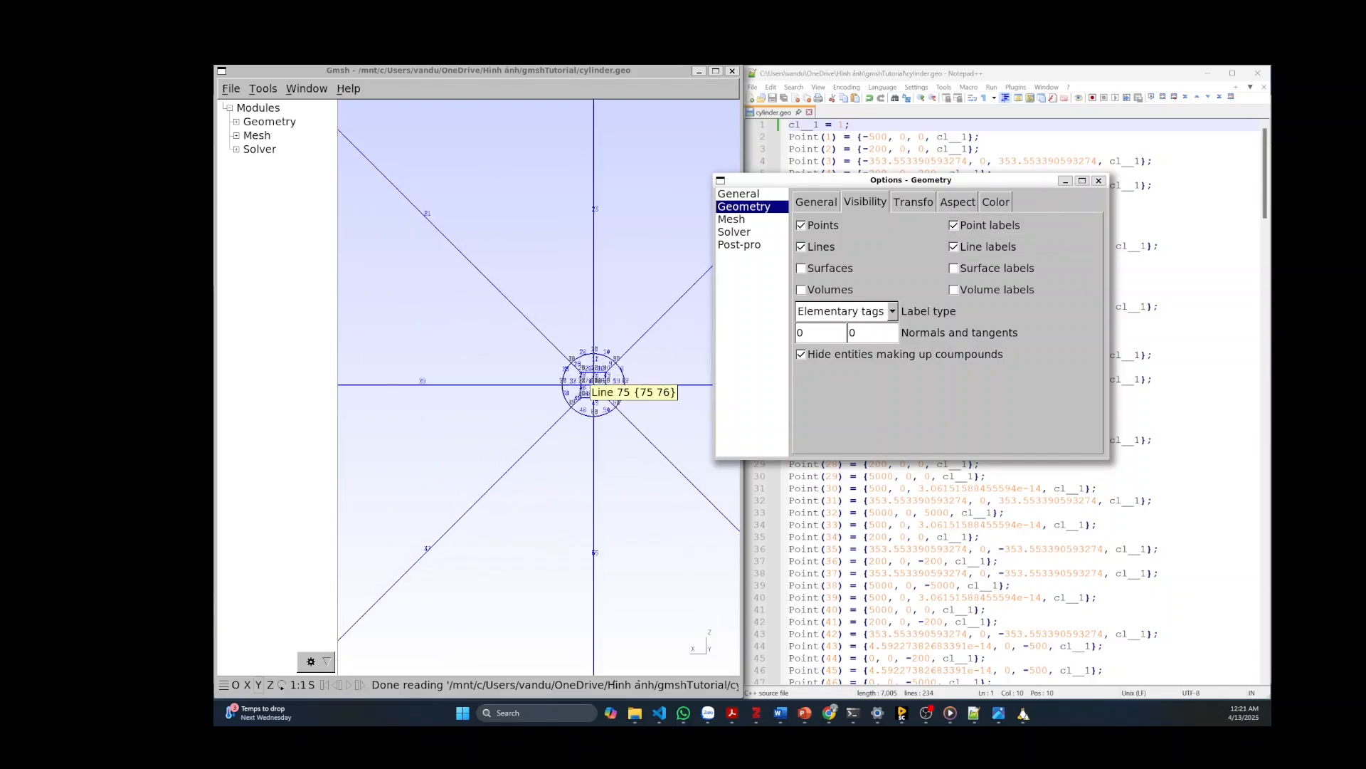
{"action": "scroll", "coordinate": [588, 374], "scroll_direction": "down", "scroll_amount": 1}
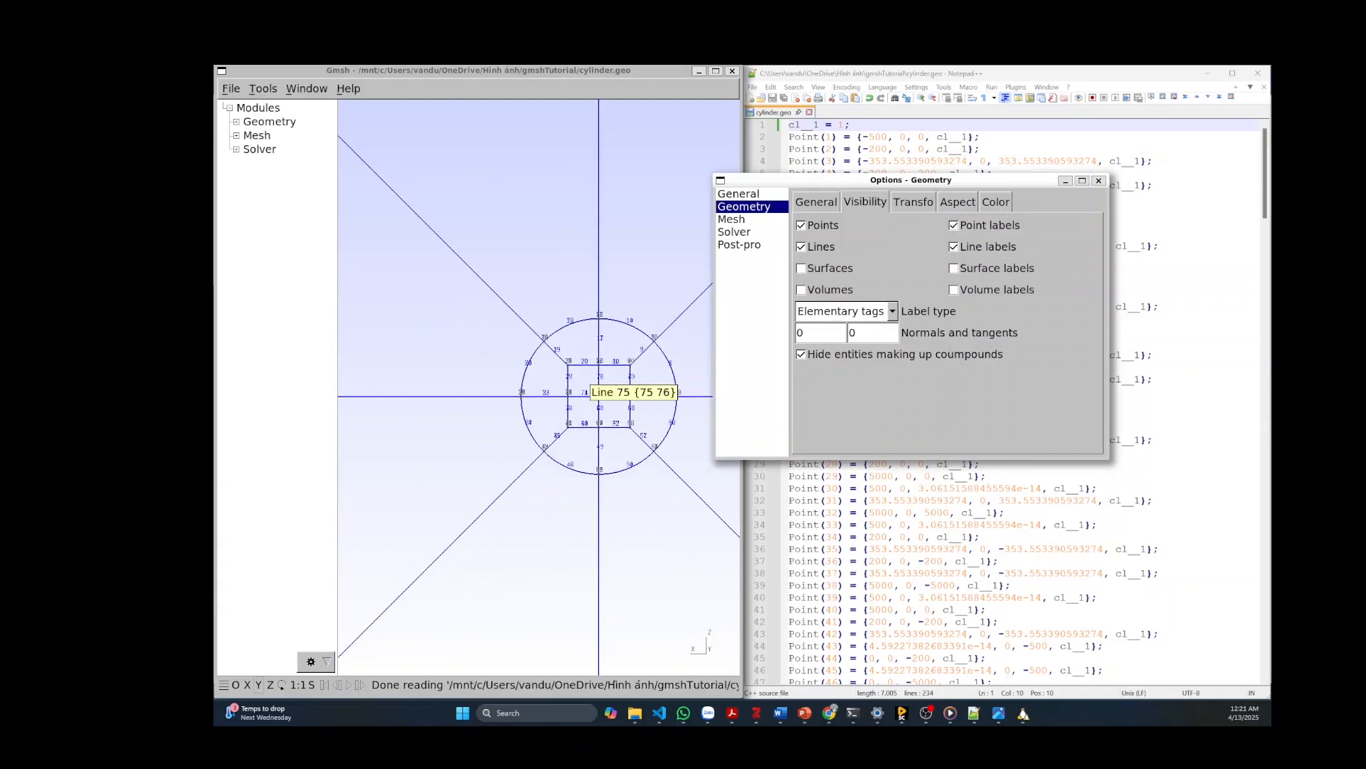
{"action": "key", "text": "Escape"}
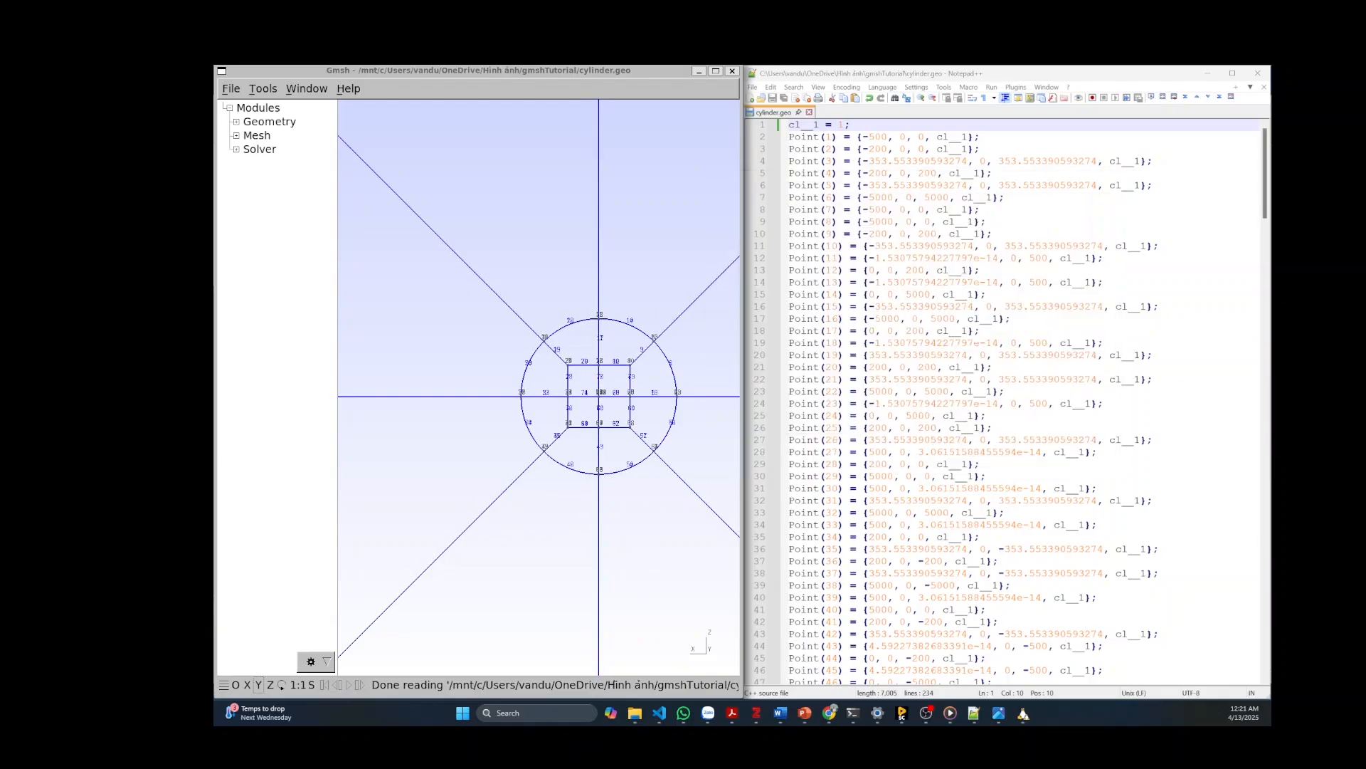
Apply Coherence to the elementary entities in Gmsh and reload the modified cylinder.geo in the text editor.
{"action": "key", "text": "g"}
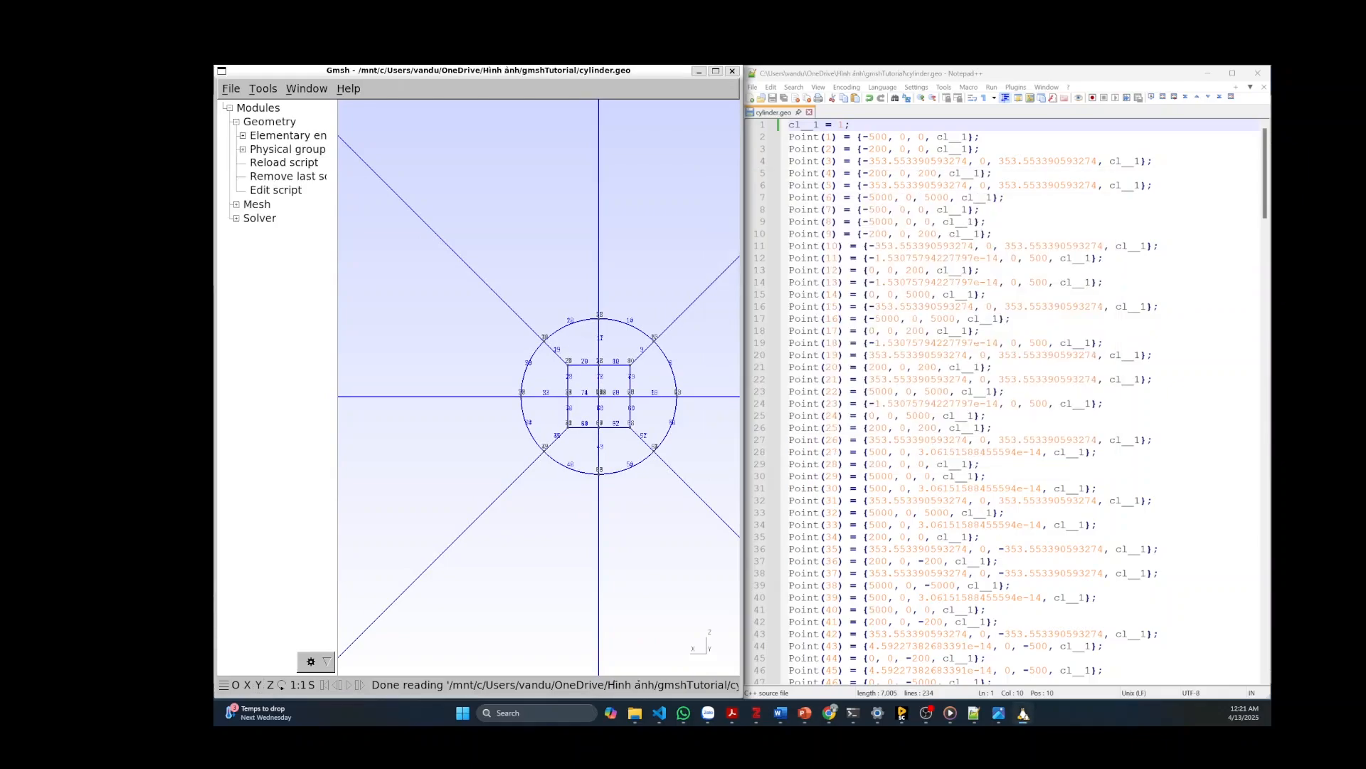
{"action": "left_click", "coordinate": [243, 135]}
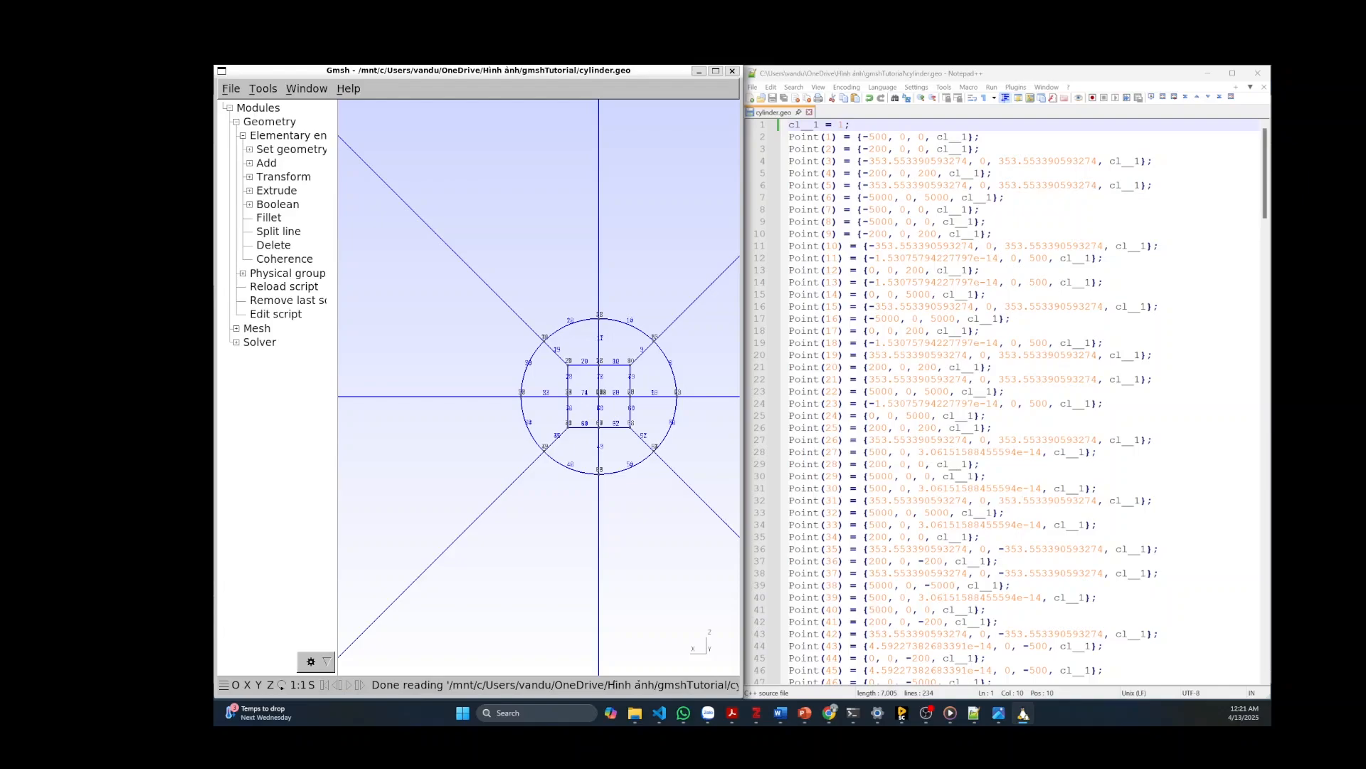
{"action": "left_click", "coordinate": [284, 258]}
{"action": "left_click", "coordinate": [986, 416]}
{"action": "key", "text": "Return"}
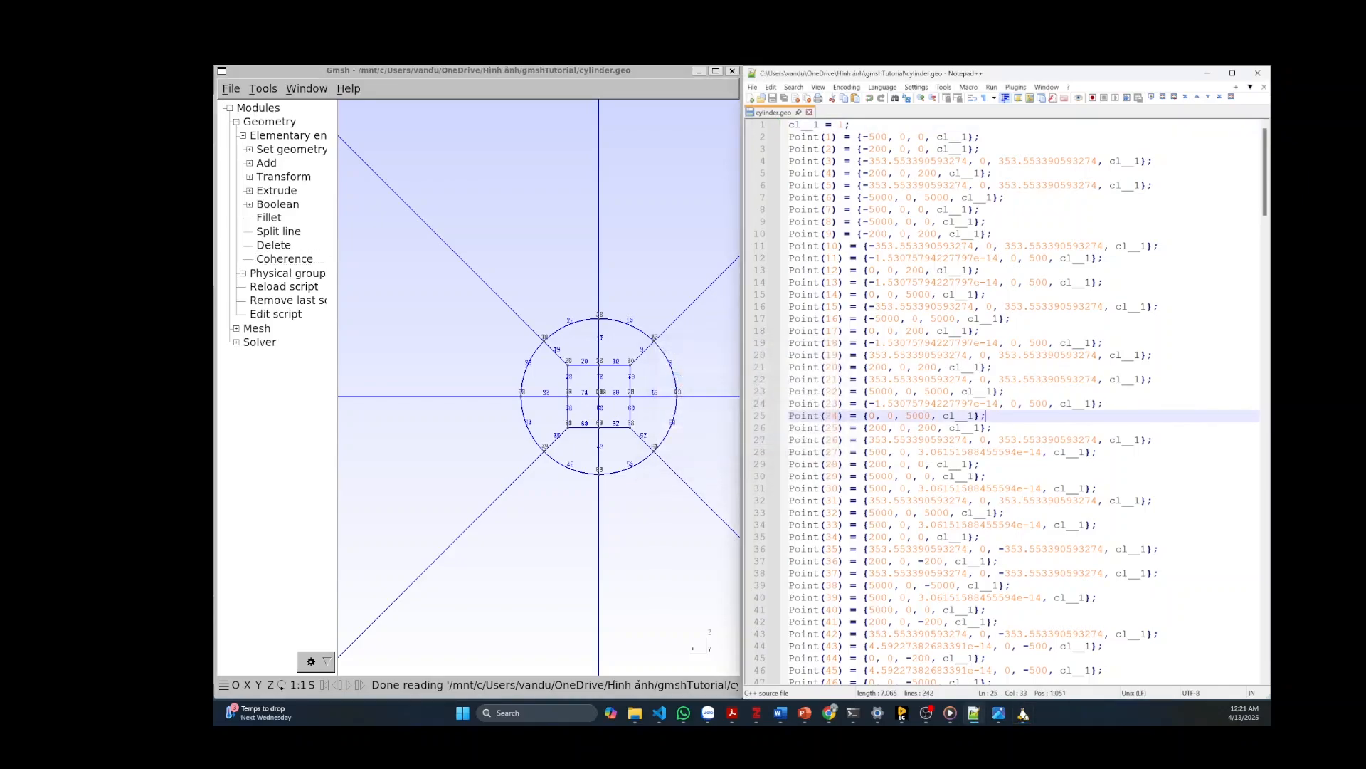
Delete the repeated Coherence commands at the end of cylinder.geo, keeping only the first one, and save the file.
{"action": "left_click_drag", "start_coordinate": [1265, 468], "coordinate": [1265, 583]}
{"action": "left_click", "coordinate": [851, 416]}
{"action": "left_click_drag", "start_coordinate": [850, 416], "coordinate": [788, 367]}
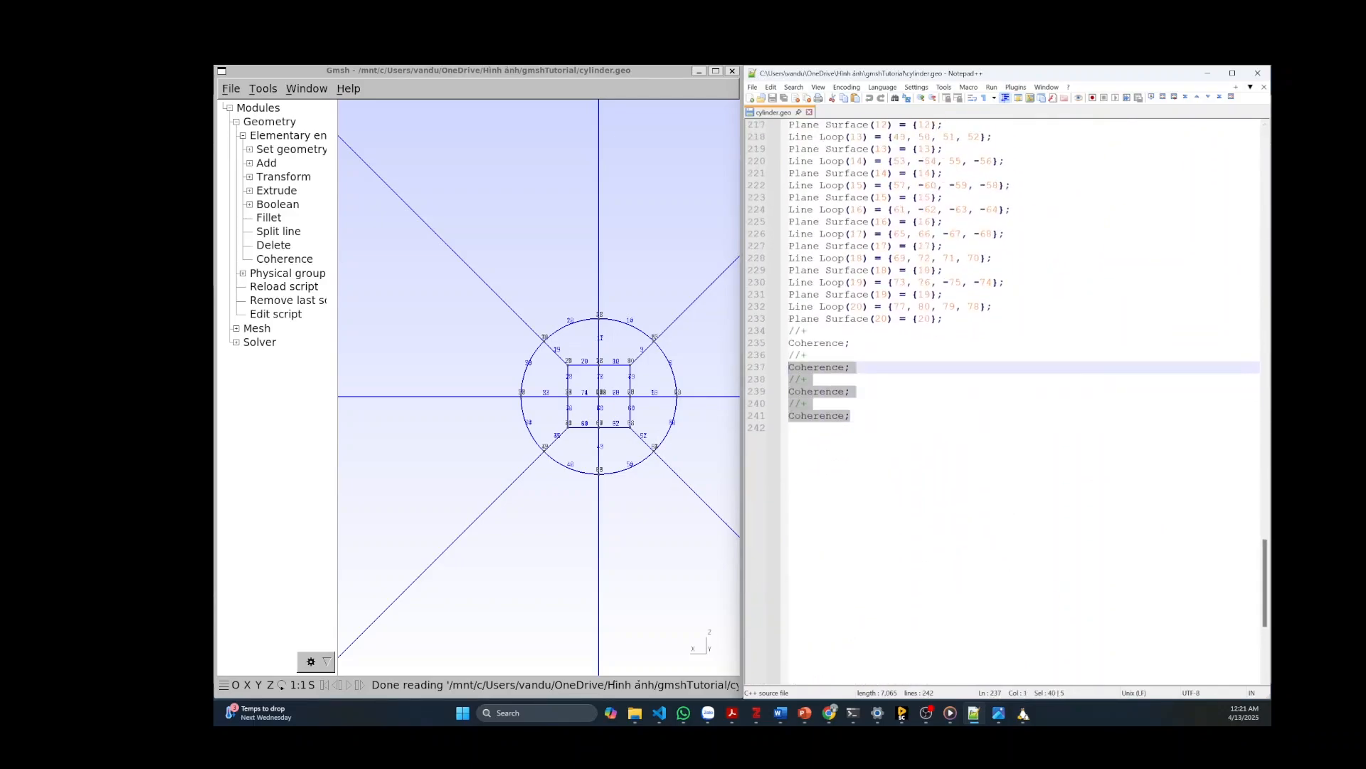
{"action": "key", "text": "Delete"}
{"action": "key", "text": "ctrl+s"}
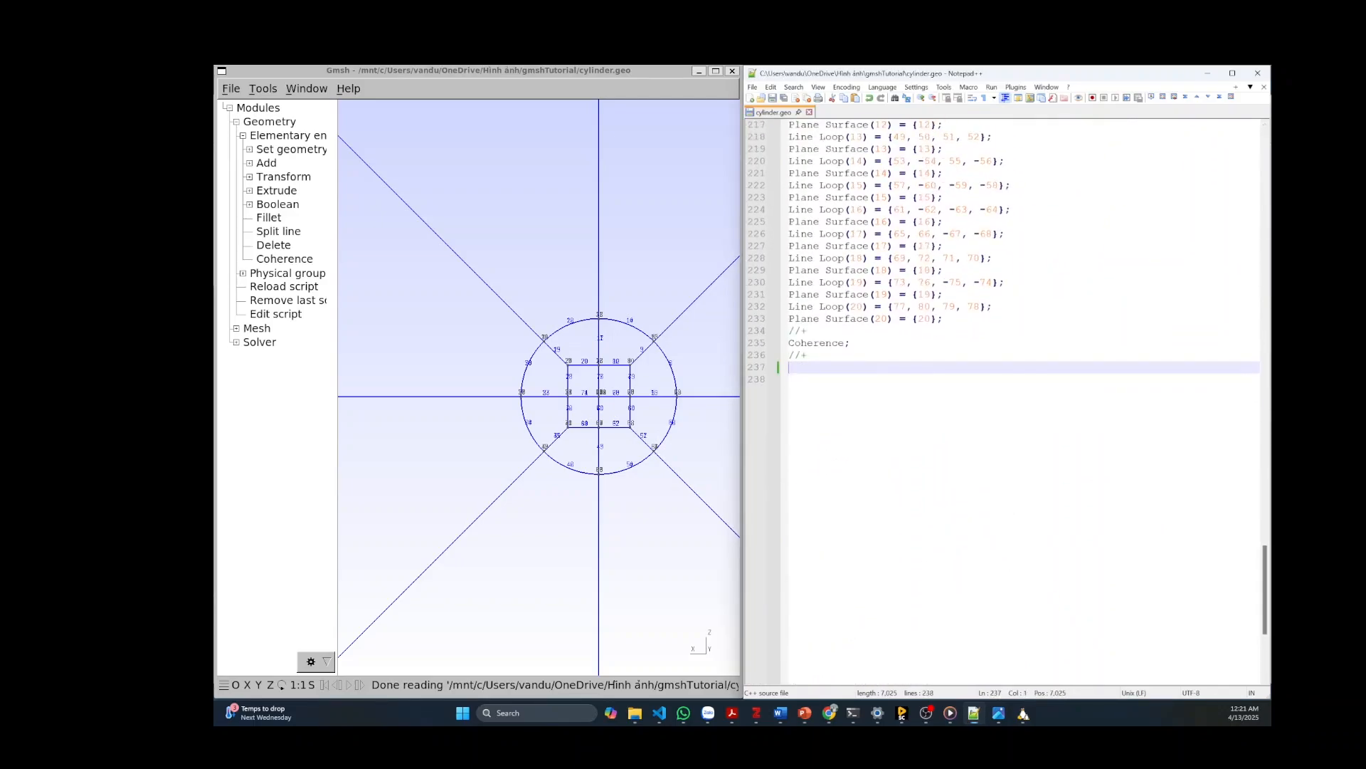
Switch back to Gmsh with the edited script reloaded and check the point and line labels around the cylinder and across the domain.
{"action": "key", "text": "alt+Tab"}
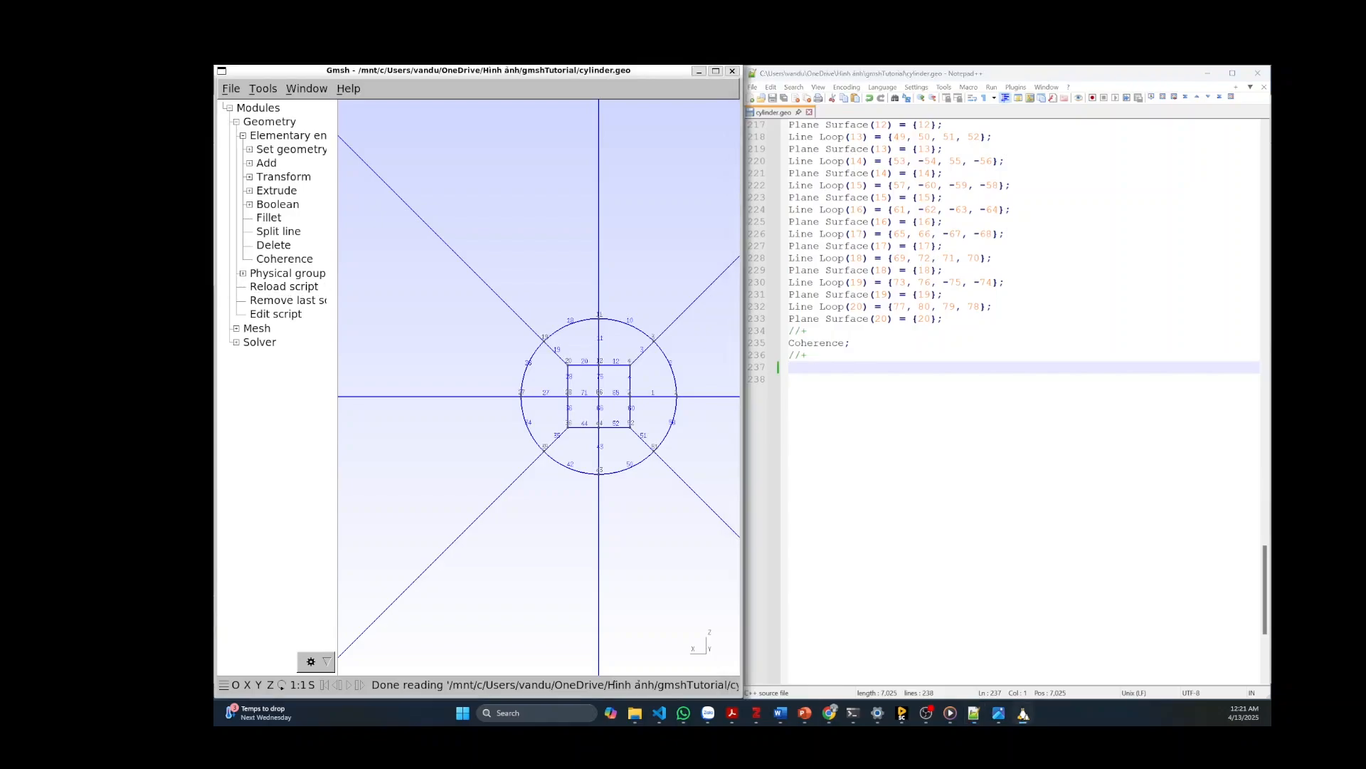
{"action": "scroll", "coordinate": [576, 325], "scroll_direction": "down", "scroll_amount": 6}
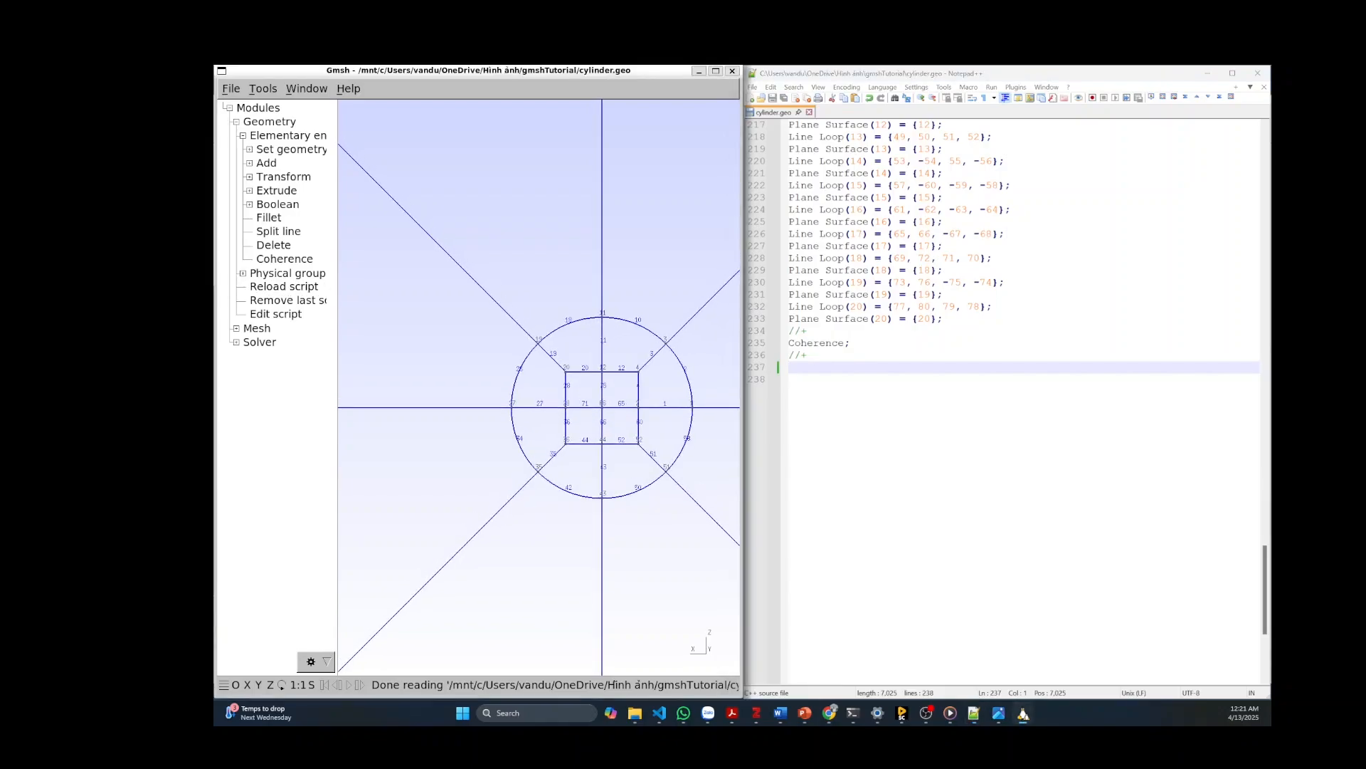
{"action": "scroll", "coordinate": [570, 320], "scroll_direction": "up", "scroll_amount": 10}
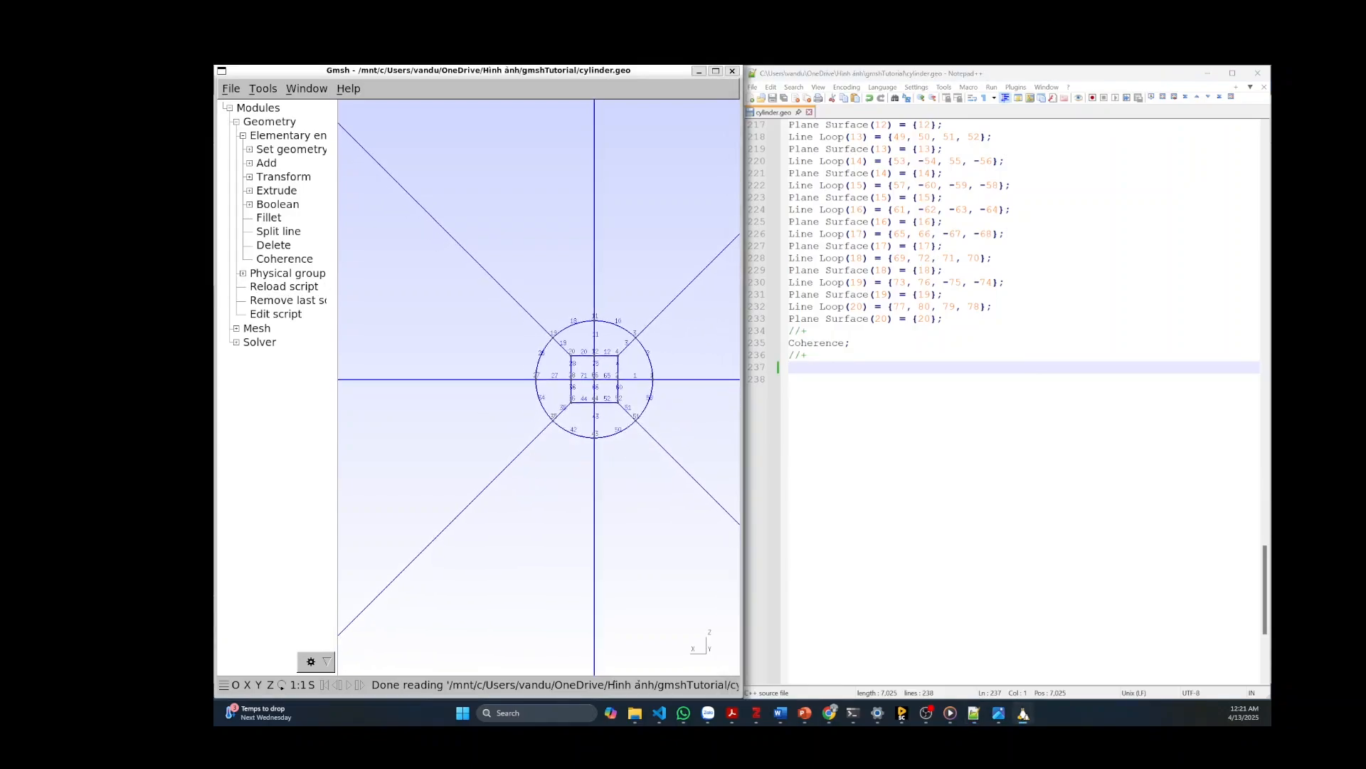
{"action": "scroll", "coordinate": [580, 327], "scroll_direction": "up", "scroll_amount": 8}
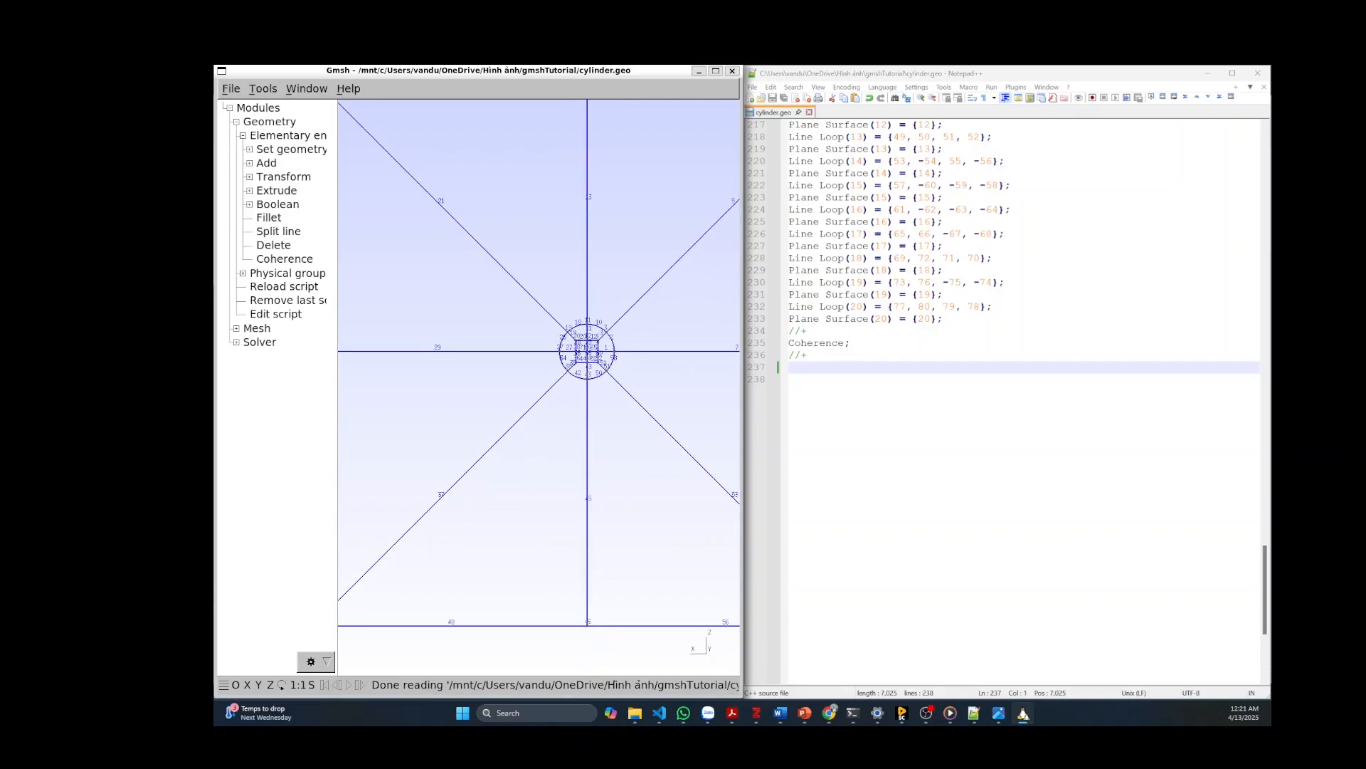
{"action": "scroll", "coordinate": [581, 326], "scroll_direction": "up", "scroll_amount": 8}
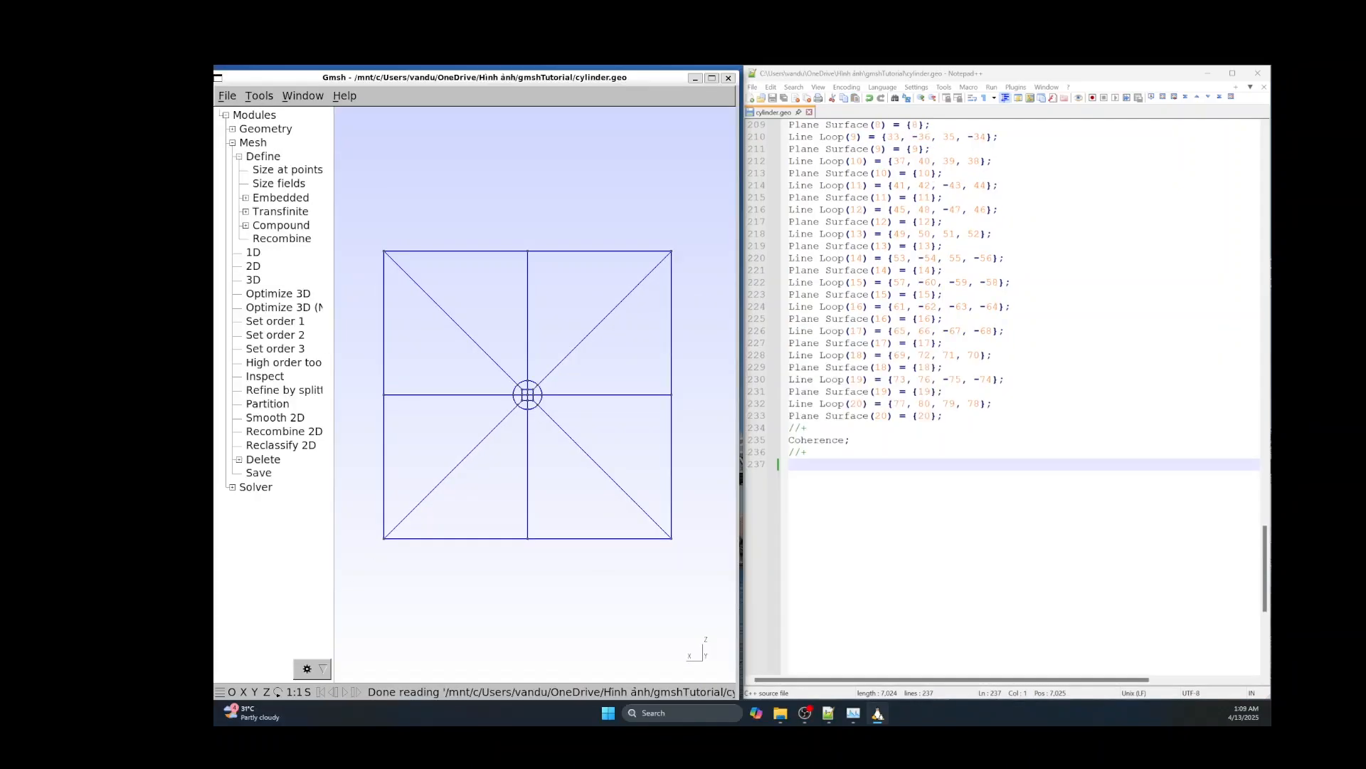
Start a transfinite line definition with 10 points, Progression type and parameter 1, and select the inner square and circle segments.
{"action": "left_click", "coordinate": [281, 212]}
{"action": "left_click", "coordinate": [270, 225]}
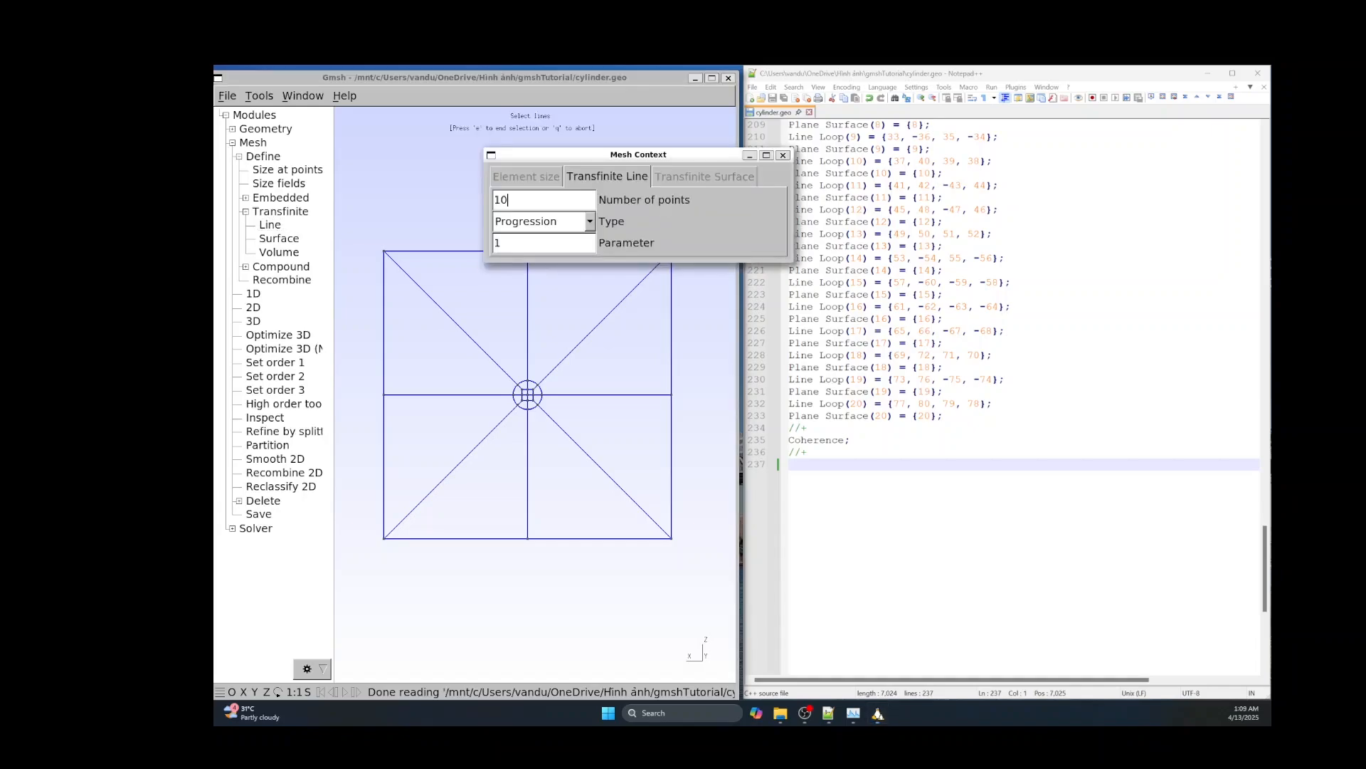
{"action": "scroll", "coordinate": [447, 343], "scroll_direction": "down", "scroll_amount": 5}
{"action": "scroll", "coordinate": [529, 400], "scroll_direction": "down", "scroll_amount": 5}
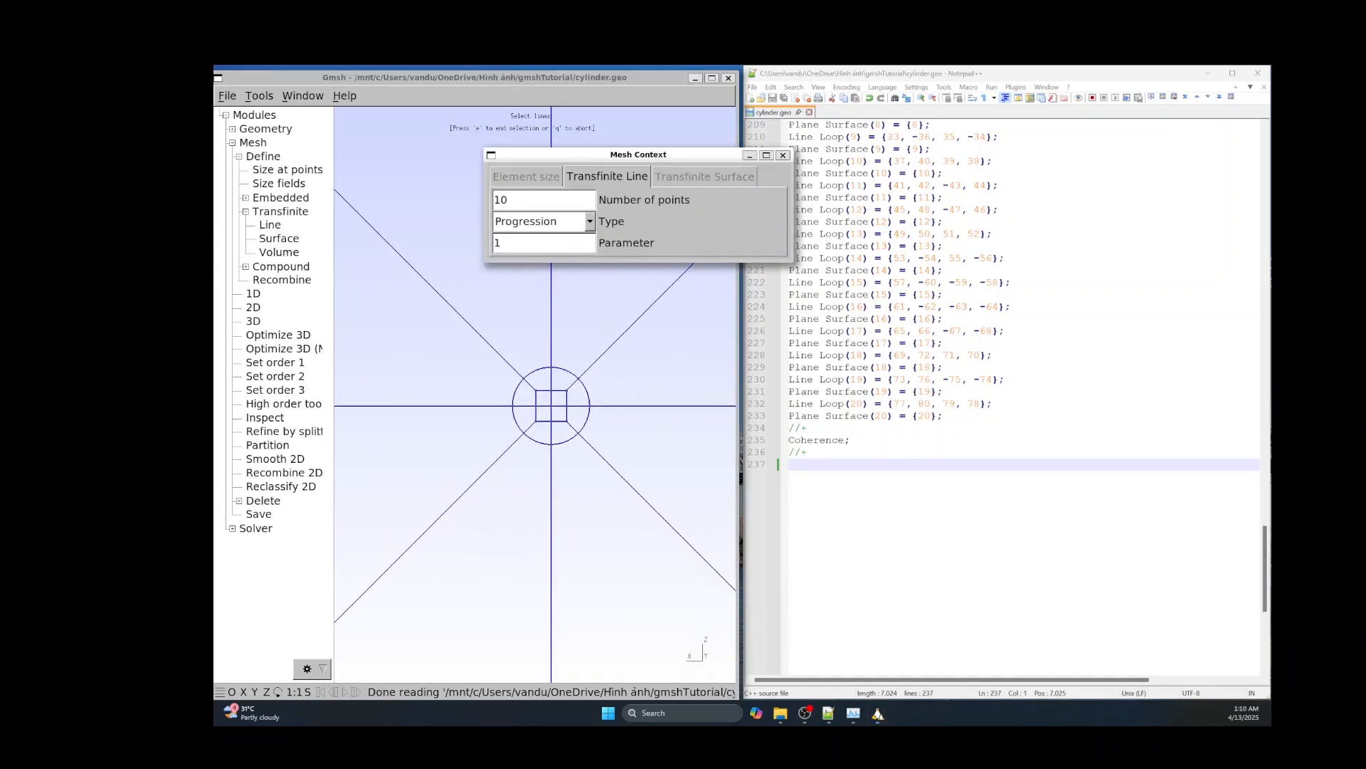
{"action": "left_click", "coordinate": [551, 400]}
{"action": "left_click", "coordinate": [537, 400]}
{"action": "left_click", "coordinate": [514, 396]}
{"action": "left_click", "coordinate": [567, 399]}
{"action": "left_click", "coordinate": [588, 395]}
{"action": "left_click", "coordinate": [543, 390]}
{"action": "left_click", "coordinate": [537, 369]}
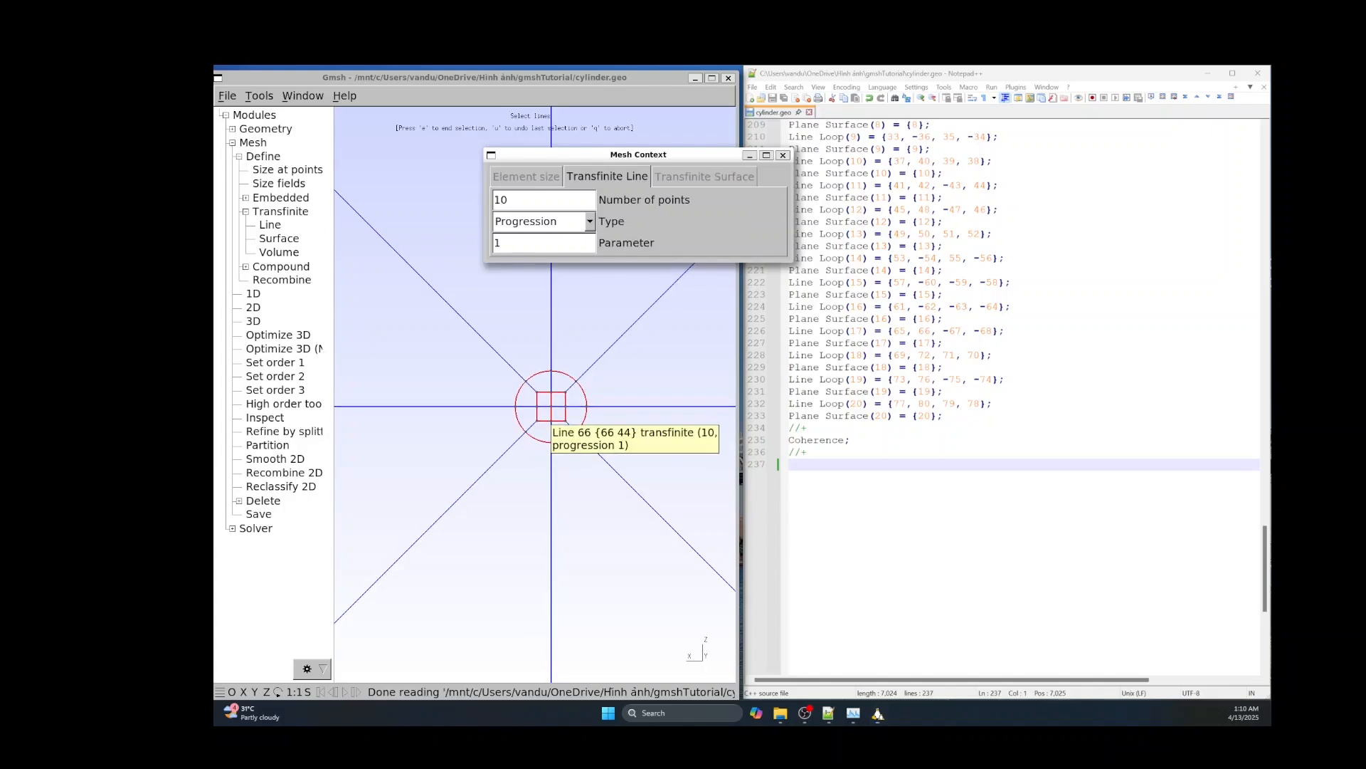
Add all outer edges of the square domain to the selection and apply the 10-point transfinite line definition.
{"action": "scroll", "coordinate": [552, 414], "scroll_direction": "down", "scroll_amount": 3}
{"action": "scroll", "coordinate": [552, 410], "scroll_direction": "down", "scroll_amount": 3}
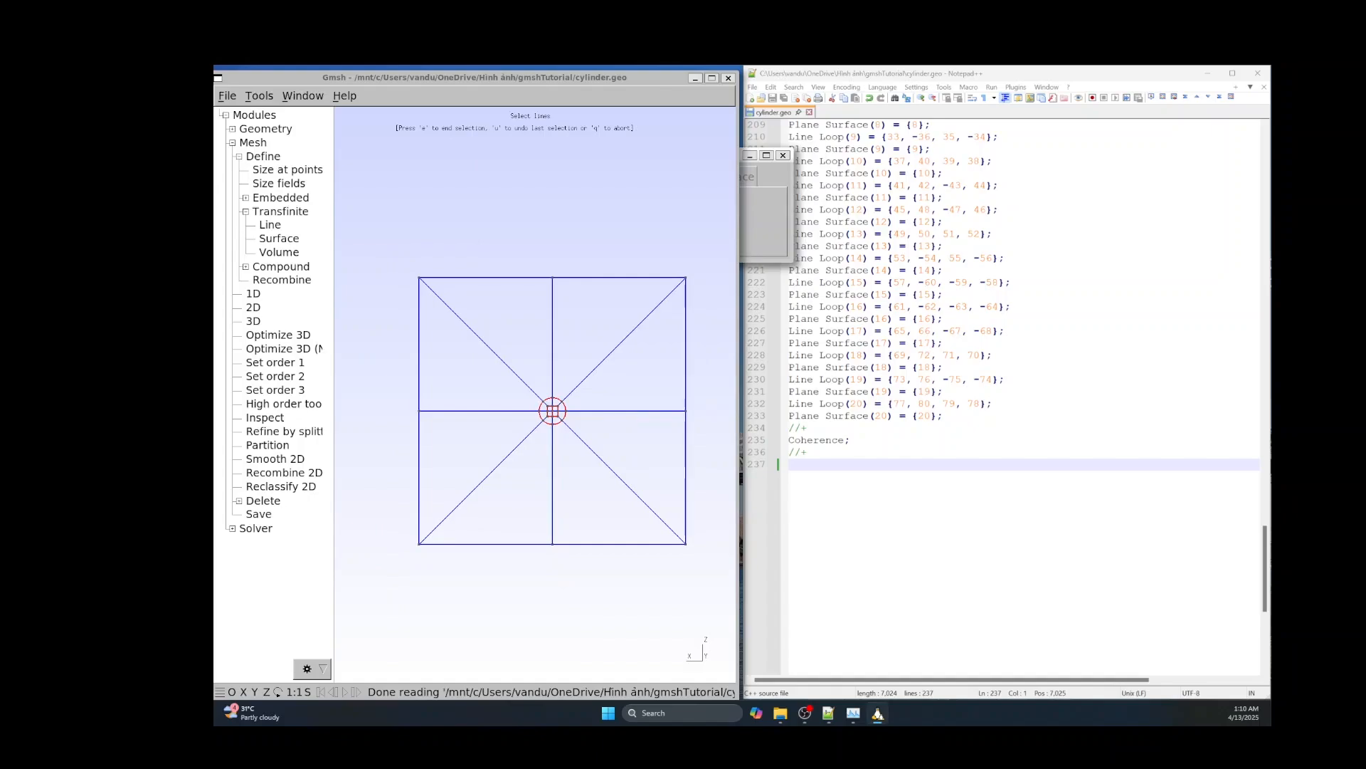
{"action": "left_click", "coordinate": [448, 277]}
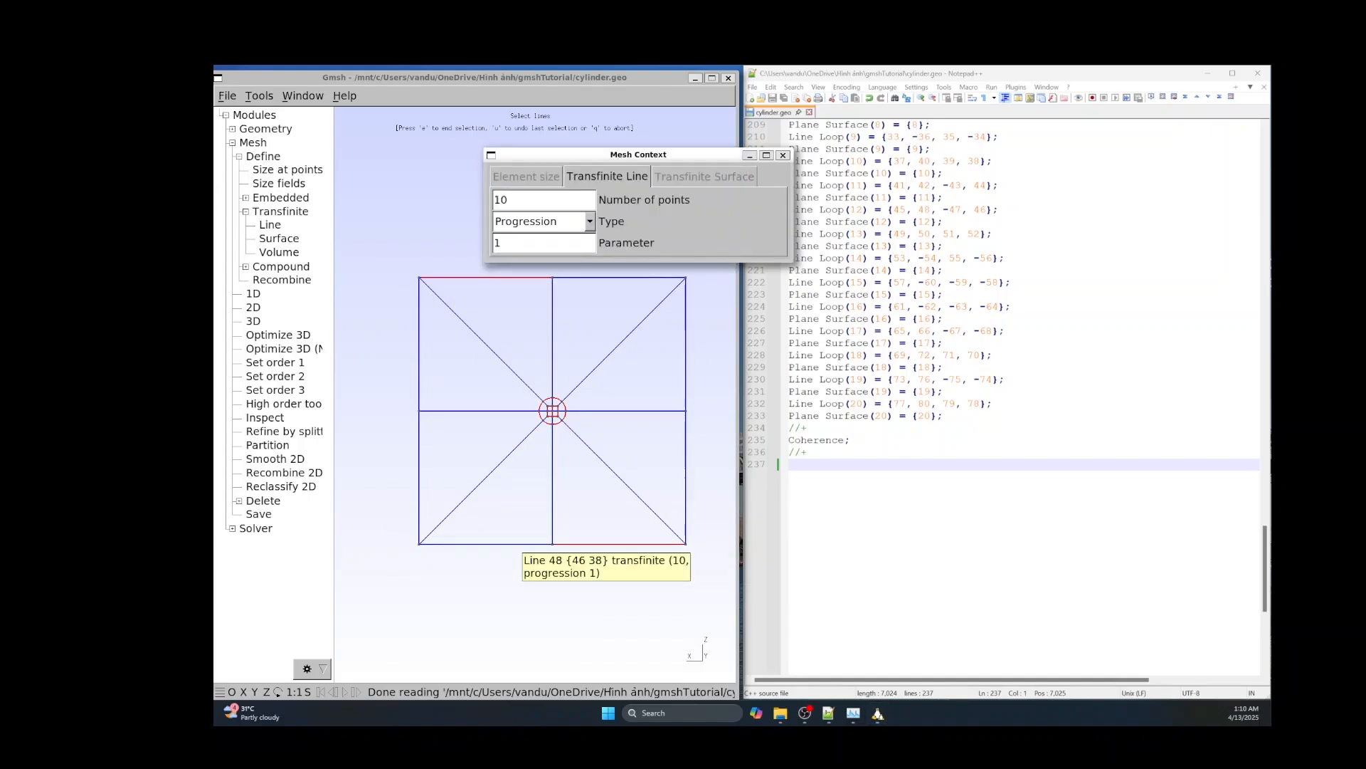
{"action": "left_click", "coordinate": [519, 543]}
{"action": "left_click", "coordinate": [419, 427]}
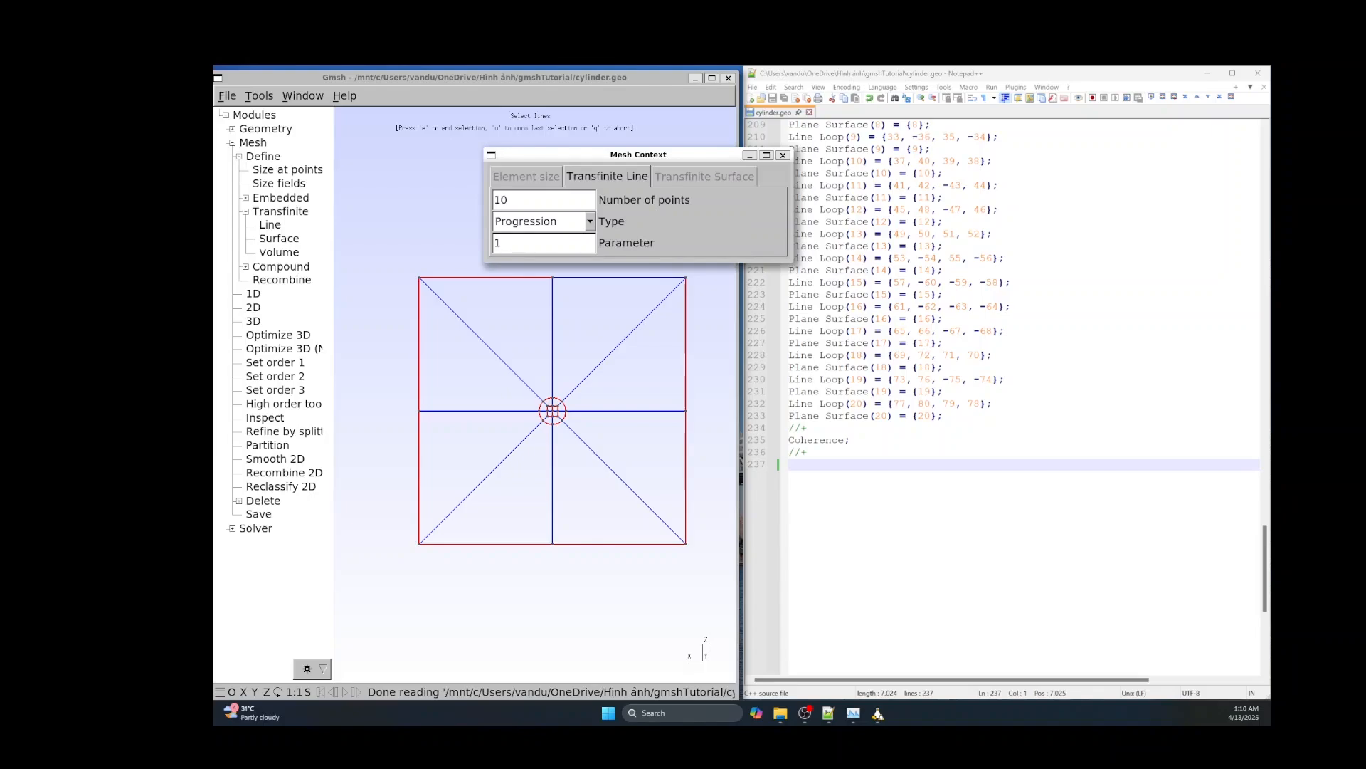
{"action": "left_click_drag", "start_coordinate": [638, 174], "coordinate": [1042, 233]}
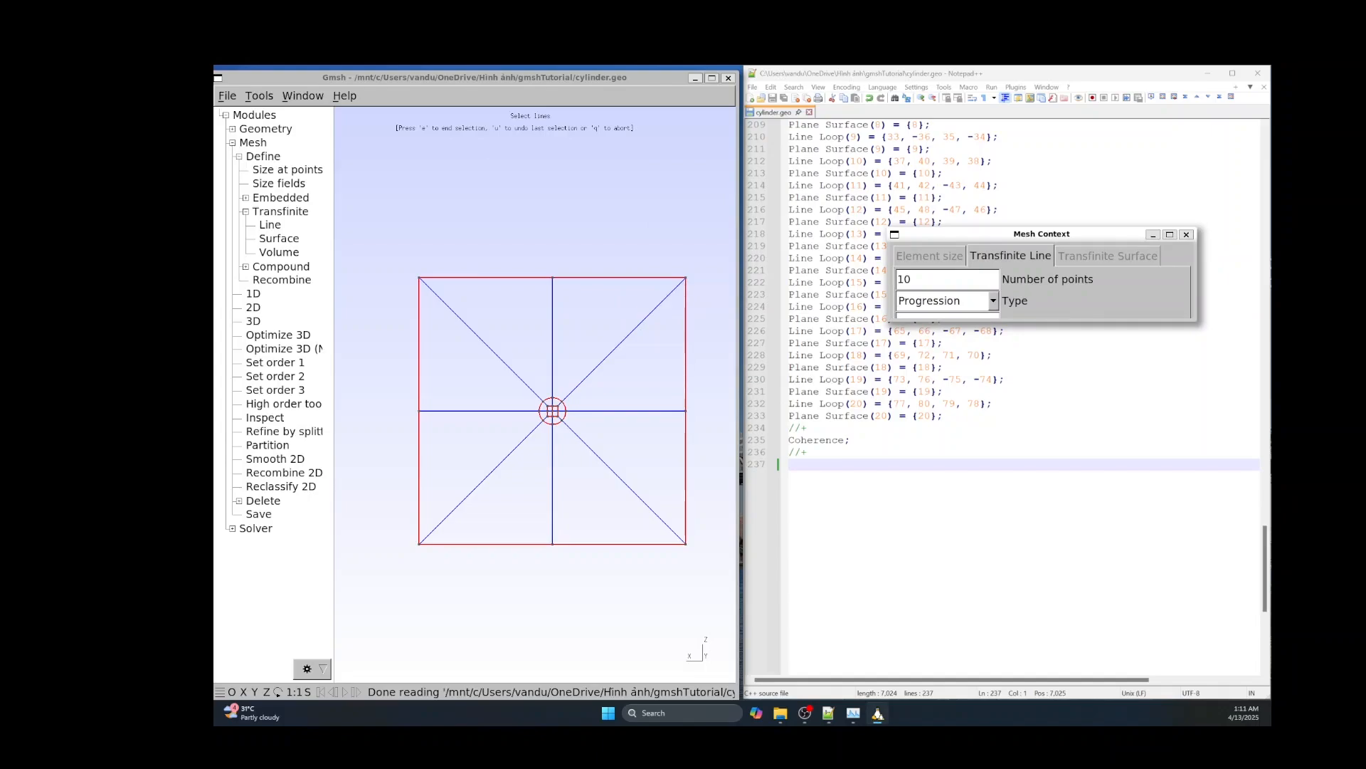
{"action": "key", "text": "e"}
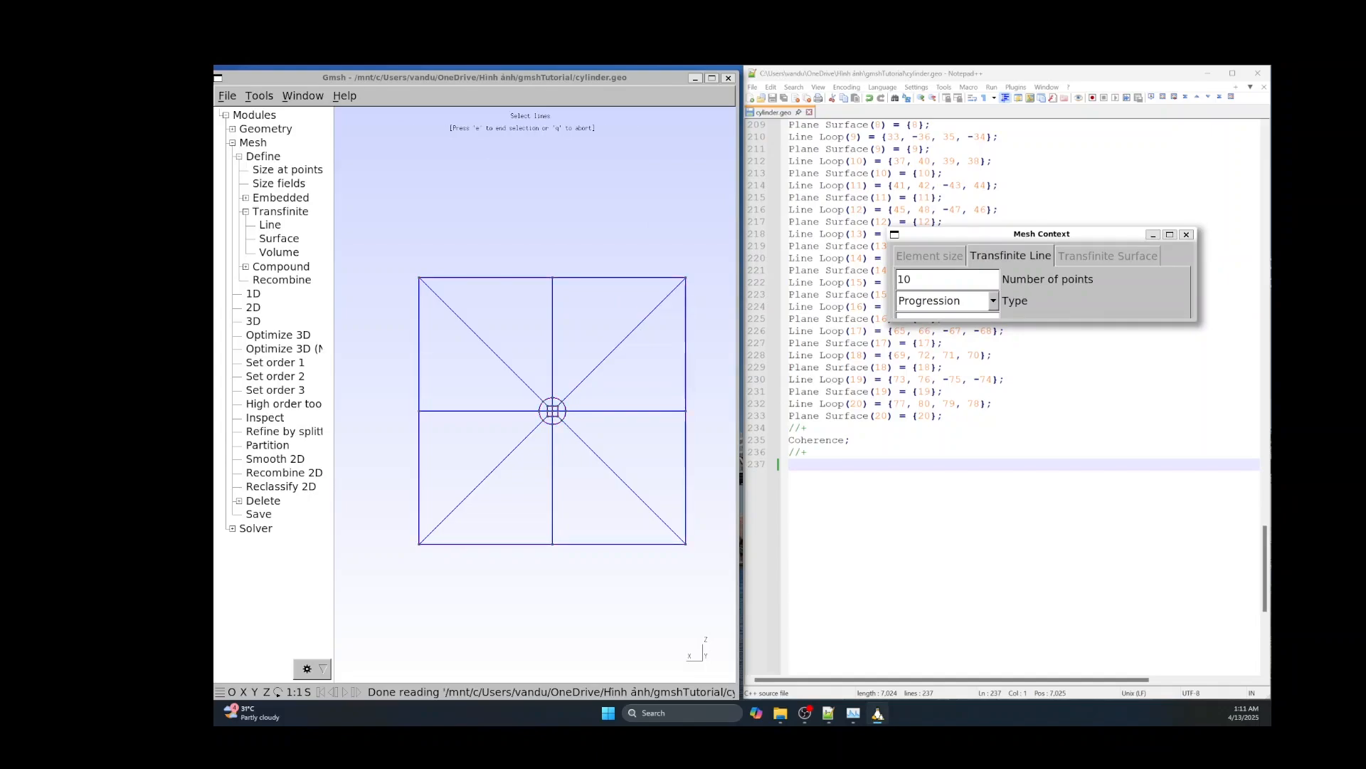
Switch to the text editor and reload cylinder.geo to view the added Transfinite Line entry.
{"action": "left_click", "coordinate": [788, 464]}
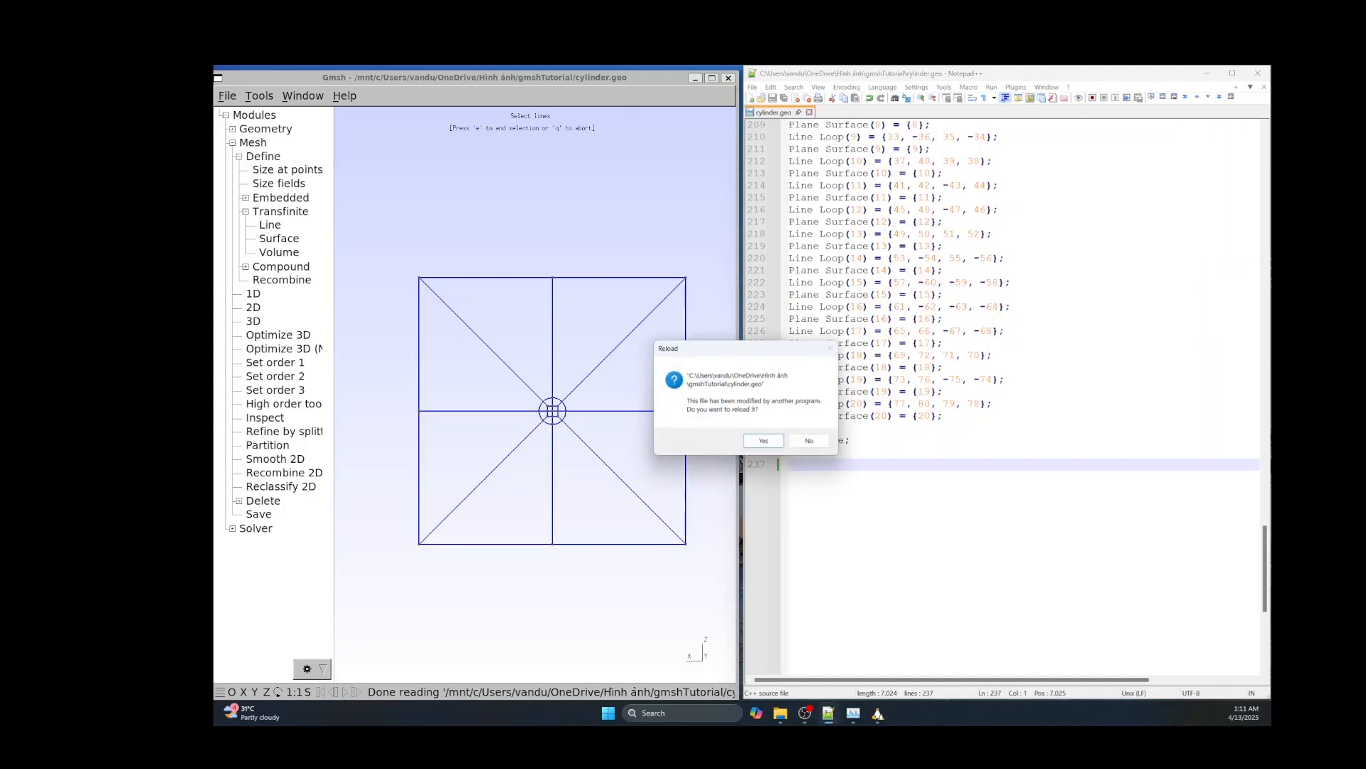
{"action": "left_click", "coordinate": [763, 441]}
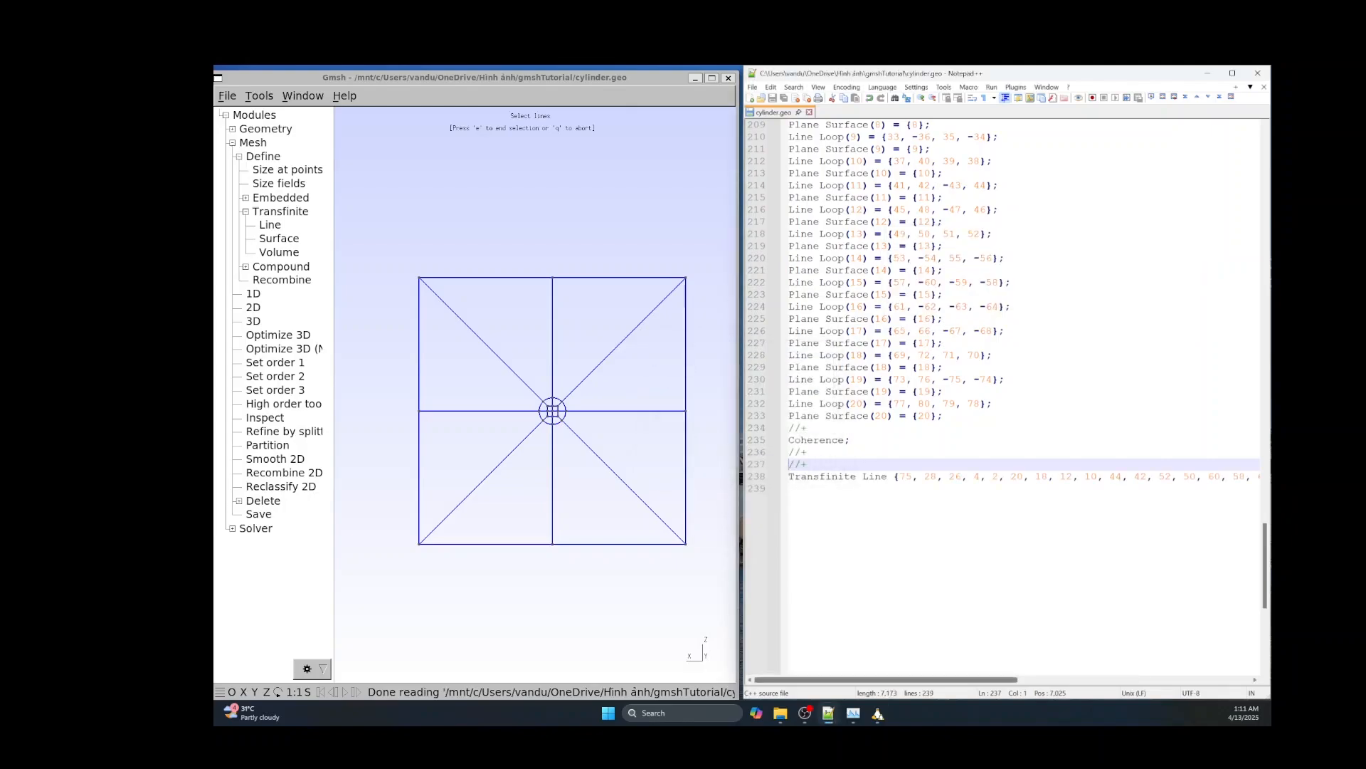
{"action": "mouse_move", "coordinate": [885, 679]}
{"action": "left_mouse_down"}
{"action": "mouse_move", "coordinate": [1102, 678]}
{"action": "mouse_move", "coordinate": [886, 679]}
{"action": "left_mouse_up"}
Select the short lines connecting the inner square to the circle in Gmsh and apply a transfinite definition with 20 points and Progression type.
{"action": "scroll", "coordinate": [549, 399], "scroll_direction": "up", "scroll_amount": 3}
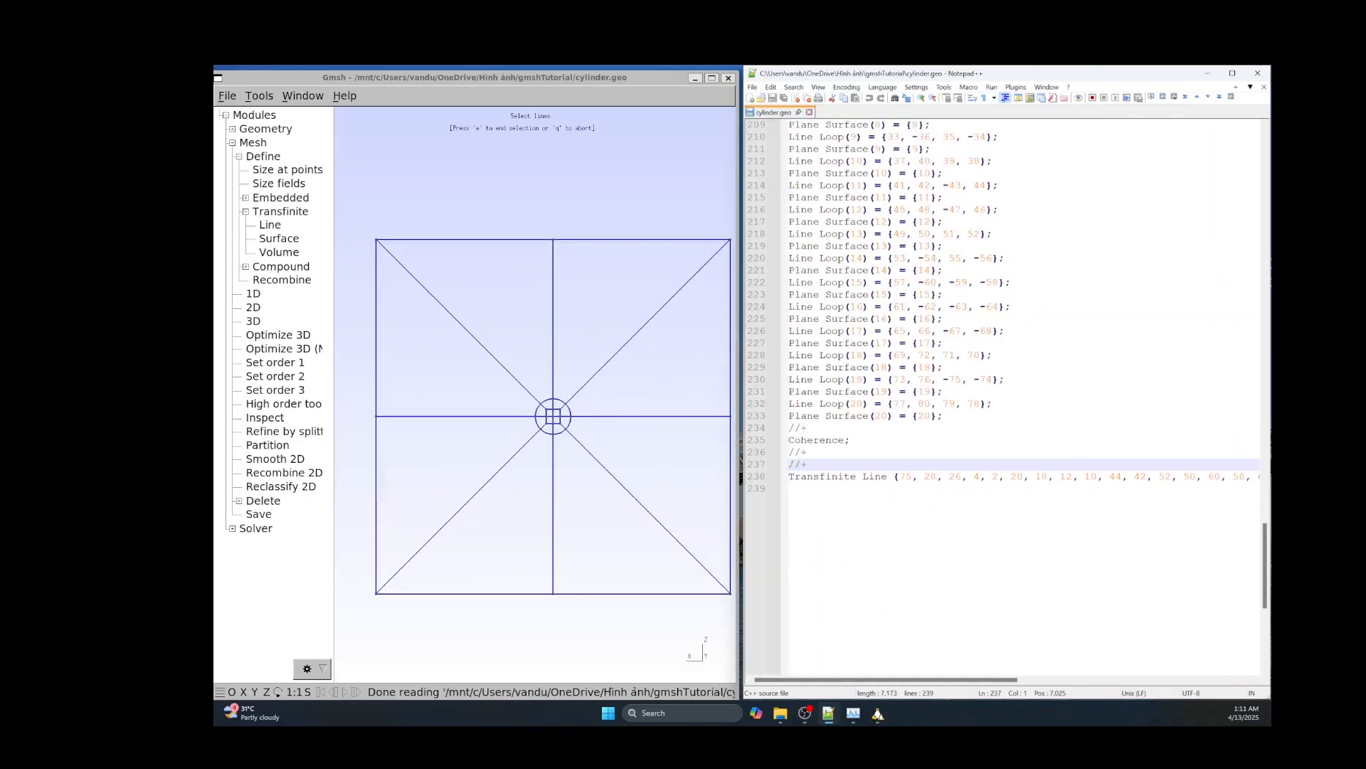
{"action": "left_click", "coordinate": [535, 407]}
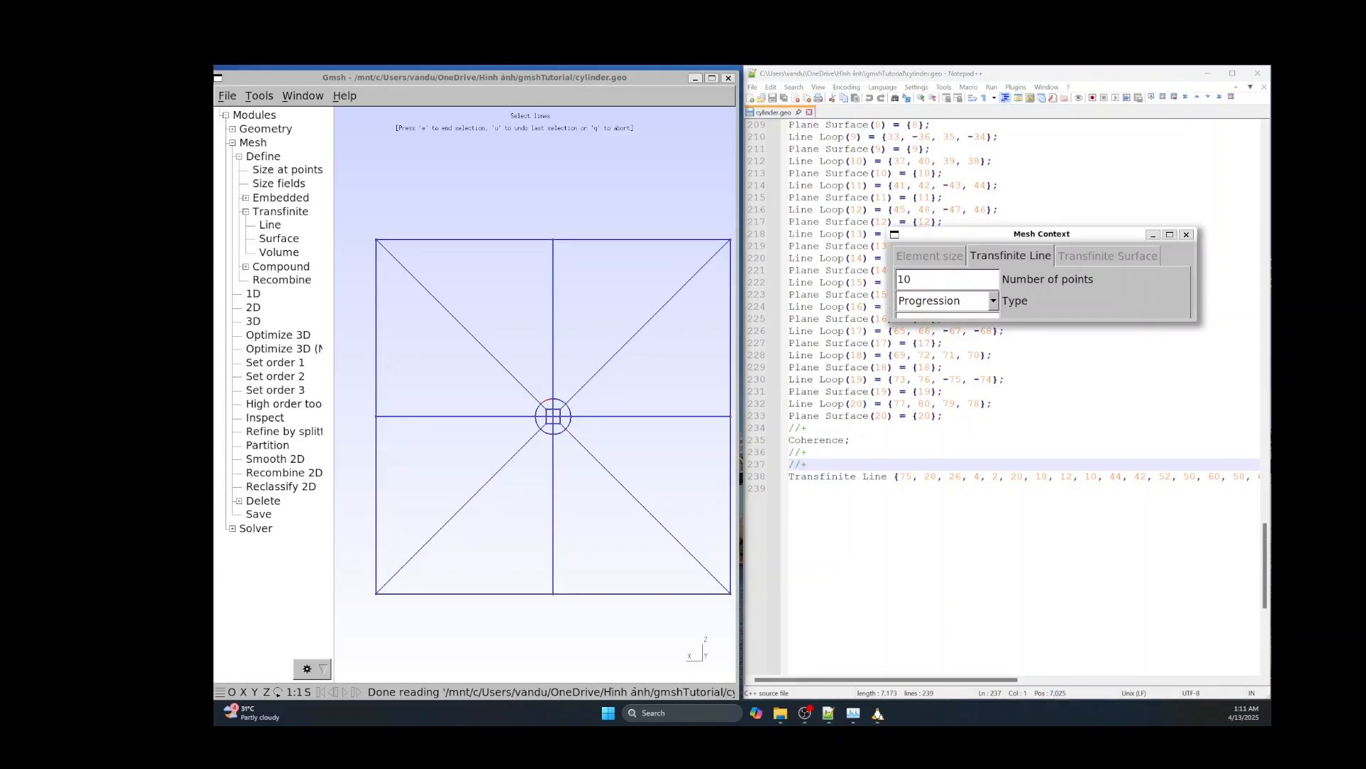
{"action": "key", "text": "u"}
{"action": "scroll", "coordinate": [539, 418], "scroll_direction": "up", "scroll_amount": 4}
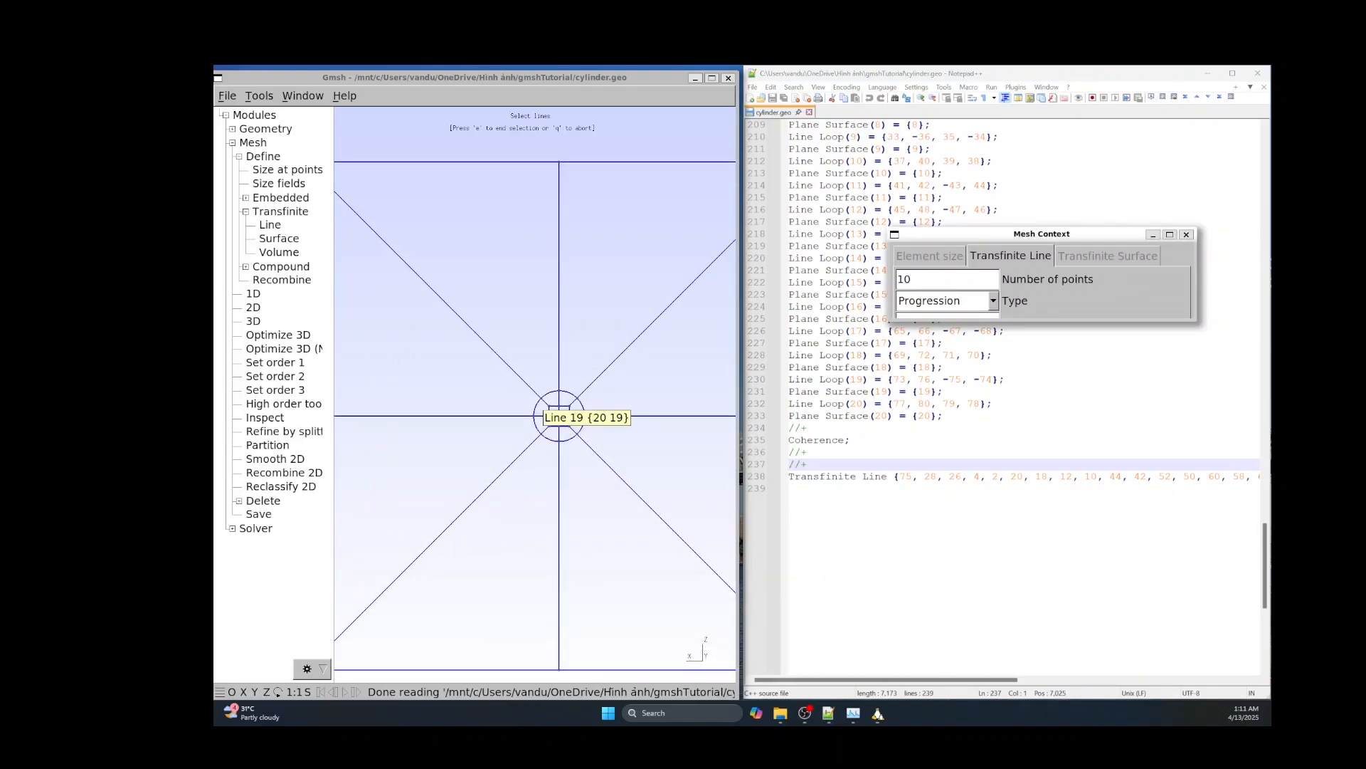
{"action": "left_click", "coordinate": [543, 402]}
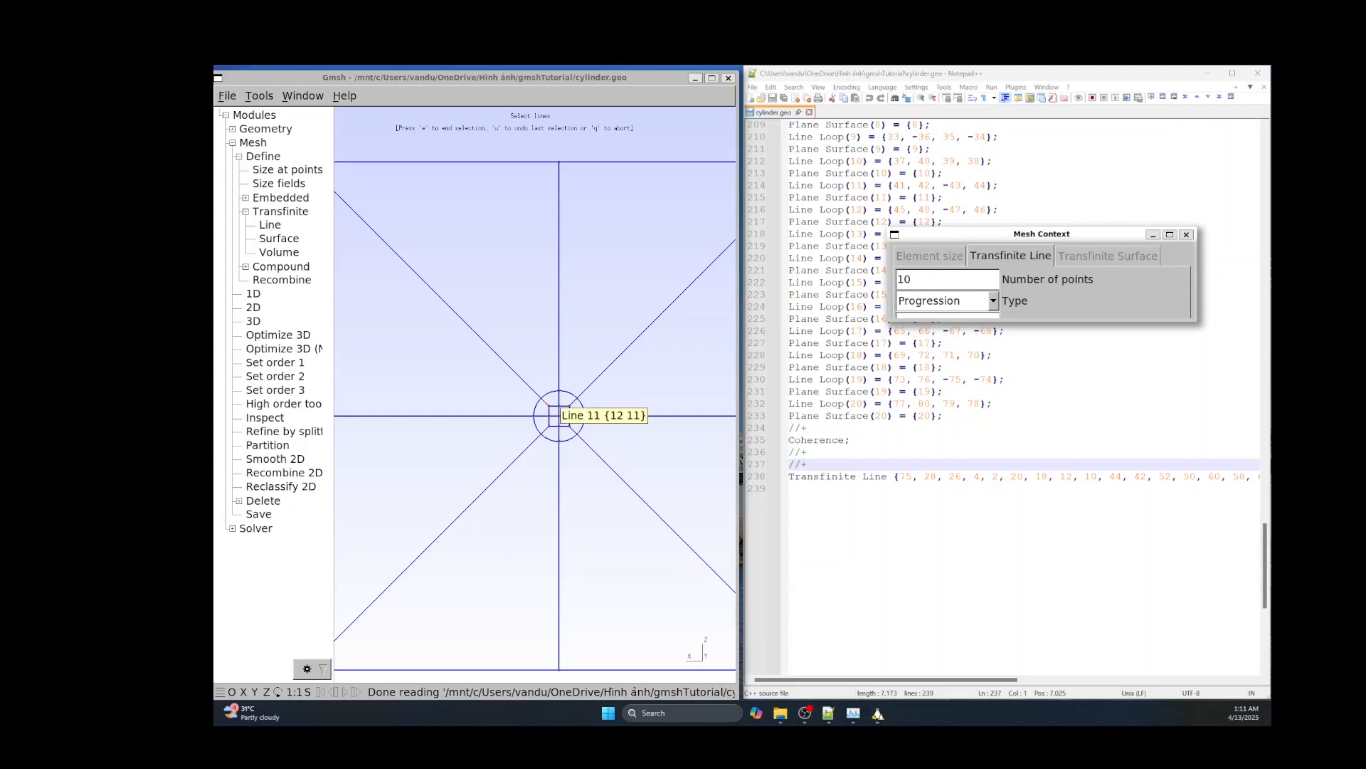
{"action": "left_click", "coordinate": [574, 415]}
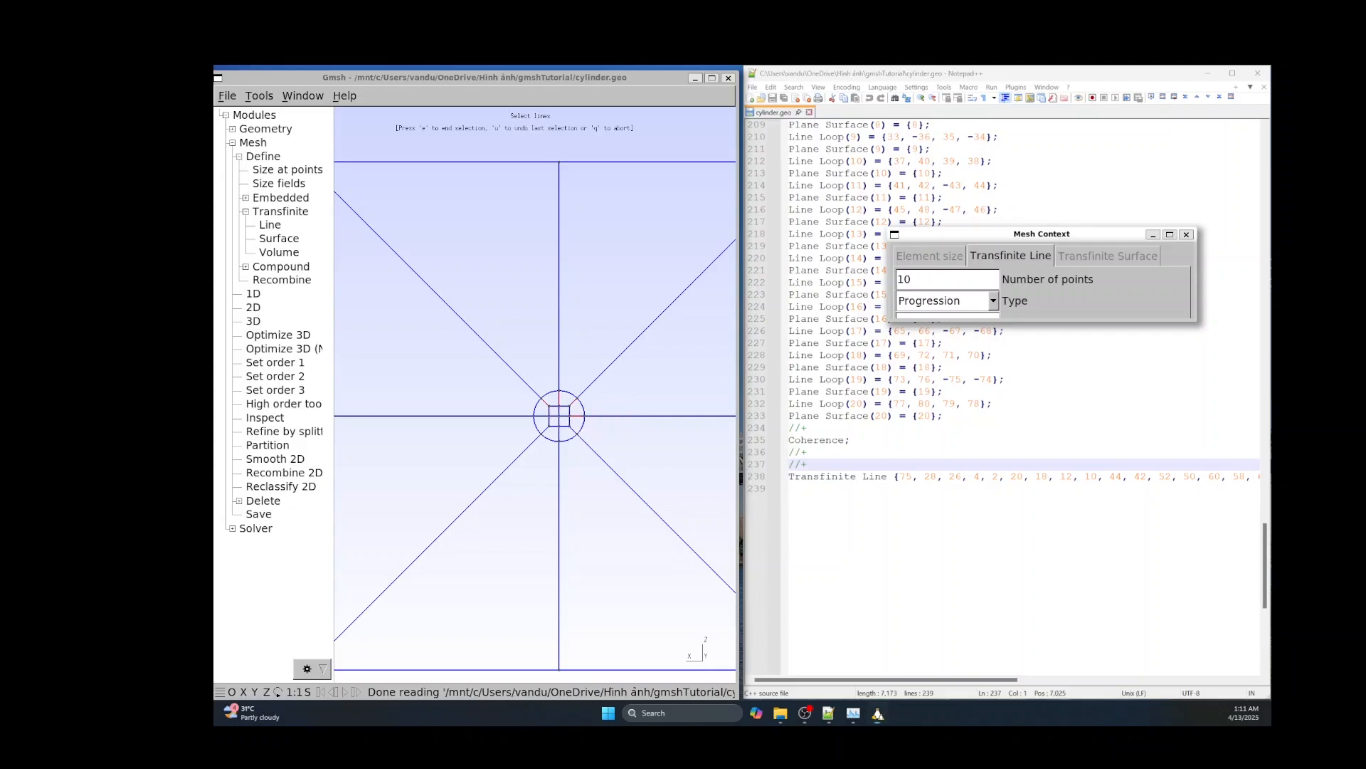
{"action": "left_click", "coordinate": [572, 429]}
{"action": "left_click", "coordinate": [559, 433]}
{"action": "double_click", "coordinate": [904, 279]}
{"action": "type", "text": "20e"}
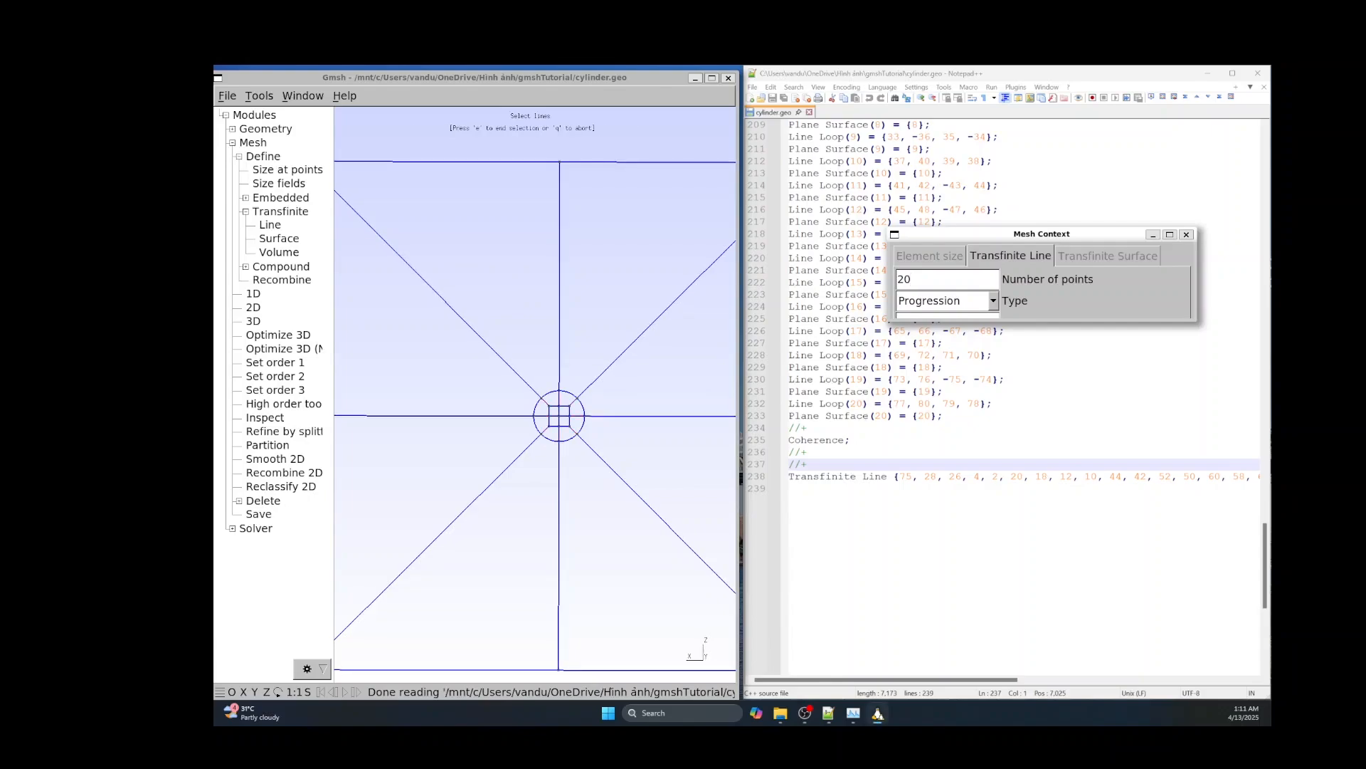
{"action": "left_click", "coordinate": [506, 162]}
{"action": "scroll", "coordinate": [544, 345], "scroll_direction": "up", "scroll_amount": 6}
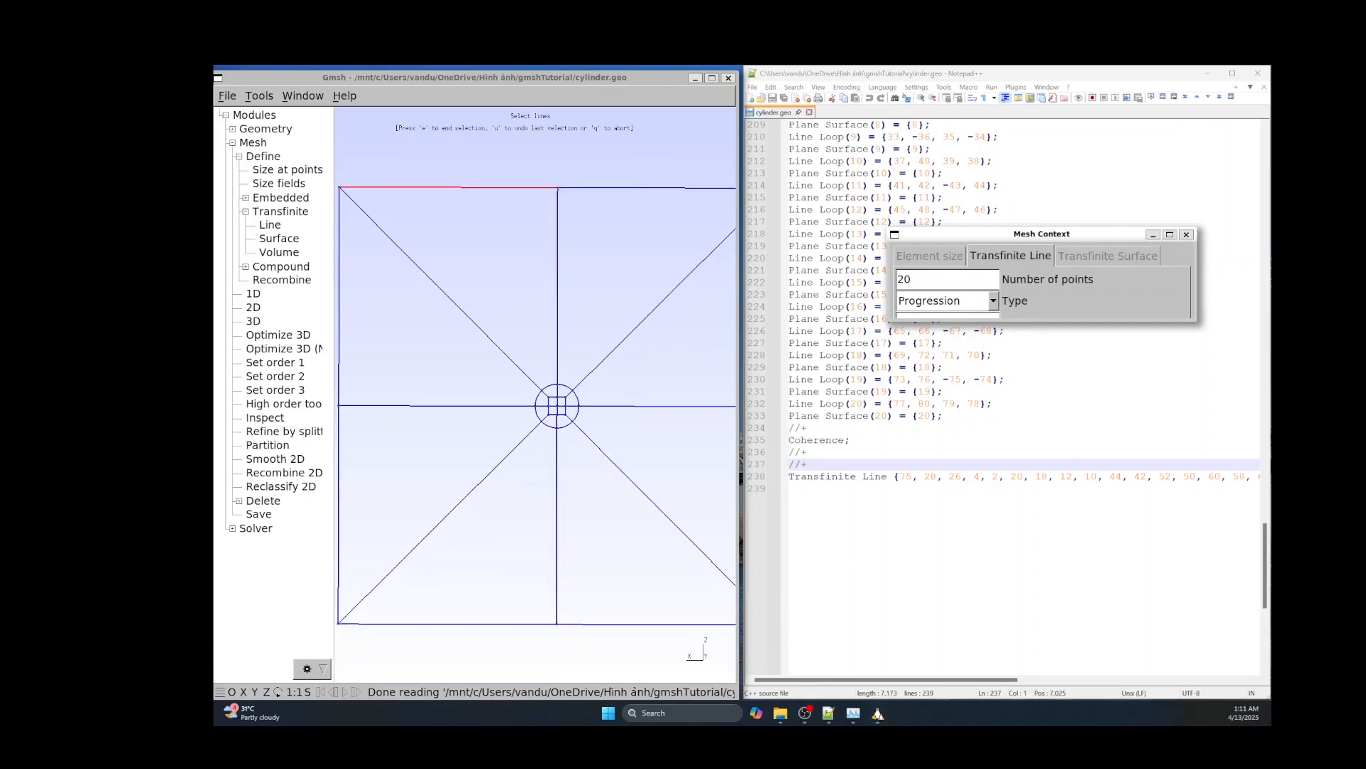
{"action": "scroll", "coordinate": [542, 345], "scroll_direction": "up", "scroll_amount": 1}
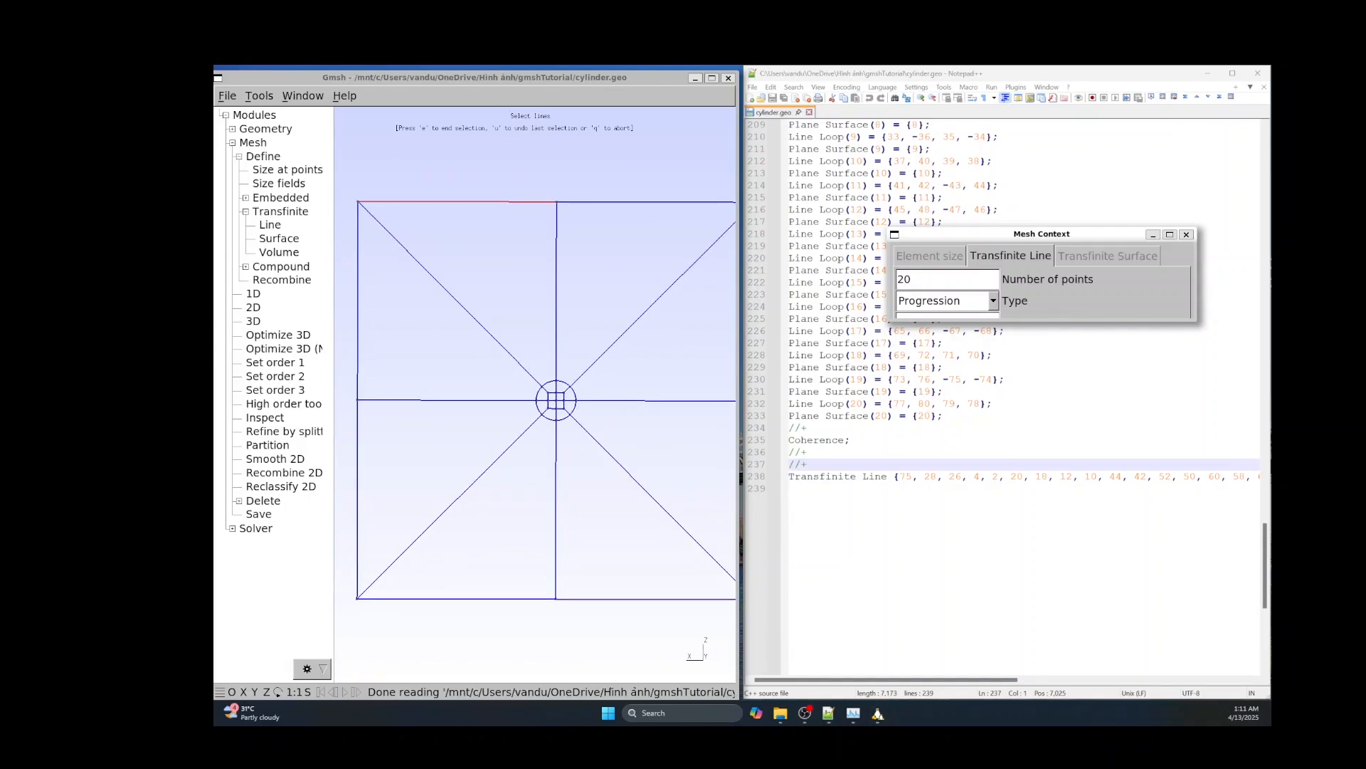
{"action": "key", "text": "e"}
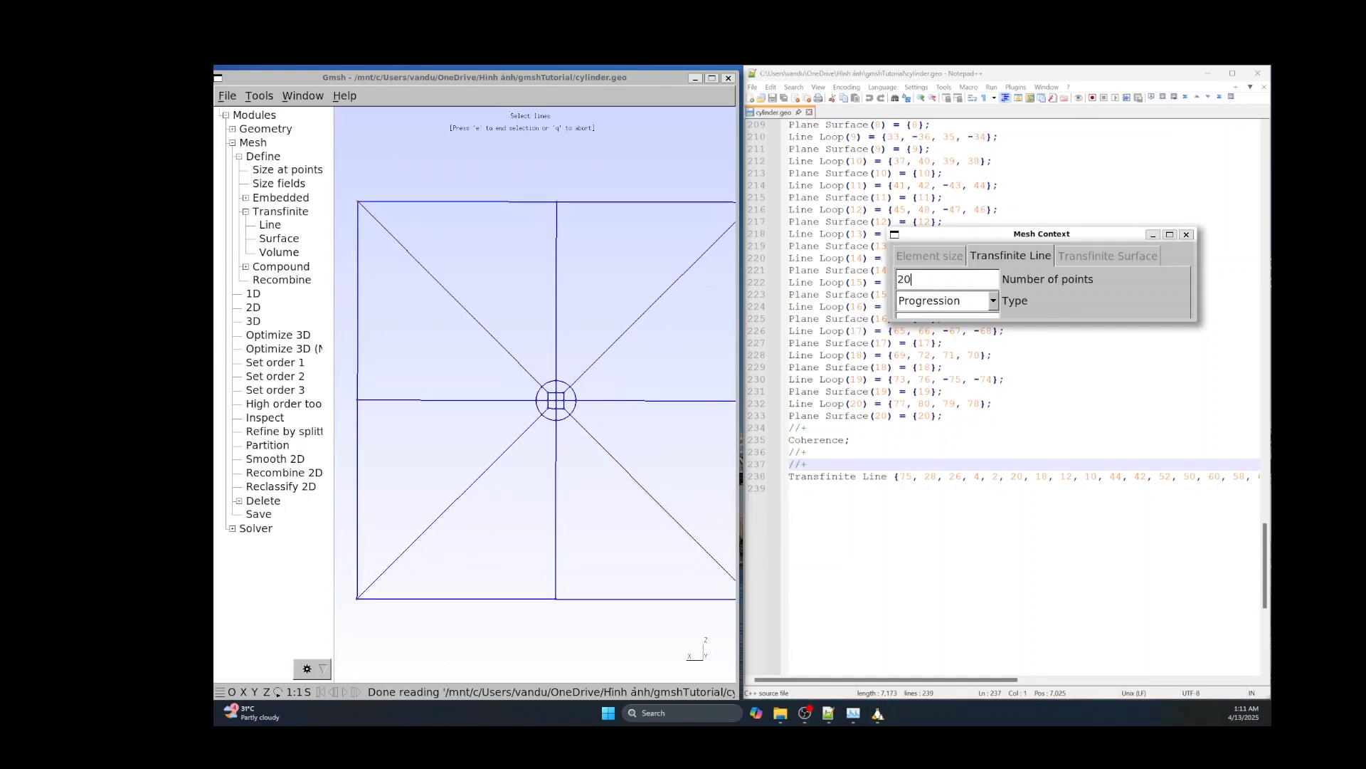
Switch to the text editor and reload cylinder.geo to view the 20-point Transfinite Line entry for the inner connecting lines.
{"action": "key", "text": "alt+Tab"}
{"action": "left_click", "coordinate": [762, 440]}
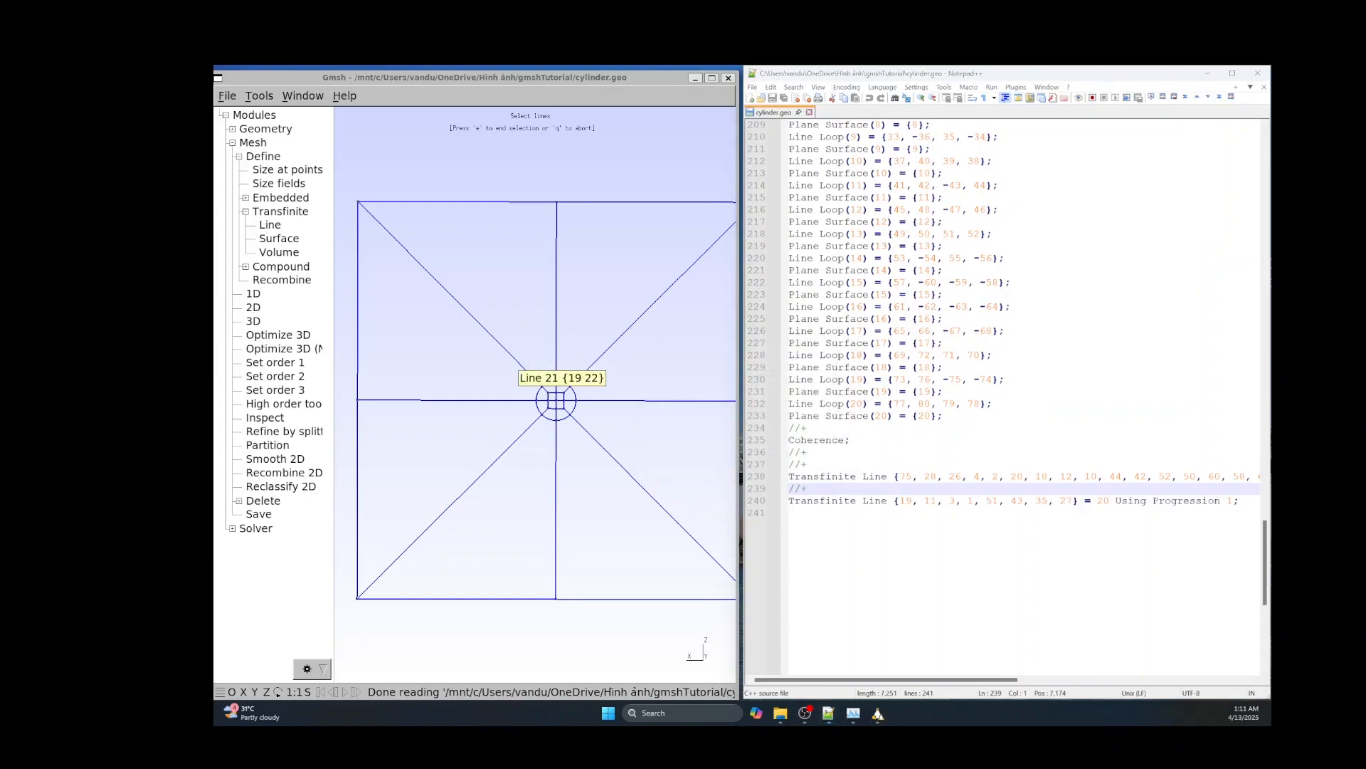
Select the eight lines joining the circle to the outer square in Gmsh and apply a transfinite definition with 20 points and Progression type.
{"action": "left_click", "coordinate": [525, 372]}
{"action": "left_click", "coordinate": [556, 349]}
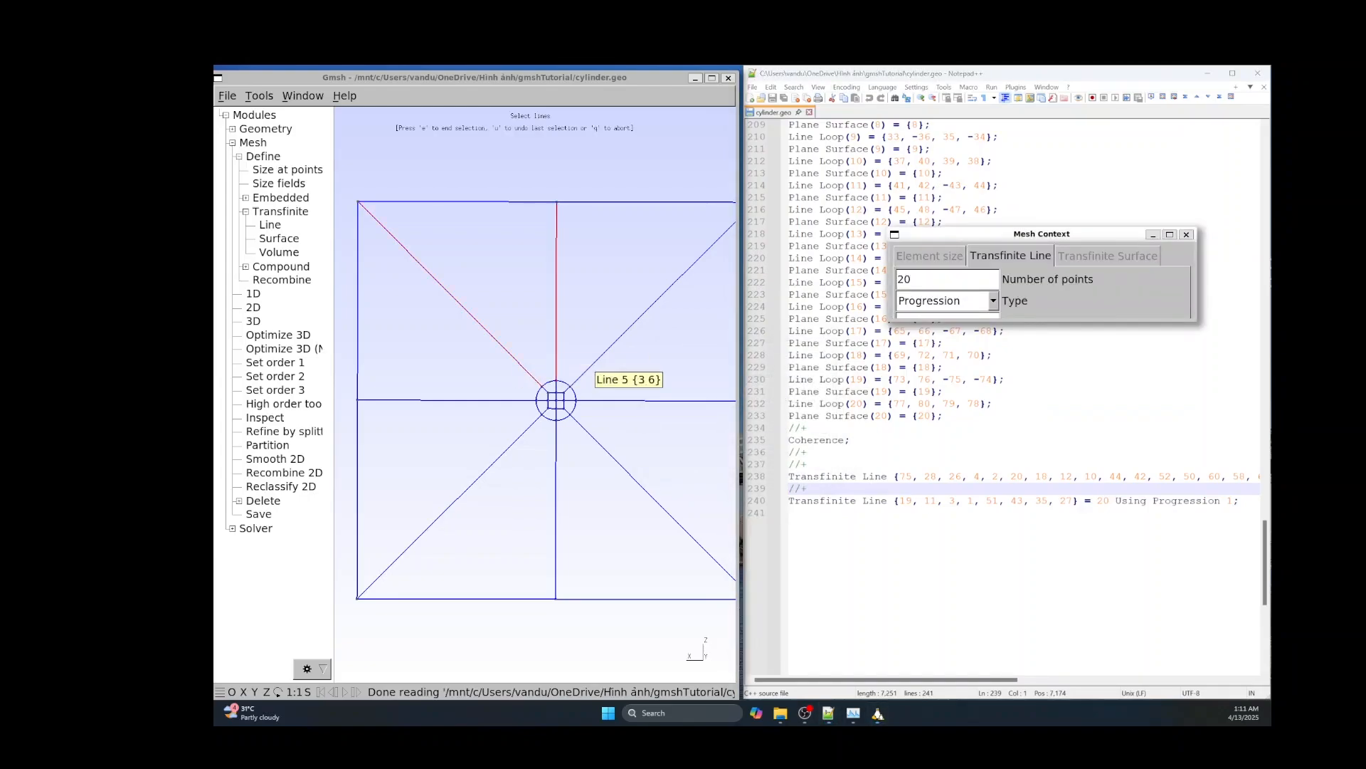
{"action": "left_click", "coordinate": [587, 369]}
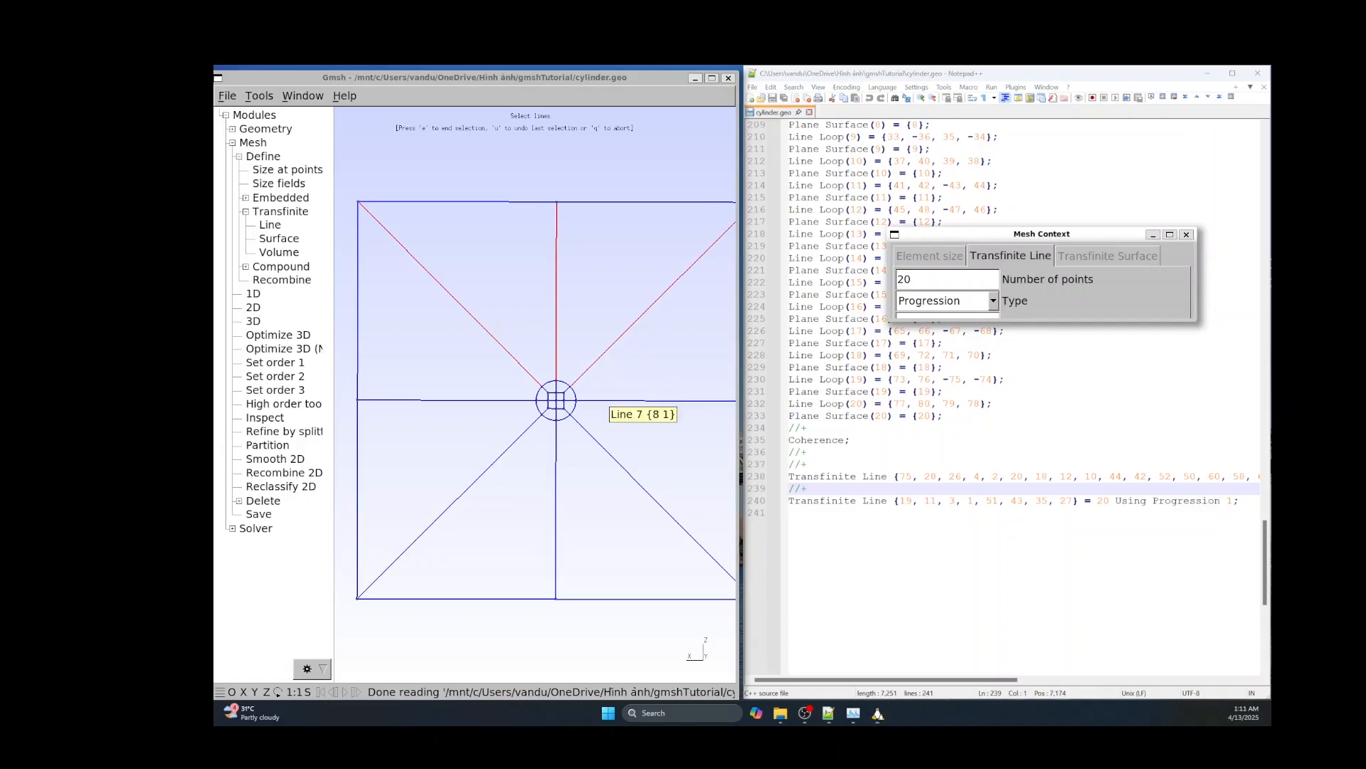
{"action": "left_click", "coordinate": [605, 401]}
{"action": "left_click", "coordinate": [595, 445]}
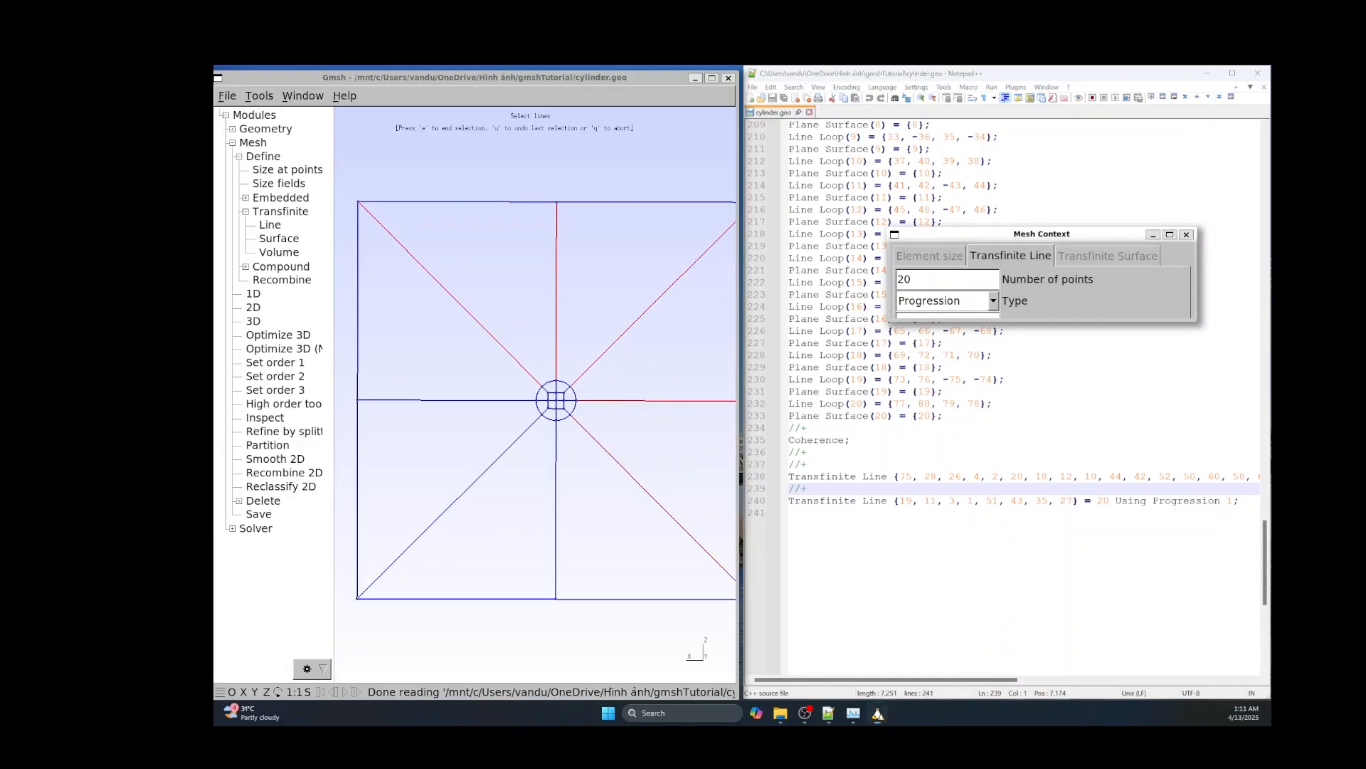
{"action": "left_click", "coordinate": [555, 461]}
{"action": "left_click", "coordinate": [508, 448]}
{"action": "left_click", "coordinate": [497, 401]}
{"action": "scroll", "coordinate": [498, 400], "scroll_direction": "down", "scroll_amount": 1}
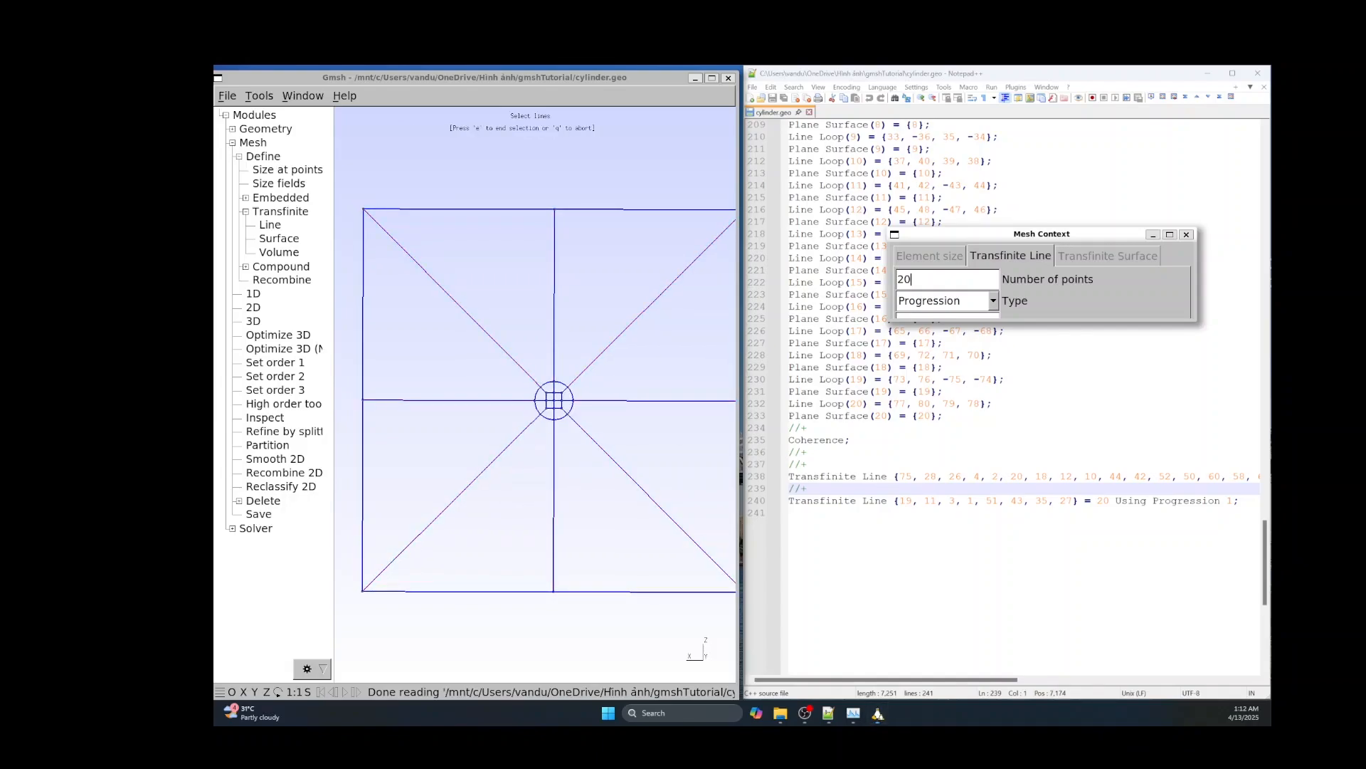
Switch to the text editor, reload cylinder.geo and add blank lines after the last Transfinite Line entry.
{"action": "left_click", "coordinate": [789, 512]}
{"action": "key", "text": "Return"}
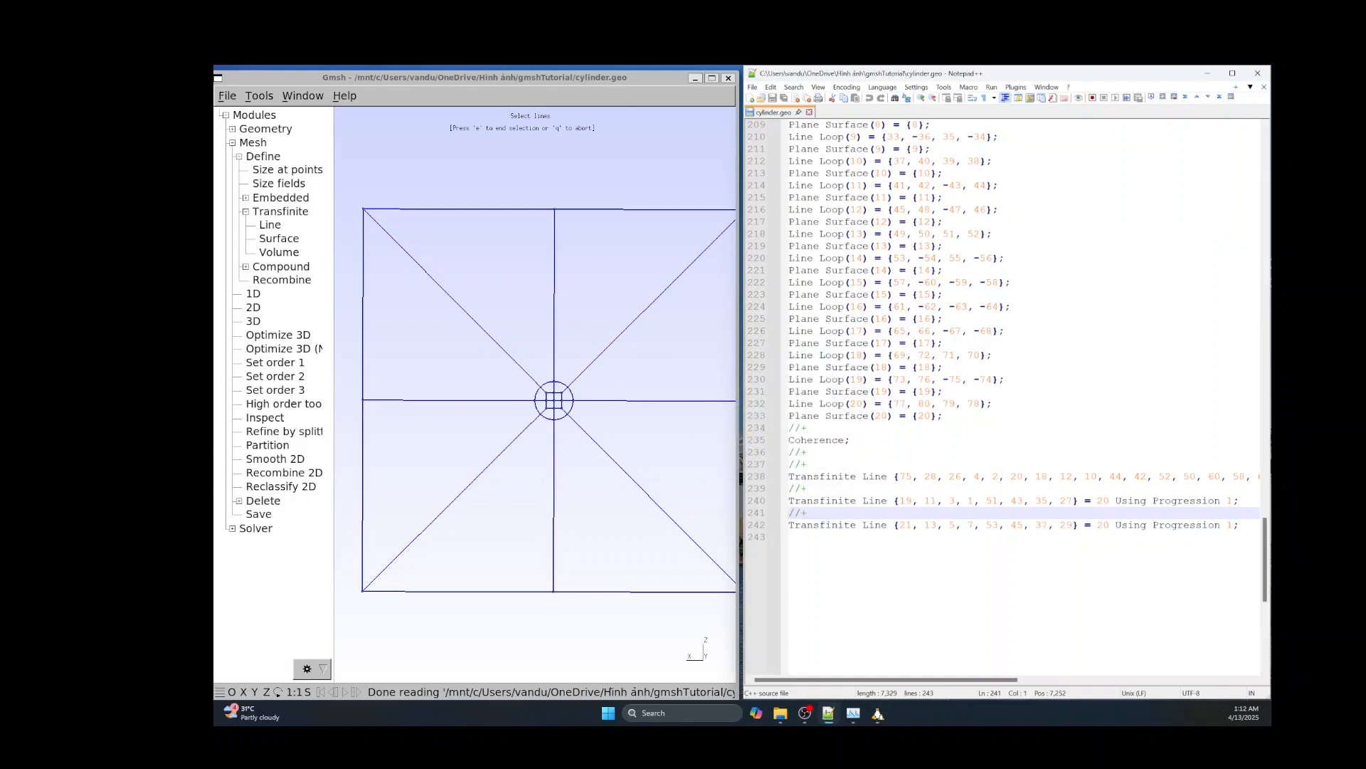
{"action": "left_click", "coordinate": [1239, 524]}
{"action": "key", "text": "Return"}
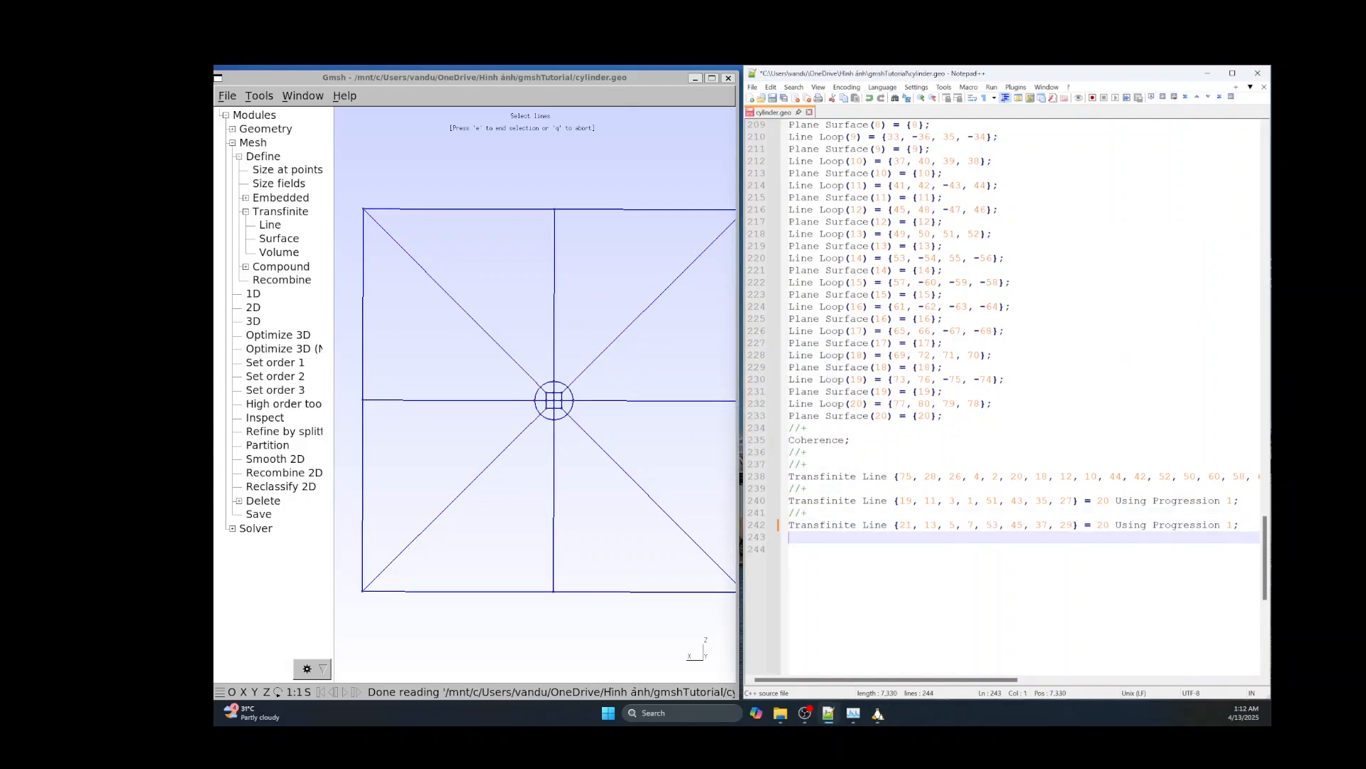
{"action": "key", "text": "Return"}
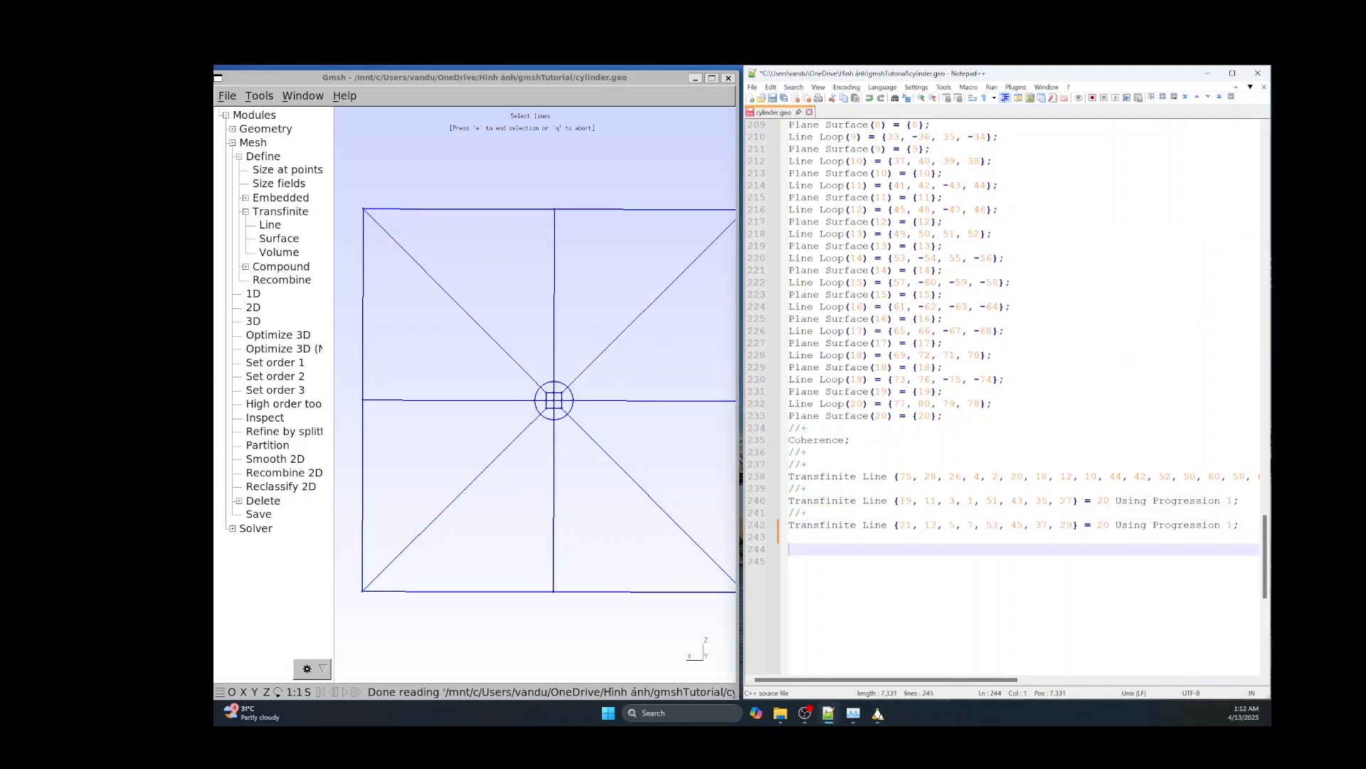
Start a transfinite surface definition in Gmsh and examine the surface numbering across the circle and outer square.
{"action": "left_click", "coordinate": [278, 237]}
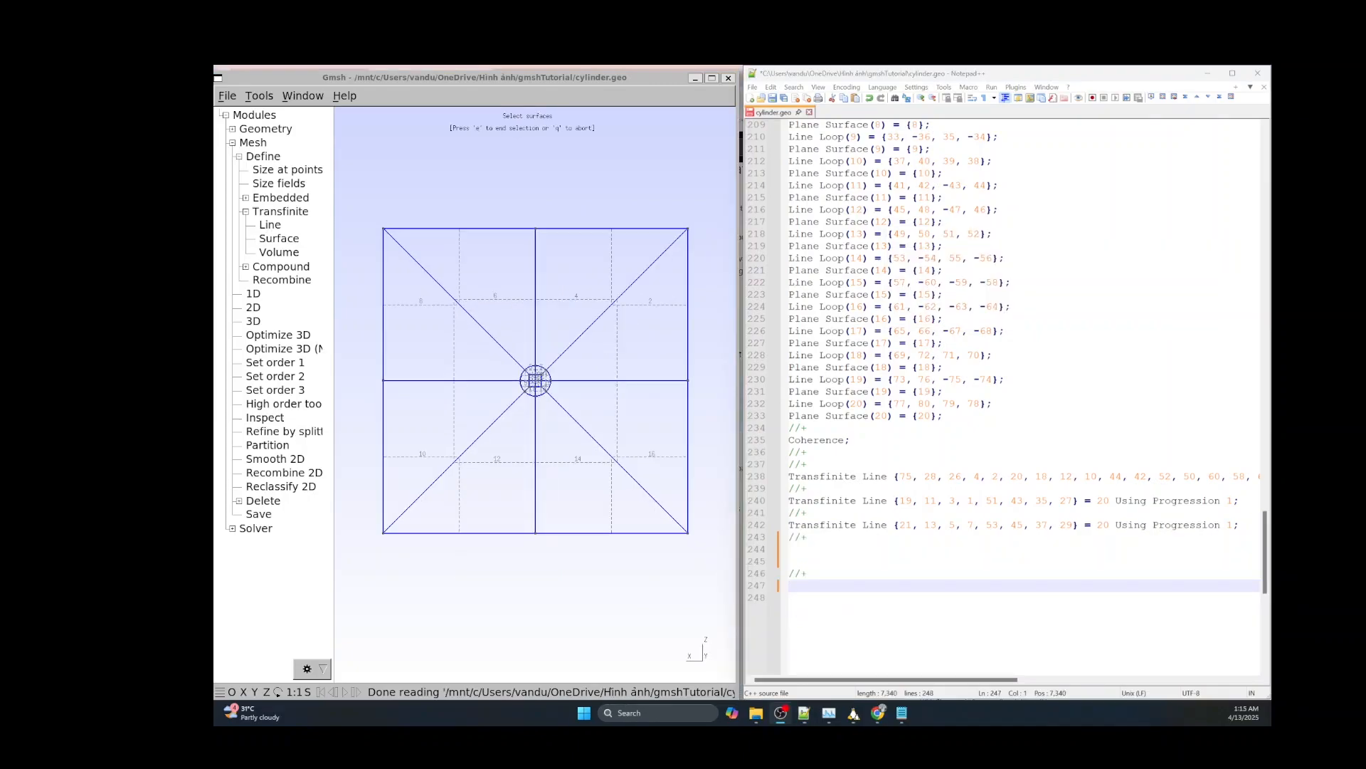
{"action": "left_click", "coordinate": [789, 562]}
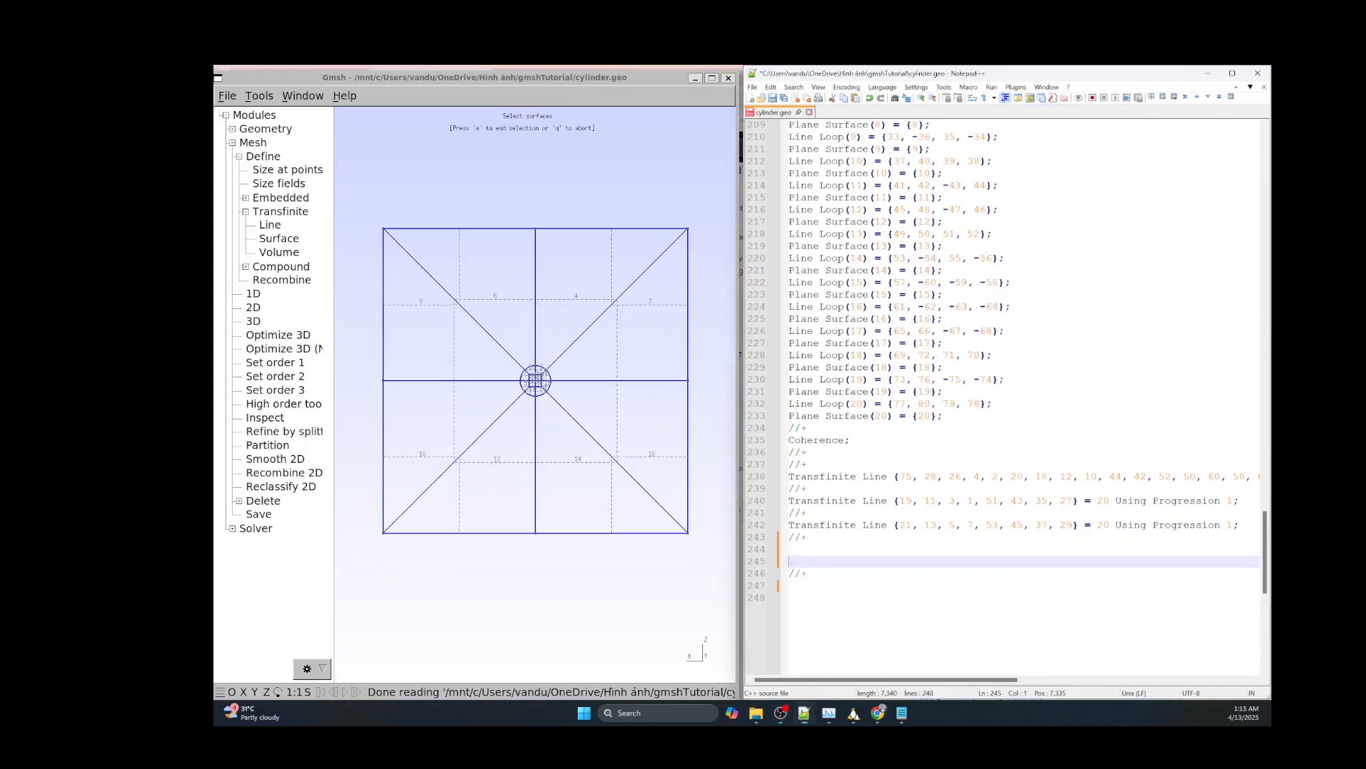
{"action": "scroll", "coordinate": [524, 380], "scroll_direction": "up", "scroll_amount": 5}
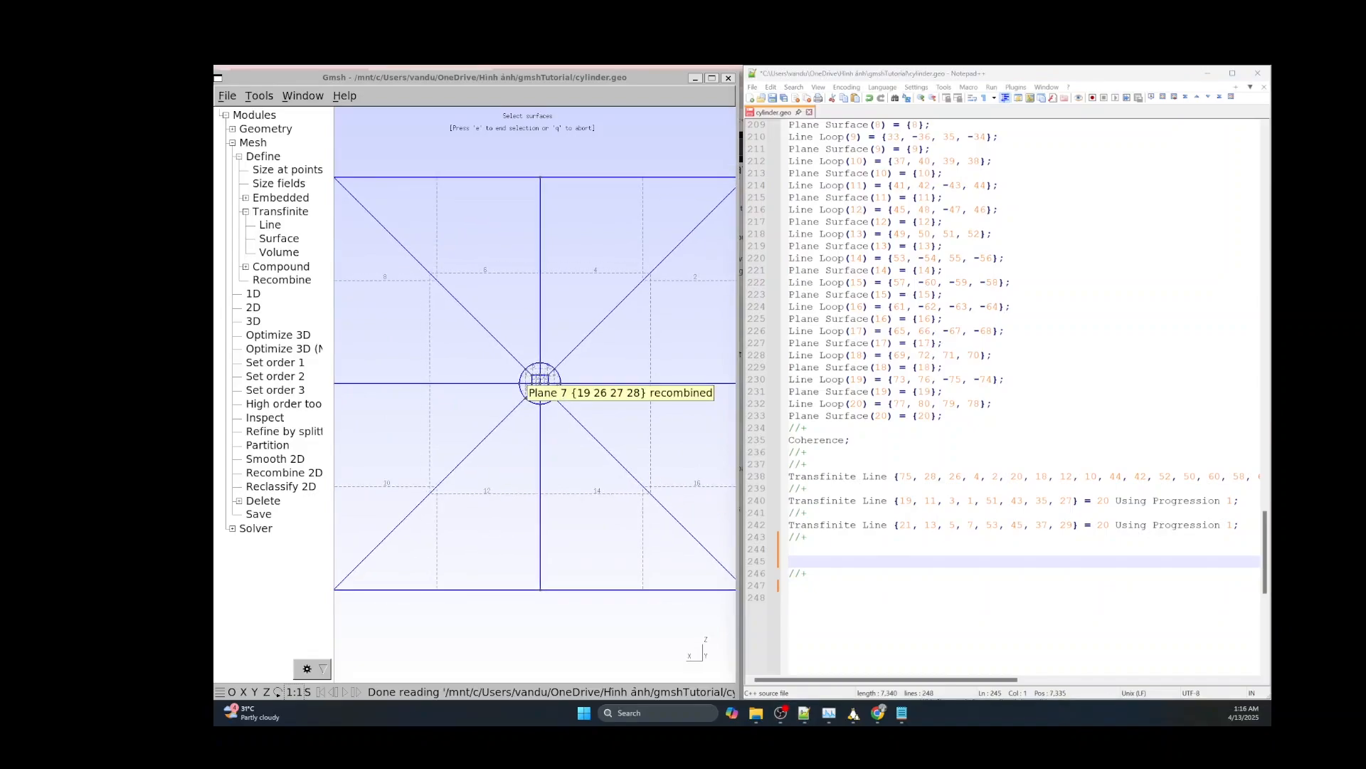
{"action": "scroll", "coordinate": [530, 384], "scroll_direction": "up", "scroll_amount": 5}
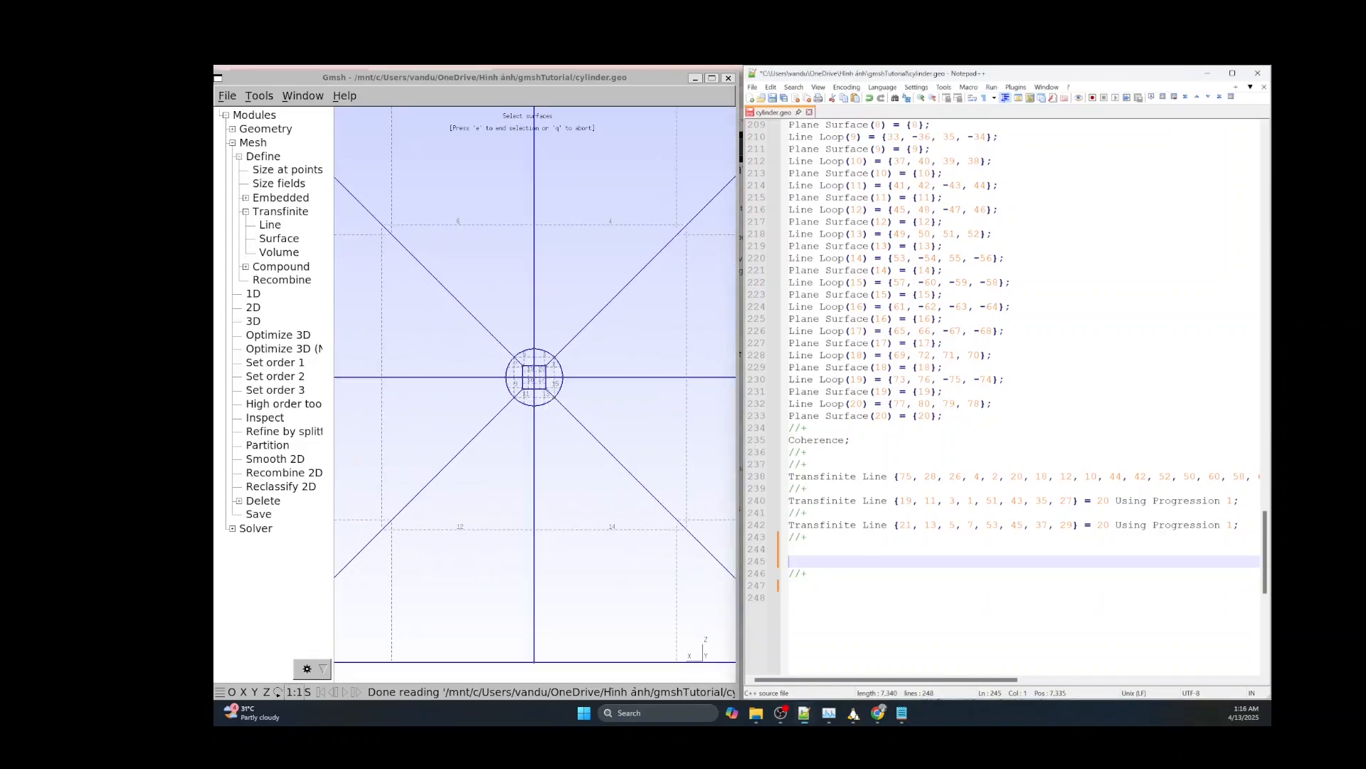
{"action": "scroll", "coordinate": [535, 381], "scroll_direction": "down", "scroll_amount": 5}
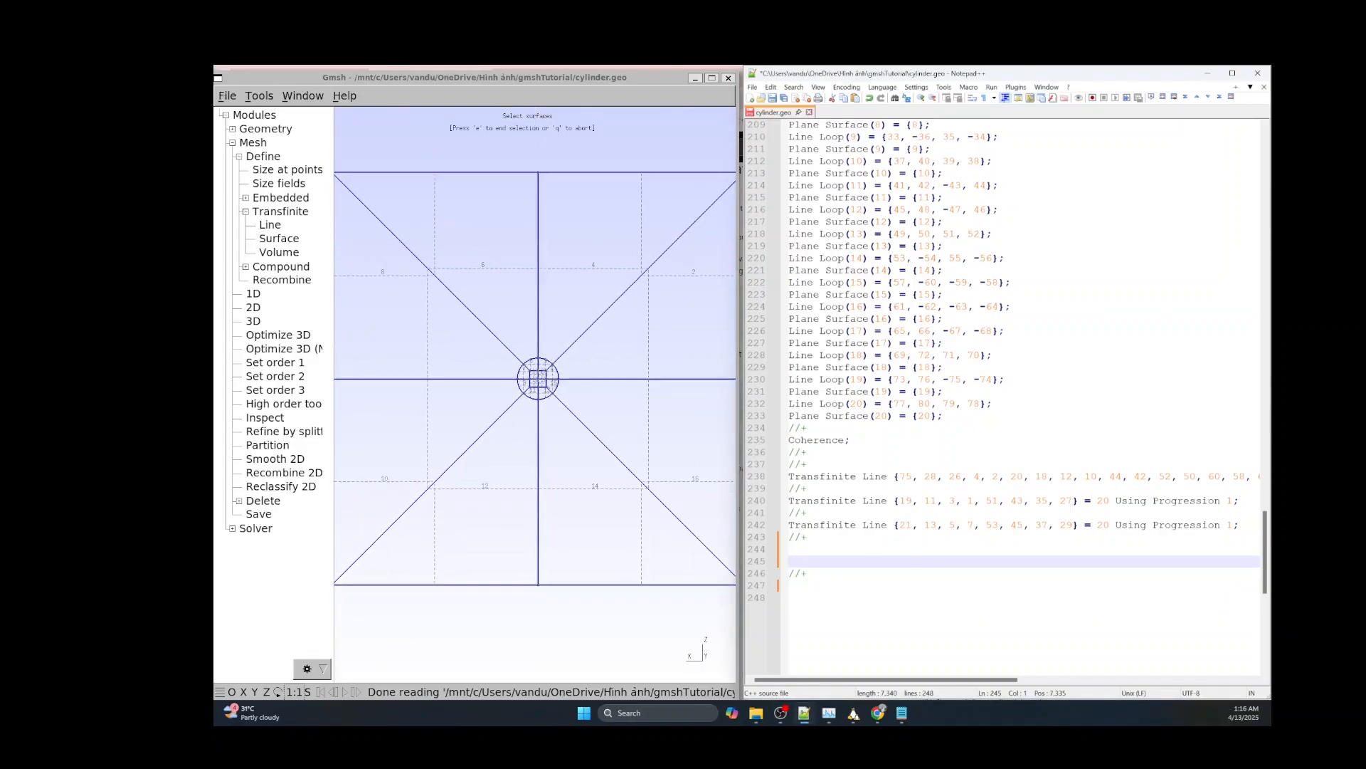
{"action": "scroll", "coordinate": [538, 379], "scroll_direction": "down", "scroll_amount": 3}
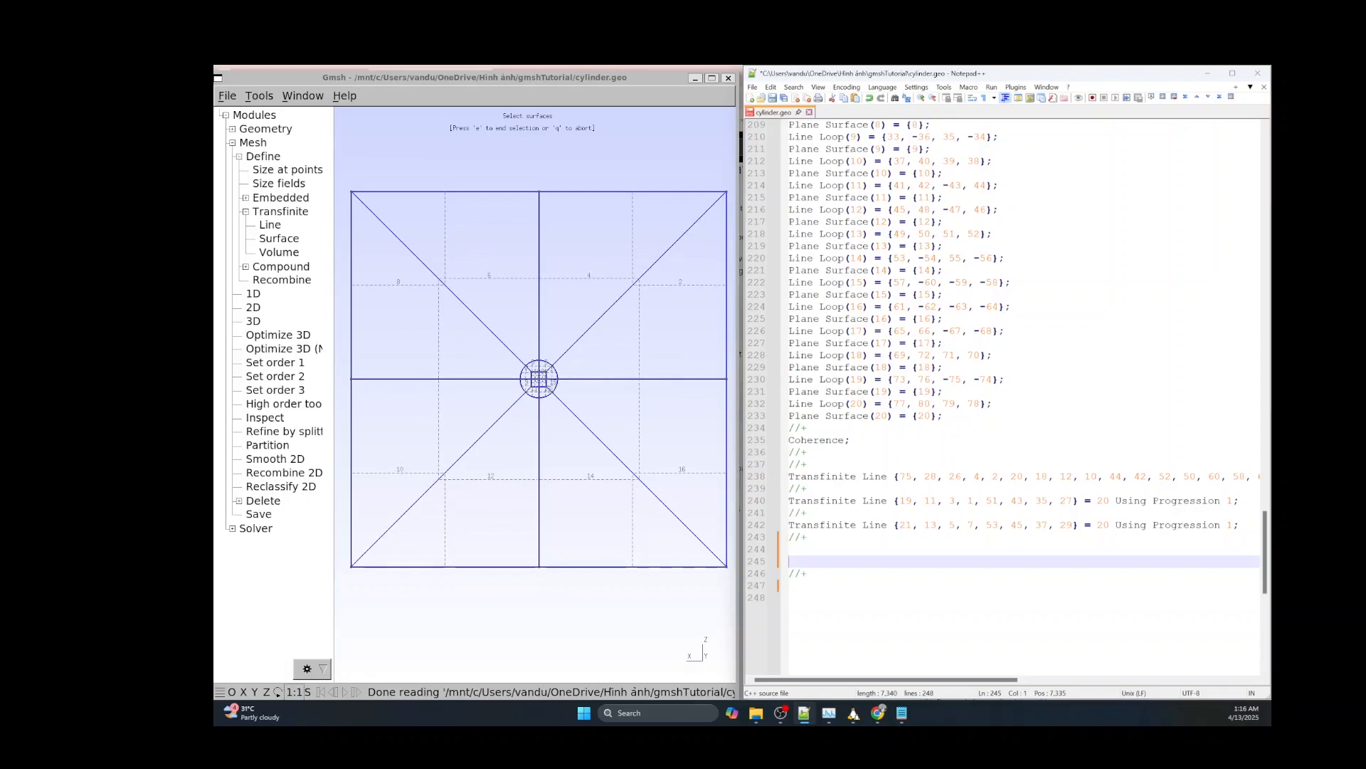
Switch to the text editor and write the loop header "For i In {1:20}" below the Transfinite Line entries.
{"action": "key", "text": "alt+Tab"}
{"action": "left_click", "coordinate": [789, 548]}
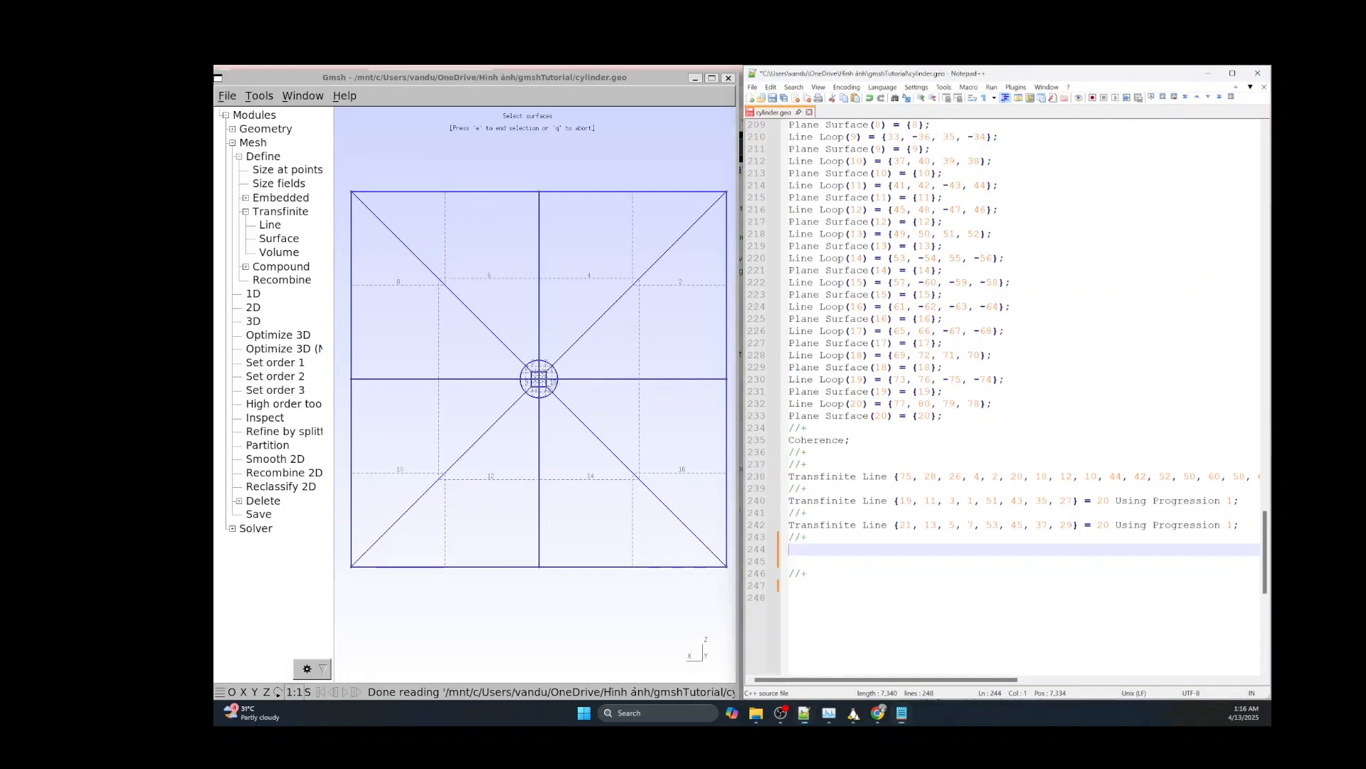
{"action": "type", "text": "For "}
{"action": "type", "text": "i I"}
{"action": "type", "text": "n ("}
{"action": "type", "text": "1"}
{"action": "type", "text": ":"}
{"action": "type", "text": "20\""}
{"action": "type", "text": "}"}
{"action": "key", "text": "Return"}
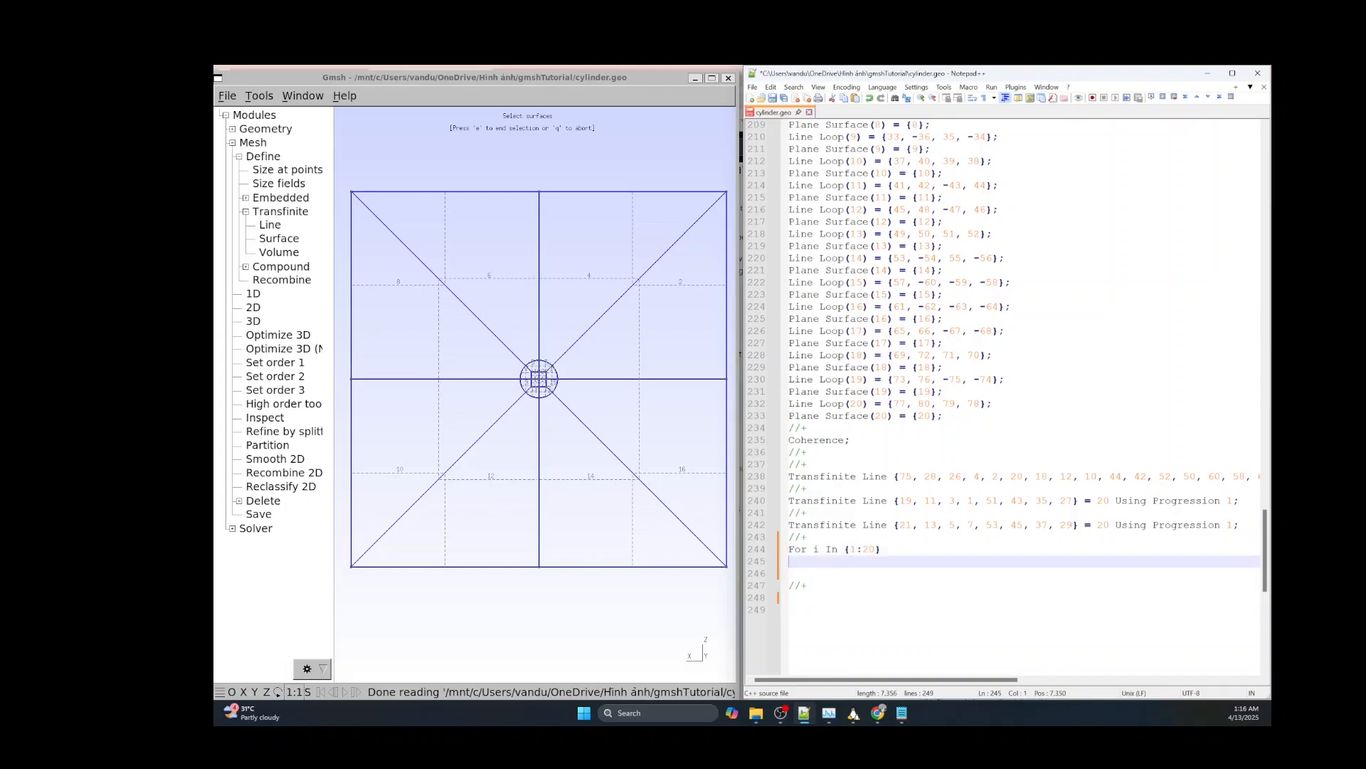
Write the statement "Transfinite Surface {i};" as the indented first line of the loop body.
{"action": "type", "text": "Transfinite su"}
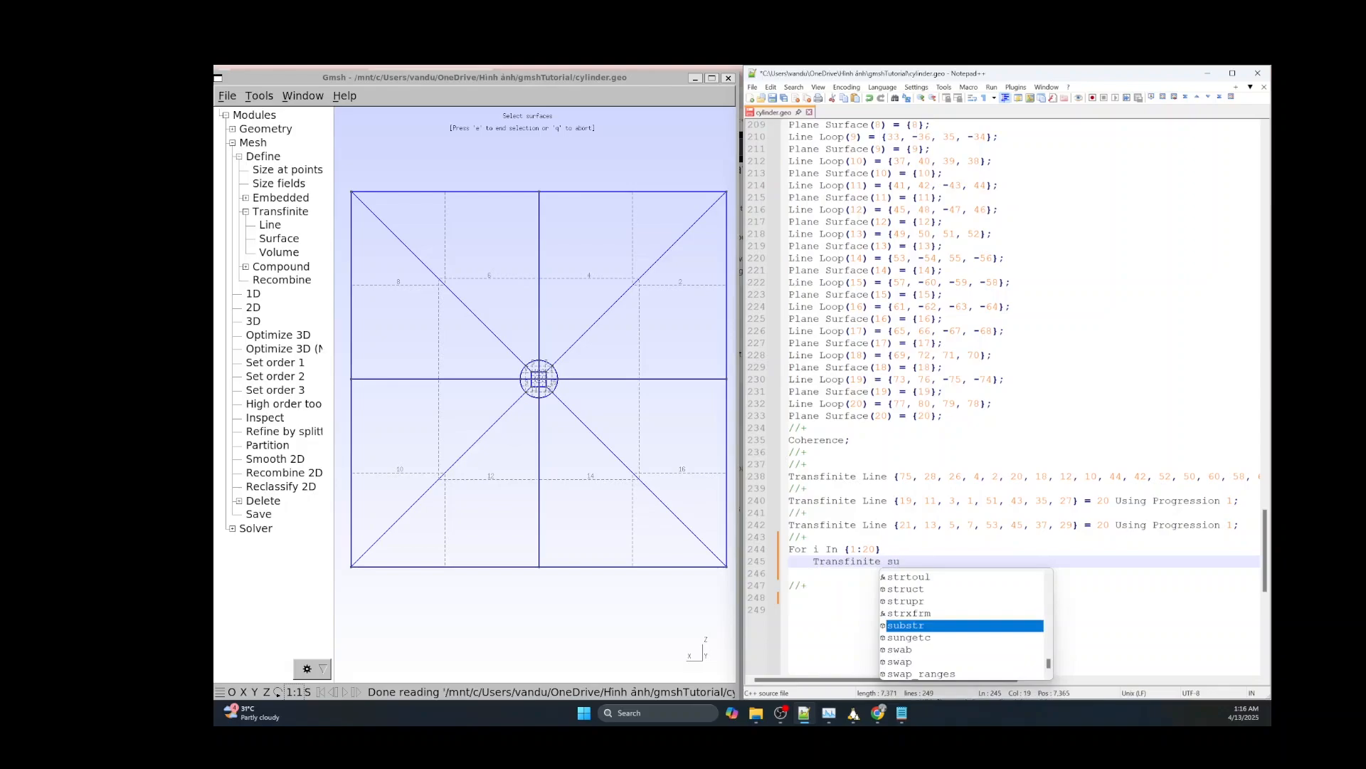
{"action": "key", "text": "BackSpace"}
{"action": "key", "text": "BackSpace"}
{"action": "type", "text": "Su"}
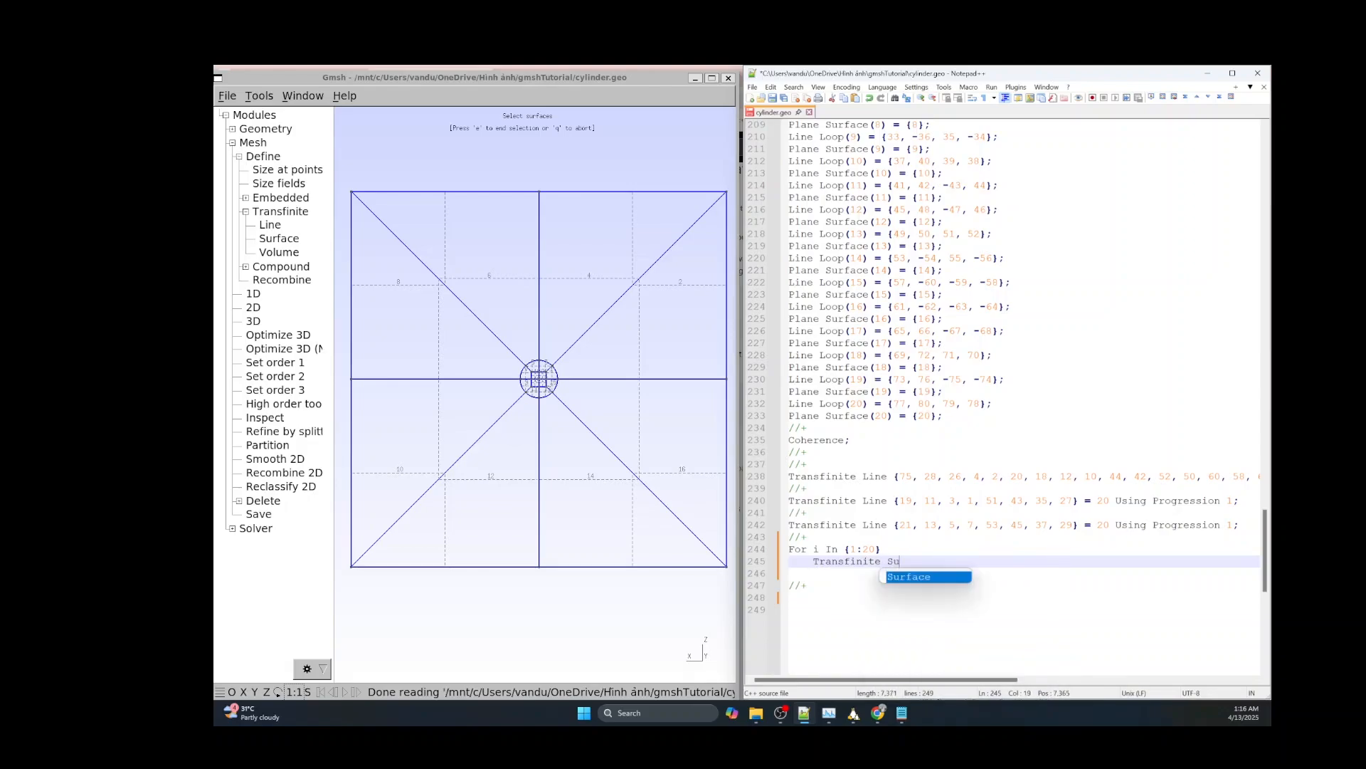
{"action": "key", "text": "Return"}
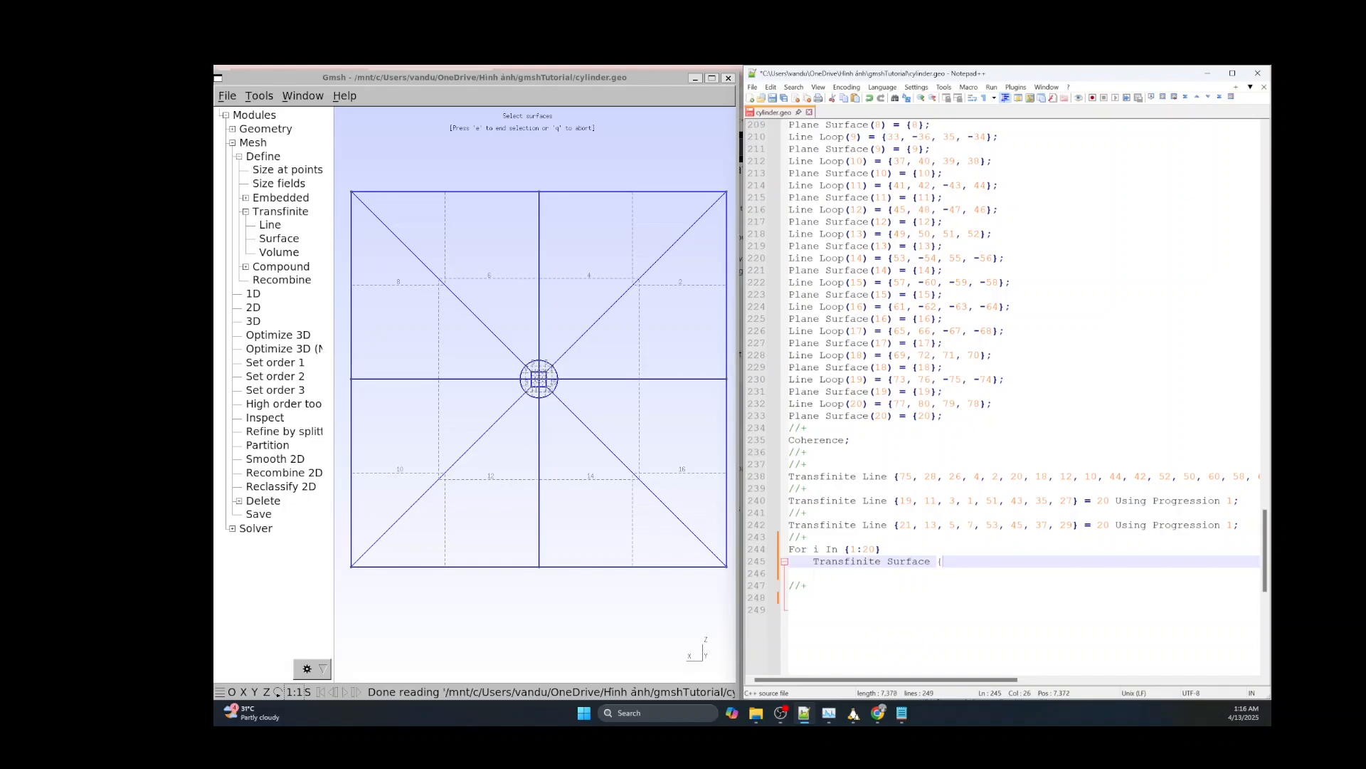
{"action": "type", "text": "{};"}
{"action": "left_click", "coordinate": [789, 573]}
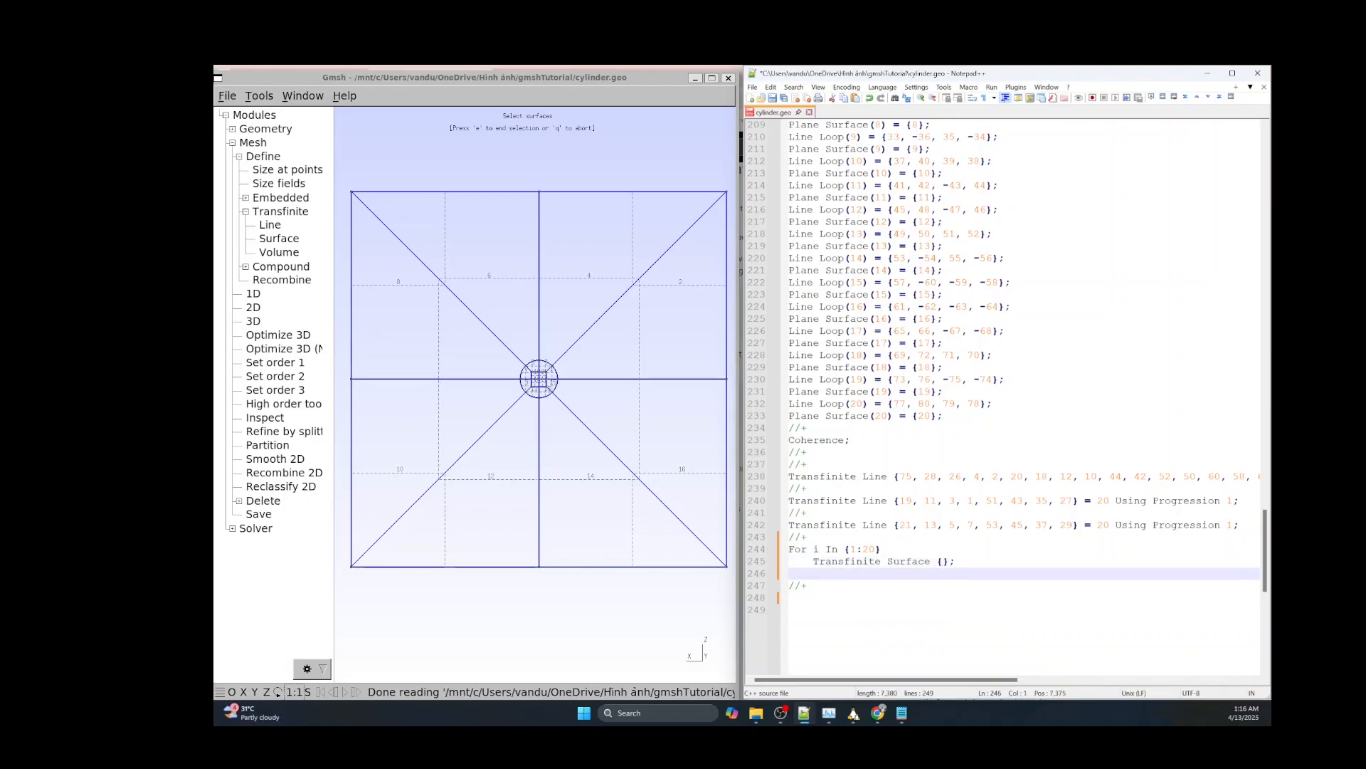
{"action": "left_click", "coordinate": [943, 561]}
{"action": "type", "text": "i"}
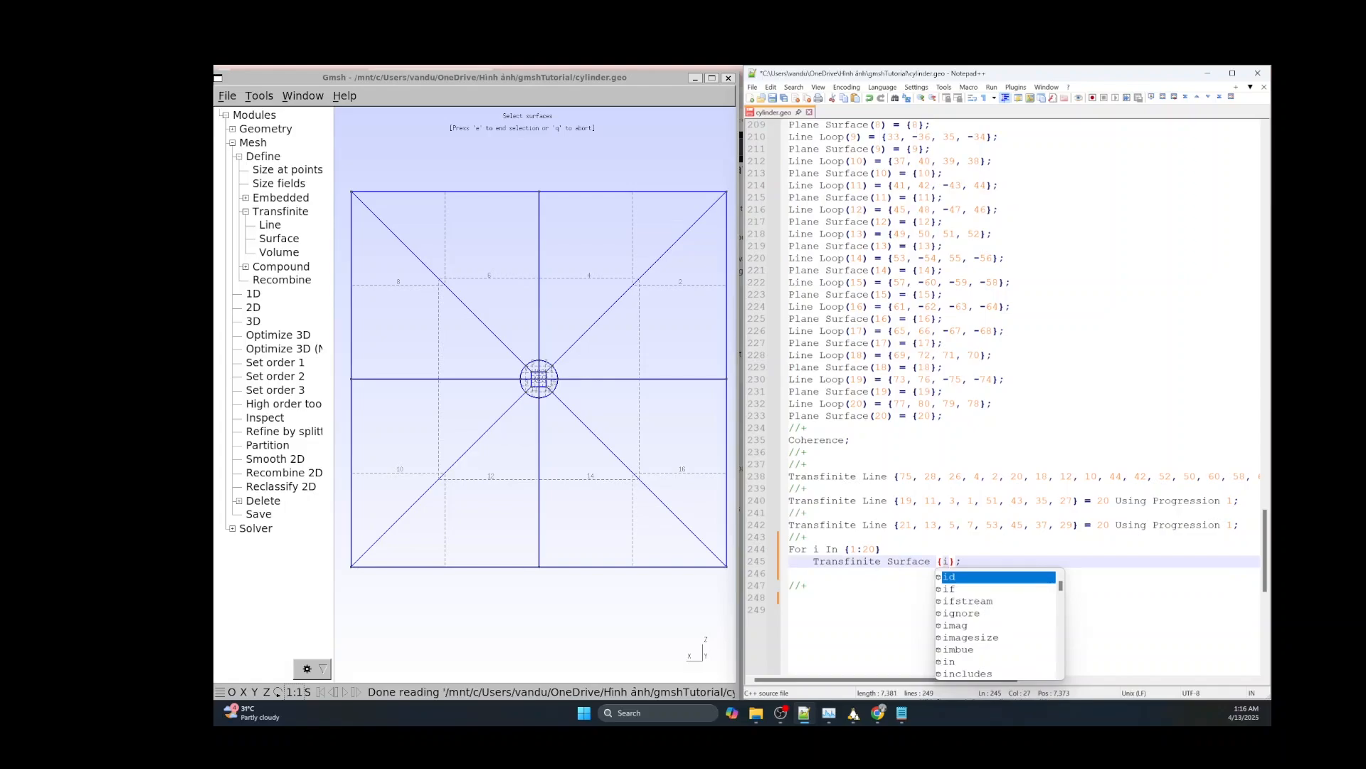
Duplicate the Transfinite Surface statement on the line below, change the copy to "Recombine Surface {i};" and save the file.
{"action": "left_click", "coordinate": [812, 573]}
{"action": "left_click_drag", "start_coordinate": [813, 560], "coordinate": [962, 561]}
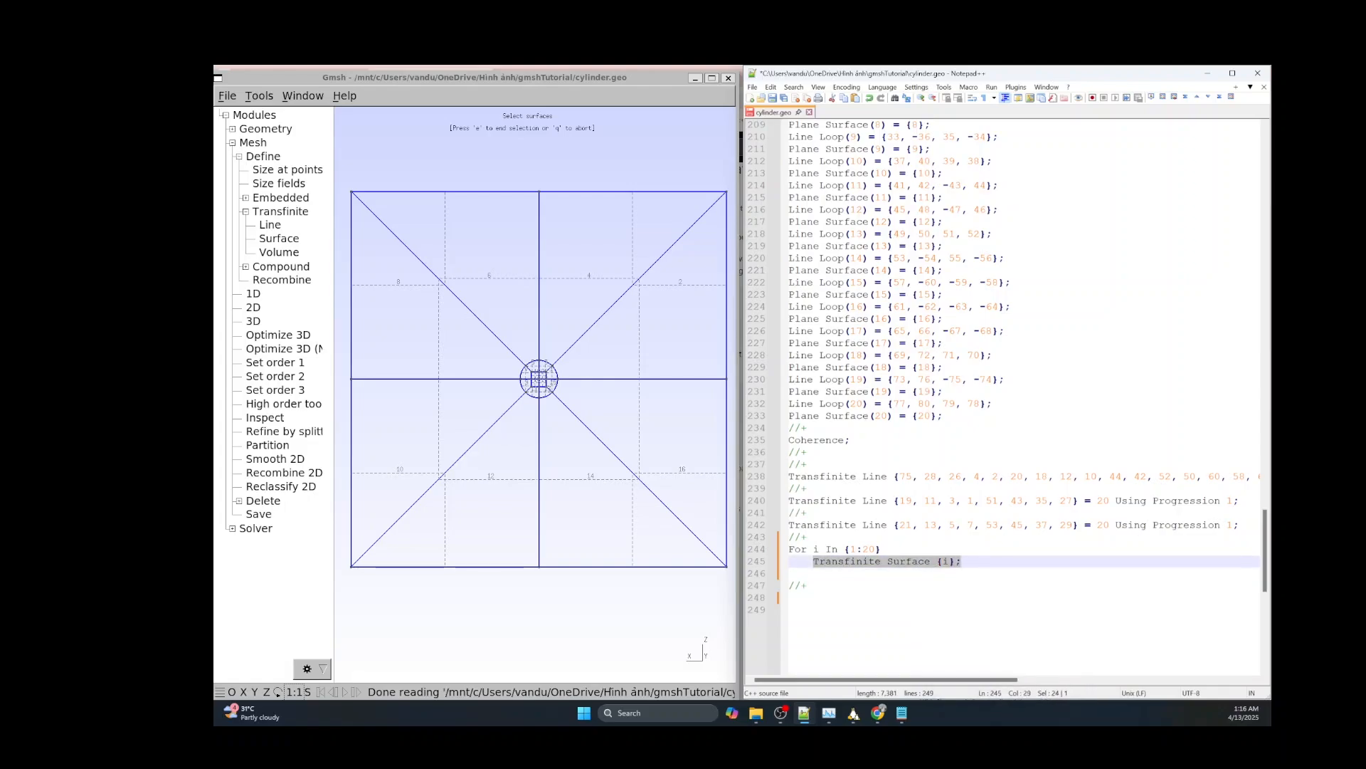
{"action": "key", "text": "ctrl+c"}
{"action": "left_click", "coordinate": [813, 573]}
{"action": "key", "text": "Tab"}
{"action": "key", "text": "ctrl+v"}
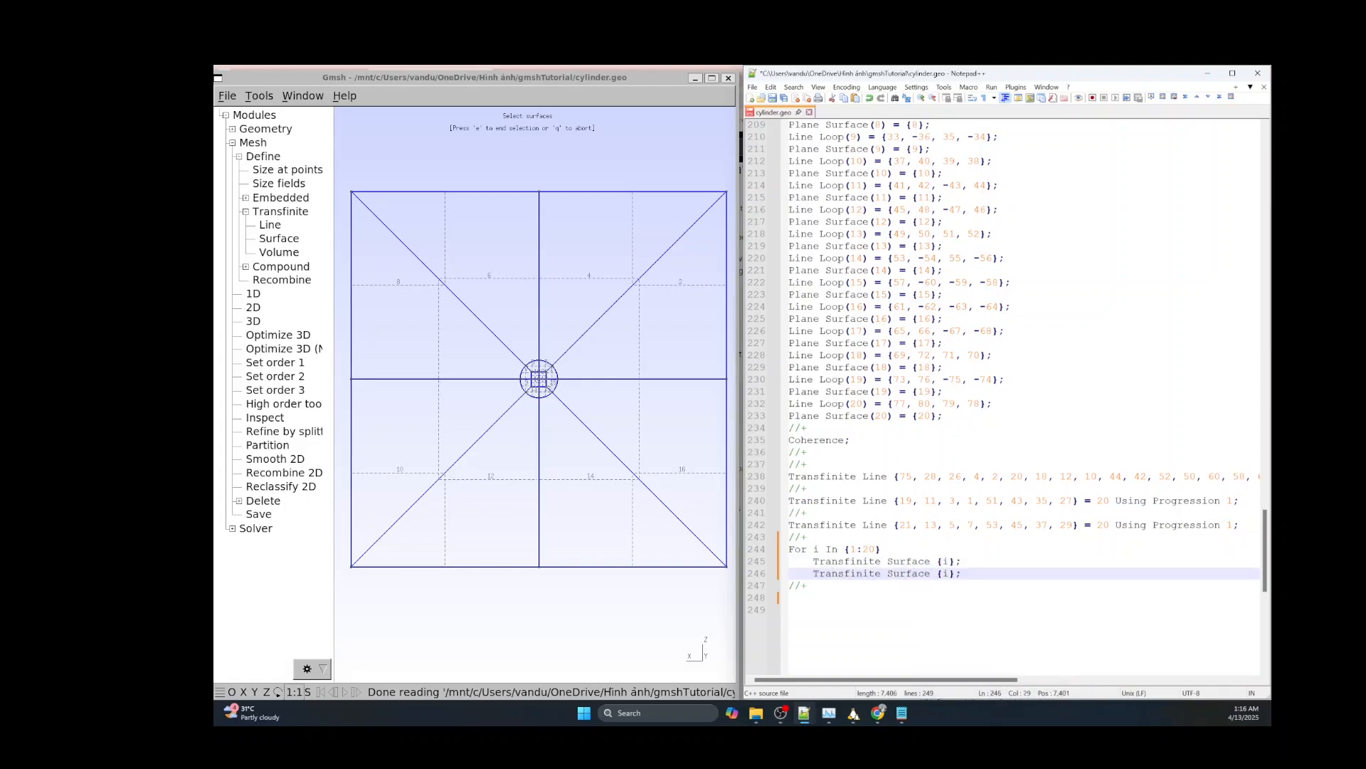
{"action": "double_click", "coordinate": [847, 573]}
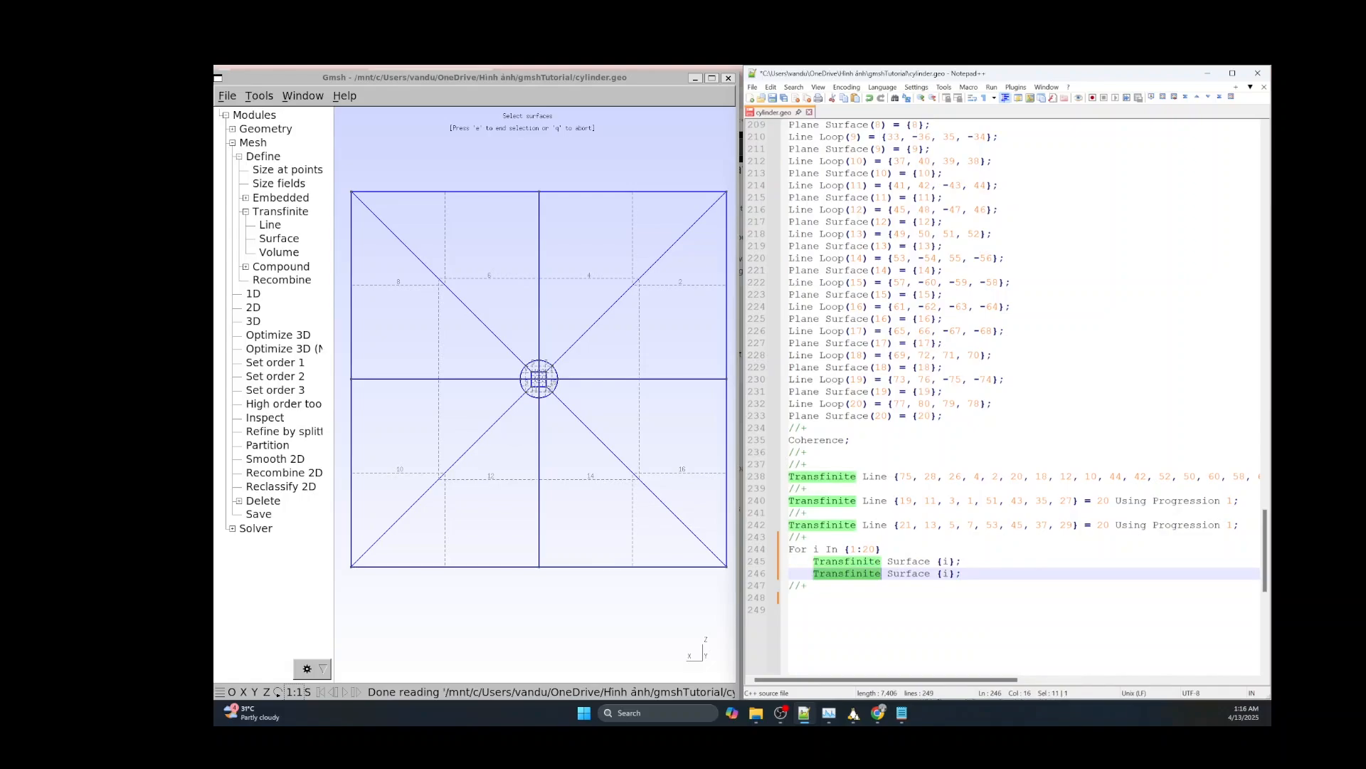
{"action": "type", "text": "Recom"}
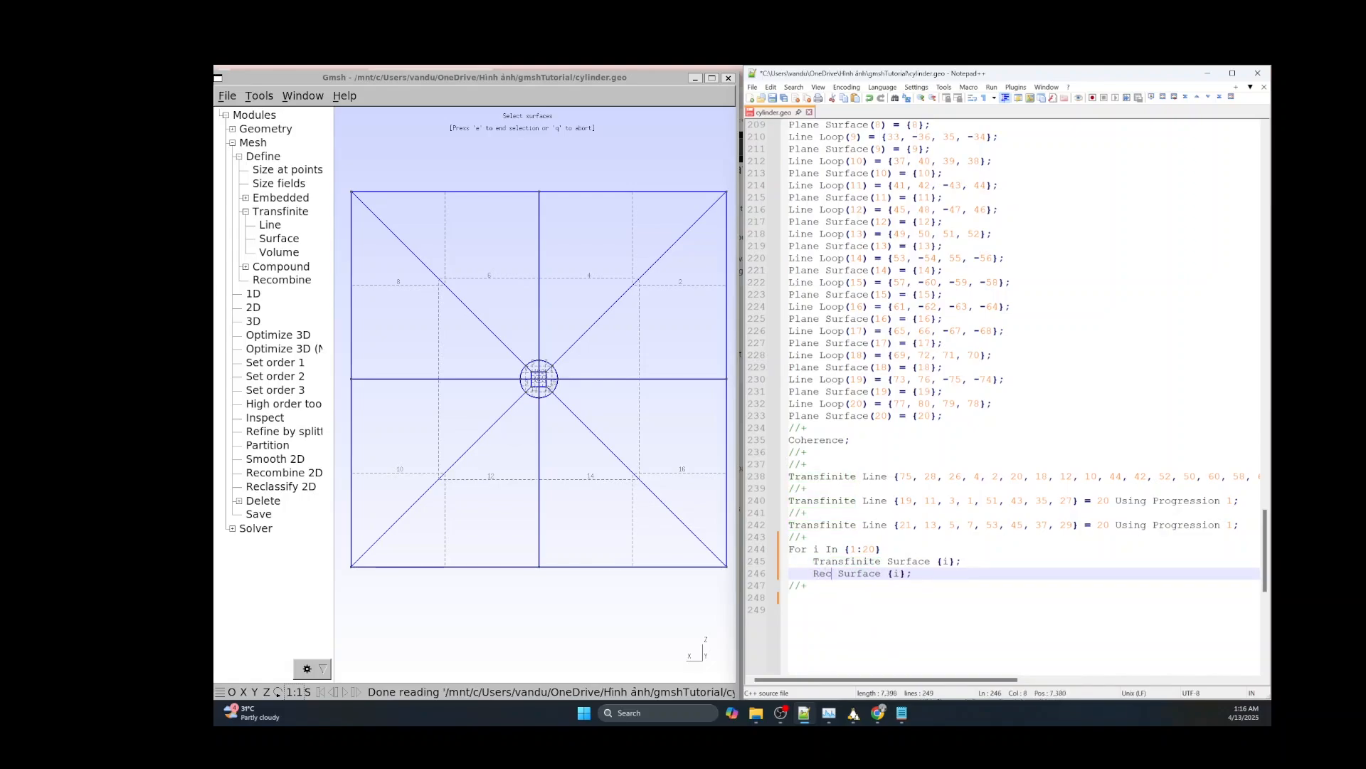
{"action": "type", "text": "bine"}
{"action": "key", "text": "ctrl+s"}
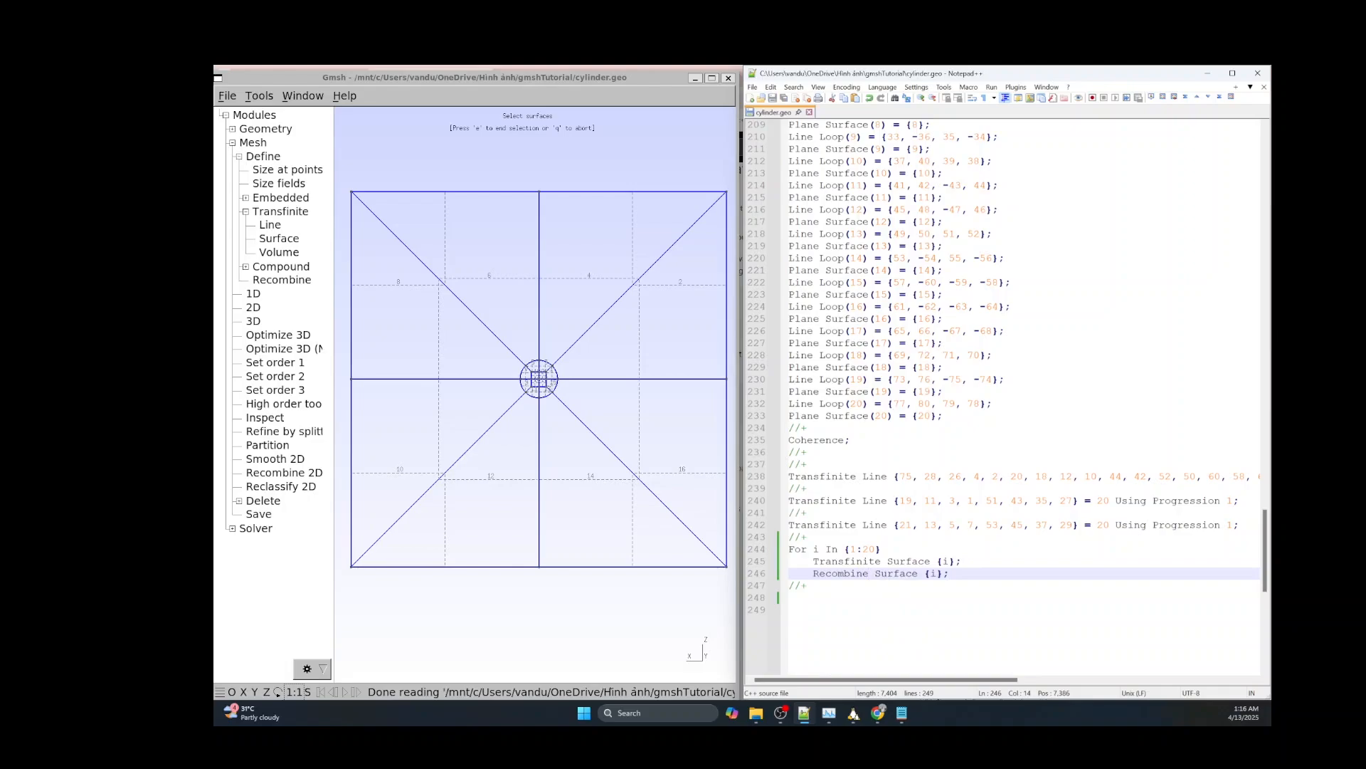
Close the loop with "EndFor" on a new line and save cylinder.geo.
{"action": "key", "text": "Return"}
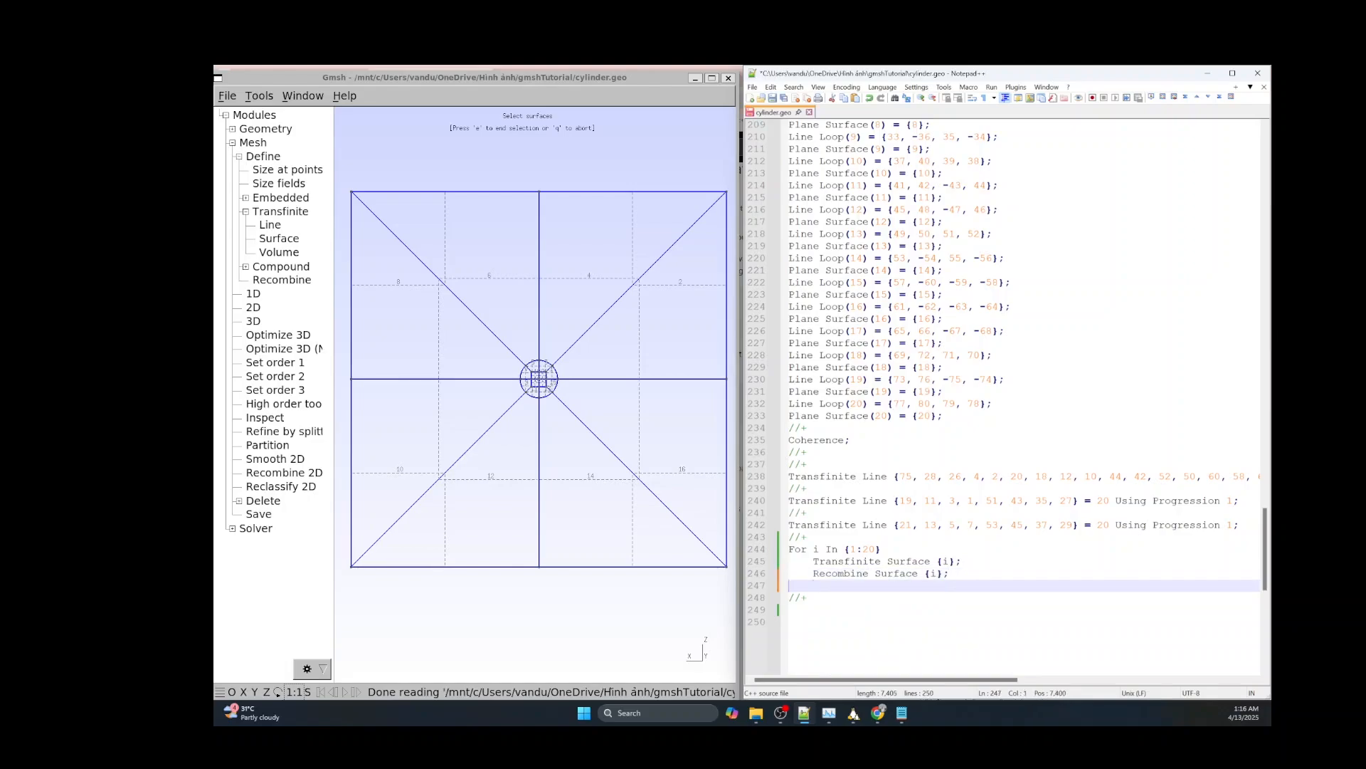
{"action": "type", "text": "EndFor"}
{"action": "key", "text": "ctrl+s"}
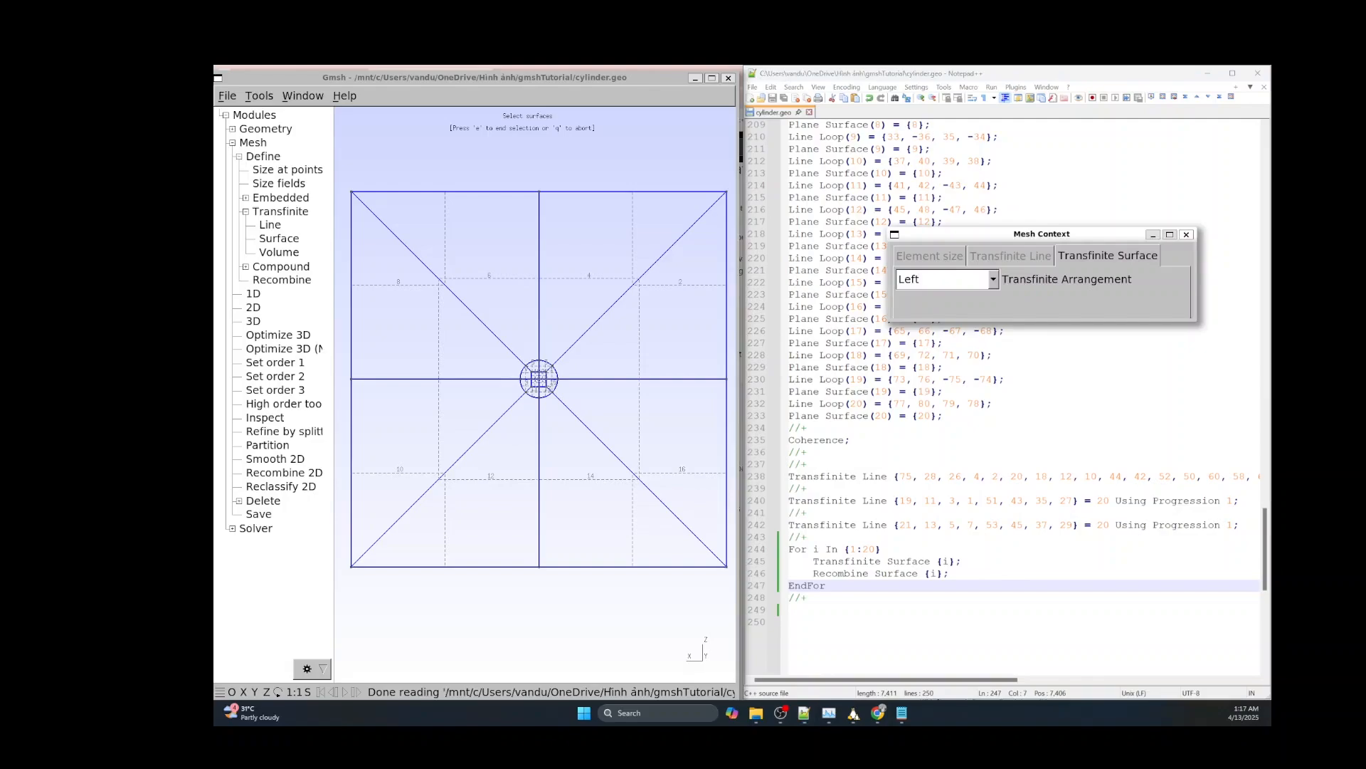
Switch to Gmsh, reload the geometry script, abort the surface selection and generate the 2D mesh.
{"action": "left_click", "coordinate": [1186, 234]}
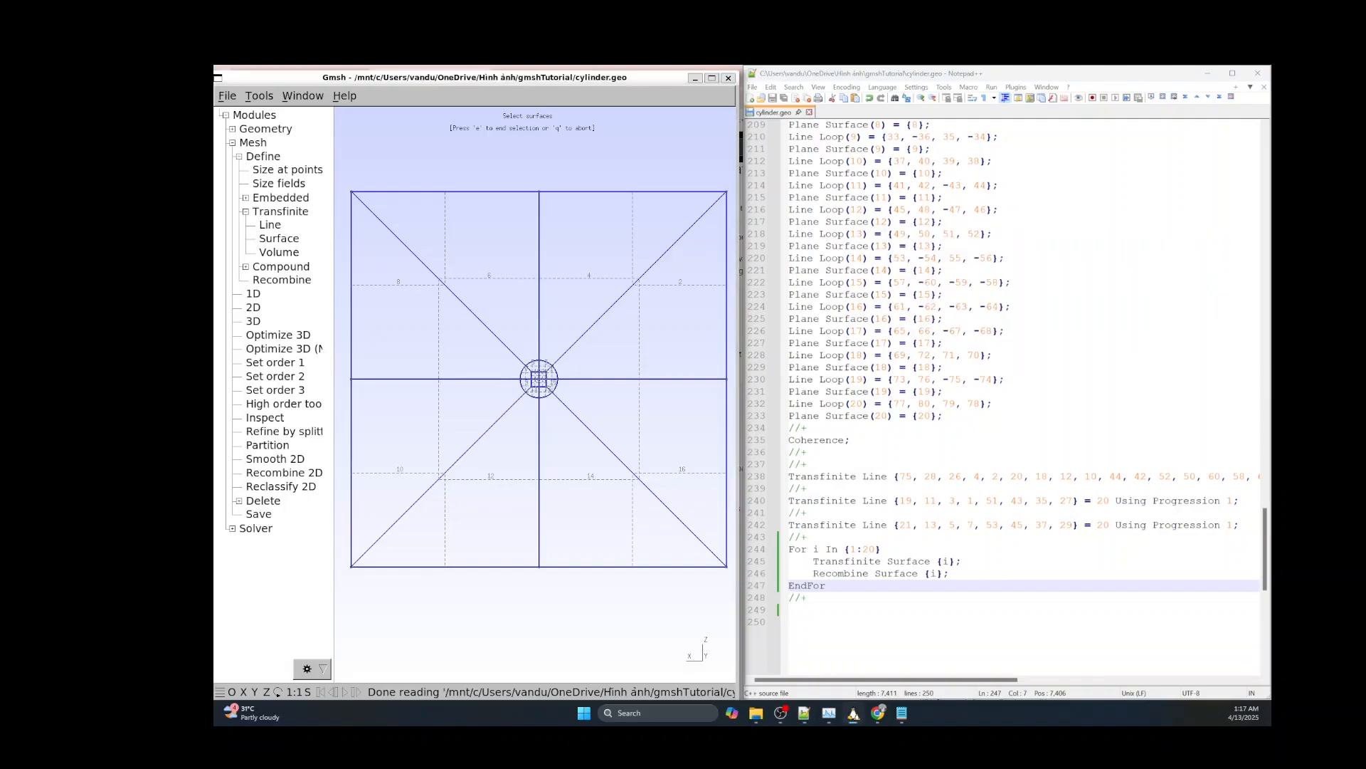
{"action": "left_click", "coordinate": [232, 128]}
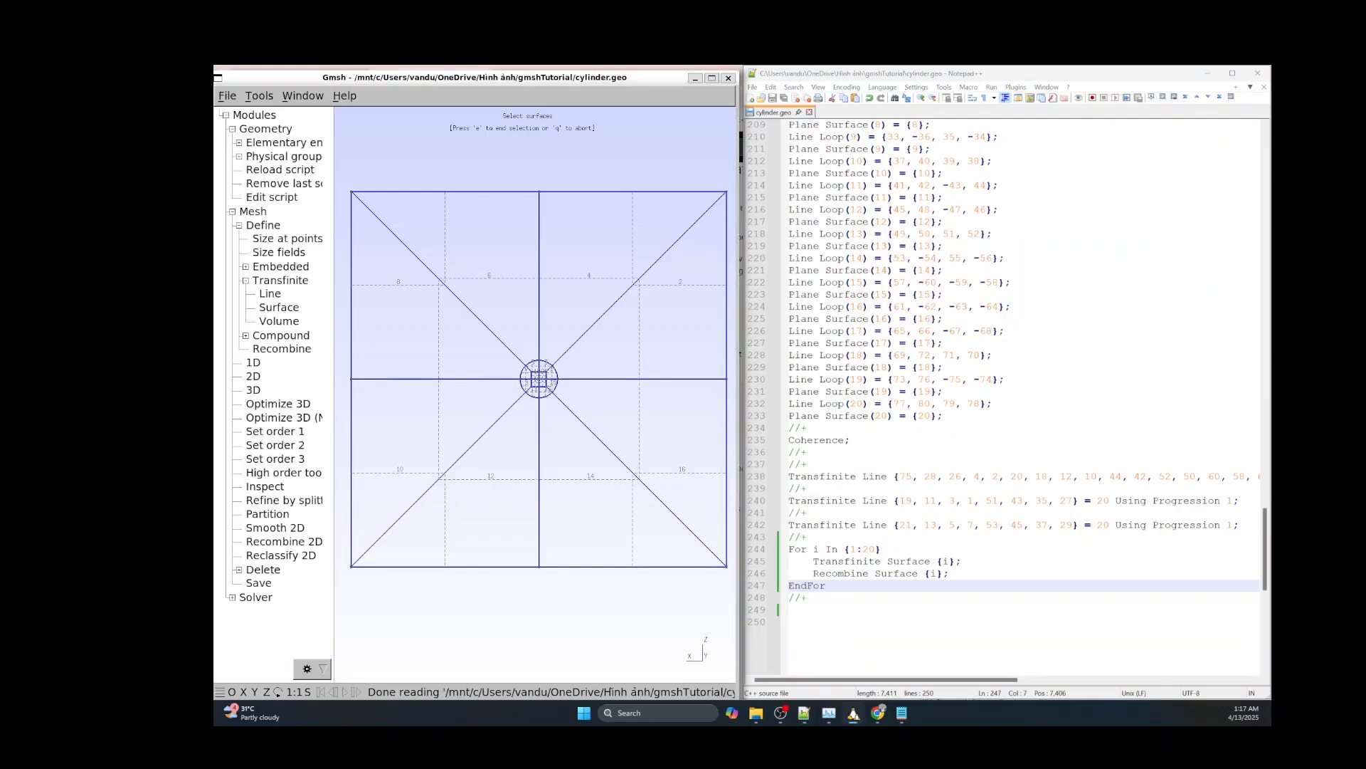
{"action": "left_click", "coordinate": [279, 169]}
{"action": "key", "text": "q"}
{"action": "left_click", "coordinate": [253, 376]}
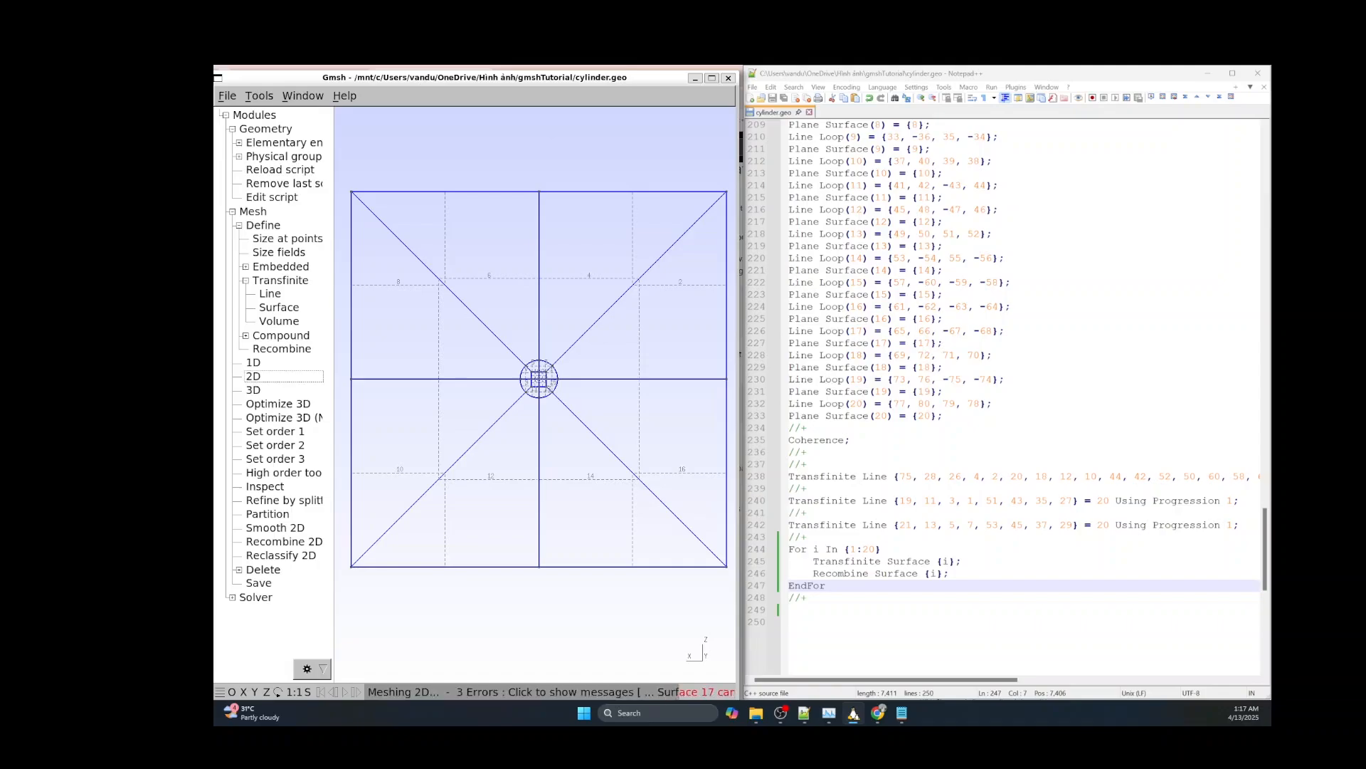
{"action": "scroll", "coordinate": [538, 379], "scroll_direction": "up", "scroll_amount": 5}
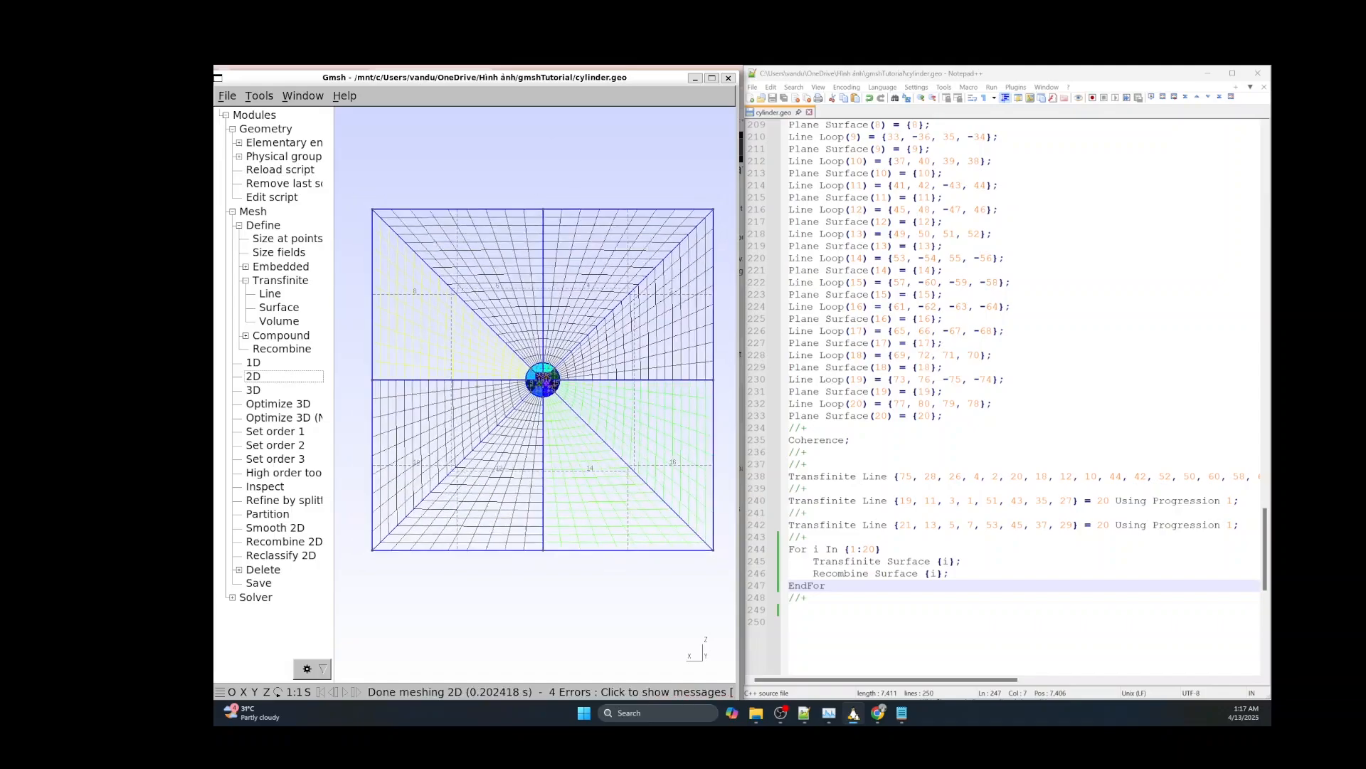
Identify the unconstrained horizontal centre lines inside the inner square, add 71 and 65 to the first Transfinite Line list, and save the file.
{"action": "scroll", "coordinate": [539, 381], "scroll_direction": "up", "scroll_amount": 6}
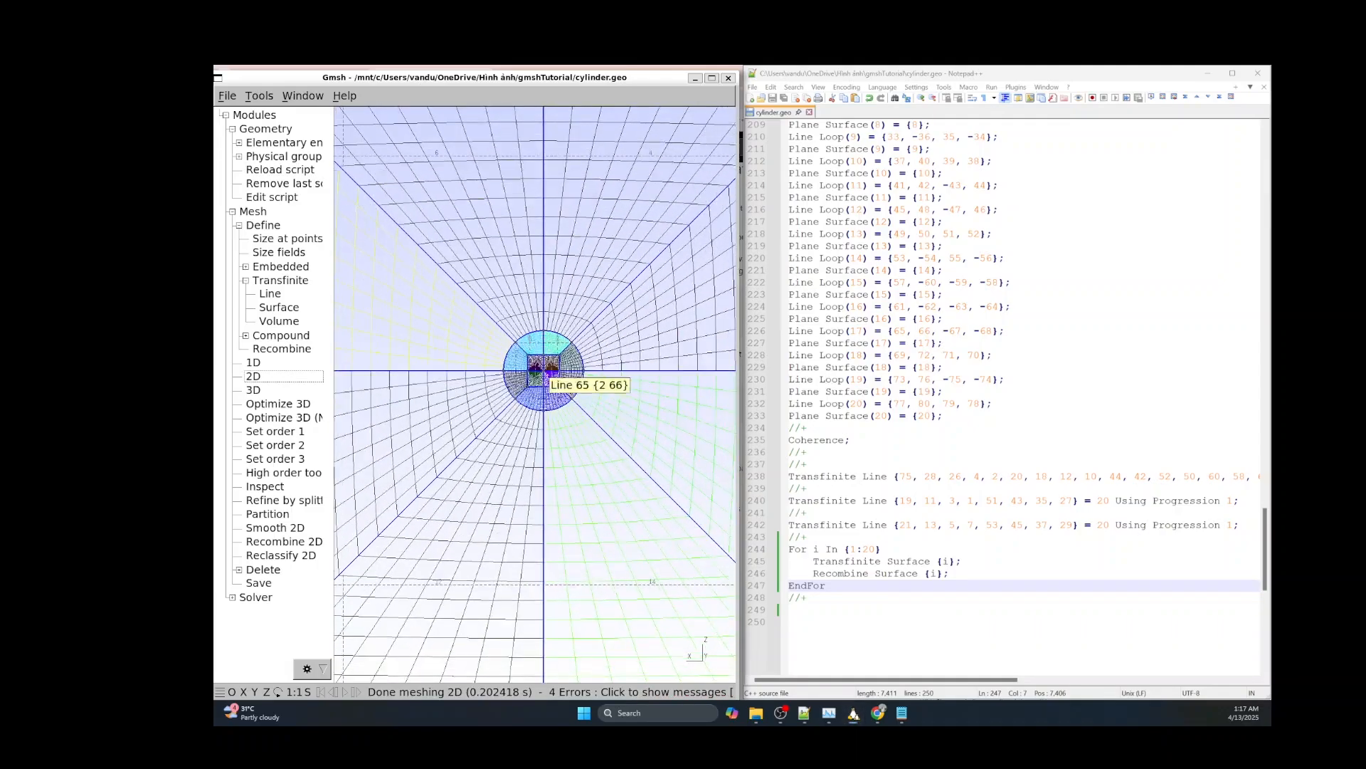
{"action": "scroll", "coordinate": [530, 317], "scroll_direction": "up", "scroll_amount": 5}
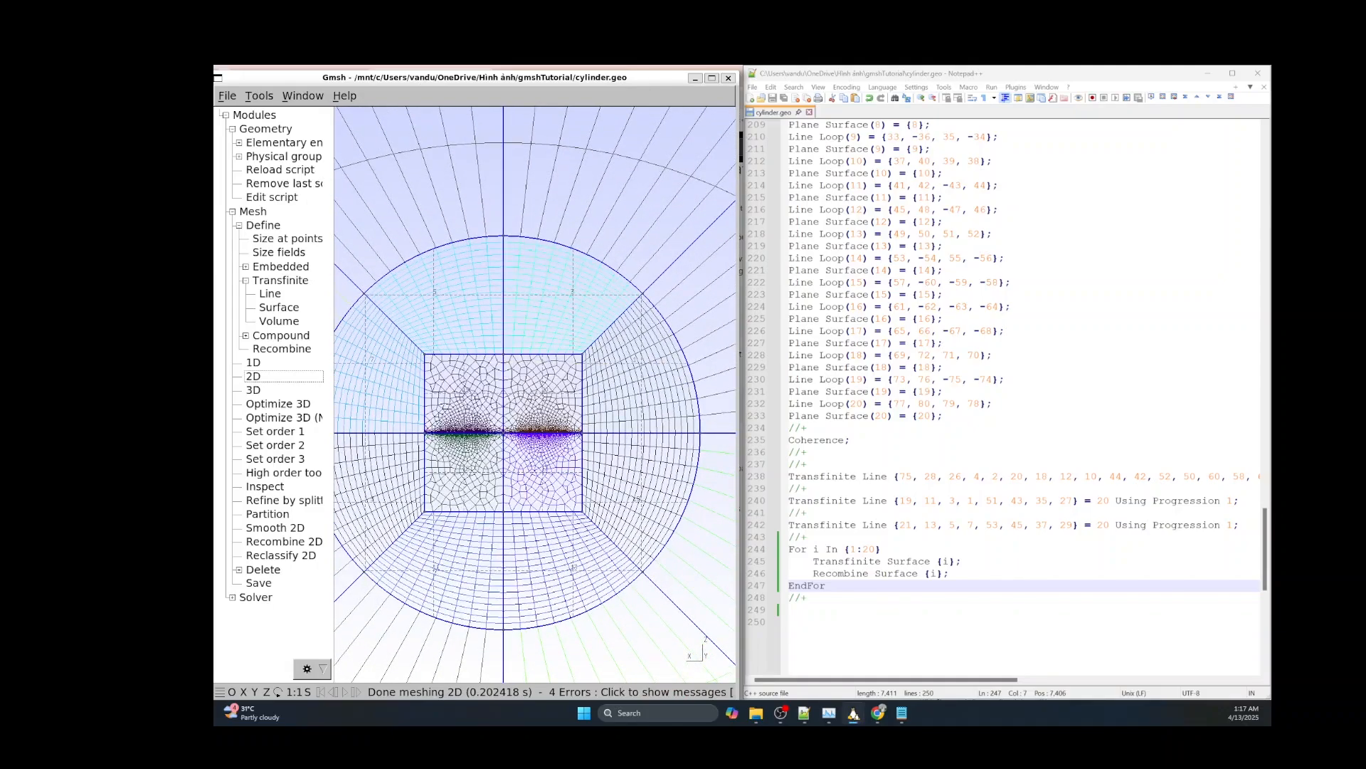
{"action": "mouse_move", "coordinate": [503, 373]}
{"action": "mouse_move", "coordinate": [471, 432]}
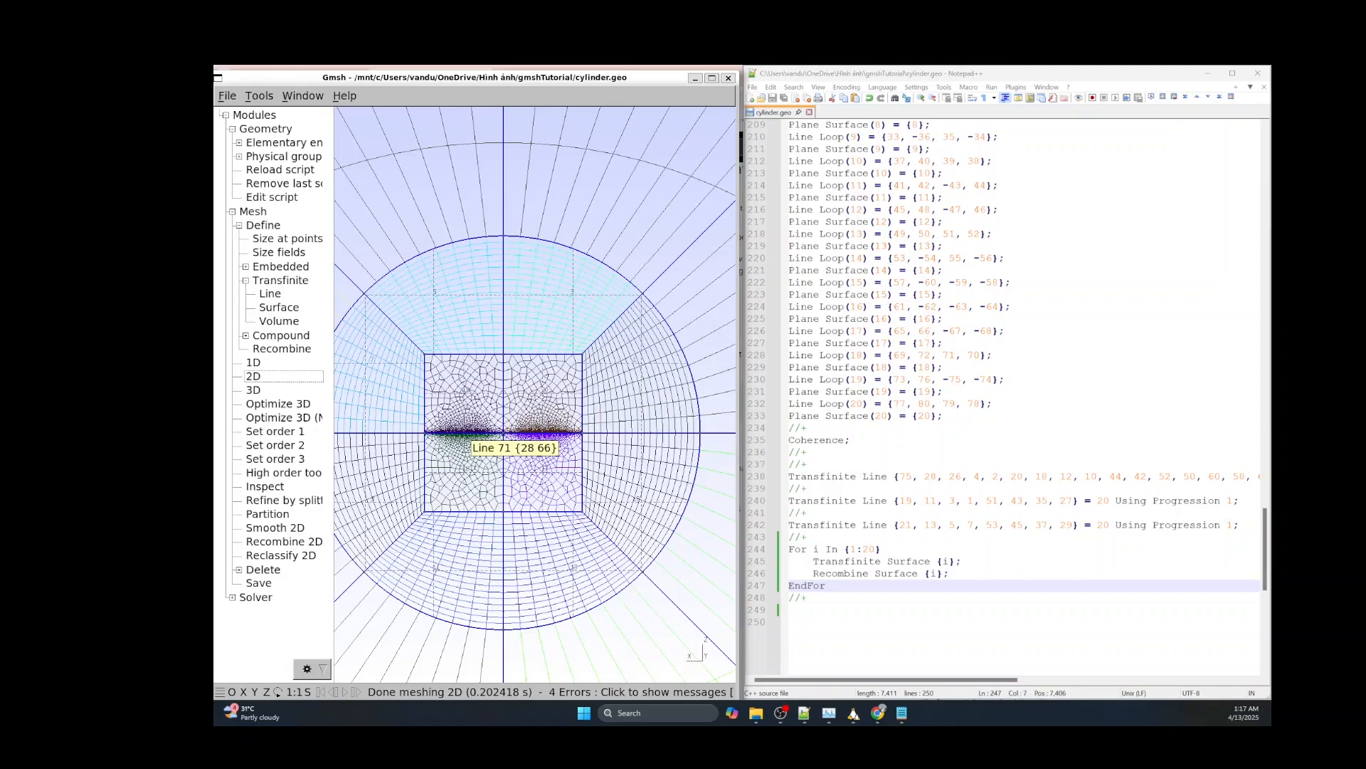
{"action": "scroll", "coordinate": [471, 432], "scroll_direction": "up", "scroll_amount": 5}
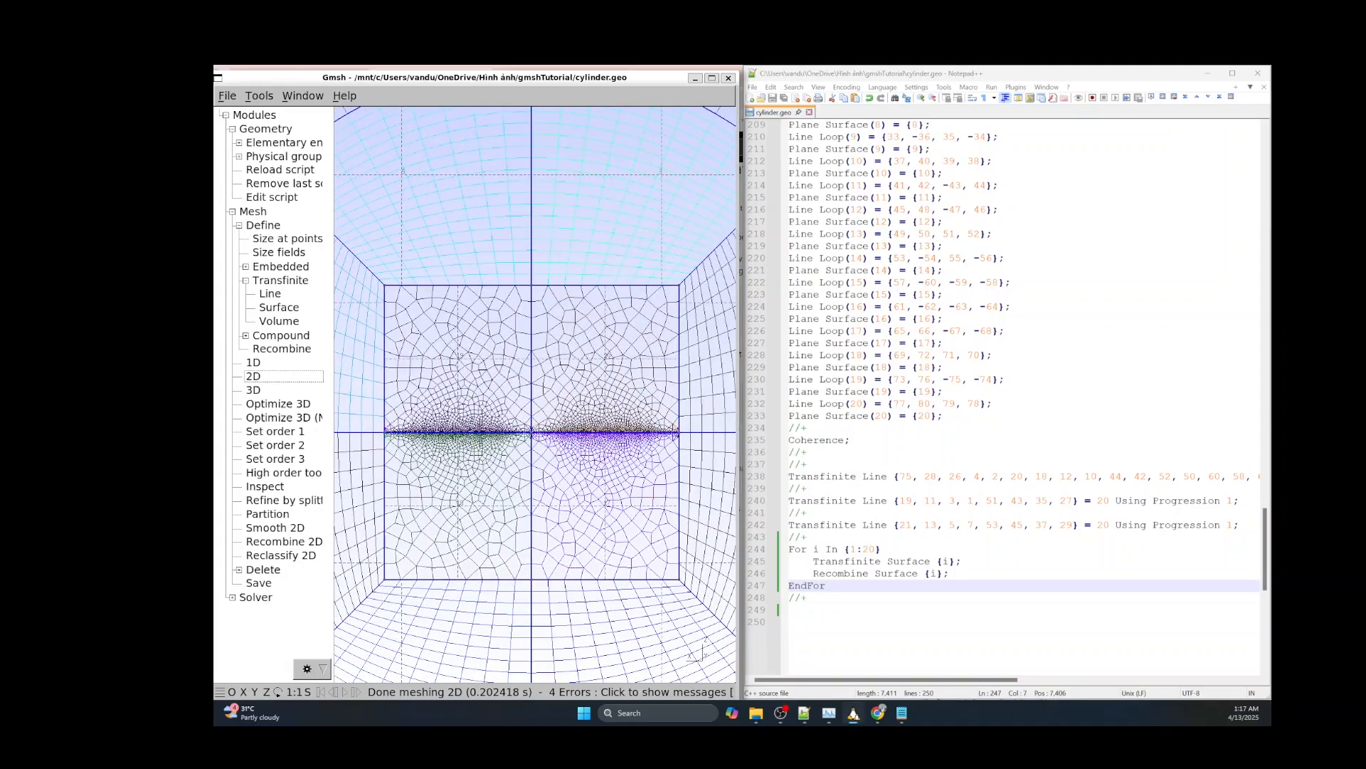
{"action": "mouse_move", "coordinate": [580, 580]}
{"action": "mouse_move", "coordinate": [674, 430]}
{"action": "left_click", "coordinate": [918, 476]}
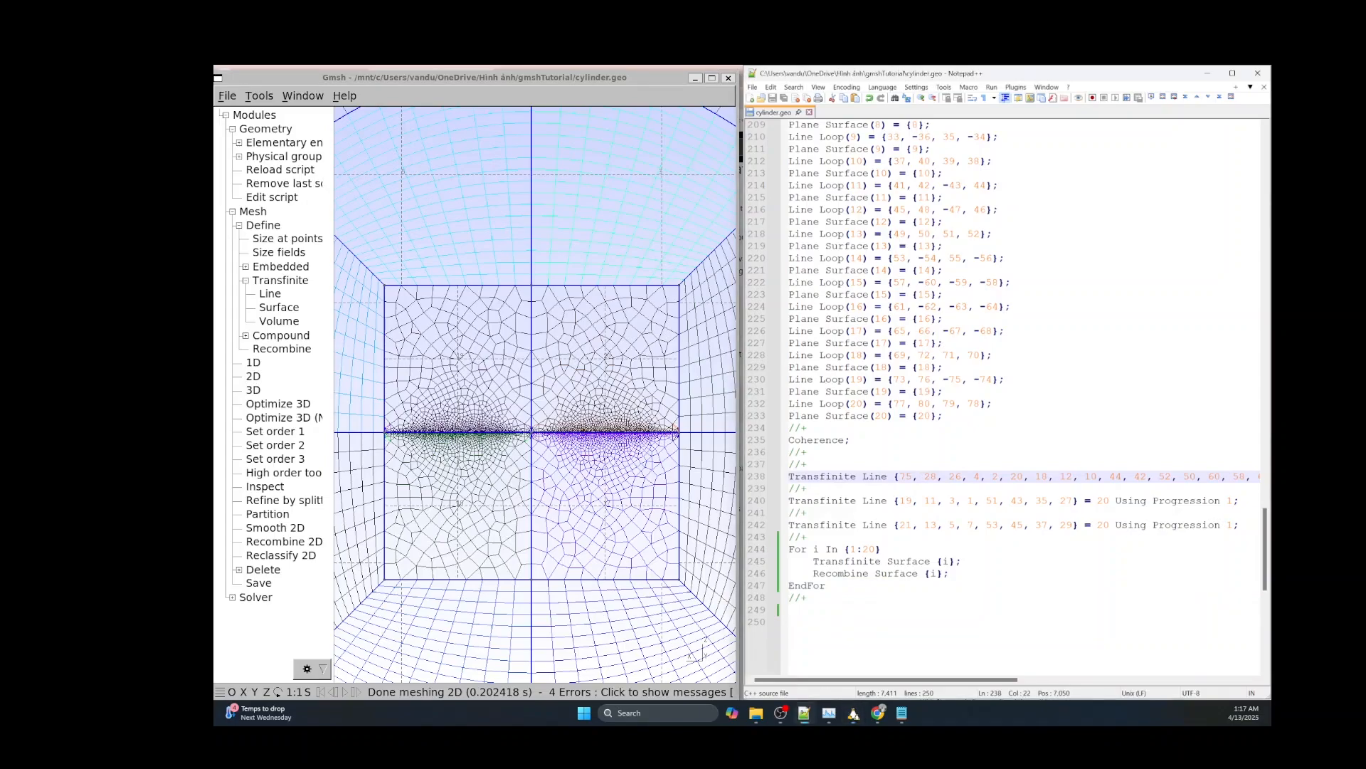
{"action": "type", "text": "71, 65,"}
{"action": "key", "text": "ctrl+s"}
Switch to Gmsh, reload the geometry script and generate the 2D mesh.
{"action": "key", "text": "alt+Tab"}
{"action": "key", "text": "0"}
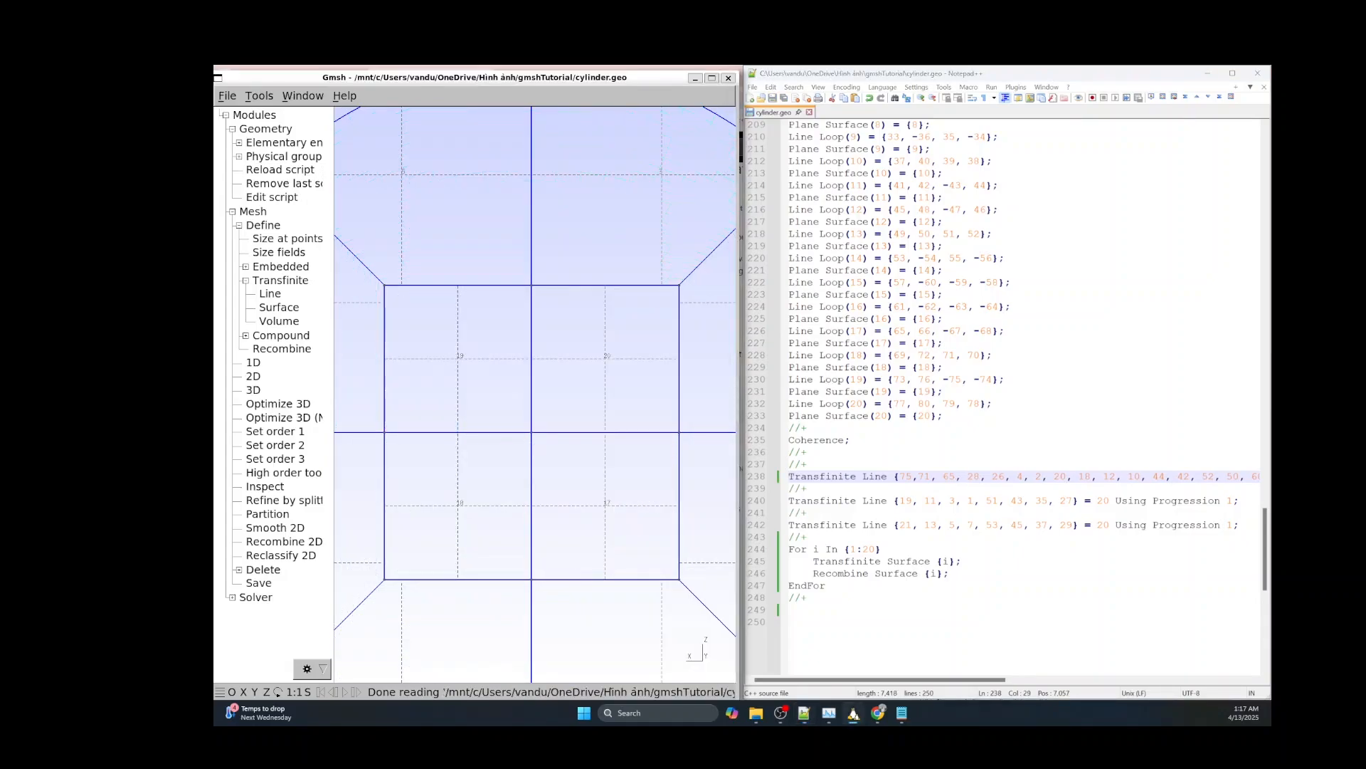
{"action": "left_click", "coordinate": [253, 376]}
Examine the regenerated mesh from the inner square and cylinder out to the outer domain boundary.
{"action": "scroll", "coordinate": [538, 420], "scroll_direction": "down", "scroll_amount": 6}
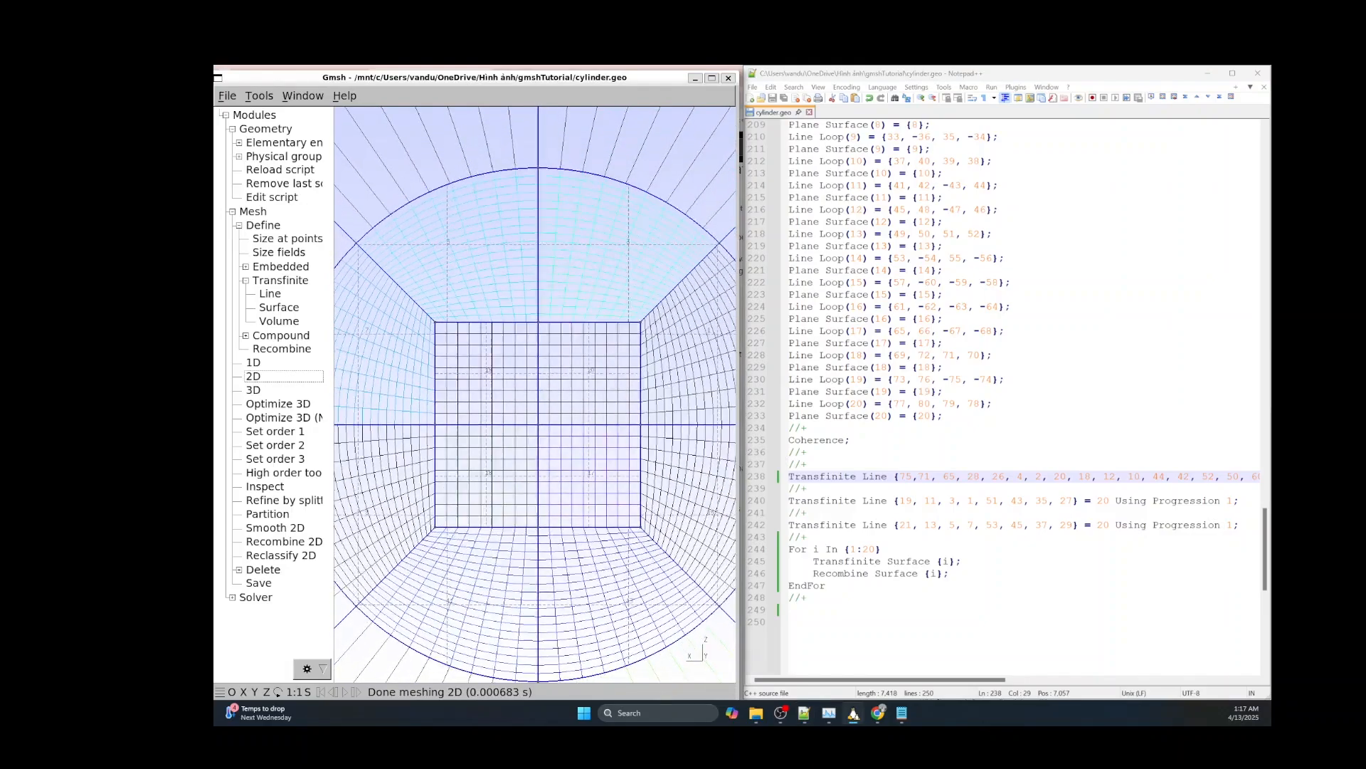
{"action": "scroll", "coordinate": [538, 418], "scroll_direction": "down", "scroll_amount": 8}
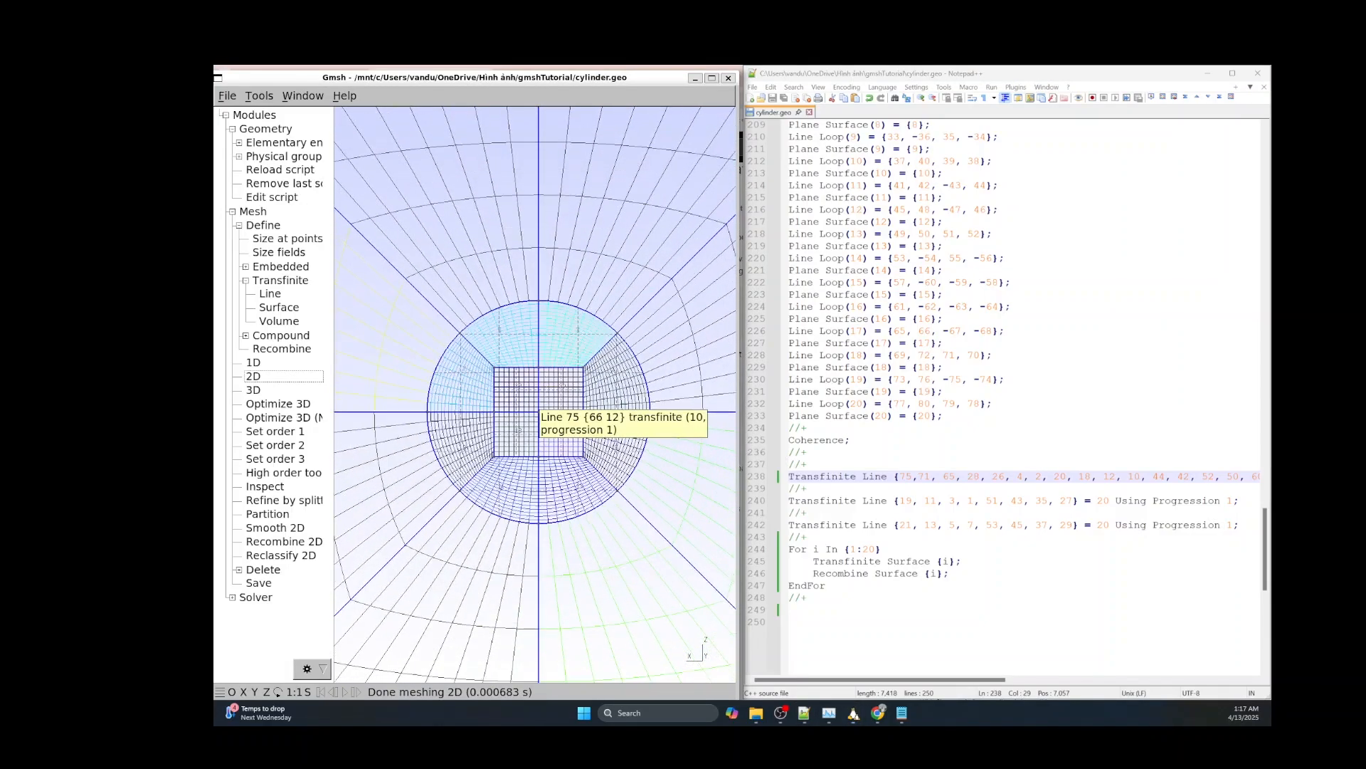
{"action": "scroll", "coordinate": [539, 413], "scroll_direction": "down", "scroll_amount": 8}
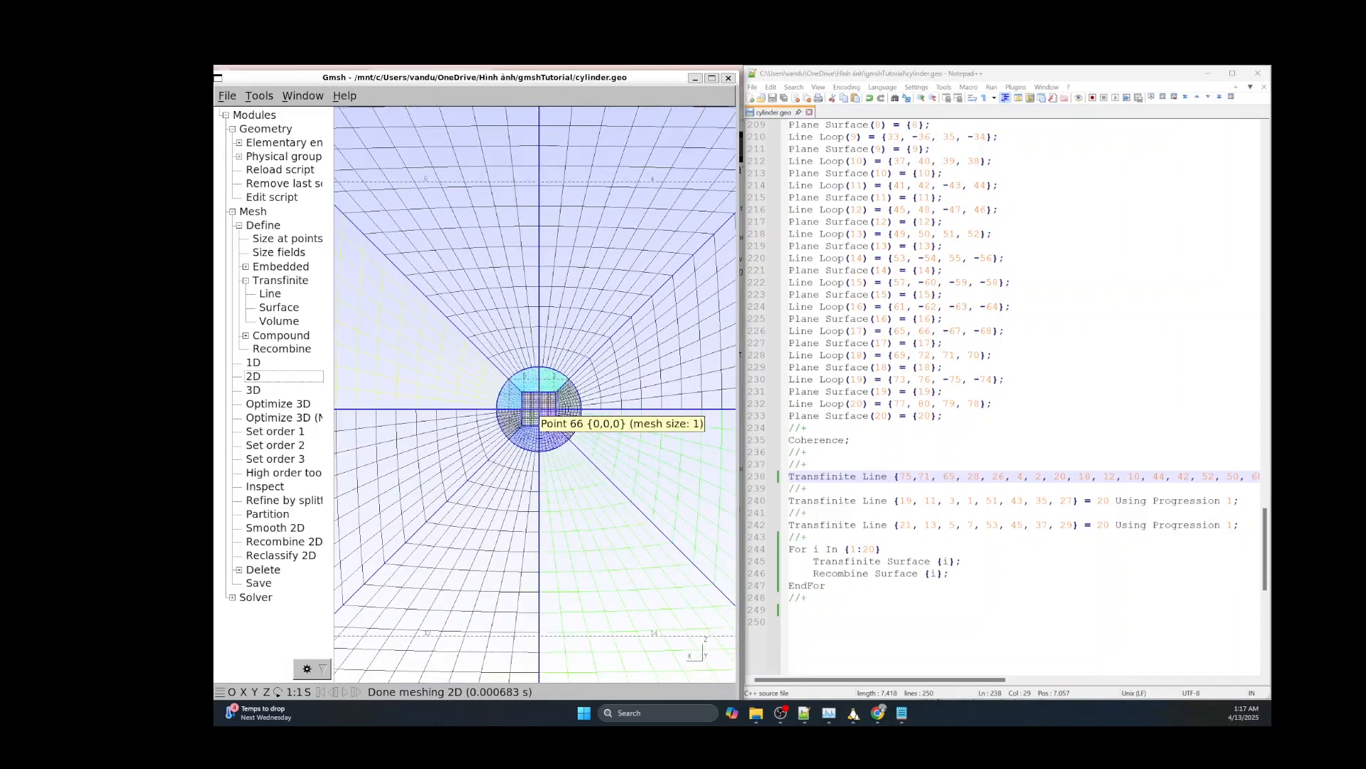
{"action": "scroll", "coordinate": [539, 413], "scroll_direction": "down", "scroll_amount": 4}
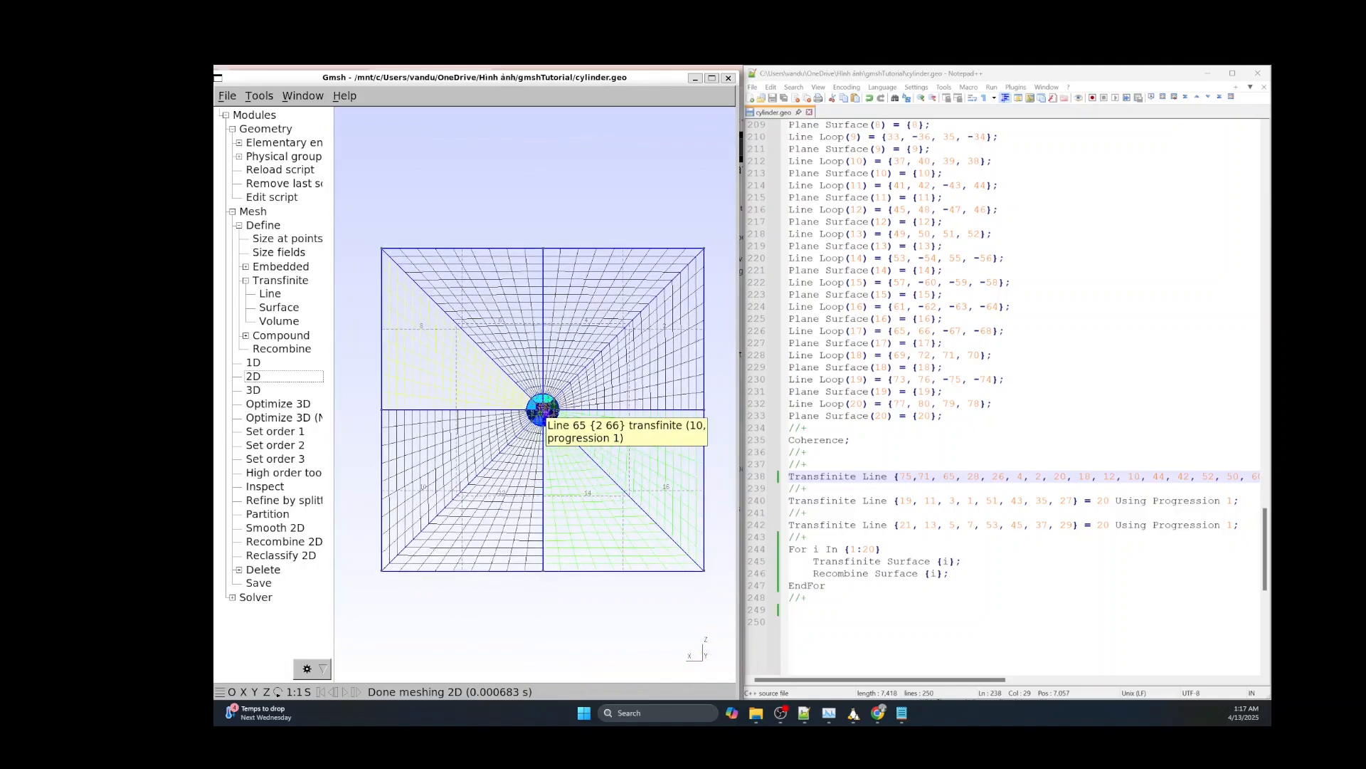
{"action": "scroll", "coordinate": [519, 417], "scroll_direction": "up", "scroll_amount": 6}
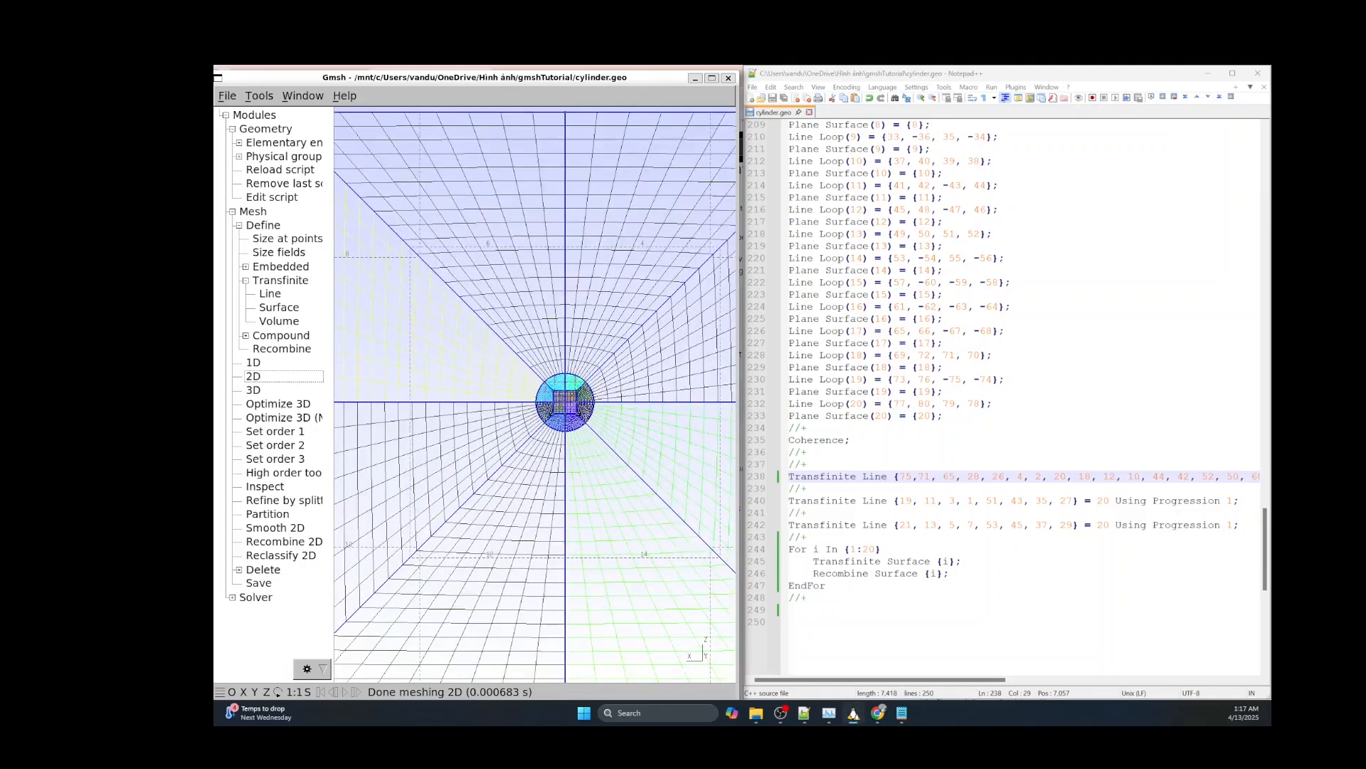
{"action": "scroll", "coordinate": [516, 418], "scroll_direction": "up", "scroll_amount": 2}
{"action": "scroll", "coordinate": [535, 395], "scroll_direction": "down", "scroll_amount": 2}
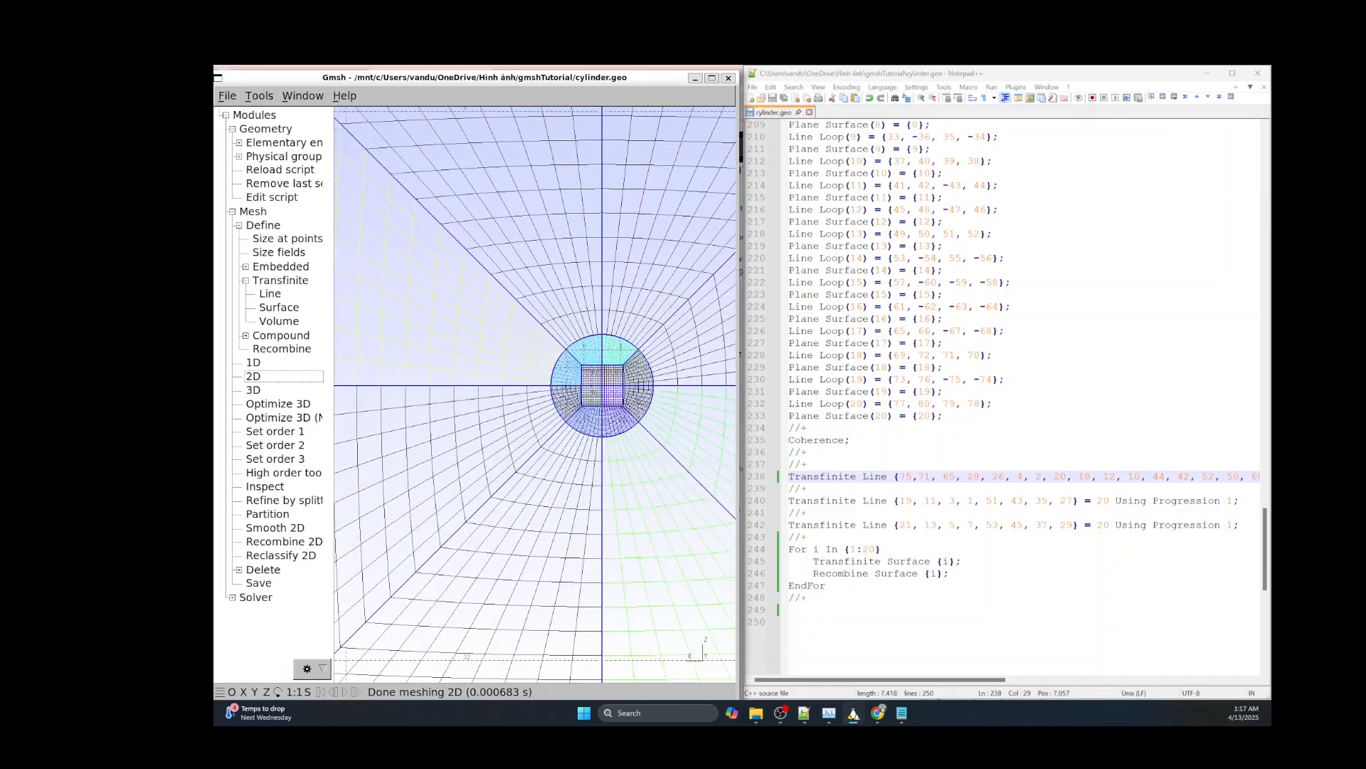
{"action": "scroll", "coordinate": [520, 411], "scroll_direction": "down", "scroll_amount": 5}
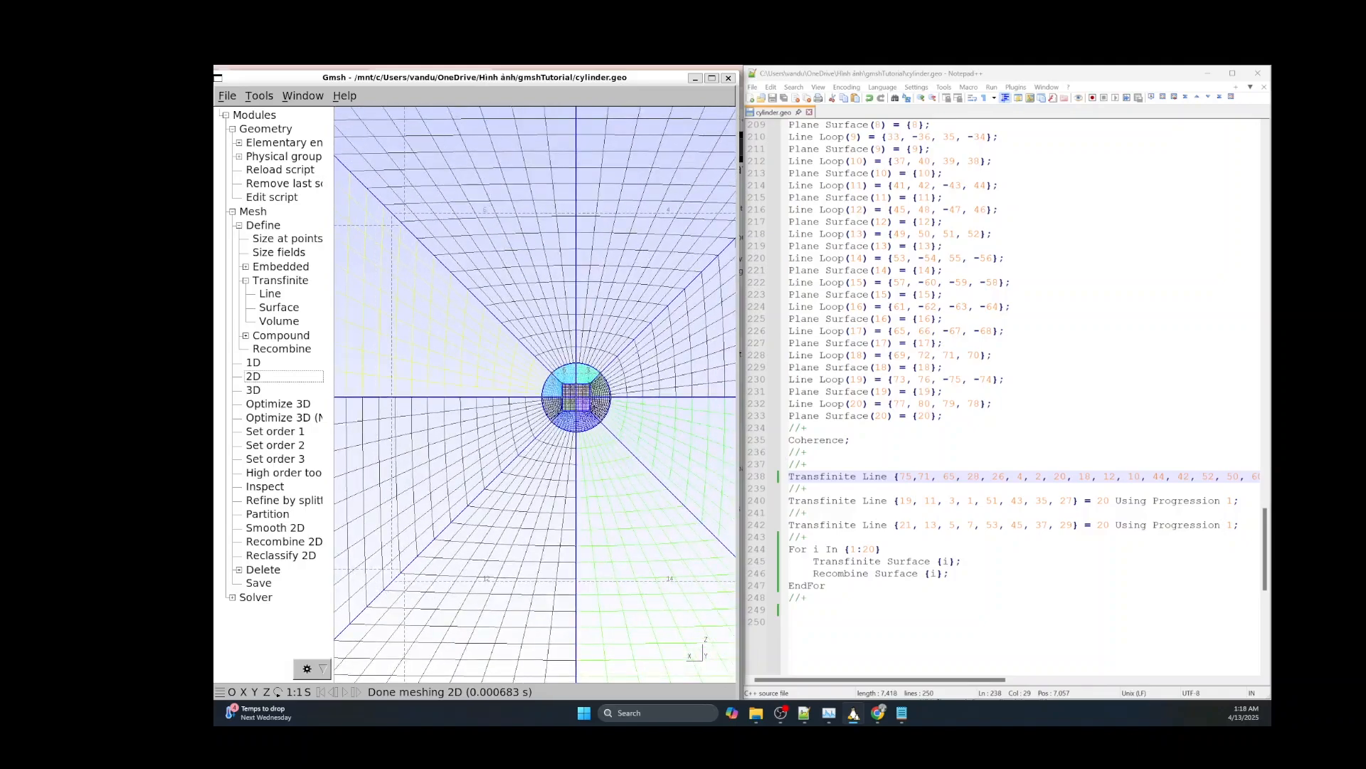
{"action": "scroll", "coordinate": [520, 411], "scroll_direction": "up", "scroll_amount": 6}
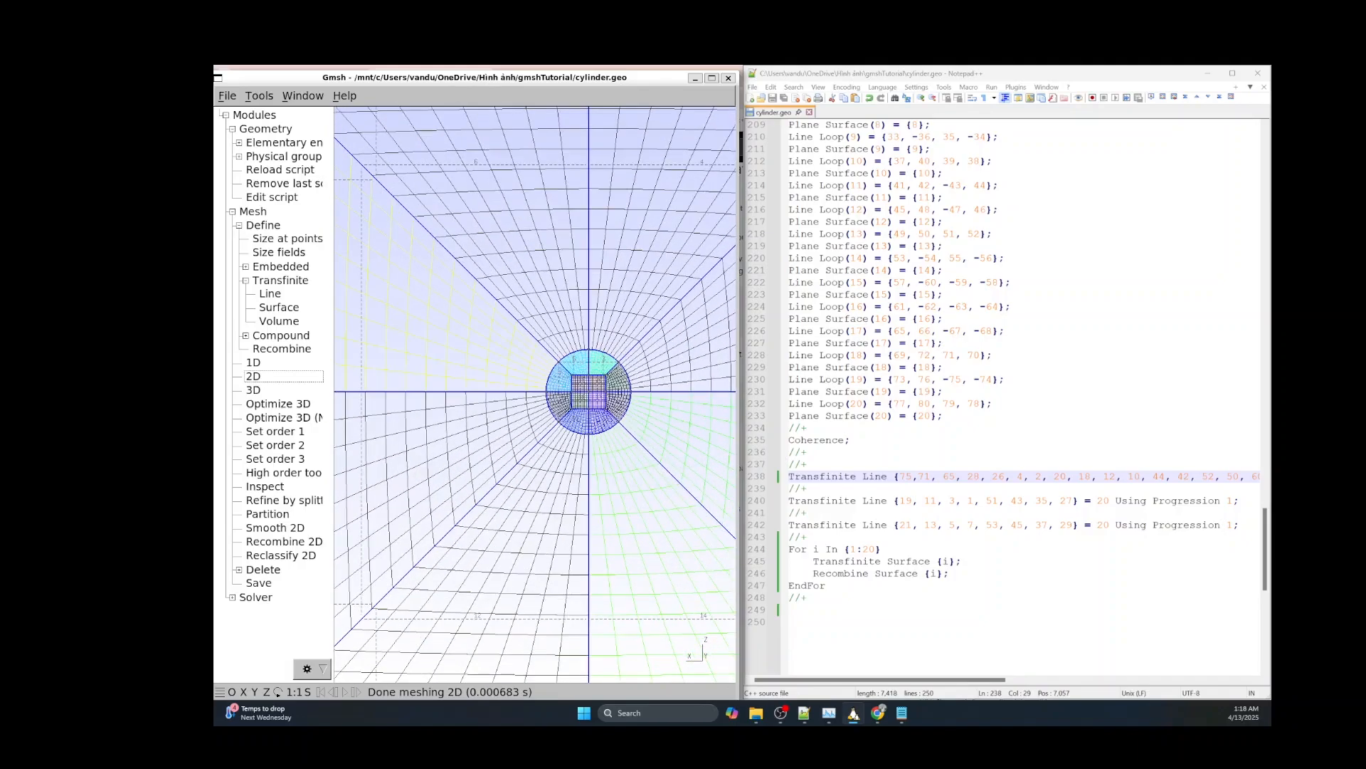
{"action": "scroll", "coordinate": [379, 395], "scroll_direction": "up", "scroll_amount": 6}
{"action": "scroll", "coordinate": [379, 395], "scroll_direction": "down", "scroll_amount": 14}
{"action": "scroll", "coordinate": [374, 395], "scroll_direction": "down", "scroll_amount": 4}
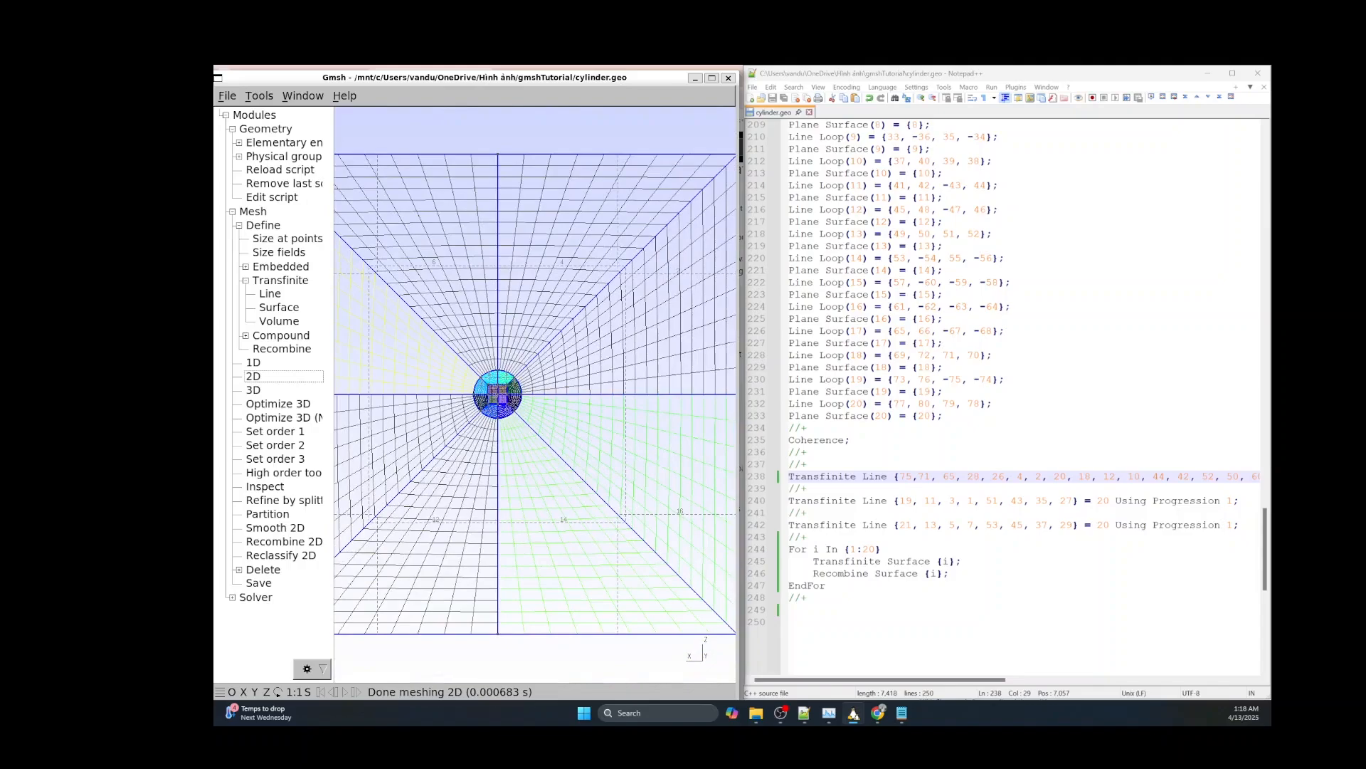
{"action": "scroll", "coordinate": [370, 394], "scroll_direction": "down", "scroll_amount": 1}
{"action": "scroll", "coordinate": [403, 392], "scroll_direction": "down", "scroll_amount": 3}
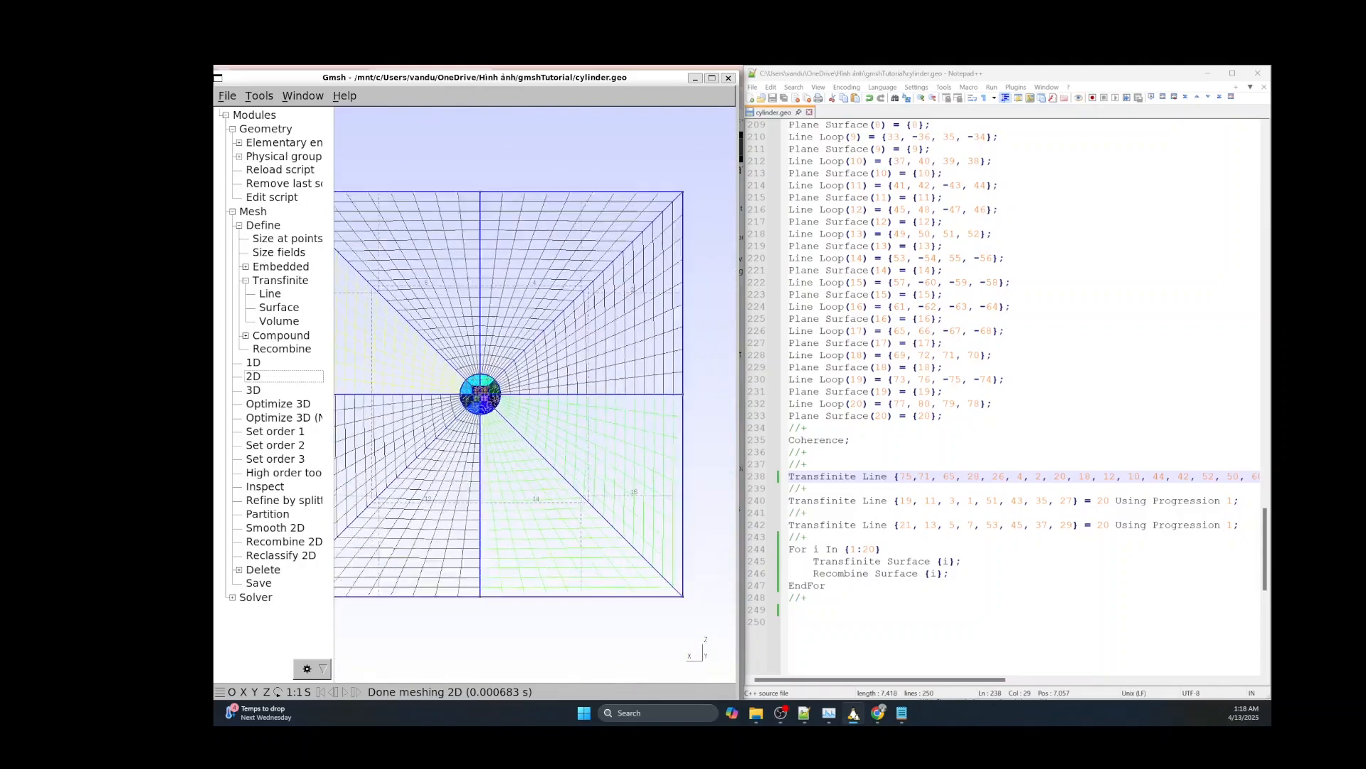
{"action": "scroll", "coordinate": [403, 391], "scroll_direction": "up", "scroll_amount": 4}
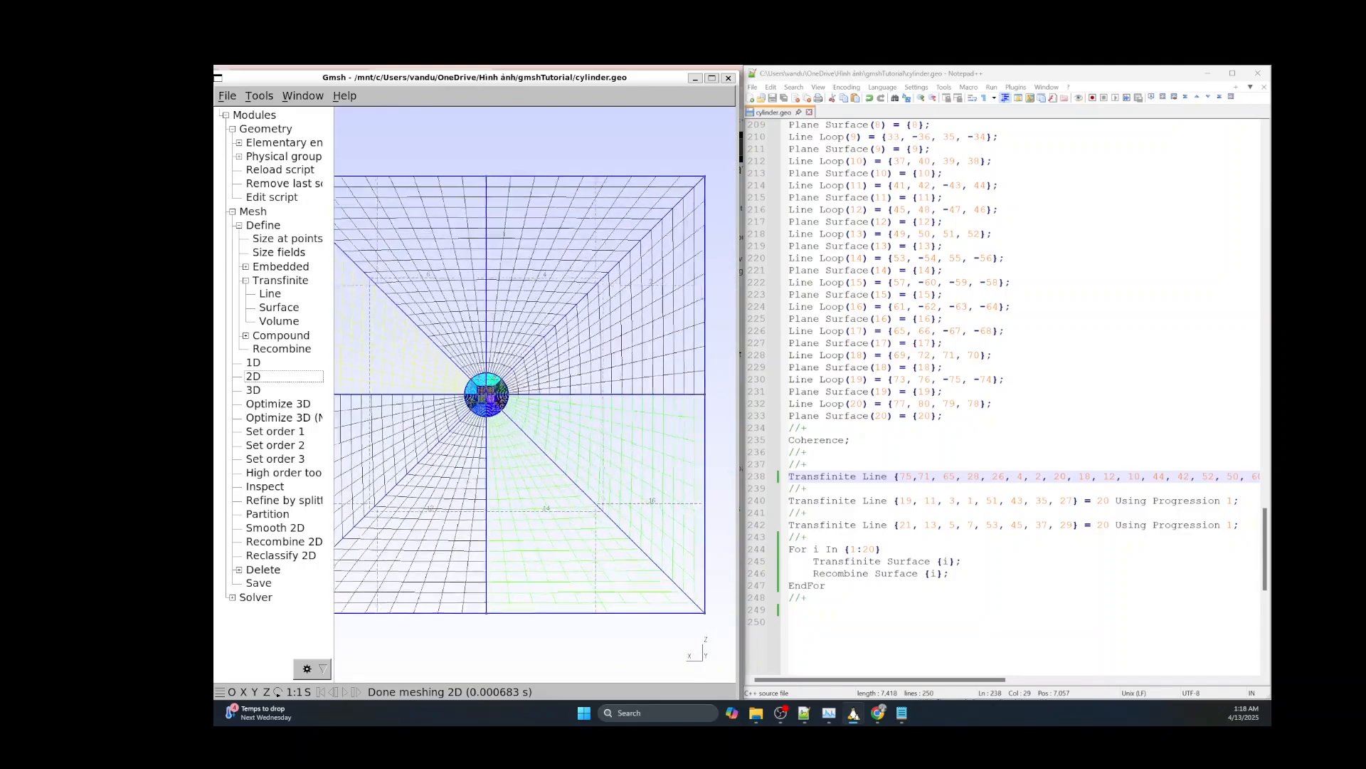
{"action": "scroll", "coordinate": [402, 389], "scroll_direction": "up", "scroll_amount": 4}
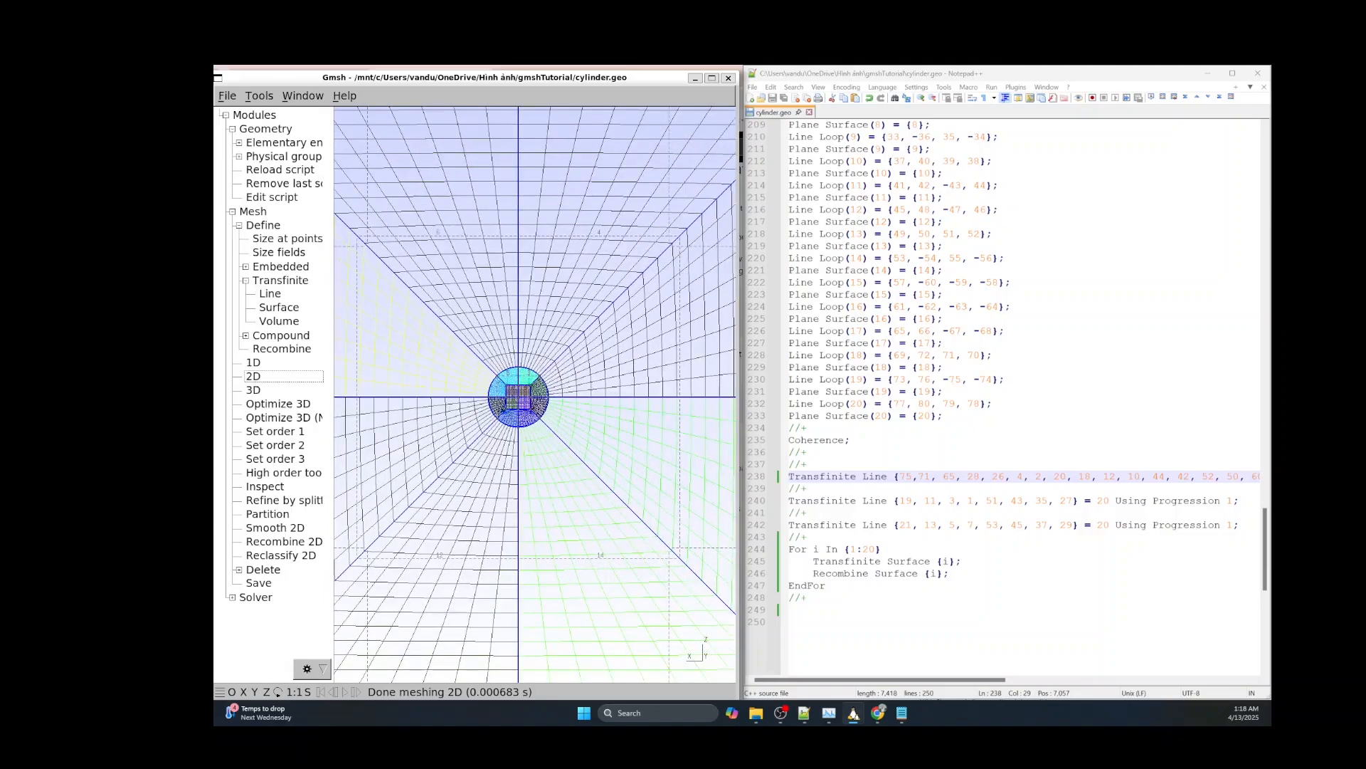
{"action": "scroll", "coordinate": [519, 408], "scroll_direction": "down", "scroll_amount": 2}
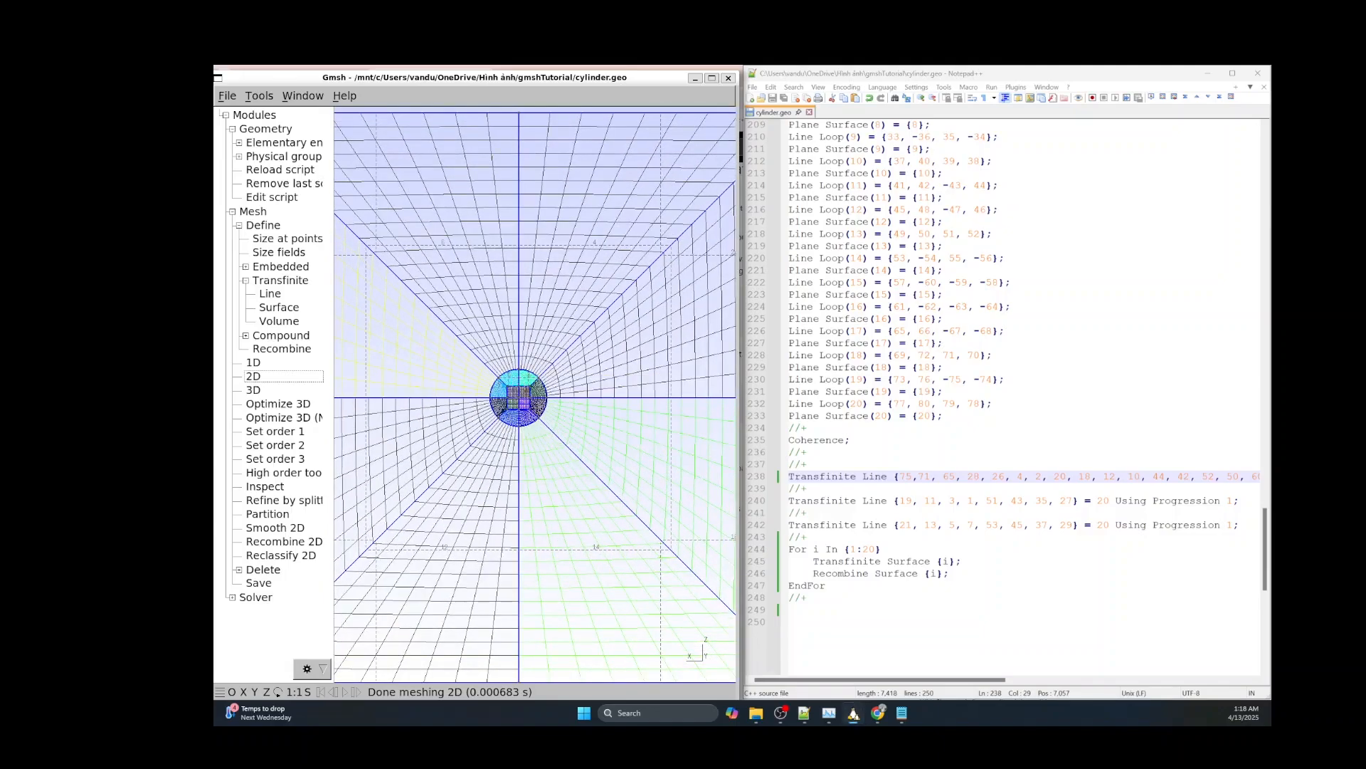
Set the progression to 1.2 in both 20-point Transfinite Line statements and save cylinder.geo.
{"action": "left_click", "coordinate": [1232, 525]}
{"action": "type", "text": ".2"}
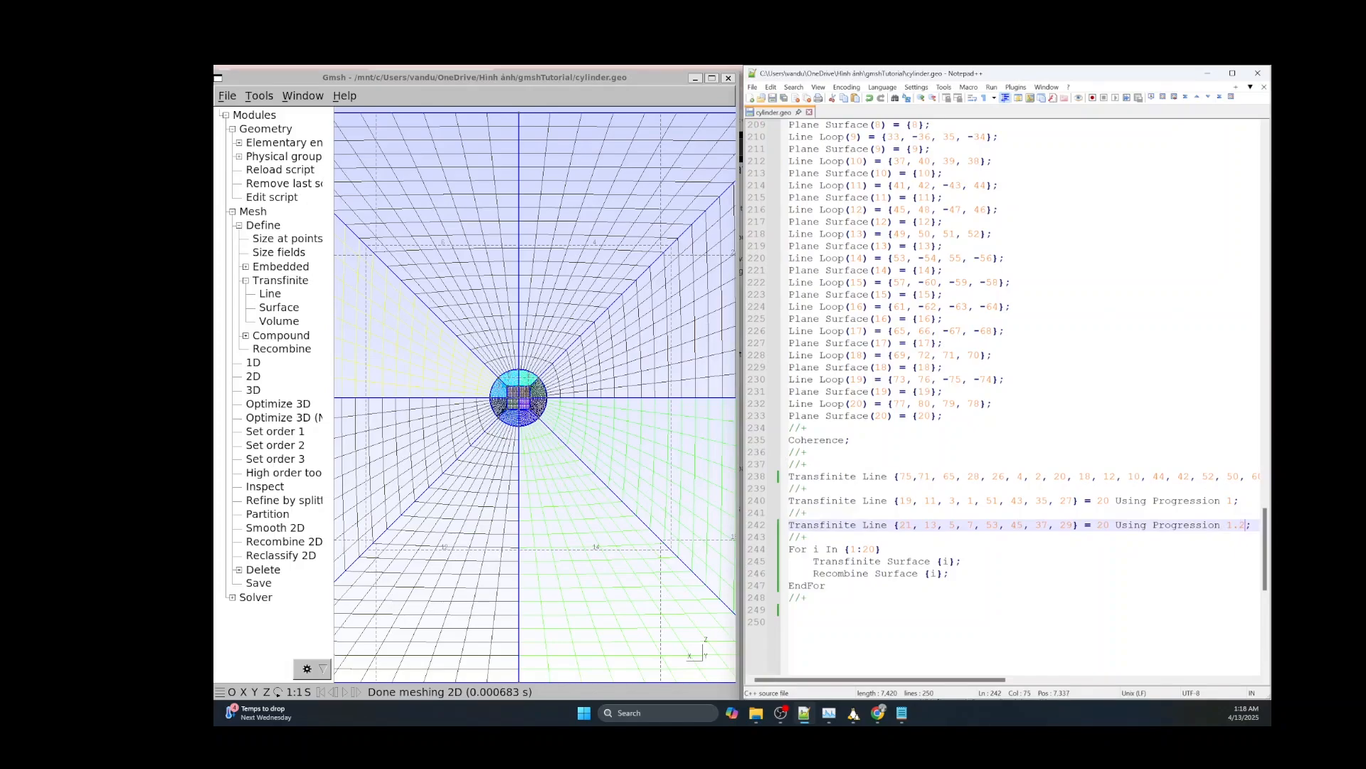
{"action": "left_click", "coordinate": [1232, 500]}
{"action": "type", "text": ".2"}
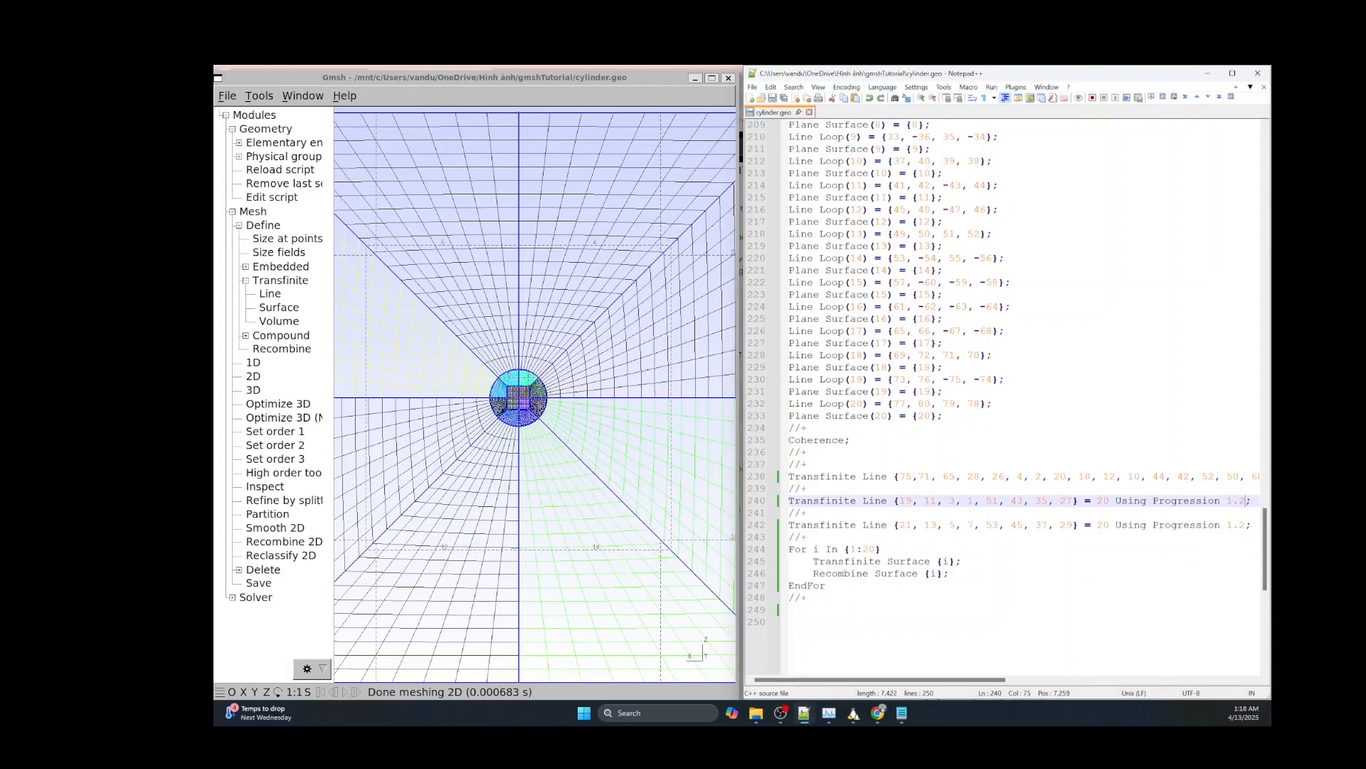
Return to Gmsh, reload the script, regenerate the 2D mesh and inspect the cell grading around the cylinder.
{"action": "key", "text": "alt+Tab"}
{"action": "key", "text": "0"}
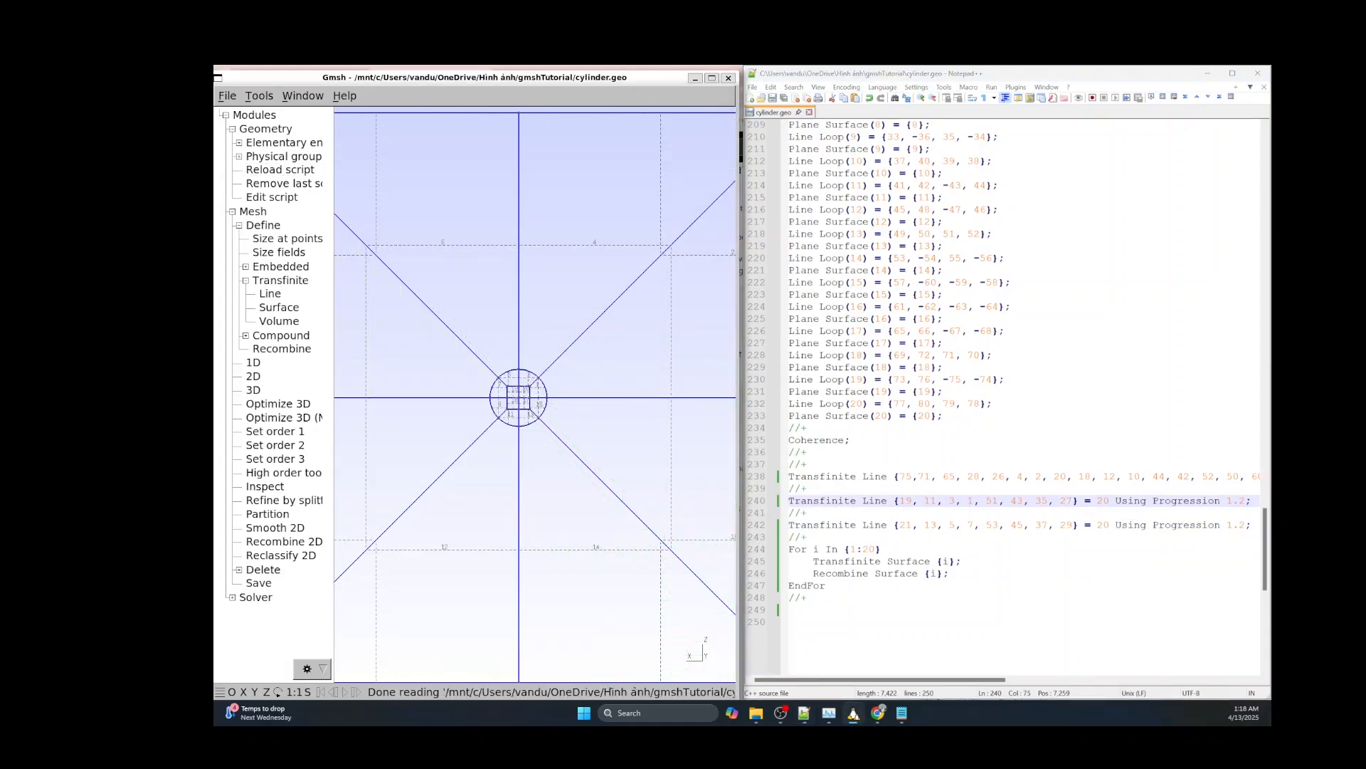
{"action": "left_click", "coordinate": [252, 376]}
{"action": "scroll", "coordinate": [588, 386], "scroll_direction": "up", "scroll_amount": 4}
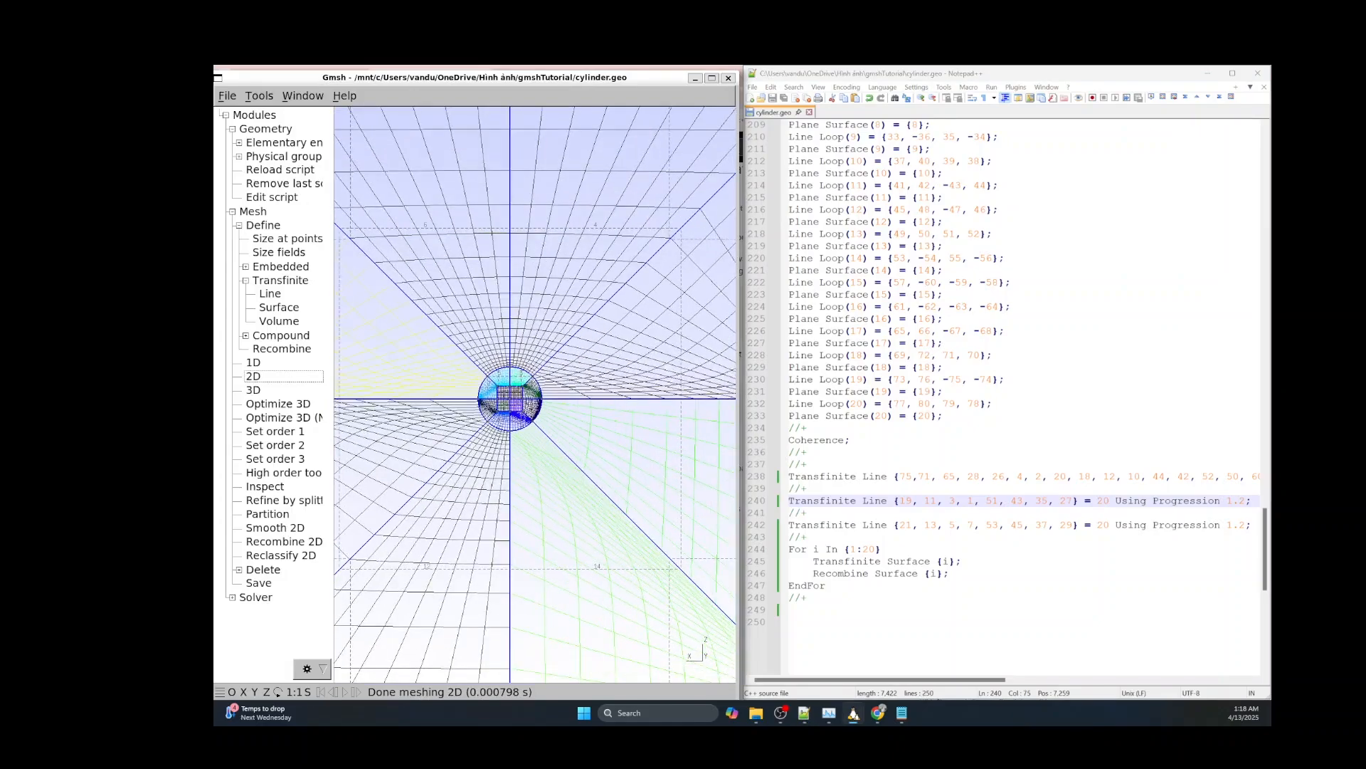
{"action": "scroll", "coordinate": [588, 386], "scroll_direction": "down", "scroll_amount": 20}
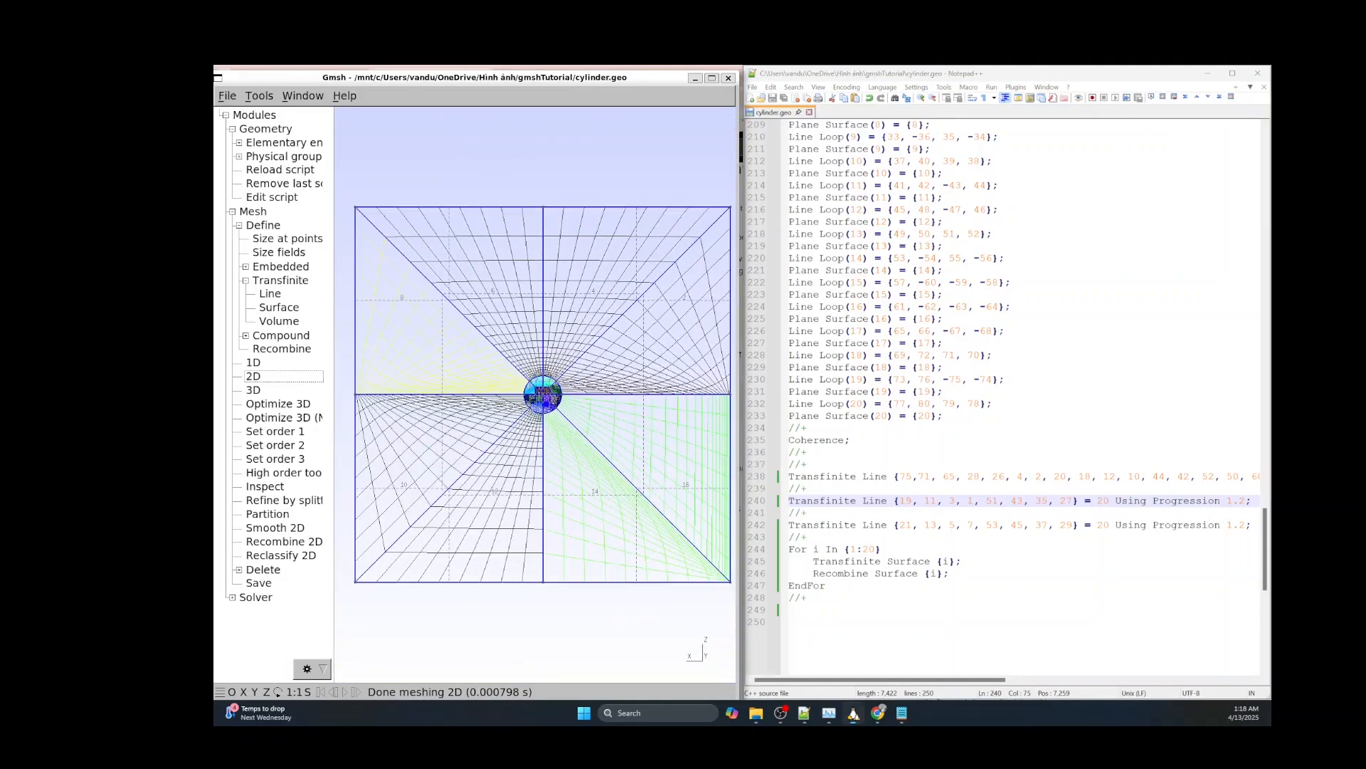
{"action": "scroll", "coordinate": [424, 393], "scroll_direction": "up", "scroll_amount": 4}
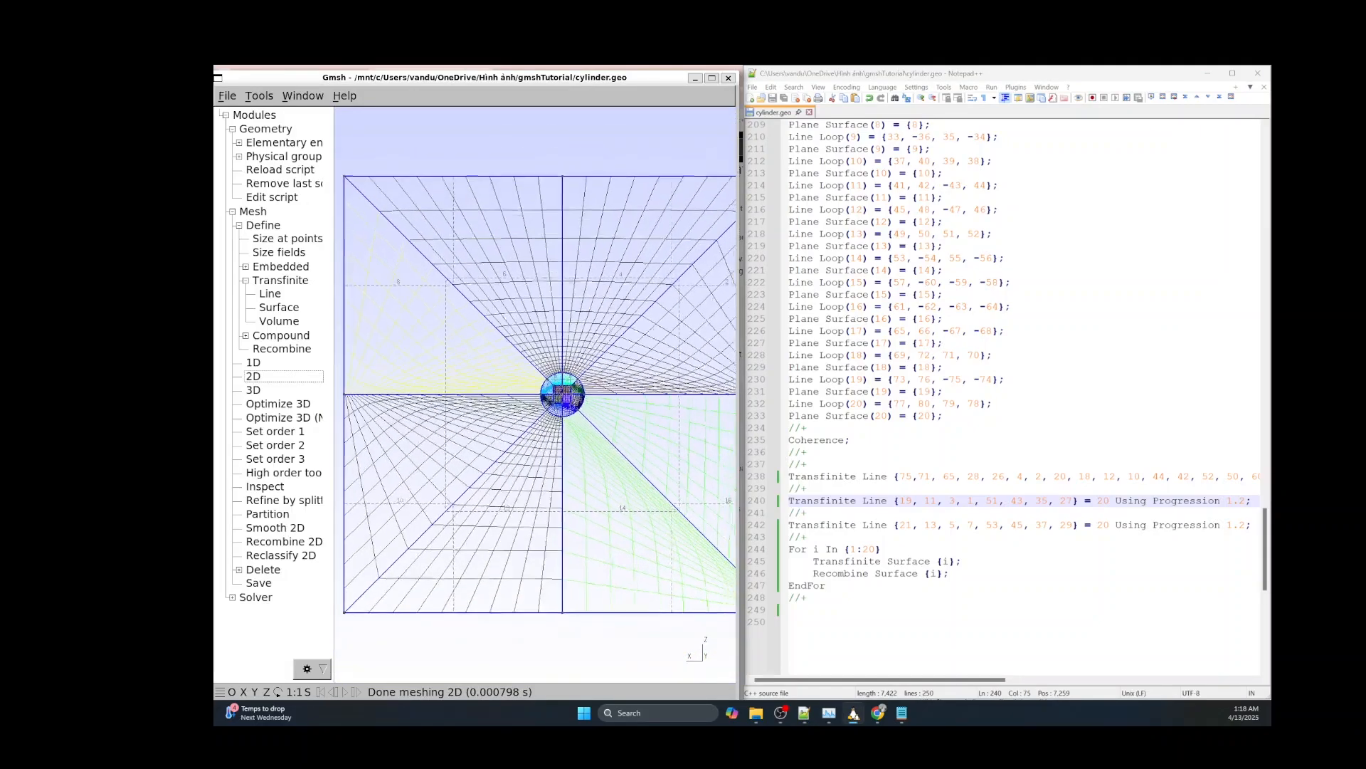
{"action": "scroll", "coordinate": [469, 379], "scroll_direction": "down", "scroll_amount": 1}
Turn on line labels in the geometry visibility options and close the options window.
{"action": "left_click", "coordinate": [259, 96]}
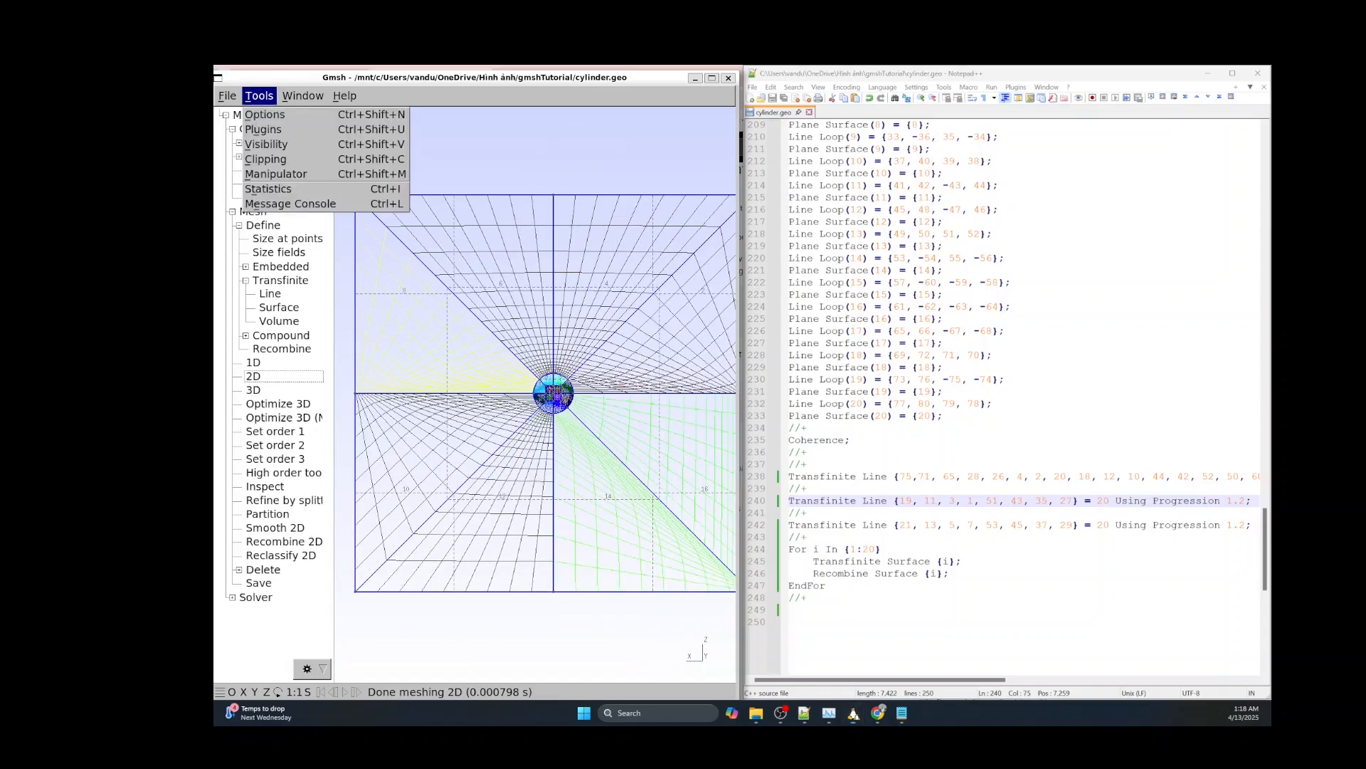
{"action": "left_click", "coordinate": [271, 114]}
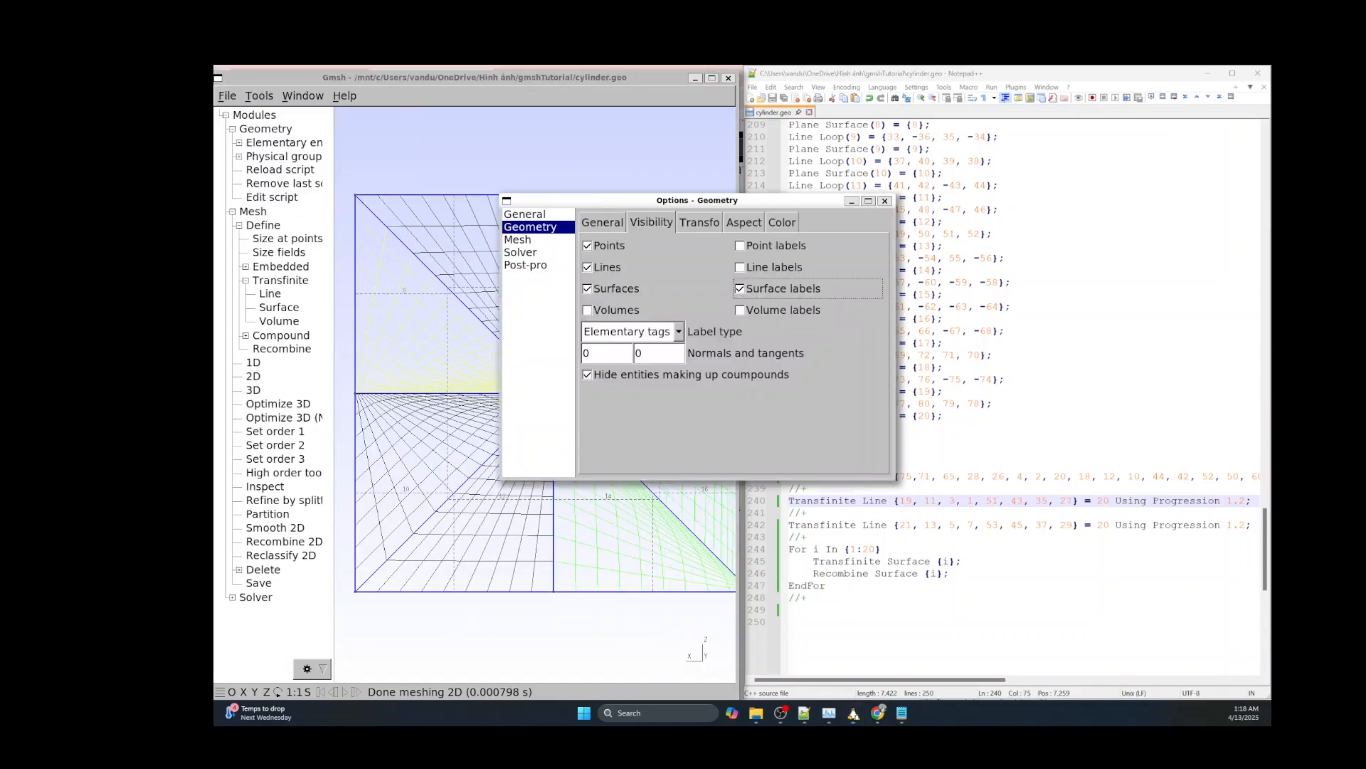
{"action": "left_click", "coordinate": [885, 200]}
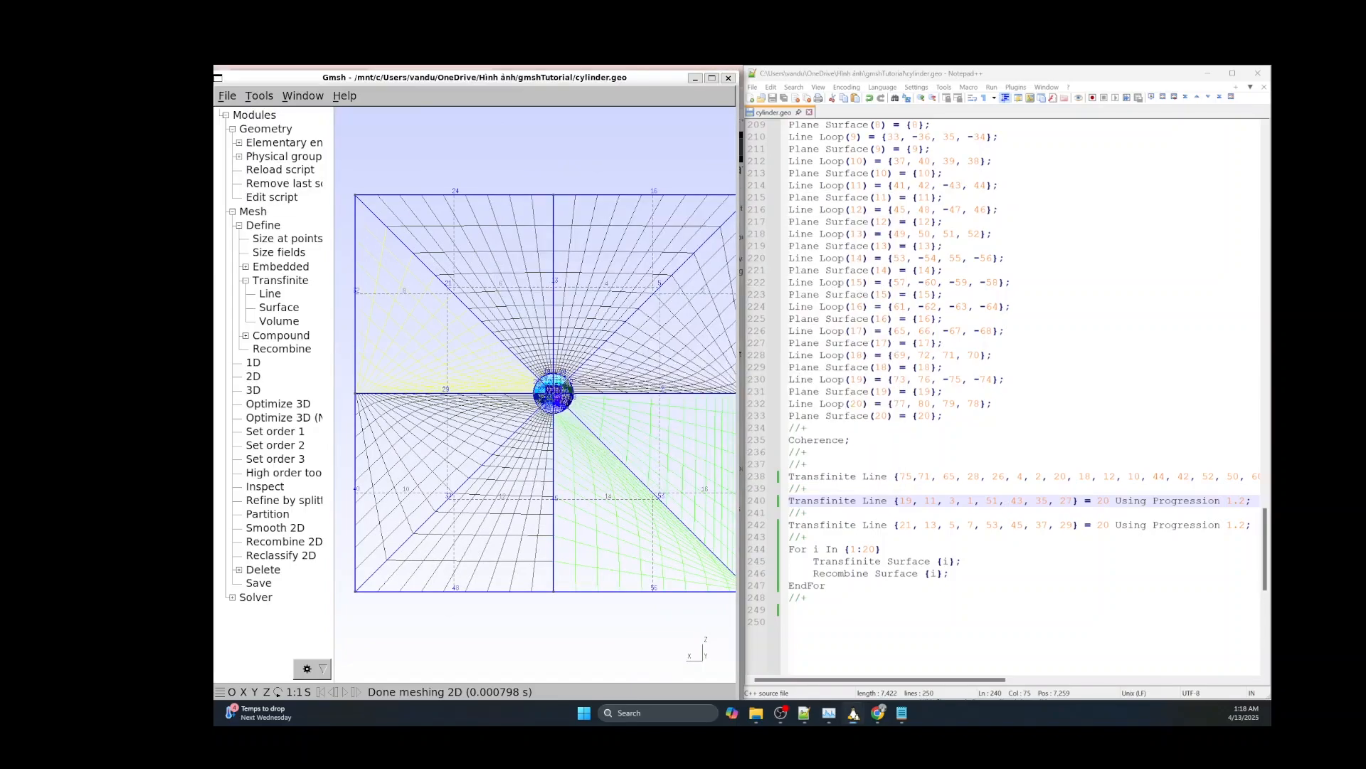
Negate lines 29 and 7 in the second 20-point Transfinite Line statement of cylinder.geo.
{"action": "scroll", "coordinate": [430, 393], "scroll_direction": "up", "scroll_amount": 1}
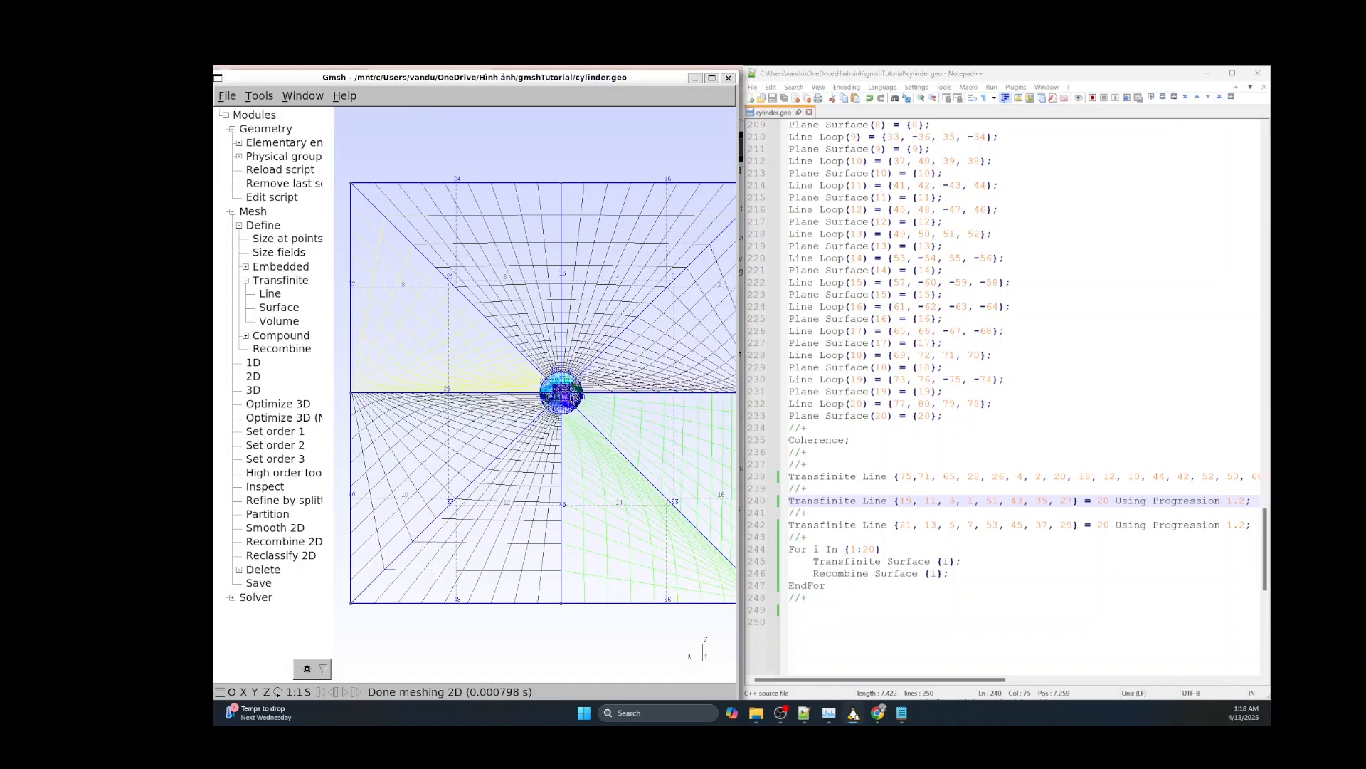
{"action": "left_click", "coordinate": [1059, 525]}
{"action": "type", "text": "-"}
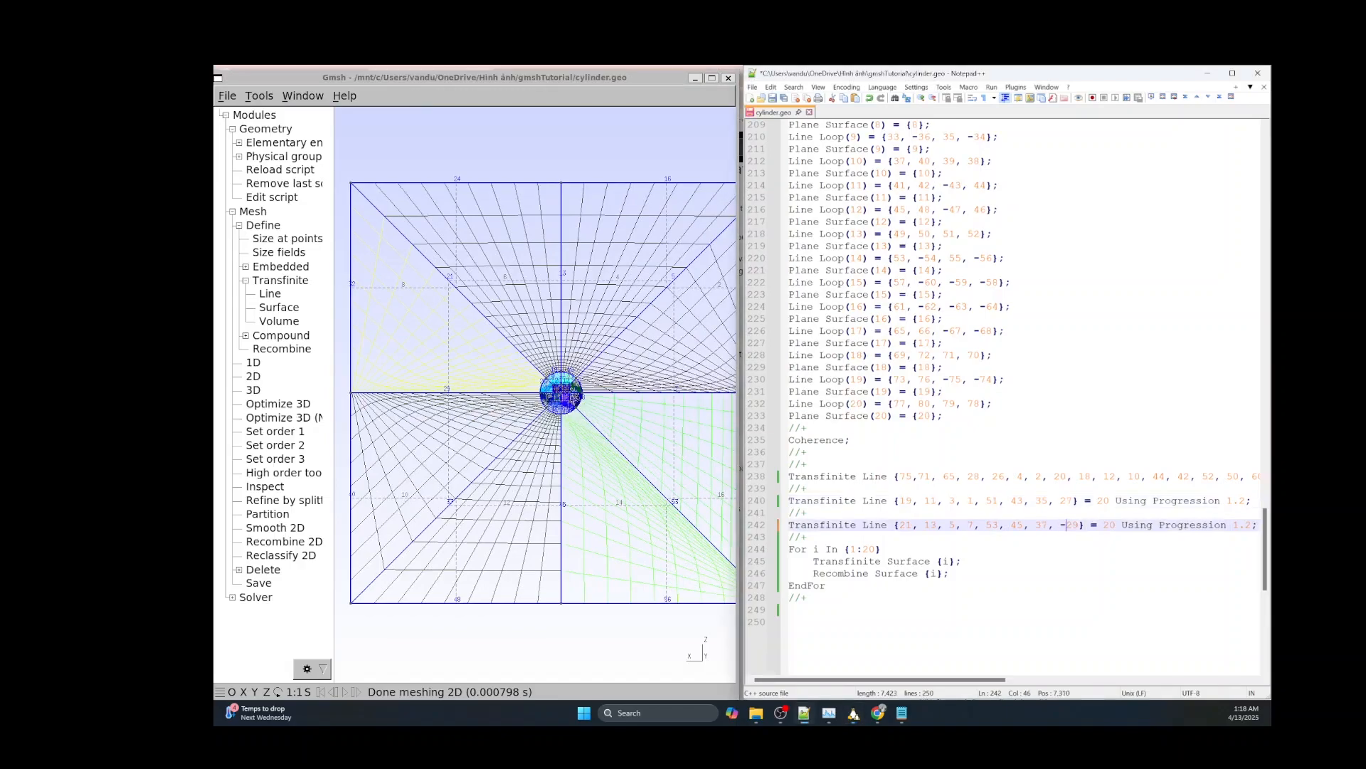
{"action": "scroll", "coordinate": [601, 381], "scroll_direction": "down", "scroll_amount": 1}
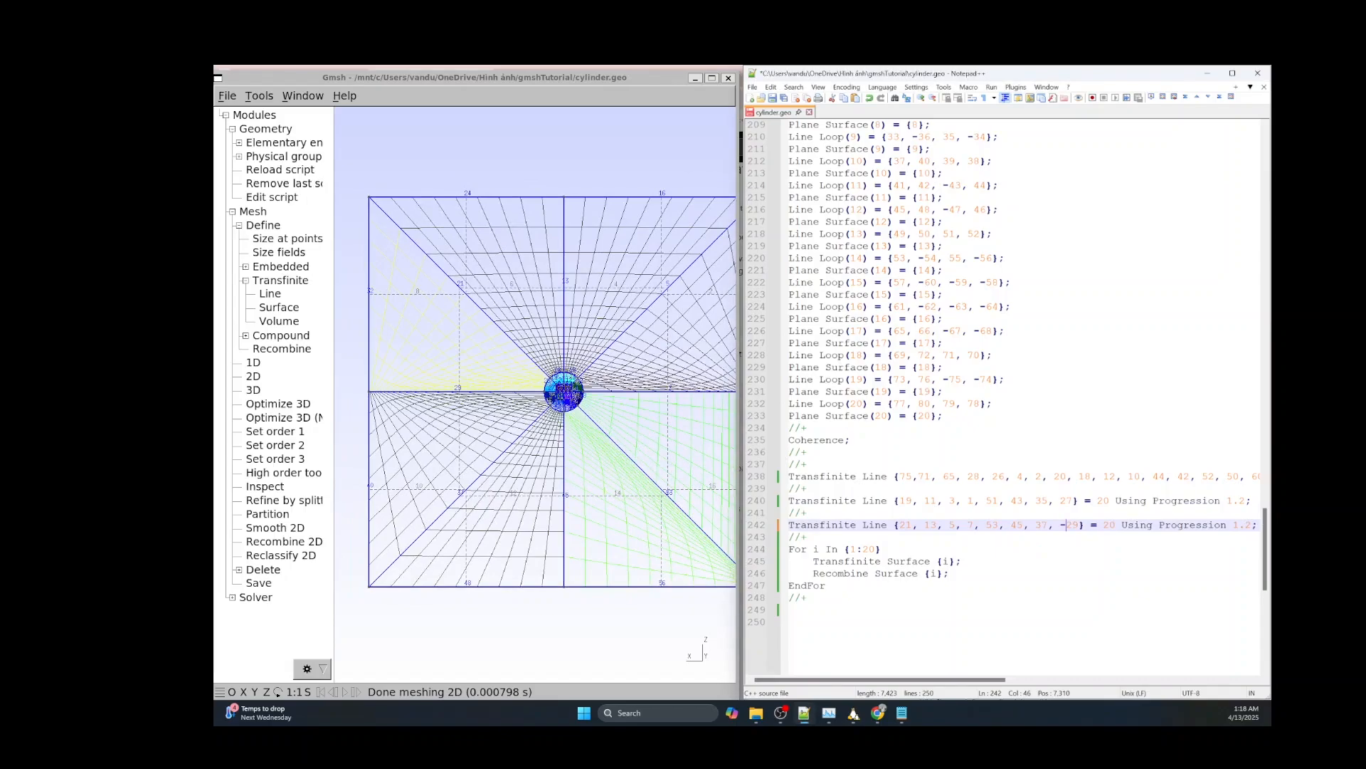
{"action": "type", "text": "-"}
{"action": "scroll", "coordinate": [583, 436], "scroll_direction": "down", "scroll_amount": 2}
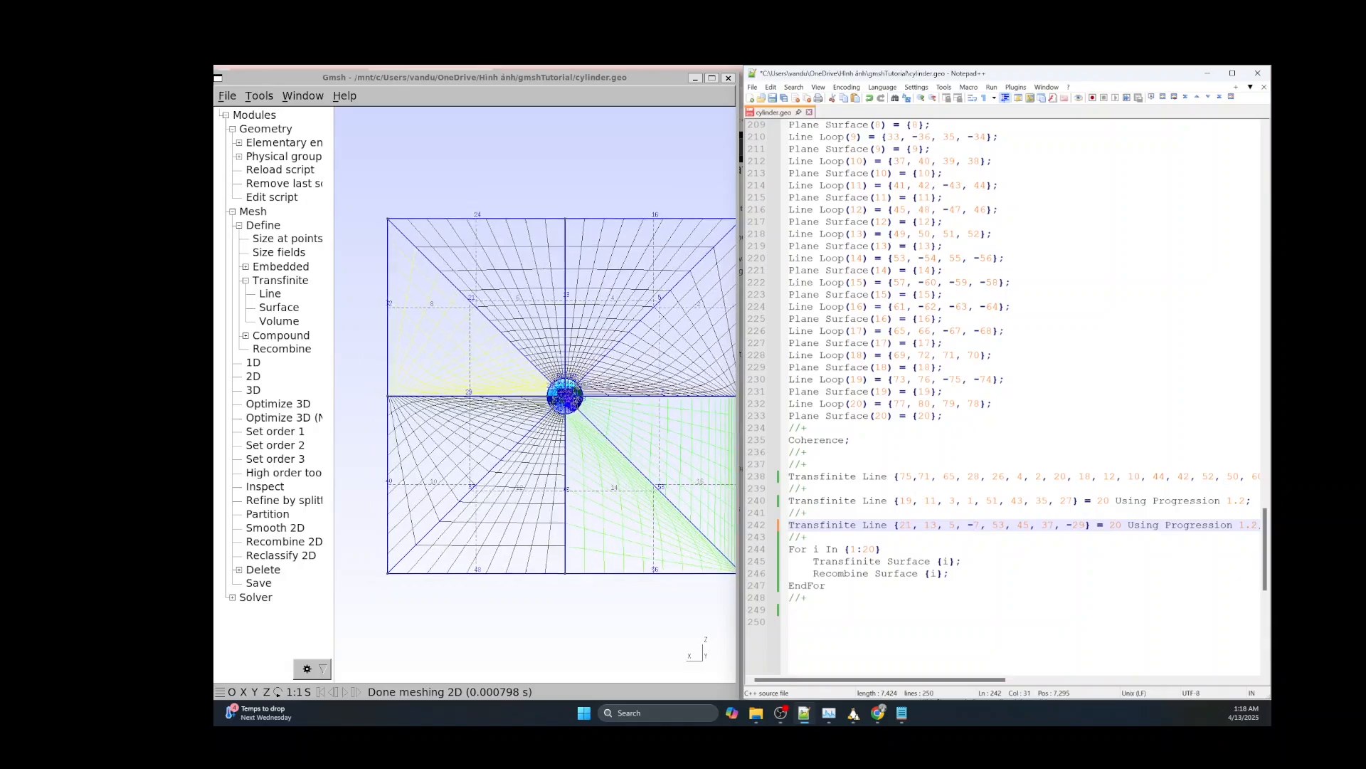
Negate line 53 in the second 20-point Transfinite Line statement.
{"action": "scroll", "coordinate": [574, 439], "scroll_direction": "up", "scroll_amount": 1}
{"action": "scroll", "coordinate": [571, 434], "scroll_direction": "up", "scroll_amount": 1}
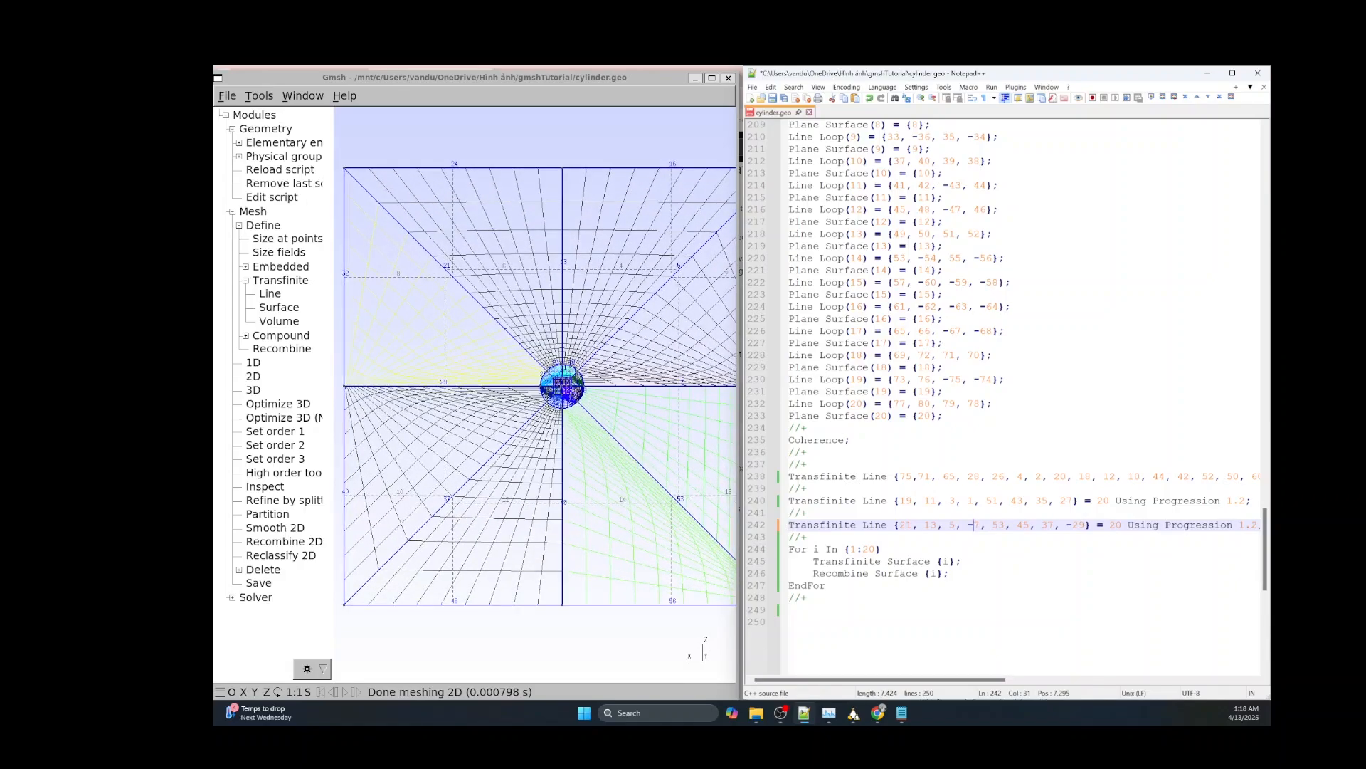
{"action": "scroll", "coordinate": [563, 386], "scroll_direction": "down", "scroll_amount": 1}
{"action": "scroll", "coordinate": [658, 491], "scroll_direction": "up", "scroll_amount": 2}
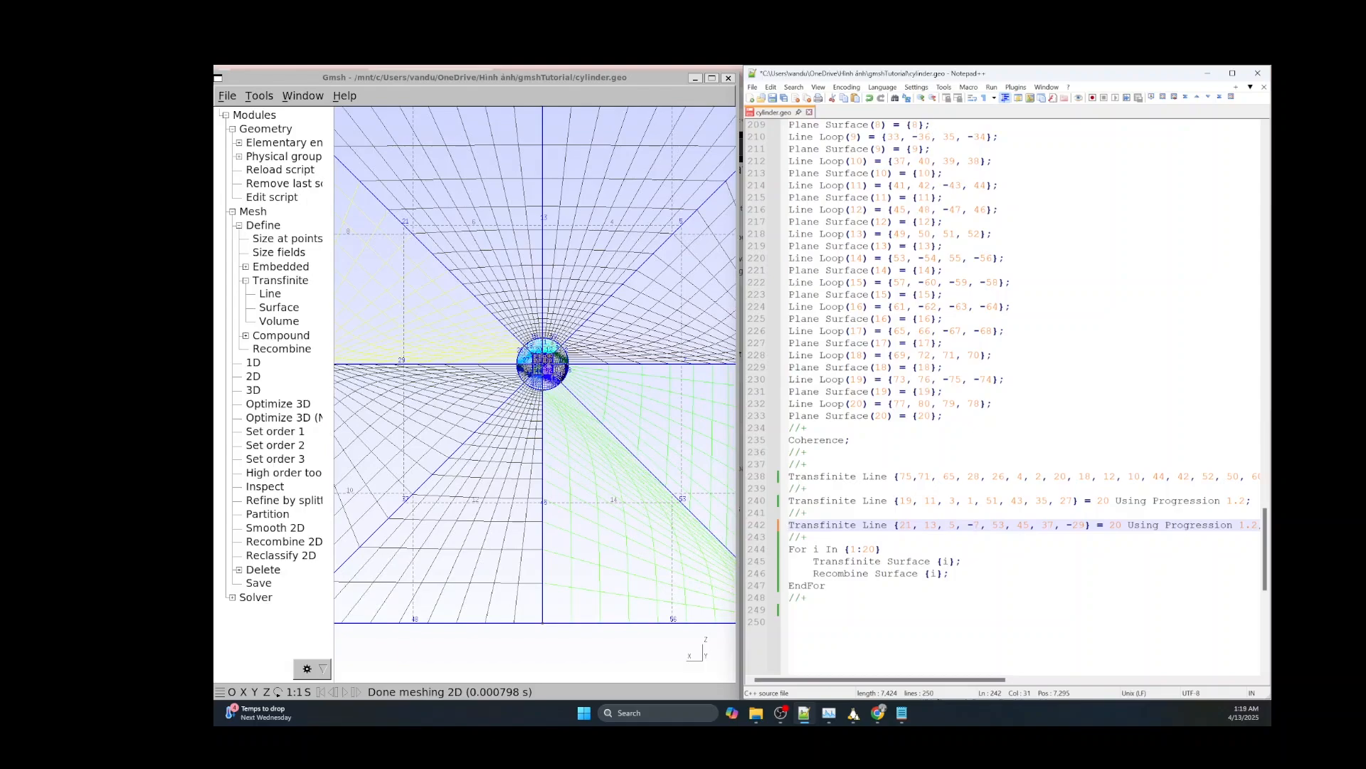
{"action": "scroll", "coordinate": [684, 494], "scroll_direction": "down", "scroll_amount": 1}
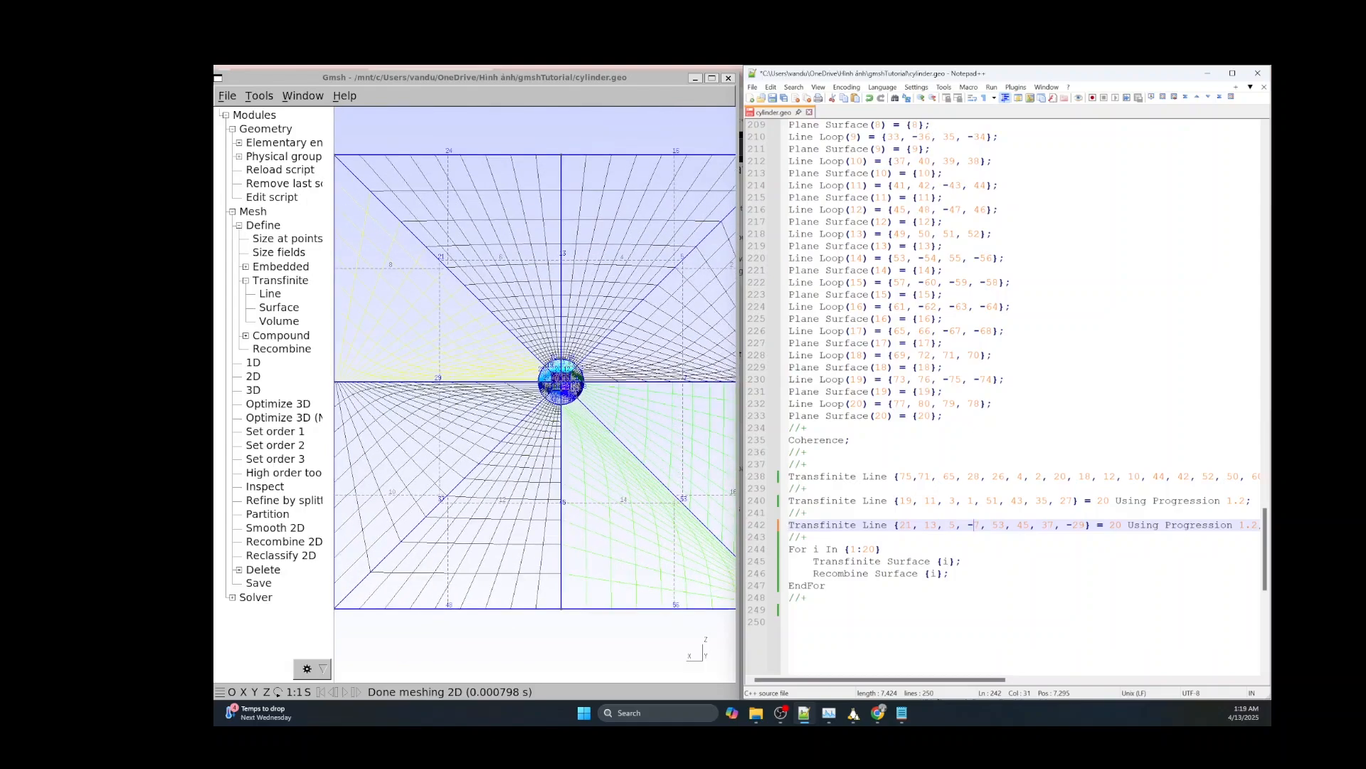
{"action": "type", "text": "-"}
Return to Gmsh, reload the script and regenerate the 2D mesh to check the outer block grading.
{"action": "scroll", "coordinate": [598, 285], "scroll_direction": "up", "scroll_amount": 4}
{"action": "scroll", "coordinate": [598, 285], "scroll_direction": "down", "scroll_amount": 4}
{"action": "scroll", "coordinate": [598, 292], "scroll_direction": "up", "scroll_amount": 8}
{"action": "scroll", "coordinate": [651, 370], "scroll_direction": "down", "scroll_amount": 6}
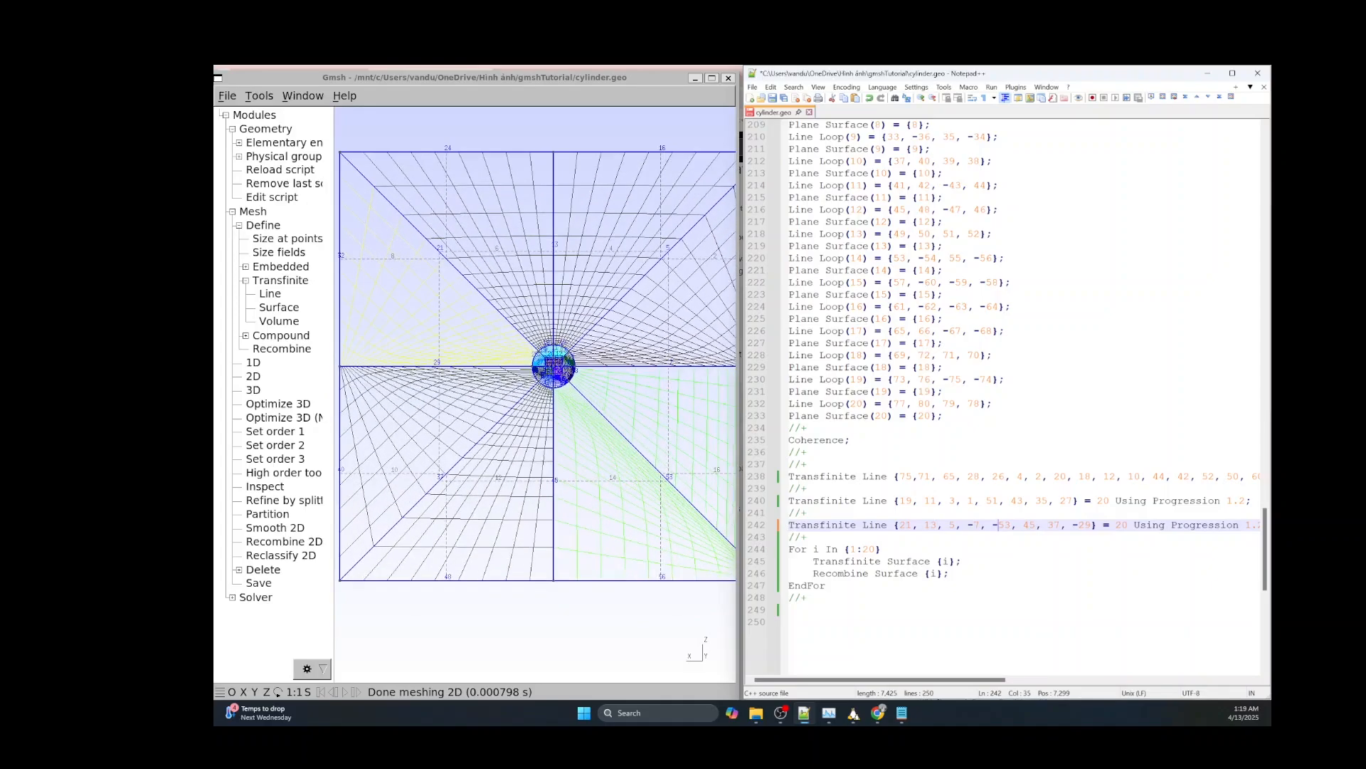
{"action": "left_click", "coordinate": [280, 170]}
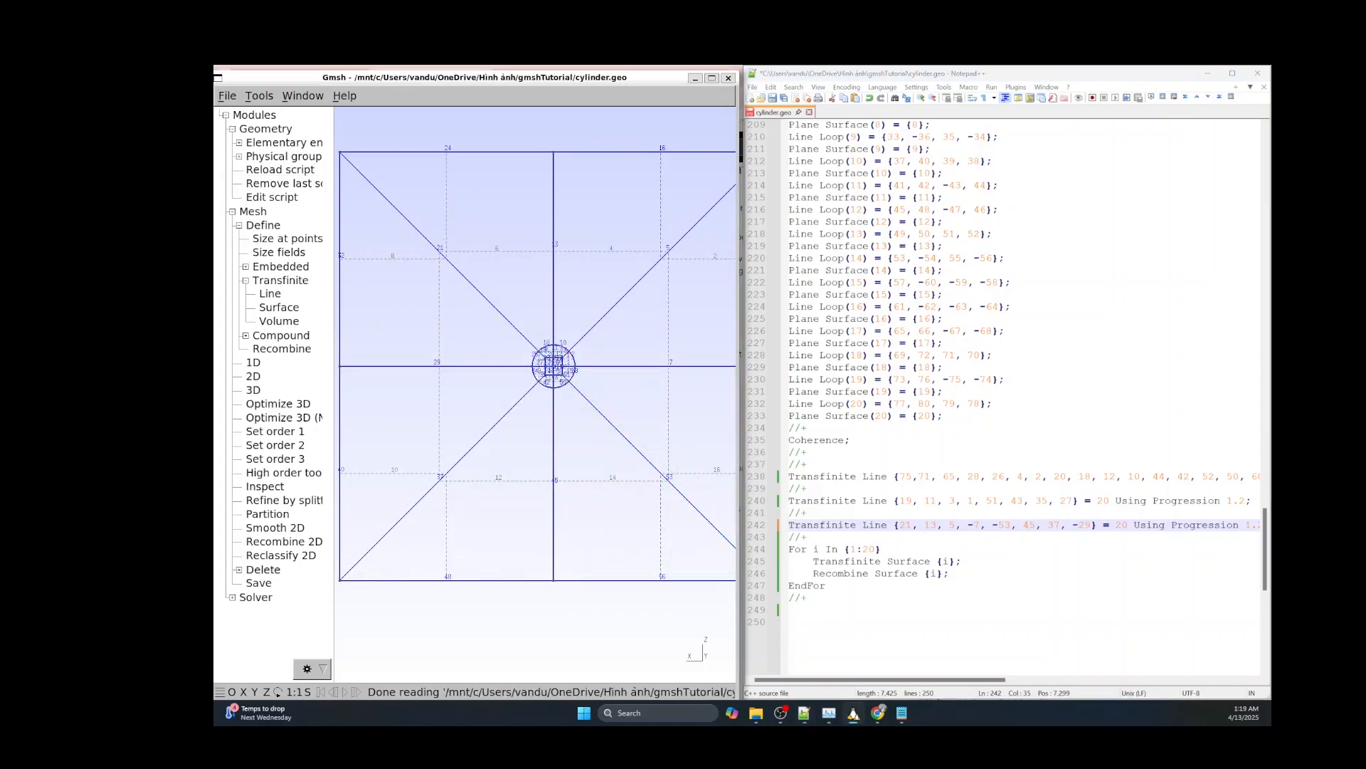
{"action": "left_click", "coordinate": [254, 376]}
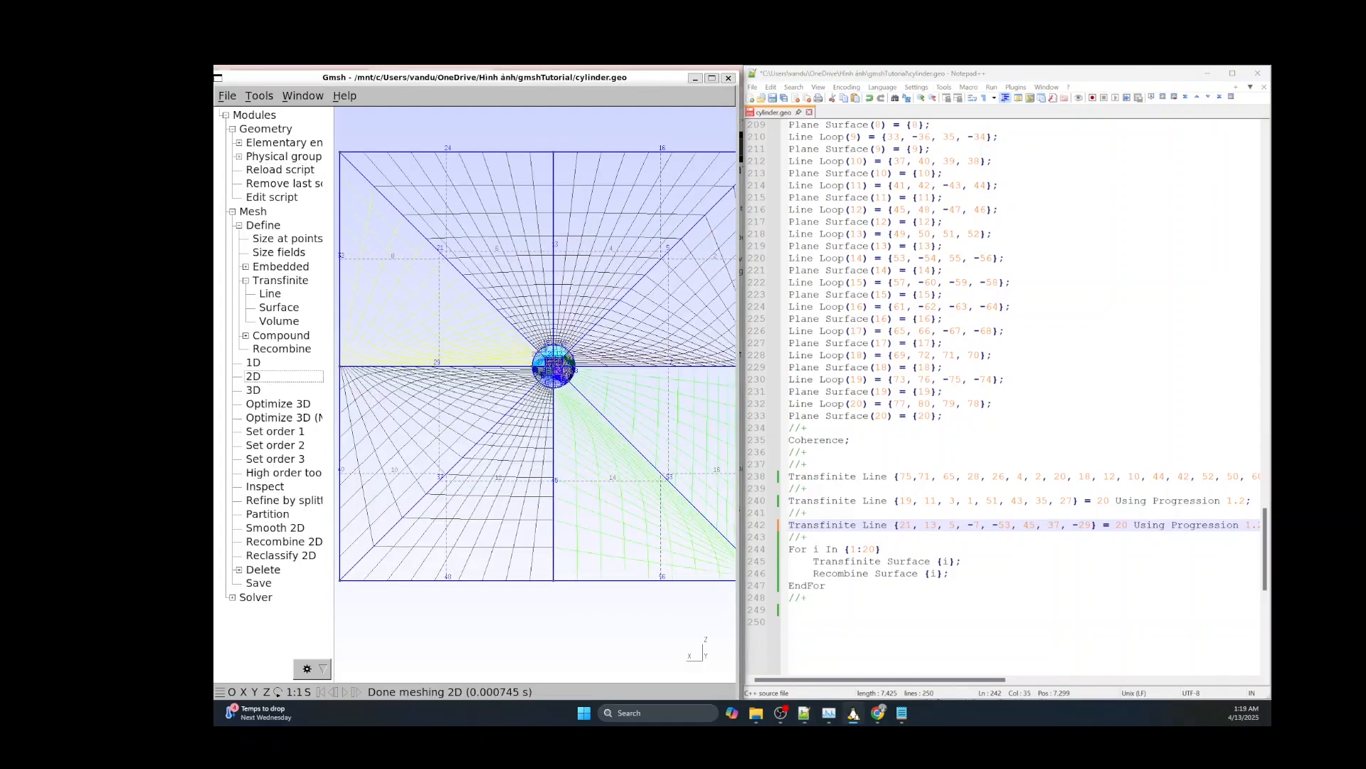
{"action": "key", "text": "2"}
{"action": "key", "text": "2"}
{"action": "key", "text": "2"}
{"action": "left_click", "coordinate": [1108, 476]}
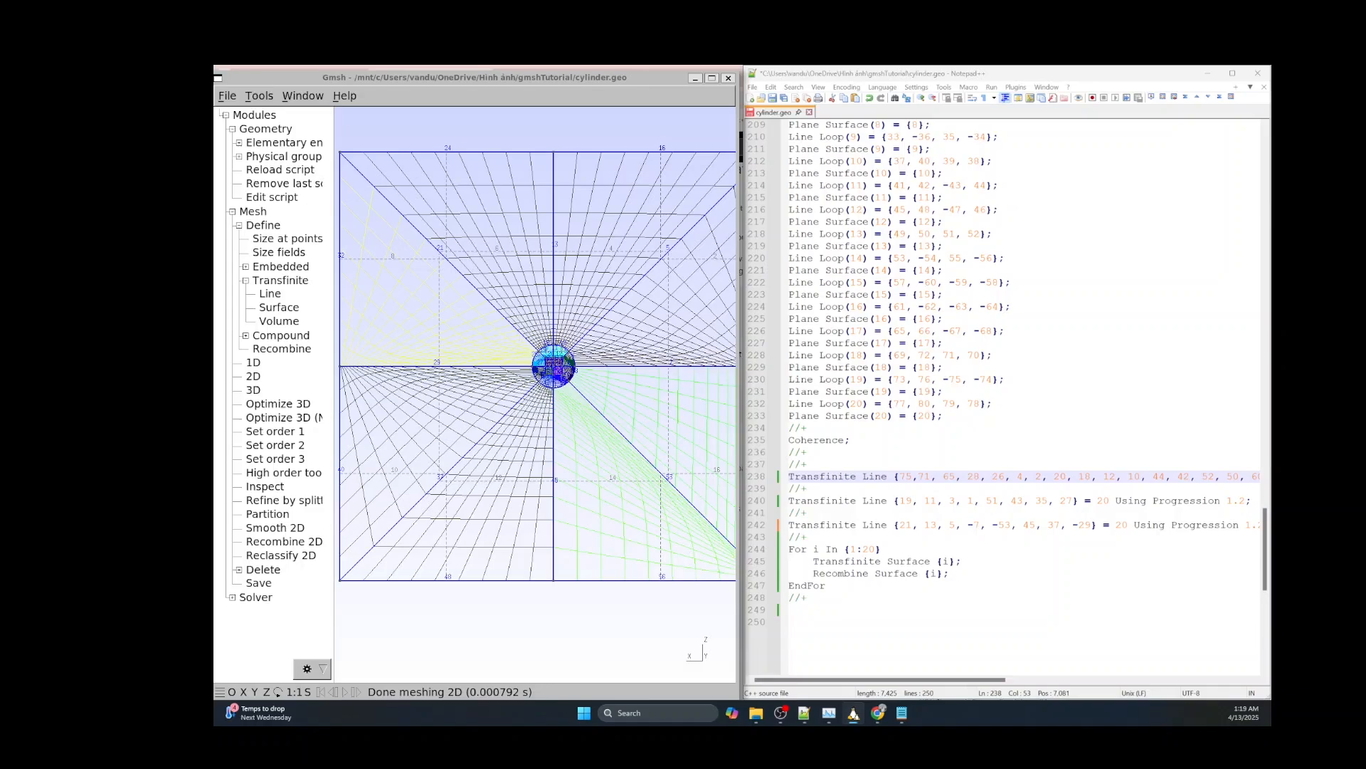
{"action": "mouse_move", "coordinate": [880, 678]}
{"action": "left_mouse_down"}
{"action": "mouse_move", "coordinate": [1084, 679]}
{"action": "mouse_move", "coordinate": [879, 679]}
{"action": "left_mouse_up"}
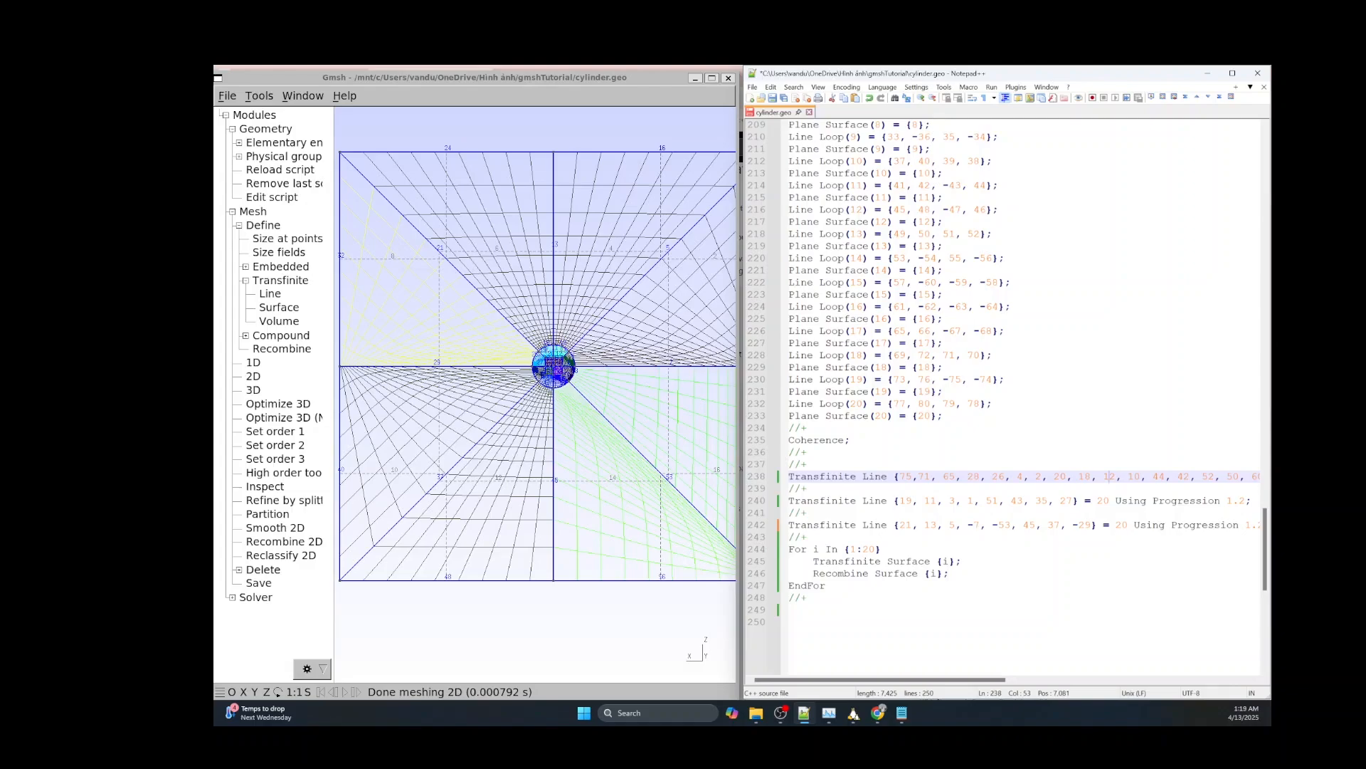
{"action": "key", "text": "0"}
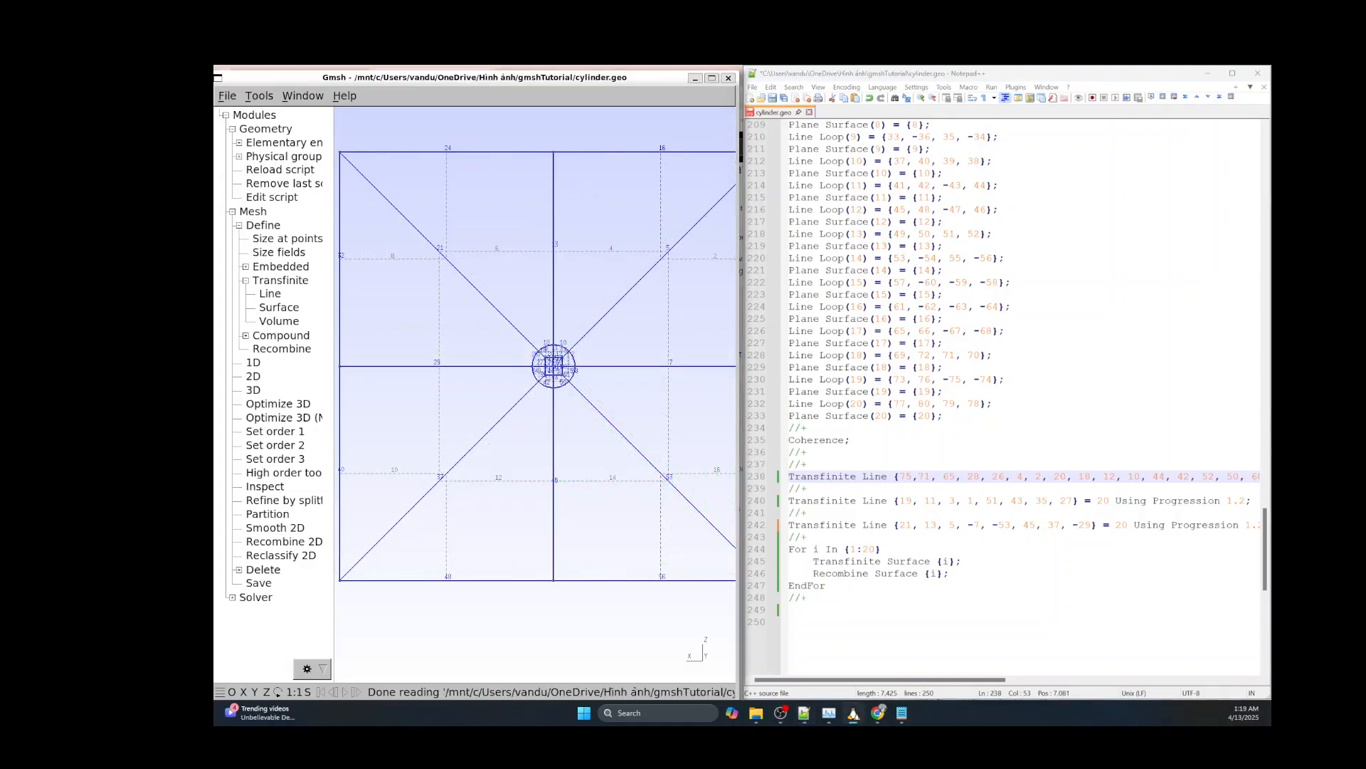
{"action": "key", "text": "2"}
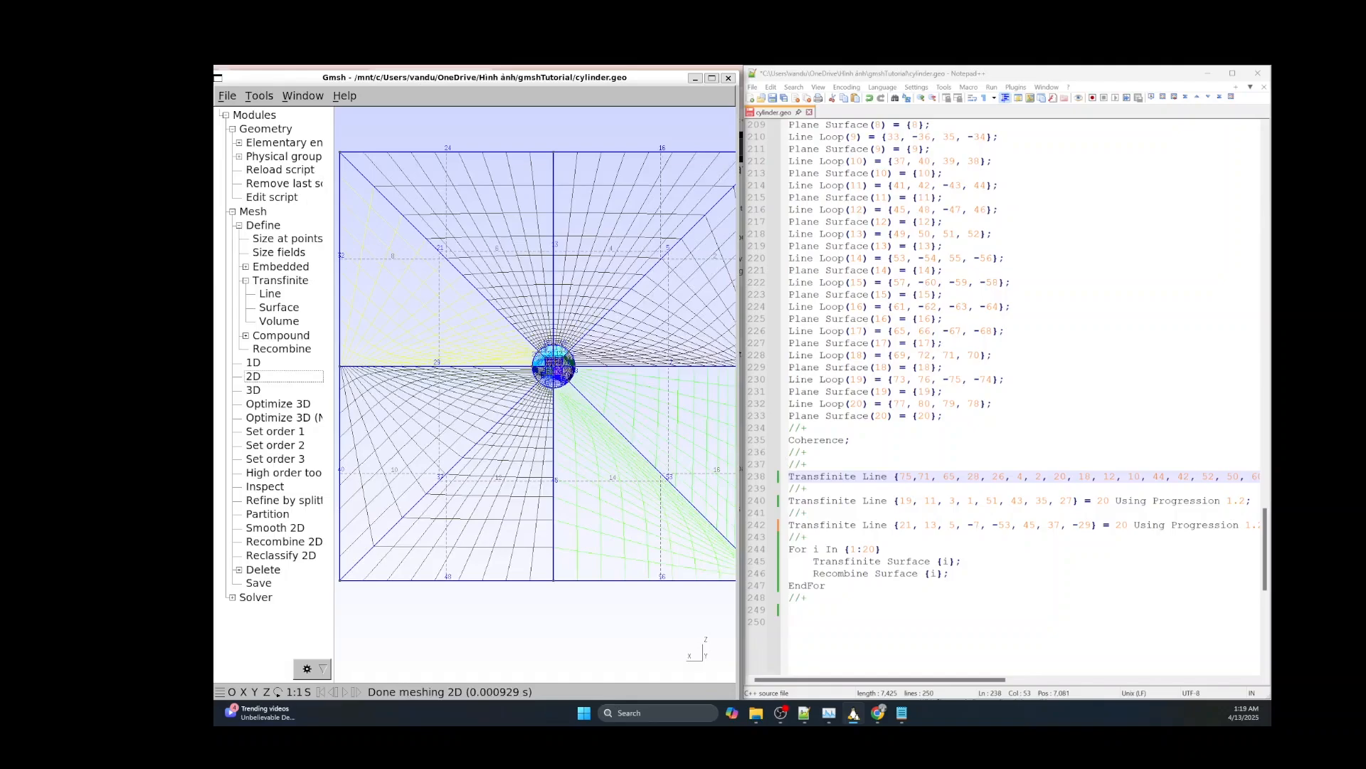
Remove the minus signs from lines 29 and 7 in the second 20-point Transfinite Line statement and save cylinder.geo.
{"action": "left_click", "coordinate": [1078, 524]}
{"action": "key", "text": "BackSpace"}
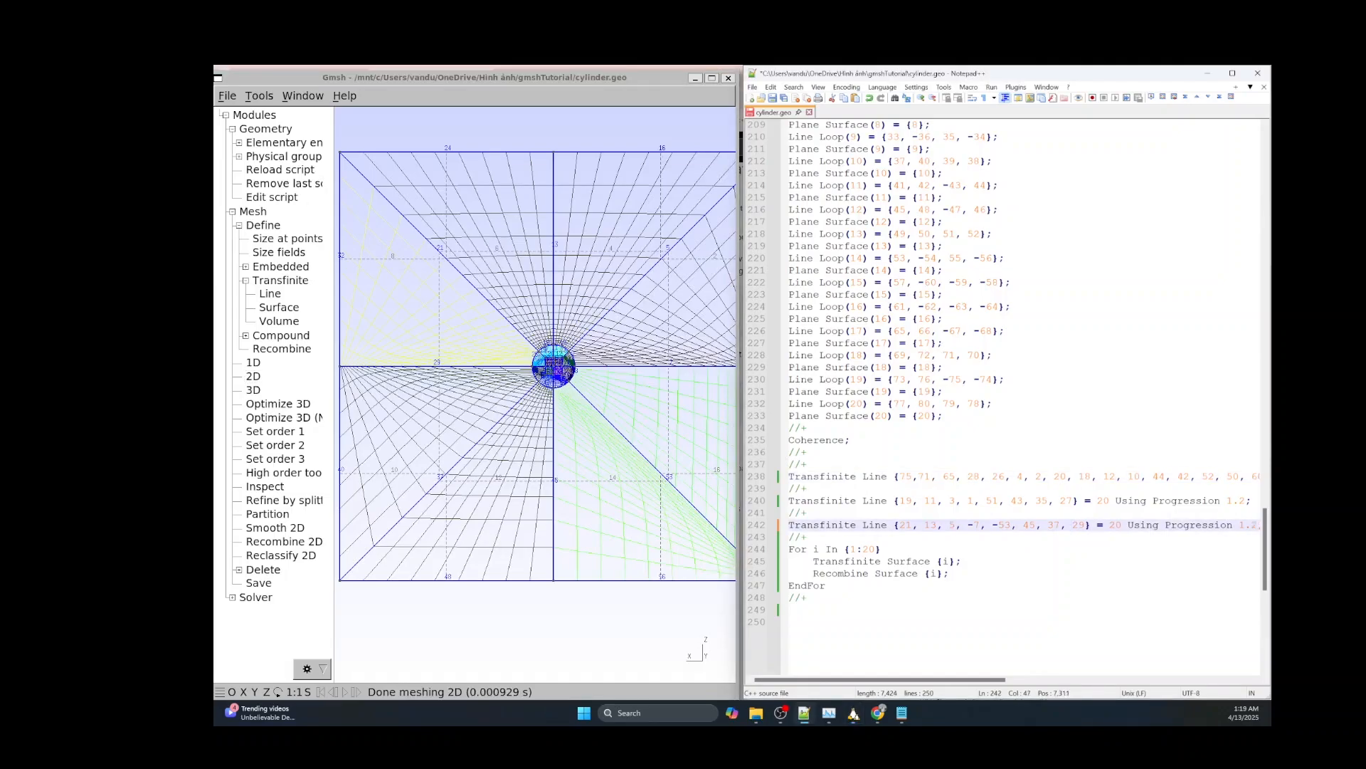
{"action": "key", "text": "ctrl+s"}
{"action": "scroll", "coordinate": [670, 392], "scroll_direction": "up", "scroll_amount": 15}
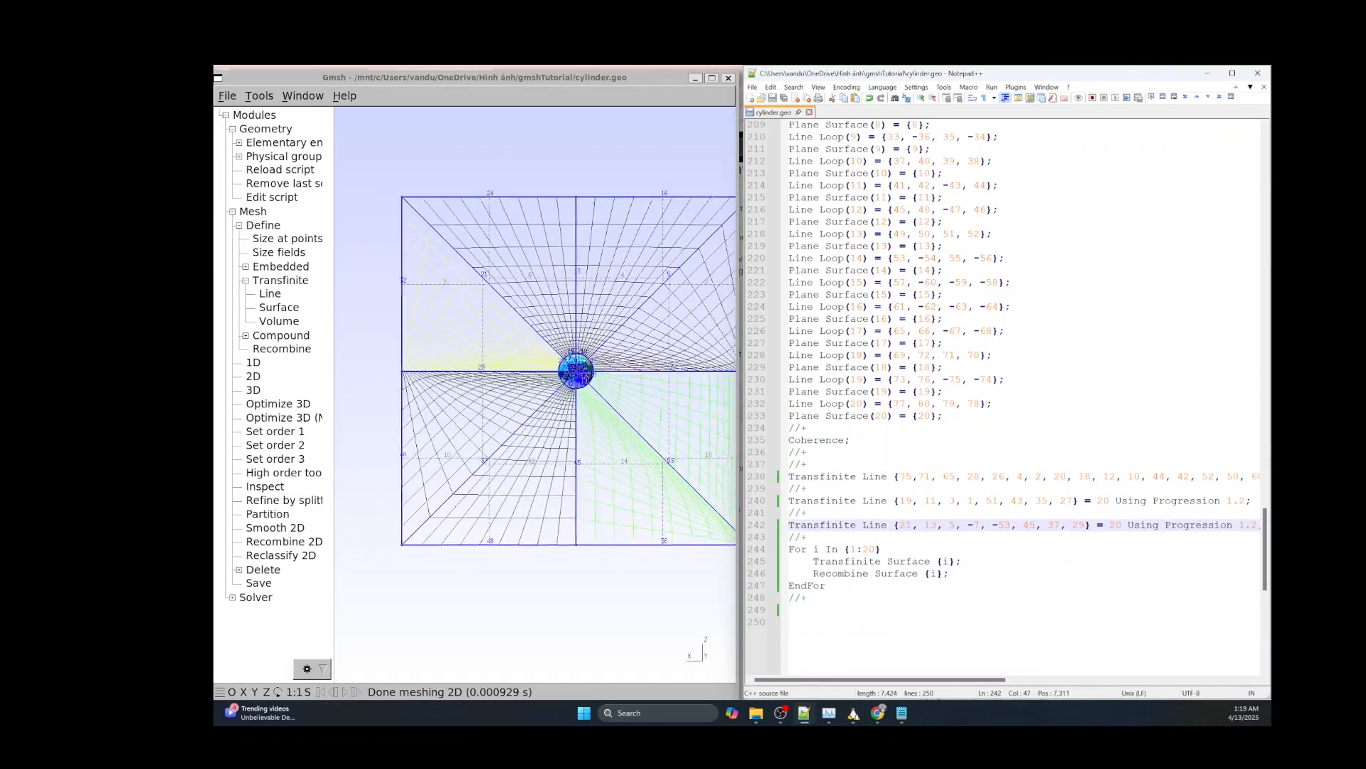
{"action": "scroll", "coordinate": [683, 385], "scroll_direction": "down", "scroll_amount": 5}
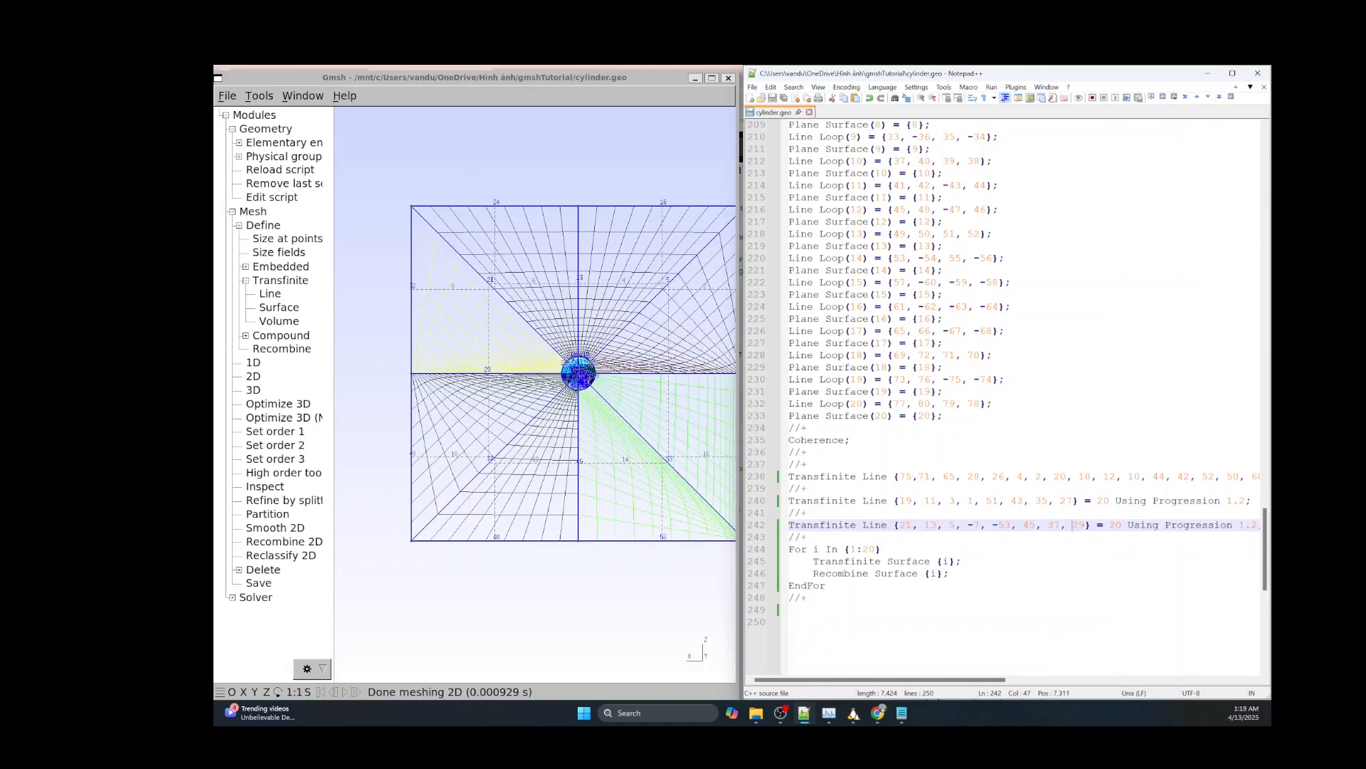
{"action": "key", "text": "BackSpace"}
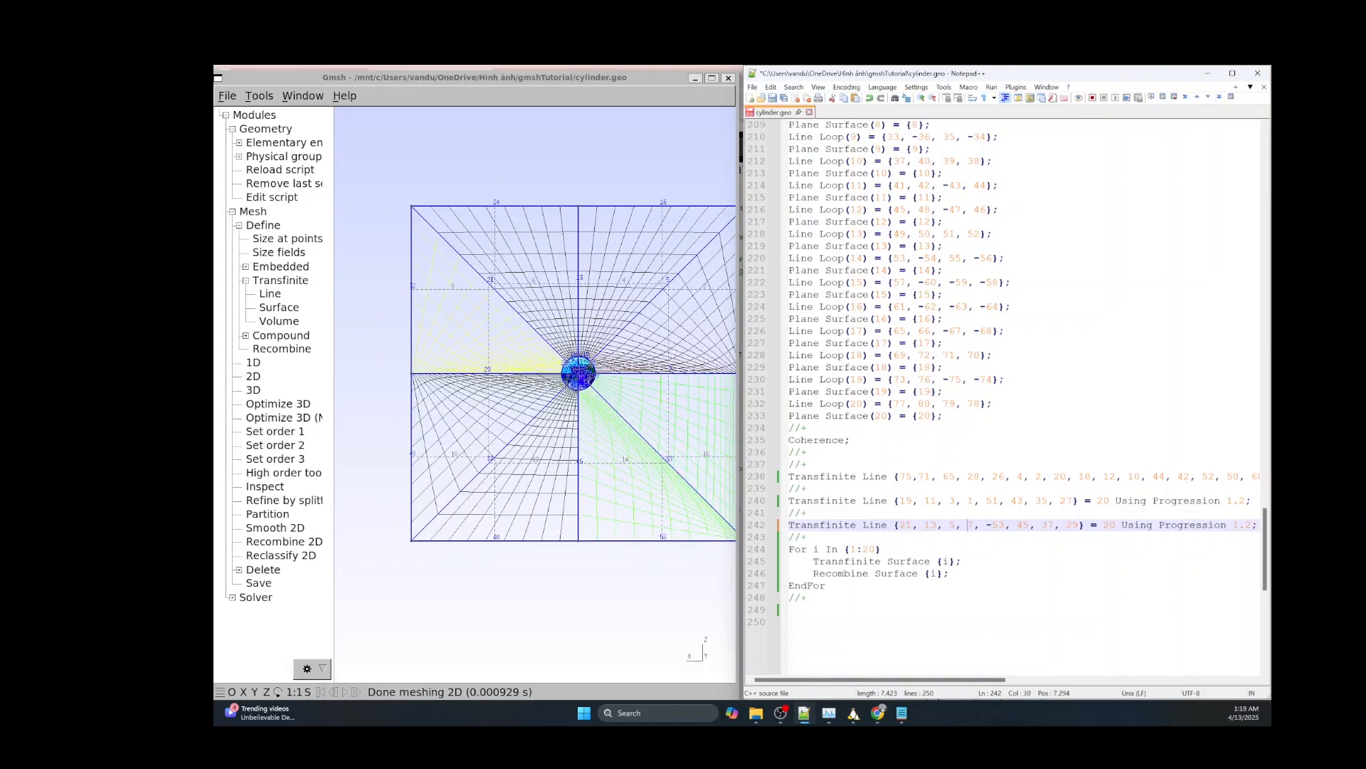
{"action": "key", "text": "ctrl+s"}
Reload the script in Gmsh, regenerate the 2D mesh and examine the cell grading along line 29.
{"action": "key", "text": "0"}
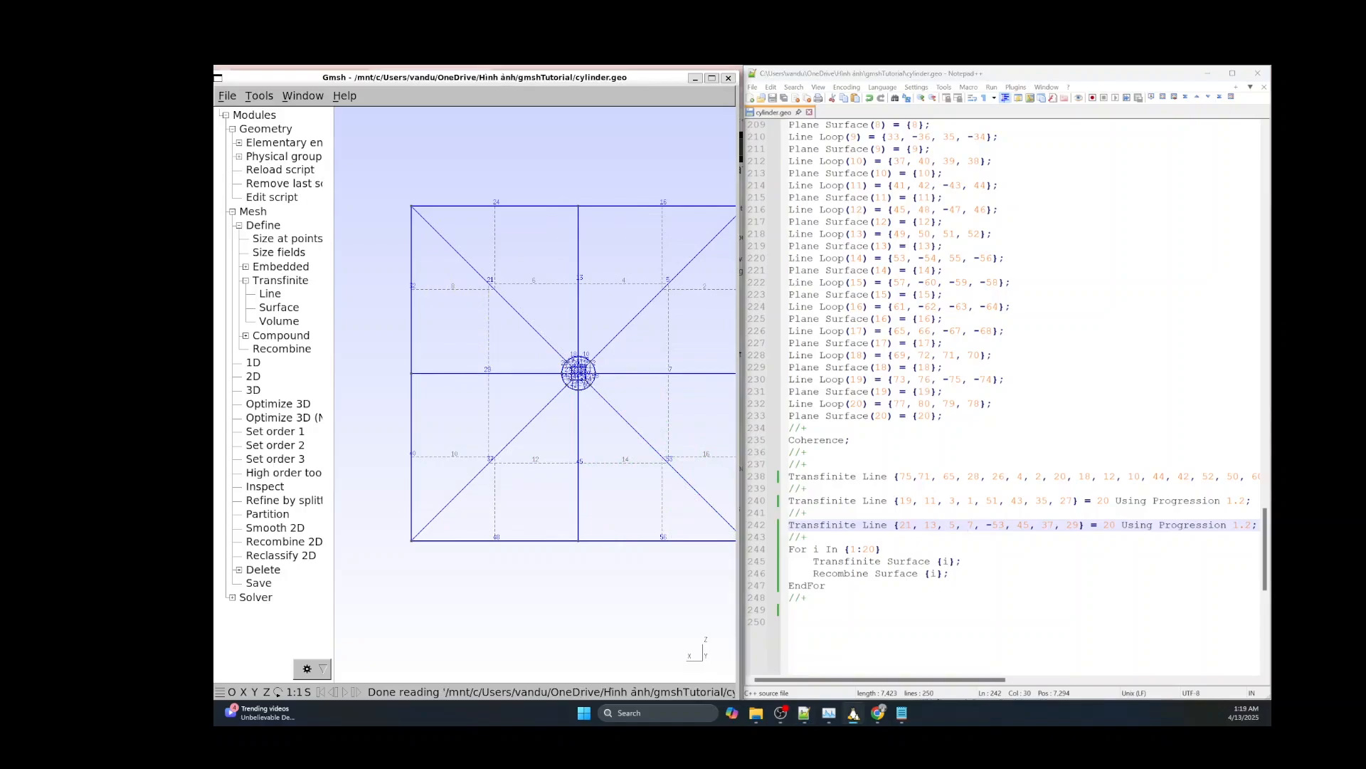
{"action": "key", "text": "2"}
{"action": "scroll", "coordinate": [488, 358], "scroll_direction": "down", "scroll_amount": 2}
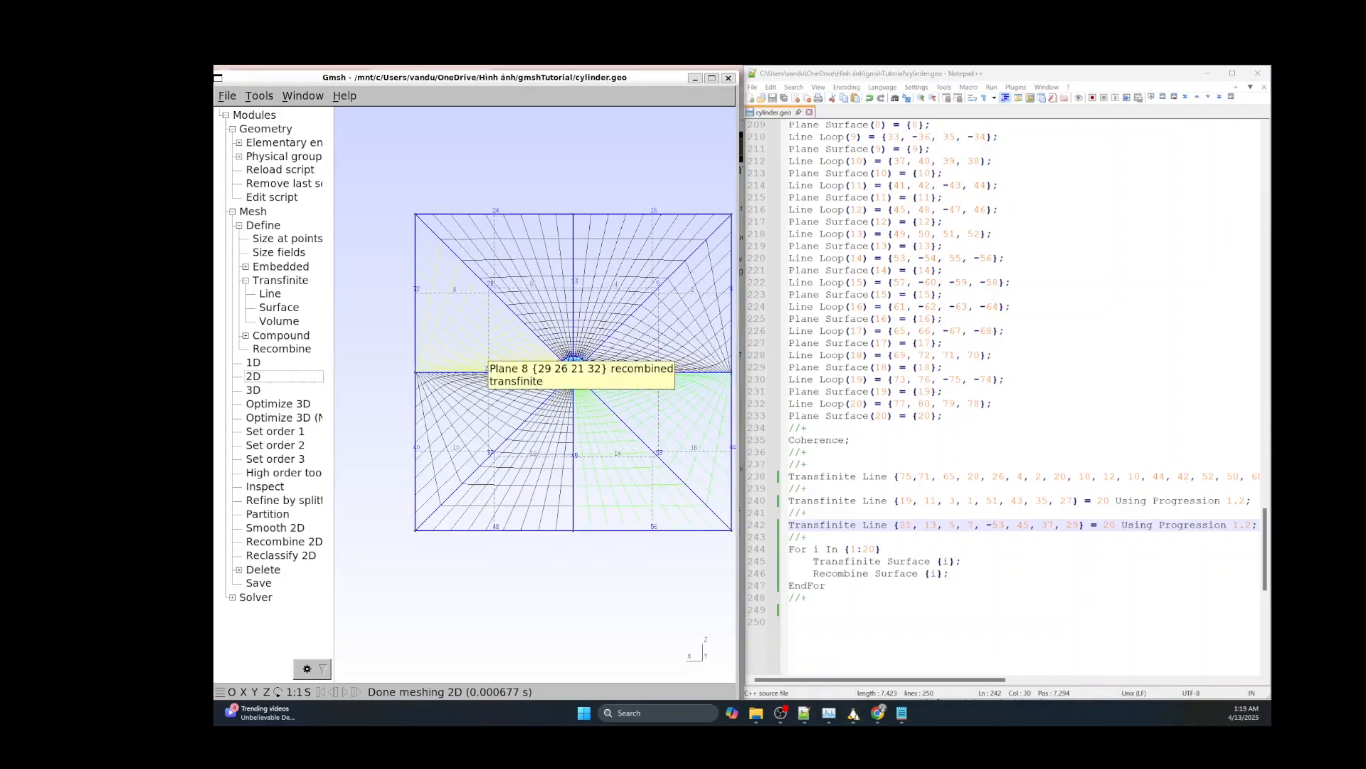
{"action": "scroll", "coordinate": [488, 359], "scroll_direction": "up", "scroll_amount": 4}
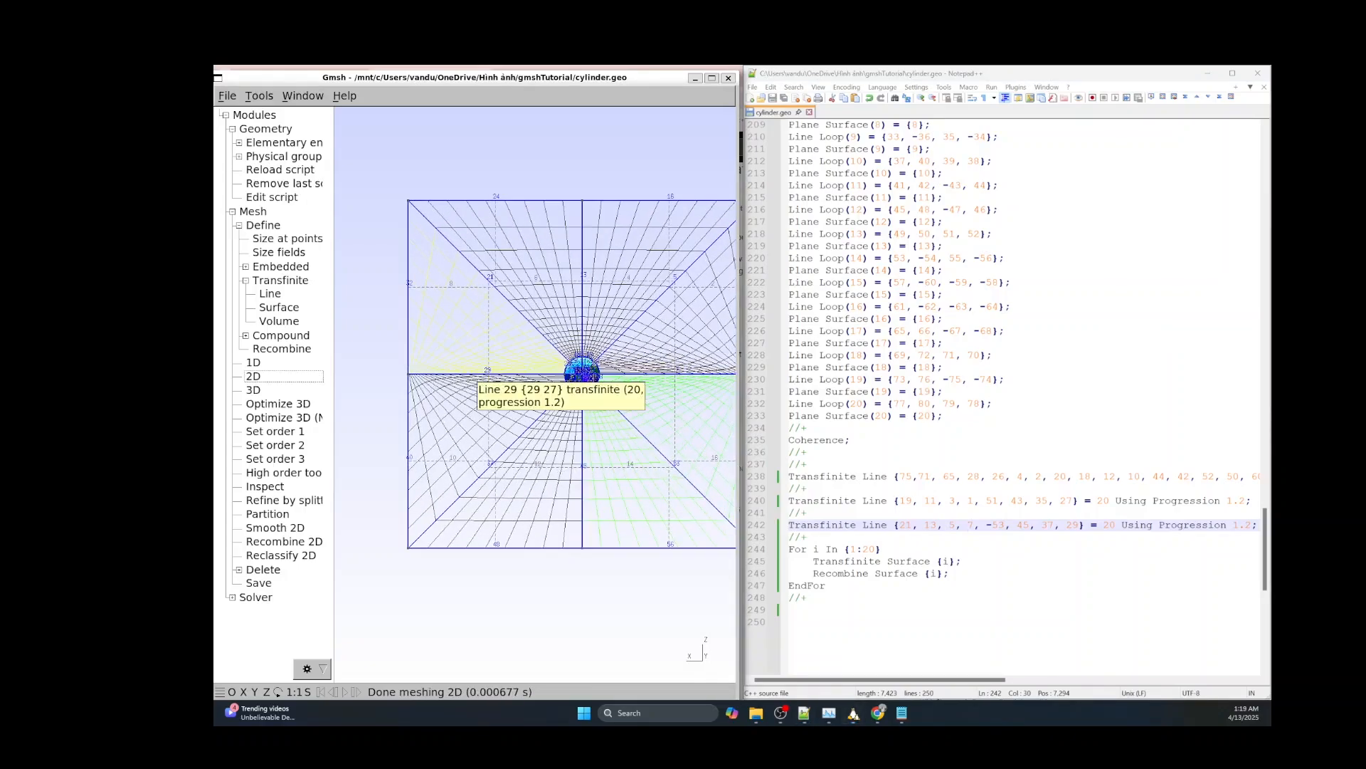
{"action": "scroll", "coordinate": [477, 374], "scroll_direction": "up", "scroll_amount": 5}
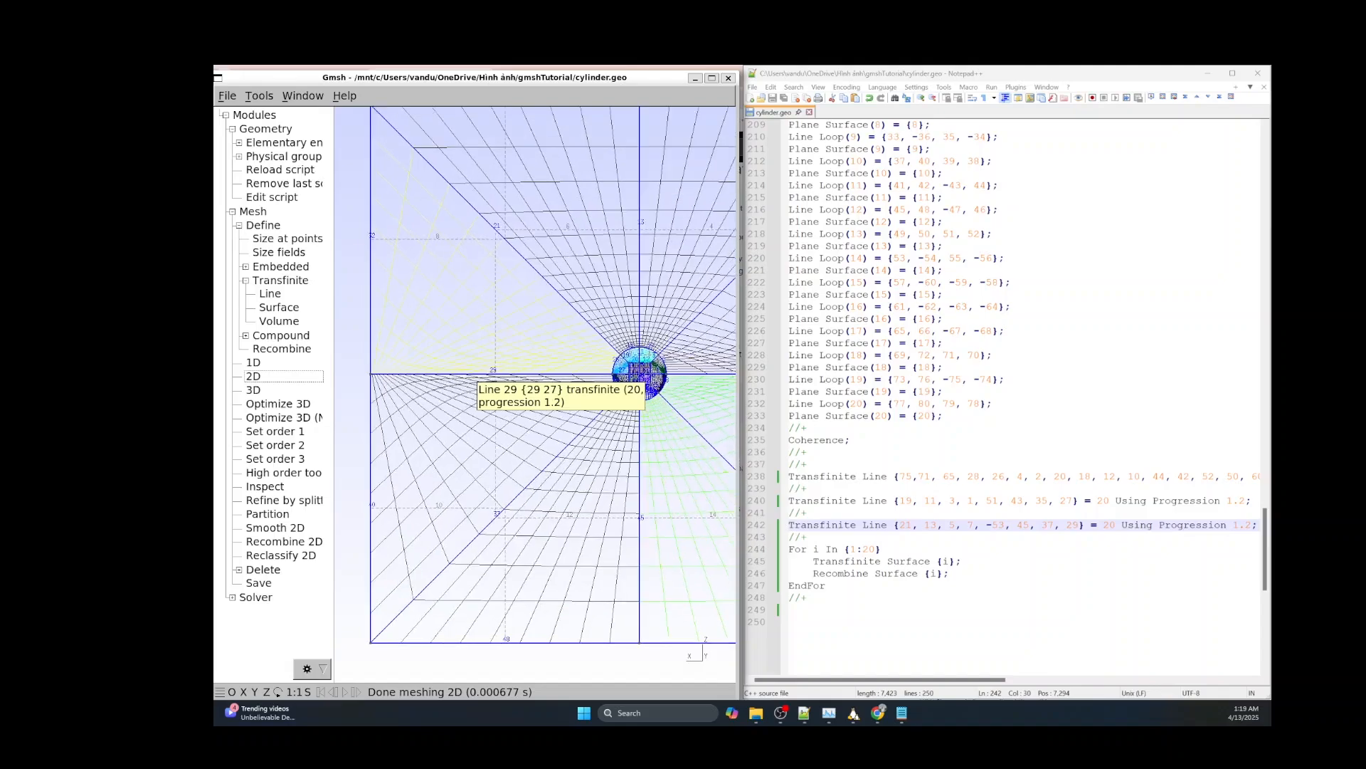
{"action": "scroll", "coordinate": [477, 374], "scroll_direction": "up", "scroll_amount": 4}
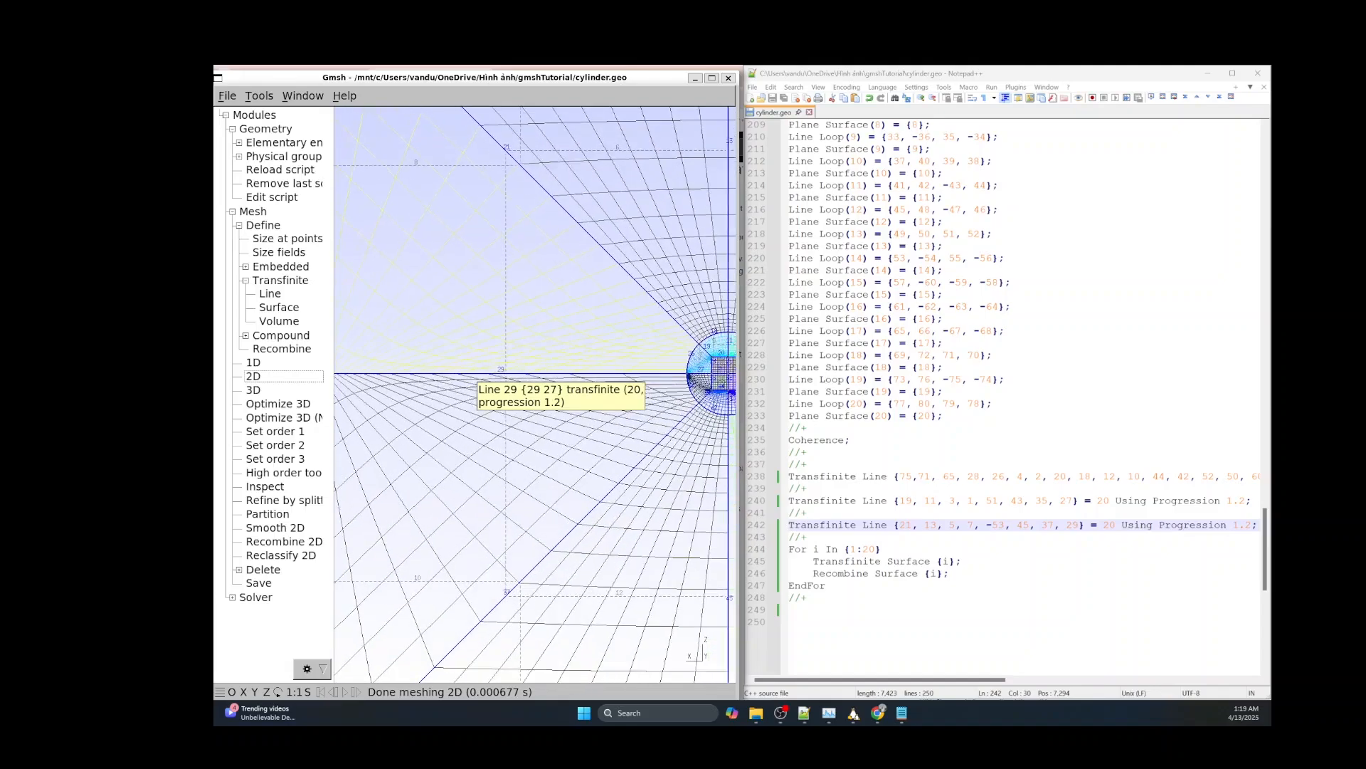
{"action": "scroll", "coordinate": [477, 375], "scroll_direction": "down", "scroll_amount": 3}
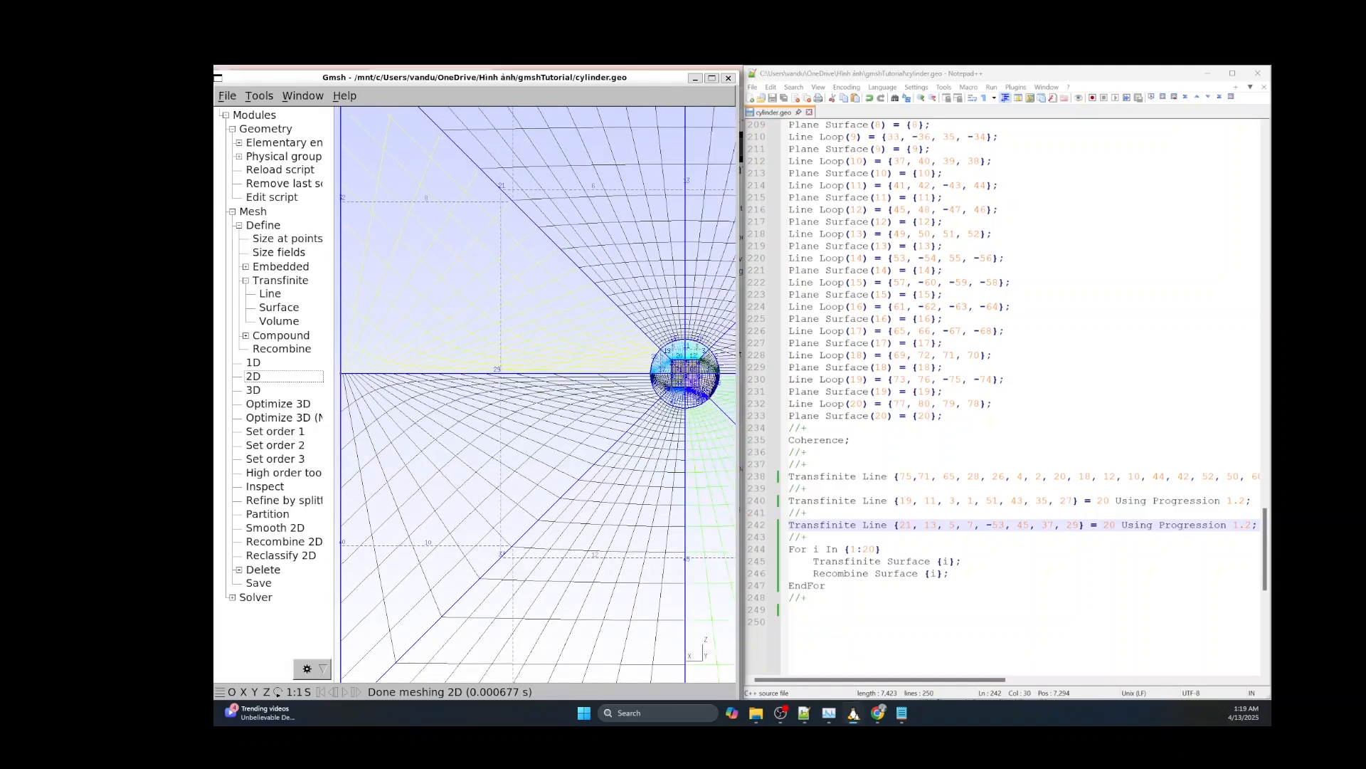
Negate line 29 in the second 20-point Transfinite Line statement and save cylinder.geo.
{"action": "left_click", "coordinate": [1070, 525]}
{"action": "type", "text": "-"}
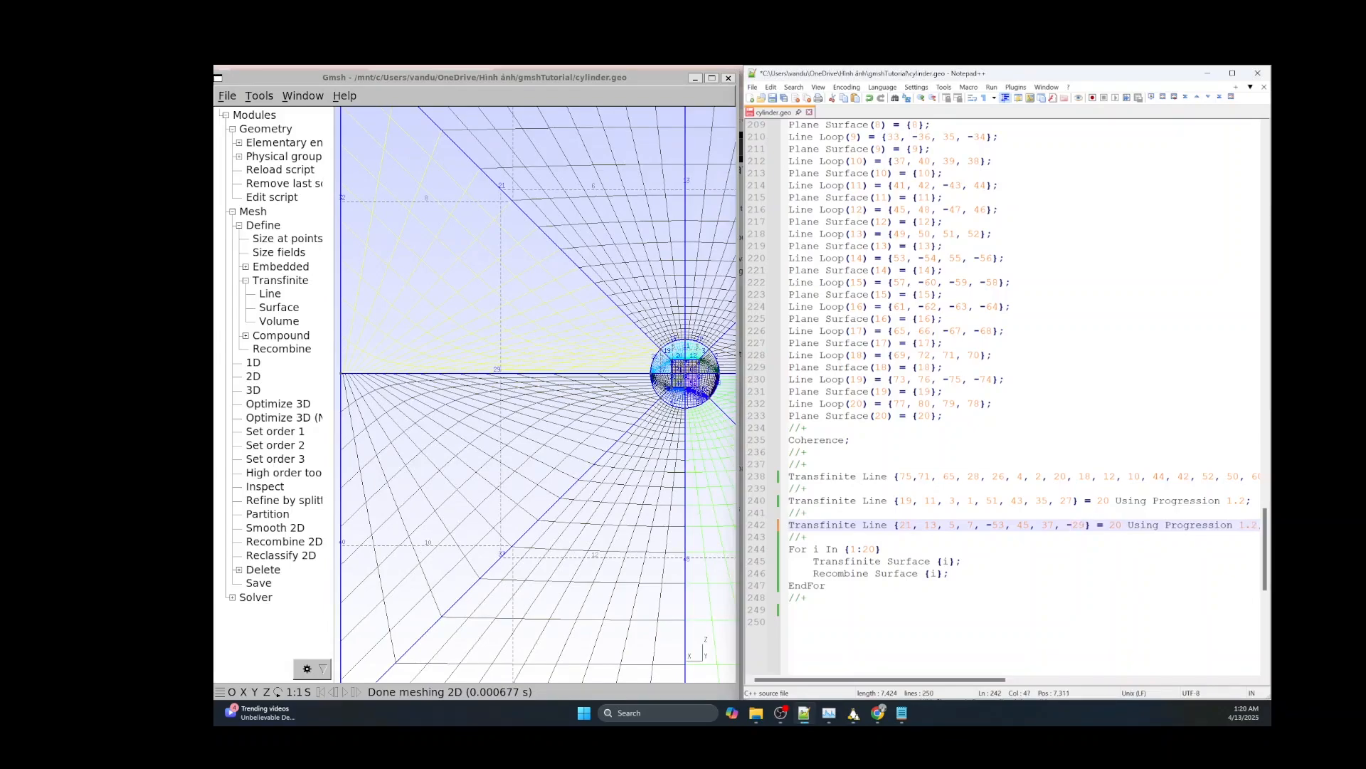
{"action": "key", "text": "ctrl+s"}
Switch to Gmsh, reload the script, regenerate the 2D mesh and compare the grading across the outer blocks.
{"action": "key", "text": "alt+Tab"}
{"action": "key", "text": "0"}
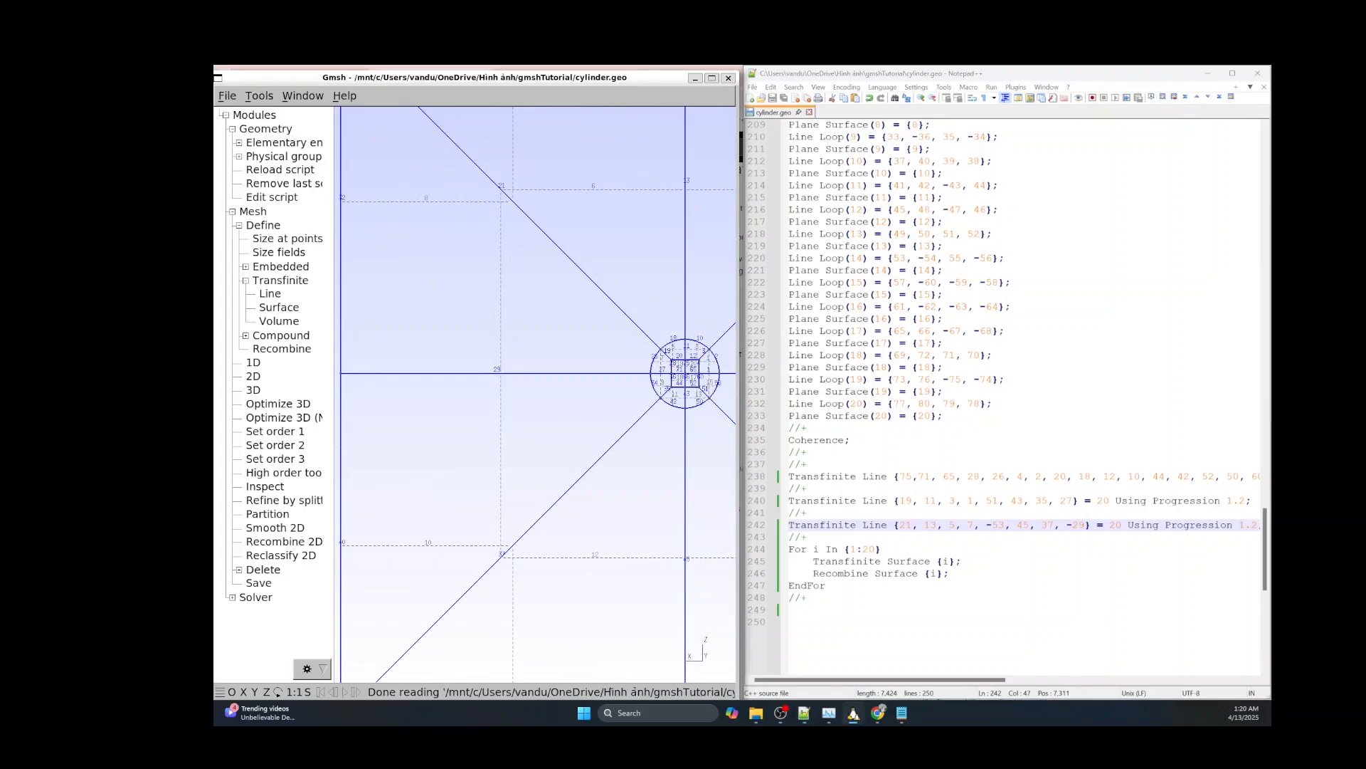
{"action": "key", "text": "2"}
{"action": "scroll", "coordinate": [512, 376], "scroll_direction": "down", "scroll_amount": 10}
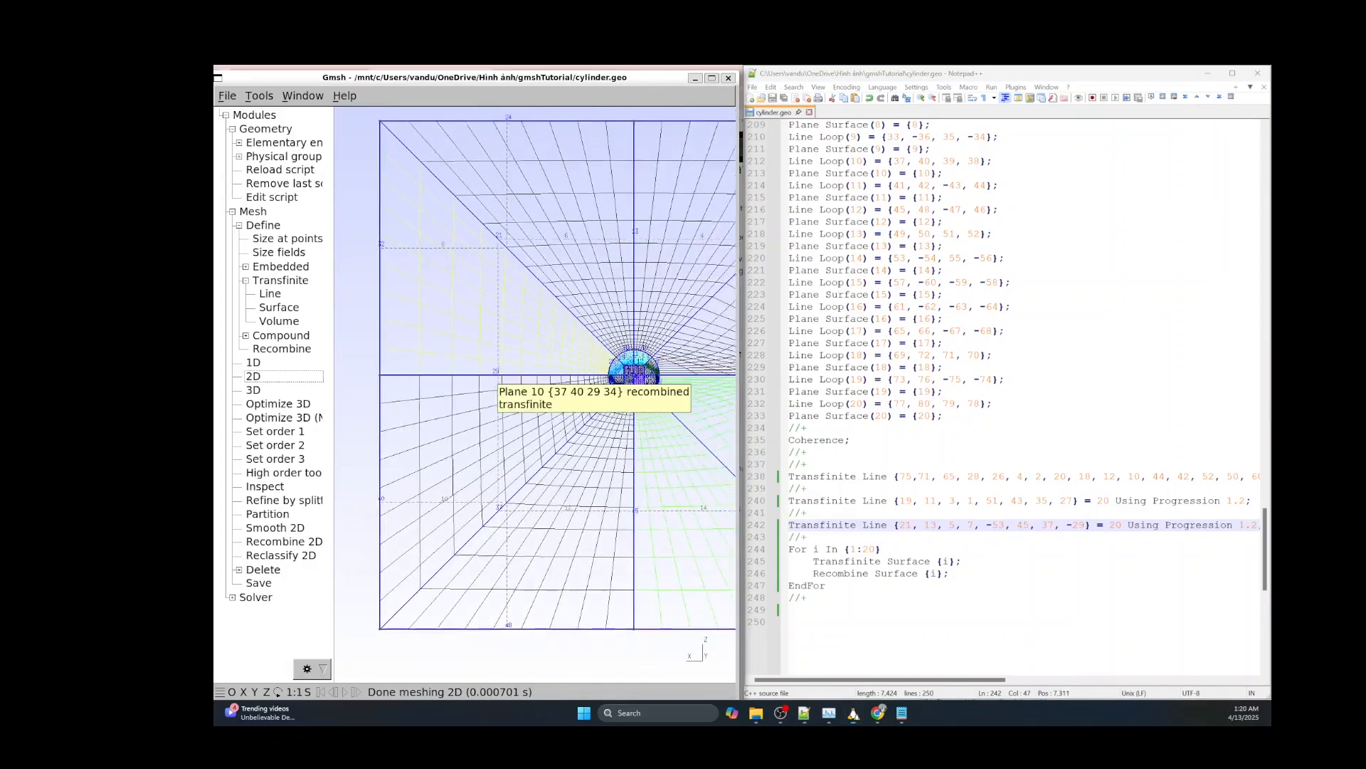
{"action": "scroll", "coordinate": [560, 349], "scroll_direction": "down", "scroll_amount": 5}
{"action": "scroll", "coordinate": [659, 380], "scroll_direction": "up", "scroll_amount": 9}
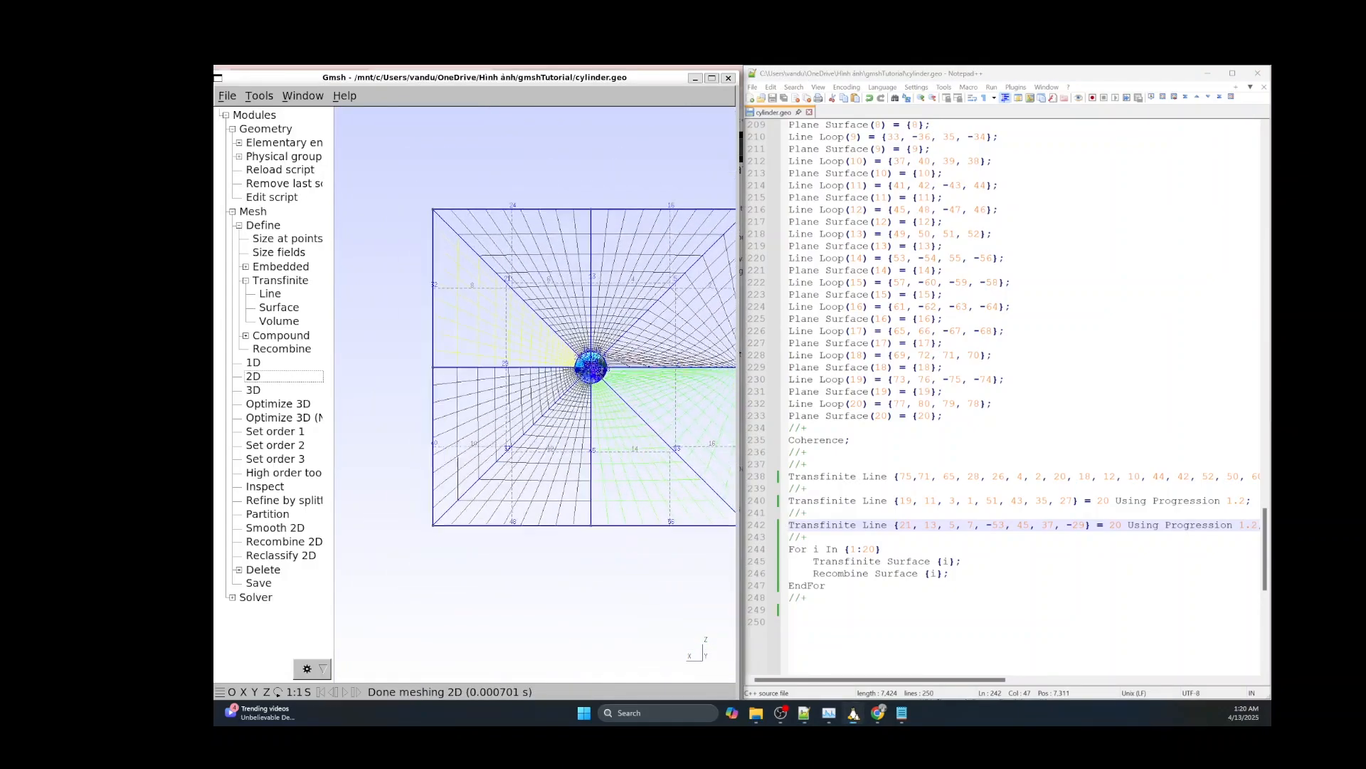
Negate line 7 in the second 20-point Transfinite Line statement and save cylinder.geo.
{"action": "left_click", "coordinate": [968, 525]}
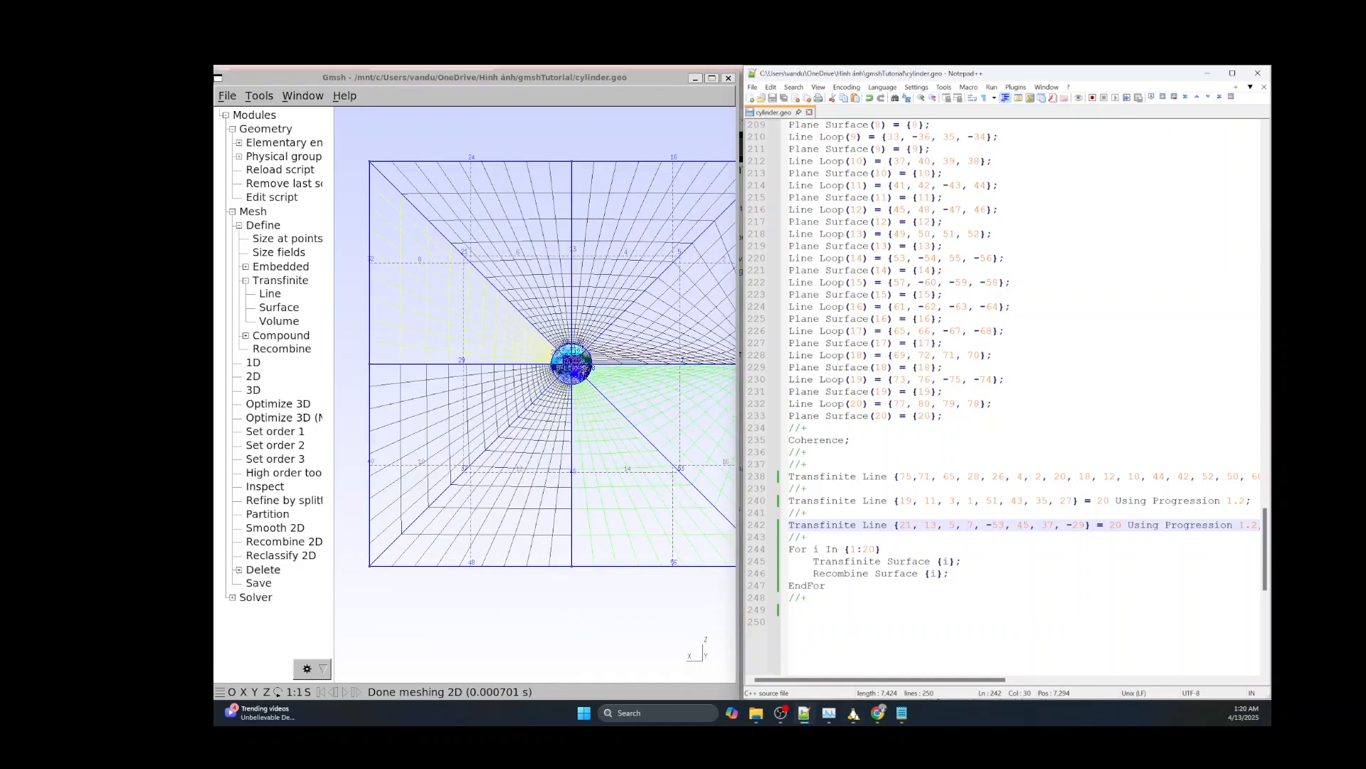
{"action": "type", "text": "-"}
Reload the script in Gmsh, regenerate the 2D mesh and inspect the cells around and inside the cylinder.
{"action": "left_click", "coordinate": [315, 169]}
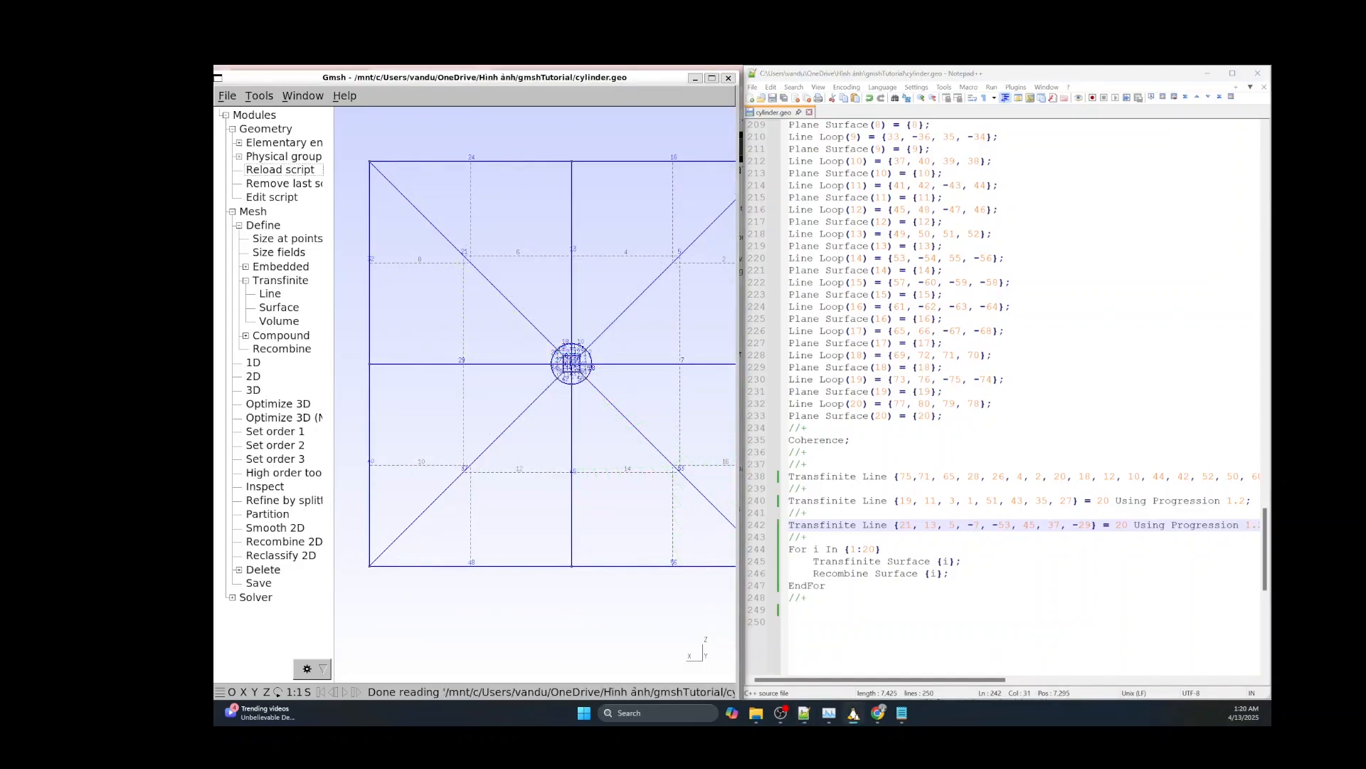
{"action": "left_click", "coordinate": [253, 375]}
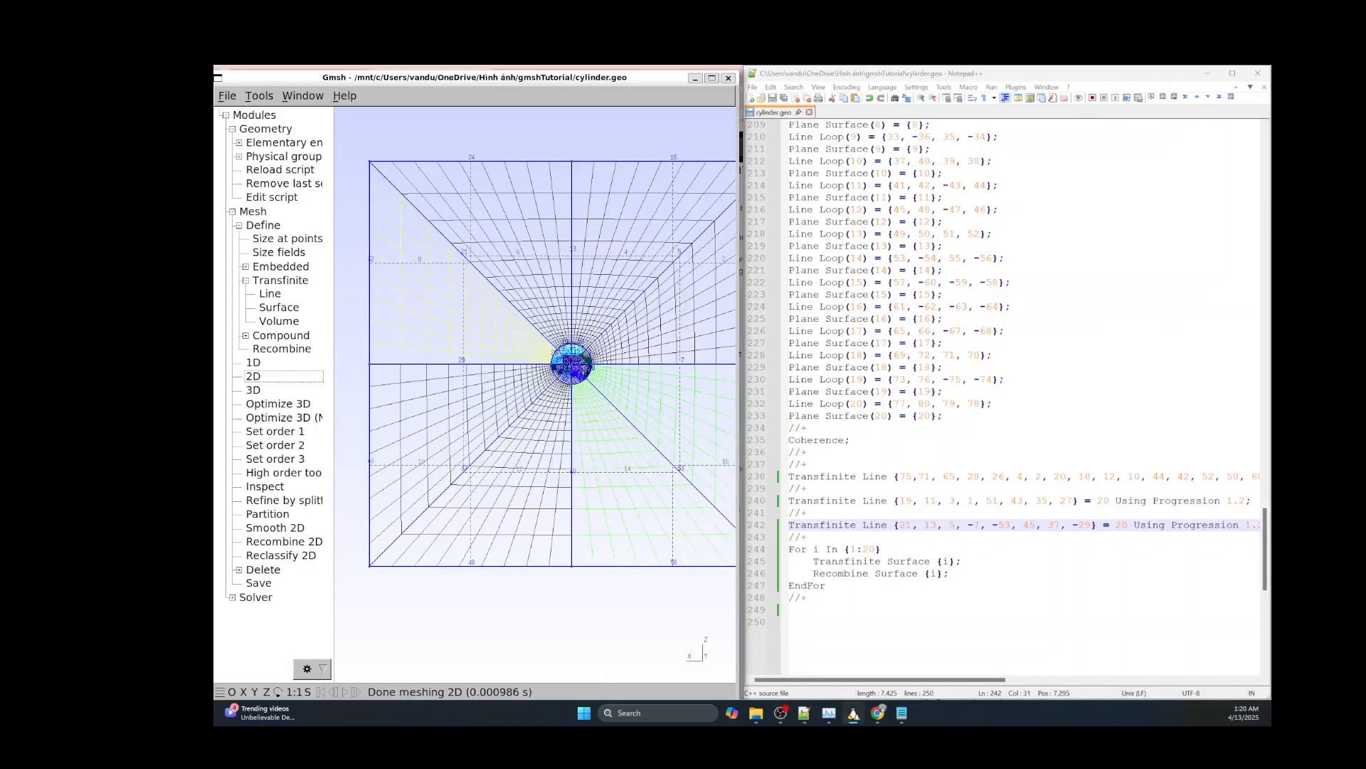
{"action": "scroll", "coordinate": [549, 360], "scroll_direction": "up", "scroll_amount": 5}
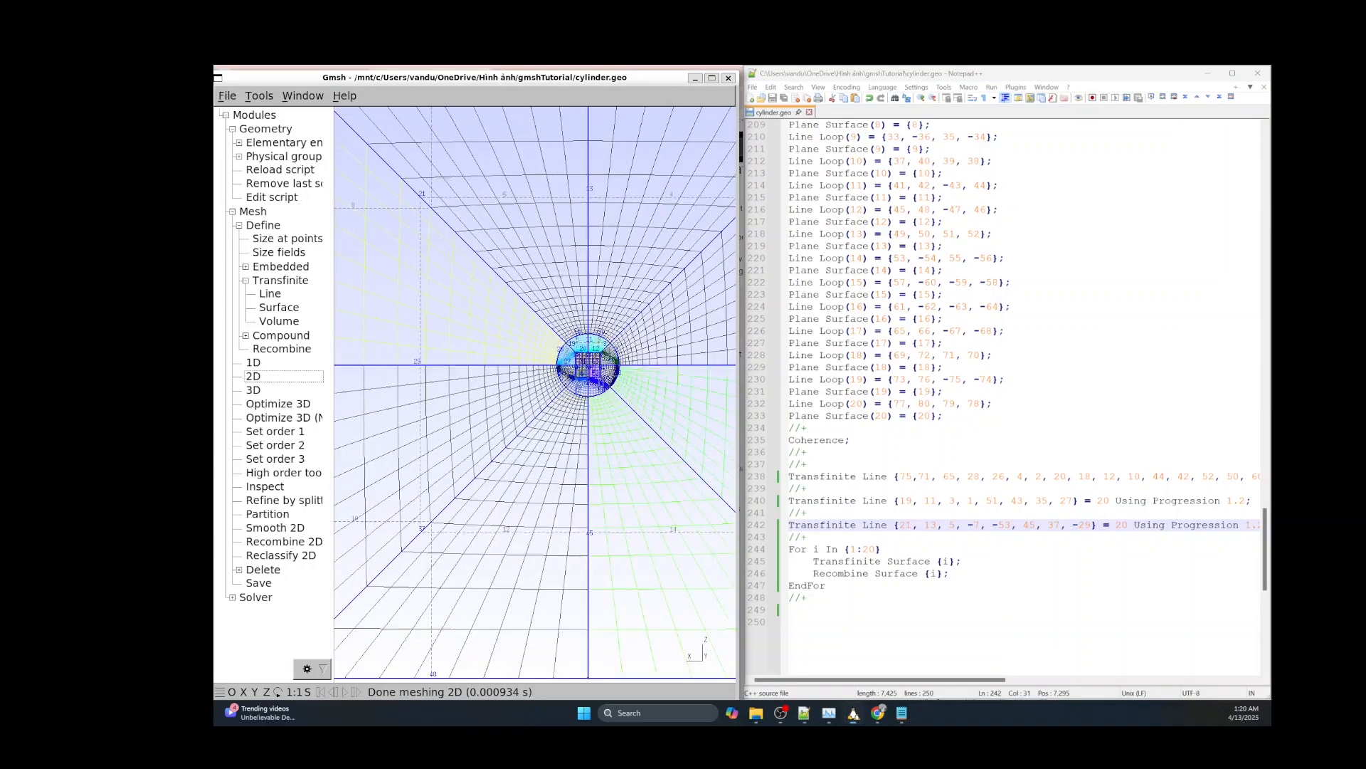
{"action": "scroll", "coordinate": [572, 362], "scroll_direction": "up", "scroll_amount": 6}
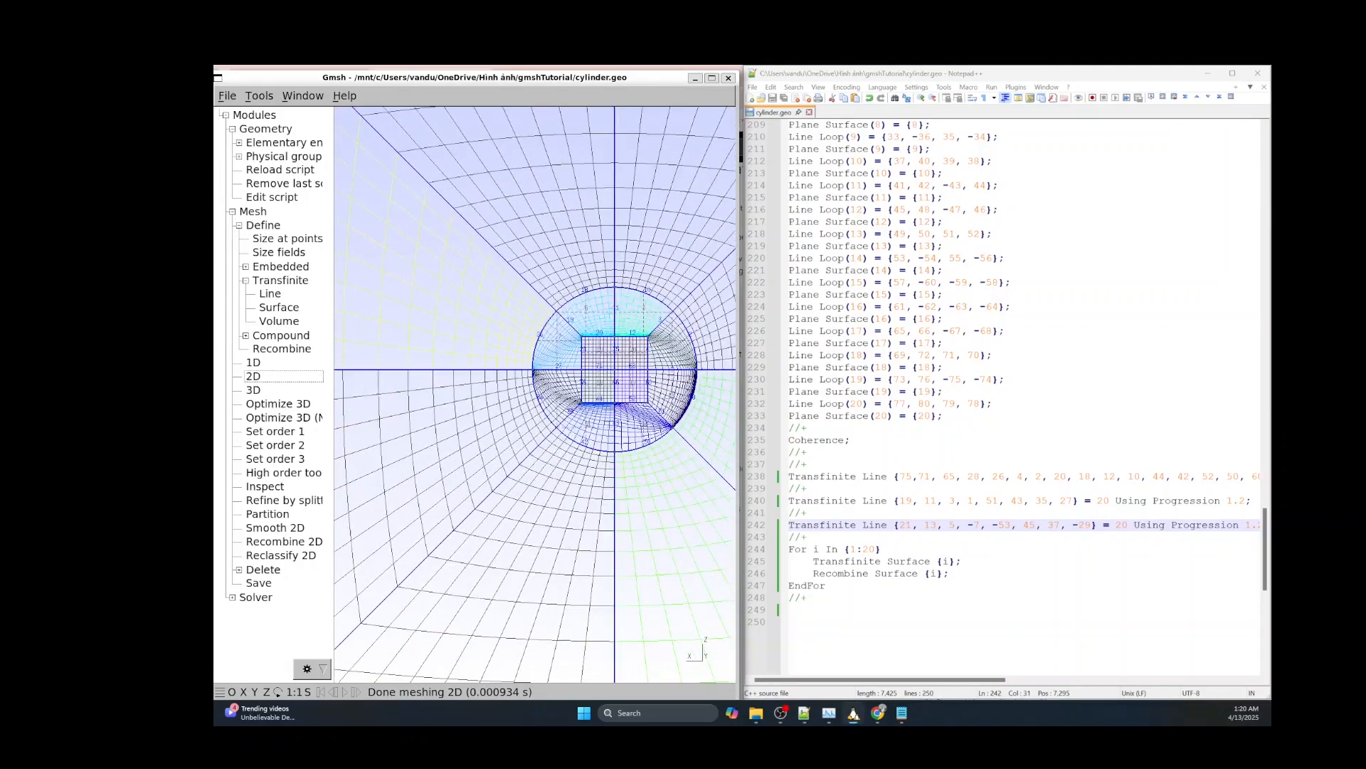
{"action": "scroll", "coordinate": [572, 364], "scroll_direction": "down", "scroll_amount": 2}
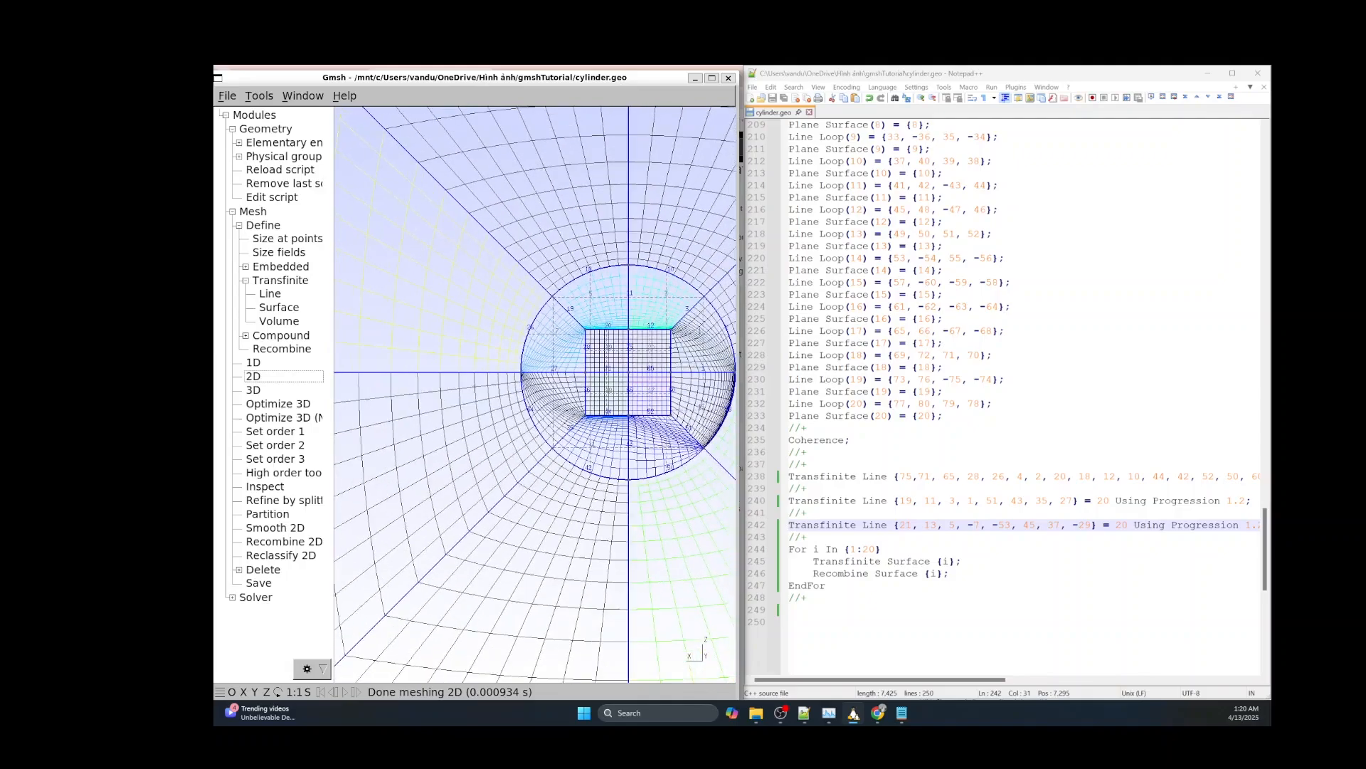
{"action": "scroll", "coordinate": [582, 376], "scroll_direction": "up", "scroll_amount": 2}
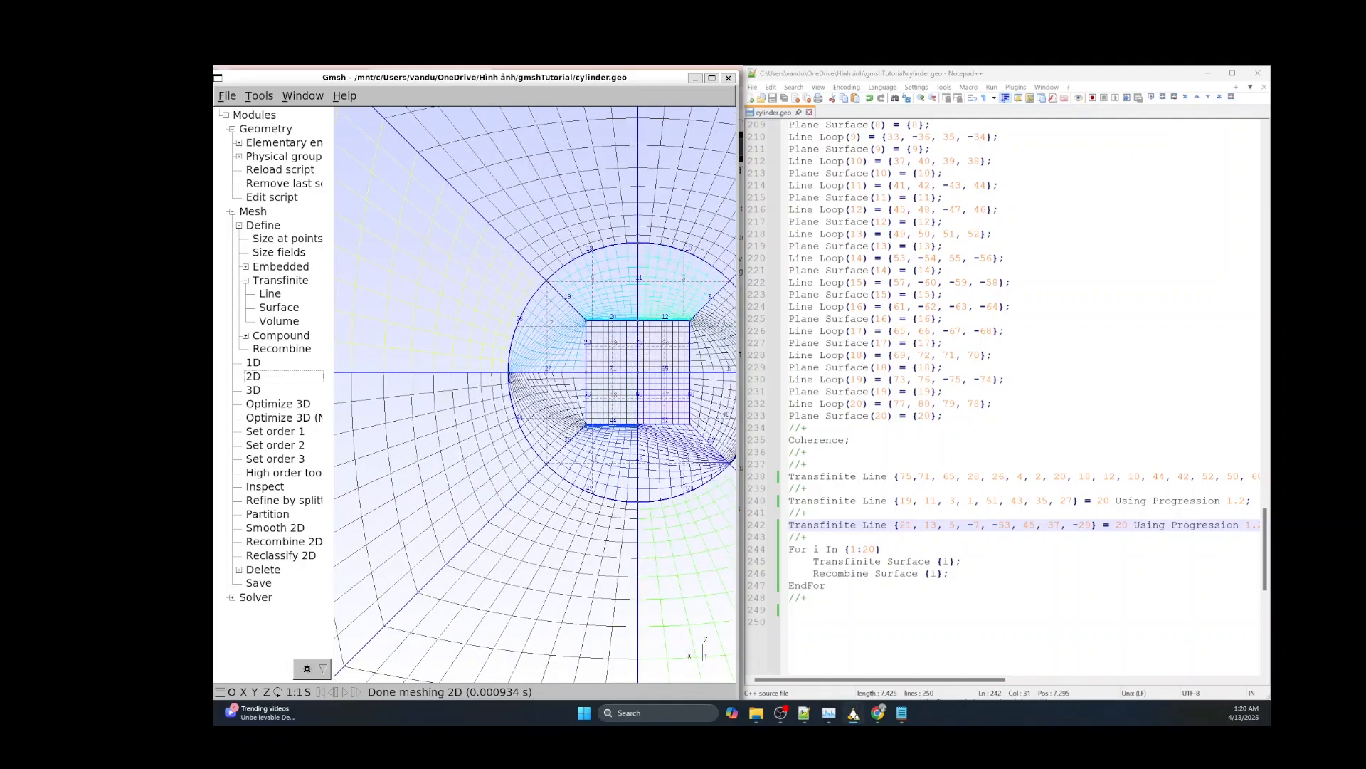
{"action": "left_click", "coordinate": [1066, 501]}
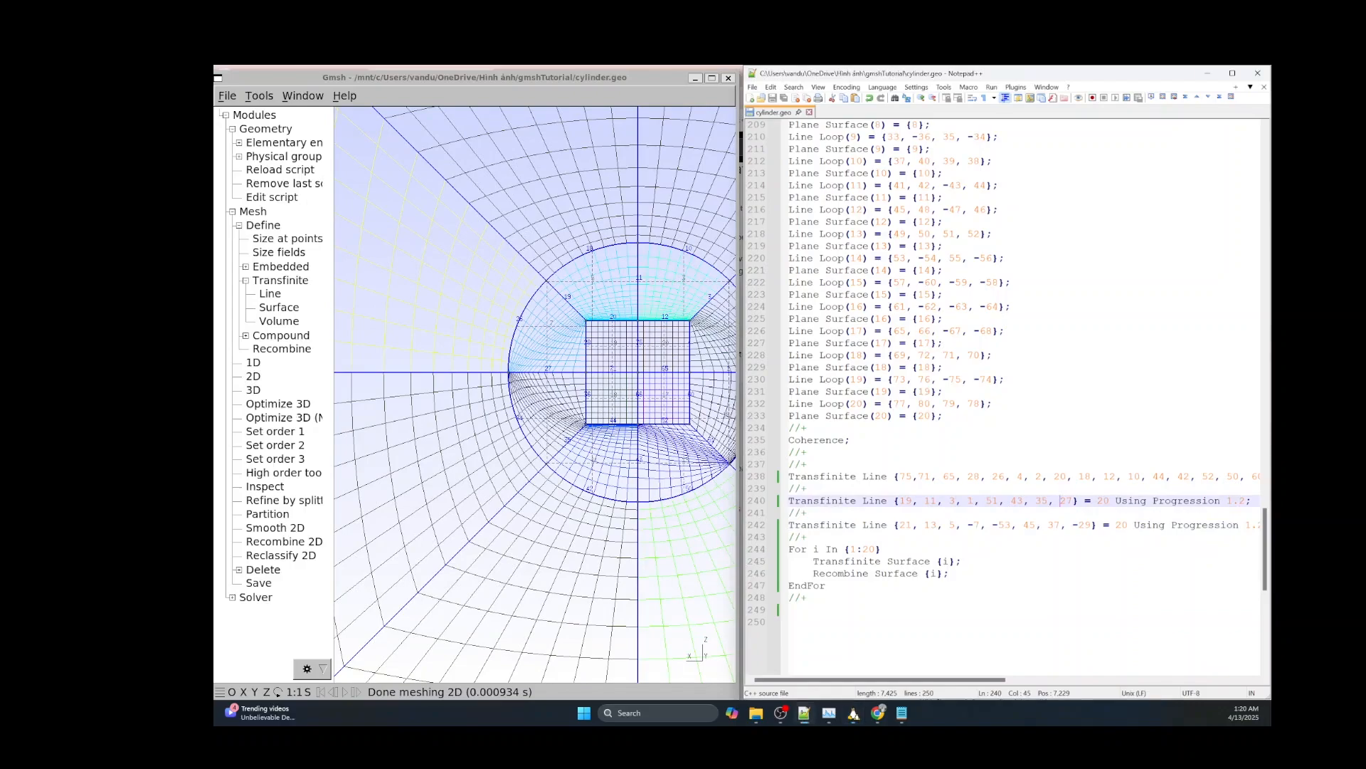
{"action": "type", "text": "-"}
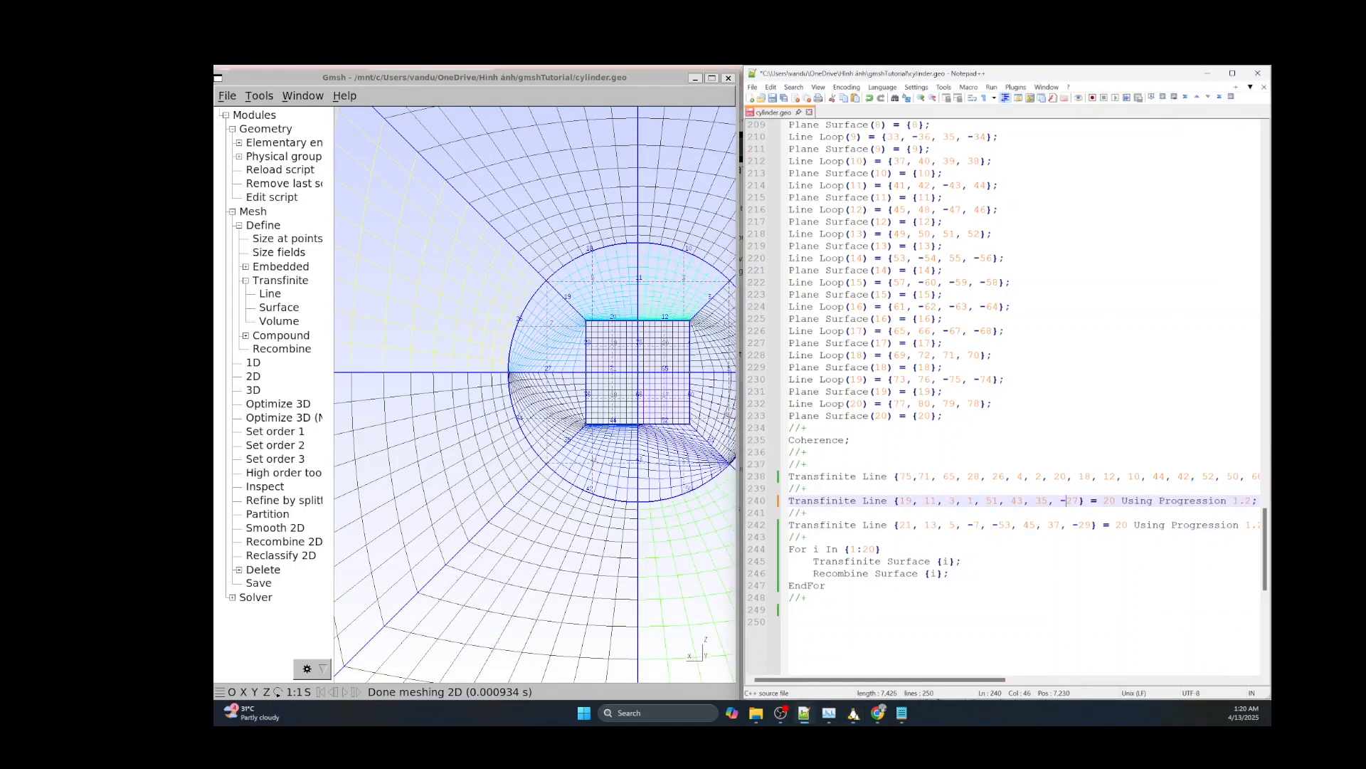
{"action": "type", "text": "-"}
{"action": "scroll", "coordinate": [541, 441], "scroll_direction": "down", "scroll_amount": 8}
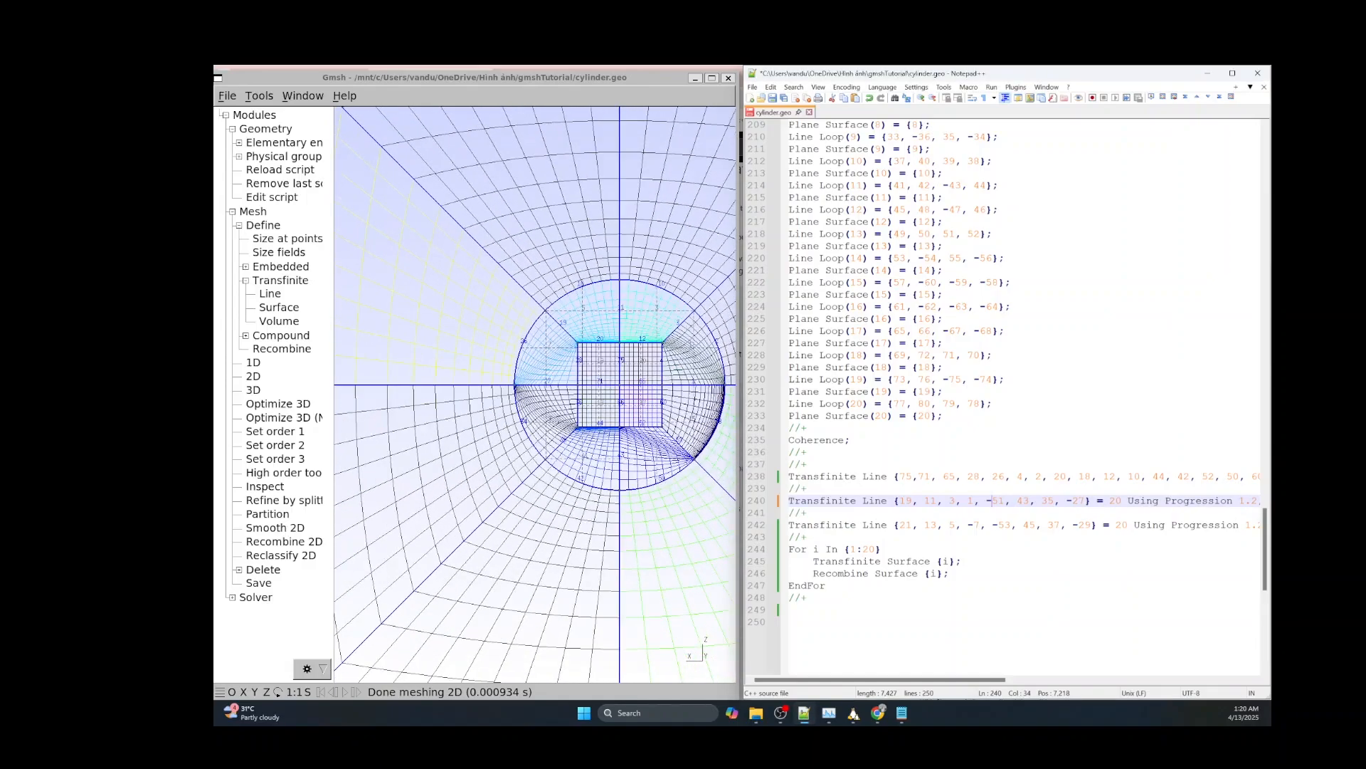
{"action": "scroll", "coordinate": [699, 385], "scroll_direction": "up", "scroll_amount": 3}
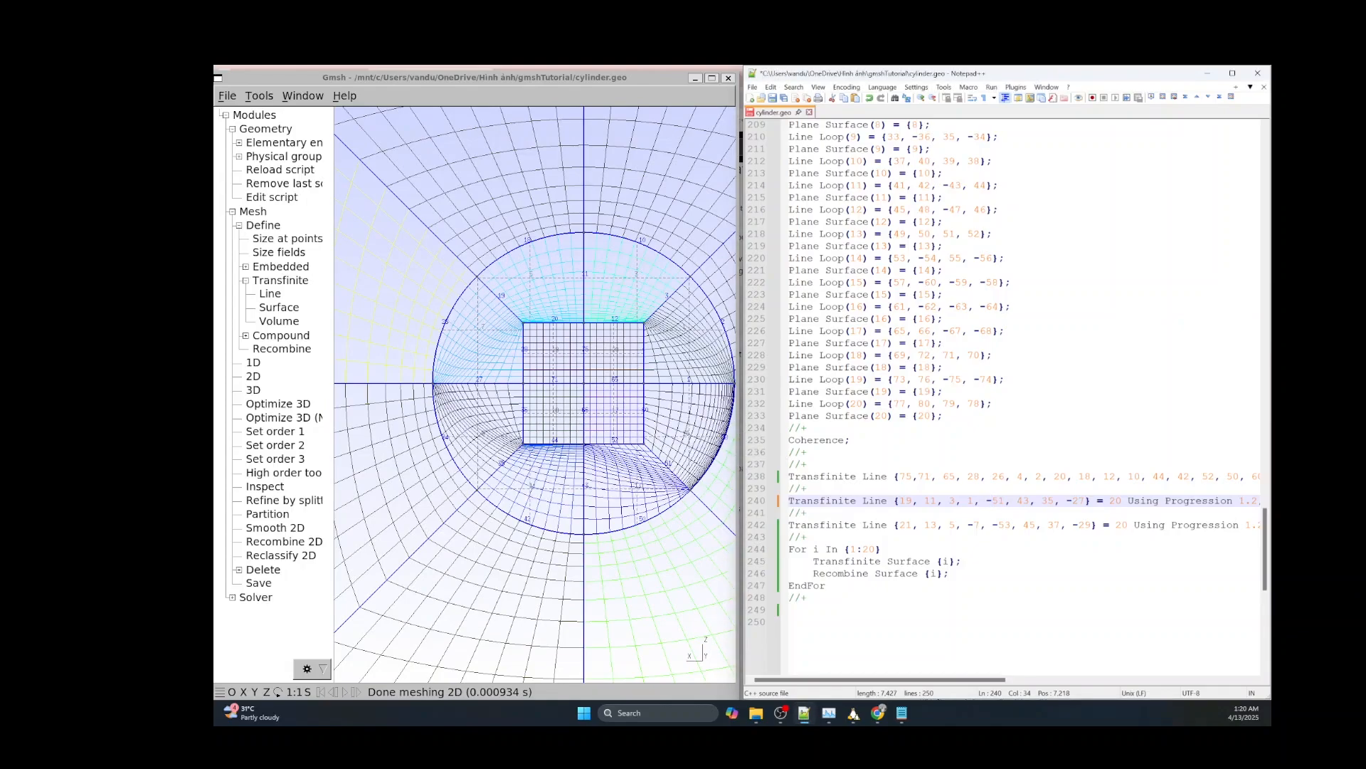
{"action": "key", "text": "BackSpace"}
{"action": "left_click", "coordinate": [1066, 501]}
{"action": "key", "text": "BackSpace"}
{"action": "key", "text": "ctrl+s"}
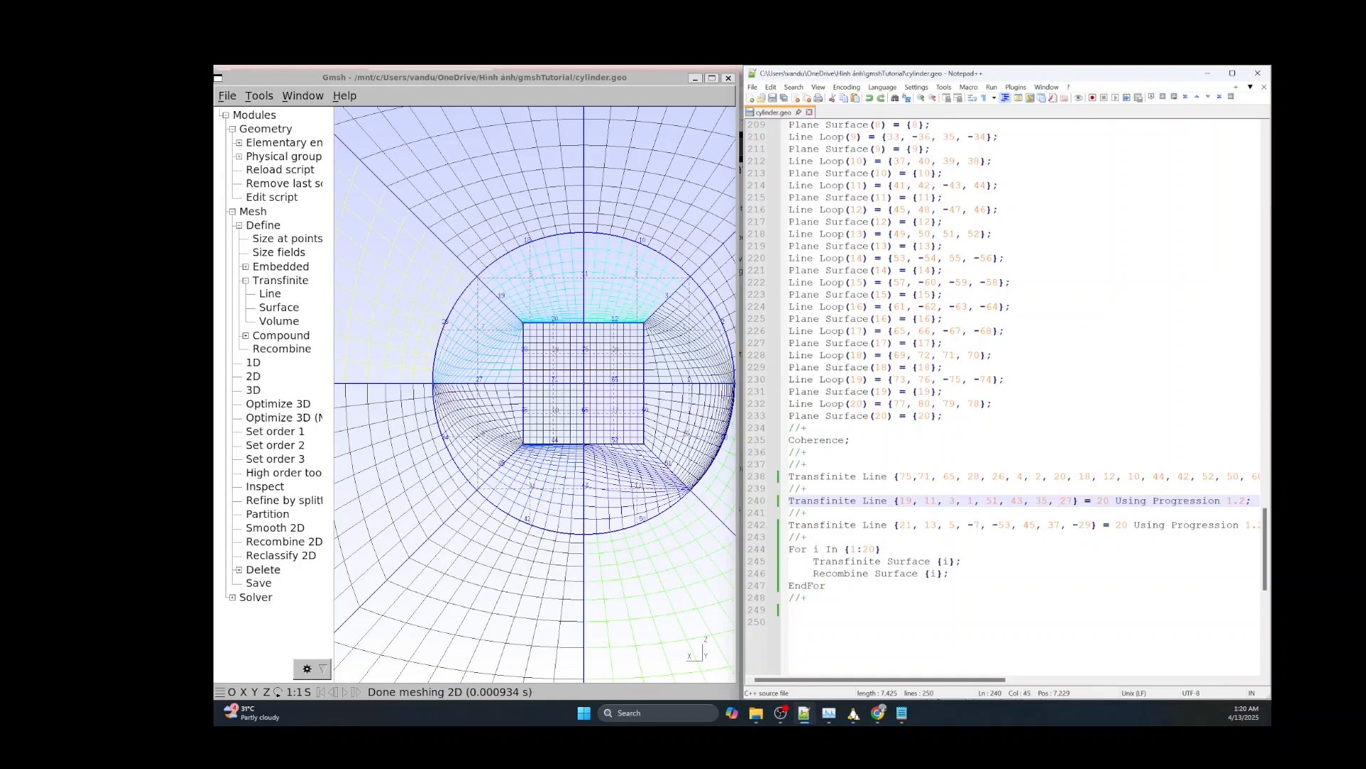
Negate lines 19, 11, 3, 43 and 35 in the first 20-point Transfinite Line statement and save cylinder.geo.
{"action": "left_click", "coordinate": [1036, 524]}
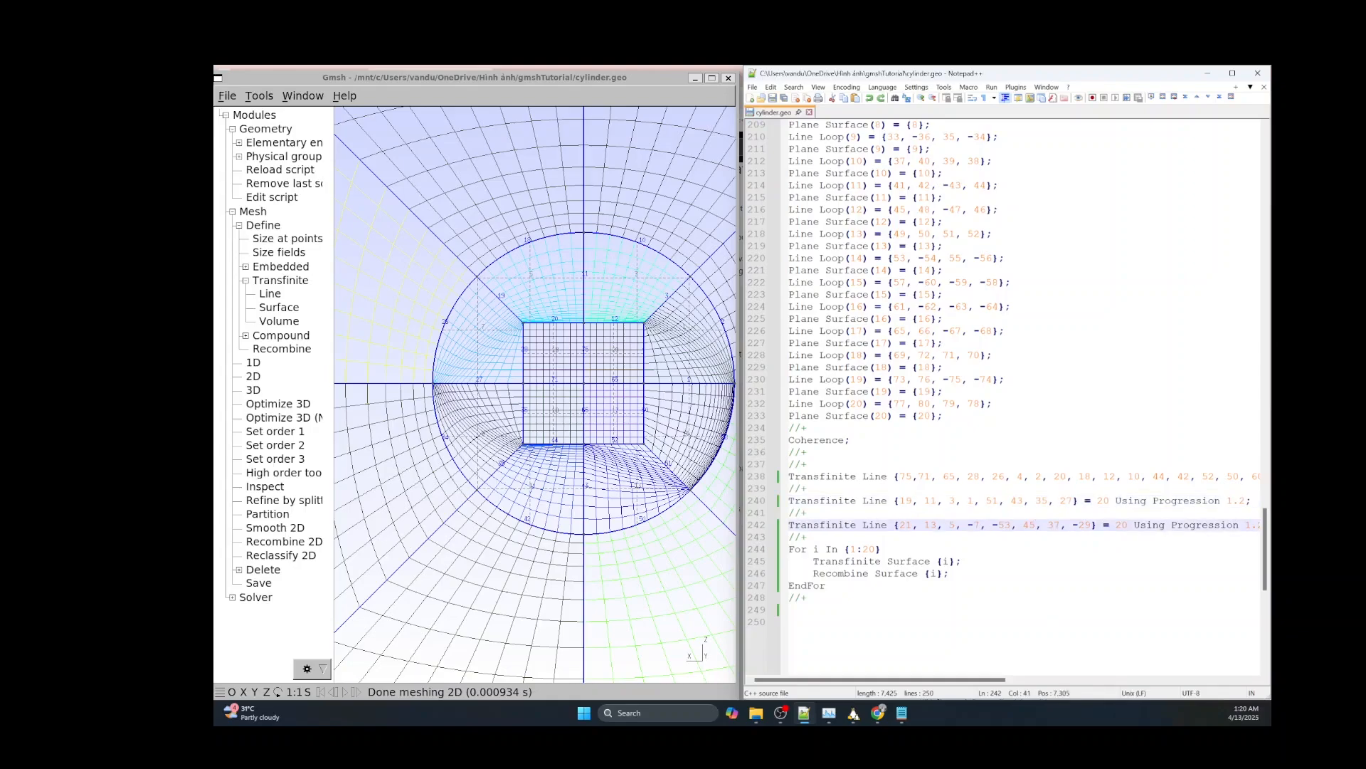
{"action": "left_click", "coordinate": [1036, 500]}
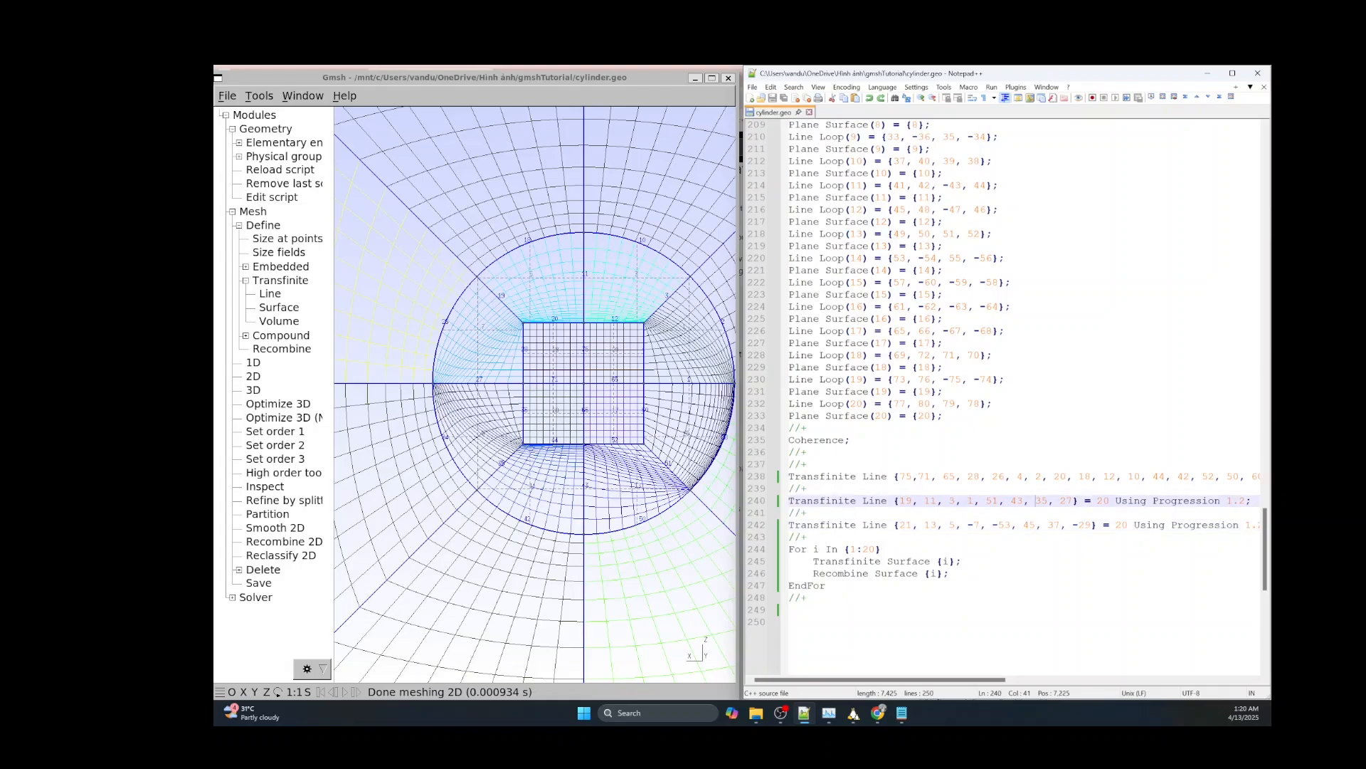
{"action": "type", "text": "-"}
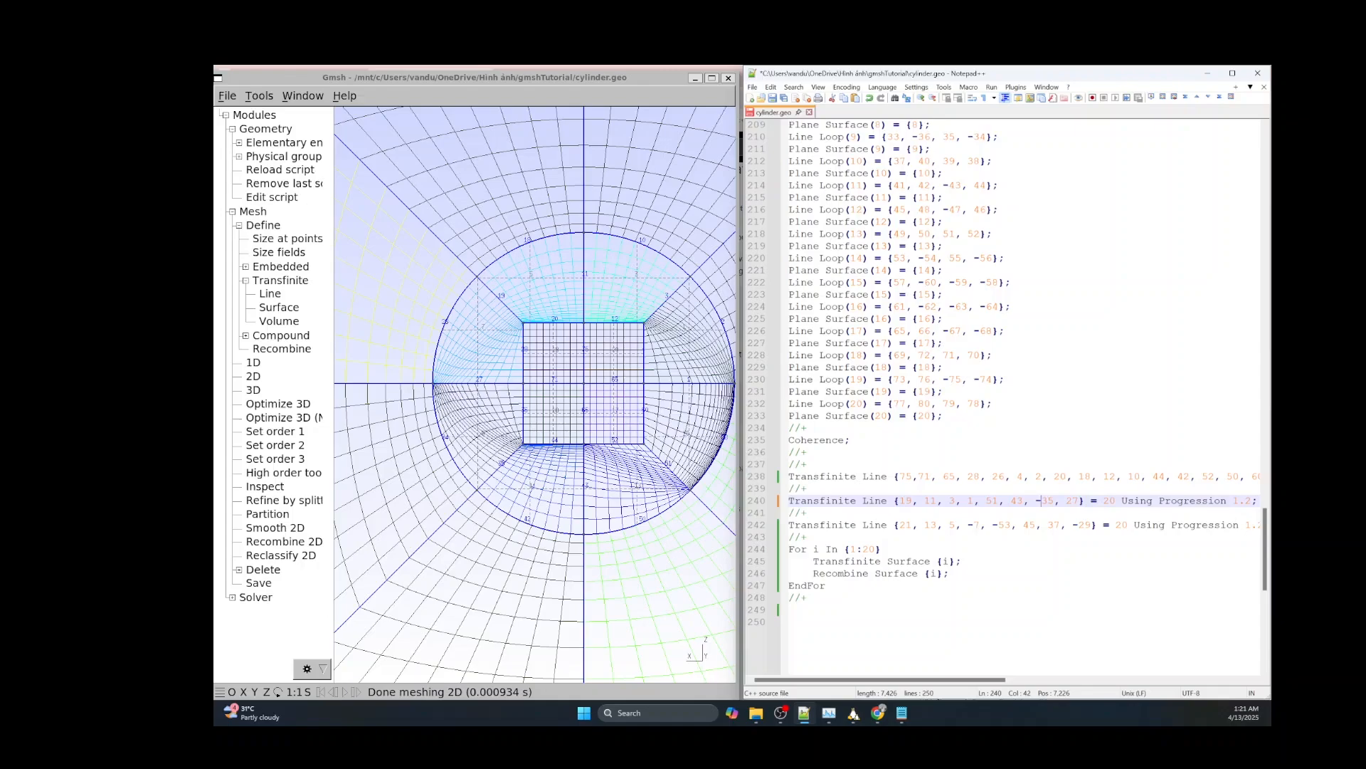
{"action": "type", "text": "-"}
{"action": "type", "text": "-"}
{"action": "type", "text": "-"}
{"action": "key", "text": "Left"}
{"action": "key", "text": "Left"}
{"action": "key", "text": "Left"}
{"action": "type", "text": "-"}
{"action": "key", "text": "ctrl+s"}
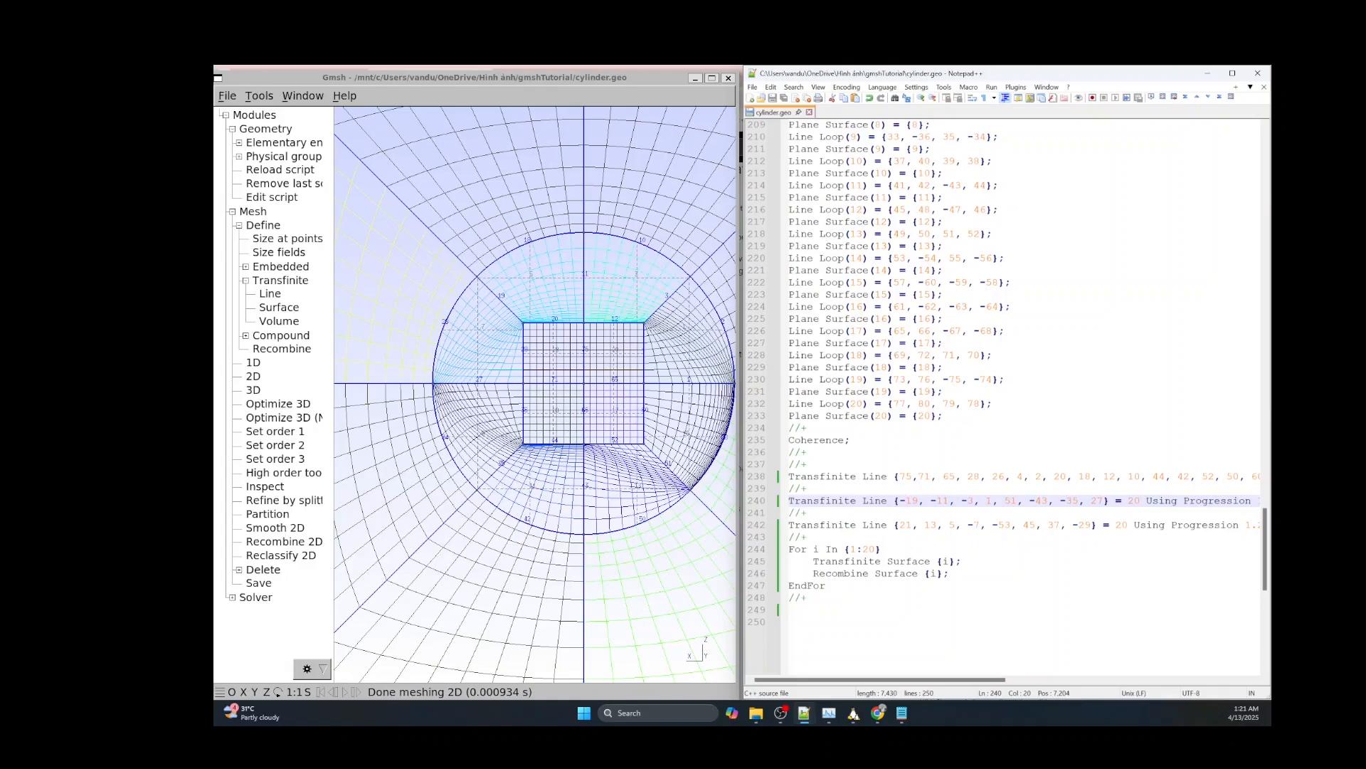
Reload the script in Gmsh, regenerate the 2D mesh and inspect the grading around the cylinder and across the whole domain.
{"action": "left_click", "coordinate": [280, 169]}
{"action": "left_click", "coordinate": [254, 376]}
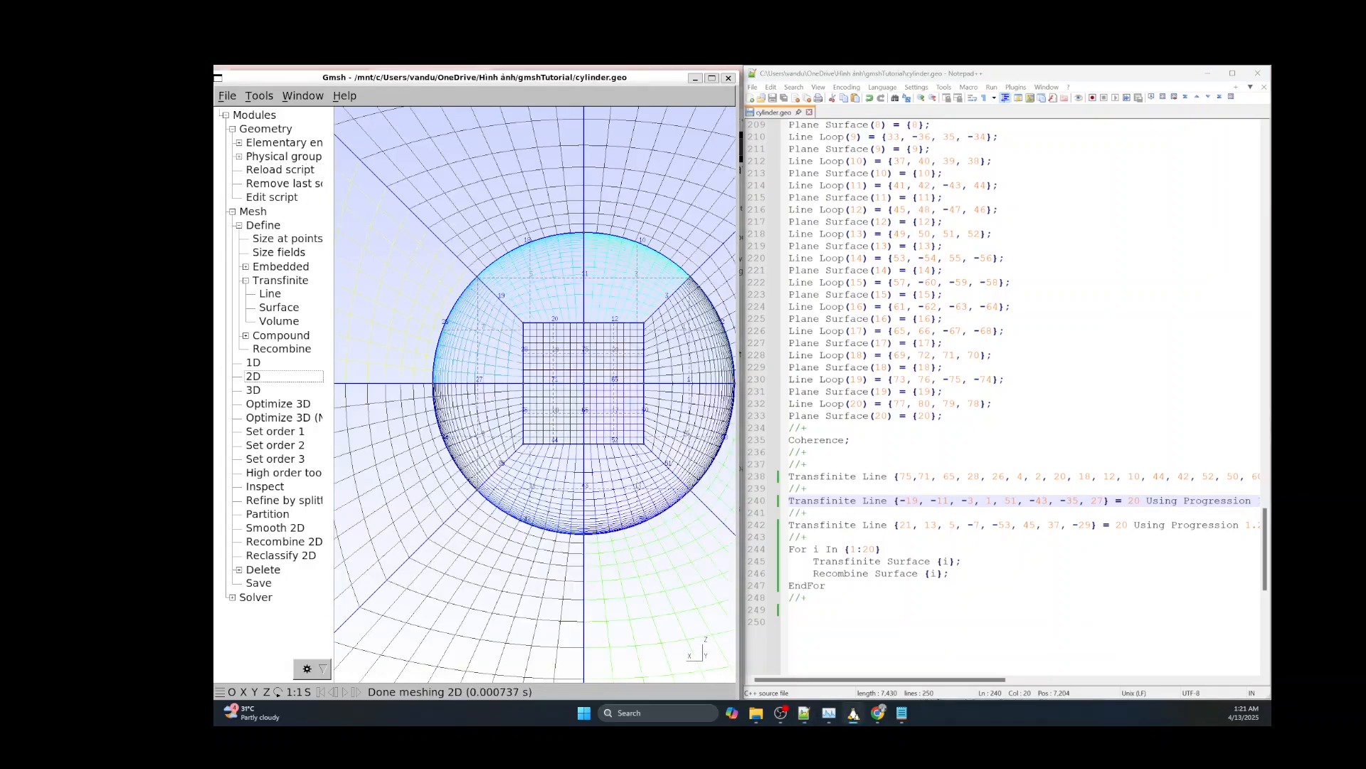
{"action": "scroll", "coordinate": [658, 427], "scroll_direction": "down", "scroll_amount": 10}
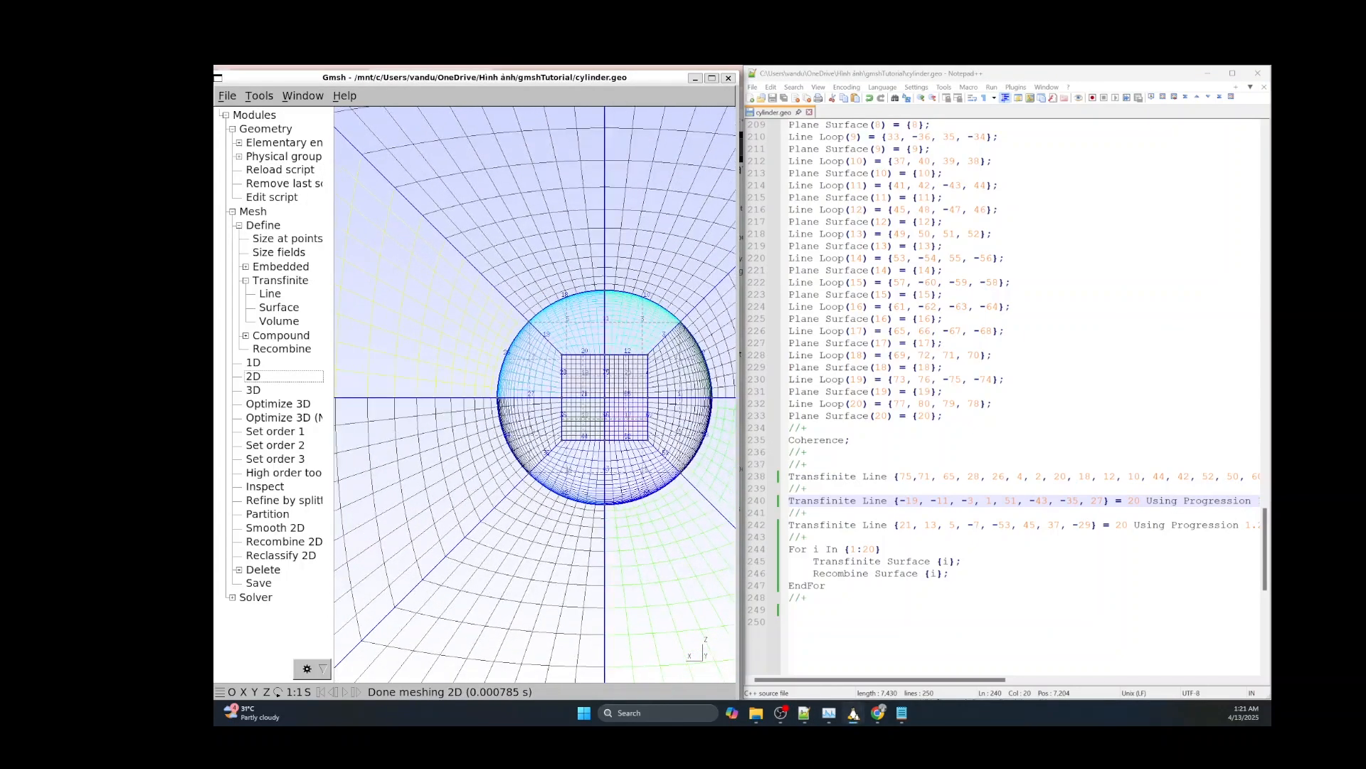
{"action": "scroll", "coordinate": [658, 427], "scroll_direction": "down", "scroll_amount": 10}
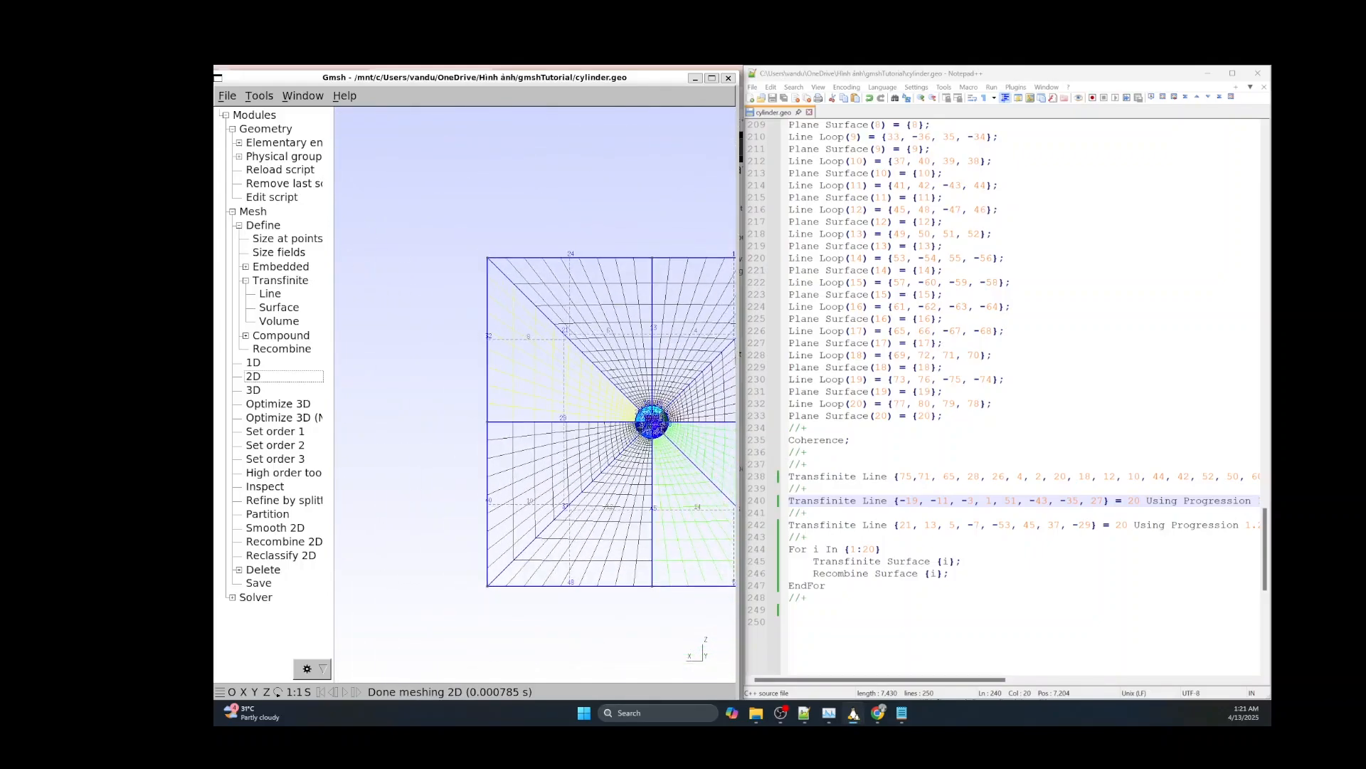
{"action": "left_click", "coordinate": [294, 691]}
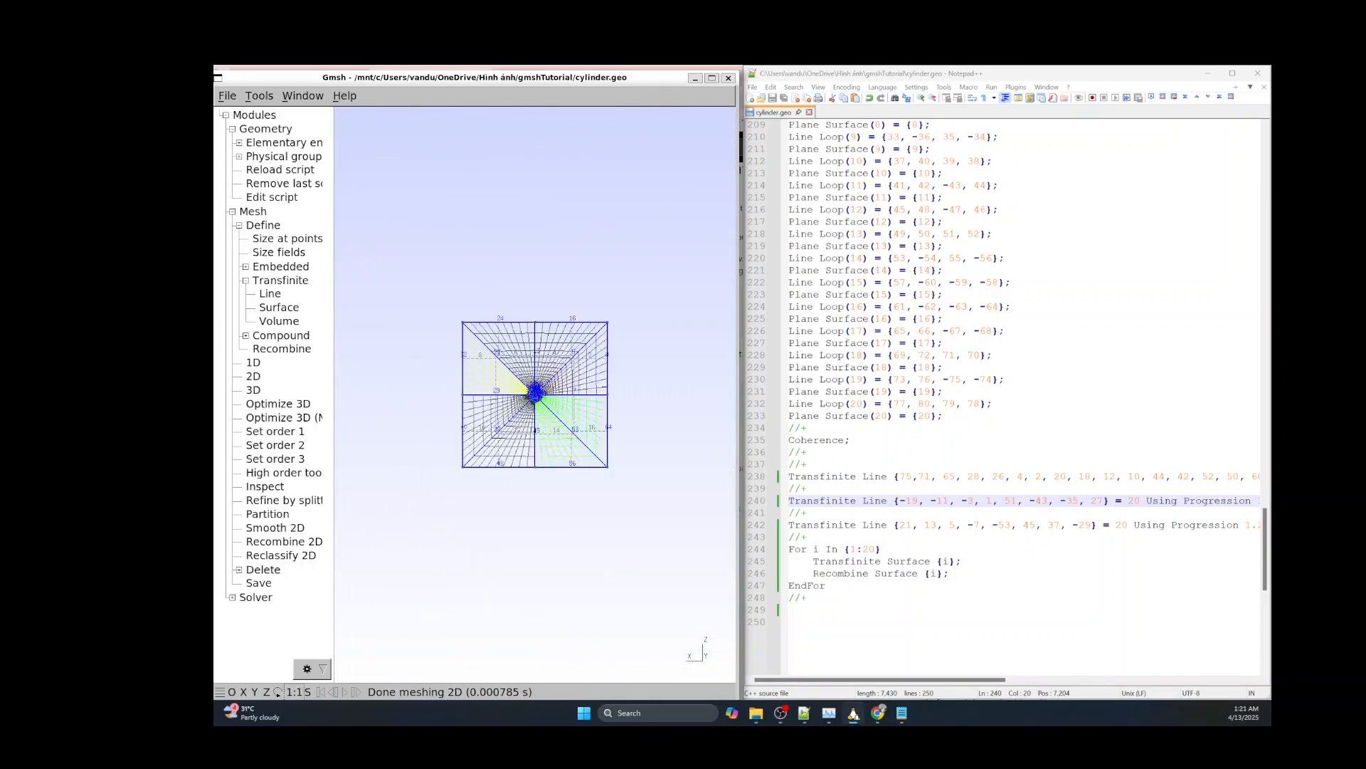
{"action": "left_click", "coordinate": [780, 712]}
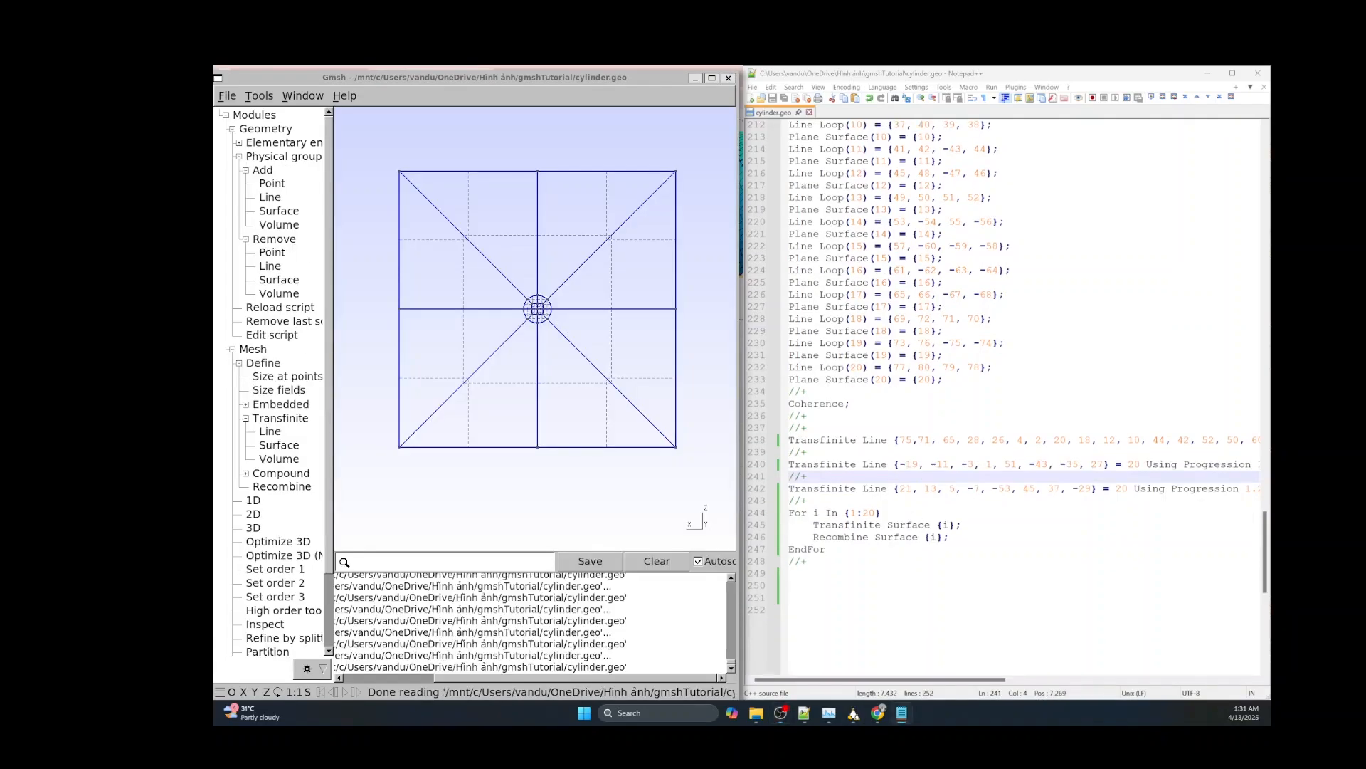
Duplicate the For loop over surfaces 1:20 directly below the existing loop in cylinder.geo.
{"action": "left_click", "coordinate": [789, 610]}
{"action": "left_click_drag", "start_coordinate": [594, 356], "coordinate": [591, 227]}
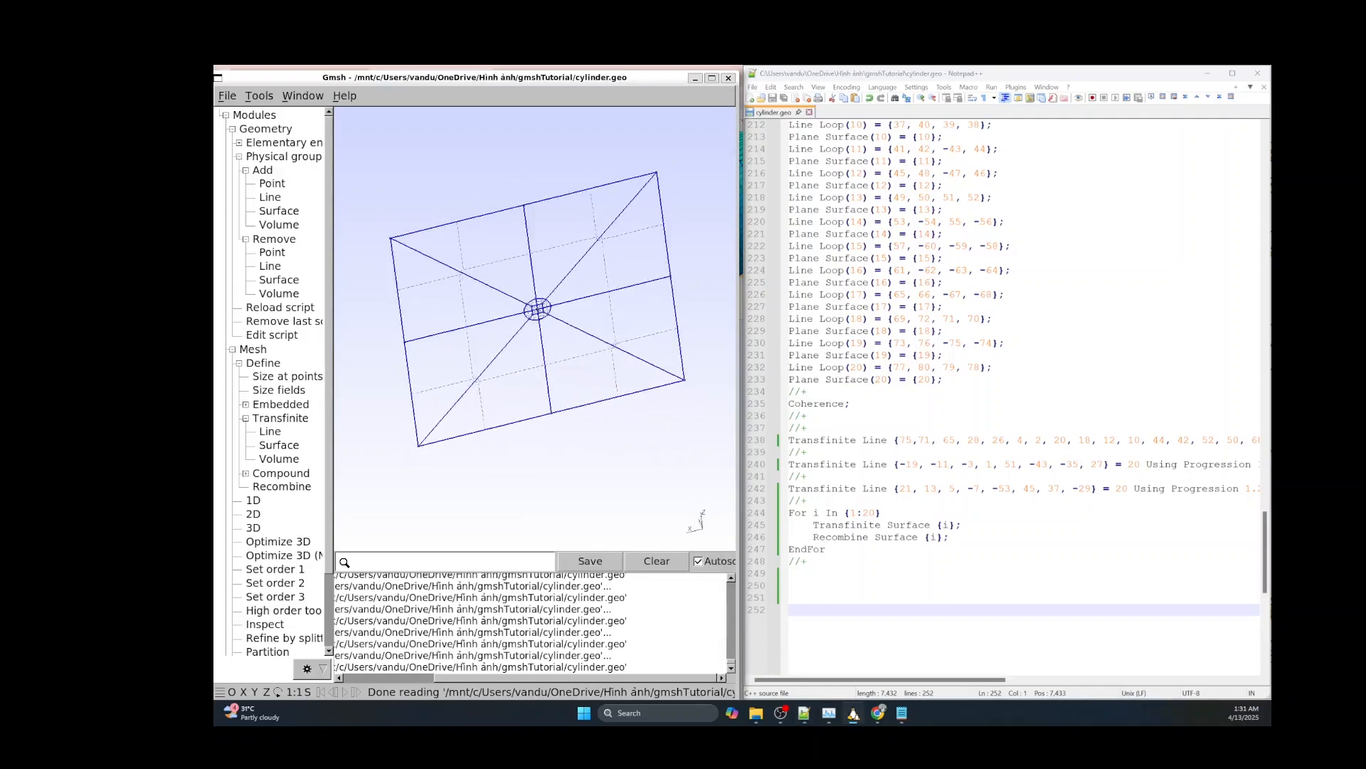
{"action": "left_click_drag", "start_coordinate": [584, 380], "coordinate": [525, 403]}
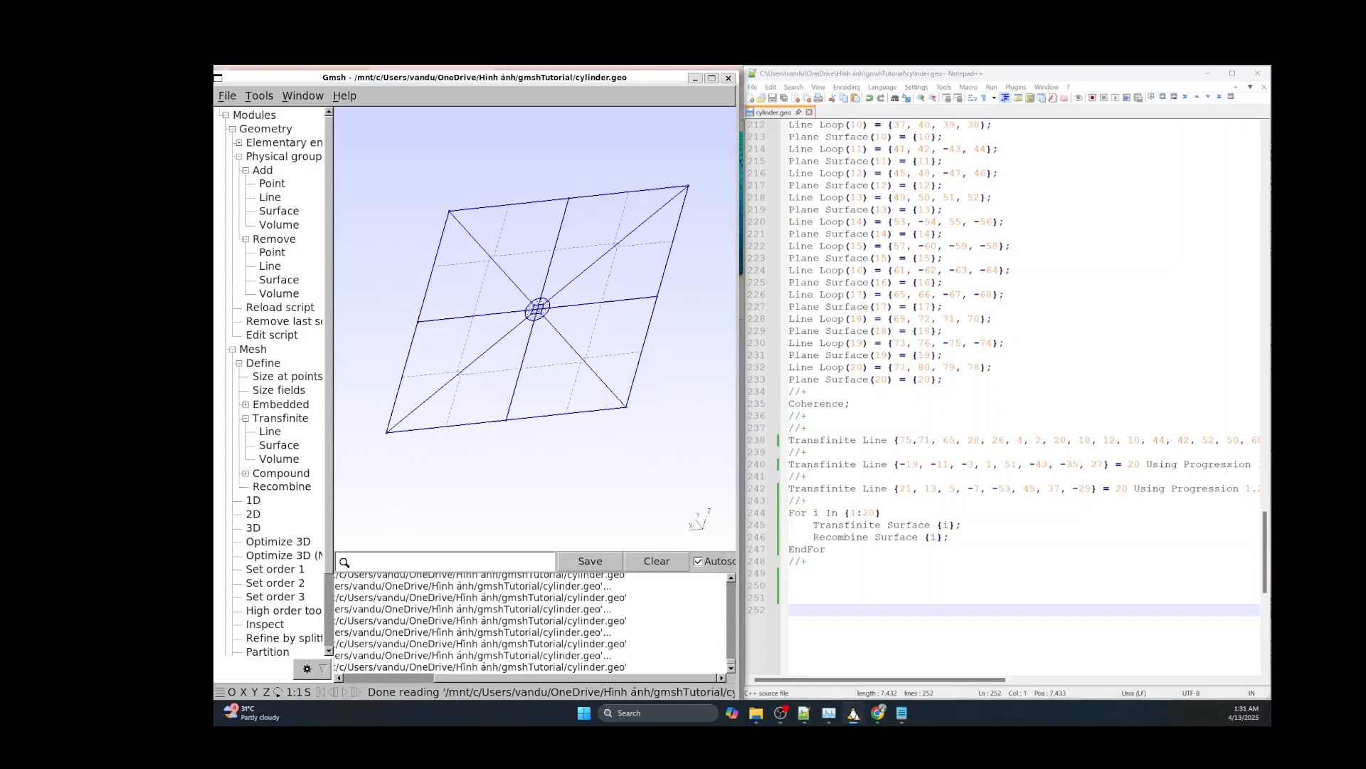
{"action": "left_click_drag", "start_coordinate": [827, 549], "coordinate": [789, 513]}
{"action": "key", "text": "ctrl+c"}
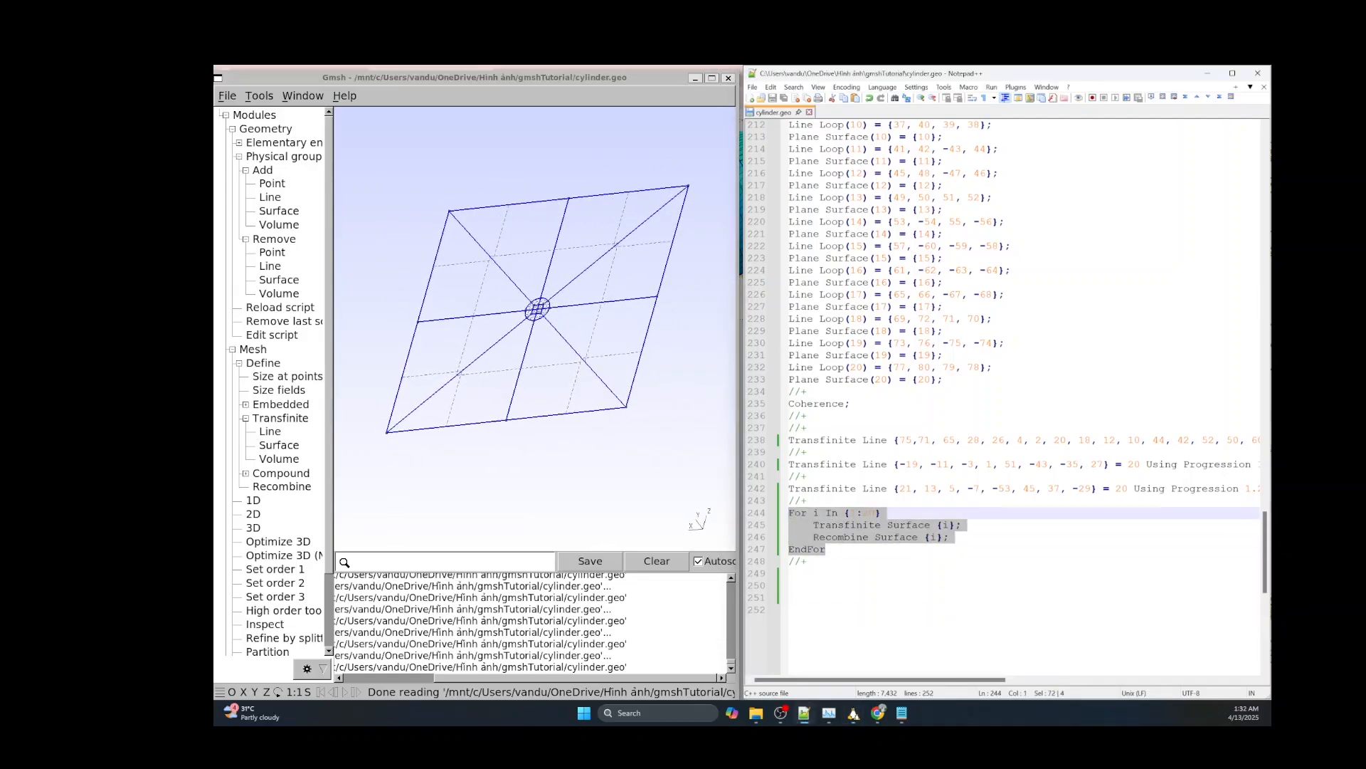
{"action": "left_click", "coordinate": [789, 597]}
{"action": "left_click", "coordinate": [789, 573]}
{"action": "key", "text": "ctrl+v"}
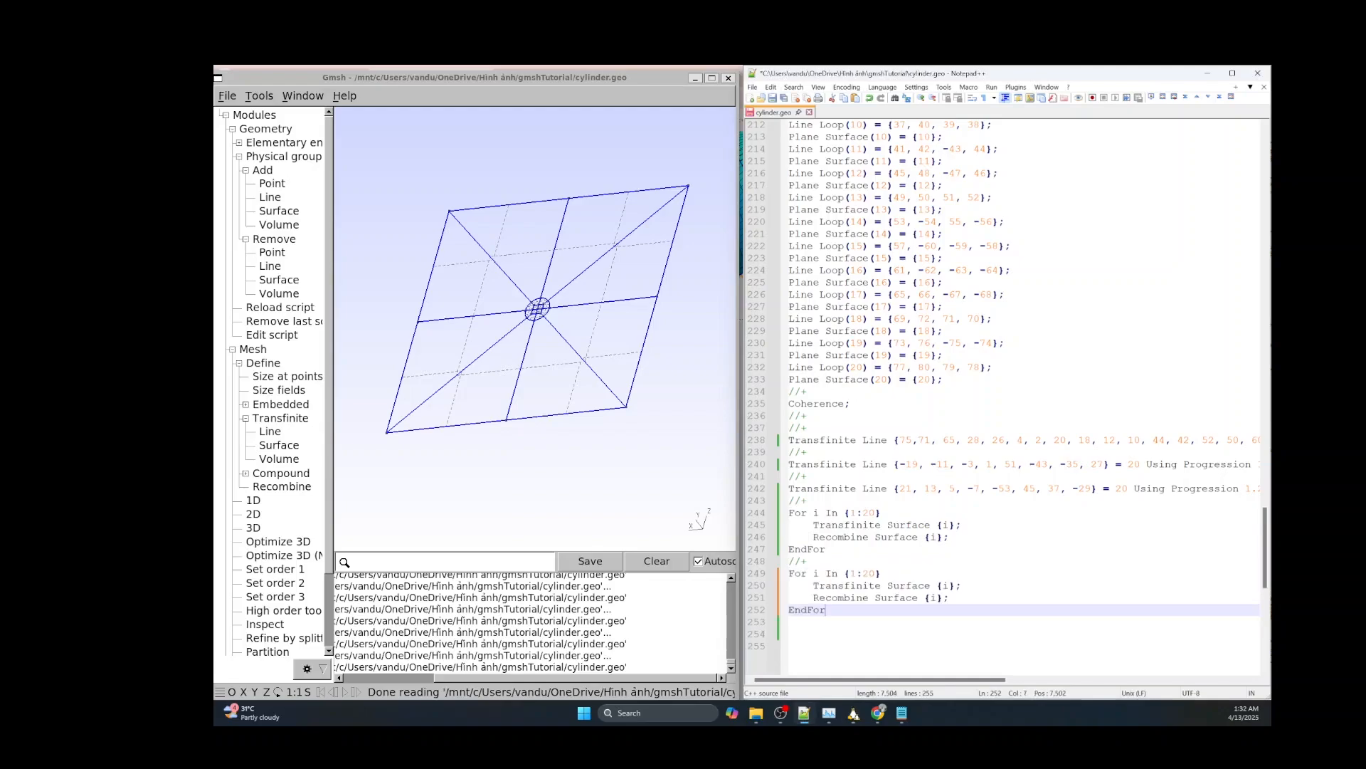
Replace Transfinite in the copied loop with Extrude{0,100,0}{ and put Surface {i}; on its own line inside the block.
{"action": "double_click", "coordinate": [847, 585]}
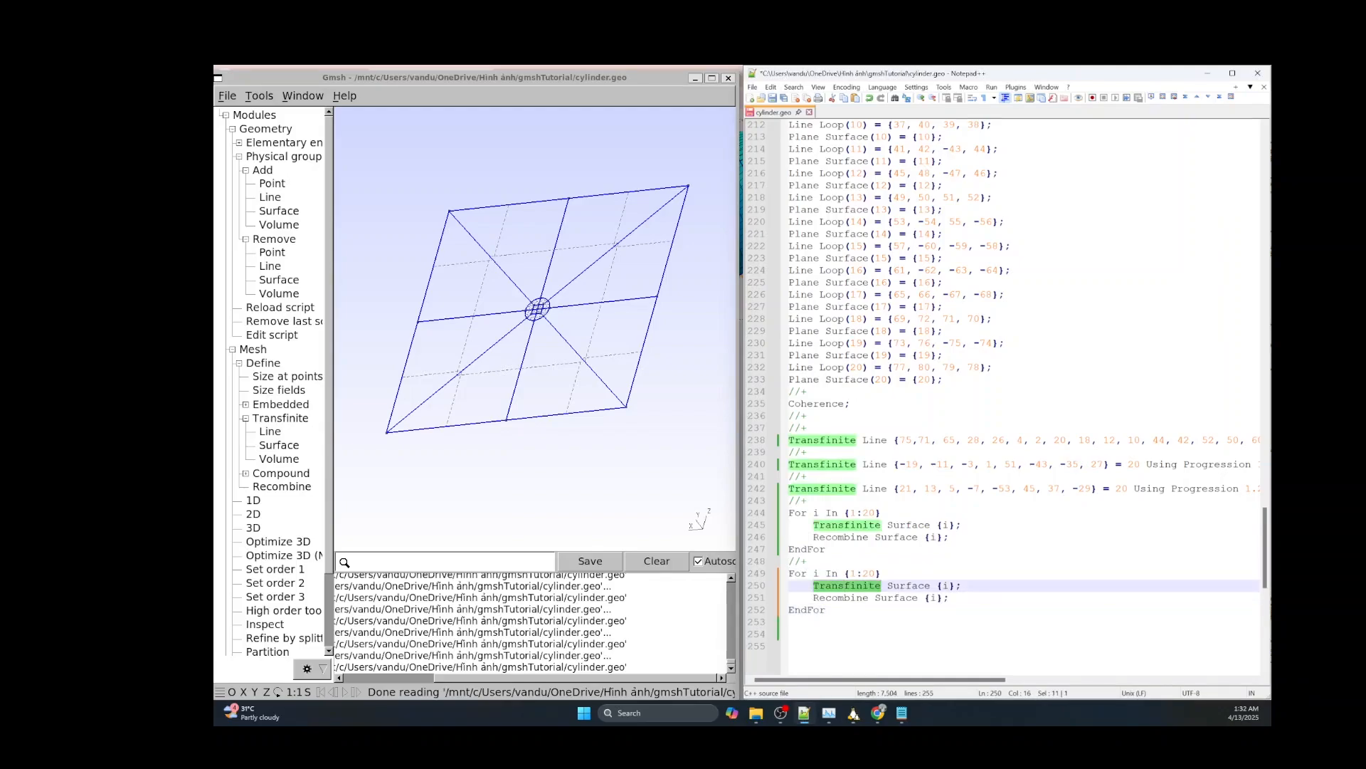
{"action": "type", "text": "Extrud"}
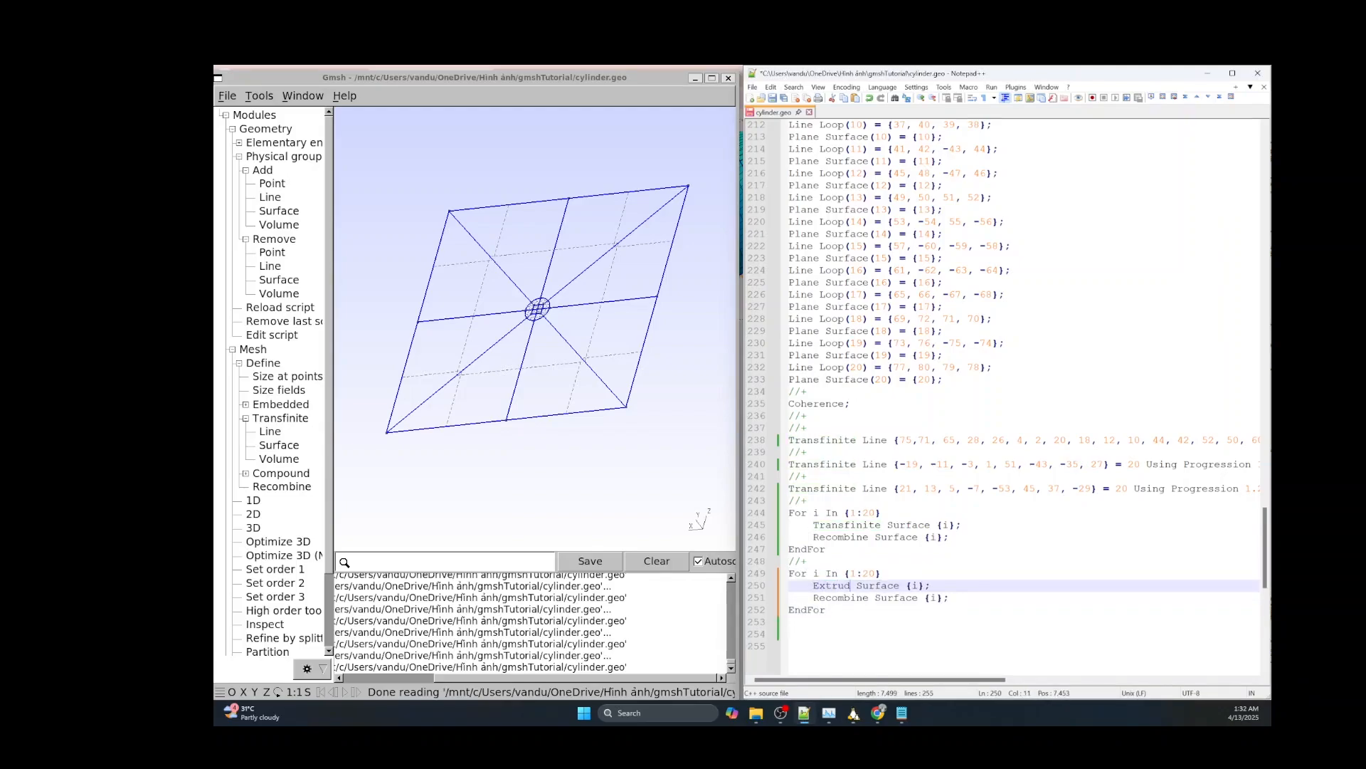
{"action": "type", "text": "e("}
{"action": "type", "text": ")"}
{"action": "type", "text": "0,100,"}
{"action": "type", "text": "0"}
{"action": "type", "text": "{"}
{"action": "key", "text": "Return"}
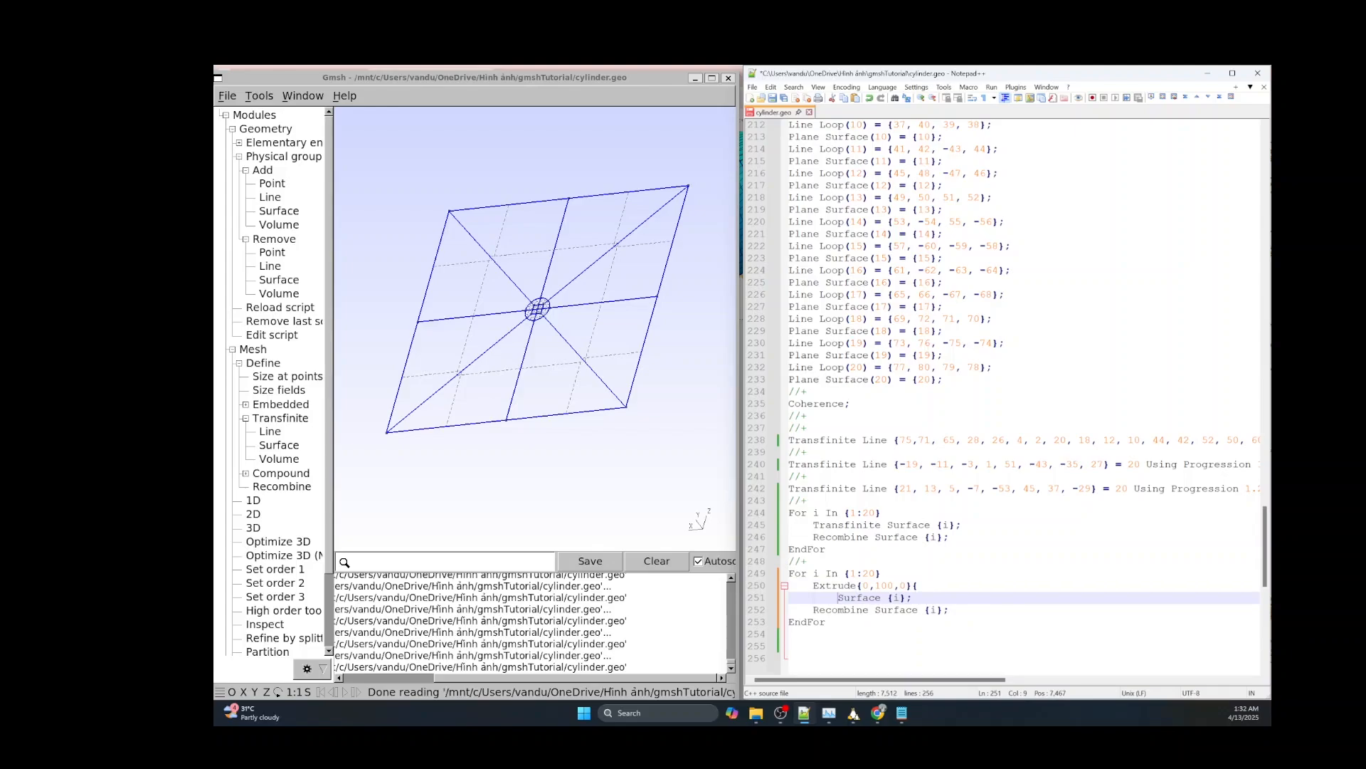
Indent the Recombine Surface line inside the Extrude block and close the block with a brace.
{"action": "key", "text": "Down"}
{"action": "key", "text": "Tab"}
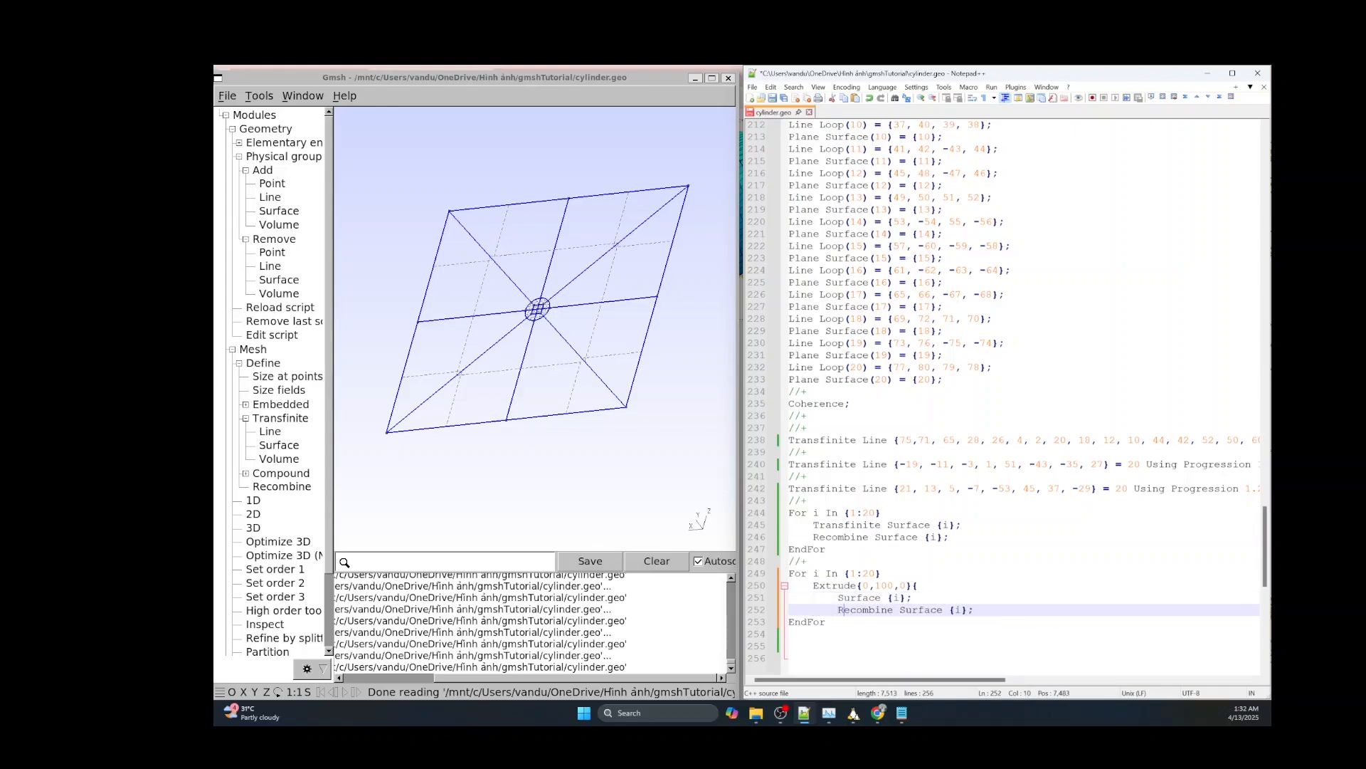
{"action": "key", "text": "End"}
{"action": "key", "text": "Return"}
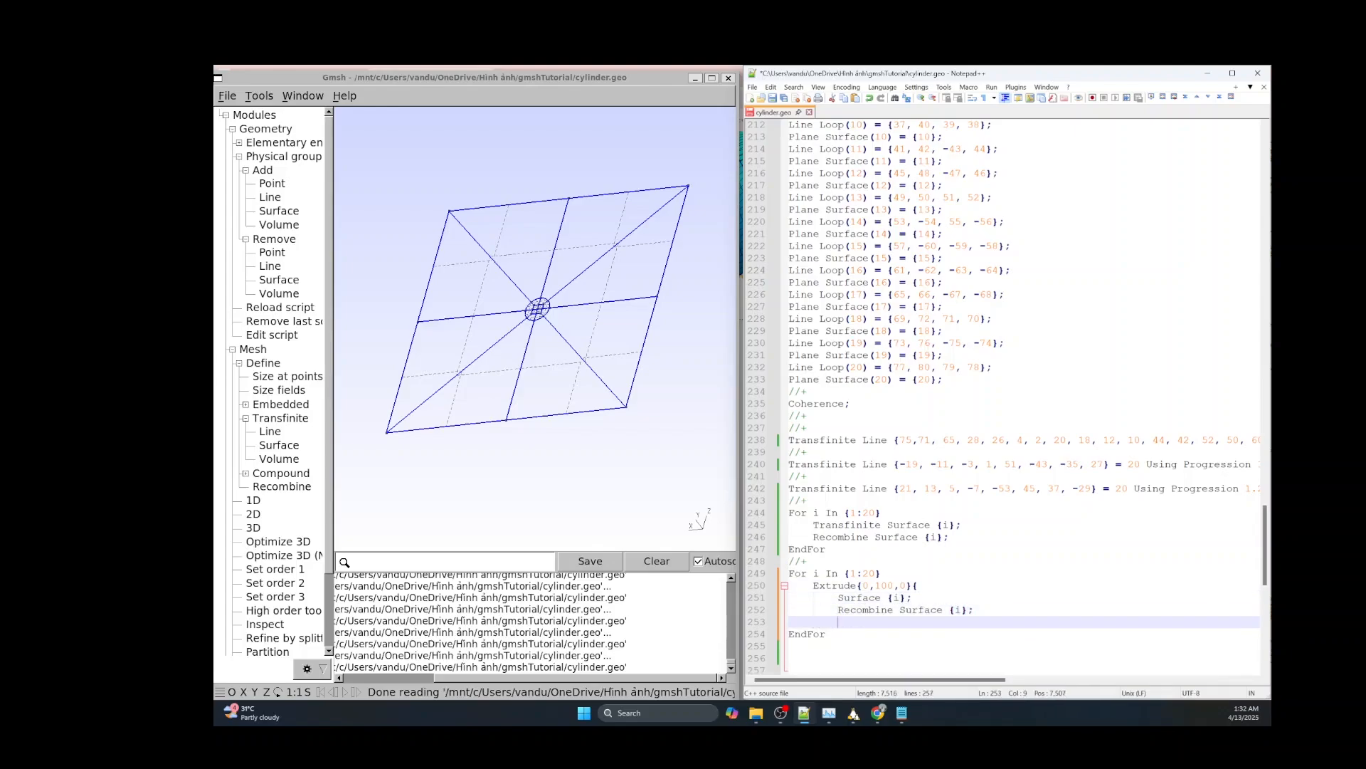
{"action": "key", "text": "BackSpace"}
{"action": "type", "text": "}"}
Insert Layers{1}; in place of the word Recombine, leaving the remaining Surface {i}; text on the following line.
{"action": "double_click", "coordinate": [864, 609]}
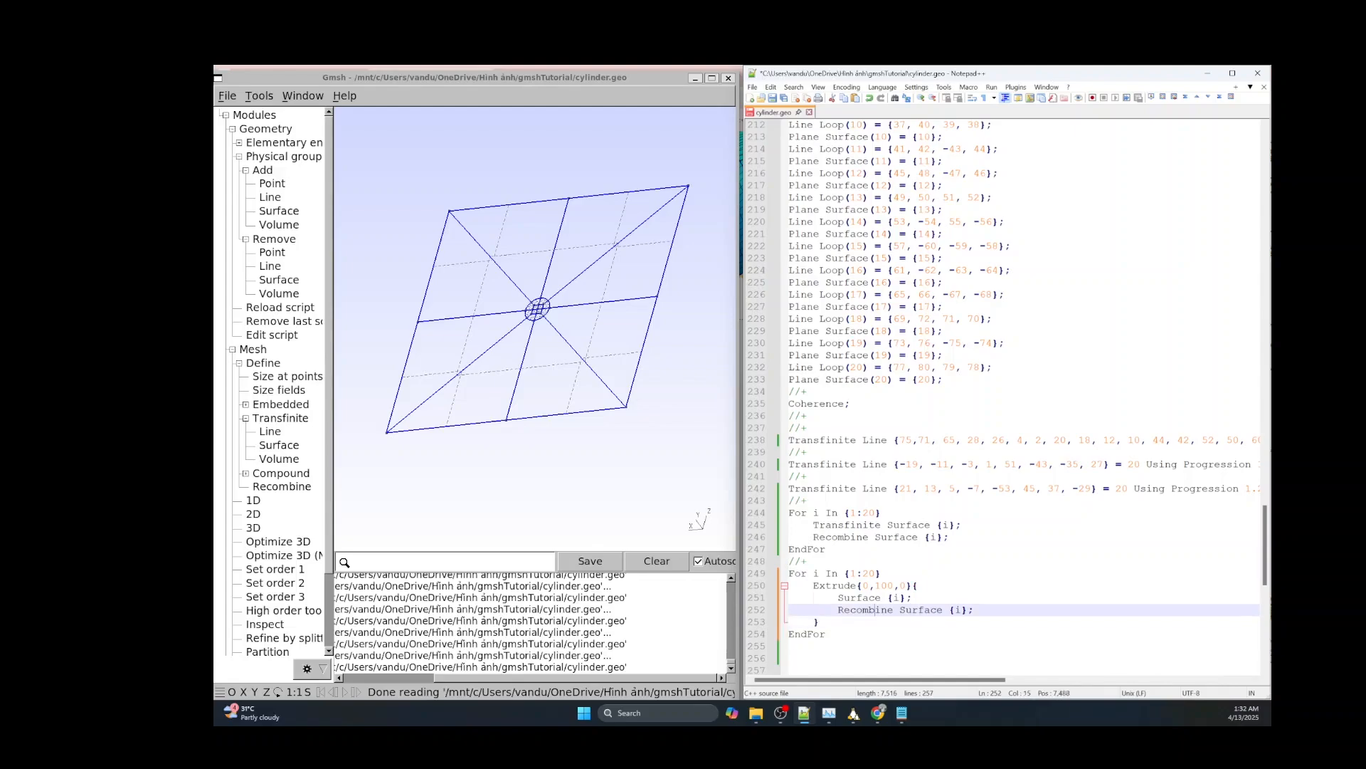
{"action": "type", "text": "Layers{1}"}
{"action": "type", "text": ";"}
{"action": "key", "text": "Return"}
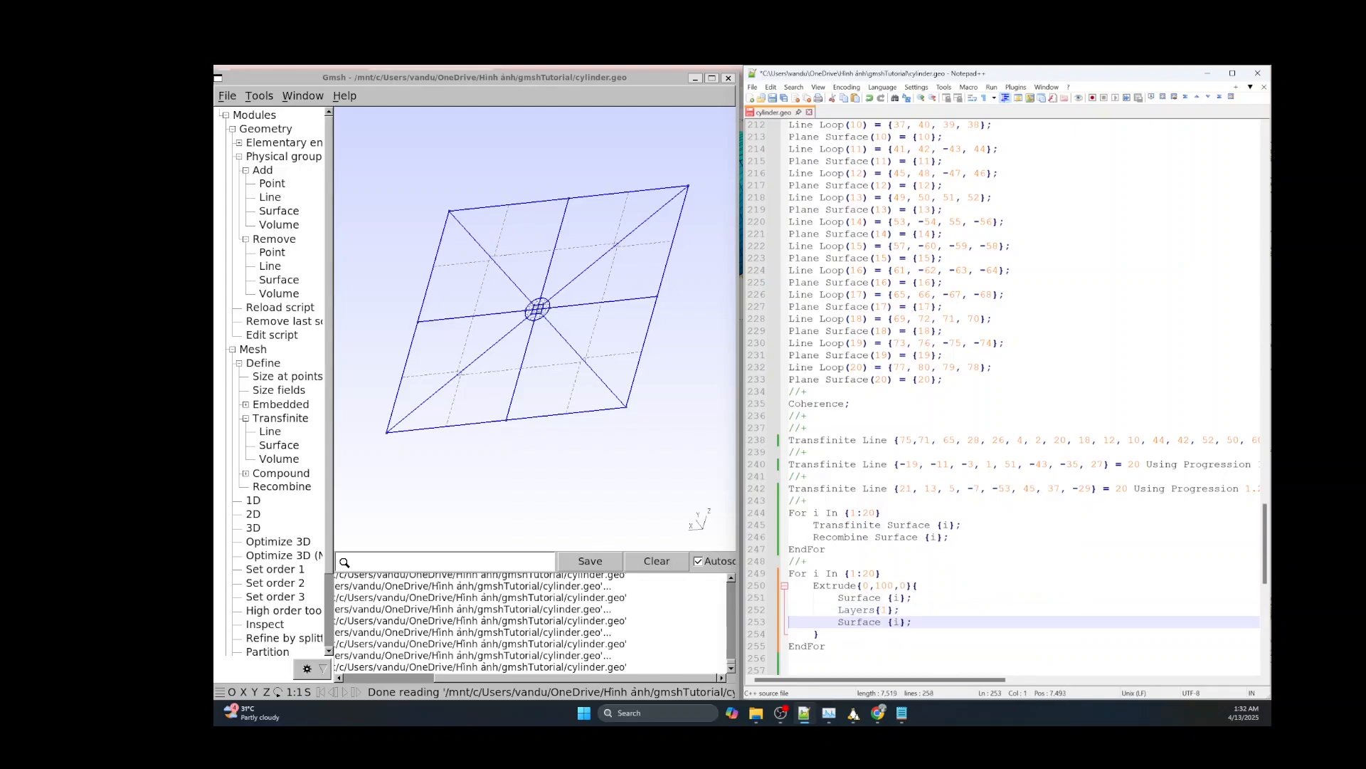
Turn the last line of the Extrude block into a plain Recombine; statement and save cylinder.geo.
{"action": "key", "text": "Tab"}
{"action": "type", "text": "R"}
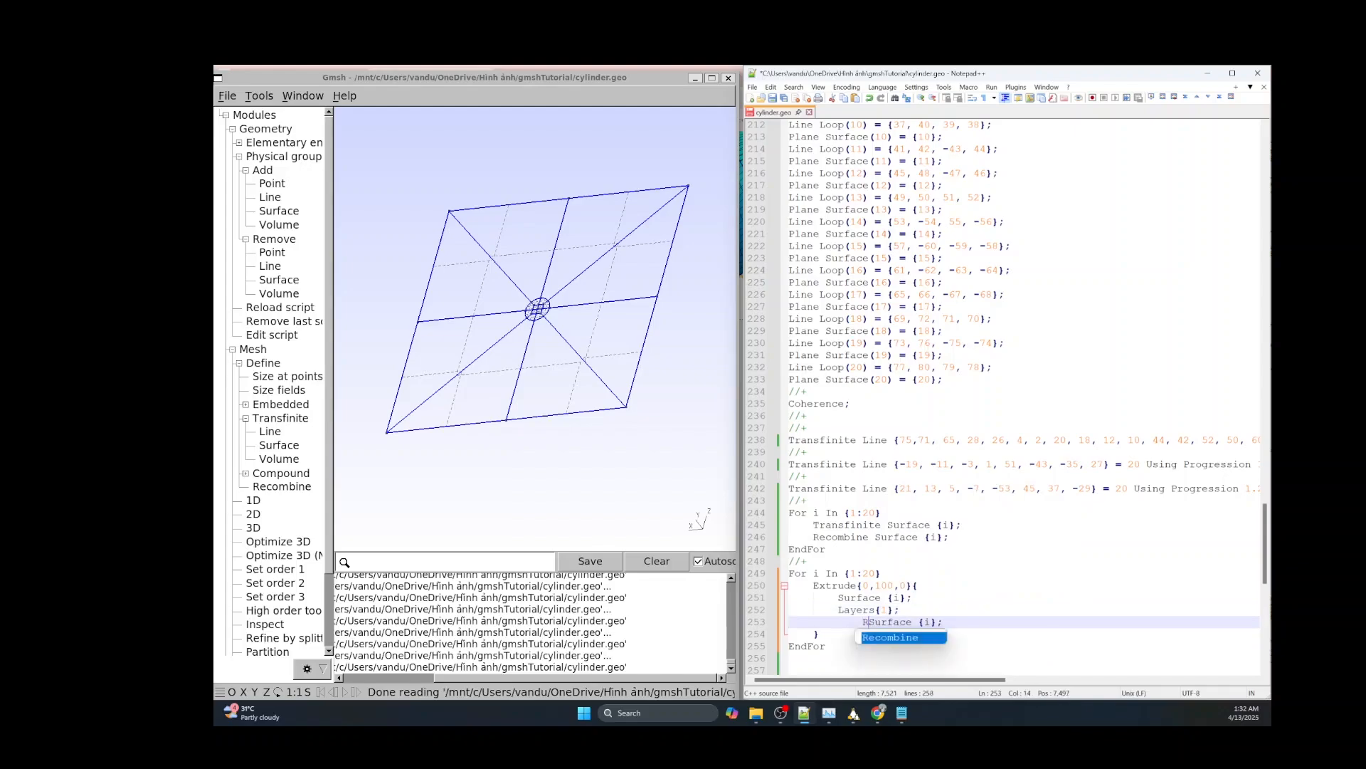
{"action": "key", "text": "Return"}
{"action": "key", "text": "shift+Right"}
{"action": "key", "text": "shift+Right"}
{"action": "key", "text": "shift+Right"}
{"action": "key", "text": "shift+Right"}
{"action": "key", "text": "shift+Right"}
{"action": "key", "text": "shift+Right"}
{"action": "key", "text": "shift+Right"}
{"action": "key", "text": "shift+Right"}
{"action": "key", "text": "shift+Right"}
{"action": "key", "text": "shift+Right"}
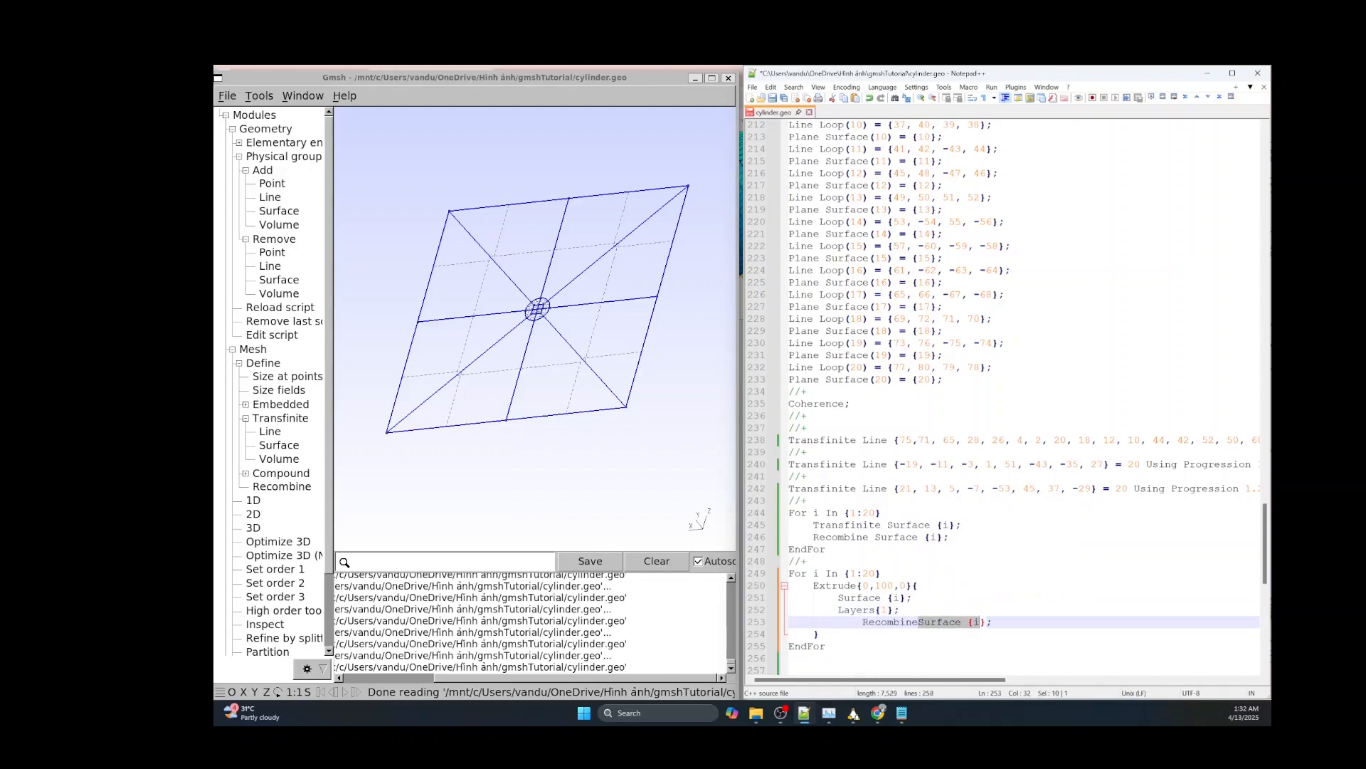
{"action": "key", "text": "shift+Right"}
{"action": "key", "text": "Delete"}
{"action": "key", "text": "End"}
{"action": "key", "text": "BackSpace"}
{"action": "key", "text": "ctrl+s"}
Set the Extrude vector to 0,1000,0 and save cylinder.geo.
{"action": "left_click", "coordinate": [893, 585]}
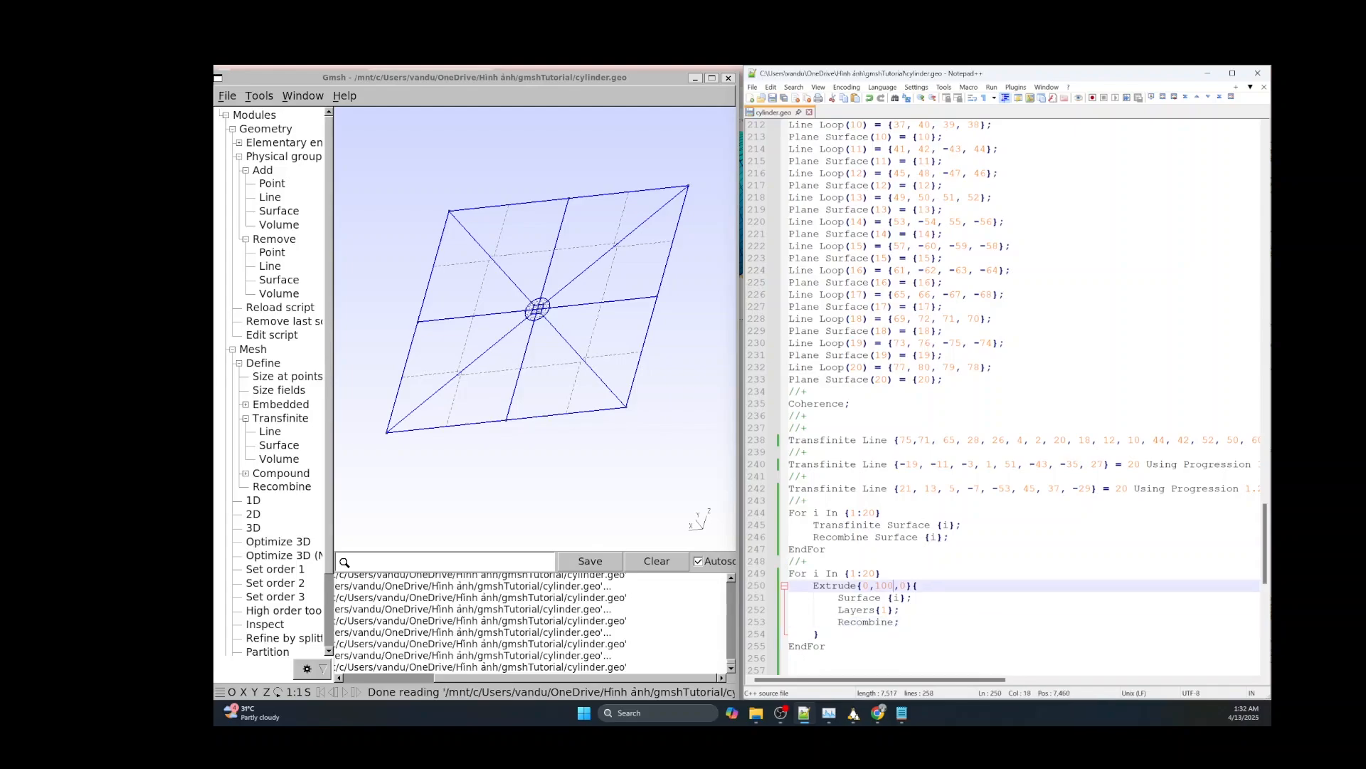
{"action": "type", "text": "0"}
{"action": "left_click", "coordinate": [825, 646]}
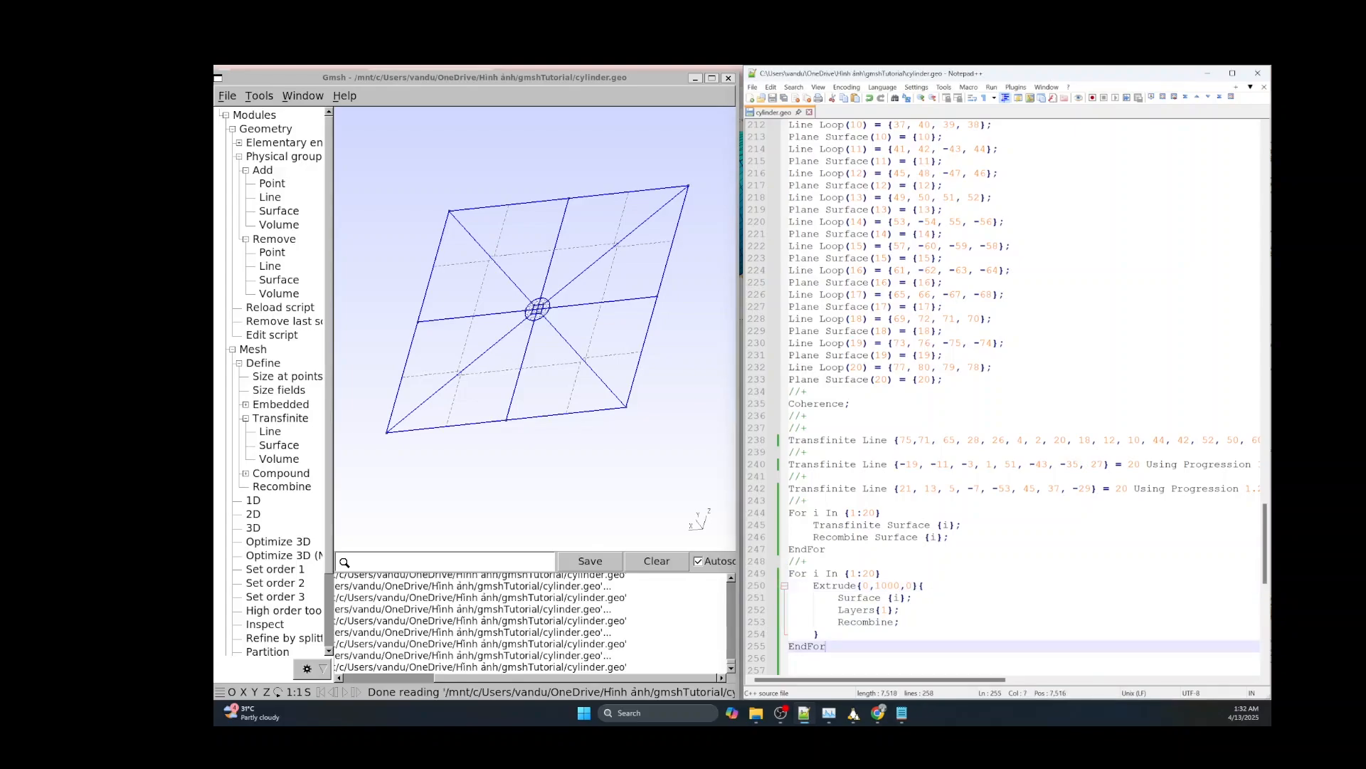
Reload the script in Gmsh and inspect the extruded domain and cylinder from an oblique angle.
{"action": "left_click", "coordinate": [280, 307]}
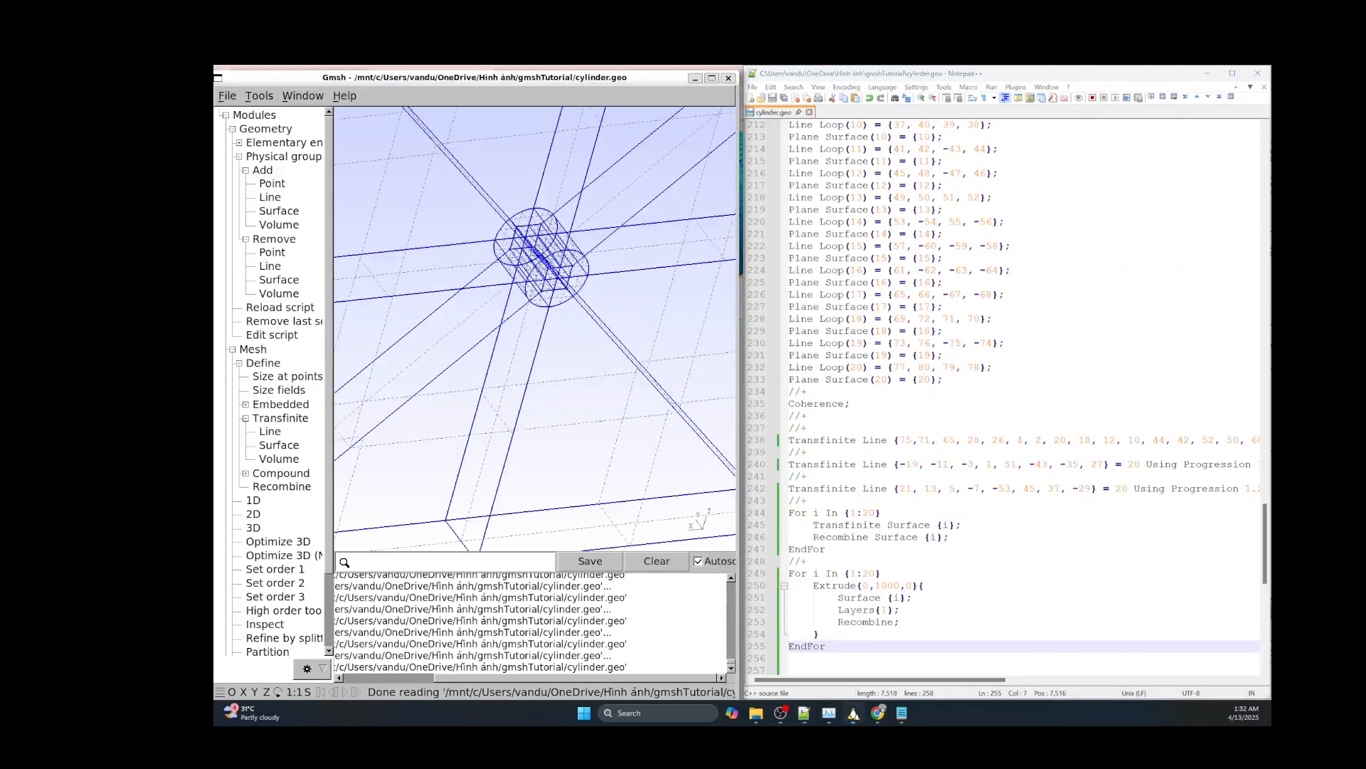
{"action": "scroll", "coordinate": [534, 320], "scroll_direction": "down", "scroll_amount": 8}
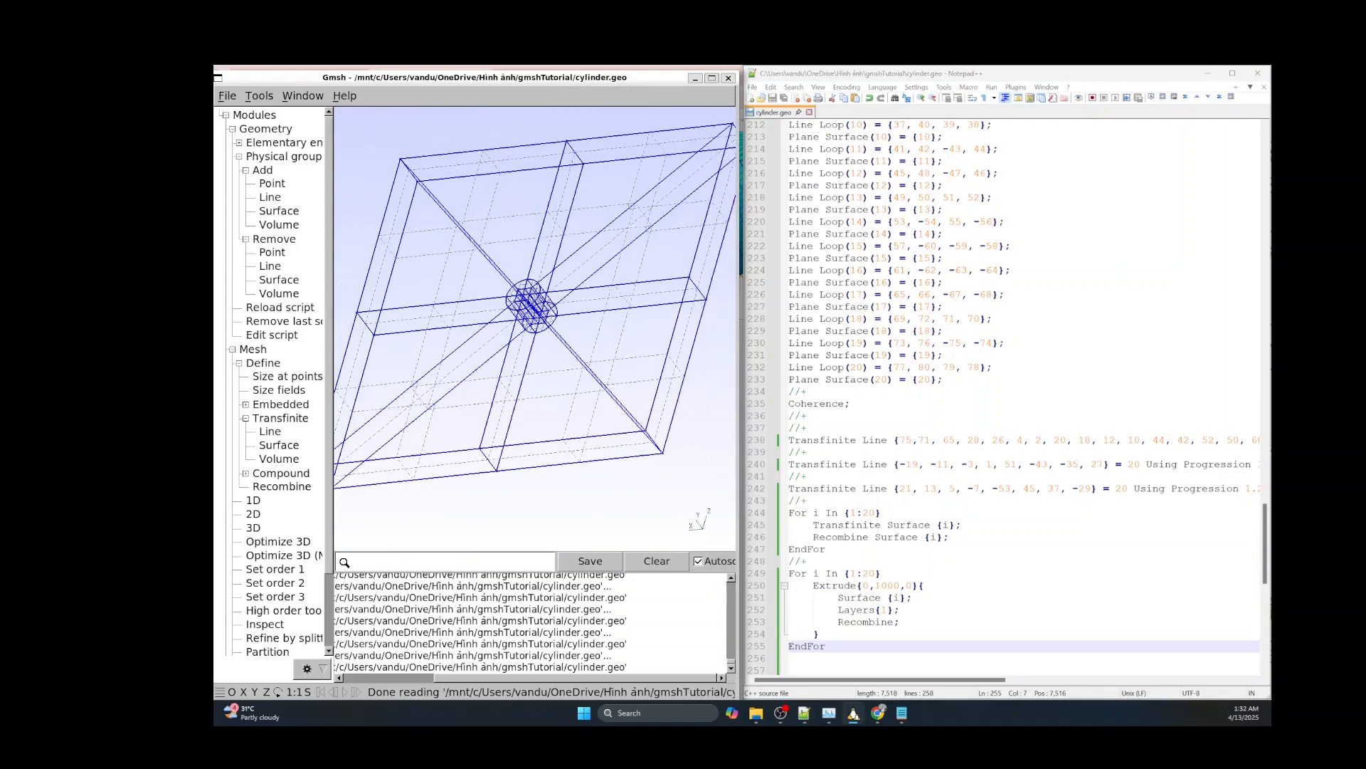
{"action": "scroll", "coordinate": [534, 320], "scroll_direction": "down", "scroll_amount": 1}
{"action": "mouse_move", "coordinate": [533, 320]}
{"action": "left_mouse_down"}
{"action": "mouse_move", "coordinate": [548, 249]}
{"action": "mouse_move", "coordinate": [555, 313]}
{"action": "mouse_move", "coordinate": [537, 245]}
{"action": "mouse_move", "coordinate": [555, 320]}
{"action": "mouse_move", "coordinate": [576, 341]}
{"action": "mouse_move", "coordinate": [562, 291]}
{"action": "mouse_move", "coordinate": [537, 299]}
{"action": "mouse_move", "coordinate": [563, 320]}
{"action": "mouse_move", "coordinate": [527, 284]}
{"action": "mouse_move", "coordinate": [552, 313]}
{"action": "left_mouse_up"}
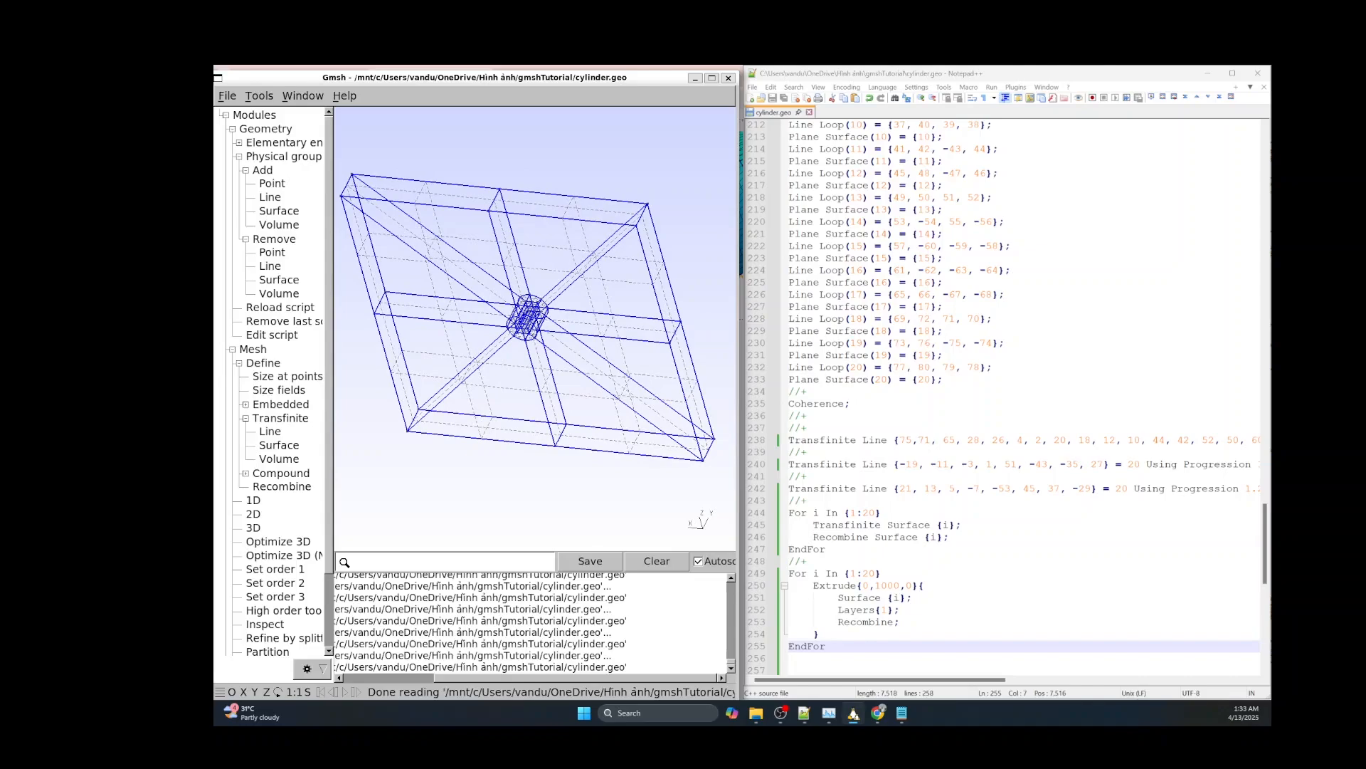
Create the physical surface group inlet from the side boundary surfaces at one end of the extruded domain.
{"action": "key", "text": "alt+Tab"}
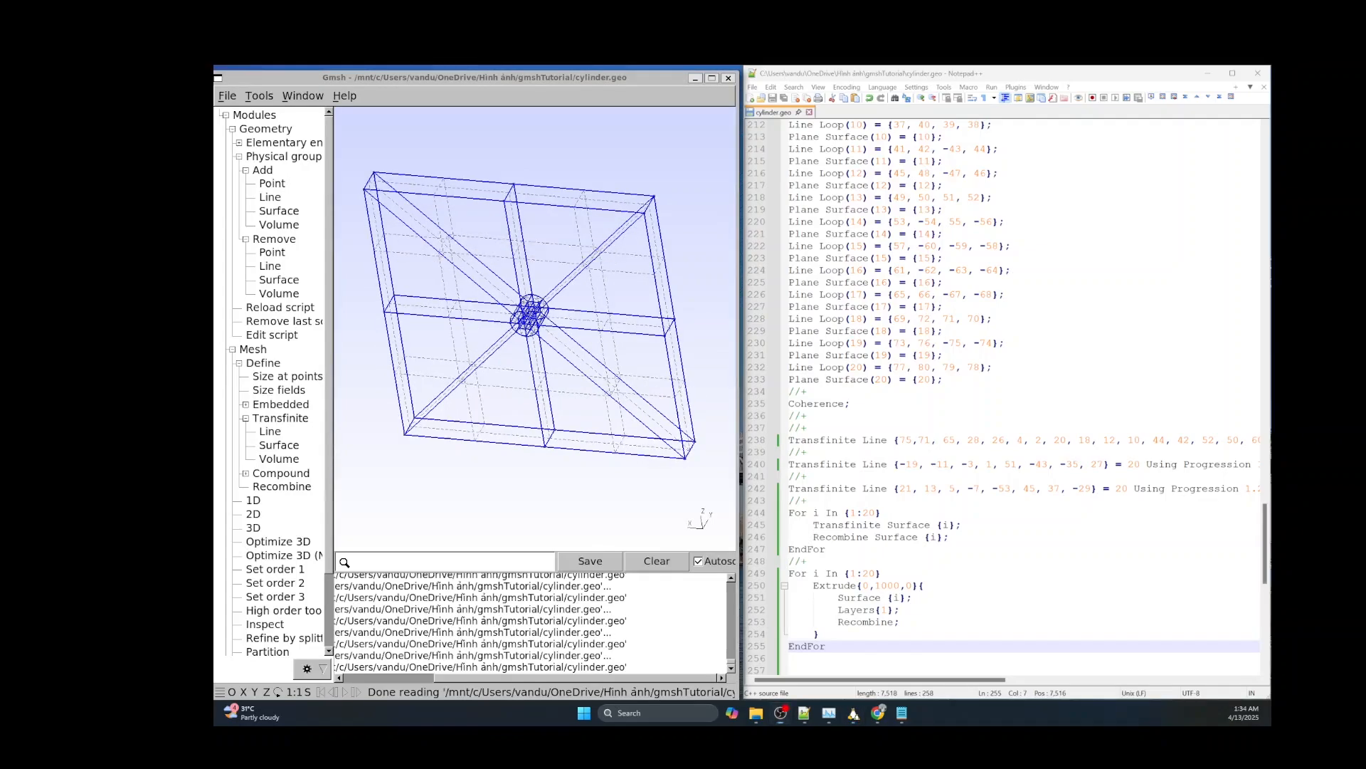
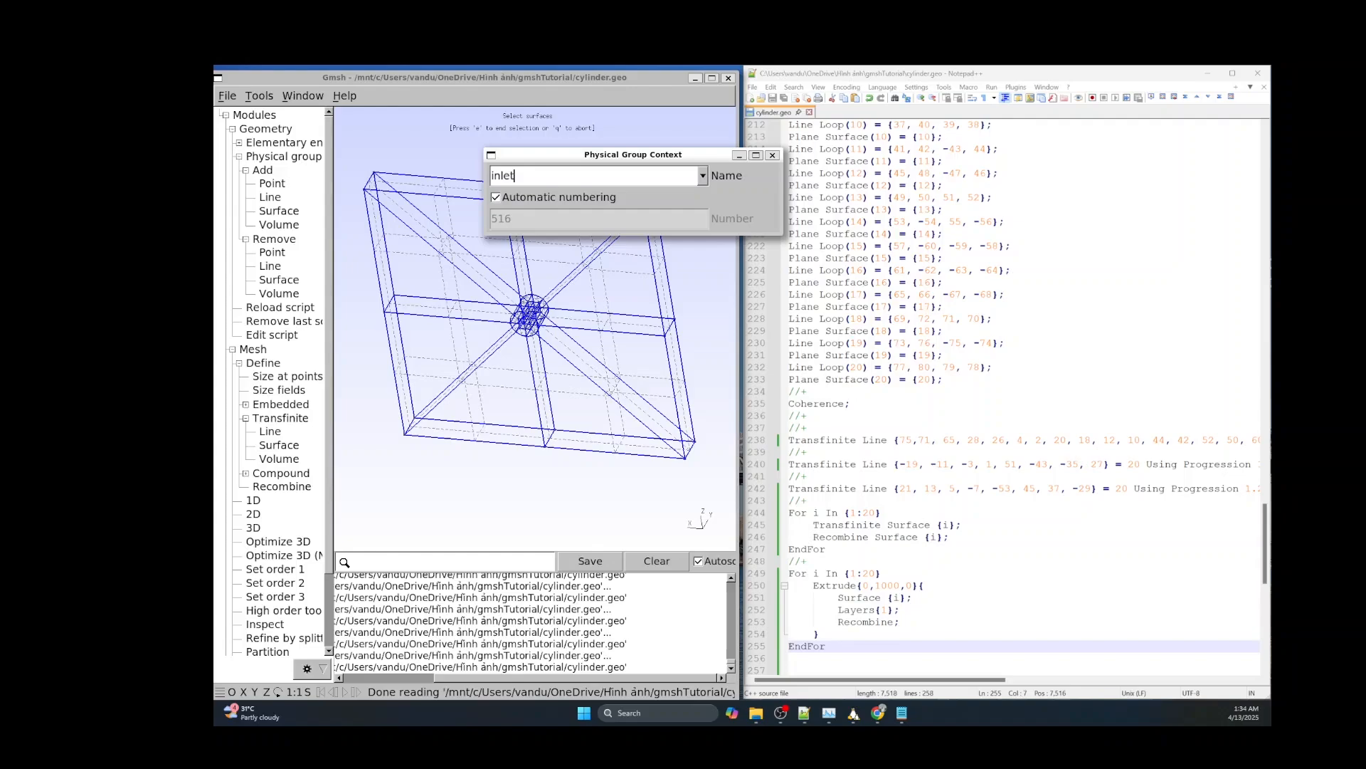
{"action": "left_click", "coordinate": [388, 249]}
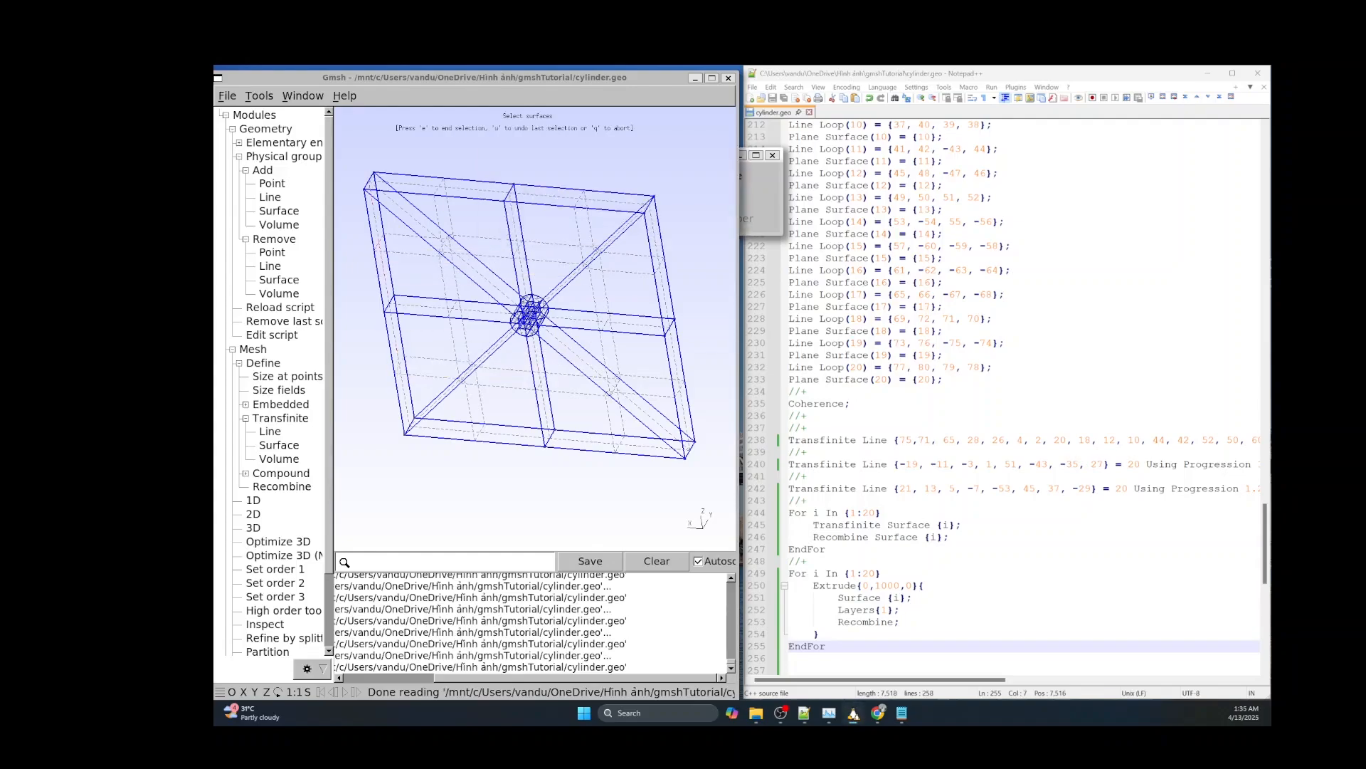
{"action": "key", "text": "e"}
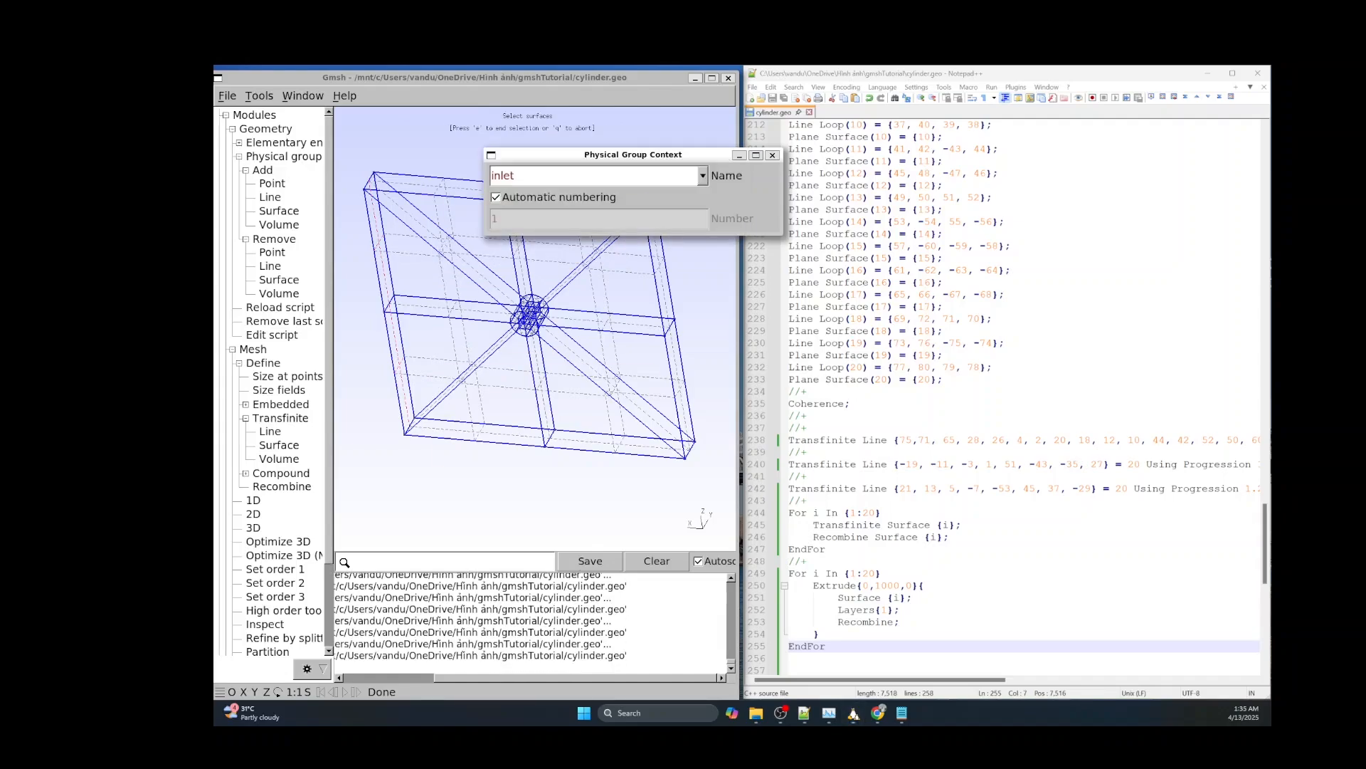
Create the physical surface group outlet from the two side boundary surfaces opposite the inlet.
{"action": "type", "text": "out"}
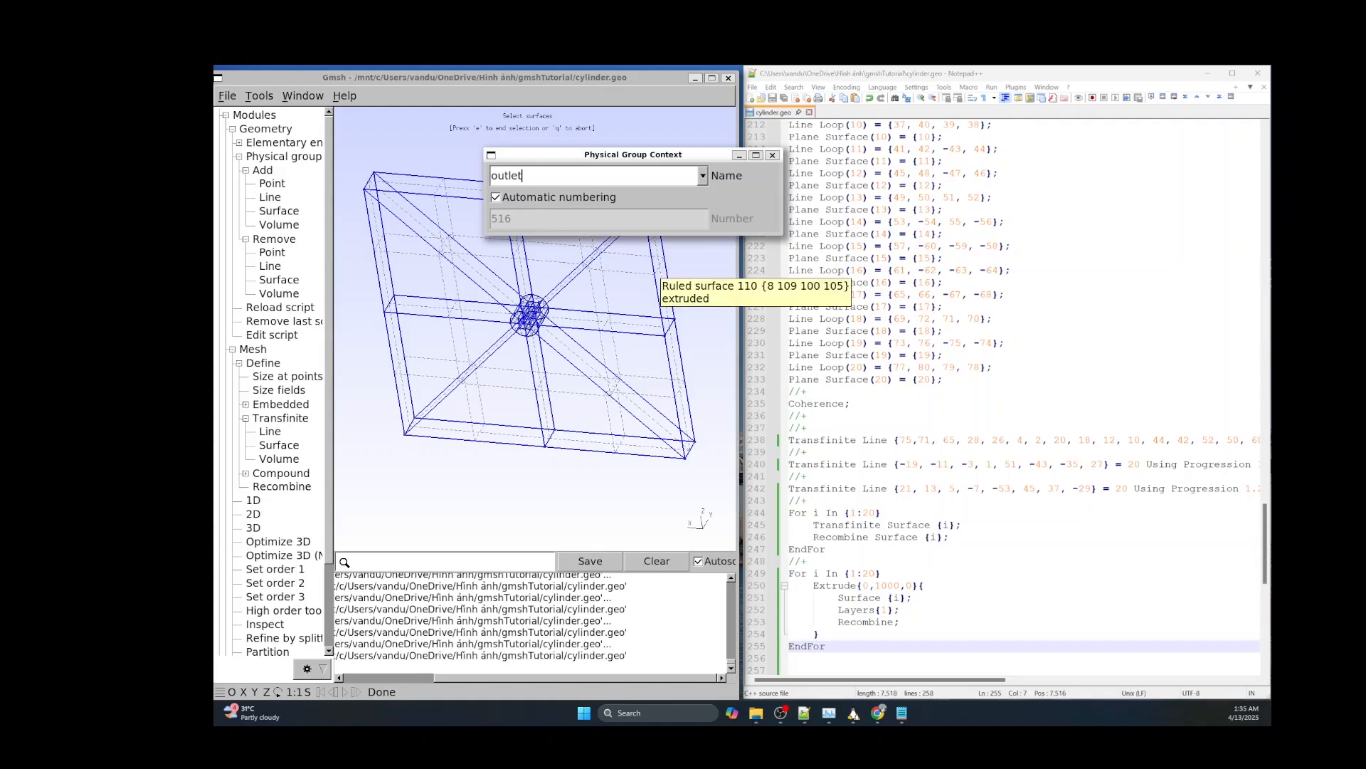
{"action": "left_click", "coordinate": [659, 268]}
{"action": "left_click", "coordinate": [672, 357]}
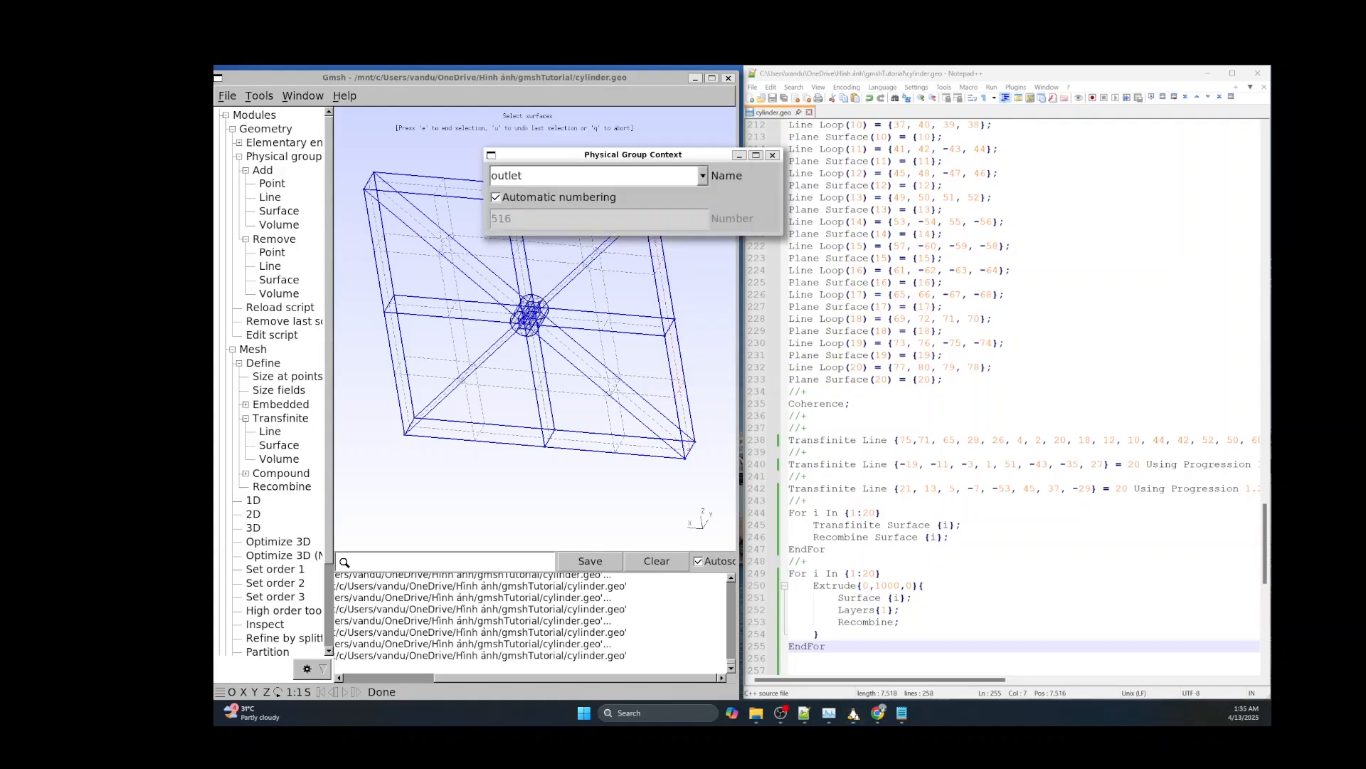
{"action": "key", "text": "e"}
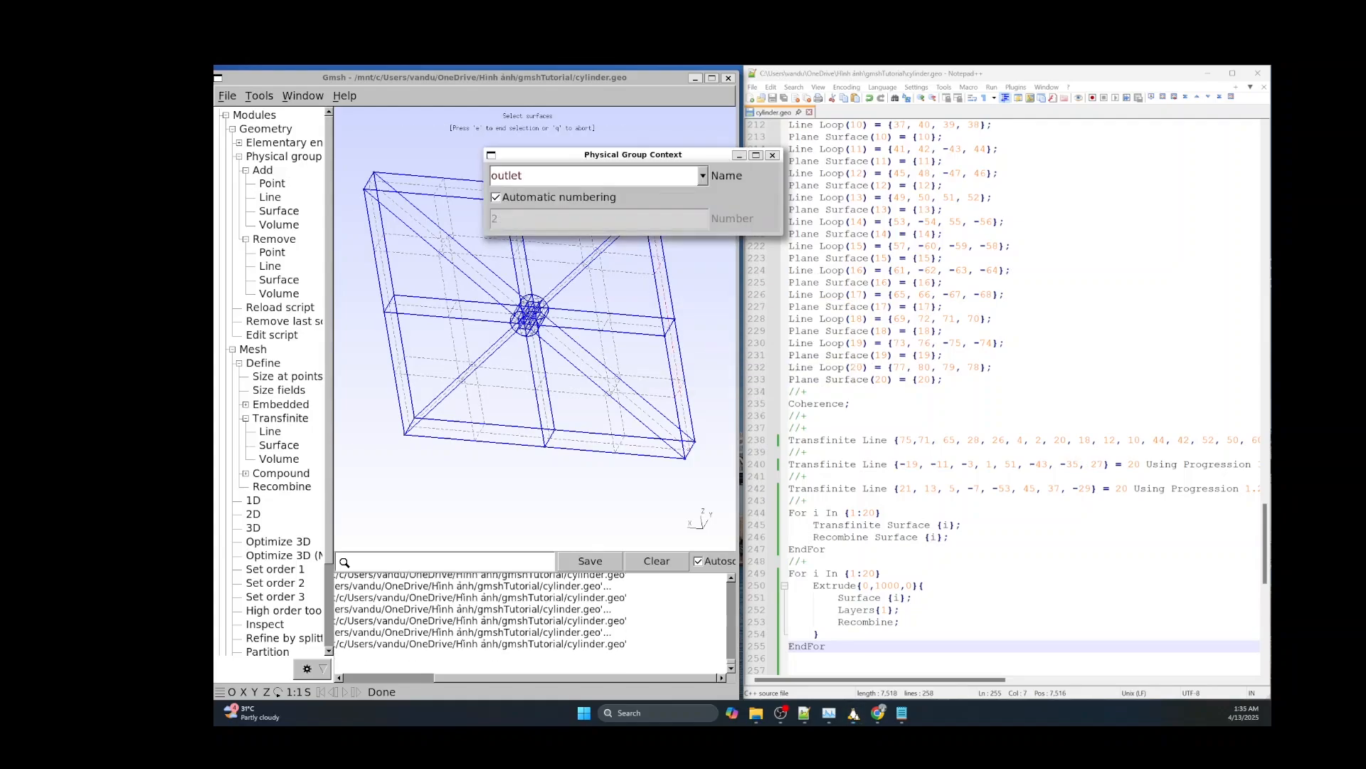
Create the physical surface group top from the two surfaces along the domain's upper boundary.
{"action": "double_click", "coordinate": [506, 176]}
{"action": "type", "text": "top"}
{"action": "left_click", "coordinate": [425, 183]}
{"action": "left_click_drag", "start_coordinate": [632, 154], "coordinate": [530, 248]}
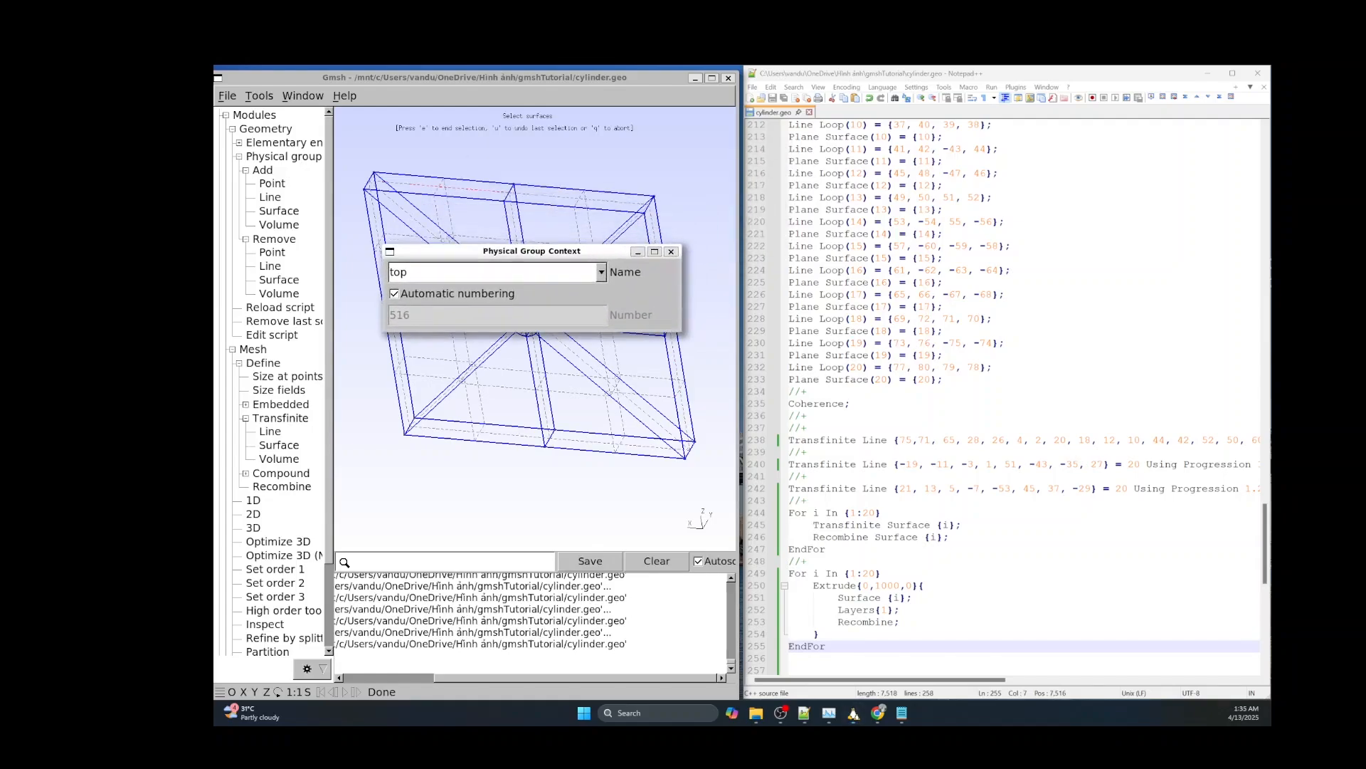
{"action": "left_click", "coordinate": [534, 192]}
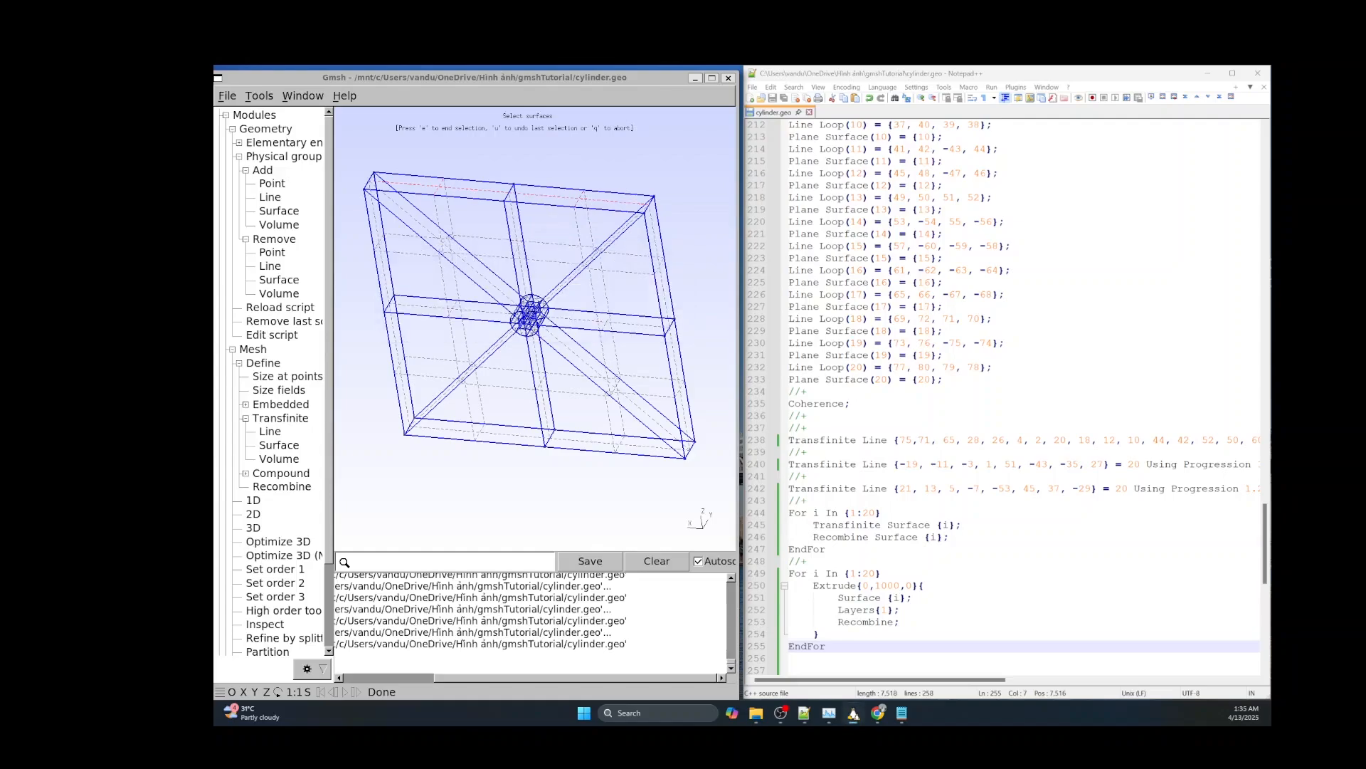
{"action": "key", "text": "e"}
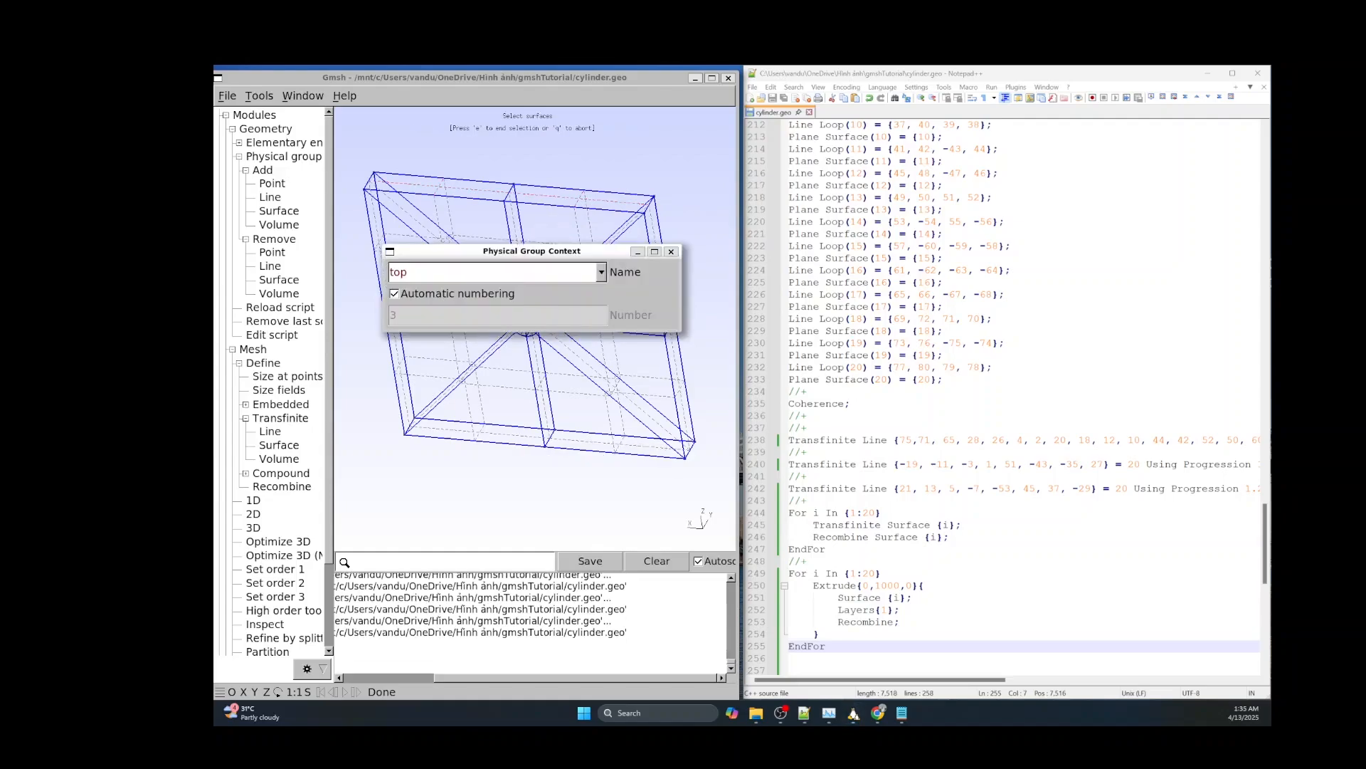
Create the physical surface group bottom from the two surfaces along the domain's lower boundary.
{"action": "type", "text": "bottom"}
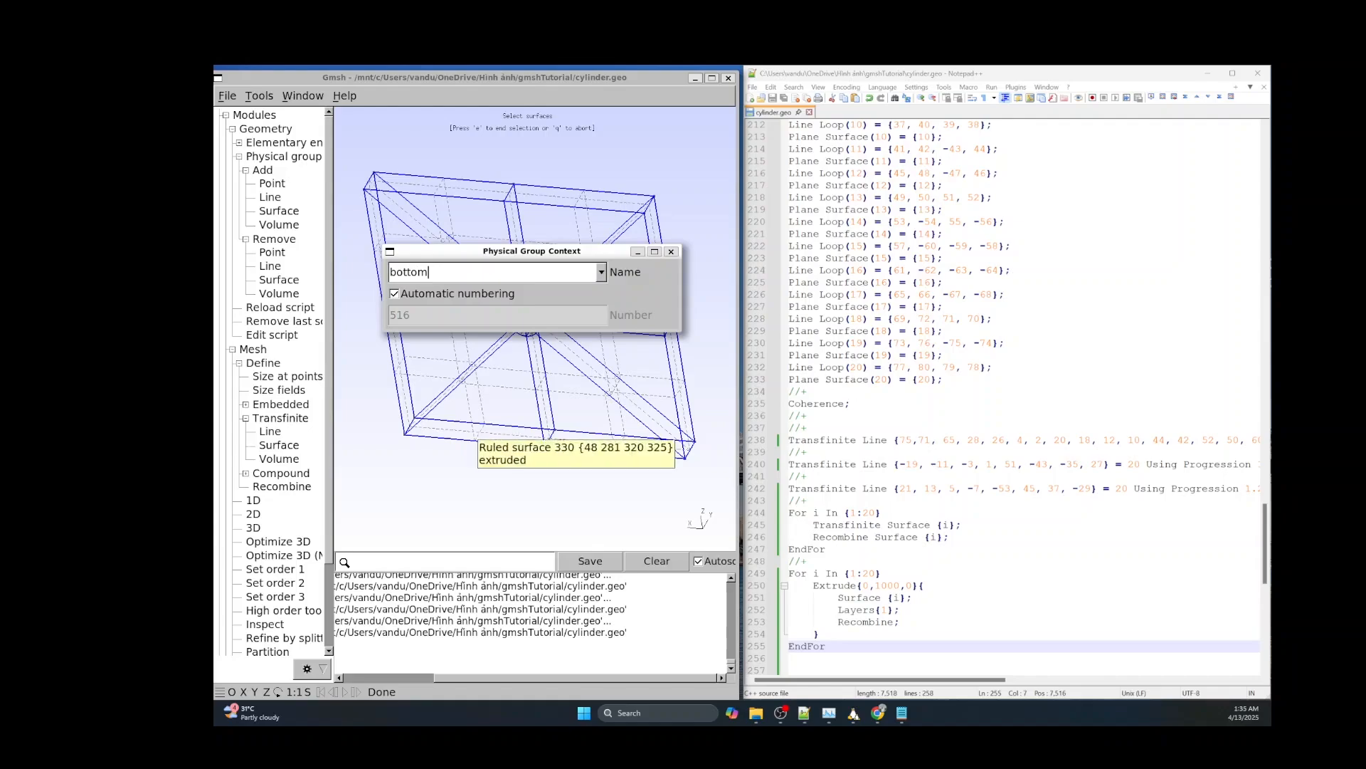
{"action": "left_click", "coordinate": [459, 438]}
{"action": "left_click", "coordinate": [589, 439]}
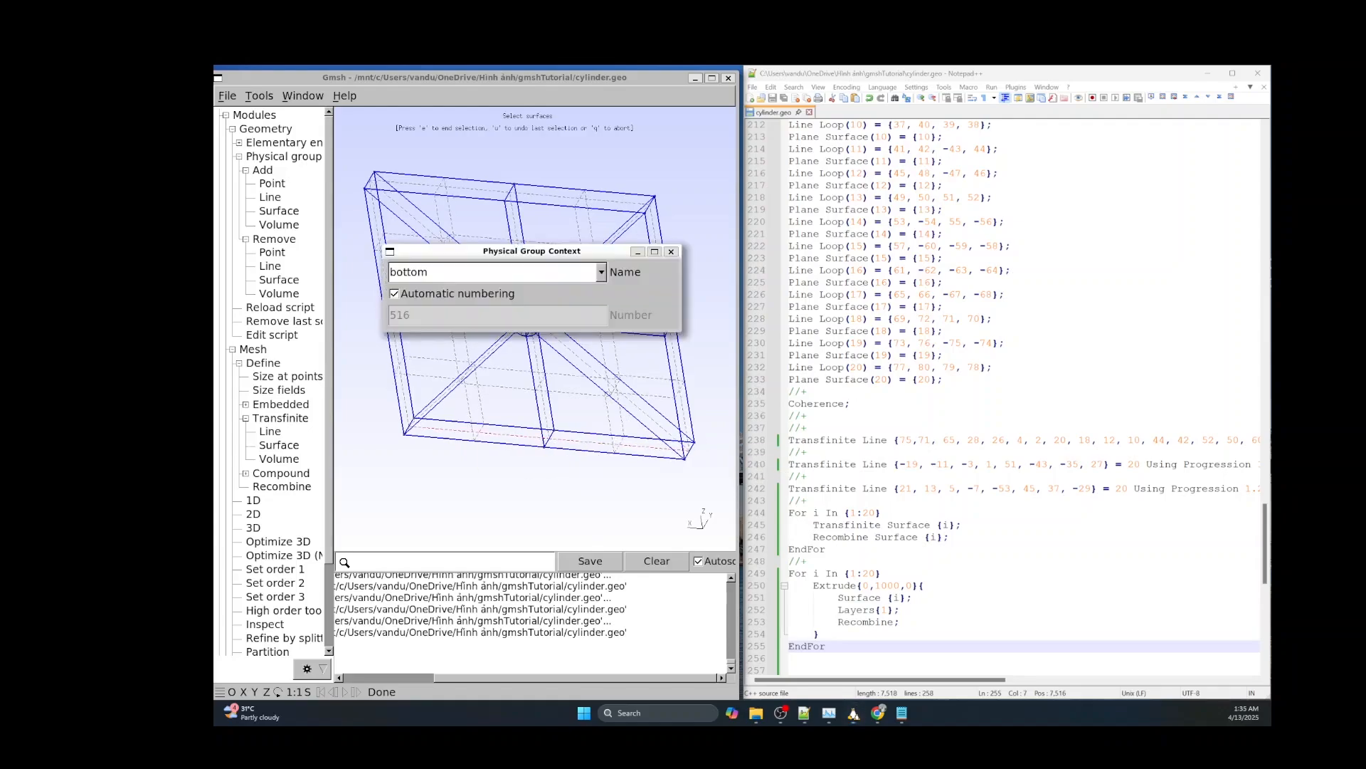
{"action": "key", "text": "e"}
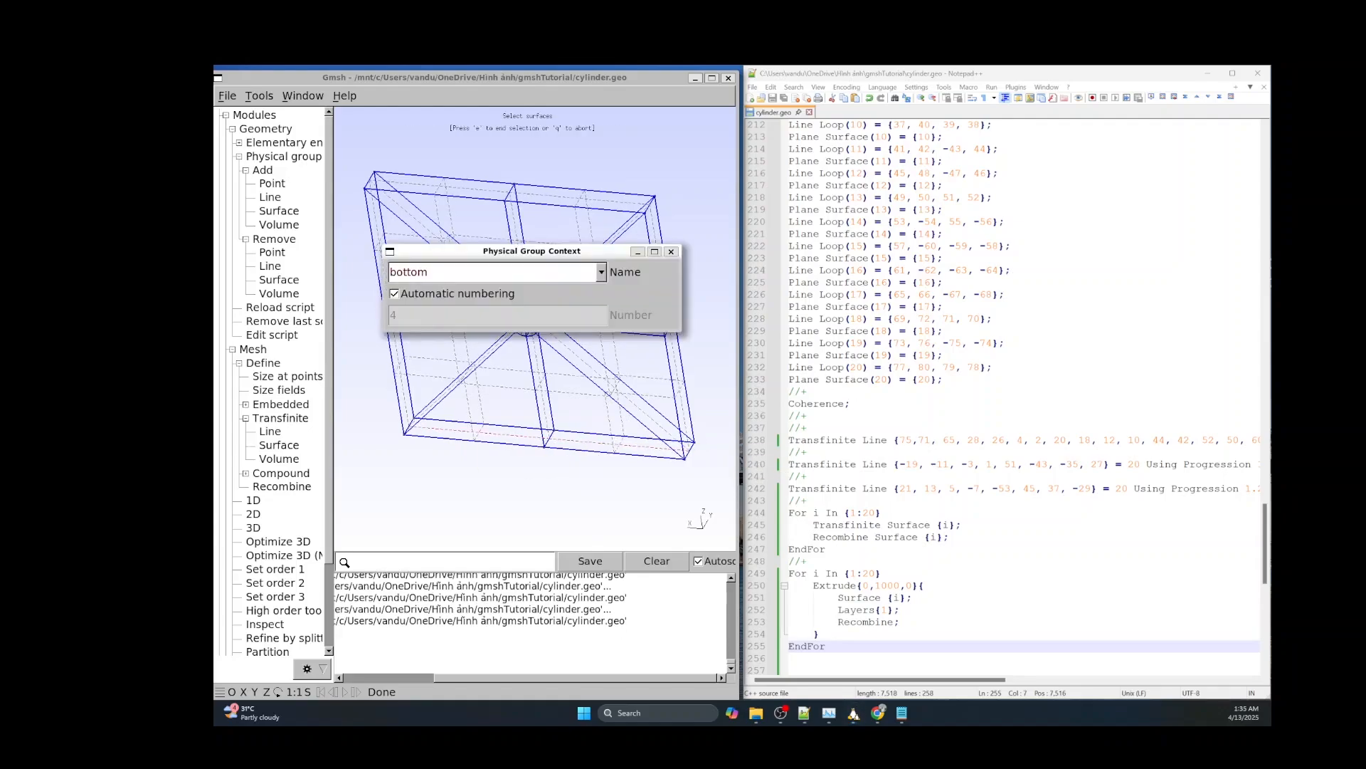
Name a new physical surface group topAndBottom and select the outer plane surfaces on the extruded face around the cylinder.
{"action": "left_click_drag", "start_coordinate": [531, 250], "coordinate": [675, 342]}
{"action": "double_click", "coordinate": [552, 363]}
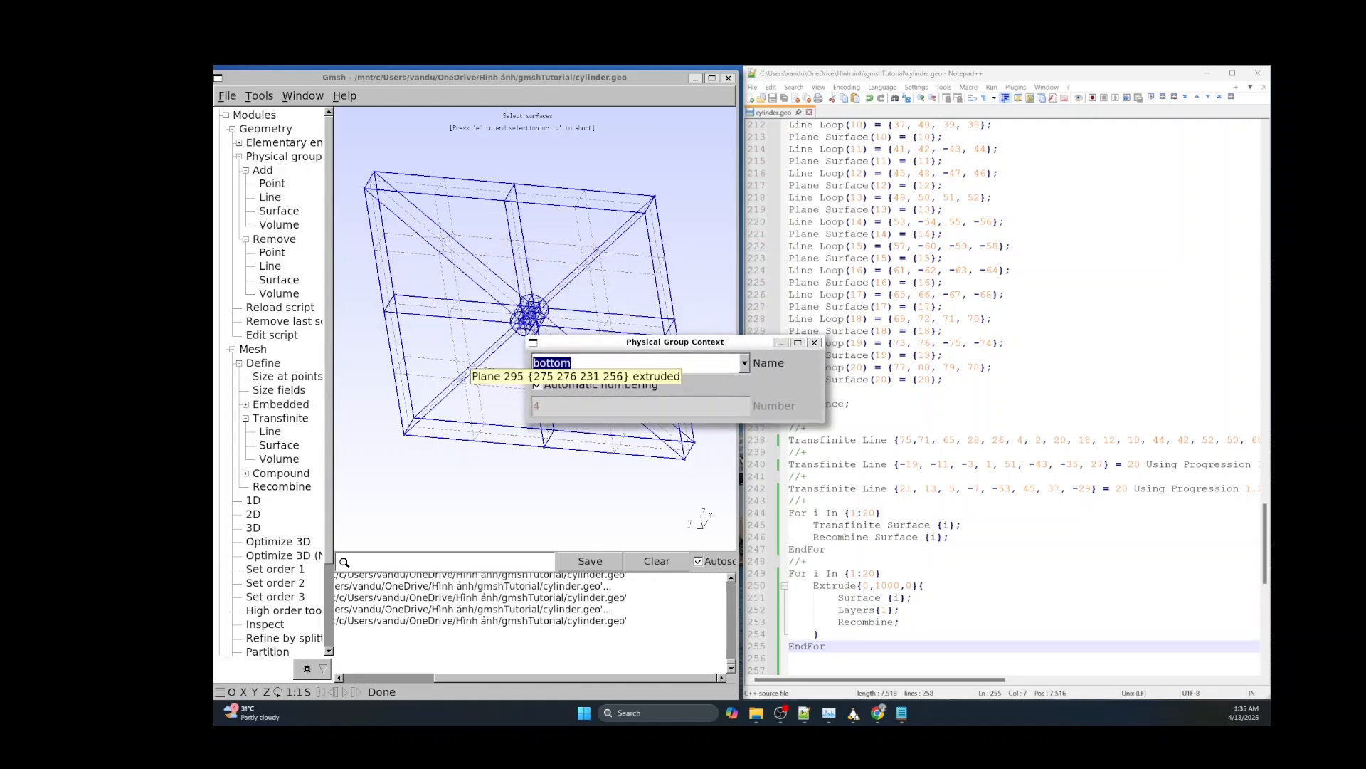
{"action": "type", "text": "topAndB"}
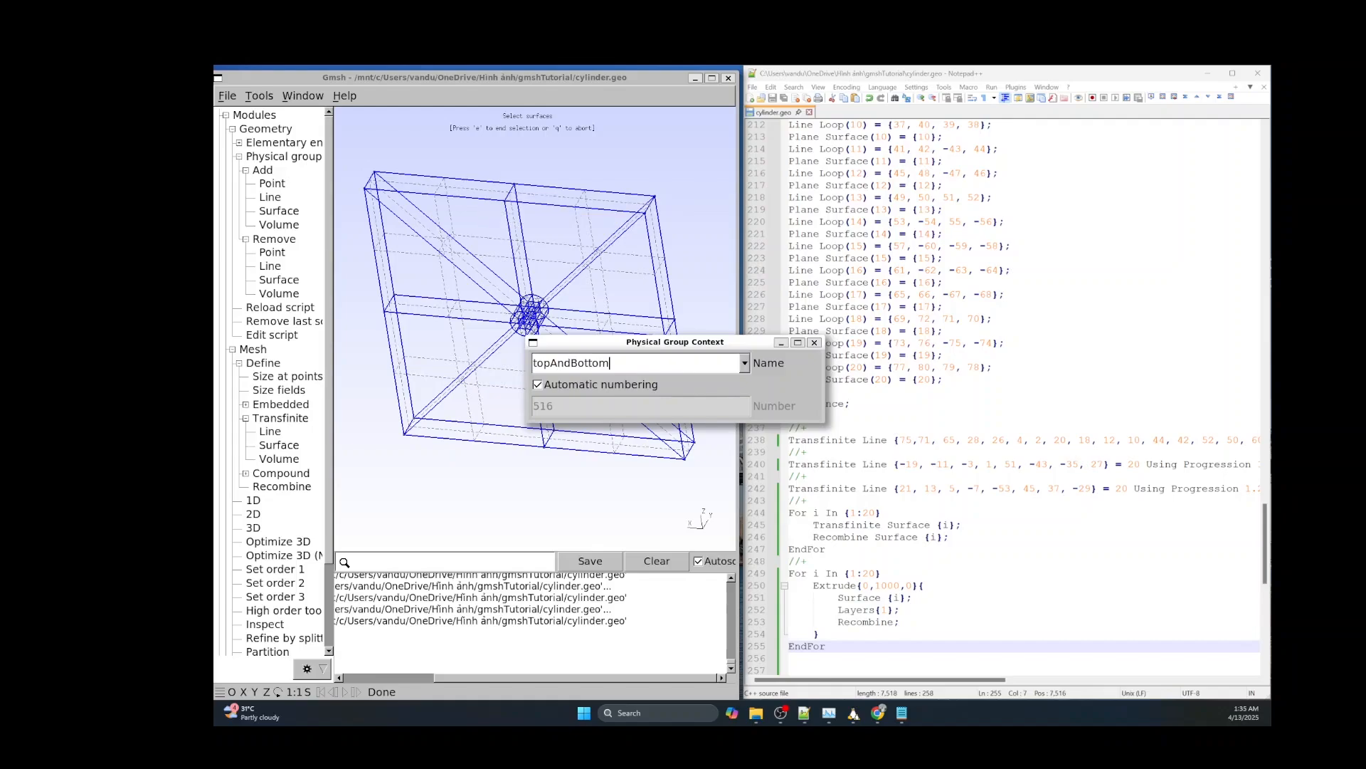
{"action": "left_click", "coordinate": [446, 198]}
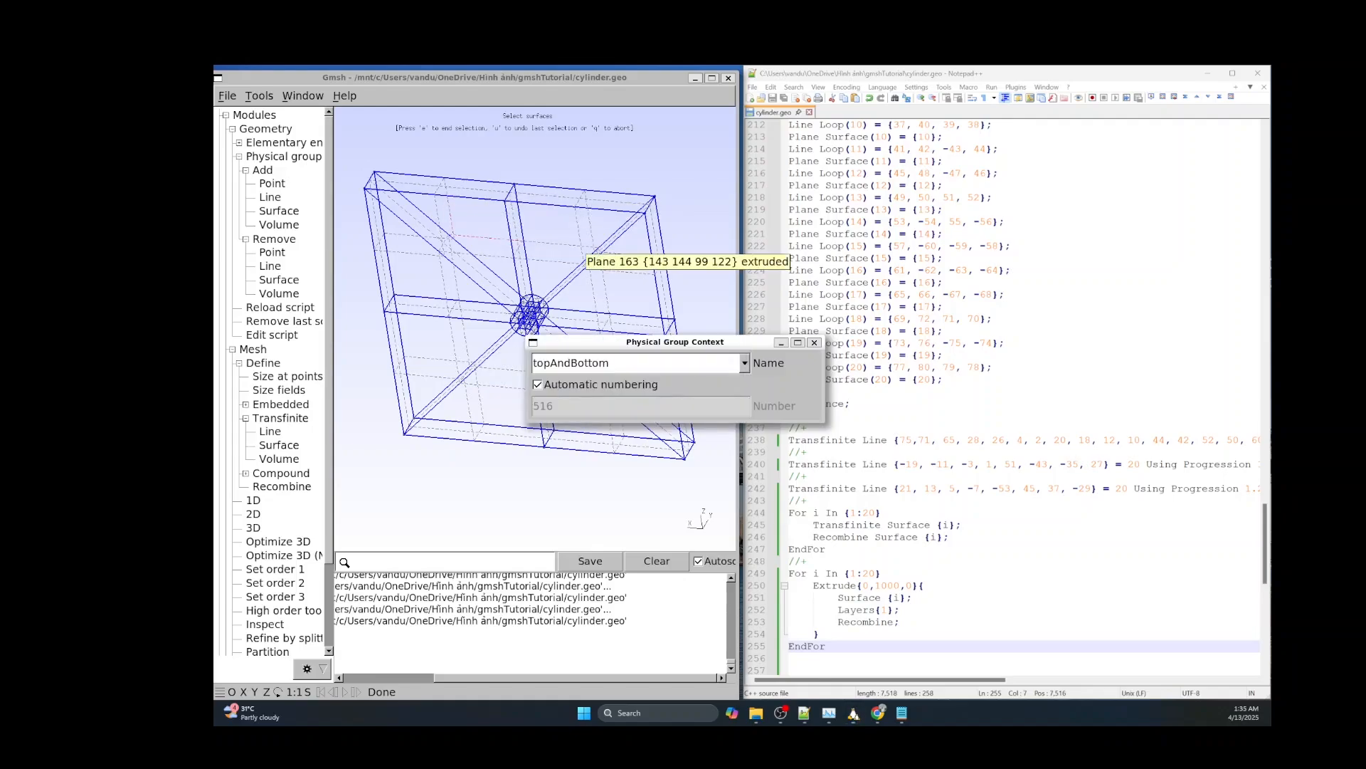
{"action": "scroll", "coordinate": [597, 254], "scroll_direction": "up", "scroll_amount": 2}
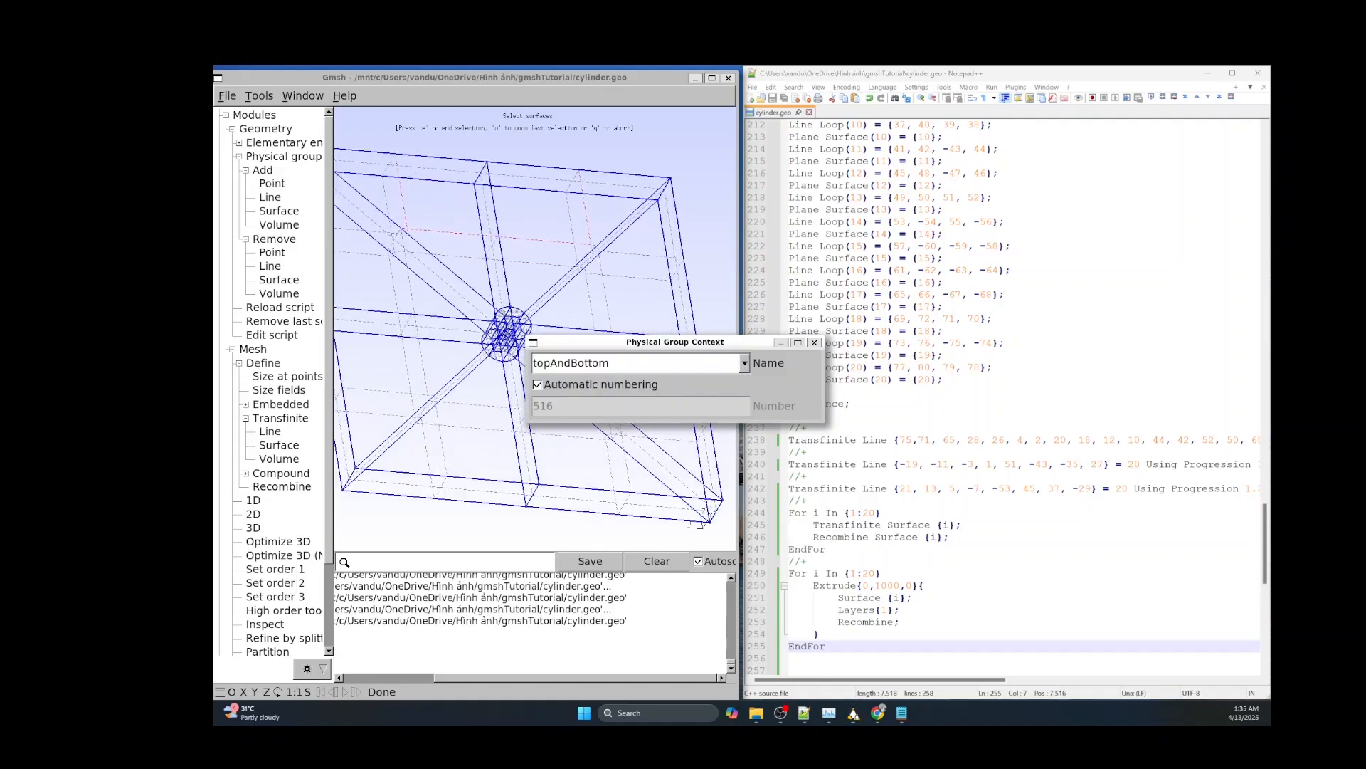
{"action": "scroll", "coordinate": [597, 245], "scroll_direction": "up", "scroll_amount": 1}
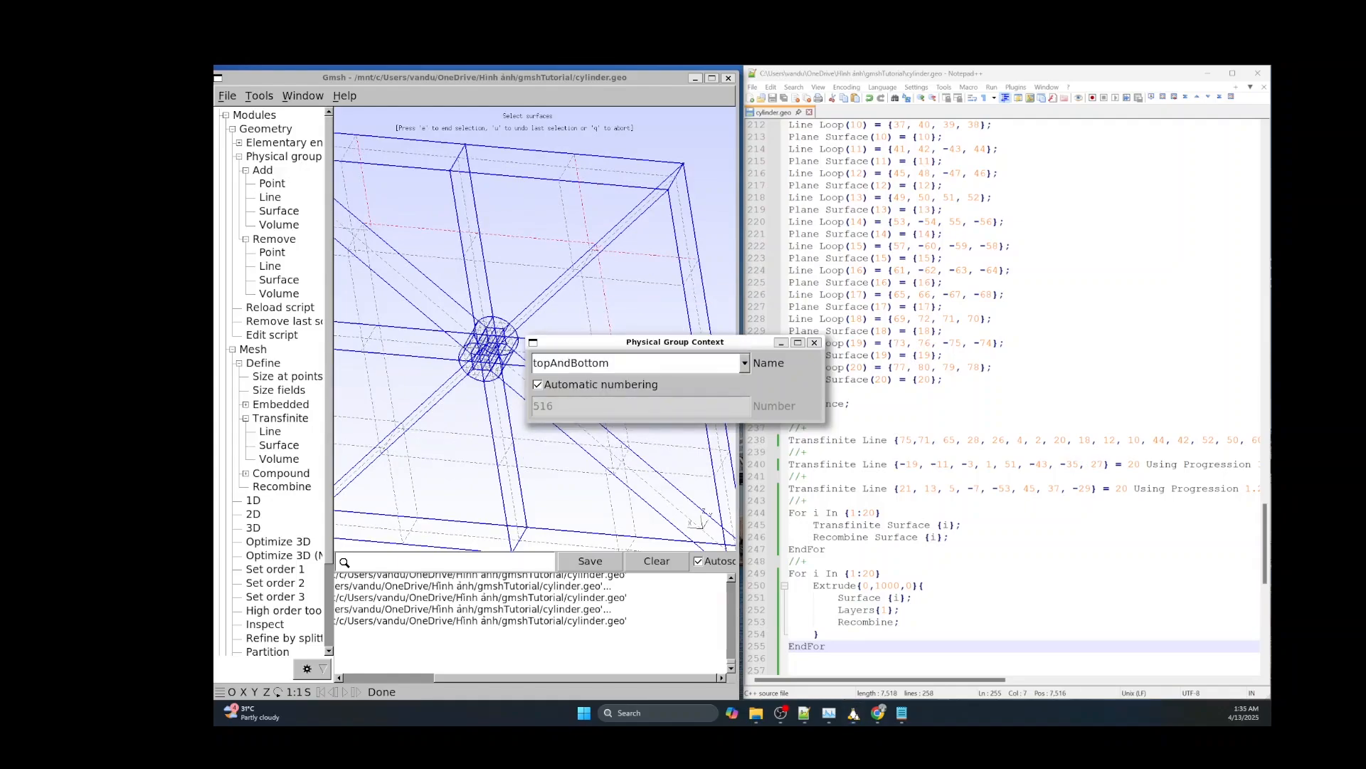
{"action": "left_click_drag", "start_coordinate": [675, 342], "coordinate": [760, 194]}
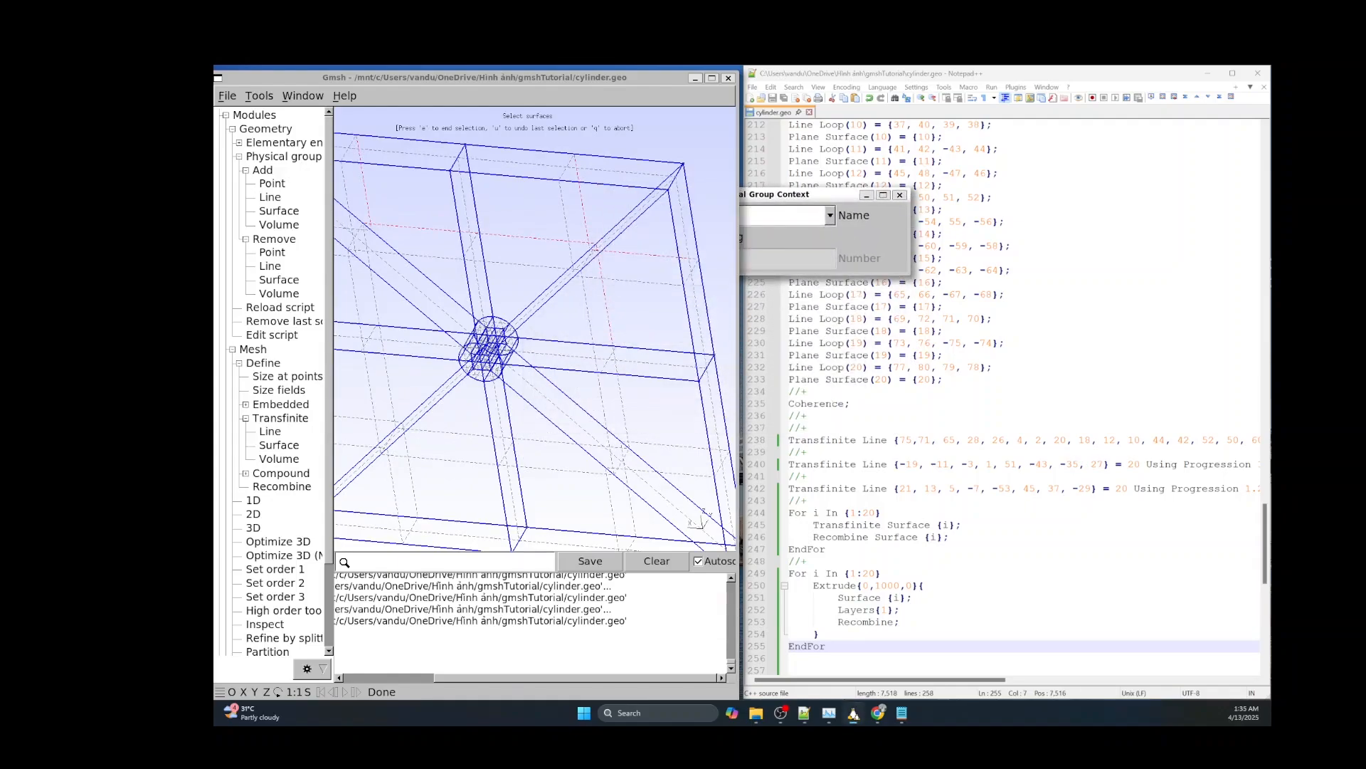
{"action": "left_click", "coordinate": [621, 391]}
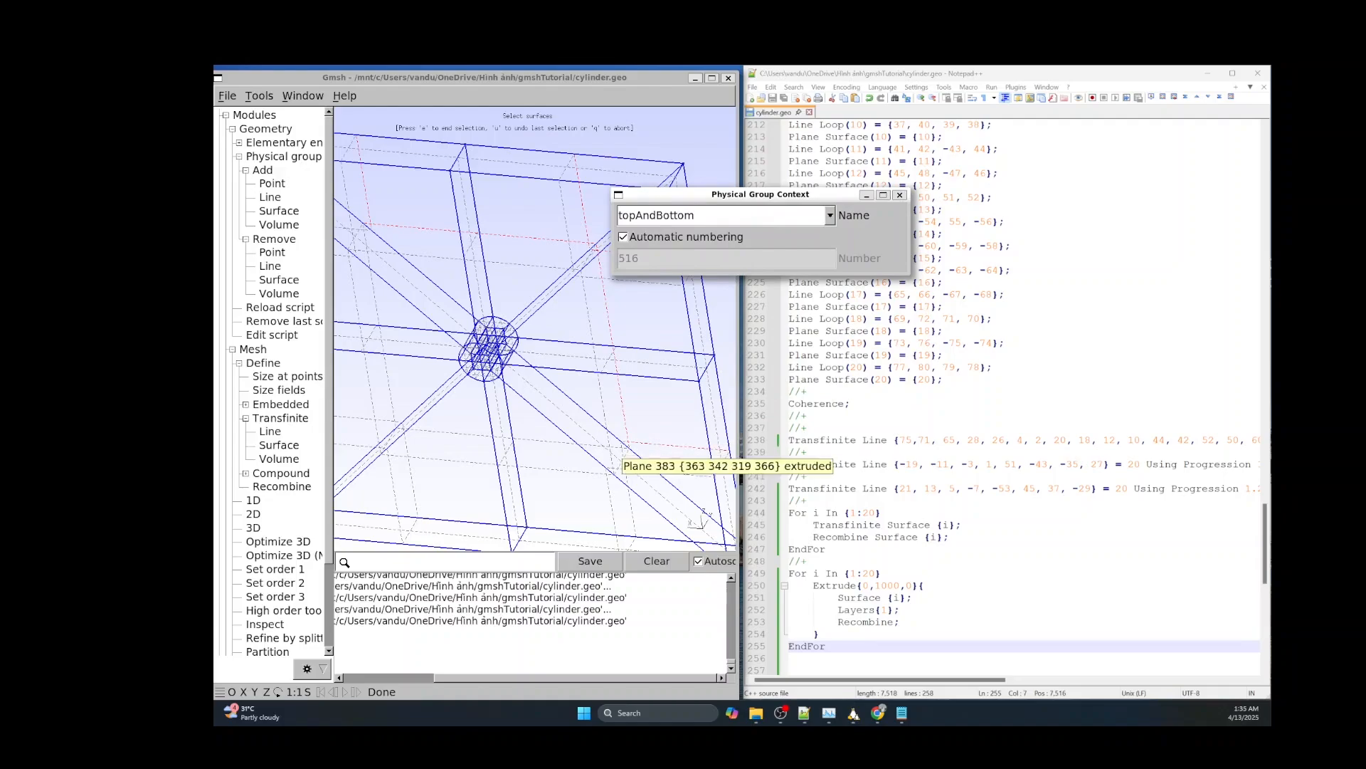
{"action": "left_click_drag", "start_coordinate": [620, 459], "coordinate": [494, 447]}
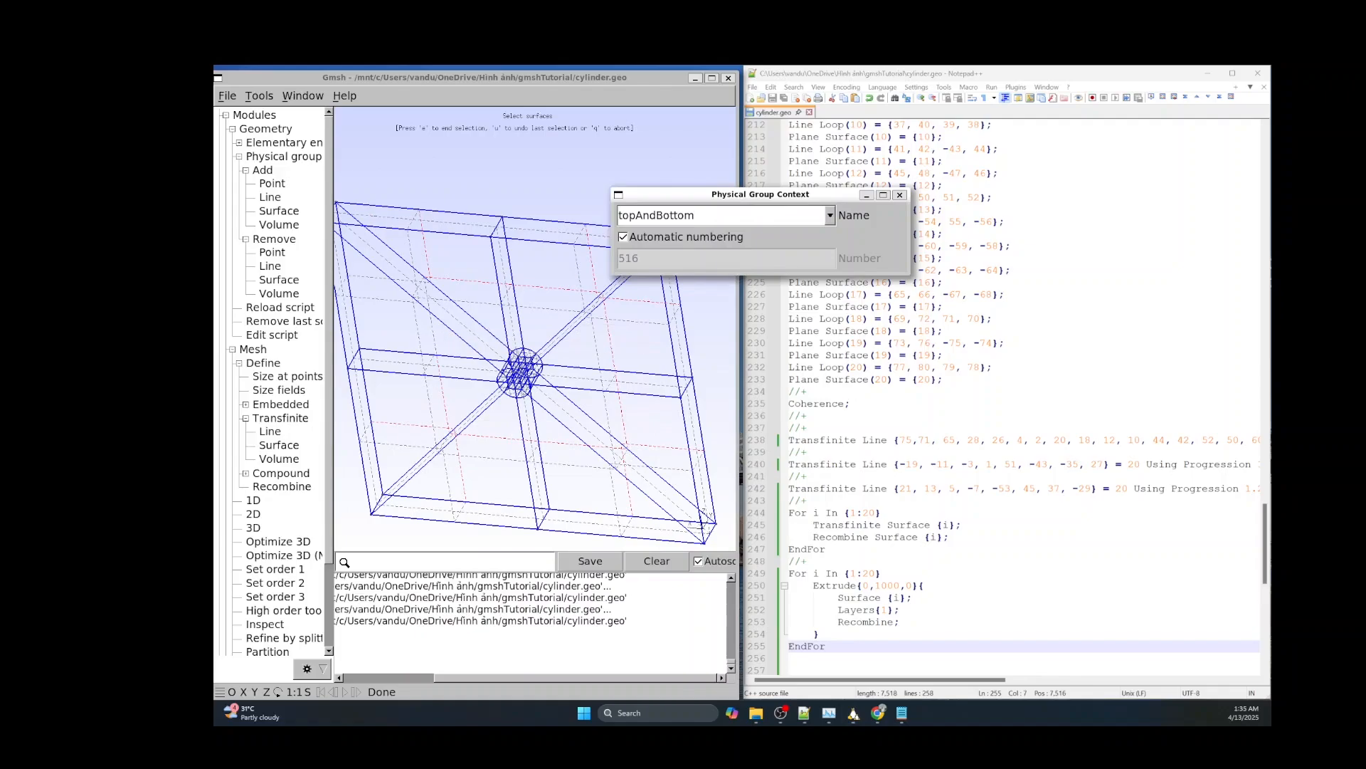
Examine the surfaces around the central cylinder and both faces of the domain from several angles to check the topAndBottom selection.
{"action": "scroll", "coordinate": [541, 384], "scroll_direction": "up", "scroll_amount": 3}
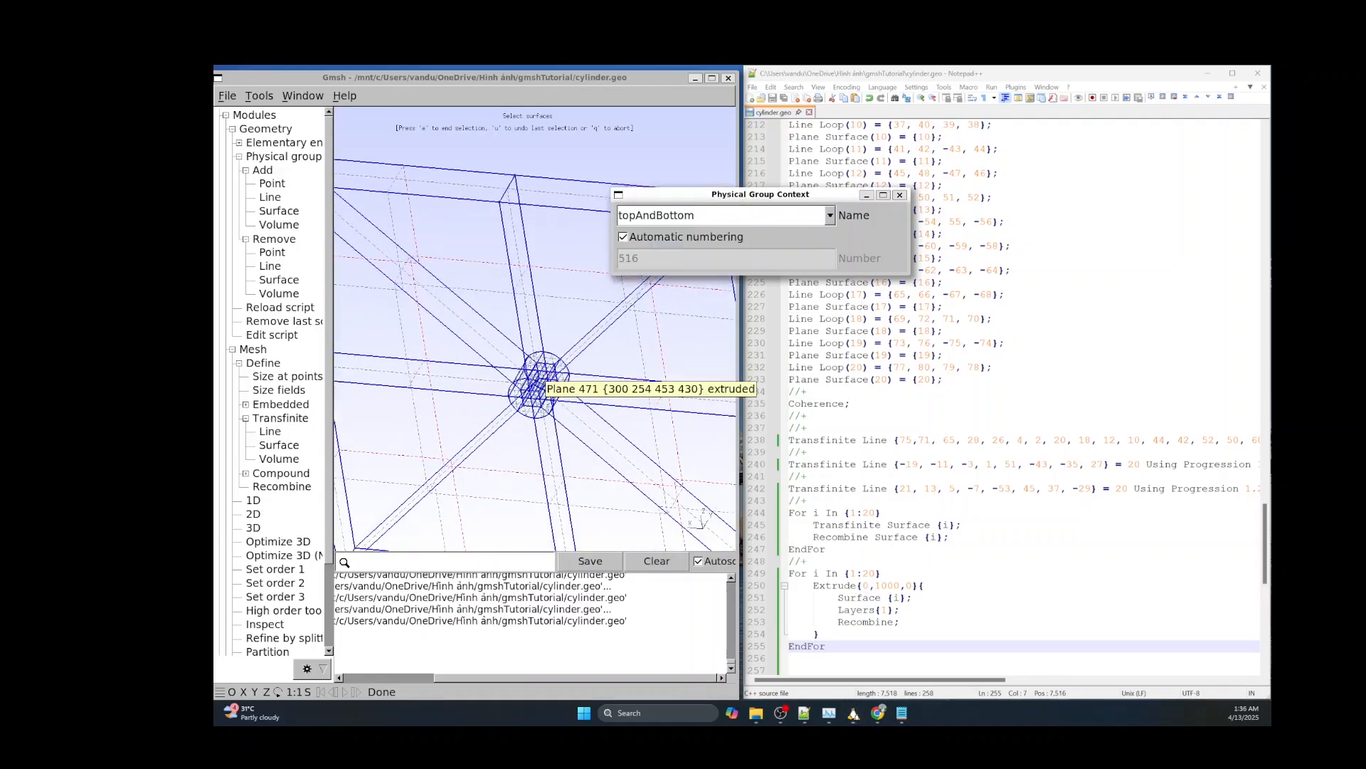
{"action": "scroll", "coordinate": [541, 384], "scroll_direction": "up", "scroll_amount": 5}
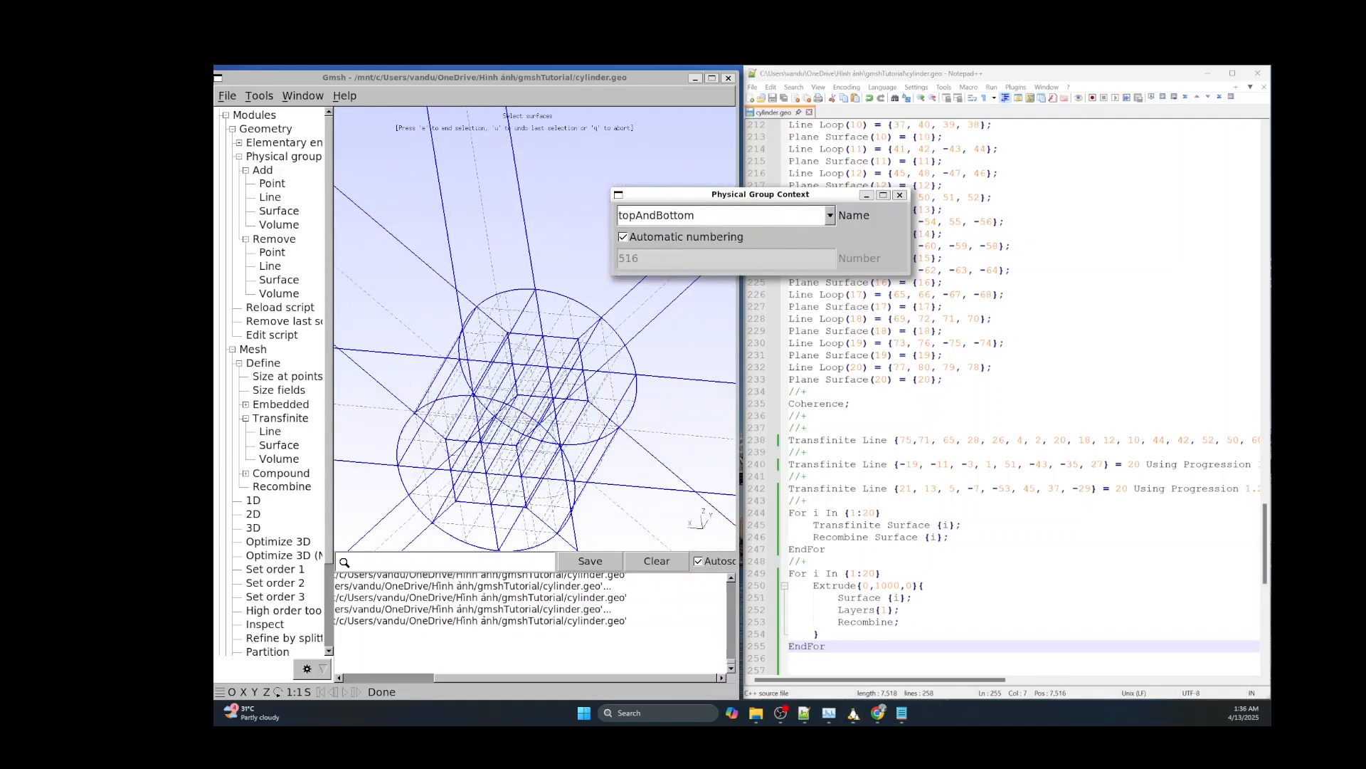
{"action": "left_click_drag", "start_coordinate": [576, 476], "coordinate": [489, 386]}
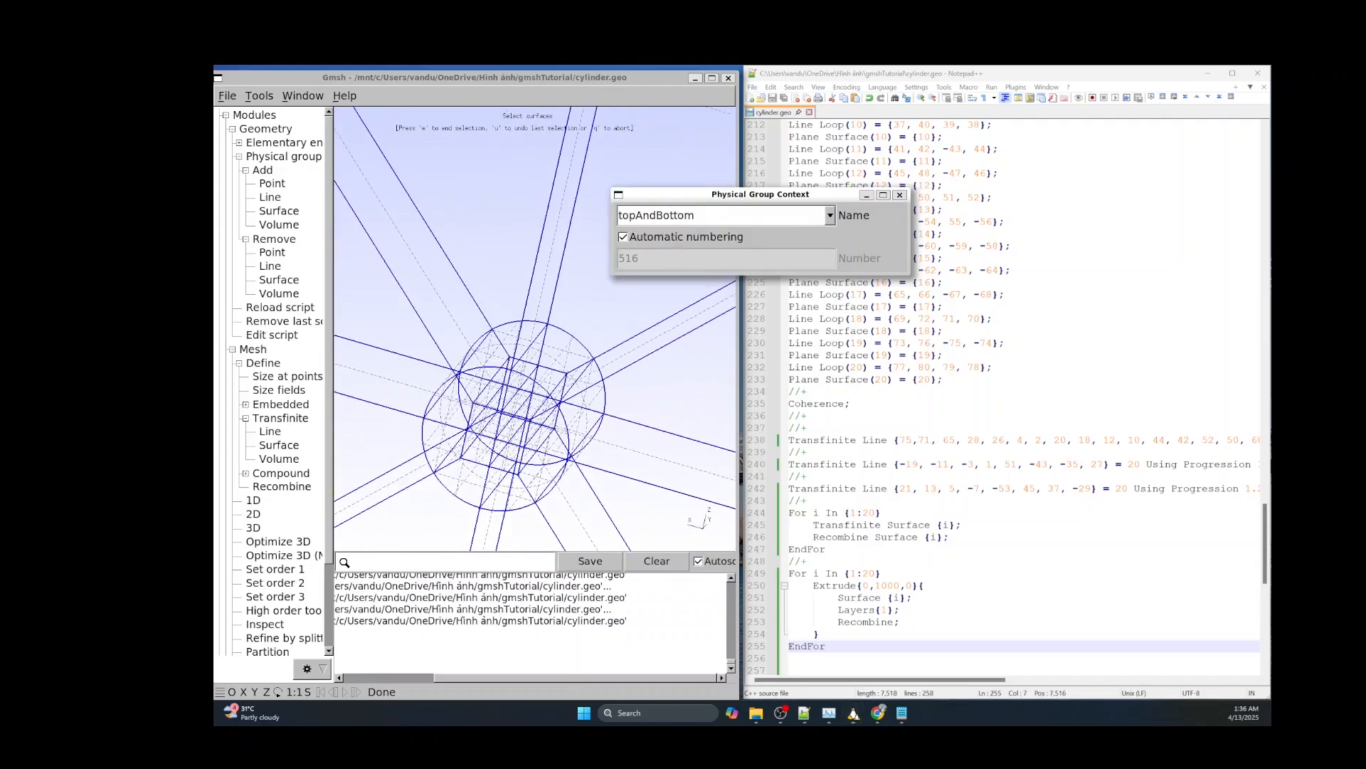
{"action": "scroll", "coordinate": [496, 391], "scroll_direction": "down", "scroll_amount": 10}
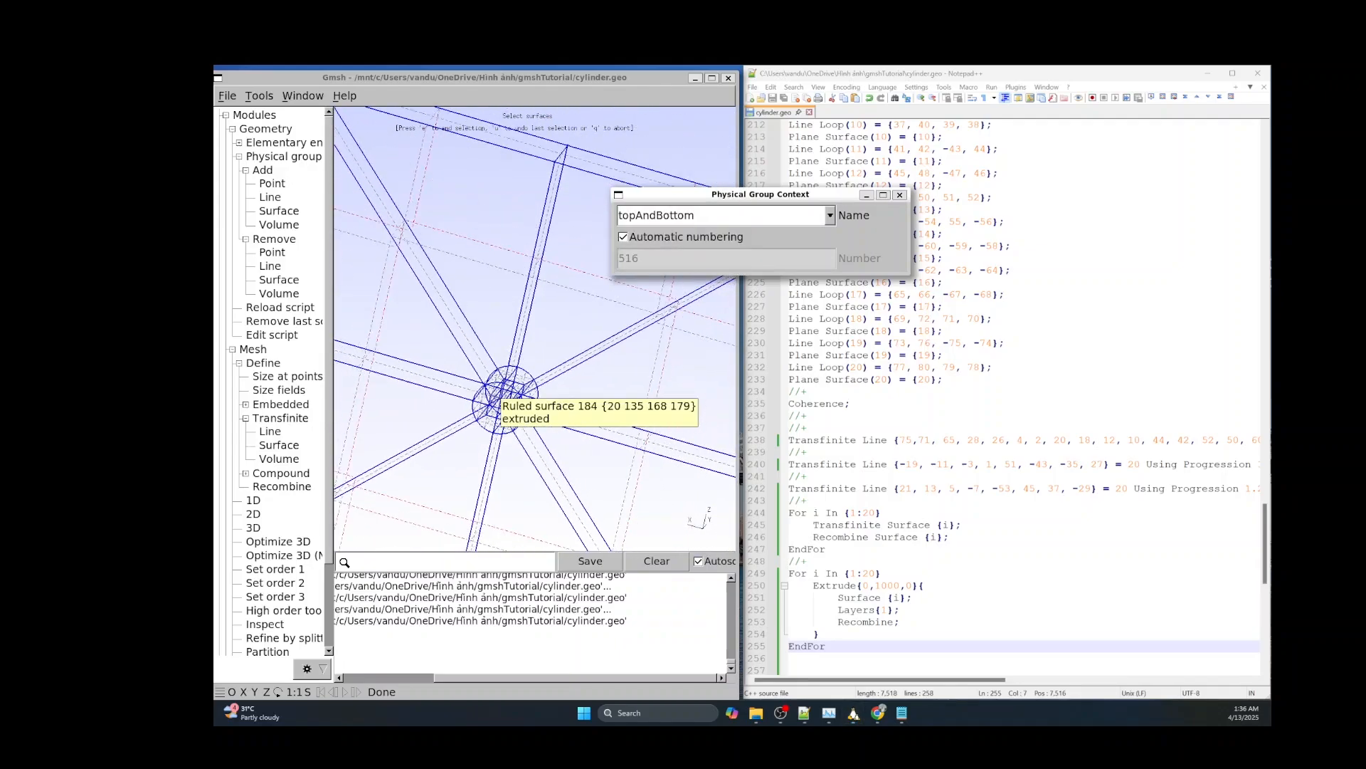
{"action": "scroll", "coordinate": [496, 393], "scroll_direction": "down", "scroll_amount": 3}
{"action": "scroll", "coordinate": [496, 393], "scroll_direction": "down", "scroll_amount": 3}
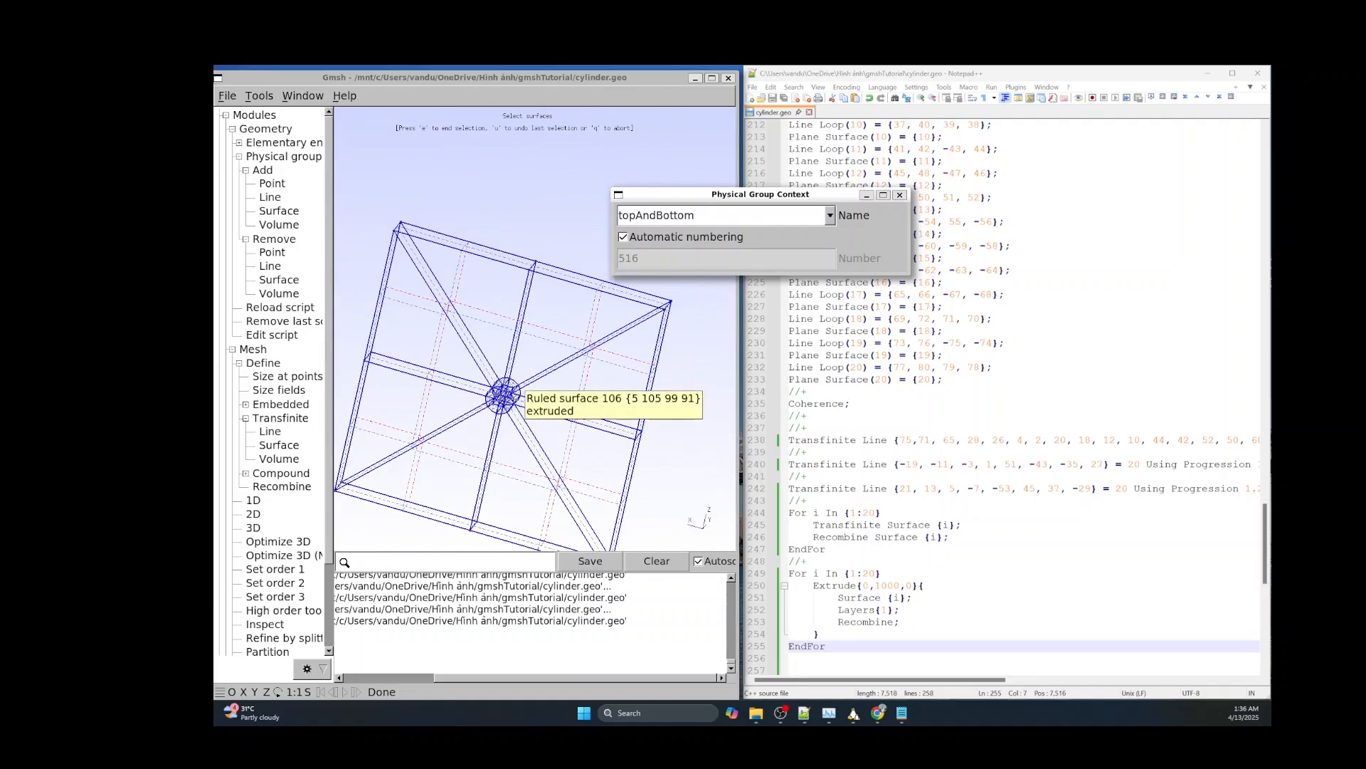
{"action": "scroll", "coordinate": [496, 393], "scroll_direction": "up", "scroll_amount": 5}
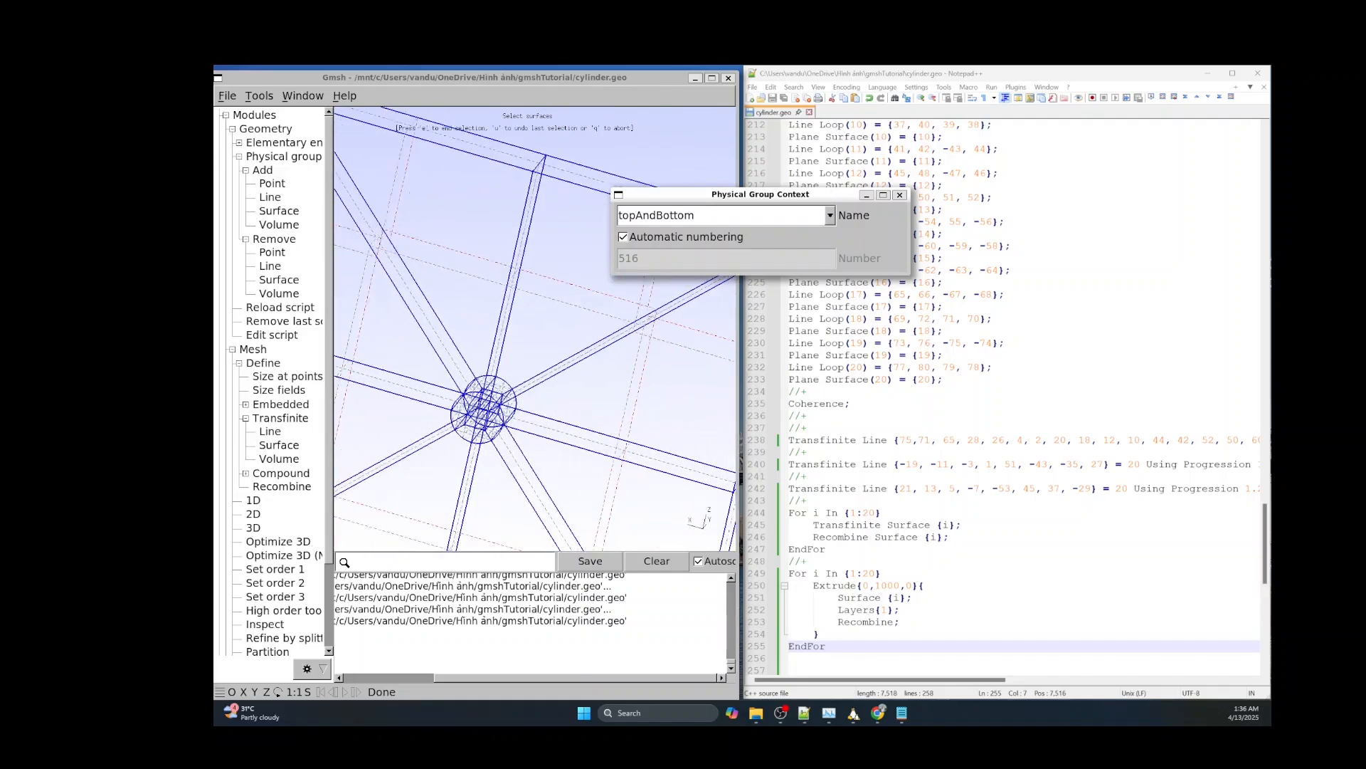
{"action": "scroll", "coordinate": [528, 358], "scroll_direction": "down", "scroll_amount": 3}
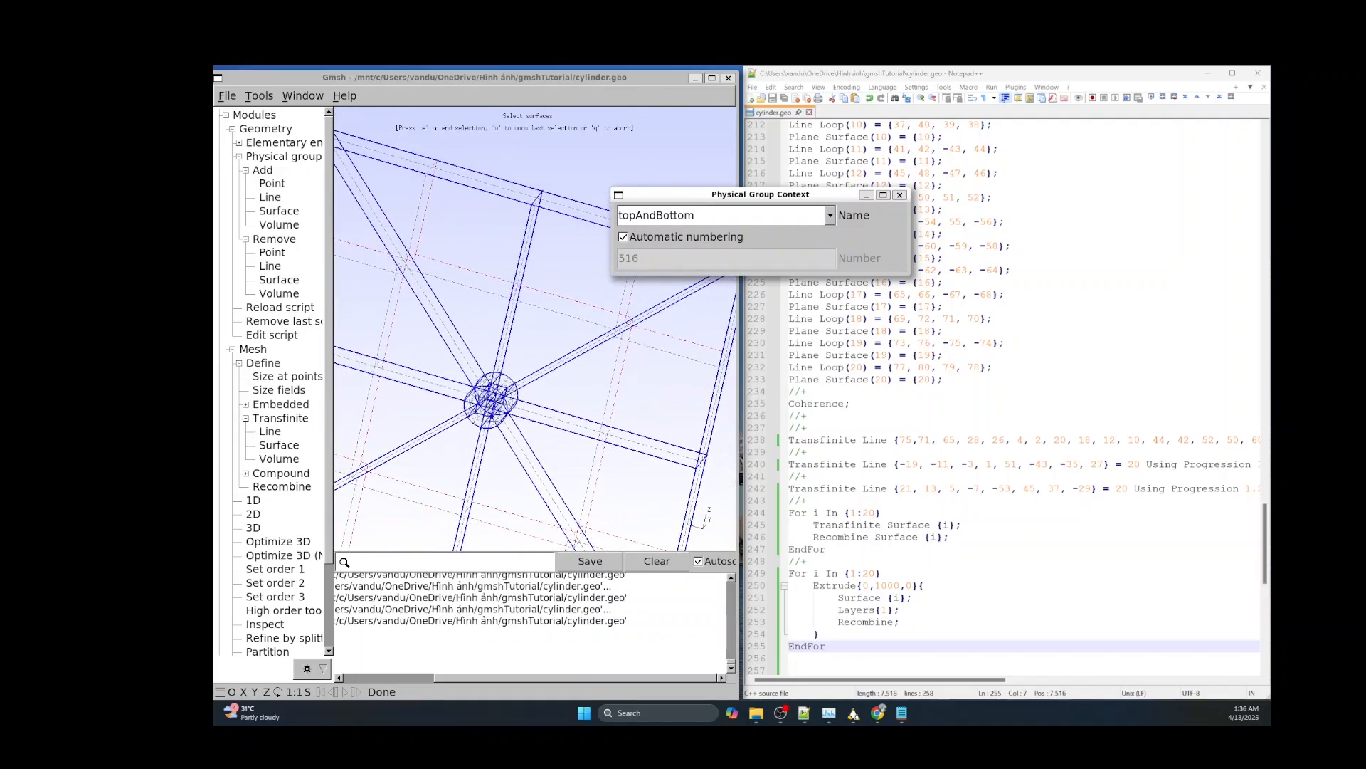
{"action": "left_click_drag", "start_coordinate": [528, 358], "coordinate": [486, 390]}
{"action": "scroll", "coordinate": [486, 390], "scroll_direction": "up", "scroll_amount": 2}
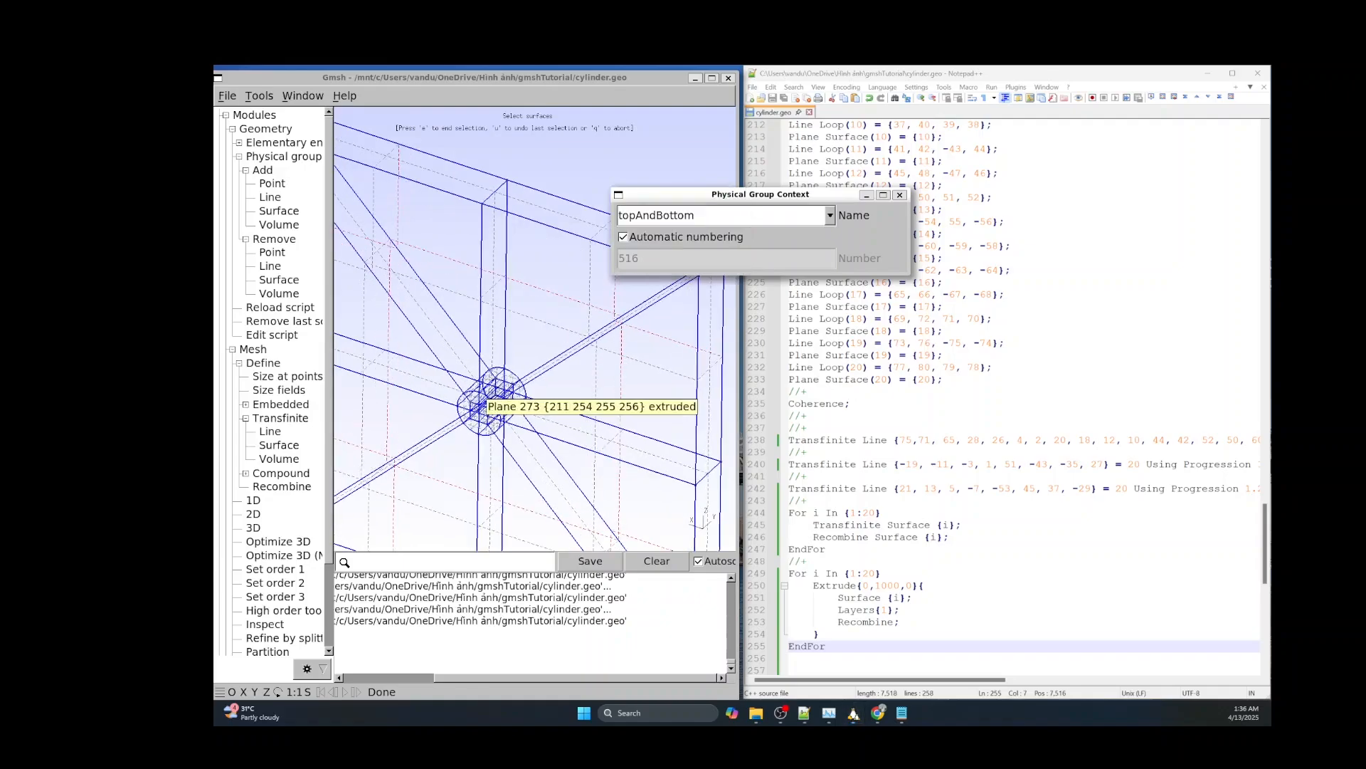
{"action": "scroll", "coordinate": [448, 335], "scroll_direction": "down", "scroll_amount": 5}
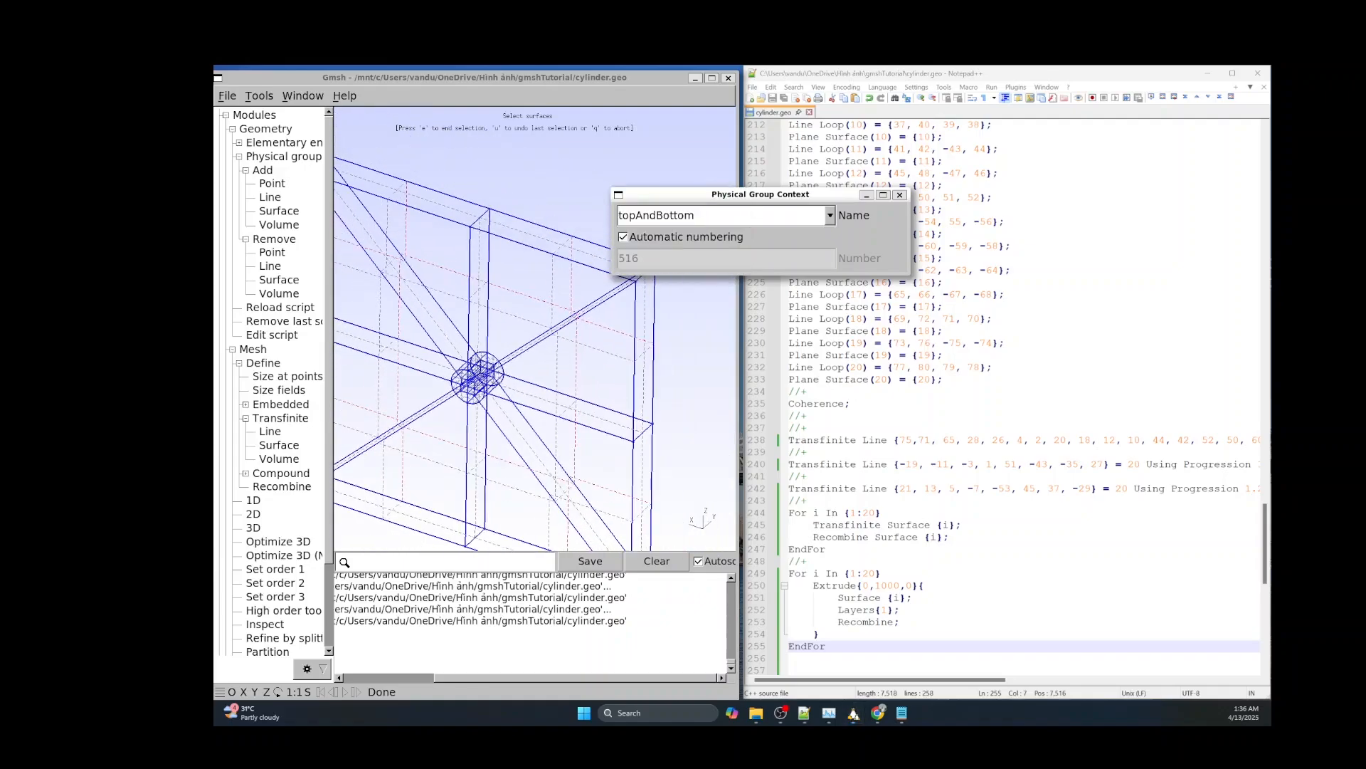
Add the outer plane surfaces on the original, non-extruded face to the selection and create the physical surface group topAndBottom.
{"action": "left_click_drag", "start_coordinate": [491, 367], "coordinate": [395, 381]}
{"action": "left_click_drag", "start_coordinate": [395, 299], "coordinate": [430, 274]}
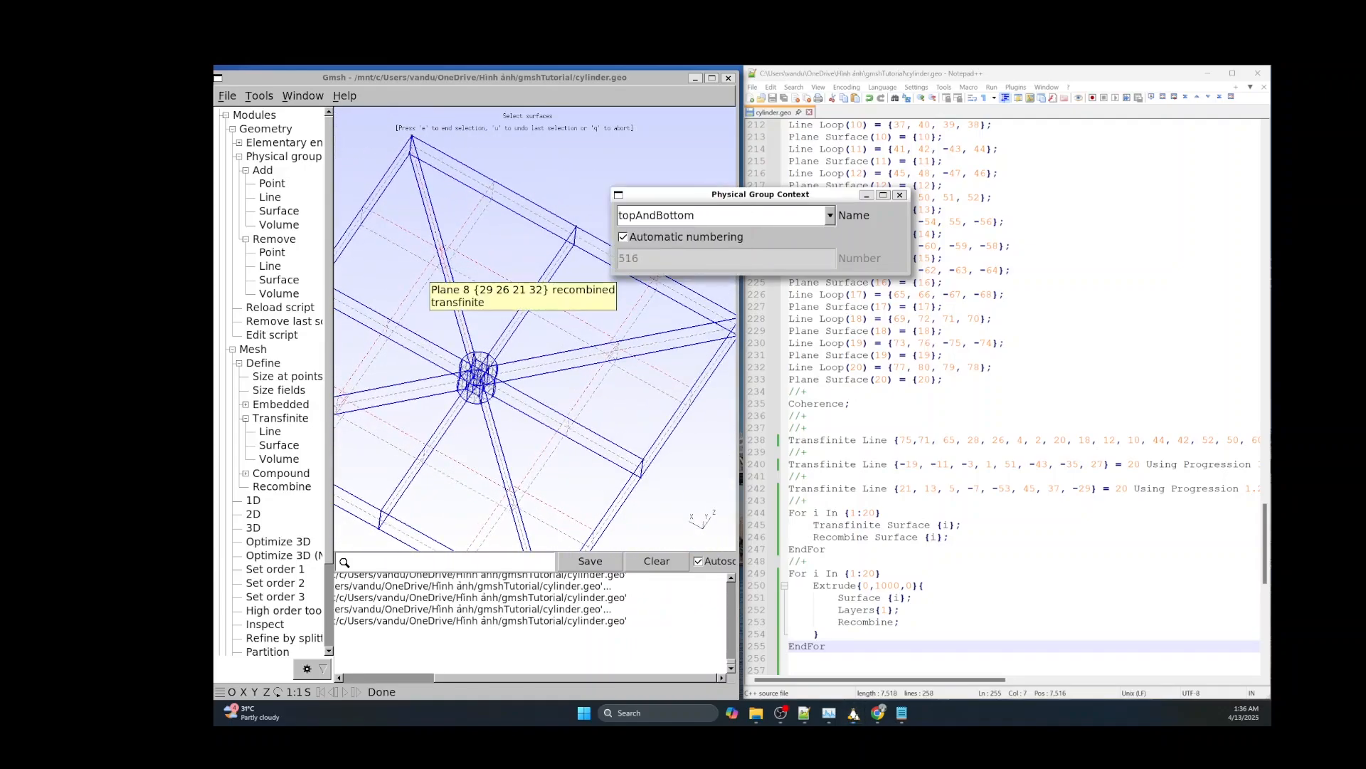
{"action": "left_click", "coordinate": [485, 283]}
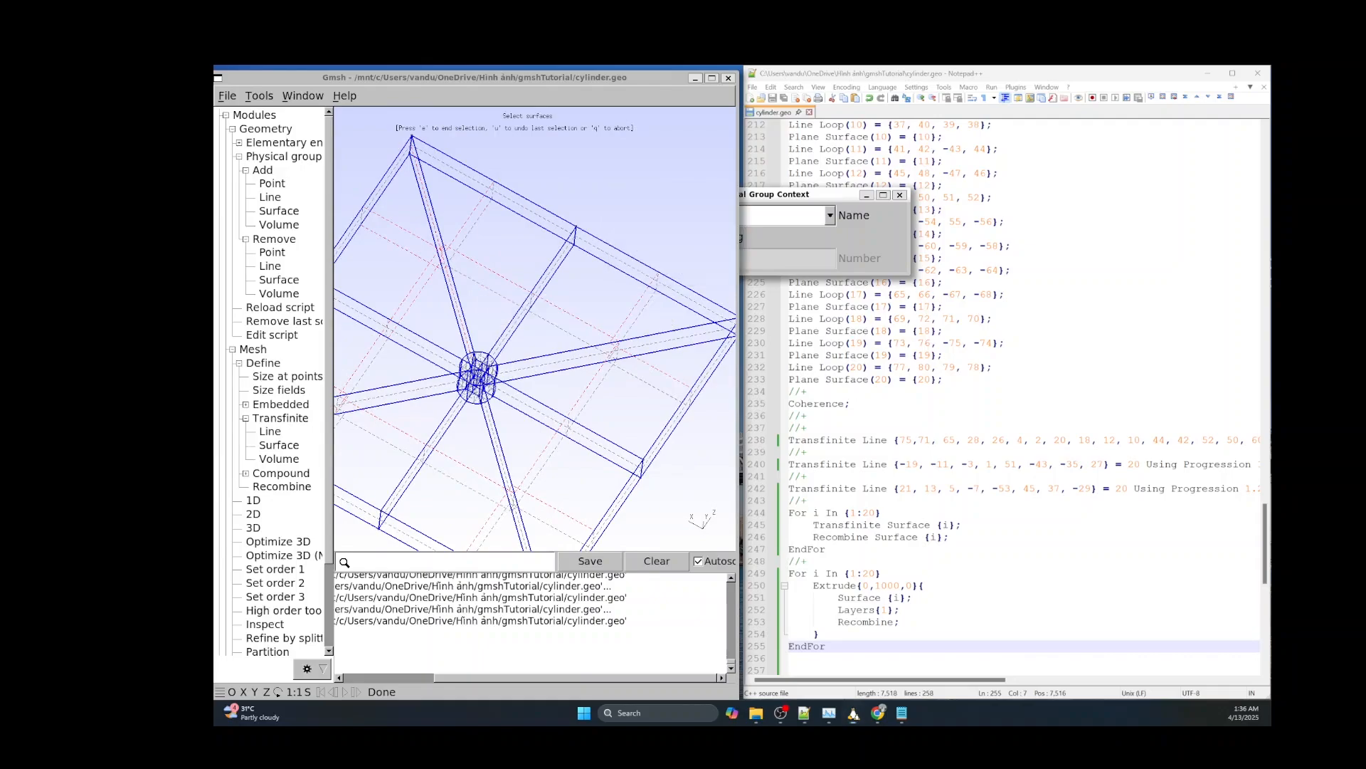
{"action": "scroll", "coordinate": [609, 344], "scroll_direction": "up", "scroll_amount": 2}
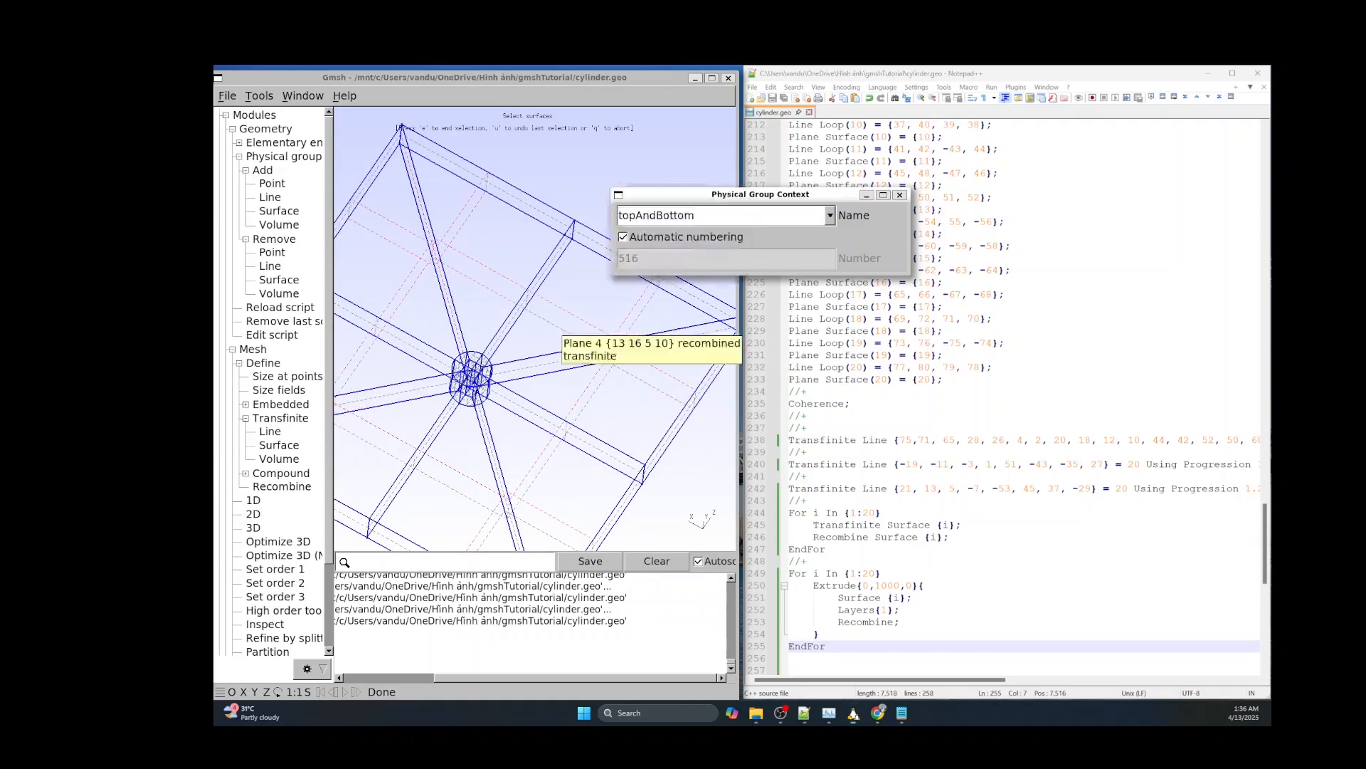
{"action": "left_click_drag", "start_coordinate": [559, 324], "coordinate": [554, 242]}
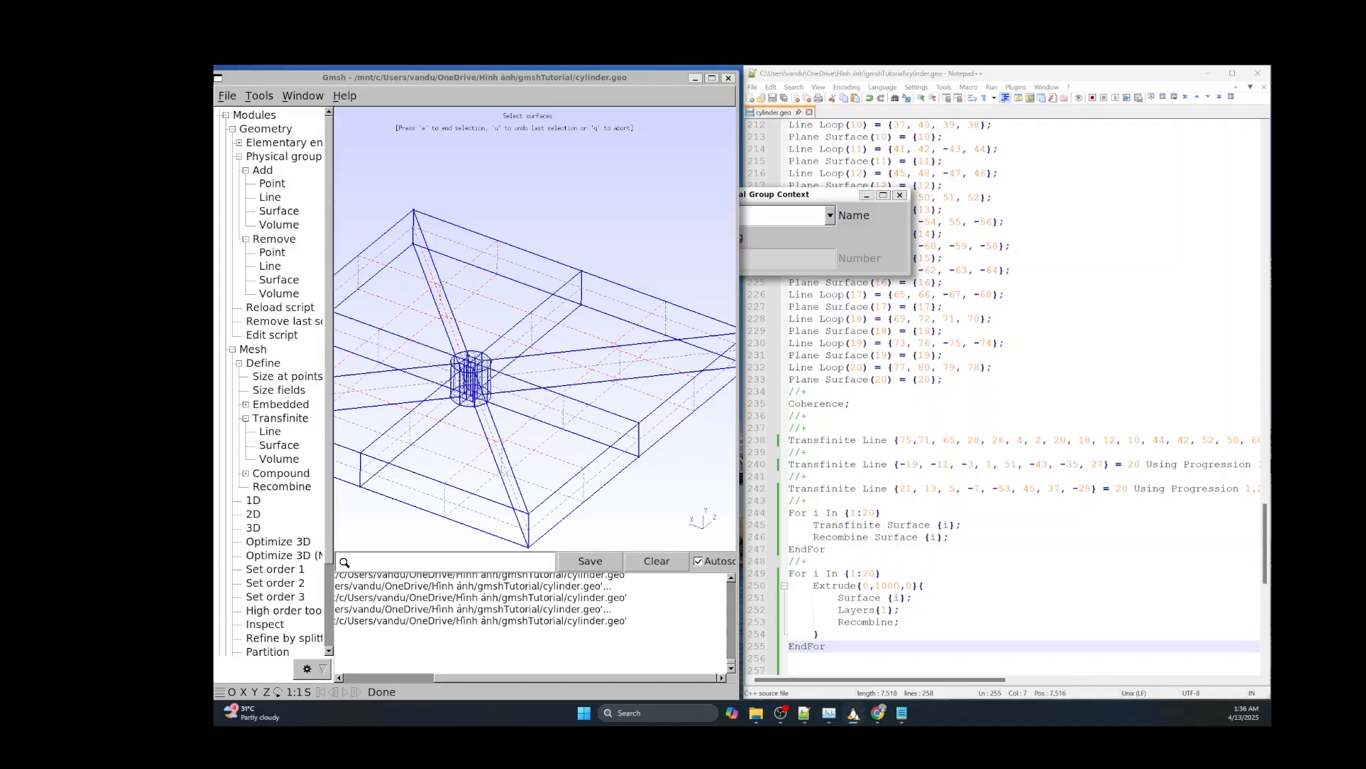
{"action": "scroll", "coordinate": [596, 392], "scroll_direction": "up", "scroll_amount": 3}
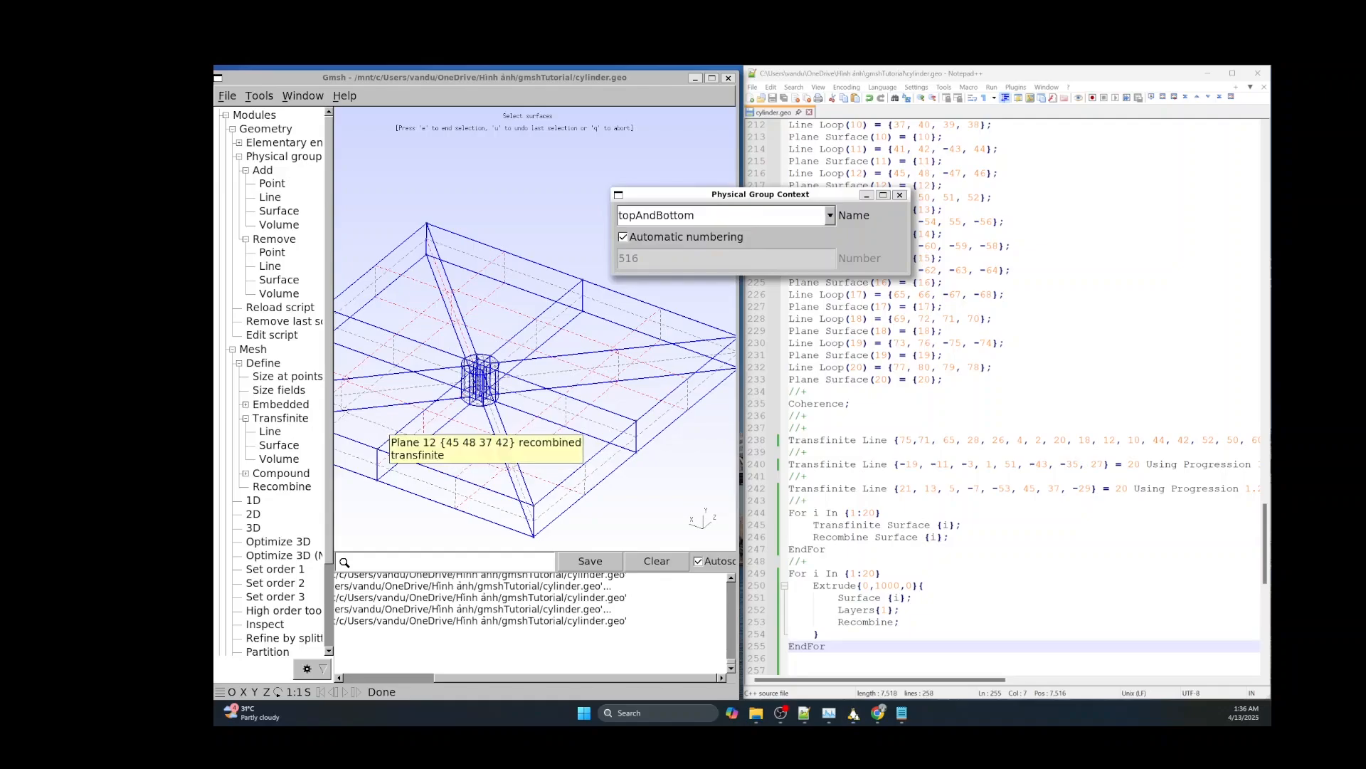
{"action": "left_click_drag", "start_coordinate": [435, 281], "coordinate": [555, 283]}
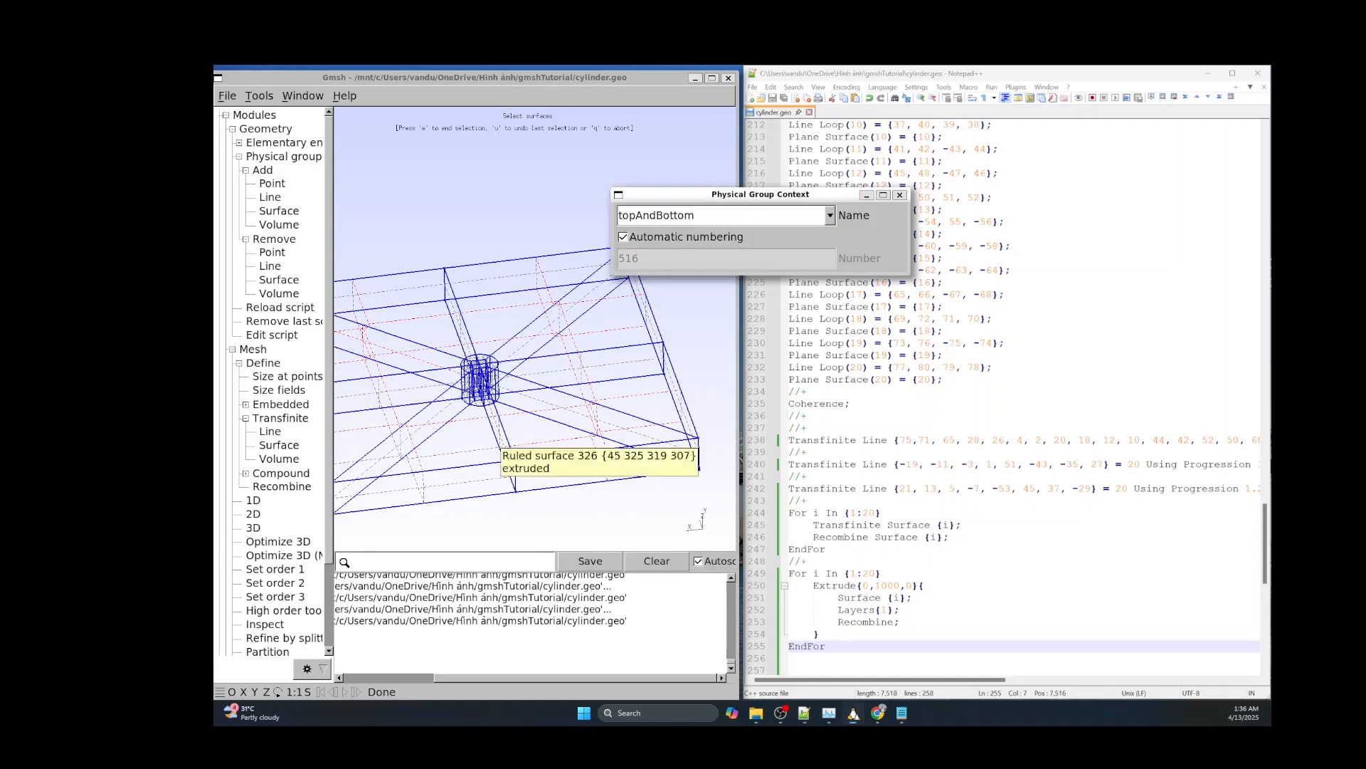
{"action": "left_click_drag", "start_coordinate": [498, 437], "coordinate": [552, 424]}
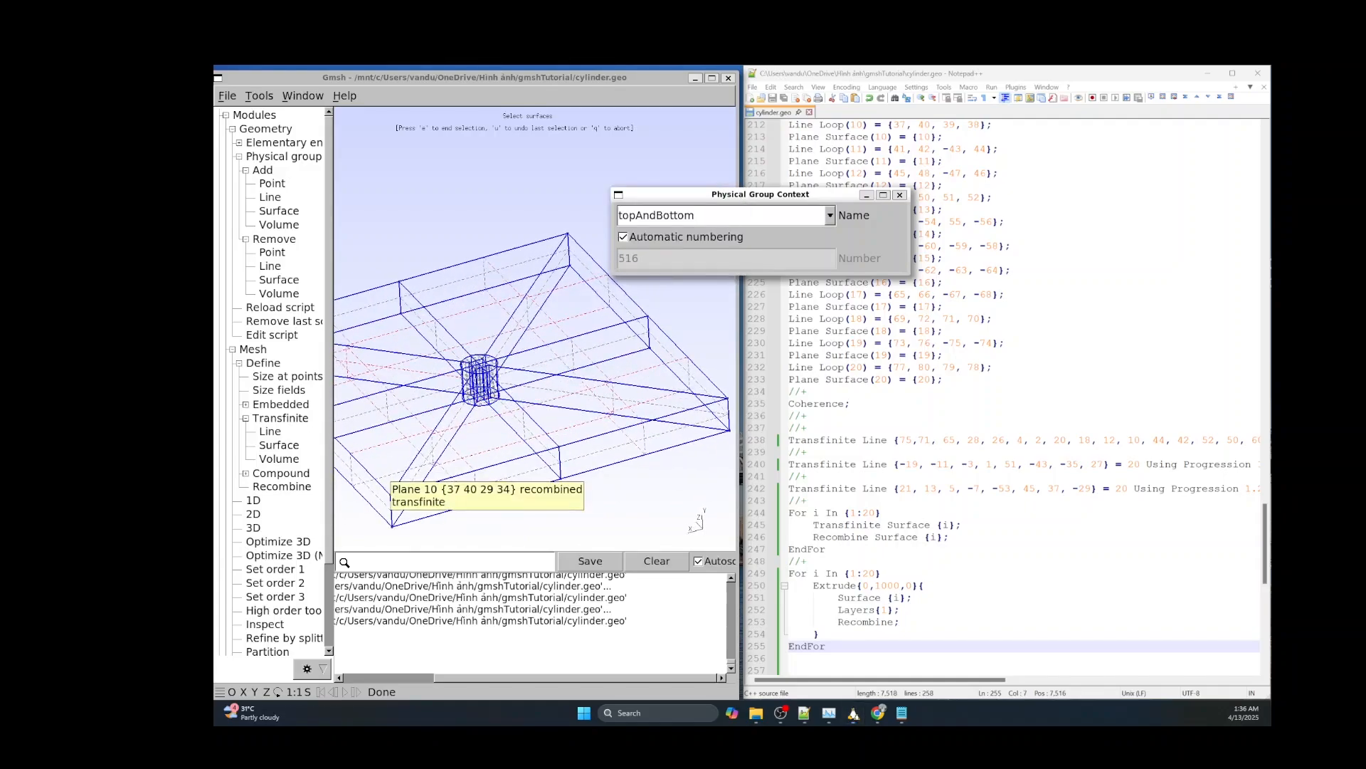
{"action": "scroll", "coordinate": [415, 448], "scroll_direction": "up", "scroll_amount": 4}
{"action": "left_click_drag", "start_coordinate": [415, 448], "coordinate": [424, 513]}
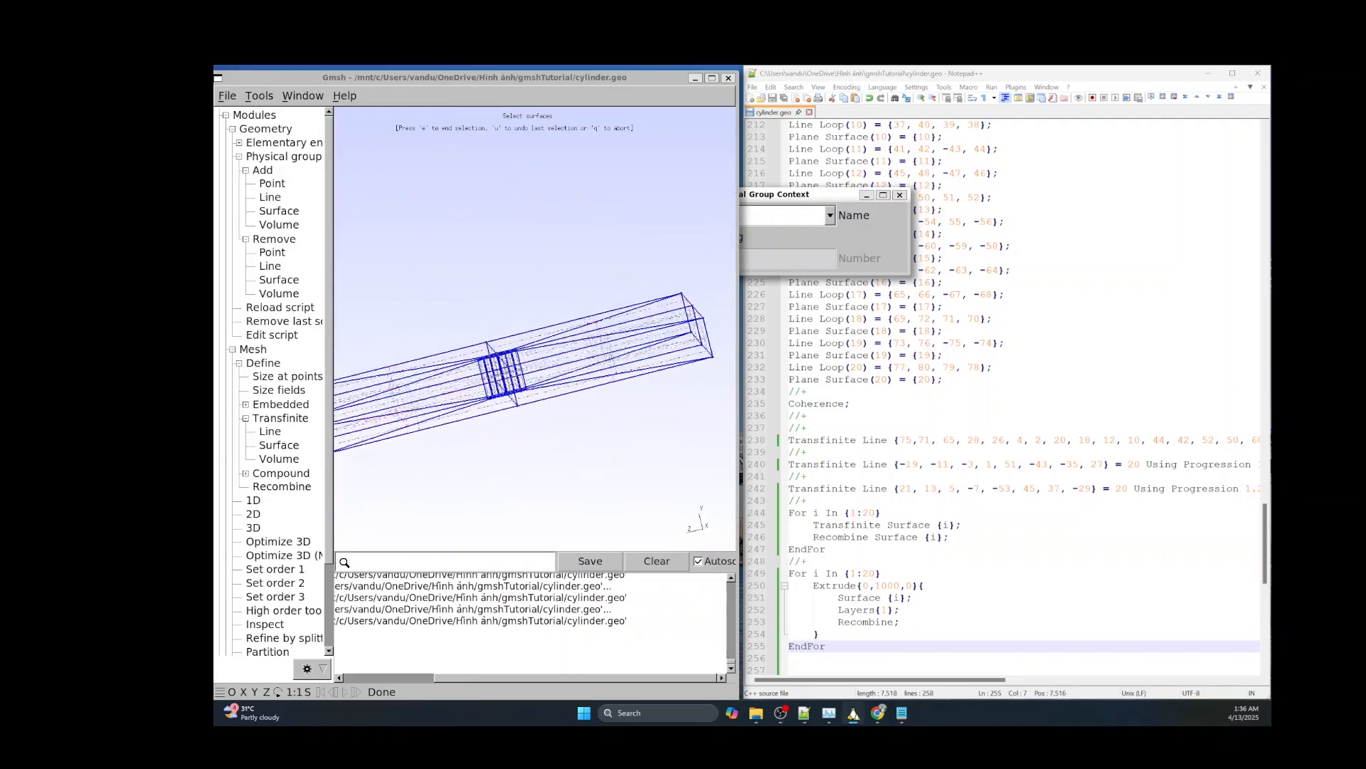
{"action": "left_click_drag", "start_coordinate": [424, 514], "coordinate": [347, 392]}
{"action": "left_click_drag", "start_coordinate": [761, 195], "coordinate": [921, 257]}
{"action": "double_click", "coordinate": [816, 278]}
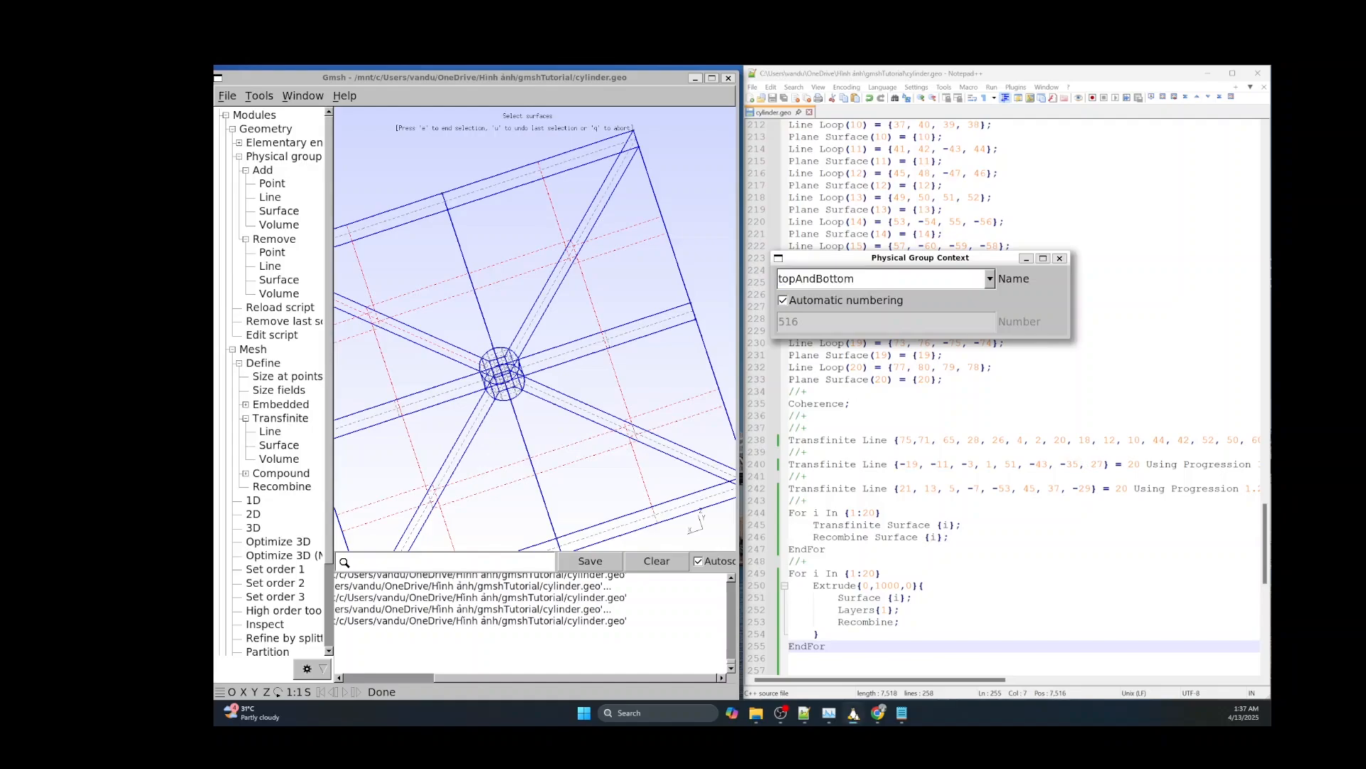
{"action": "key", "text": "e"}
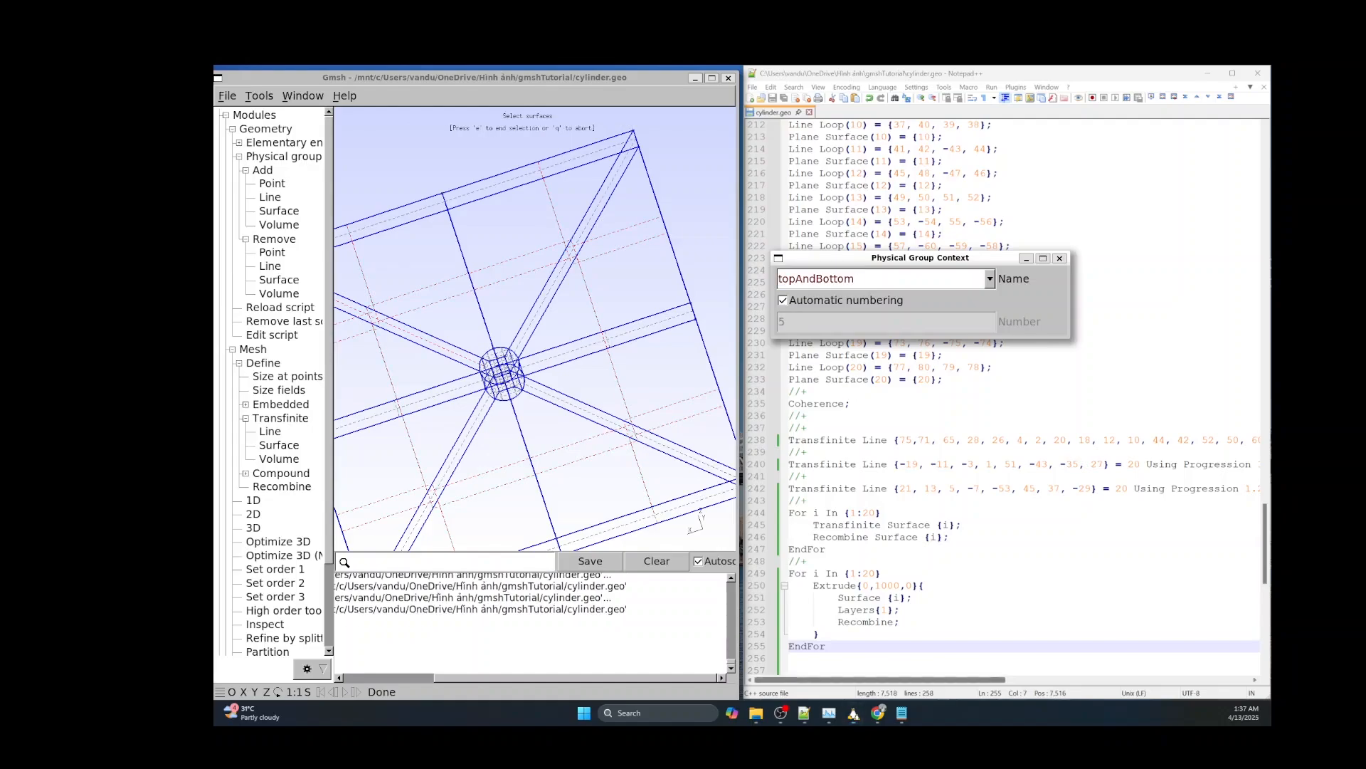
Switch to Notepad++, reload cylinder.geo and locate the topAndBottom physical surface definition at the end of the script.
{"action": "left_click", "coordinate": [819, 633]}
{"action": "key", "text": "Return"}
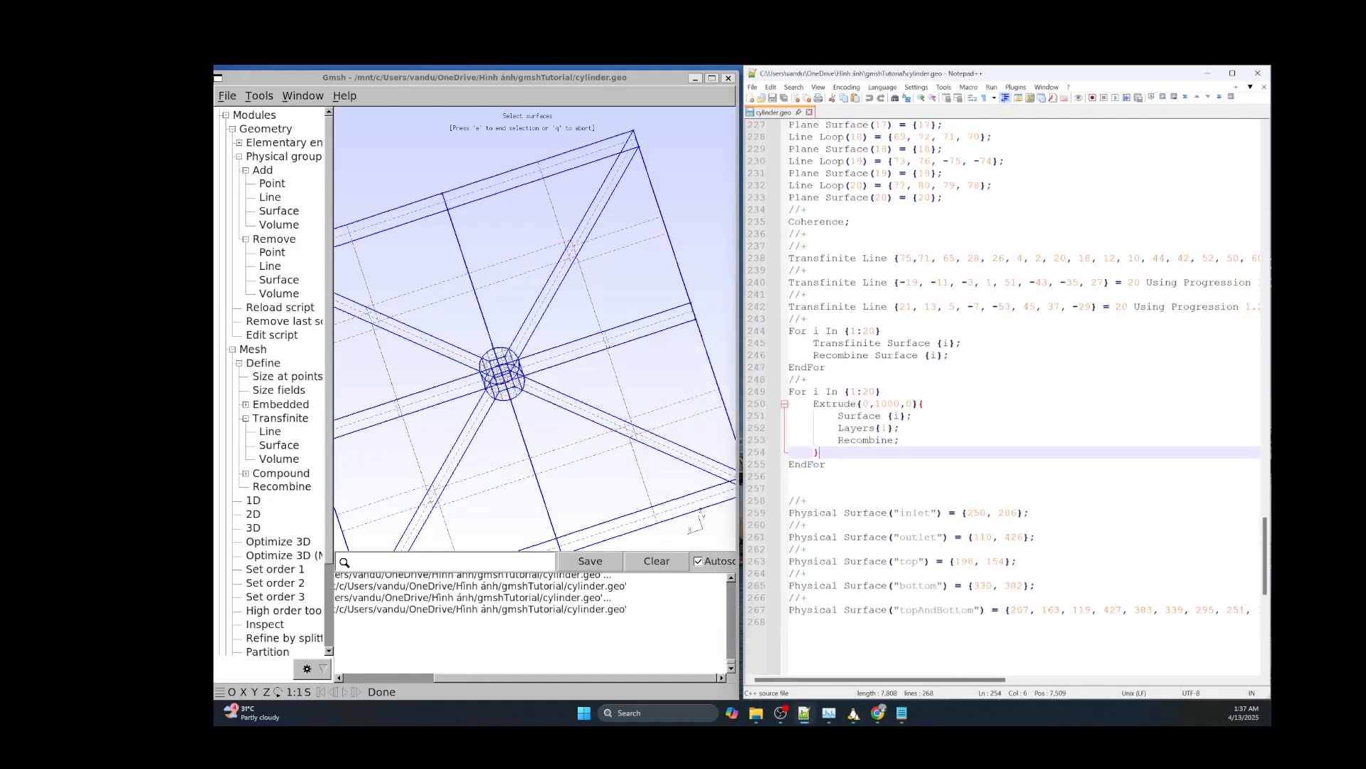
{"action": "double_click", "coordinate": [936, 501]}
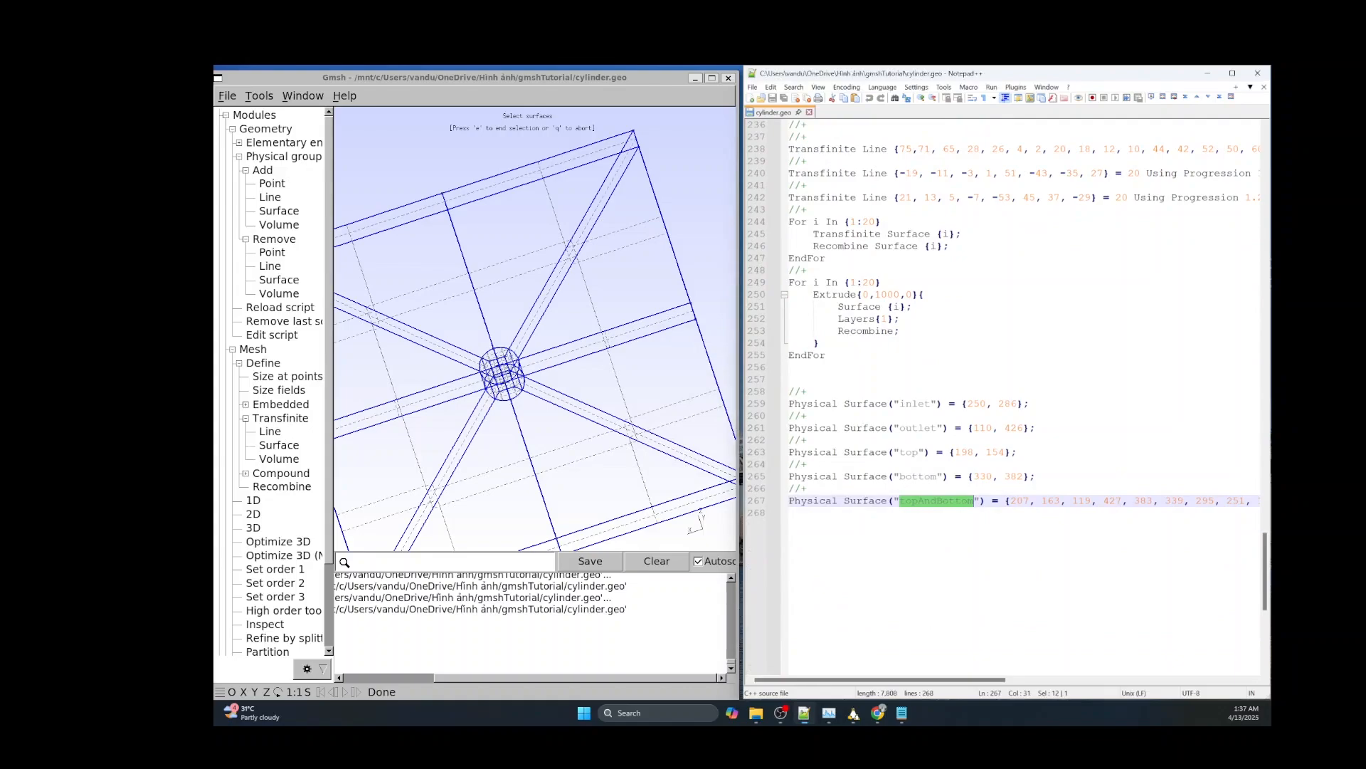
Switch back to Gmsh and set the name of a new physical surface group to cylinder.
{"action": "left_click", "coordinate": [484, 351]}
{"action": "scroll", "coordinate": [485, 350], "scroll_direction": "up", "scroll_amount": 5}
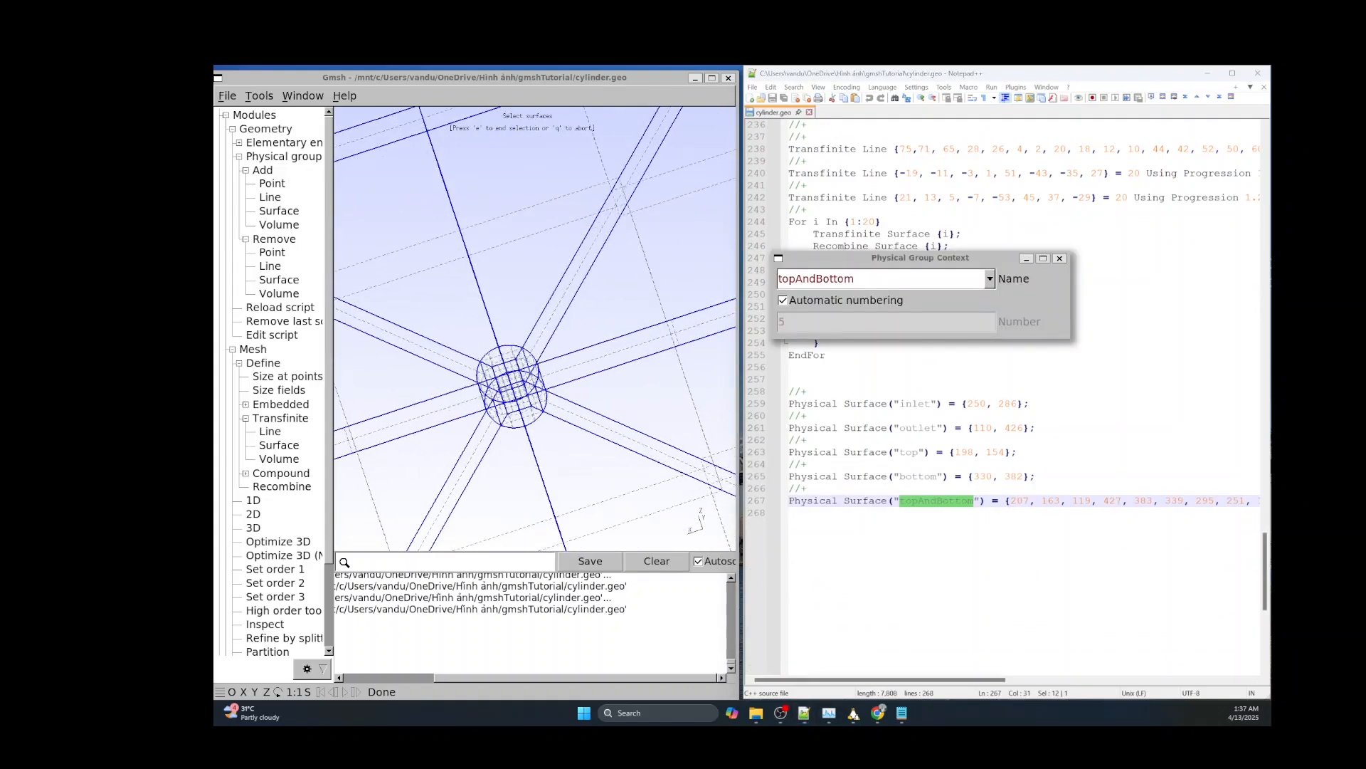
{"action": "scroll", "coordinate": [484, 350], "scroll_direction": "up", "scroll_amount": 2}
{"action": "double_click", "coordinate": [815, 278]}
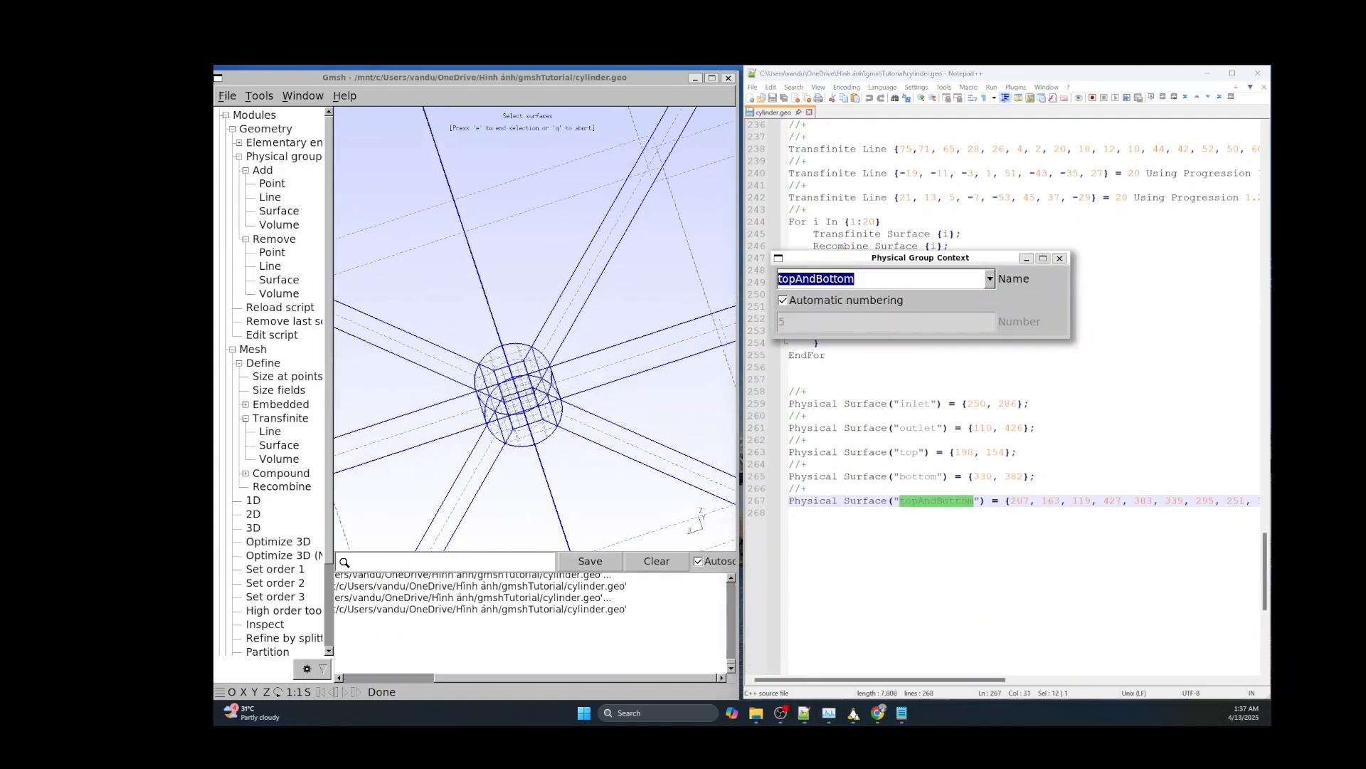
{"action": "type", "text": "cylinder"}
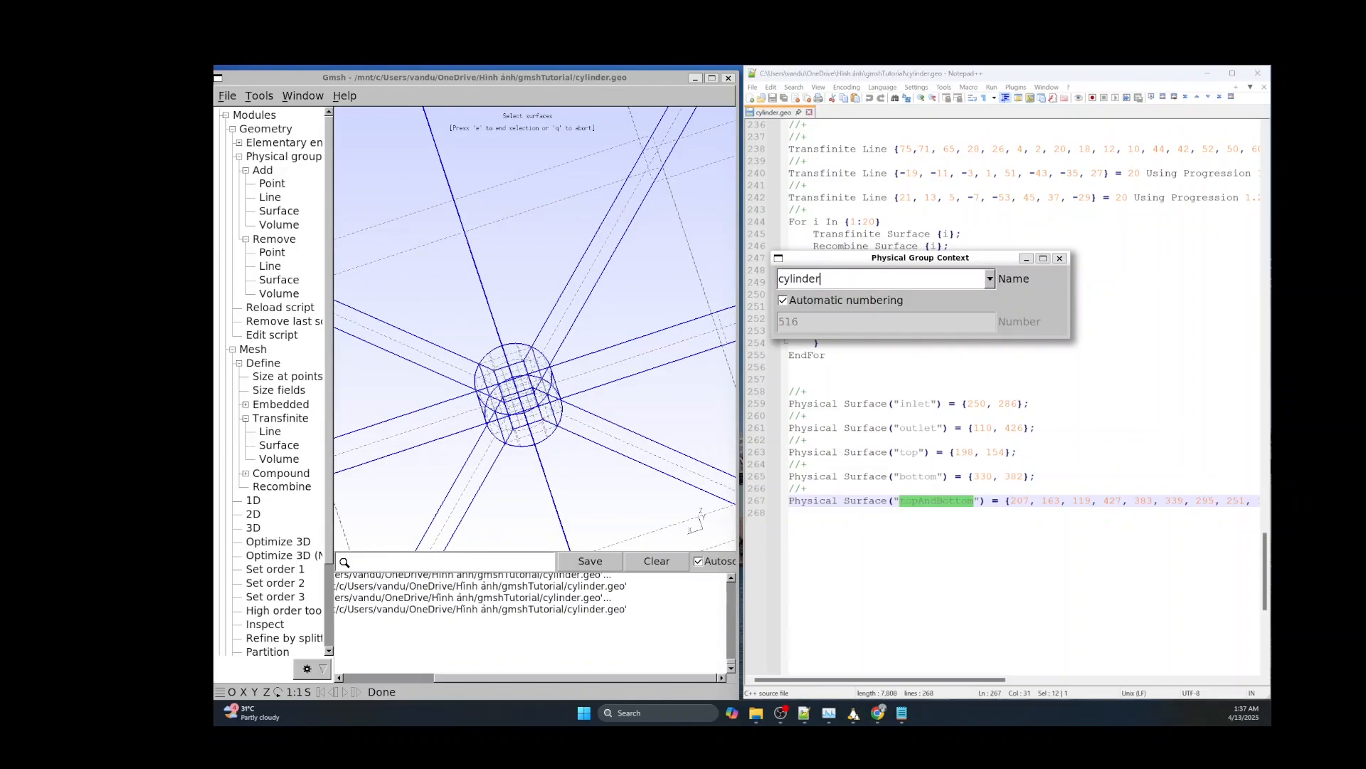
Select the surfaces inside the circle on the cylinder's upper end face for the cylinder group.
{"action": "scroll", "coordinate": [527, 380], "scroll_direction": "up", "scroll_amount": 3}
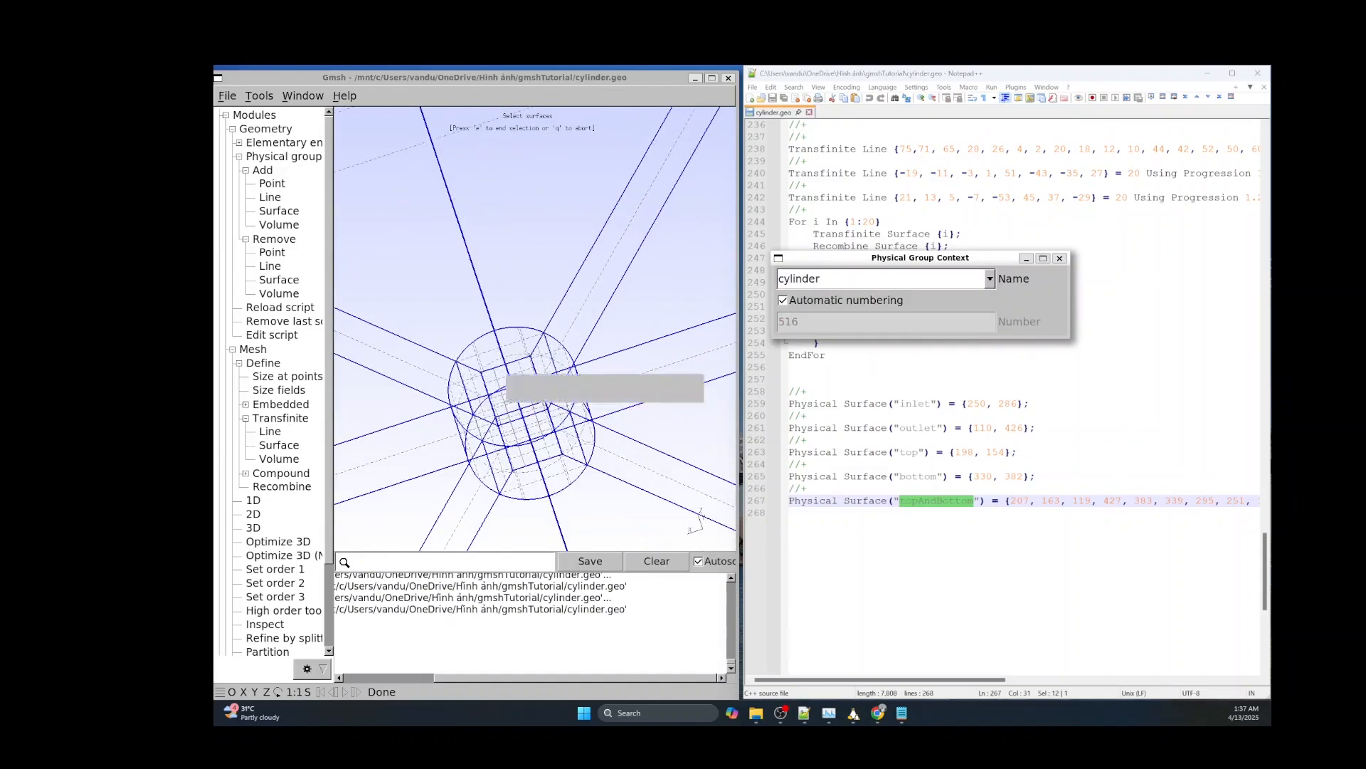
{"action": "left_click_drag", "start_coordinate": [484, 406], "coordinate": [490, 379]}
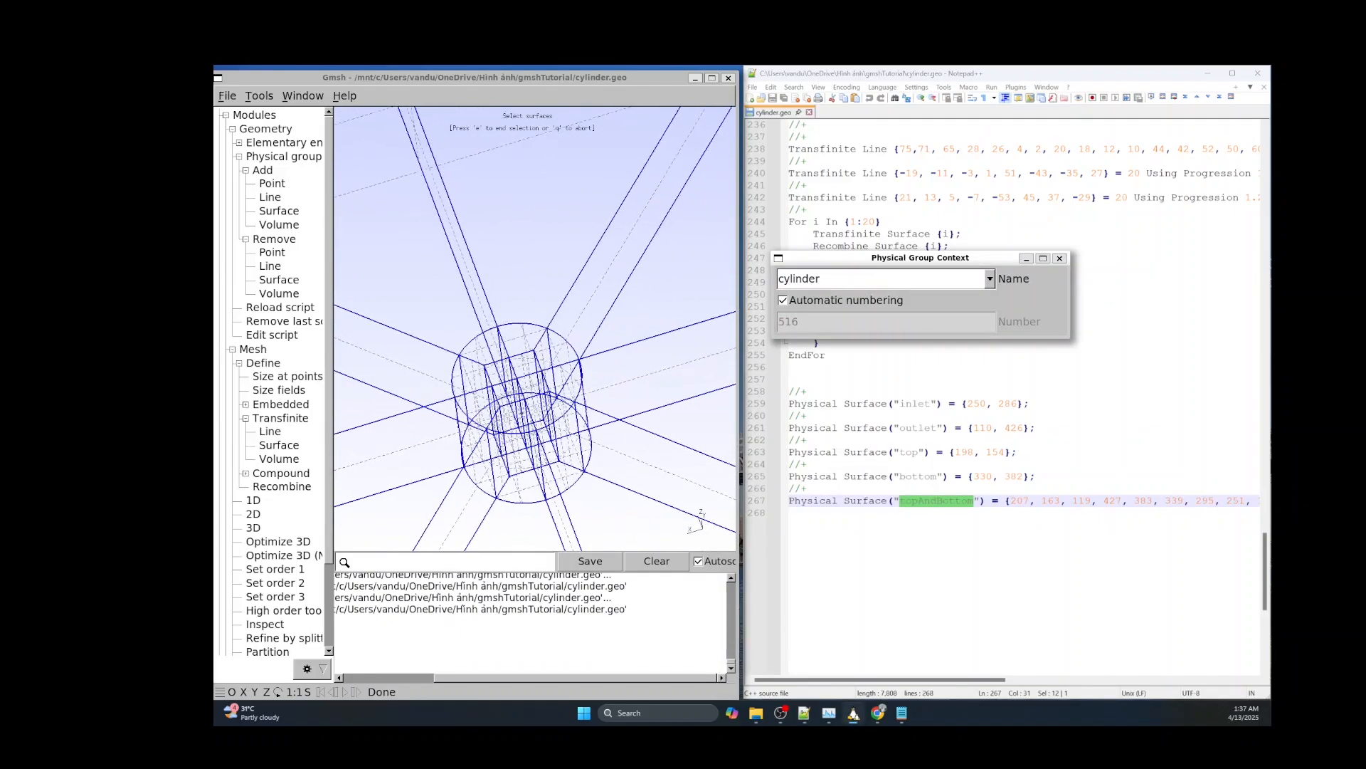
{"action": "left_click", "coordinate": [476, 352]}
{"action": "scroll", "coordinate": [491, 354], "scroll_direction": "up", "scroll_amount": 3}
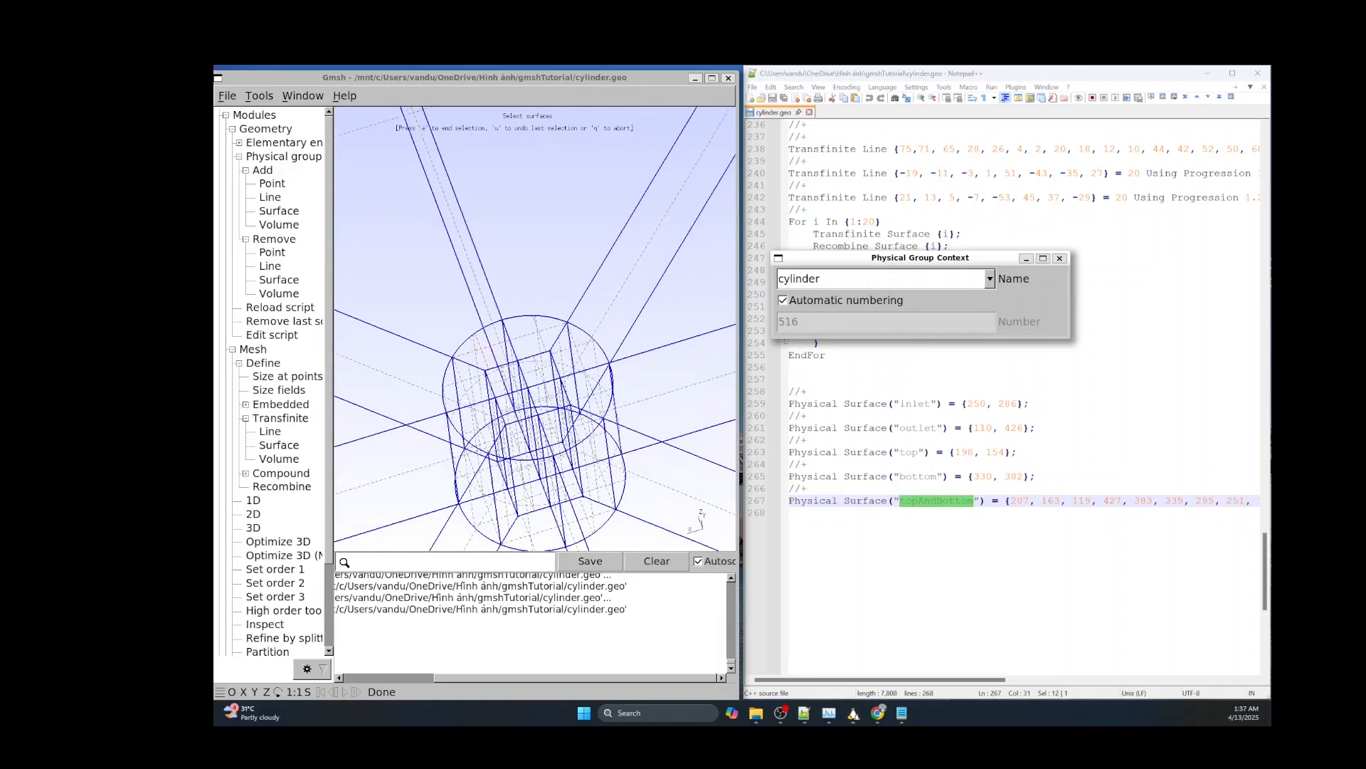
{"action": "left_click", "coordinate": [540, 329]}
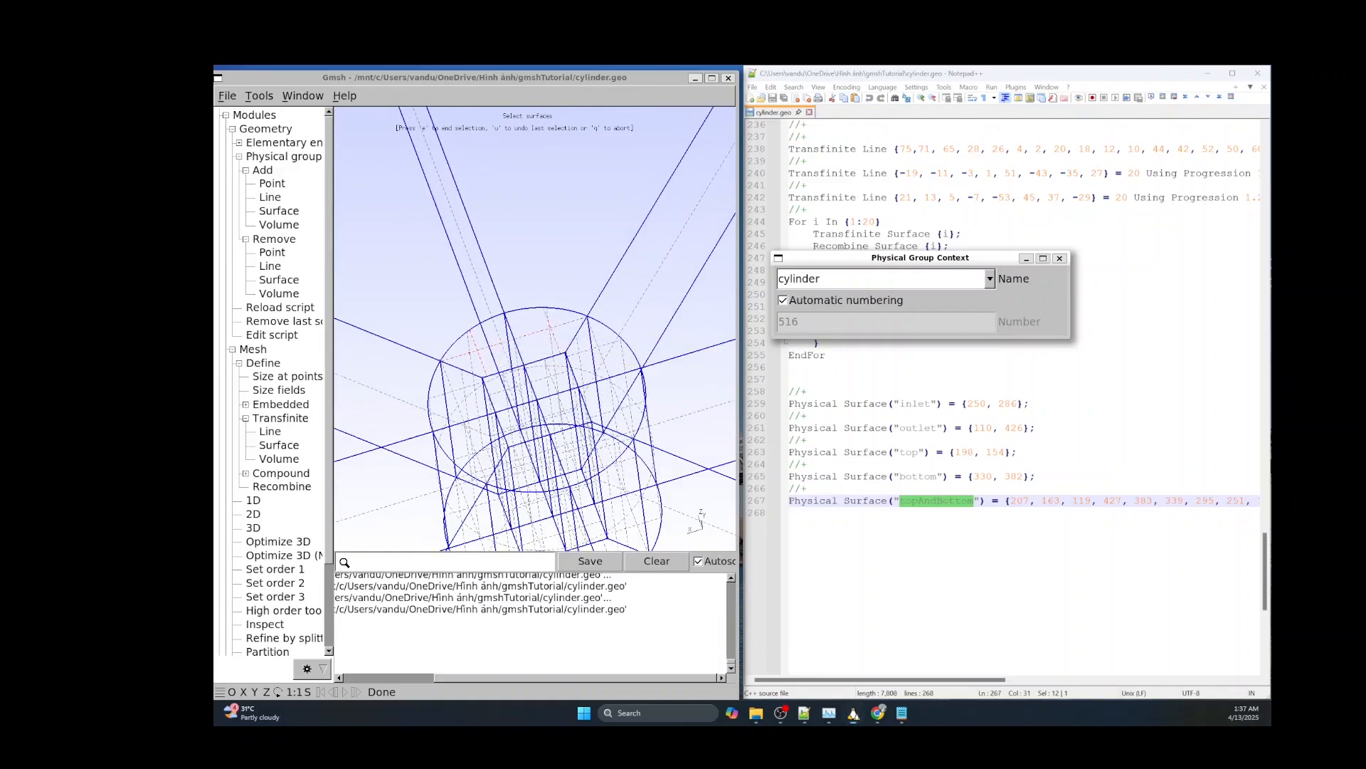
{"action": "left_click_drag", "start_coordinate": [540, 329], "coordinate": [616, 299]}
{"action": "left_click", "coordinate": [582, 346]}
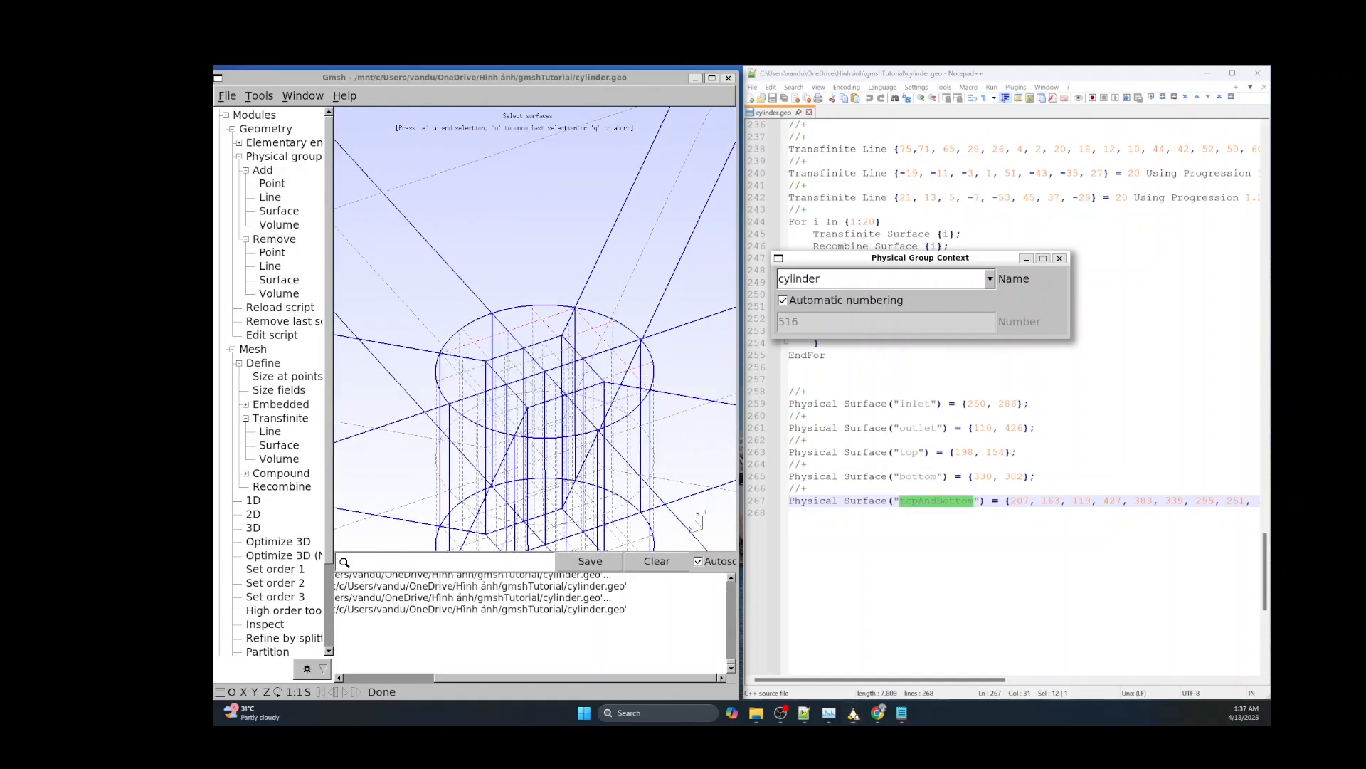
{"action": "left_click_drag", "start_coordinate": [622, 367], "coordinate": [545, 457]}
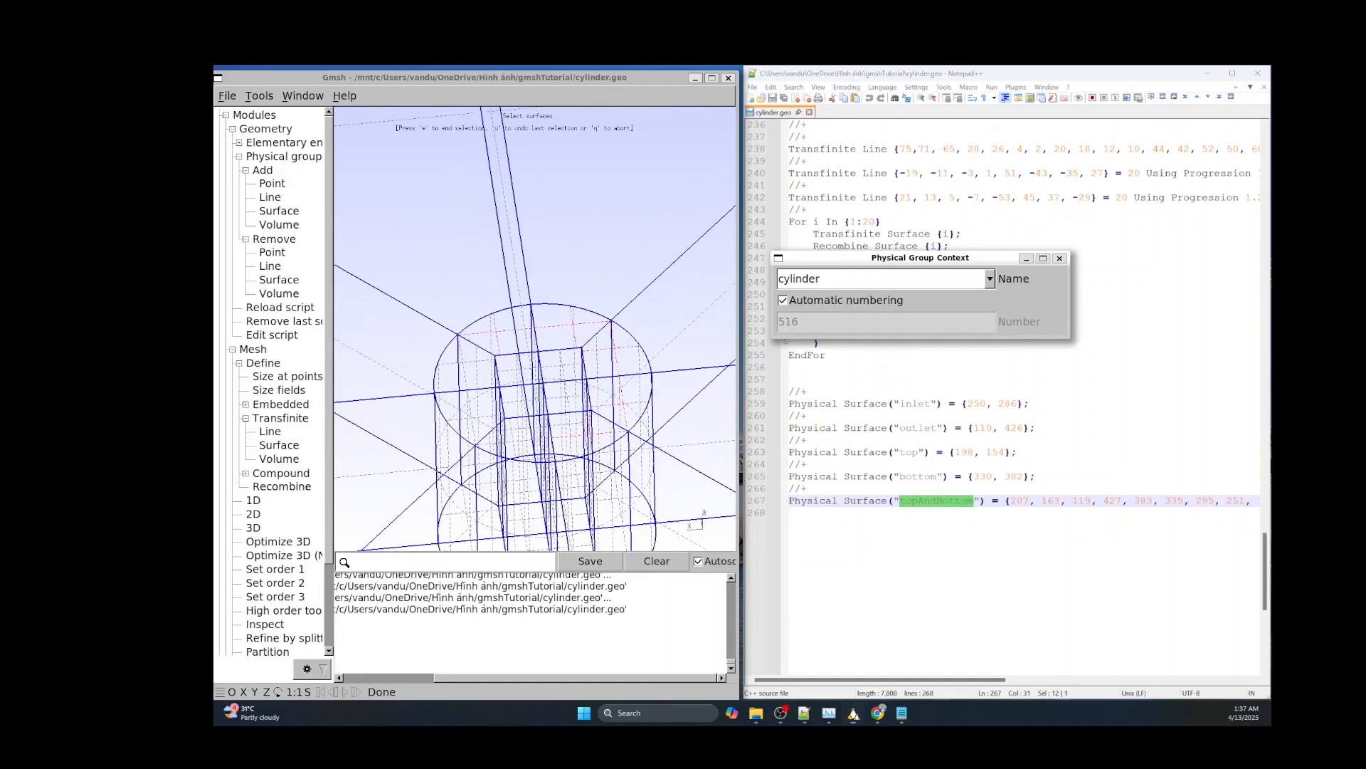
{"action": "left_click_drag", "start_coordinate": [569, 327], "coordinate": [498, 327]}
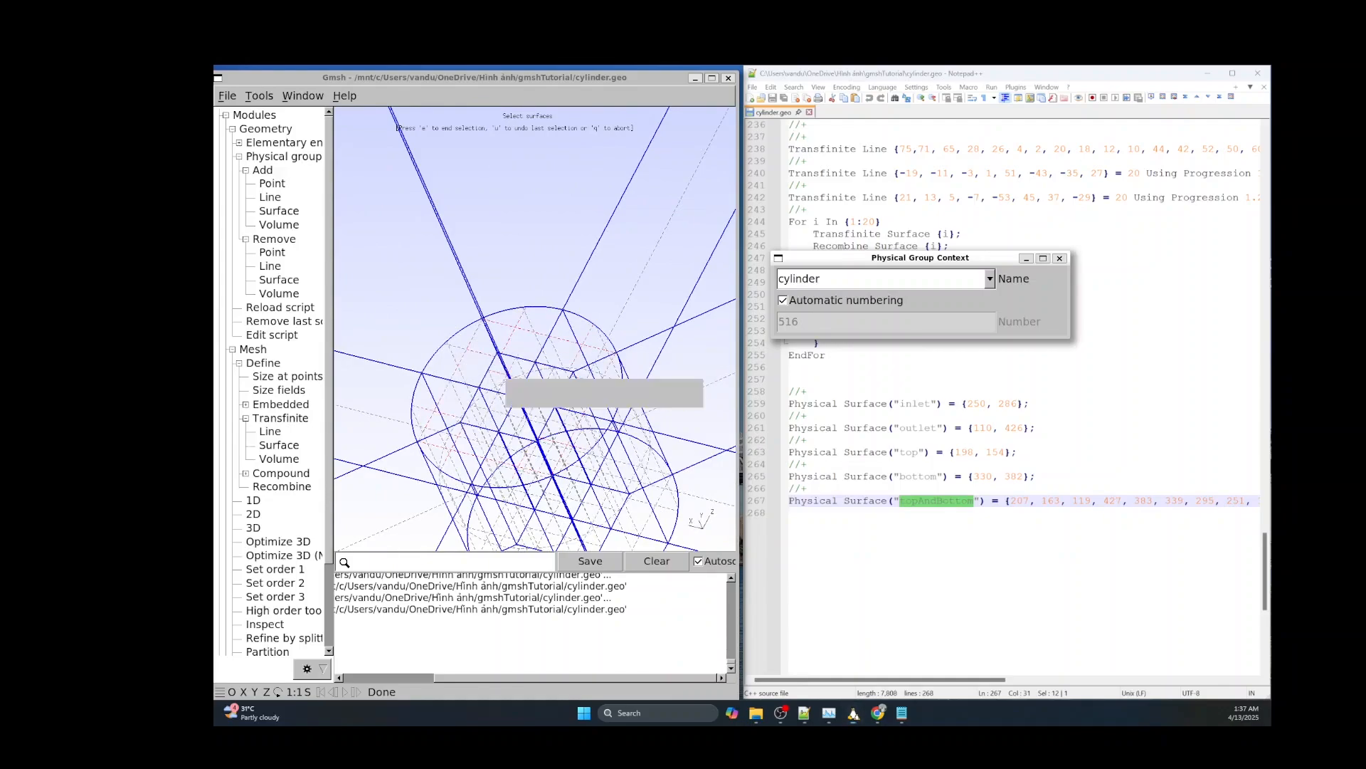
{"action": "scroll", "coordinate": [523, 384], "scroll_direction": "down", "scroll_amount": 9}
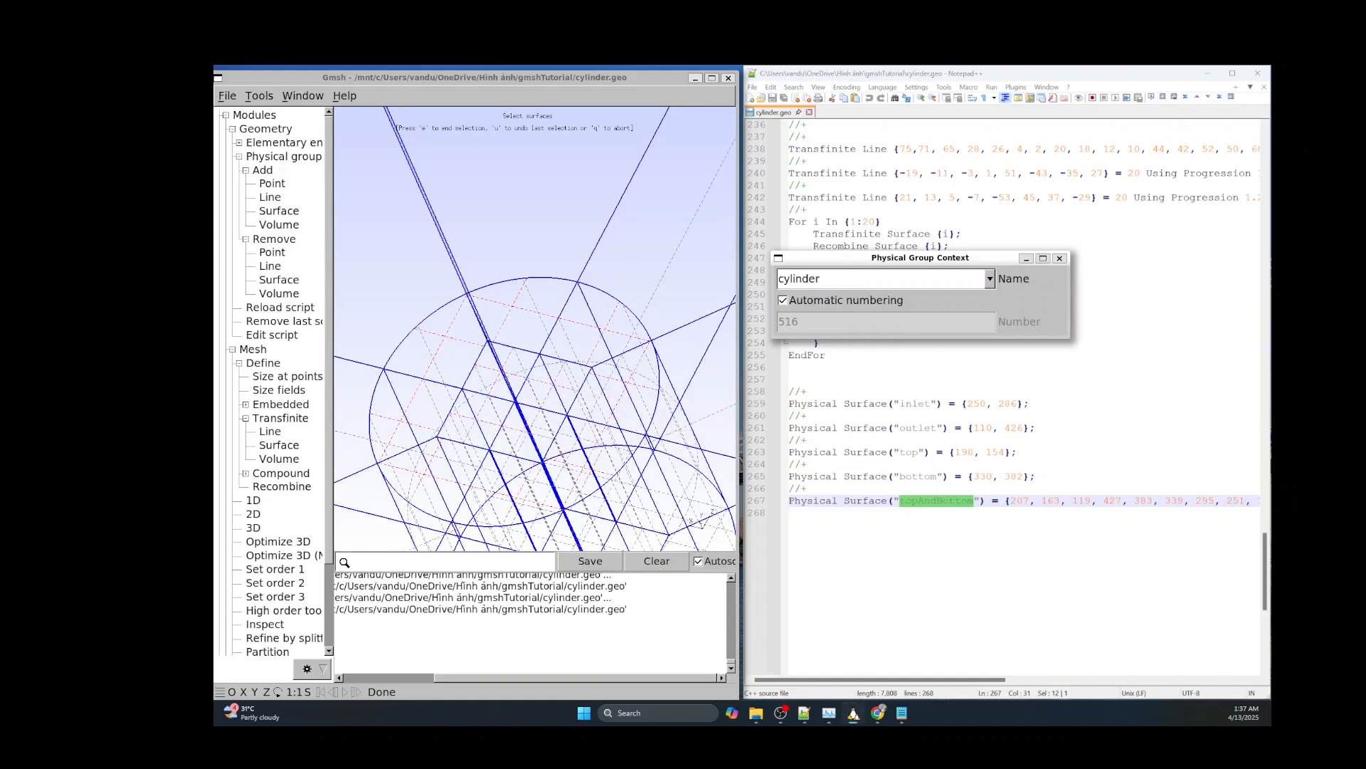
{"action": "scroll", "coordinate": [510, 429], "scroll_direction": "up", "scroll_amount": 9}
Add the surfaces inside the circle on the cylinder's opposite end face to the cylinder group selection.
{"action": "left_click_drag", "start_coordinate": [510, 428], "coordinate": [547, 358]}
{"action": "left_click_drag", "start_coordinate": [545, 415], "coordinate": [549, 384]}
{"action": "scroll", "coordinate": [549, 384], "scroll_direction": "up", "scroll_amount": 16}
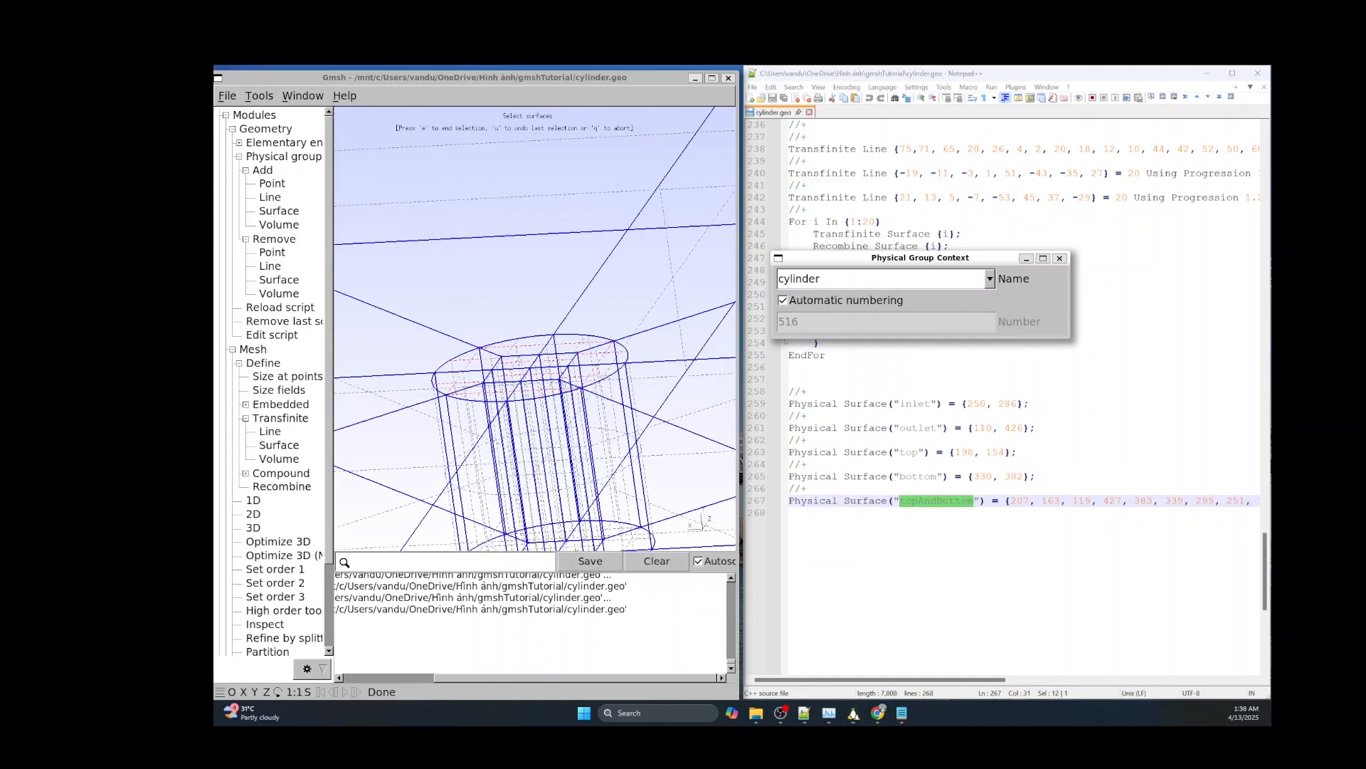
{"action": "scroll", "coordinate": [573, 507], "scroll_direction": "down", "scroll_amount": 20}
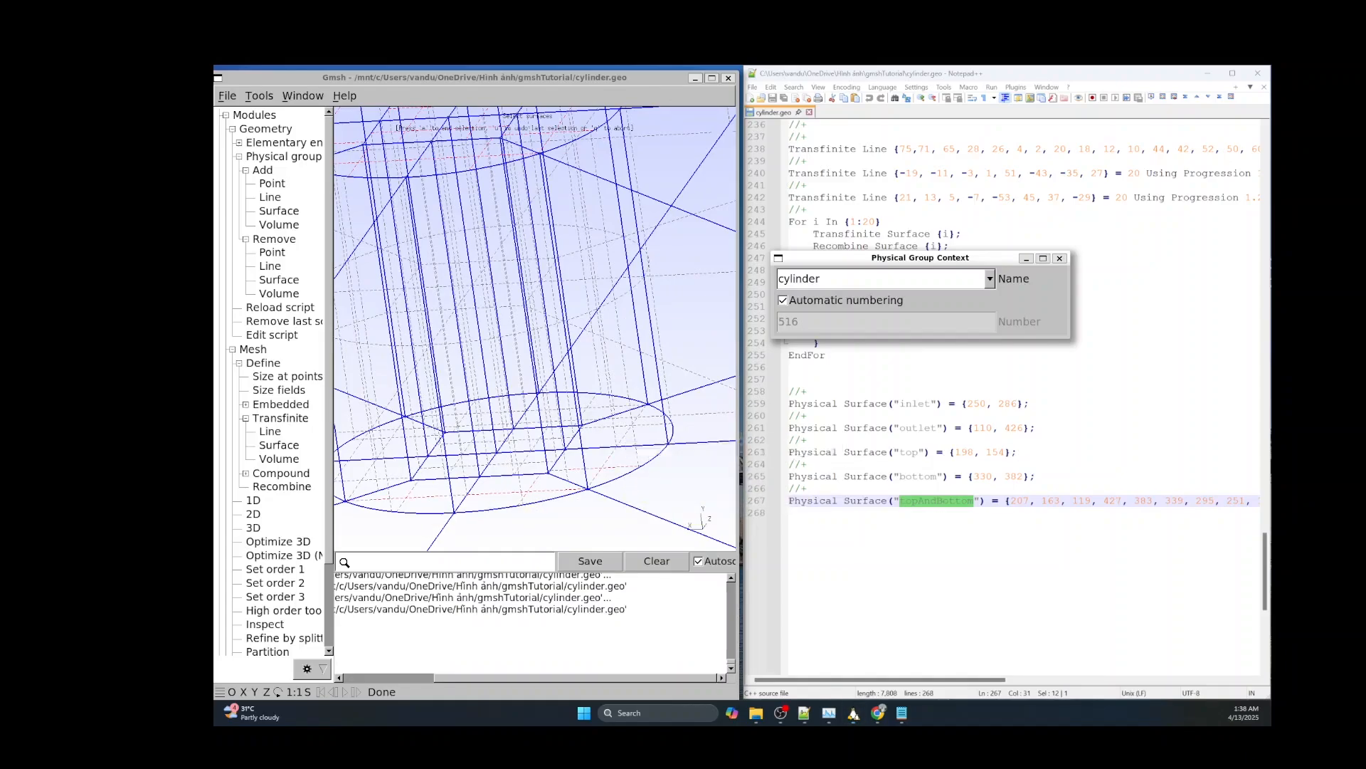
{"action": "mouse_move", "coordinate": [628, 462]}
{"action": "left_mouse_down"}
{"action": "mouse_move", "coordinate": [626, 506]}
{"action": "mouse_move", "coordinate": [632, 462]}
{"action": "left_mouse_up"}
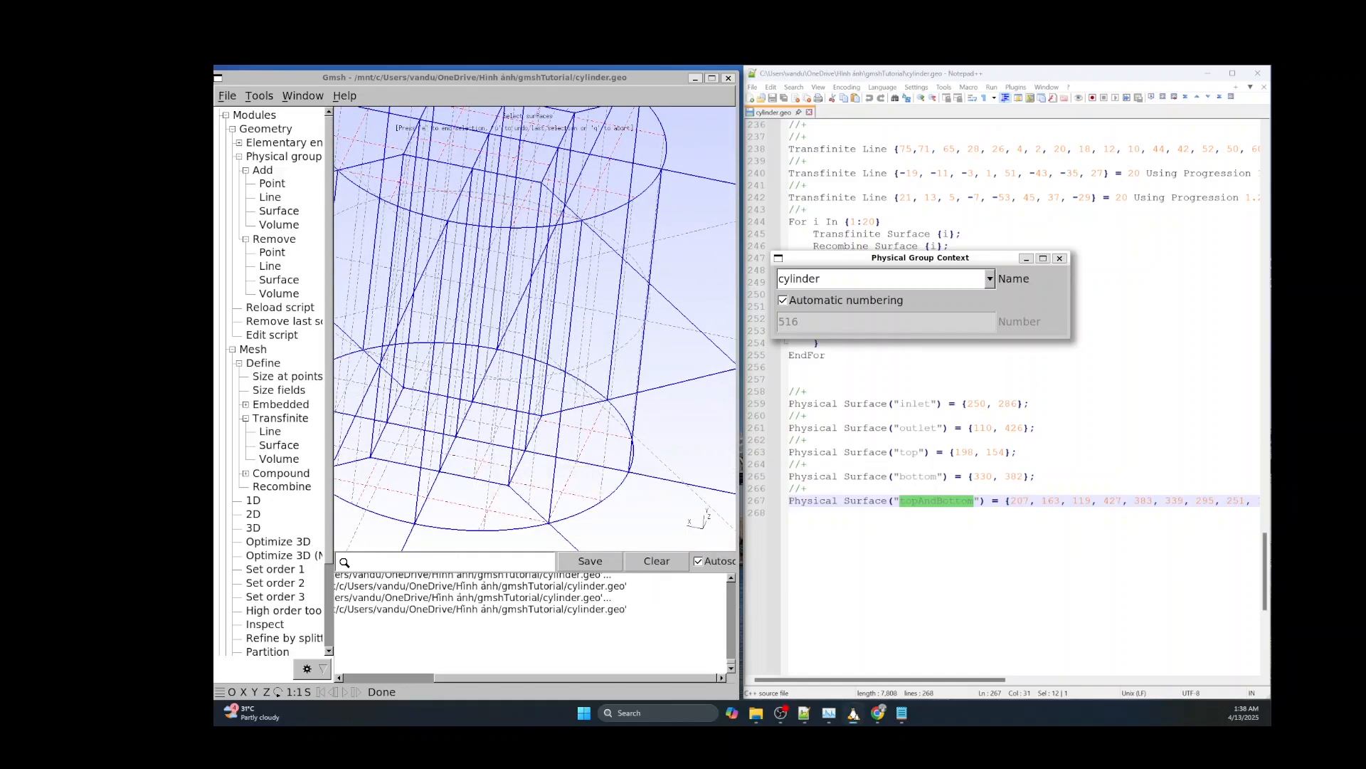
{"action": "scroll", "coordinate": [493, 473], "scroll_direction": "up", "scroll_amount": 8}
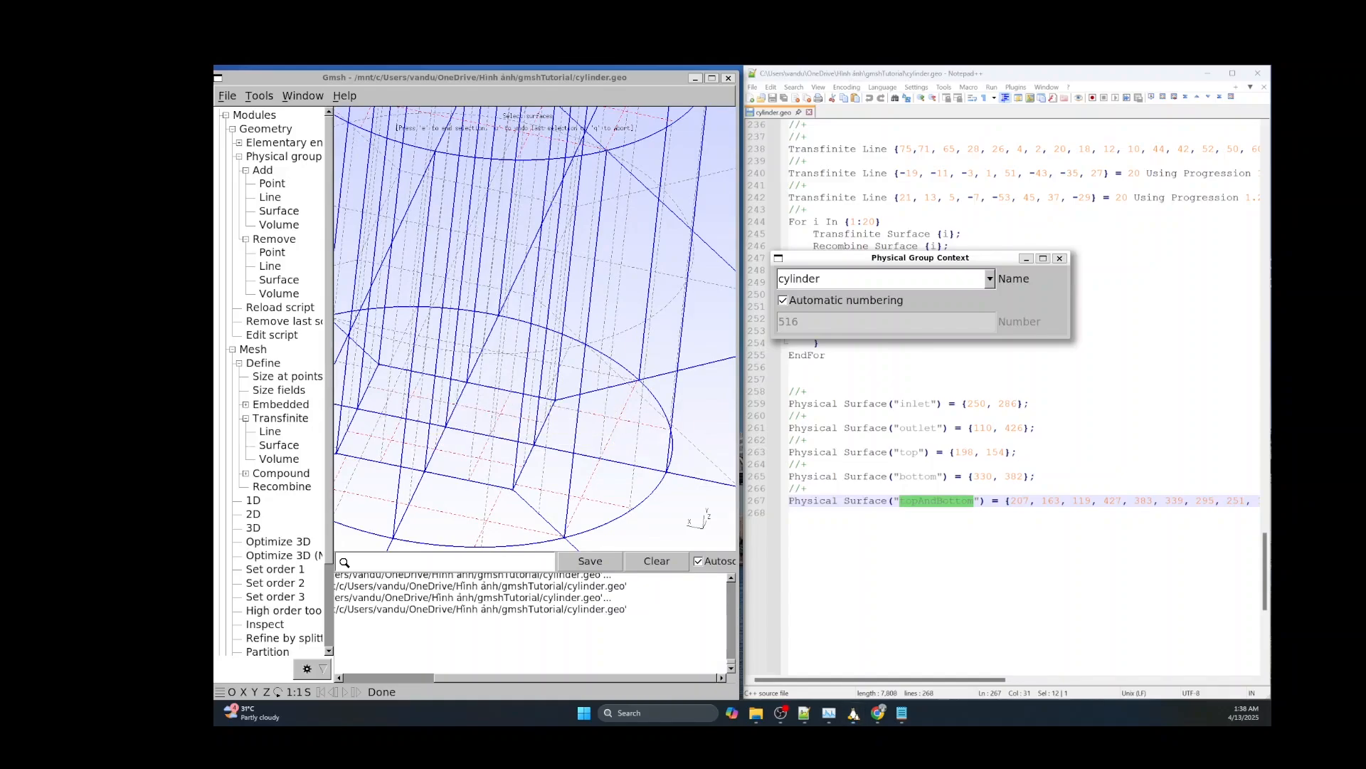
{"action": "scroll", "coordinate": [493, 473], "scroll_direction": "down", "scroll_amount": 8}
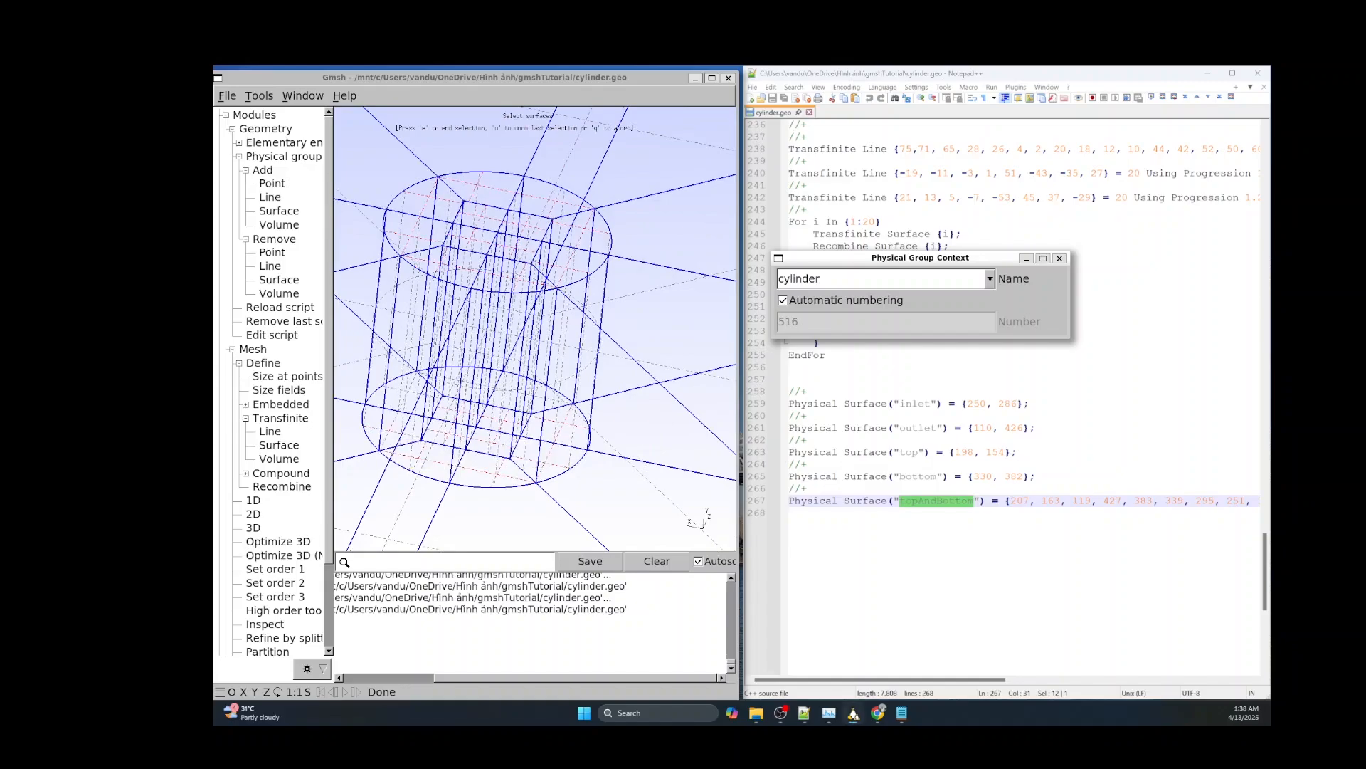
{"action": "scroll", "coordinate": [385, 435], "scroll_direction": "up", "scroll_amount": 4}
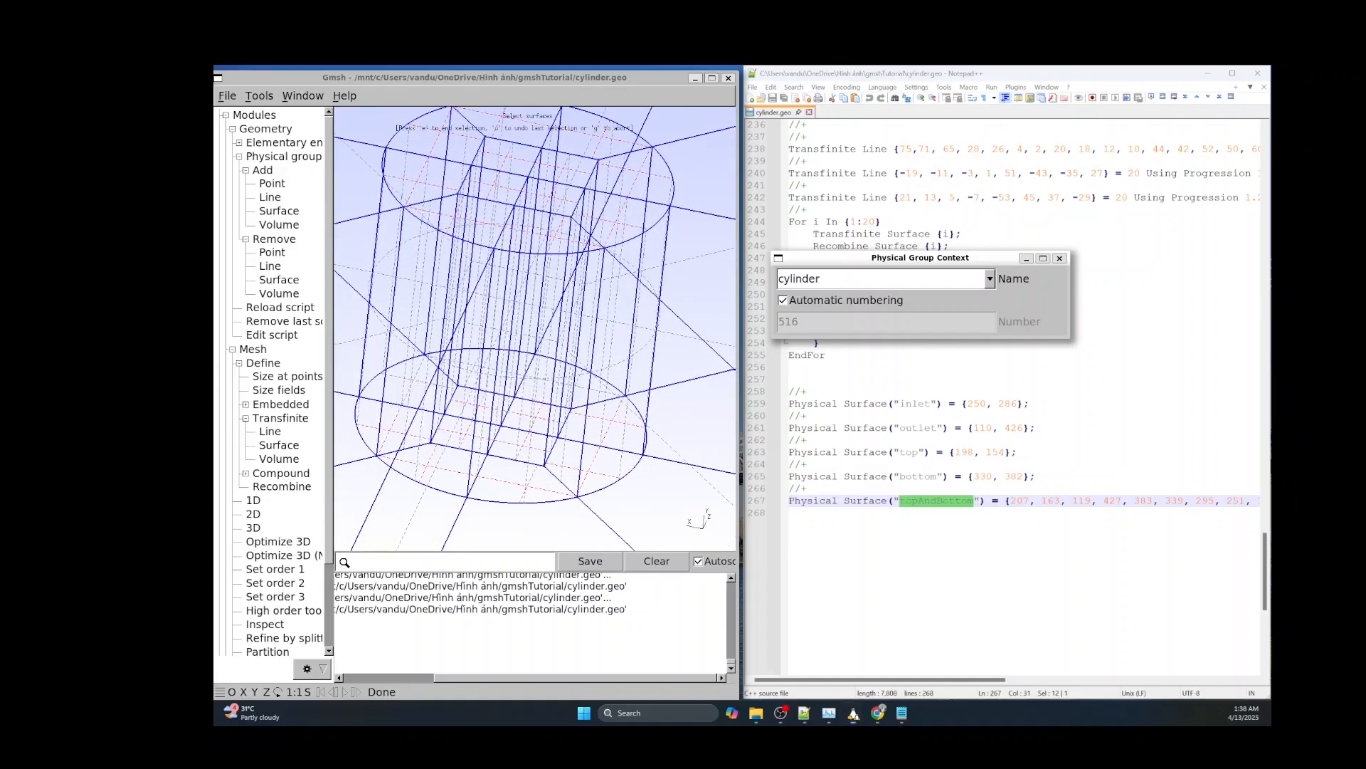
{"action": "scroll", "coordinate": [423, 264], "scroll_direction": "up", "scroll_amount": 2}
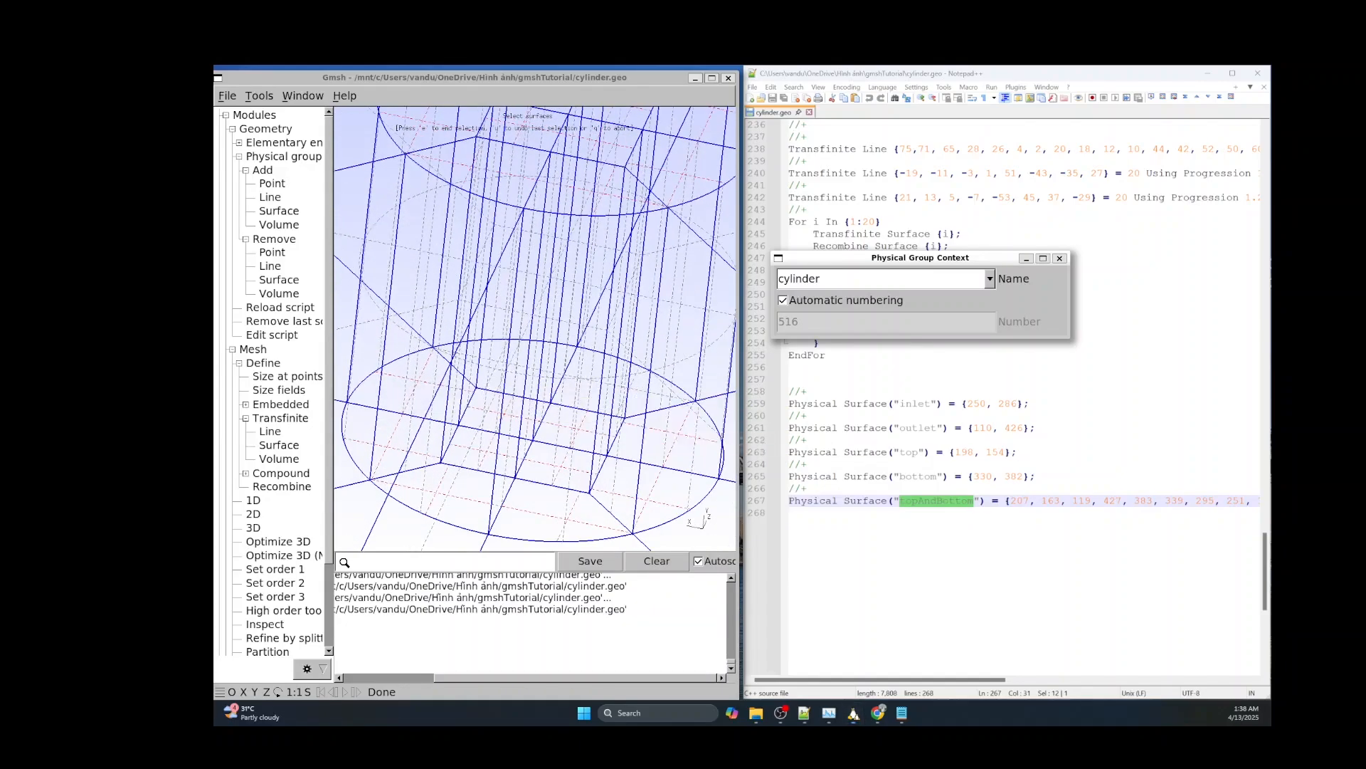
{"action": "left_click_drag", "start_coordinate": [626, 427], "coordinate": [449, 467]}
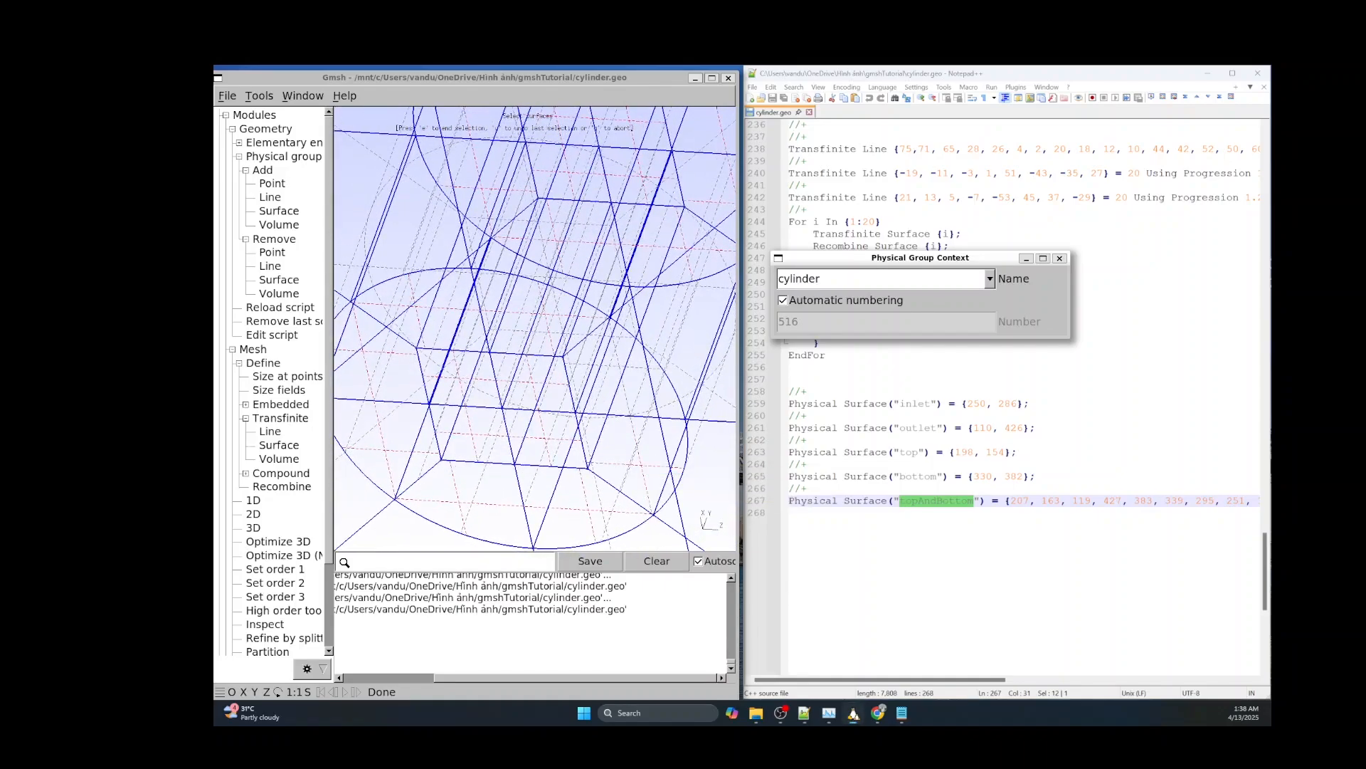
{"action": "left_click_drag", "start_coordinate": [719, 463], "coordinate": [591, 478]}
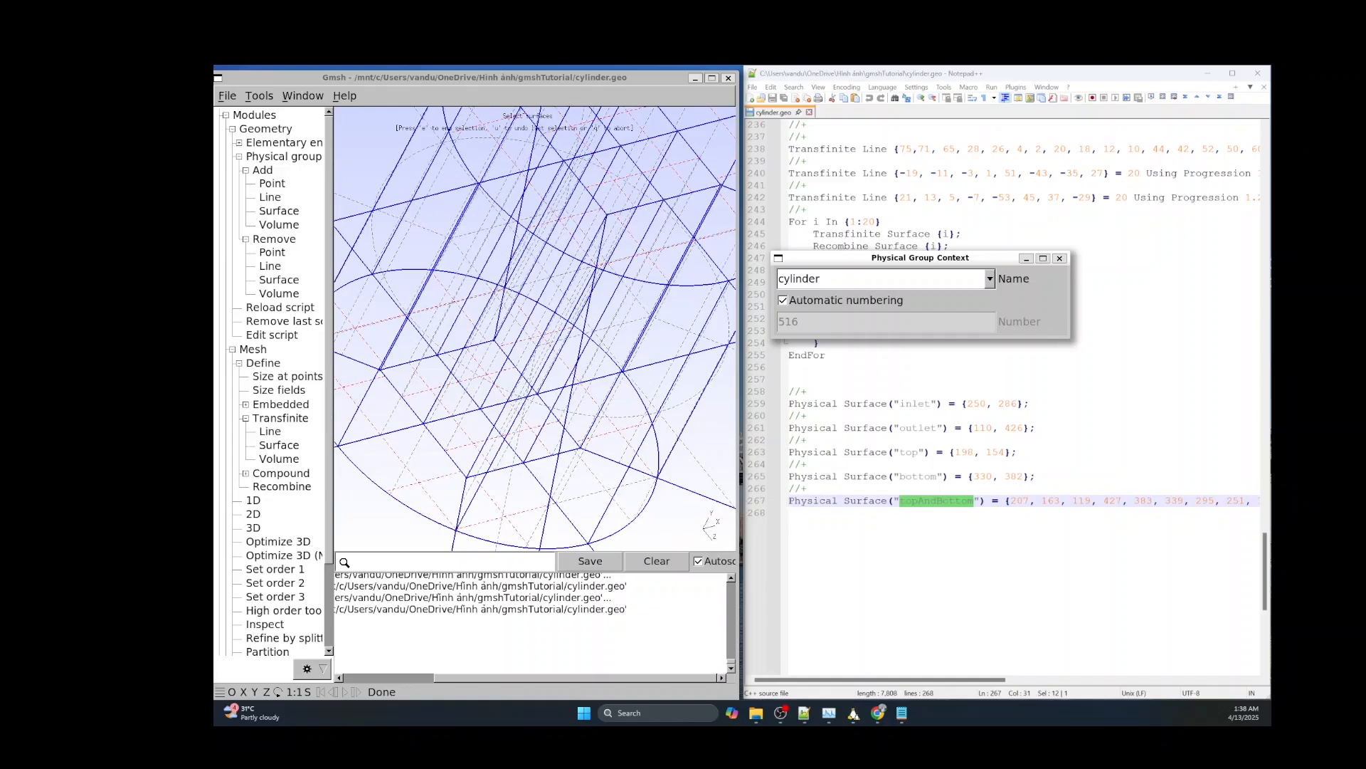
{"action": "left_click_drag", "start_coordinate": [392, 377], "coordinate": [459, 363]}
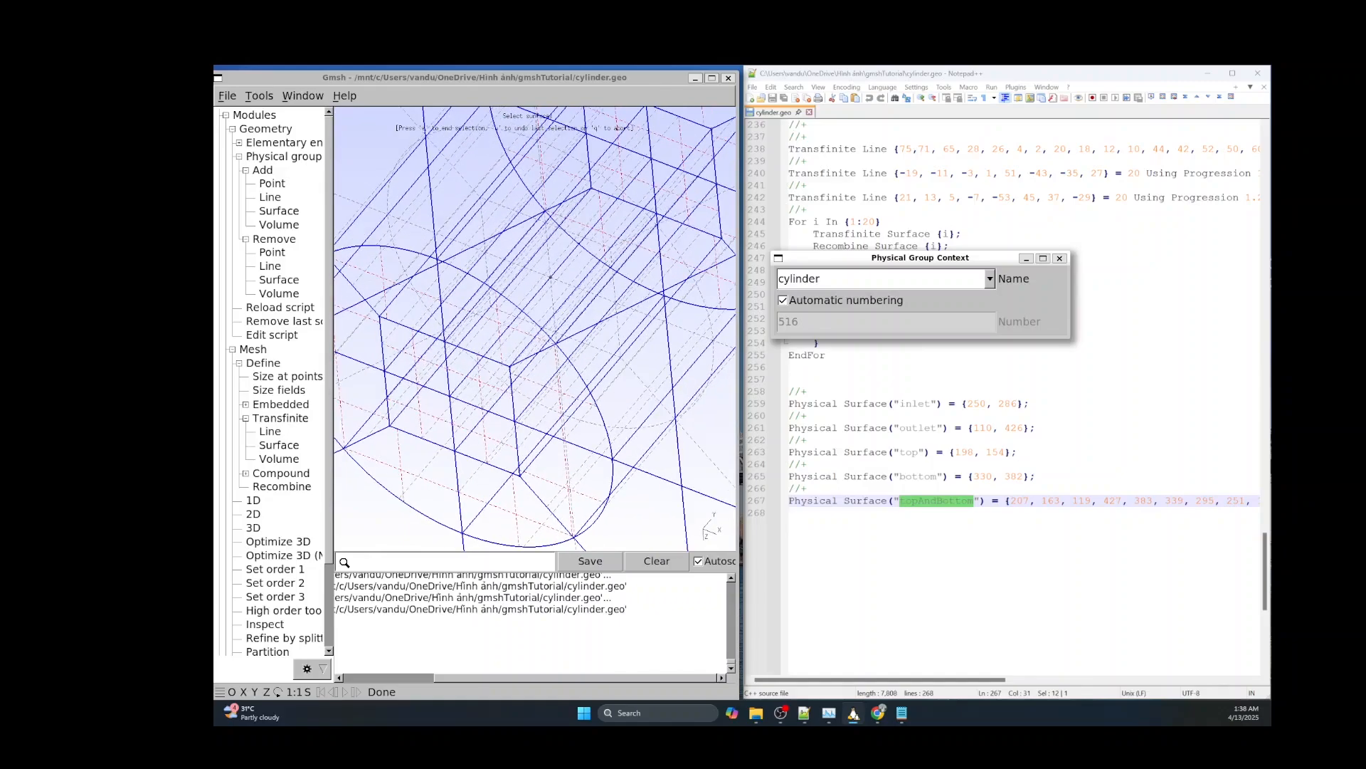
Finish the surface selection to create the physical surface group cylinder.
{"action": "scroll", "coordinate": [1003, 427], "scroll_direction": "down", "scroll_amount": 1}
{"action": "scroll", "coordinate": [602, 434], "scroll_direction": "down", "scroll_amount": 16}
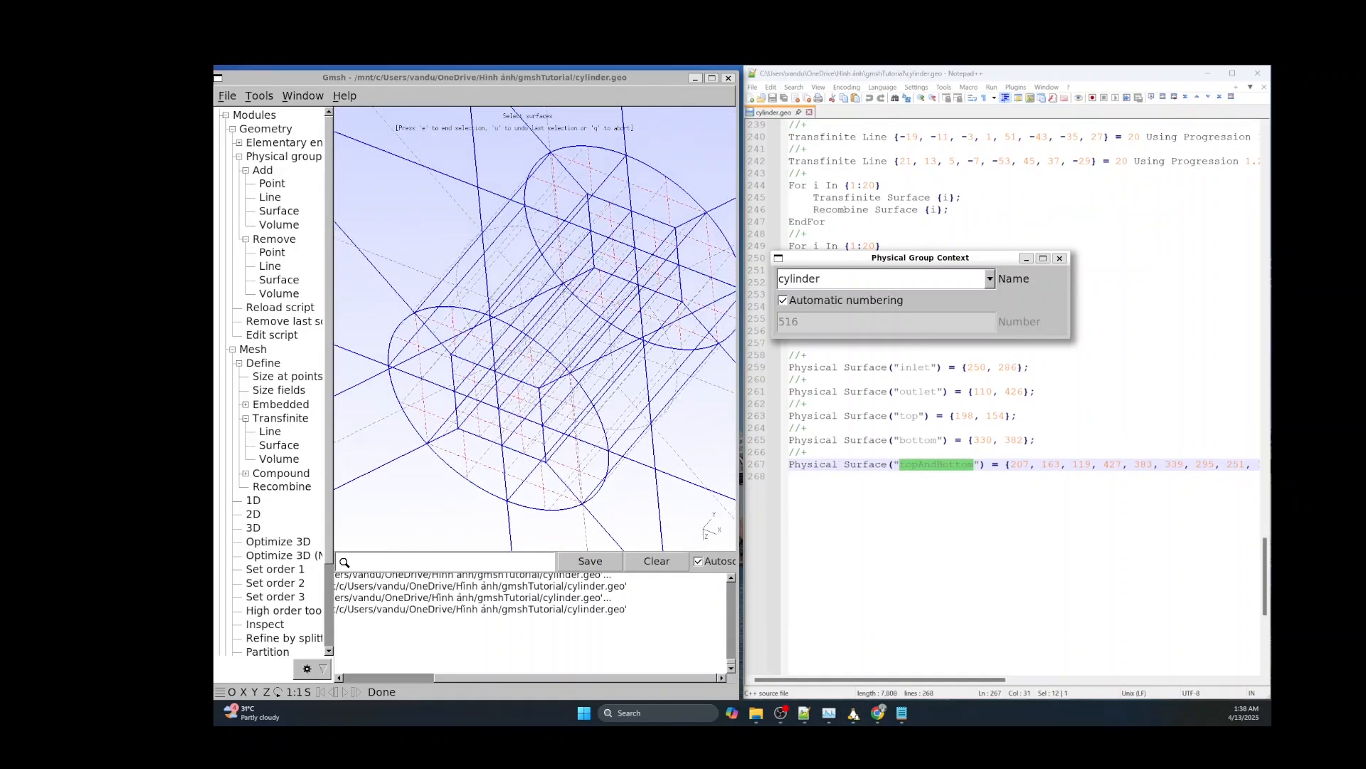
{"action": "scroll", "coordinate": [507, 347], "scroll_direction": "down", "scroll_amount": 5}
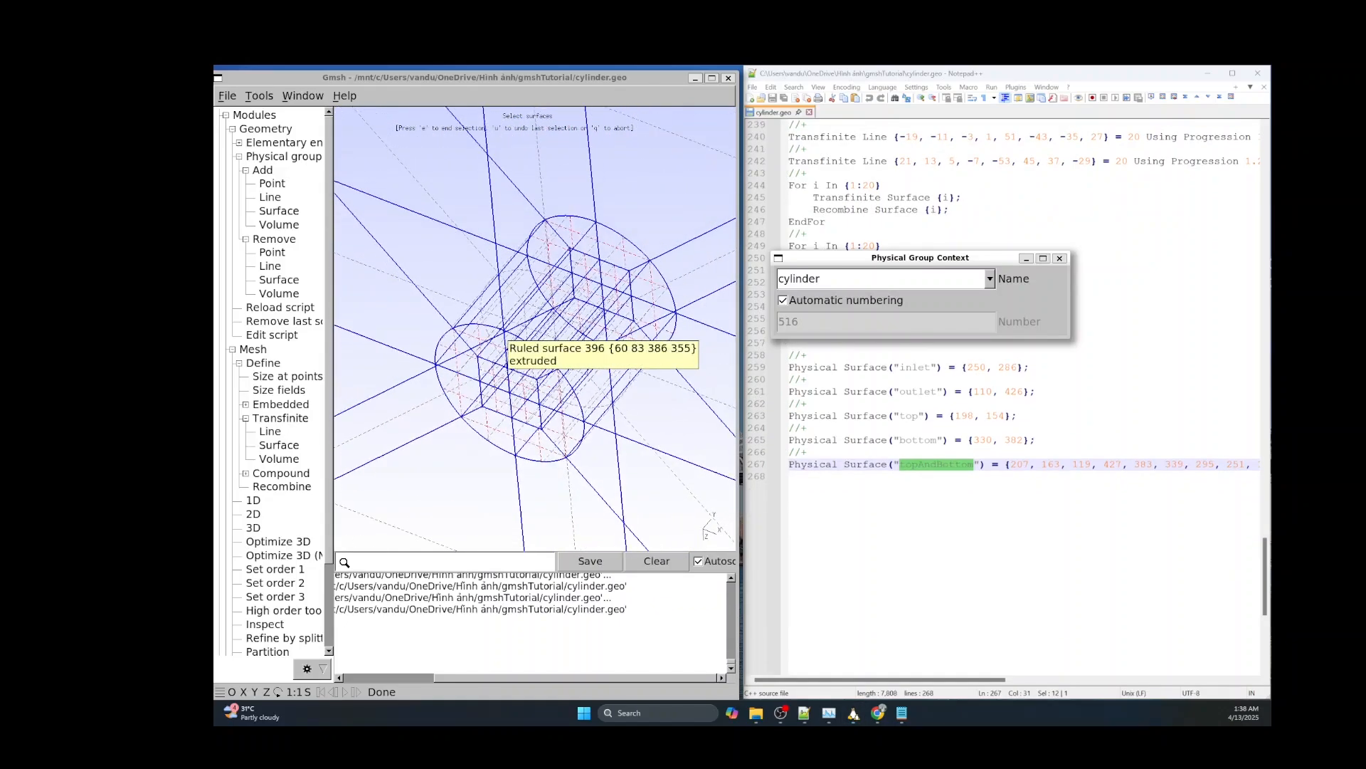
{"action": "key", "text": "u"}
{"action": "key", "text": "e"}
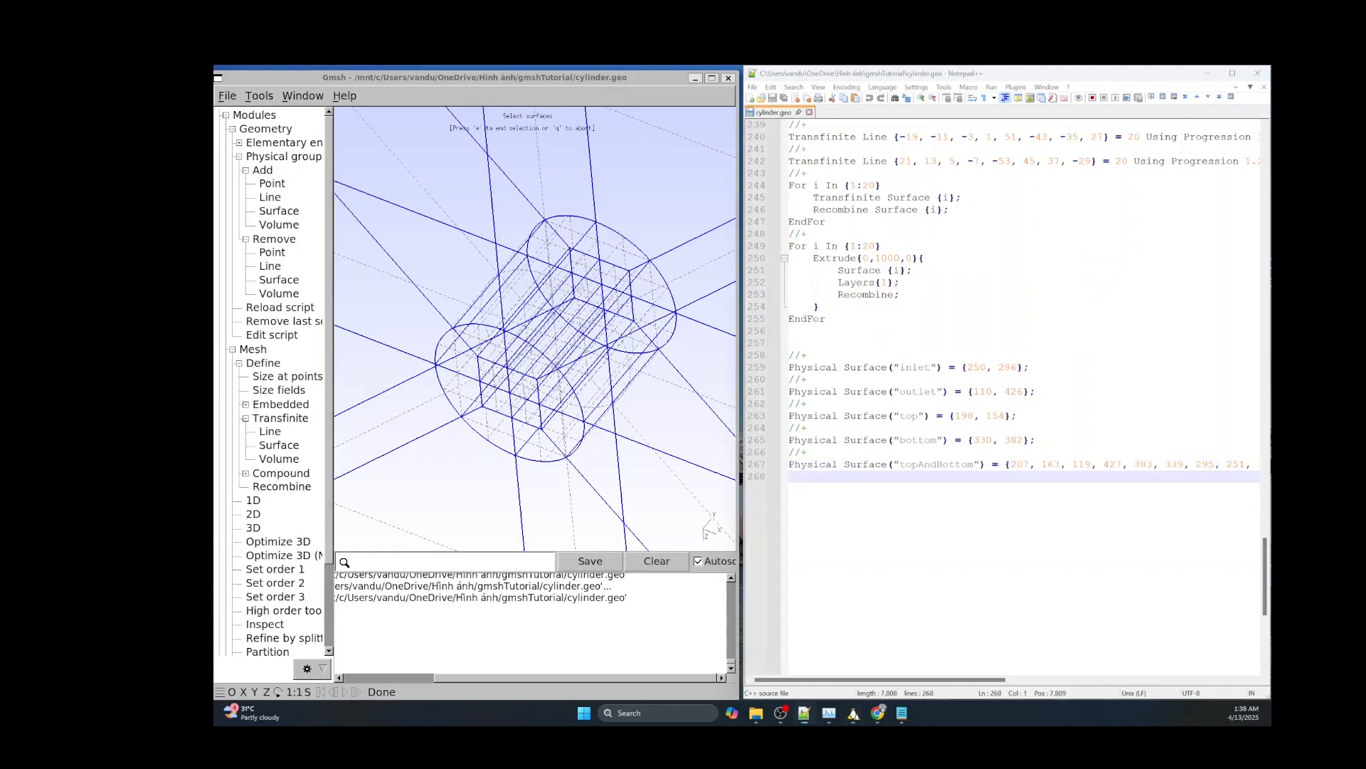
Reload cylinder.geo in Notepad++ and locate the cylinder physical surface definition at the end of the script.
{"action": "key", "text": "Return"}
{"action": "scroll", "coordinate": [1002, 396], "scroll_direction": "down", "scroll_amount": 6}
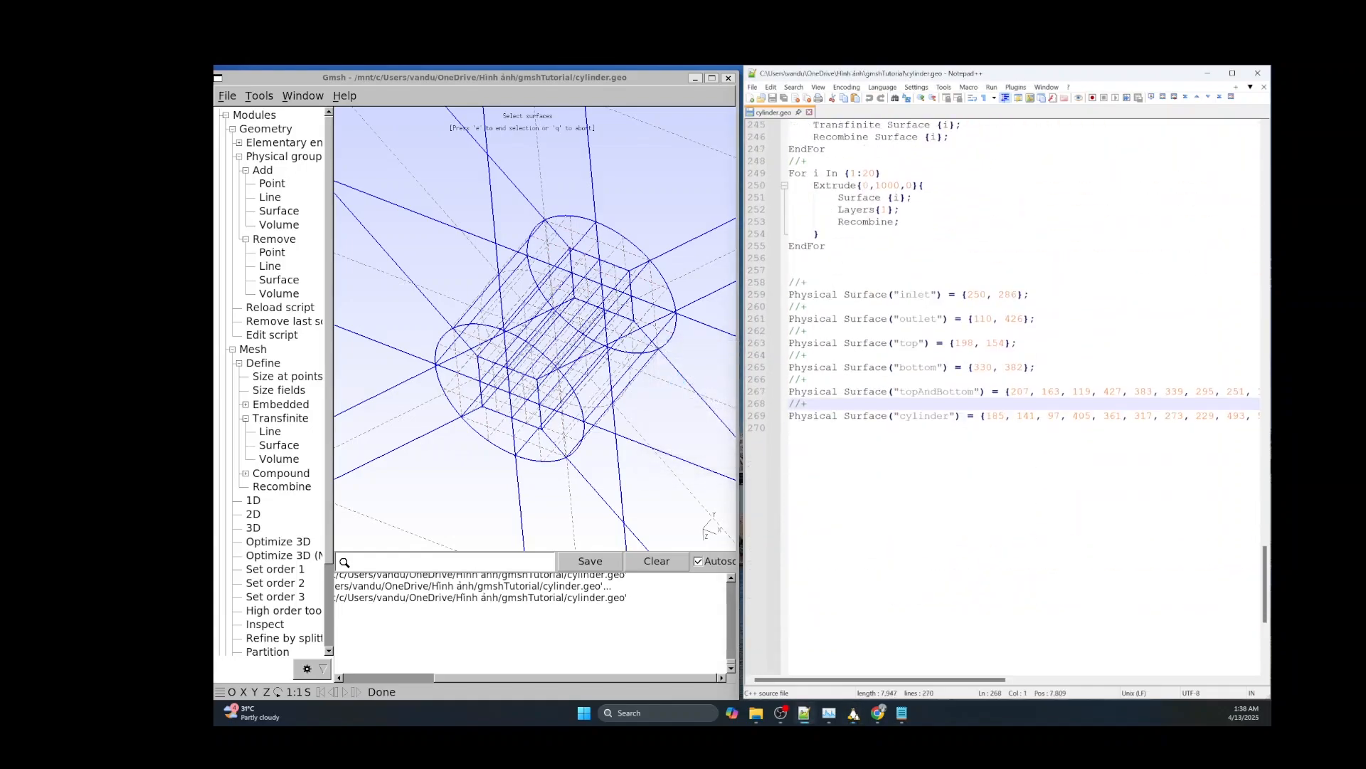
{"action": "left_click", "coordinate": [788, 427]}
{"action": "scroll", "coordinate": [1003, 295], "scroll_direction": "up", "scroll_amount": 1}
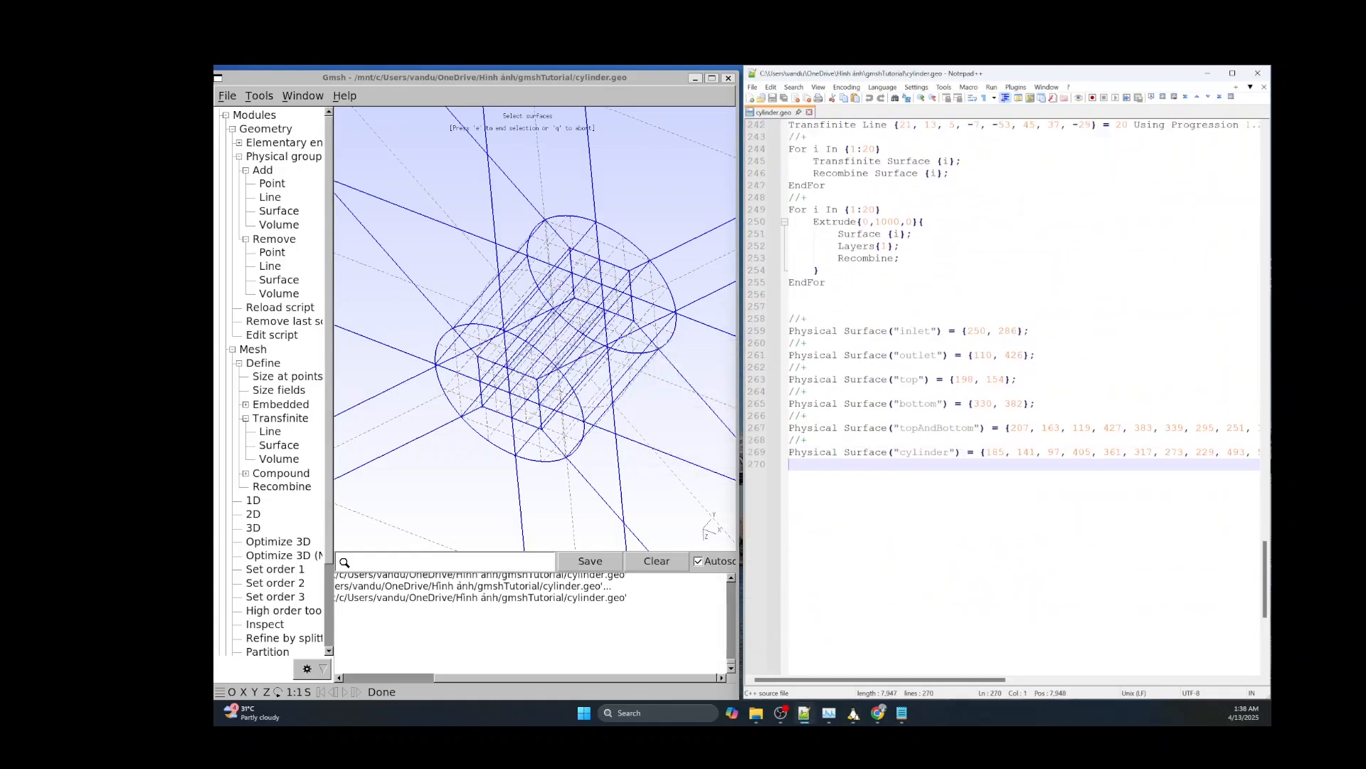
Switch back to Gmsh and end the physical surface selection with the whole domain in view.
{"action": "scroll", "coordinate": [657, 422], "scroll_direction": "up", "scroll_amount": 18}
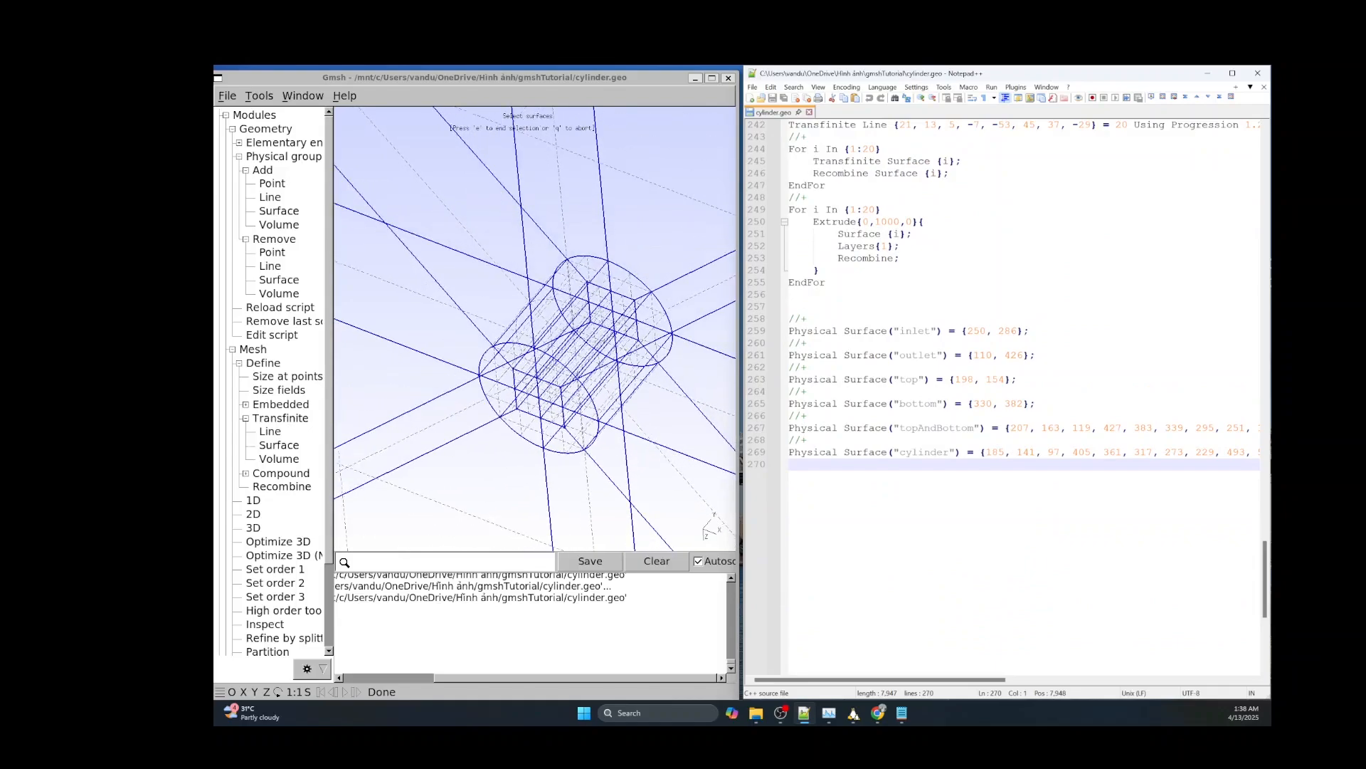
{"action": "scroll", "coordinate": [656, 422], "scroll_direction": "up", "scroll_amount": 12}
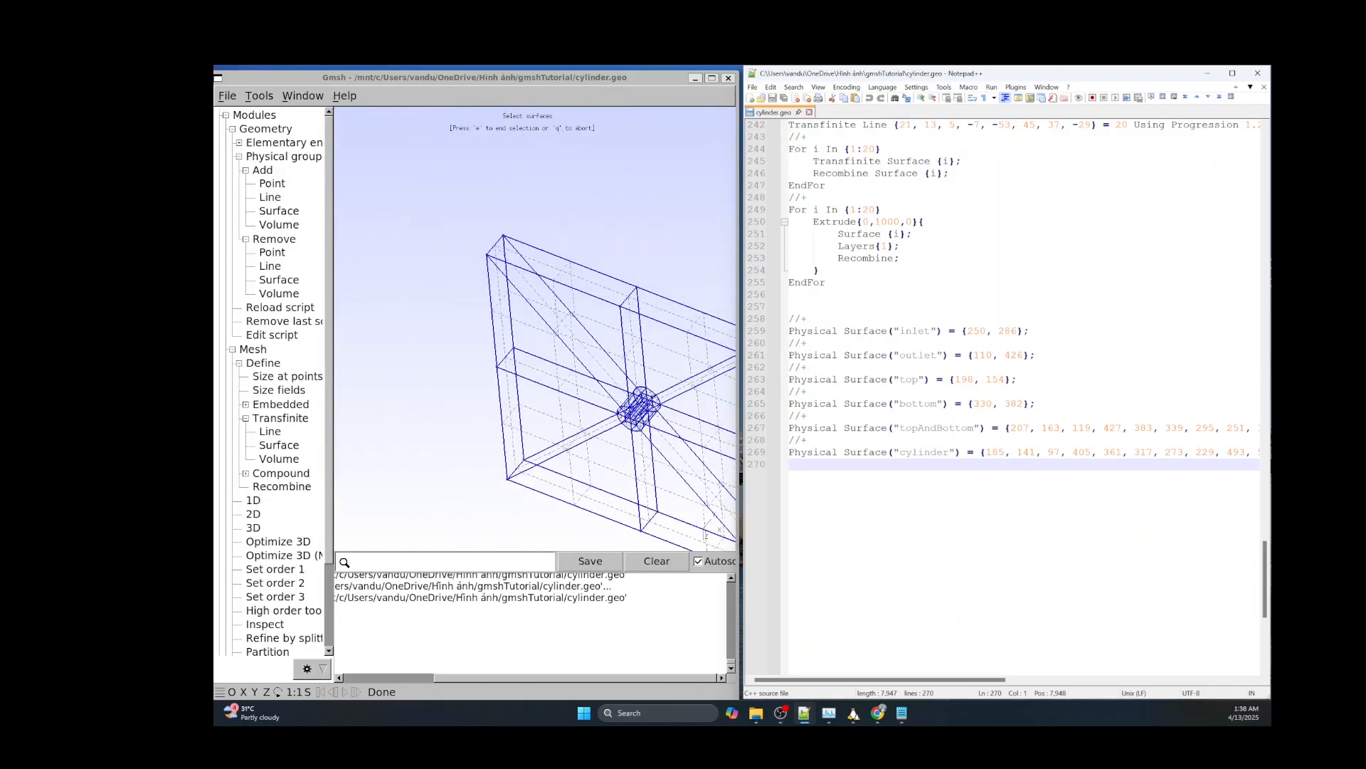
{"action": "scroll", "coordinate": [726, 364], "scroll_direction": "down", "scroll_amount": 2}
{"action": "key", "text": "alt+Tab"}
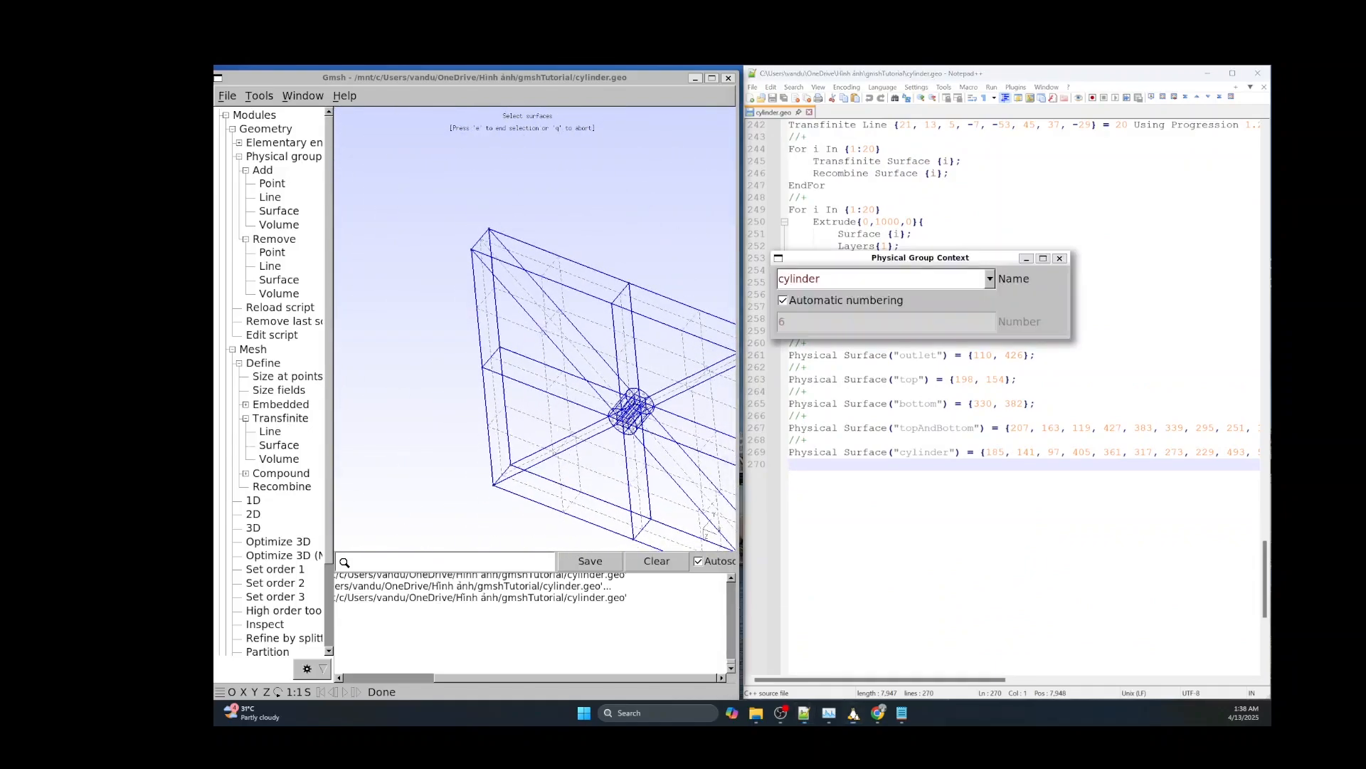
{"action": "key", "text": "q"}
{"action": "left_click_drag", "start_coordinate": [626, 370], "coordinate": [548, 398]}
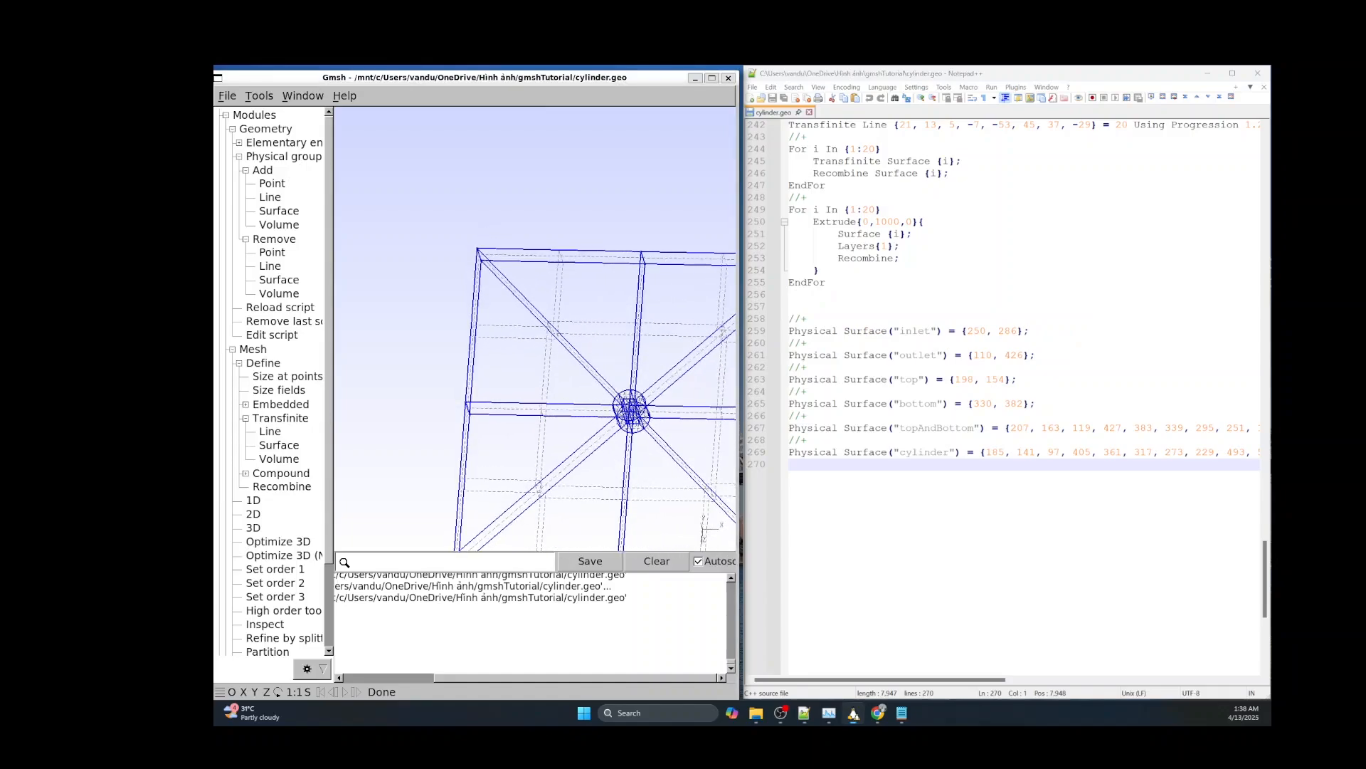
{"action": "left_click", "coordinate": [258, 95]}
{"action": "left_click", "coordinate": [269, 116]}
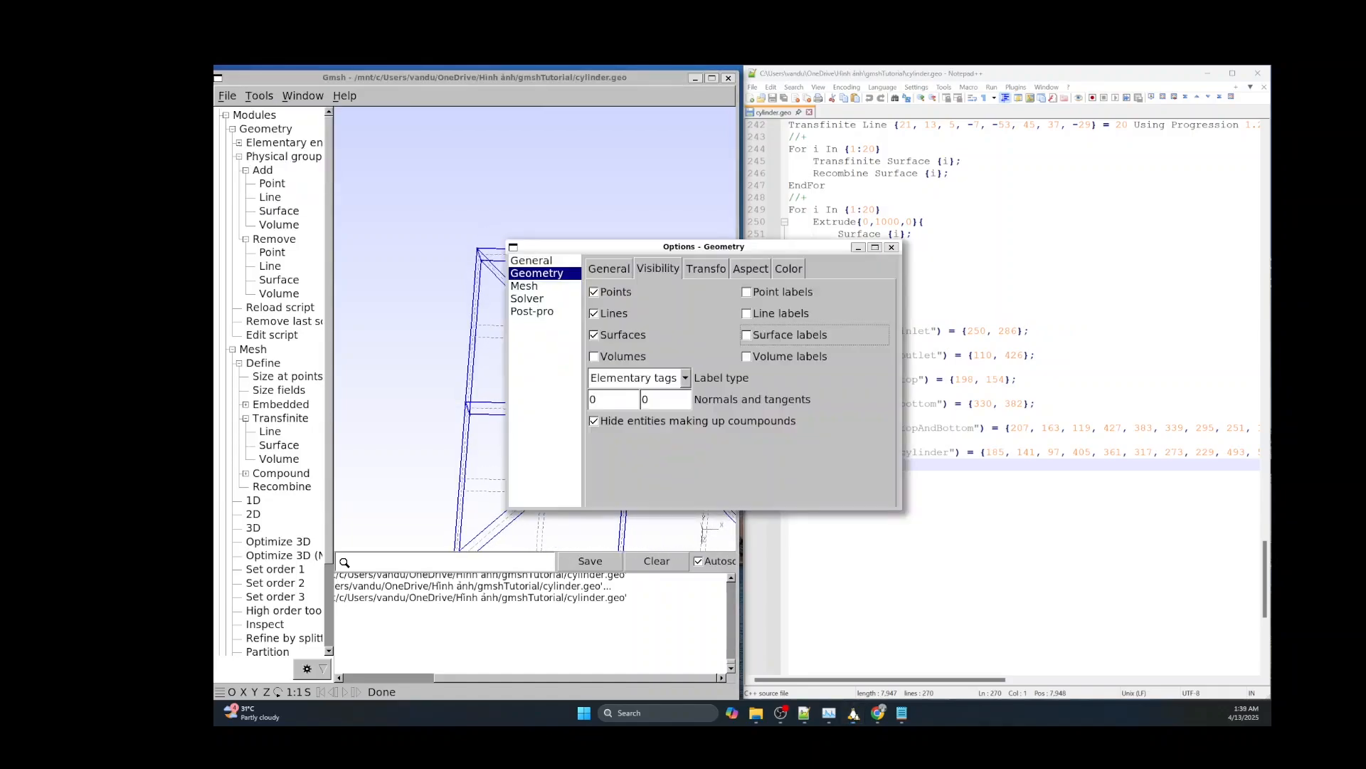
{"action": "left_click", "coordinate": [891, 247]}
Open the Visibility window beside the model and display only the inlet physical group.
{"action": "left_click", "coordinate": [259, 95]}
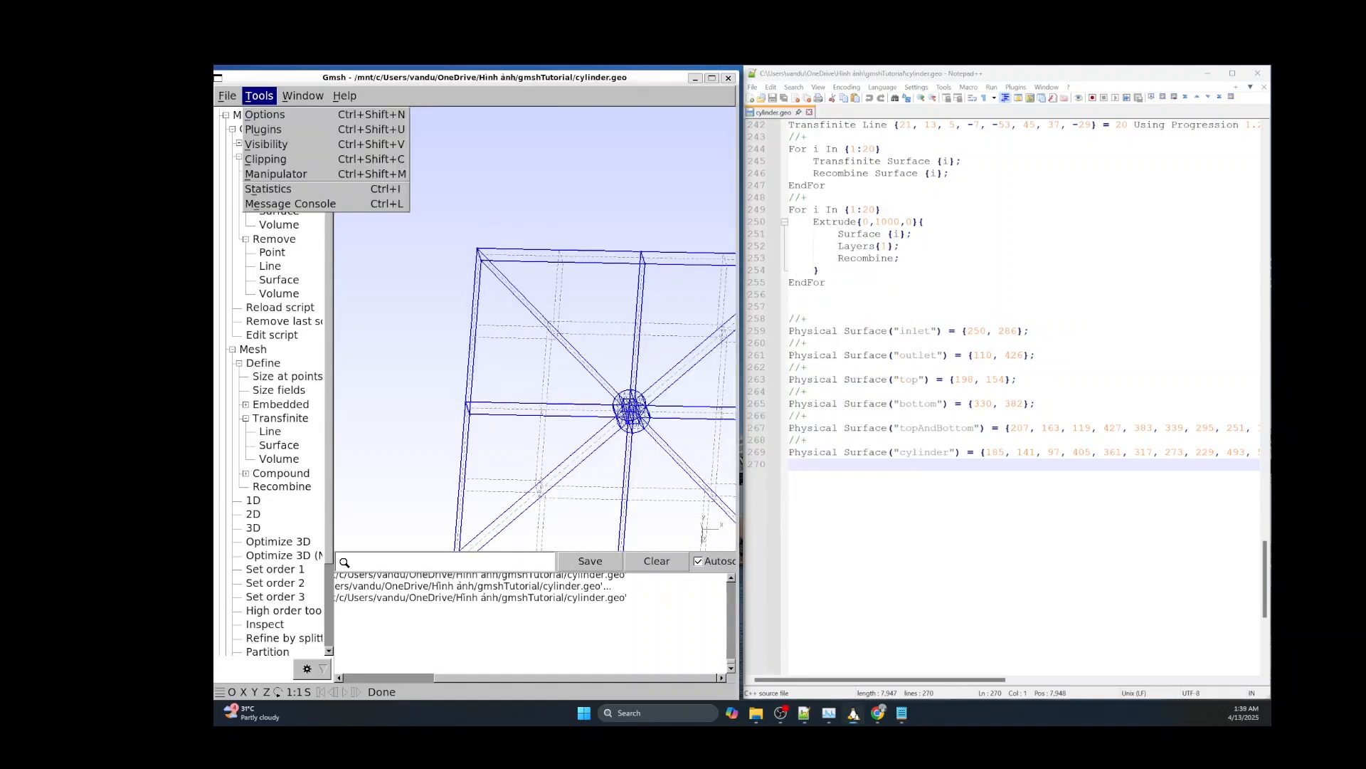
{"action": "left_click", "coordinate": [268, 144]}
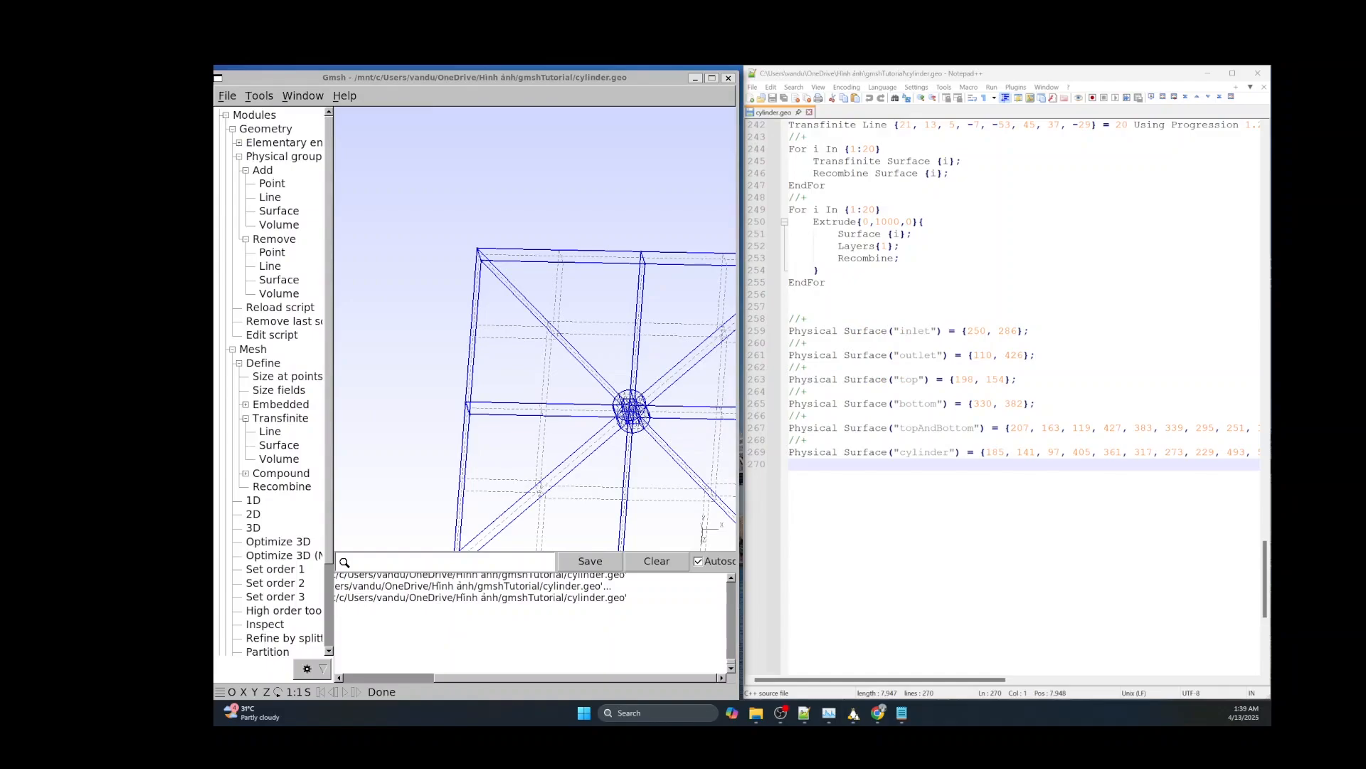
{"action": "left_click_drag", "start_coordinate": [380, 446], "coordinate": [1087, 231]}
{"action": "left_click", "coordinate": [506, 262]}
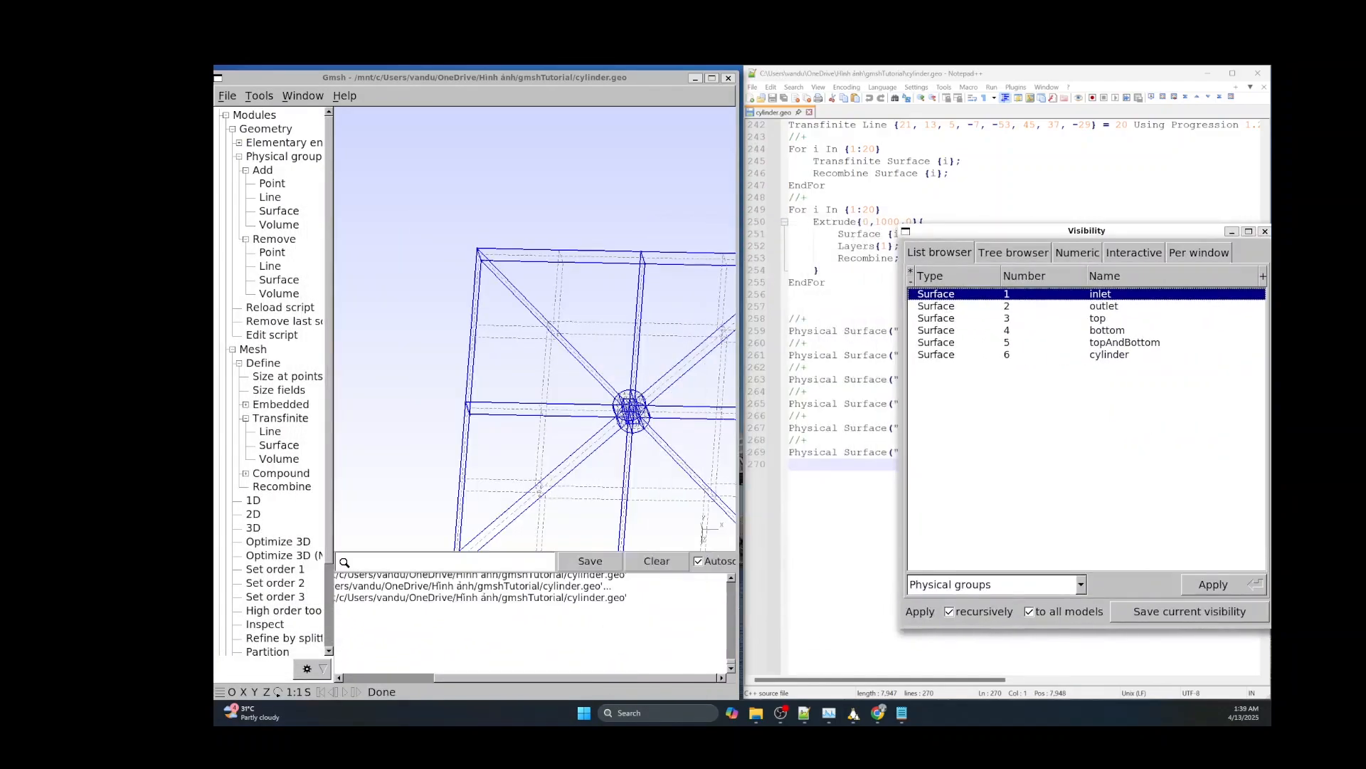
{"action": "key", "text": "Return"}
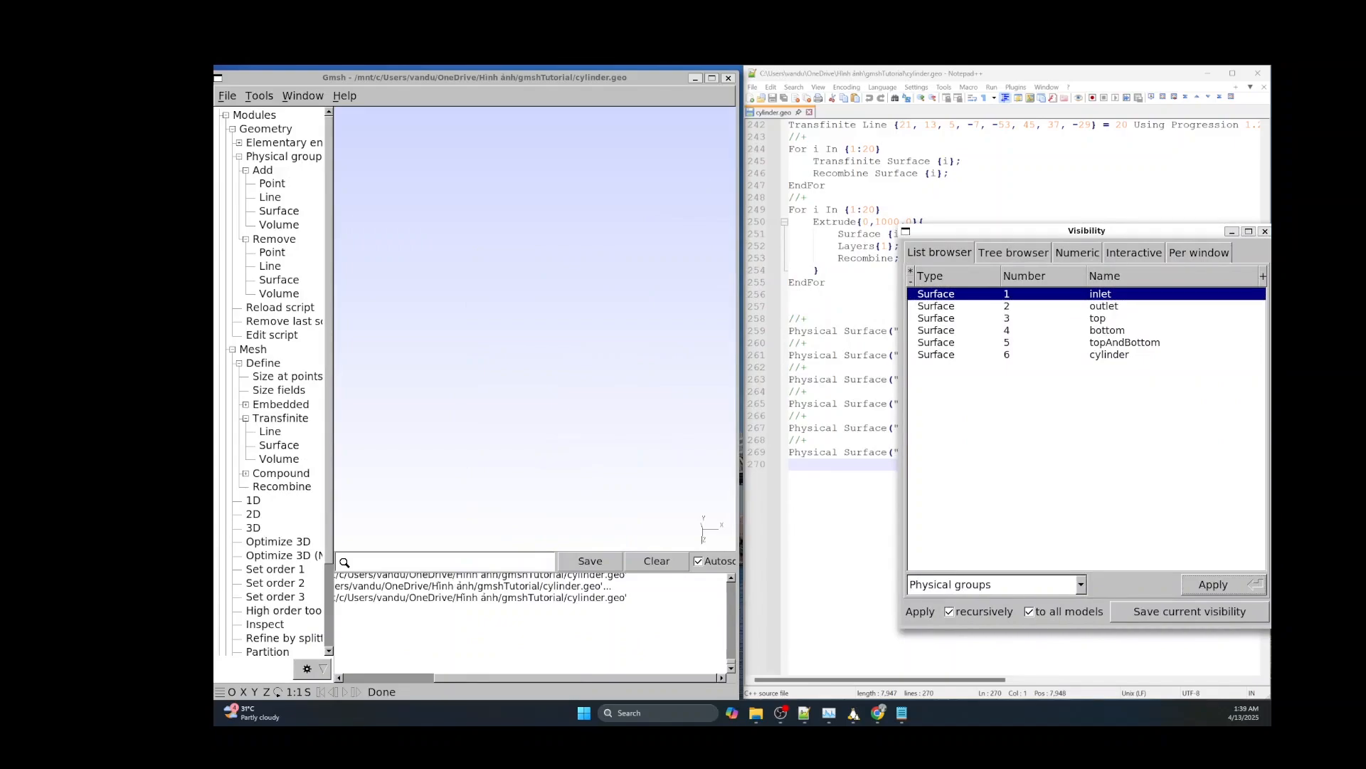
{"action": "left_click_drag", "start_coordinate": [583, 320], "coordinate": [548, 349]}
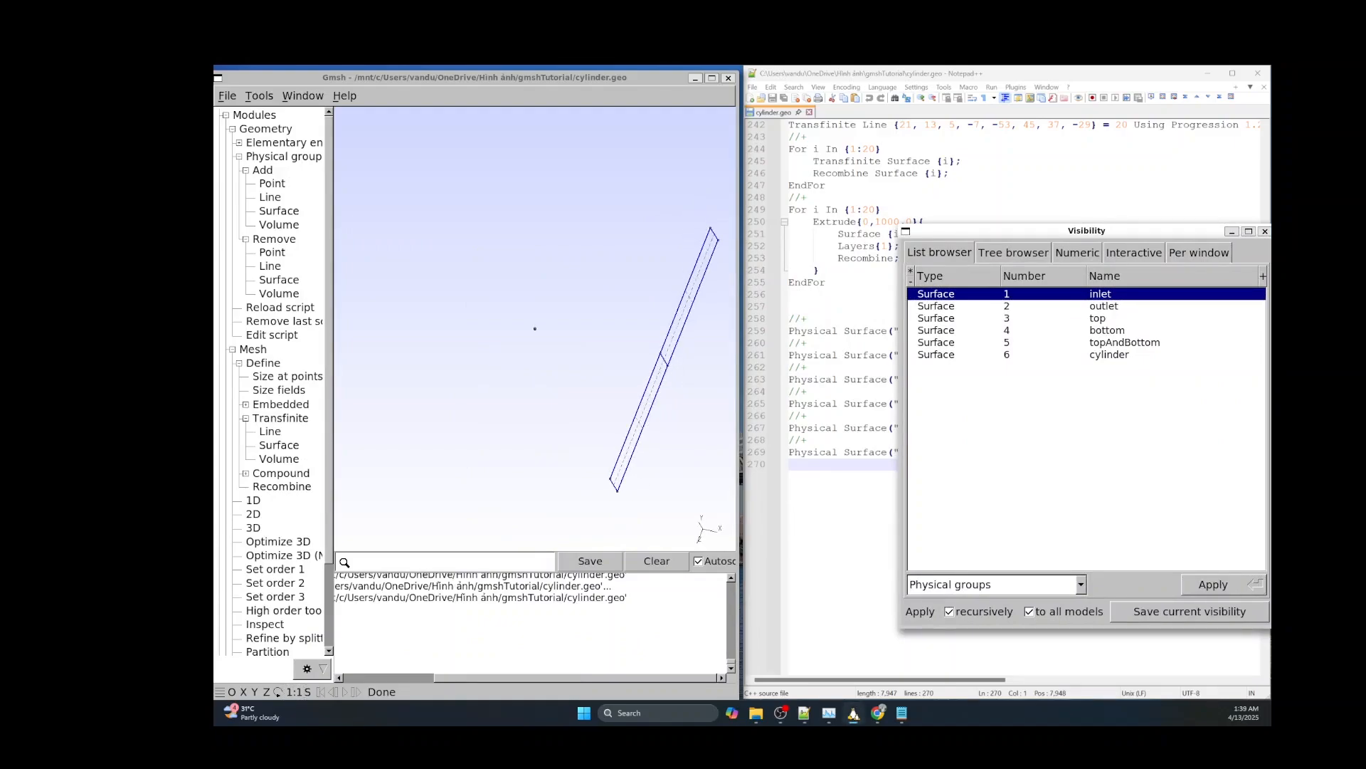
Add the outlet, top and bottom physical groups one by one to the displayed inlet group.
{"action": "left_click", "coordinate": [1104, 306], "text": "ctrl"}
{"action": "key", "text": "Return"}
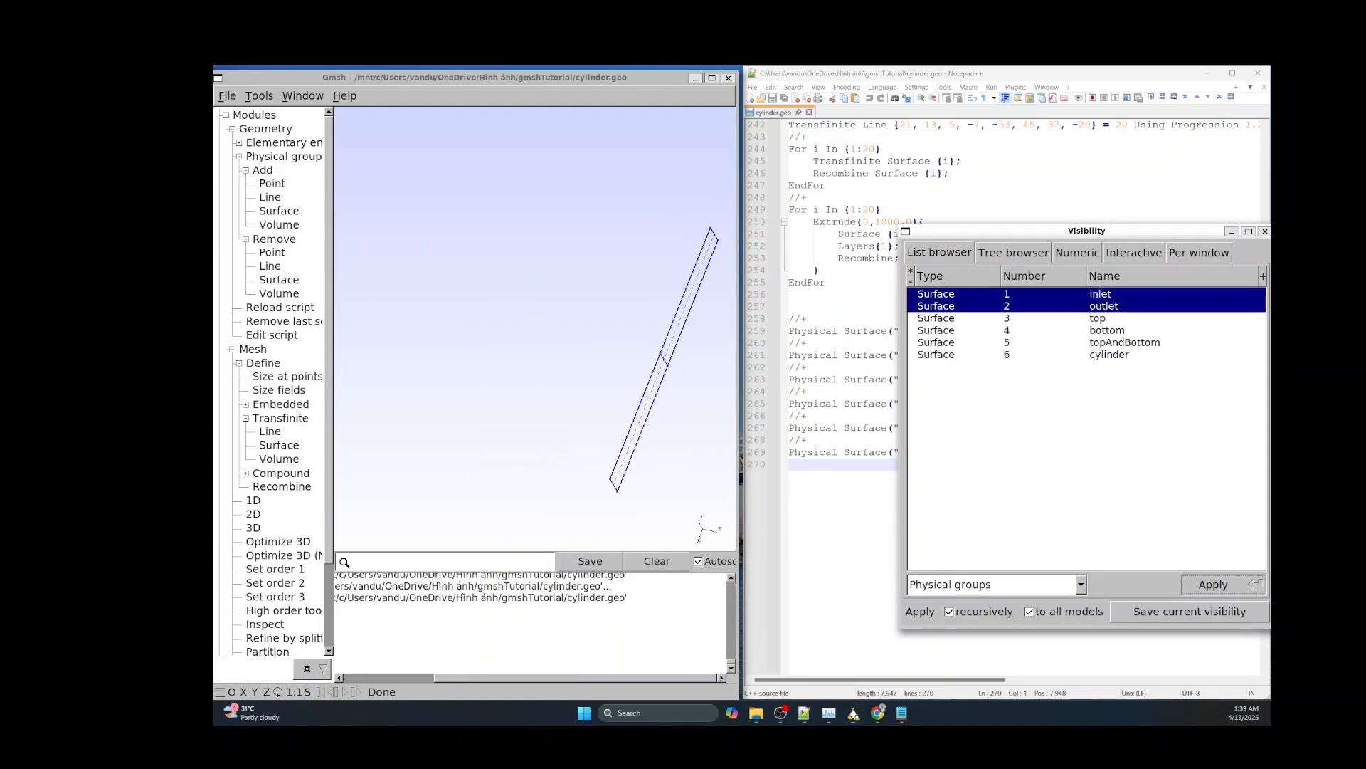
{"action": "scroll", "coordinate": [638, 392], "scroll_direction": "up", "scroll_amount": 6}
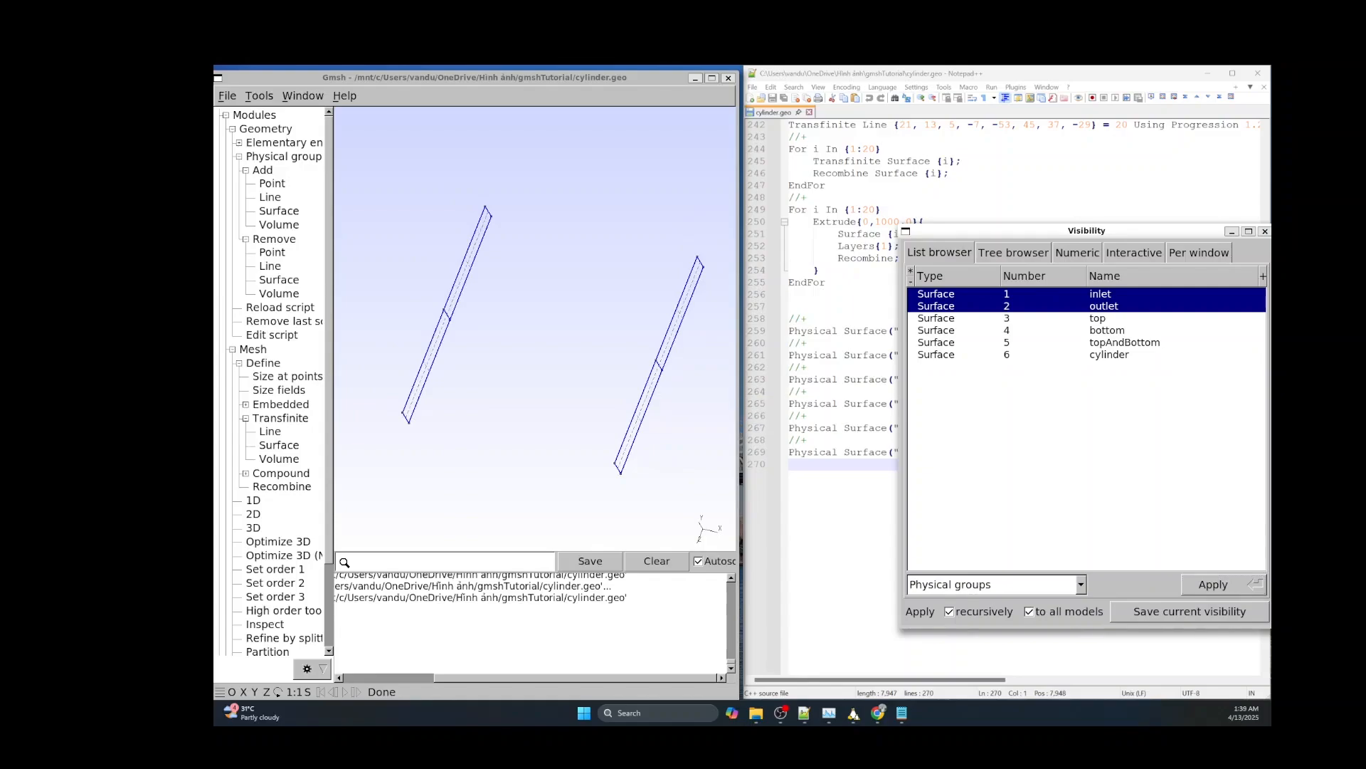
{"action": "left_click", "coordinate": [1098, 318], "text": "ctrl"}
{"action": "key", "text": "Return"}
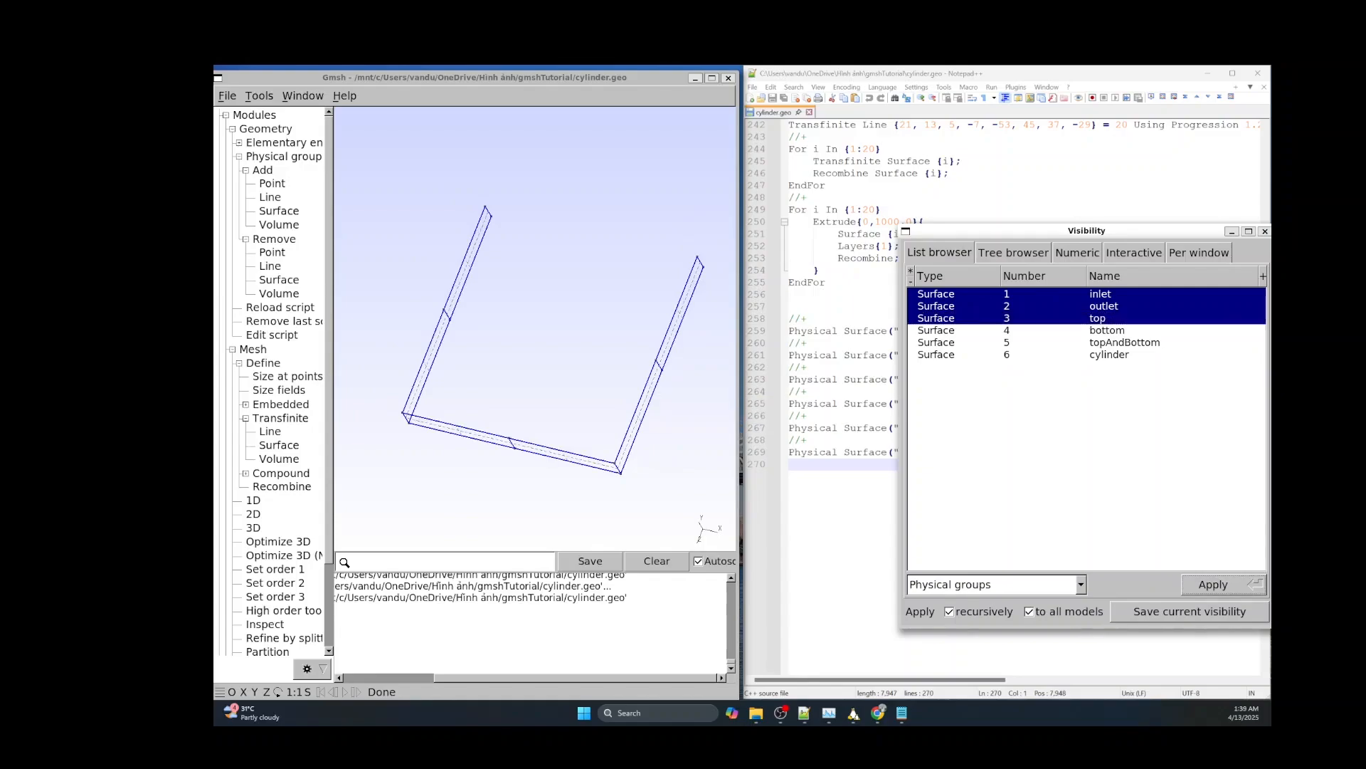
{"action": "left_click", "coordinate": [1107, 330], "text": "ctrl"}
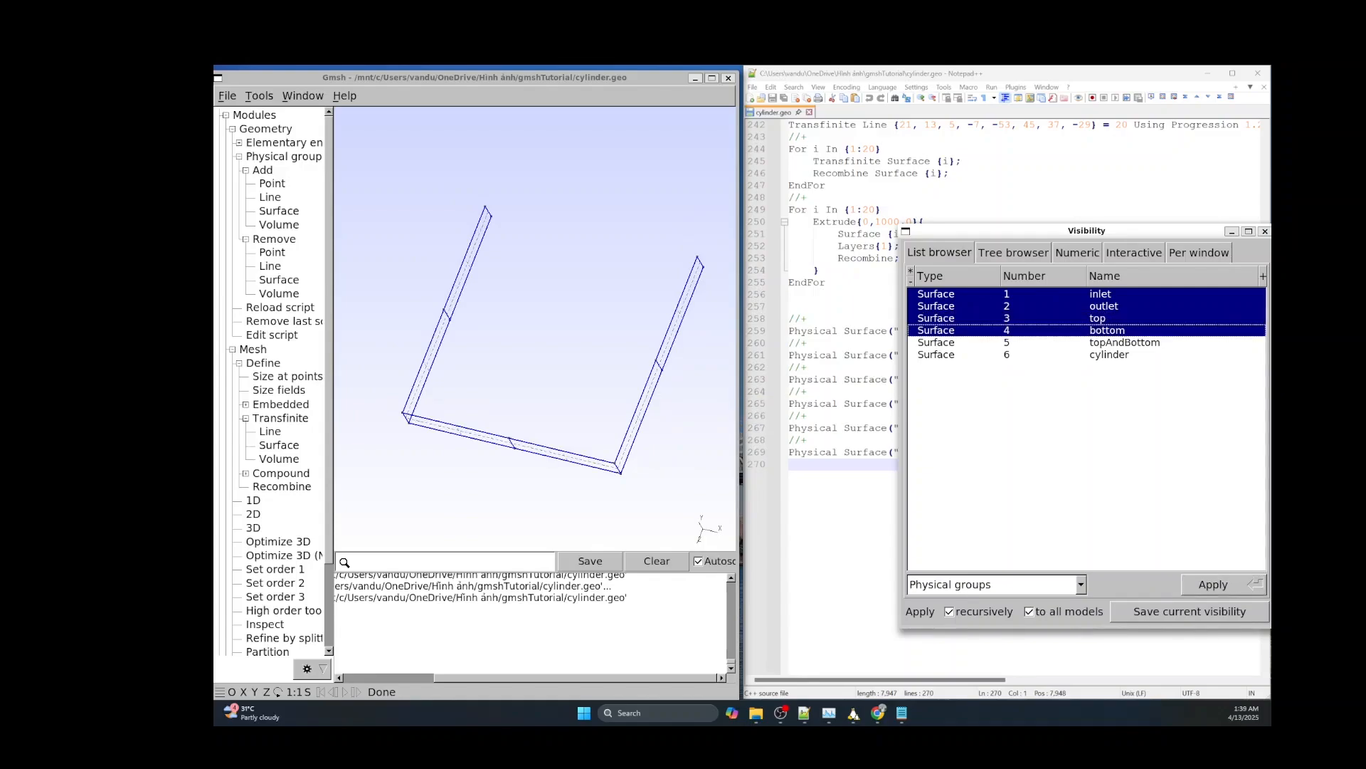
{"action": "key", "text": "Return"}
Display only the topAndBottom physical group and examine the surfaces around the two cylinder circles for a wrongly included one.
{"action": "left_click", "coordinate": [1124, 342]}
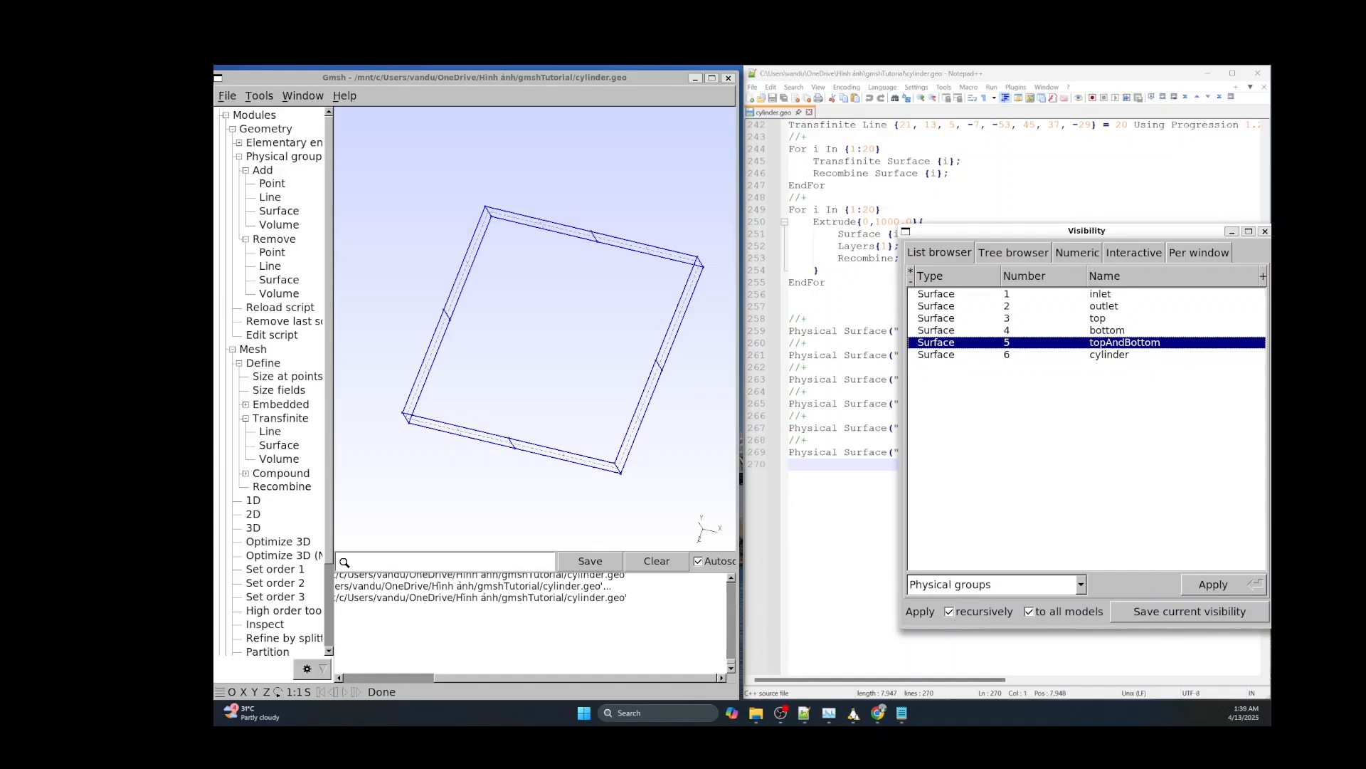
{"action": "key", "text": "Return"}
{"action": "left_click_drag", "start_coordinate": [512, 390], "coordinate": [598, 349]}
{"action": "scroll", "coordinate": [598, 356], "scroll_direction": "up", "scroll_amount": 2}
{"action": "scroll", "coordinate": [598, 356], "scroll_direction": "down", "scroll_amount": 8}
{"action": "left_click_drag", "start_coordinate": [598, 292], "coordinate": [599, 363]}
{"action": "scroll", "coordinate": [573, 345], "scroll_direction": "down", "scroll_amount": 12}
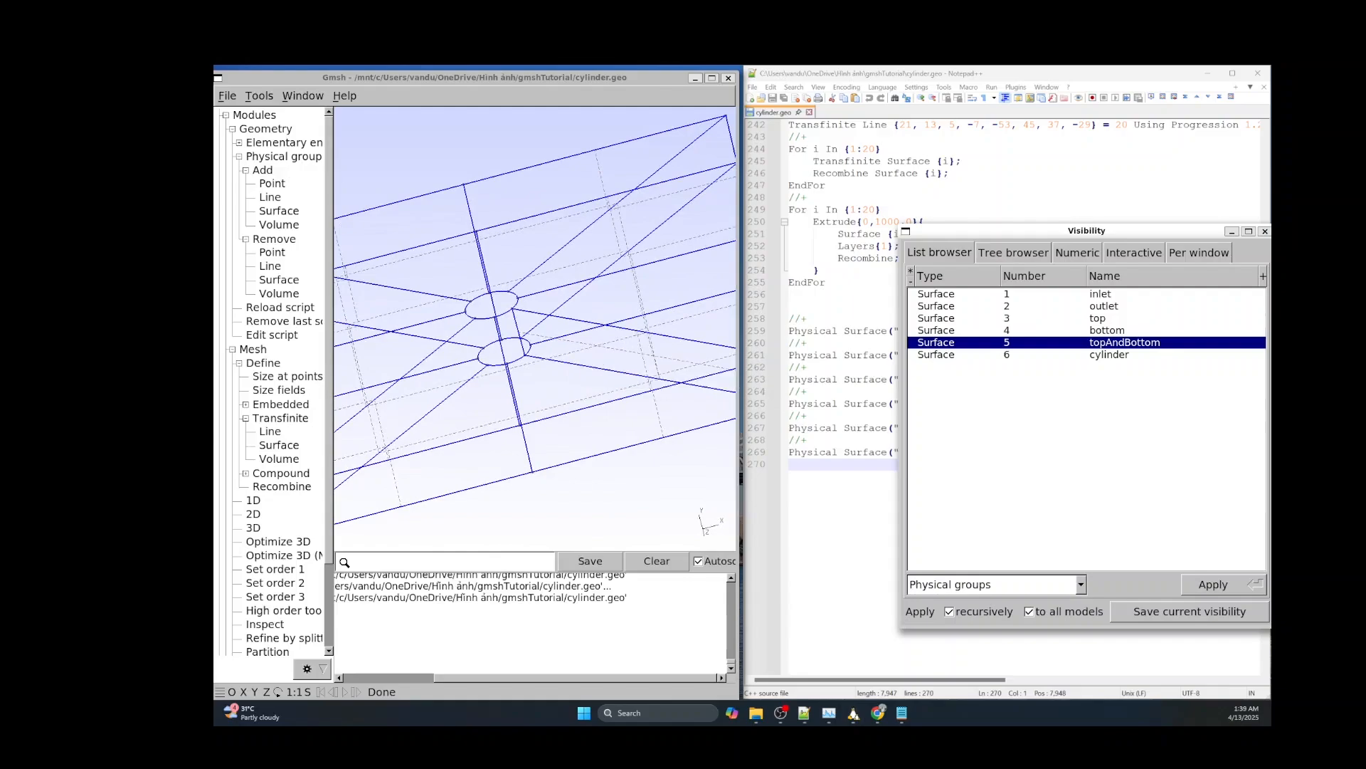
{"action": "scroll", "coordinate": [568, 345], "scroll_direction": "down", "scroll_amount": 10}
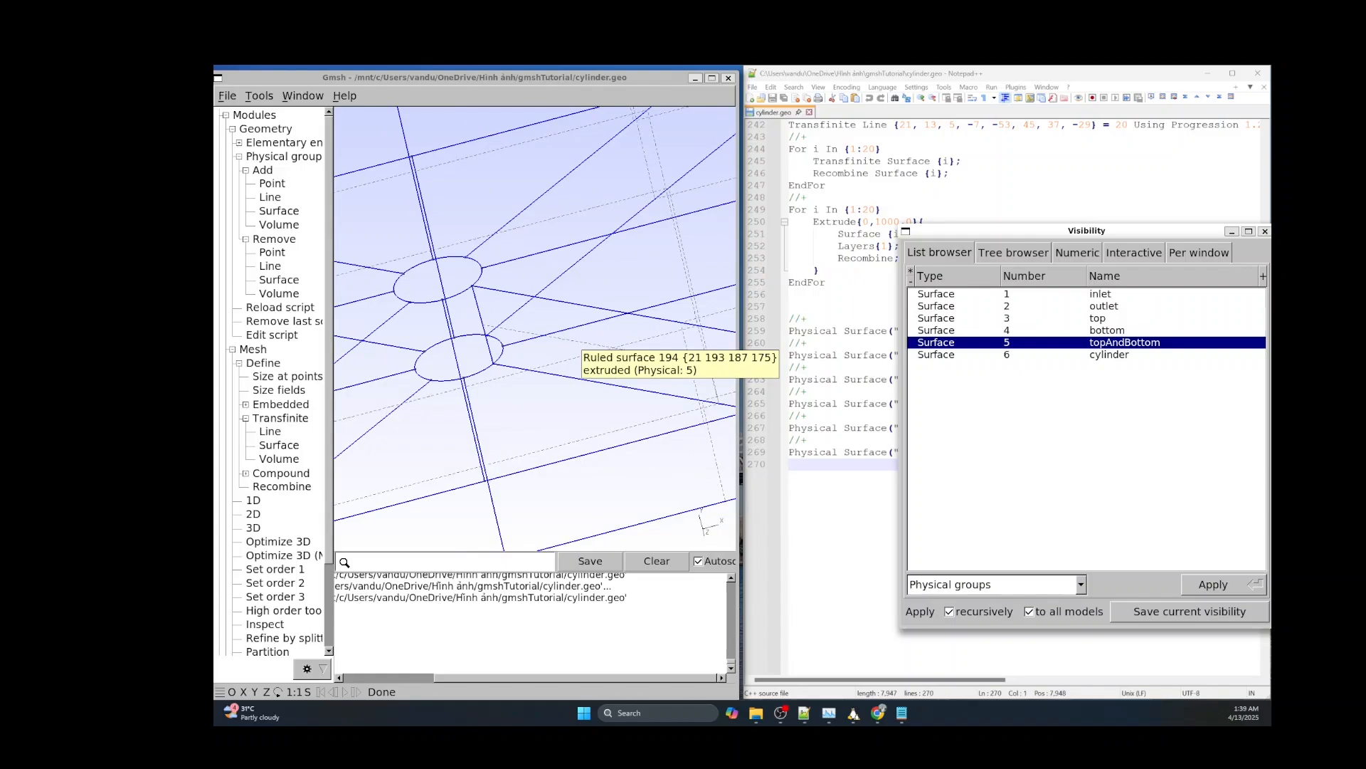
Remove surface 194 from the topAndBottom definition in cylinder.geo in Notepad++ and reload the script in Gmsh.
{"action": "left_click", "coordinate": [808, 415]}
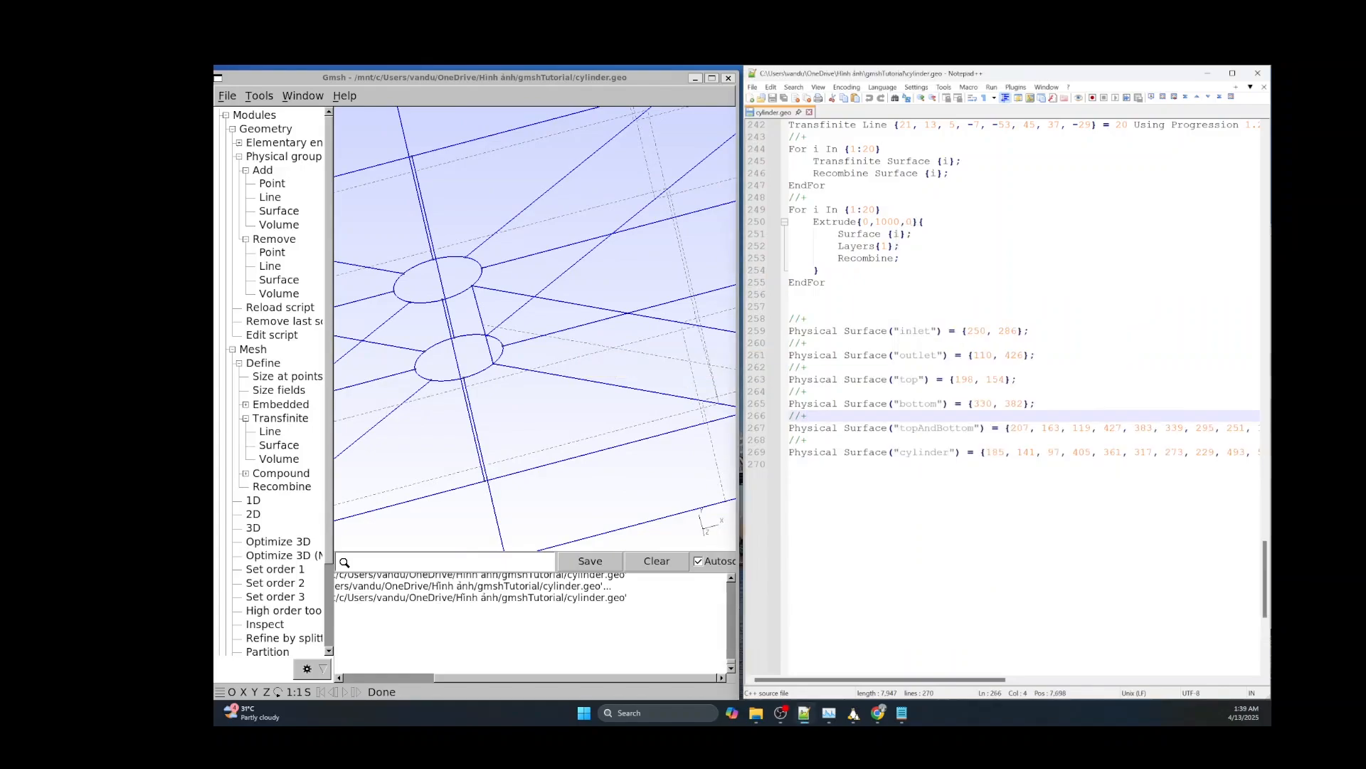
{"action": "left_click_drag", "start_coordinate": [880, 679], "coordinate": [958, 679]}
{"action": "double_click", "coordinate": [1122, 428]}
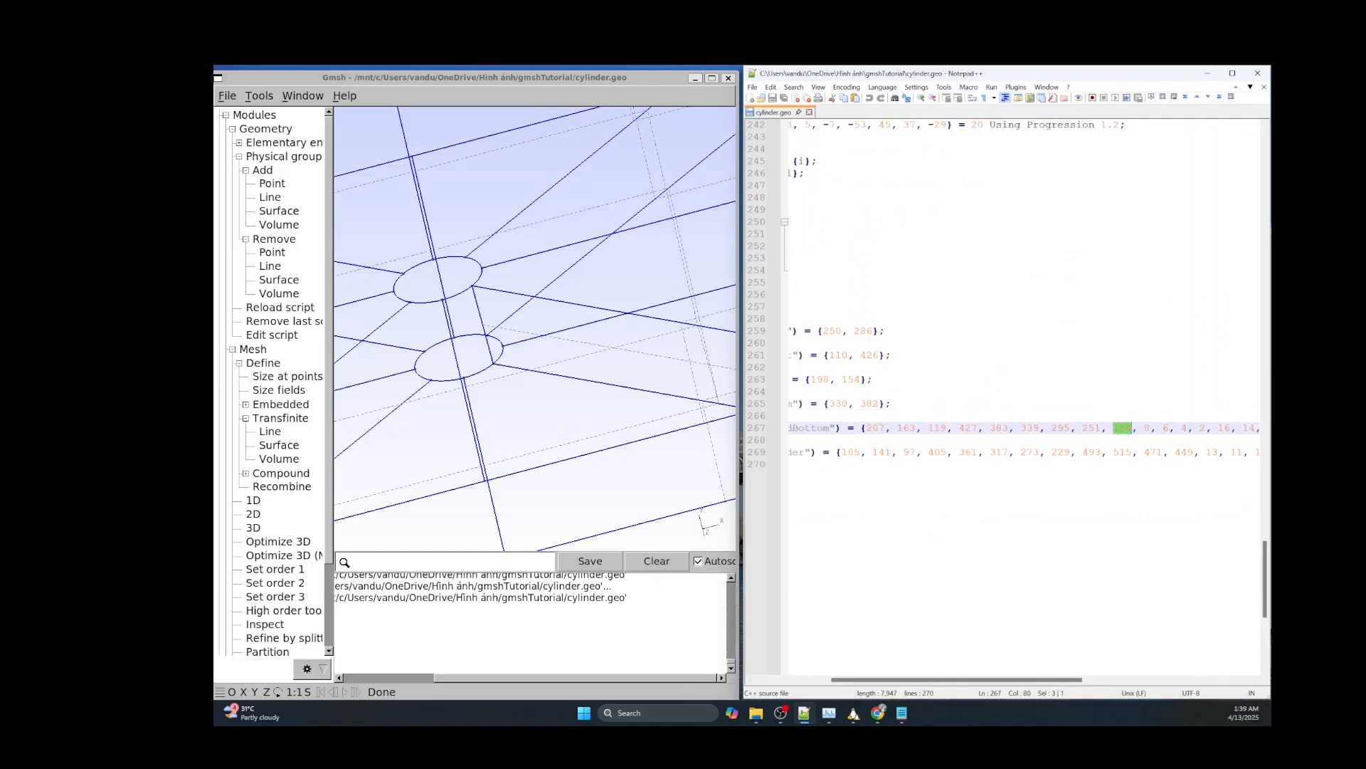
{"action": "key", "text": "BackSpace"}
{"action": "key", "text": "BackSpace"}
{"action": "key", "text": "BackSpace"}
{"action": "left_click", "coordinate": [279, 307]}
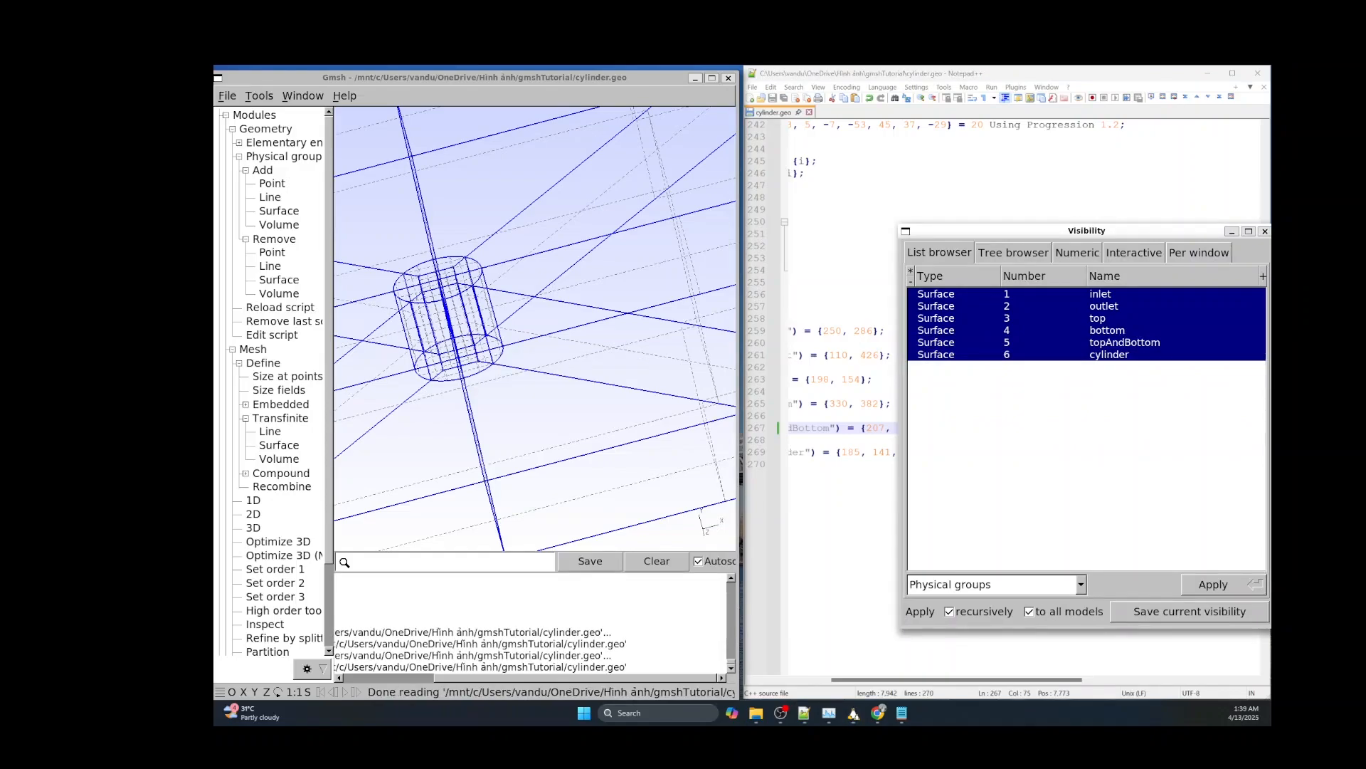
Display only the topAndBottom physical group and inspect its corrected surfaces around the cylinder from the side.
{"action": "scroll", "coordinate": [520, 349], "scroll_direction": "down", "scroll_amount": 5}
{"action": "left_click", "coordinate": [1124, 343]}
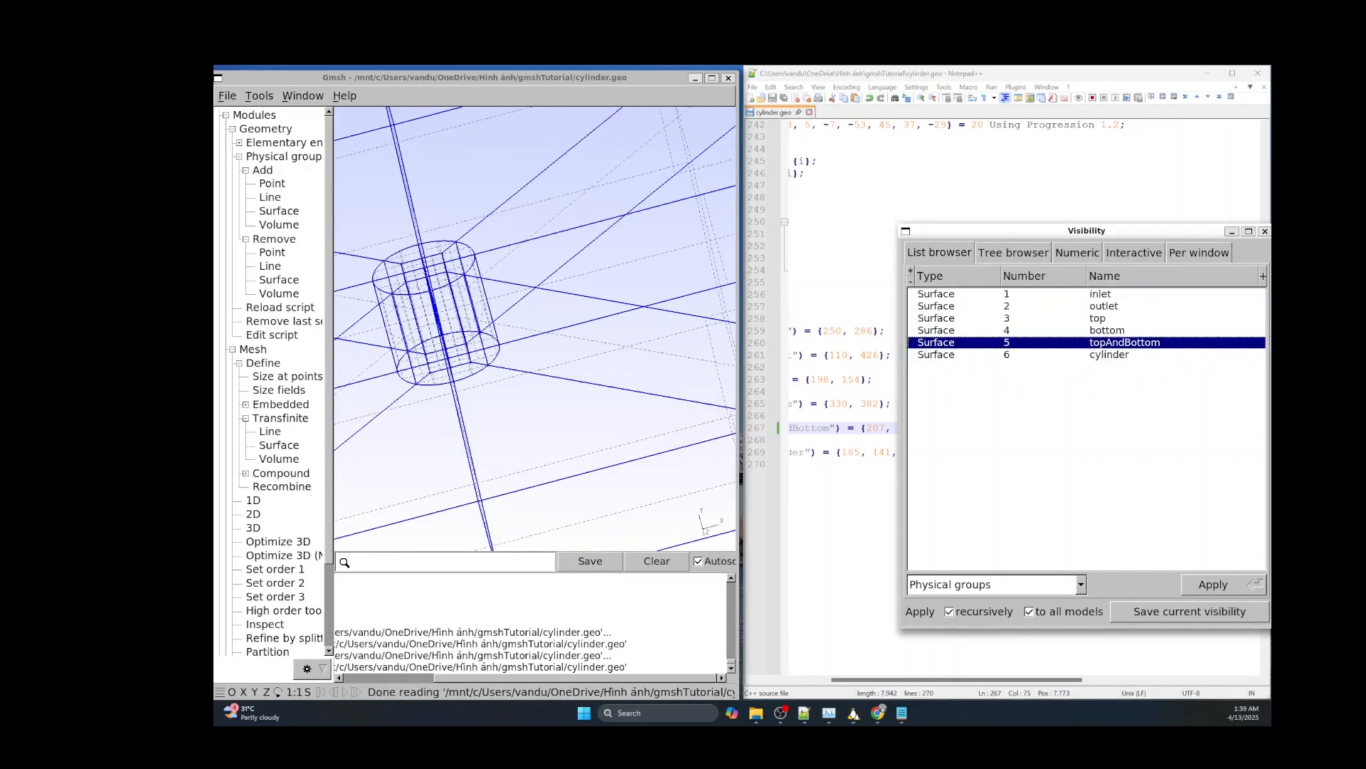
{"action": "key", "text": "Return"}
{"action": "left_click_drag", "start_coordinate": [533, 341], "coordinate": [566, 283]}
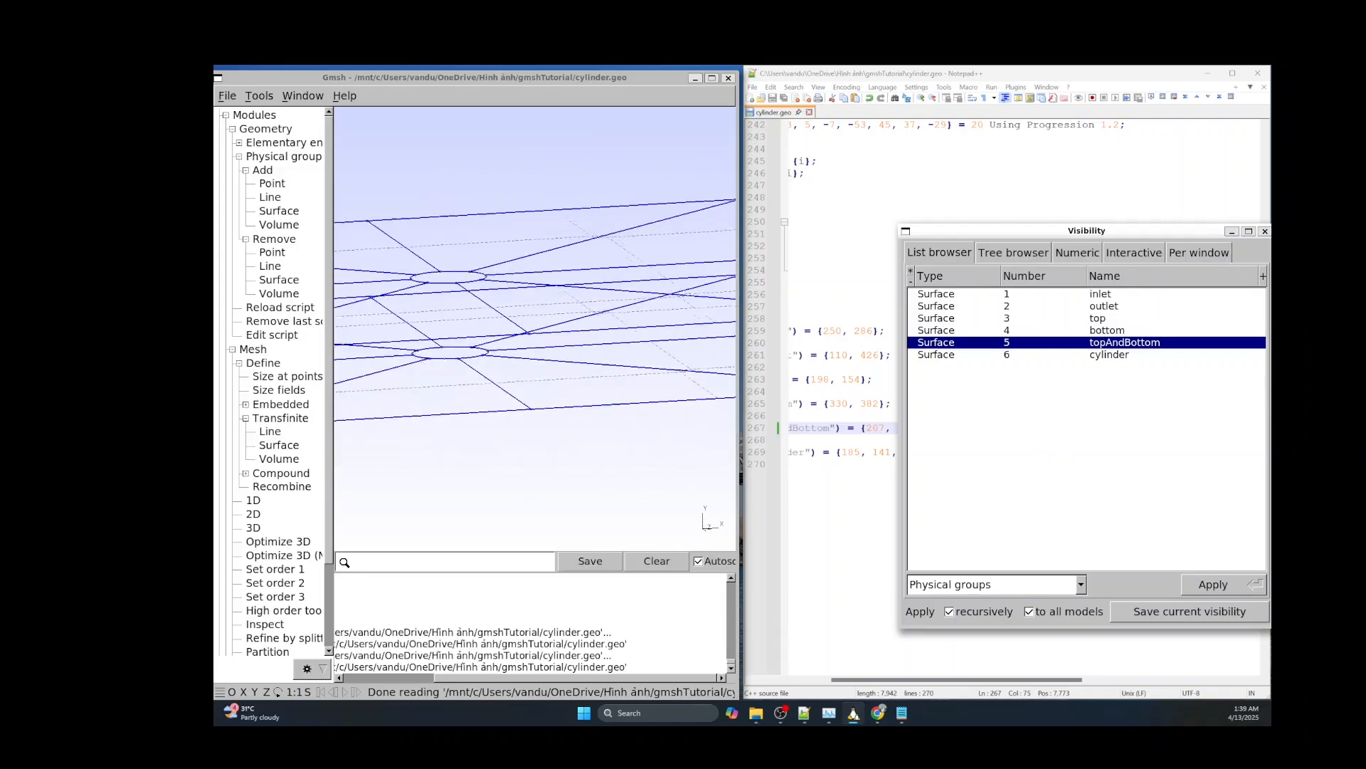
{"action": "scroll", "coordinate": [495, 293], "scroll_direction": "down", "scroll_amount": 5}
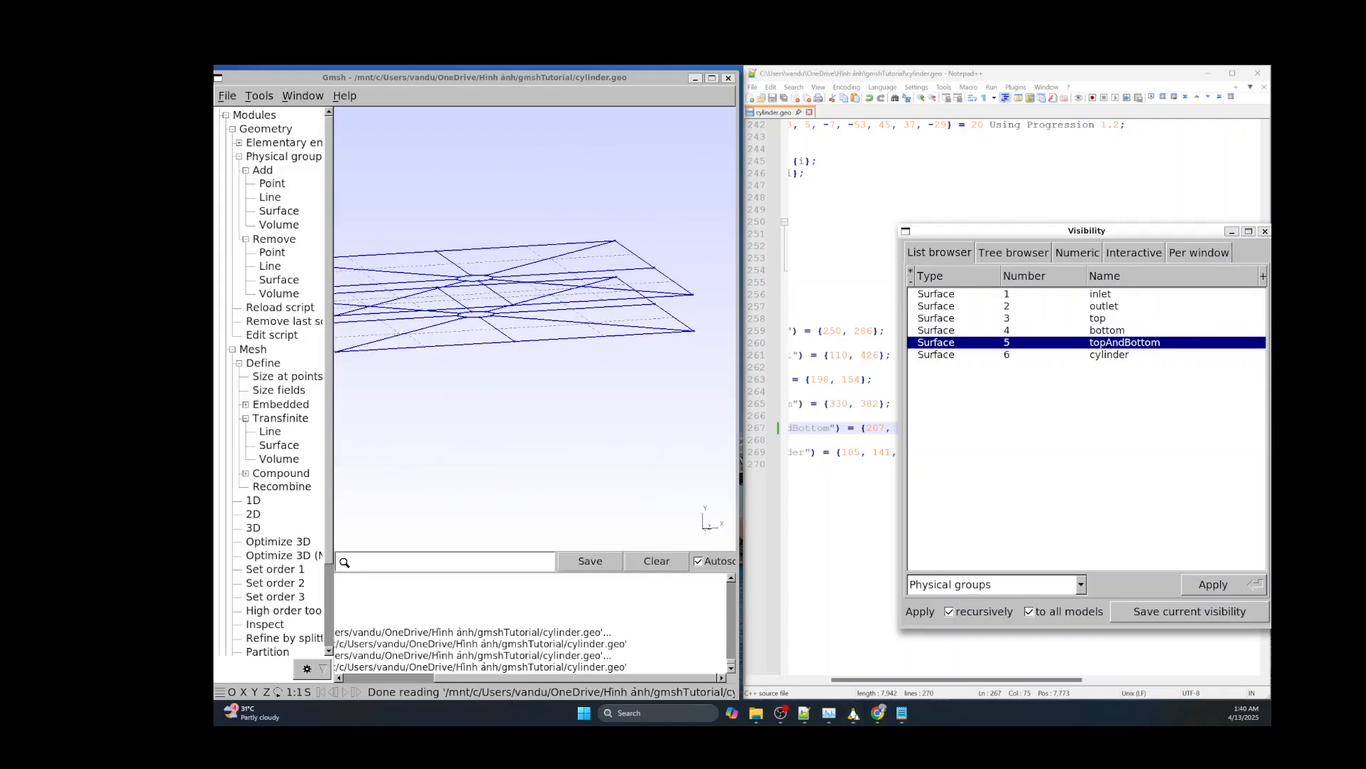
Display only the cylinder physical group and inspect its surfaces from another angle.
{"action": "left_click", "coordinate": [1108, 354]}
{"action": "key", "text": "Return"}
{"action": "left_click_drag", "start_coordinate": [441, 256], "coordinate": [505, 363]}
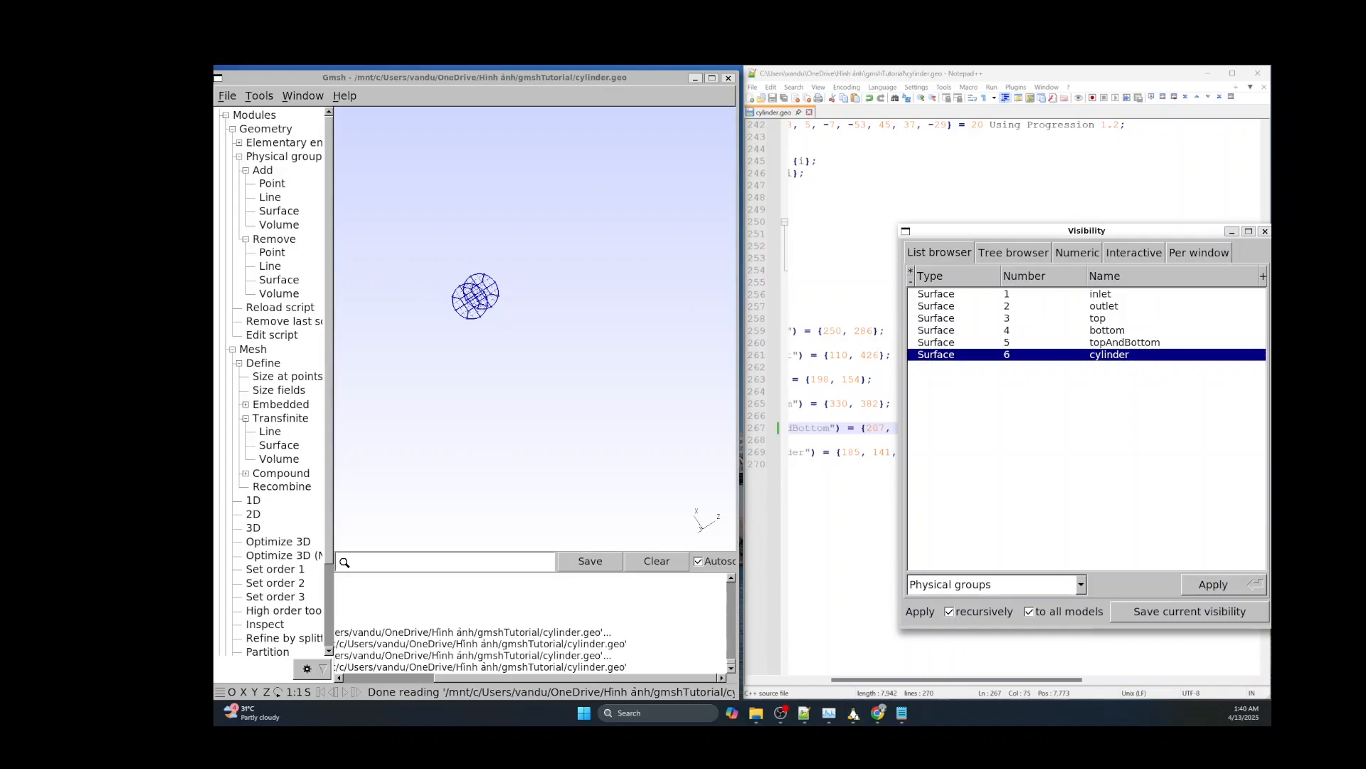
Display all physical groups again and generate the 2D mesh to inspect it around the cylinder.
{"action": "key", "text": "ctrl+a"}
{"action": "key", "text": "Return"}
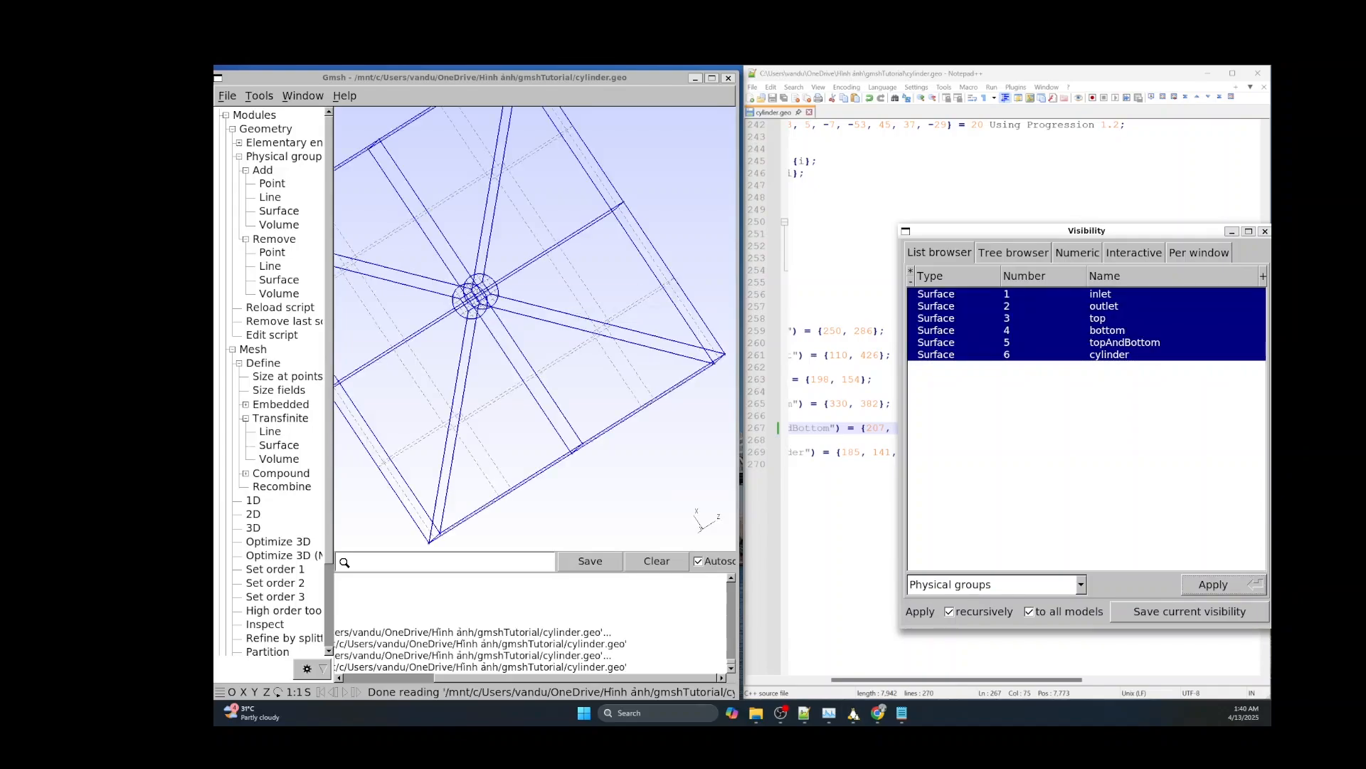
{"action": "key", "text": "2"}
{"action": "left_click_drag", "start_coordinate": [475, 498], "coordinate": [342, 334]}
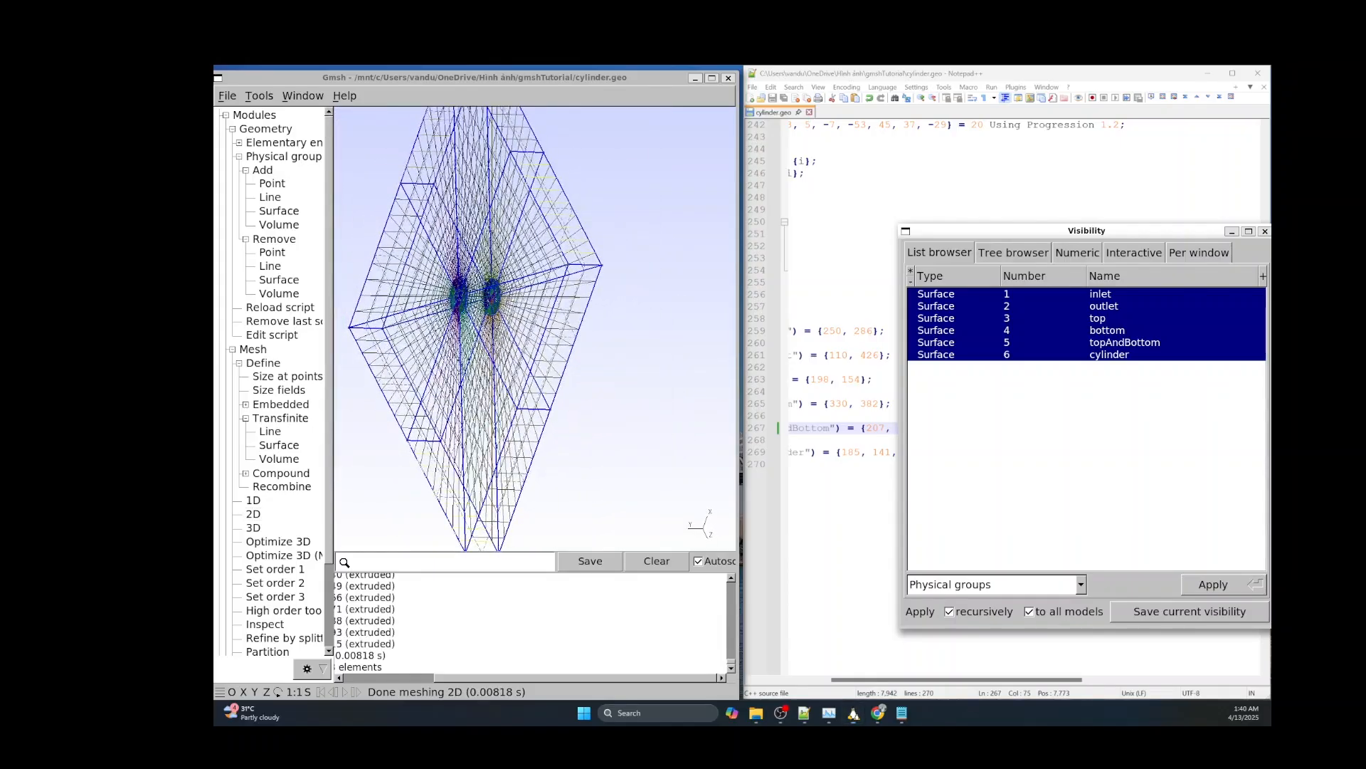
{"action": "left_click_drag", "start_coordinate": [1087, 231], "coordinate": [596, 210]}
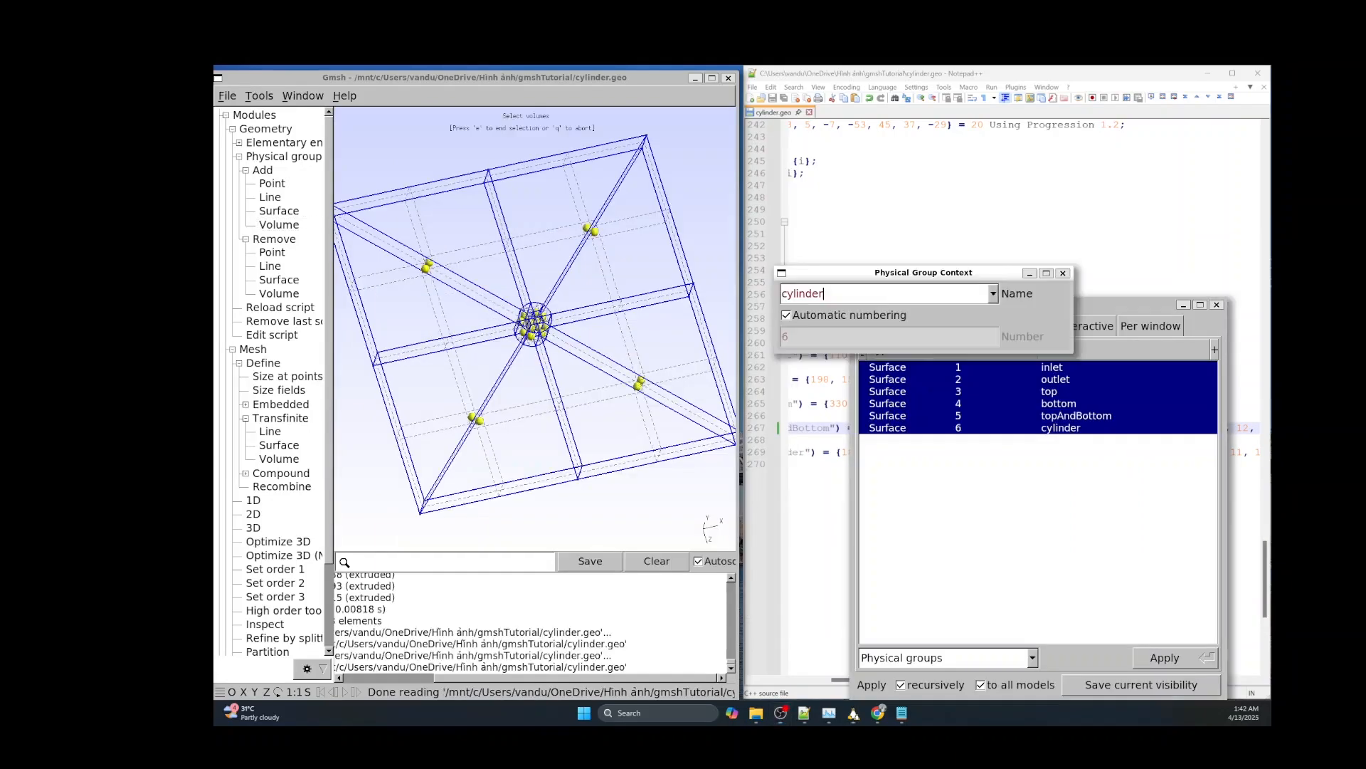
Create a physical volume group named fluid from the eight outer volumes and reload the changed cylinder.geo in Notepad++.
{"action": "left_click", "coordinate": [425, 268]}
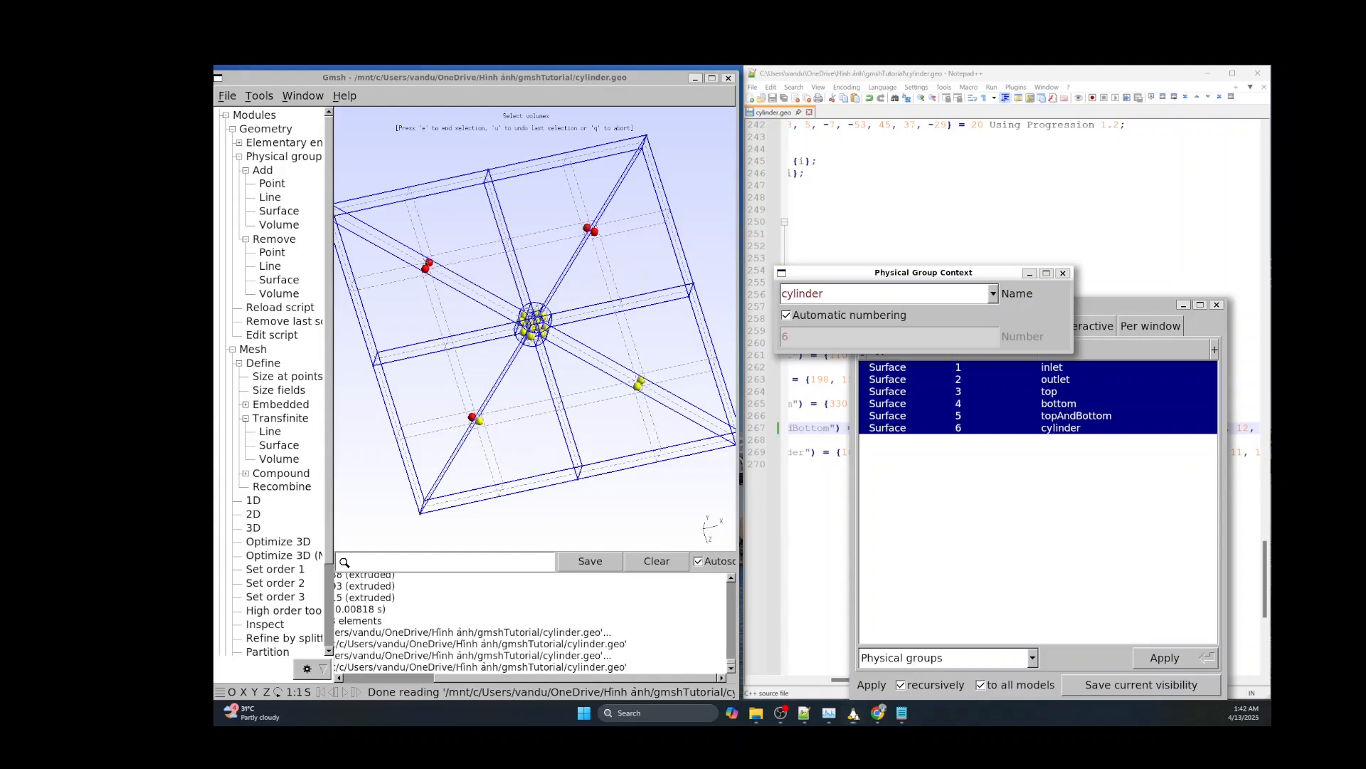
{"action": "left_click", "coordinate": [480, 421]}
{"action": "left_click", "coordinate": [637, 387]}
{"action": "left_click", "coordinate": [642, 381]}
{"action": "scroll", "coordinate": [605, 354], "scroll_direction": "up", "scroll_amount": 2}
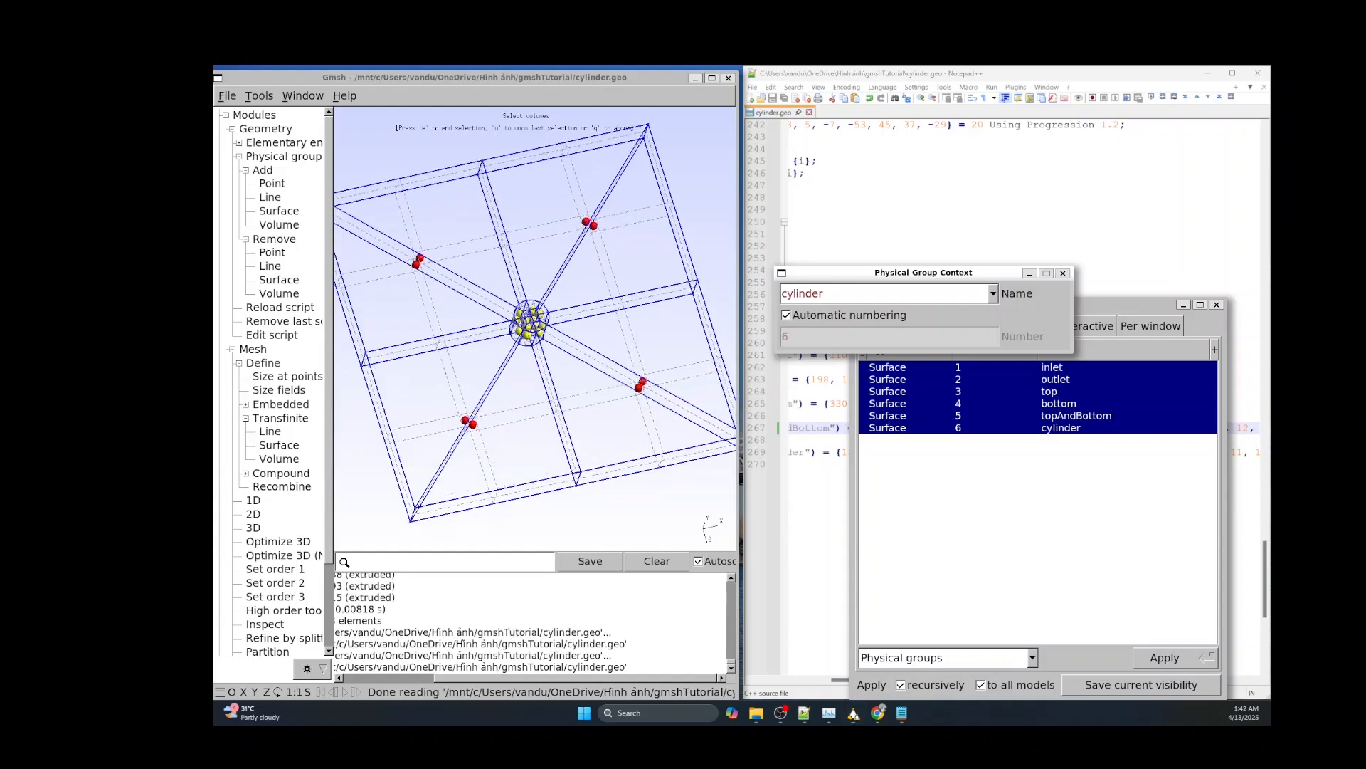
{"action": "scroll", "coordinate": [538, 343], "scroll_direction": "up", "scroll_amount": 4}
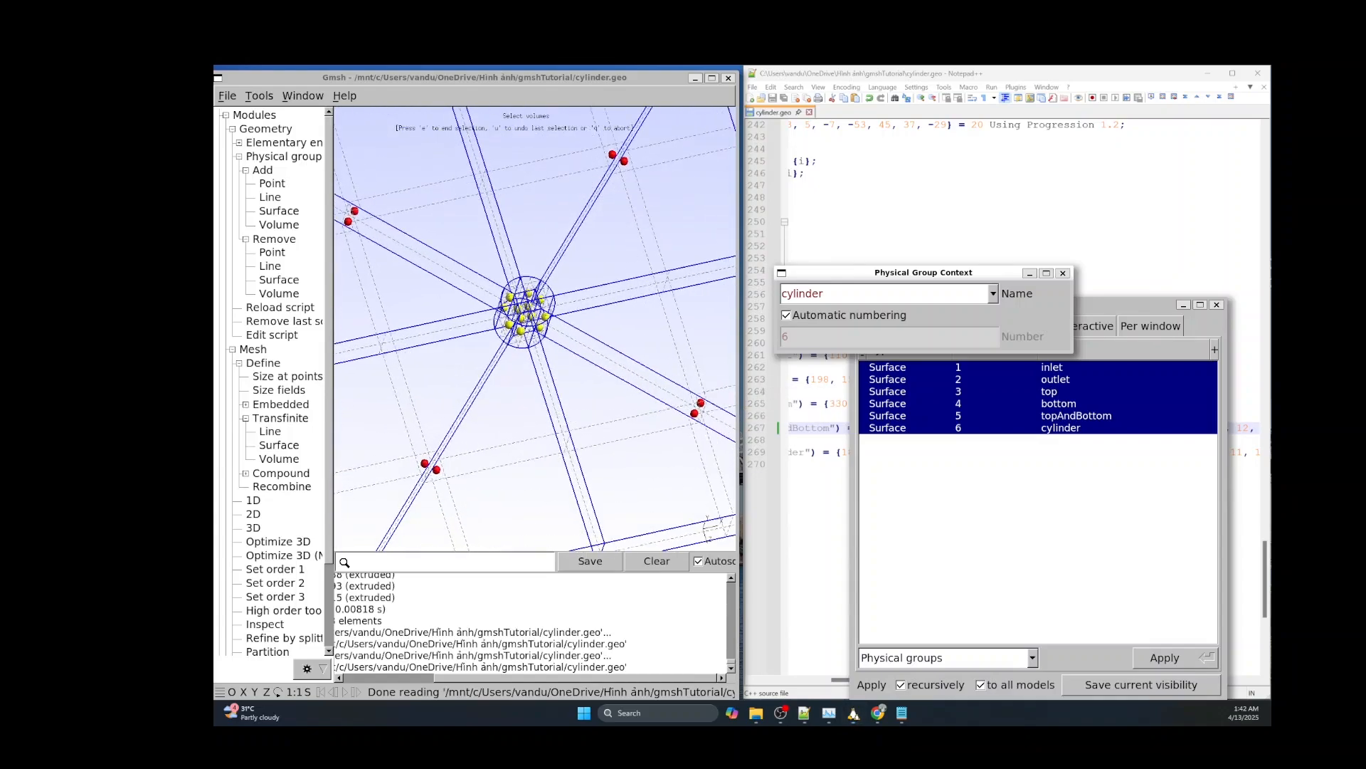
{"action": "double_click", "coordinate": [802, 293]}
{"action": "type", "text": "fluid"}
{"action": "left_click", "coordinate": [789, 234]}
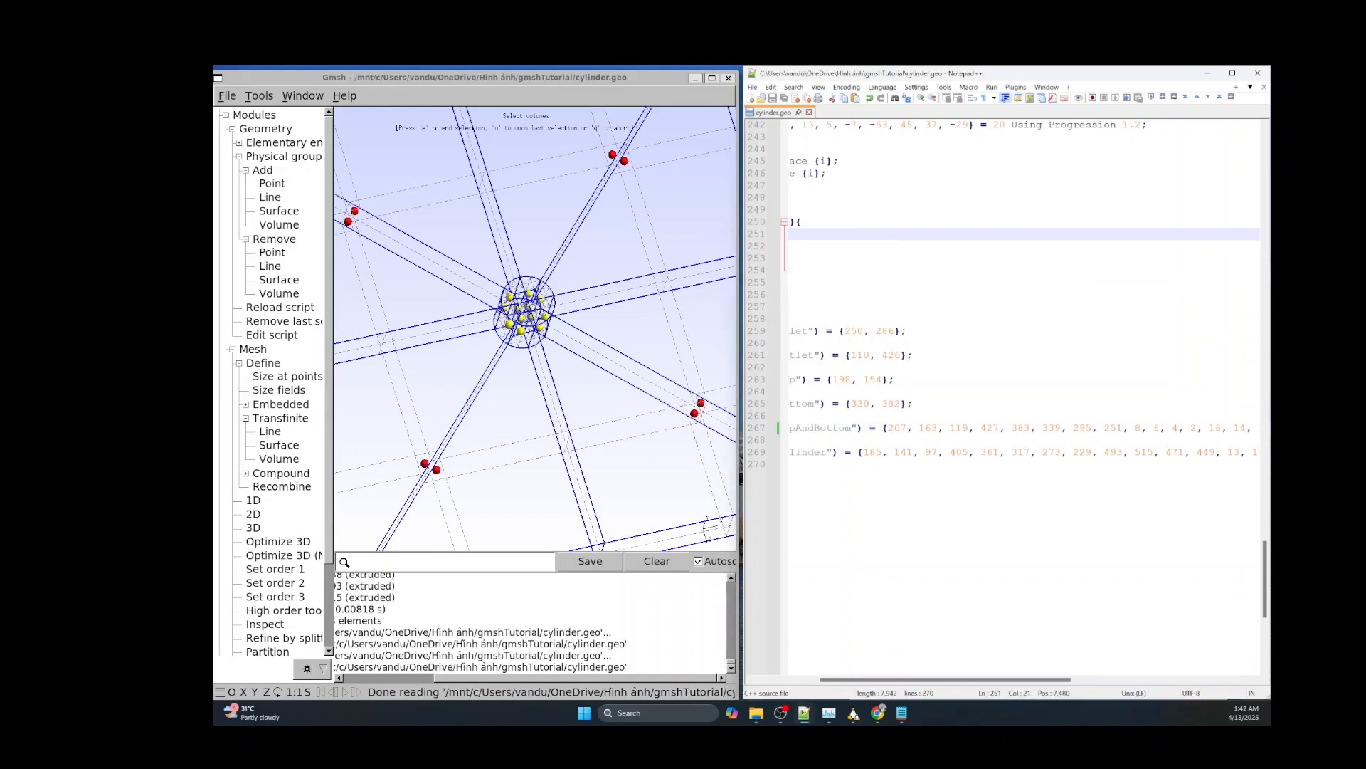
{"action": "left_click_drag", "start_coordinate": [945, 679], "coordinate": [879, 679]}
{"action": "key", "text": "alt+Tab"}
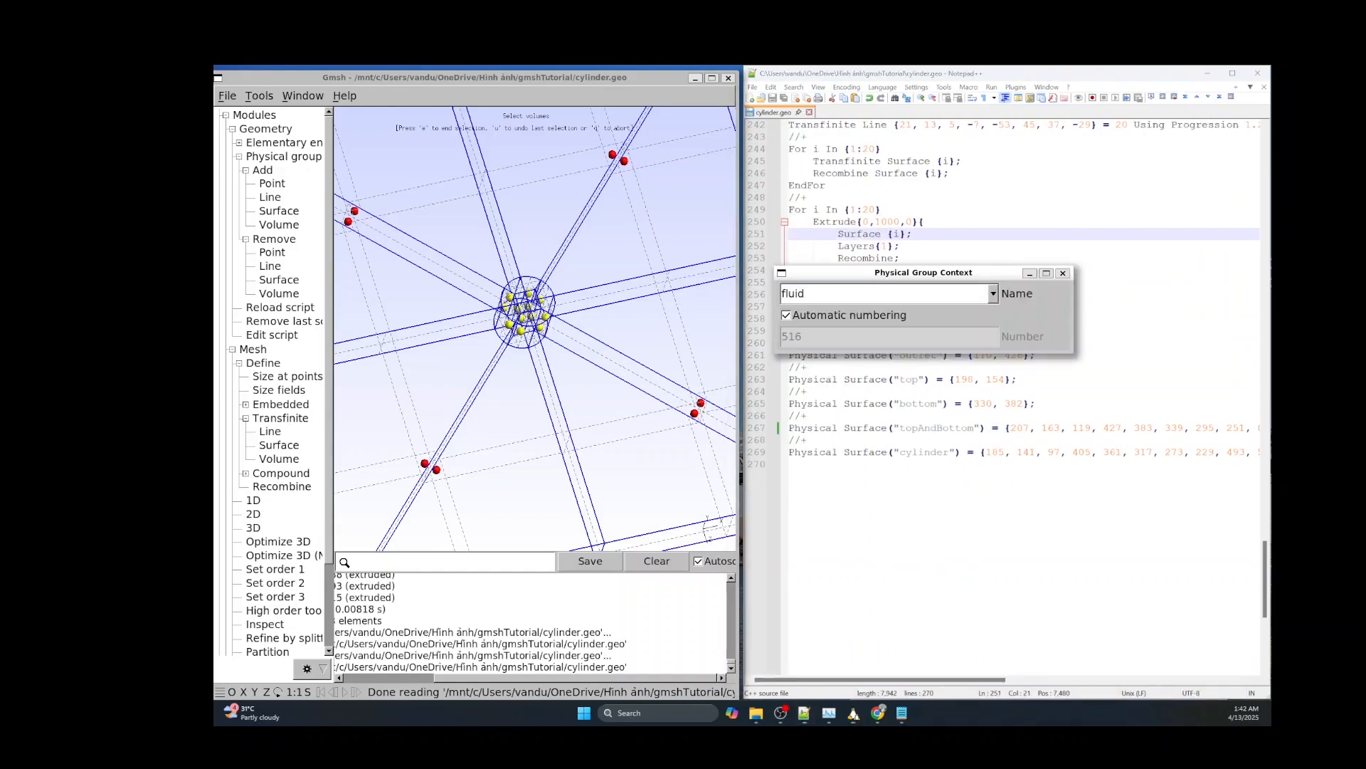
{"action": "key", "text": "e"}
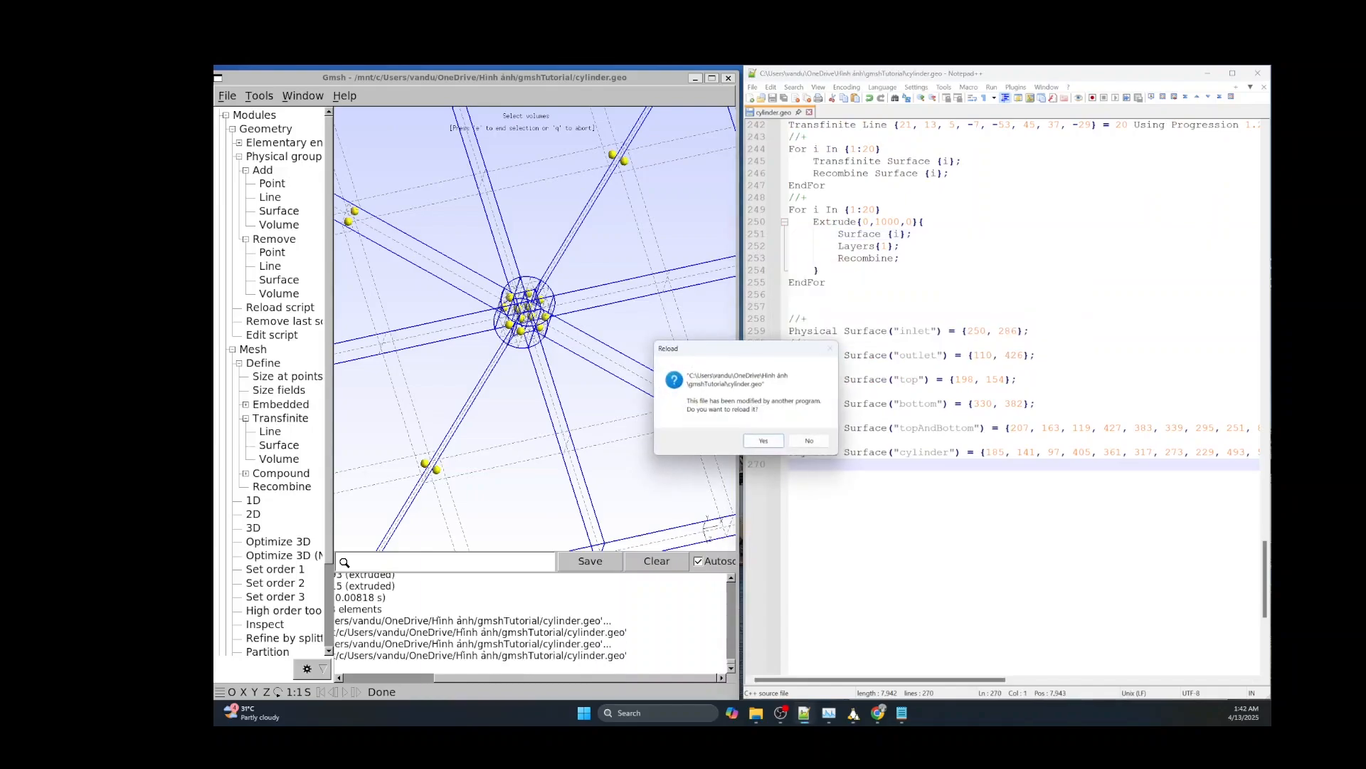
{"action": "key", "text": "Return"}
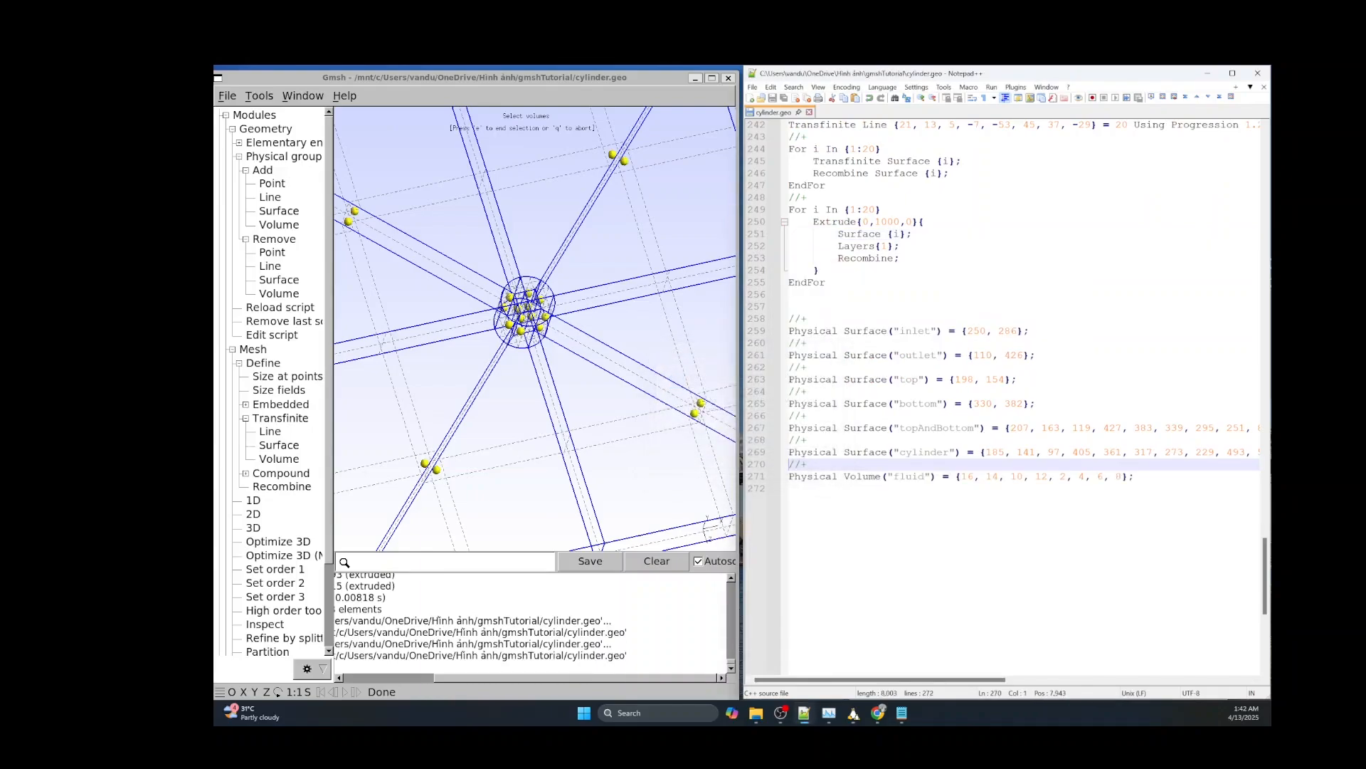
{"action": "left_click", "coordinate": [1134, 476]}
{"action": "key", "text": "Return"}
Create a physical volume group named mem from the twelve volumes inside the cylinder and reload cylinder.geo in Notepad++.
{"action": "scroll", "coordinate": [494, 311], "scroll_direction": "down", "scroll_amount": 10}
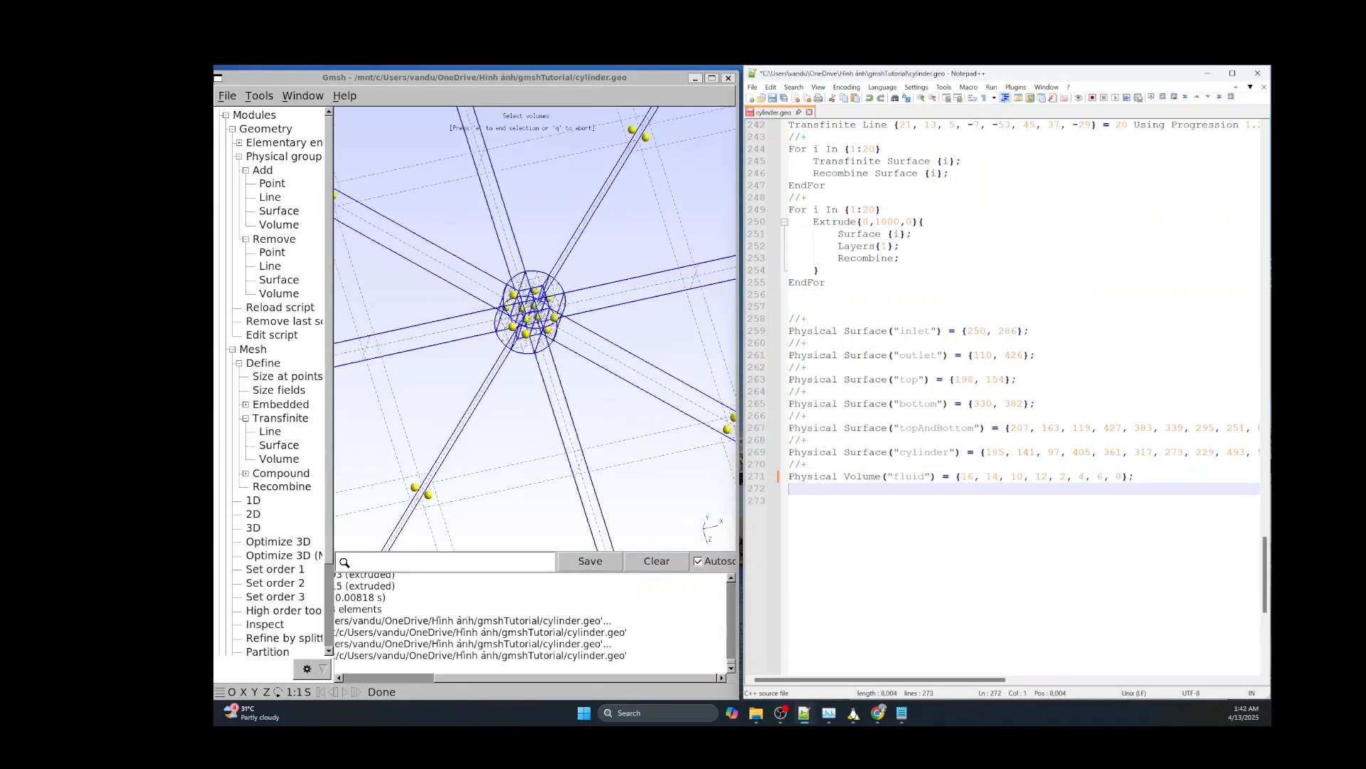
{"action": "left_click", "coordinate": [507, 306]}
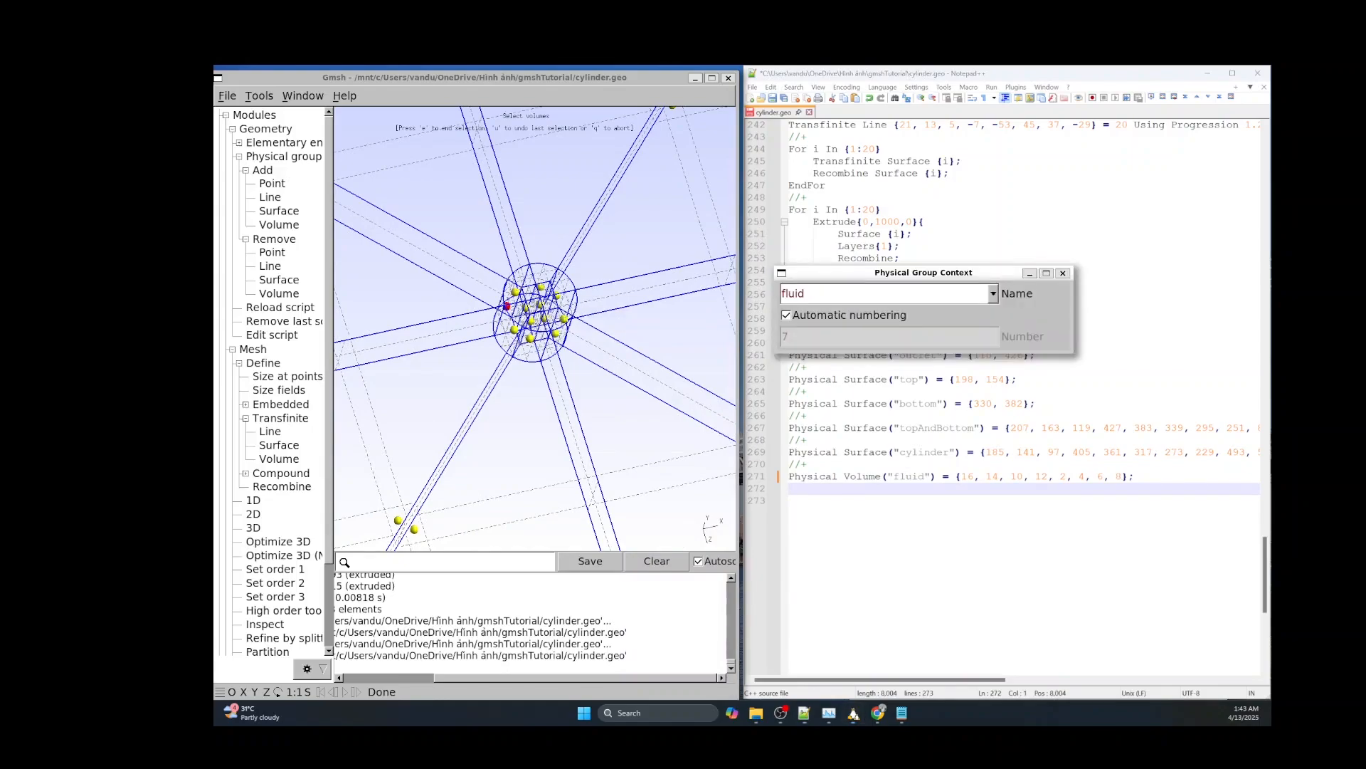
{"action": "left_click", "coordinate": [516, 292]}
{"action": "left_click", "coordinate": [556, 294]}
{"action": "left_click", "coordinate": [563, 318]}
{"action": "left_click", "coordinate": [556, 333]}
{"action": "left_click", "coordinate": [530, 338]}
{"action": "left_click", "coordinate": [514, 329]}
{"action": "left_click", "coordinate": [540, 304]}
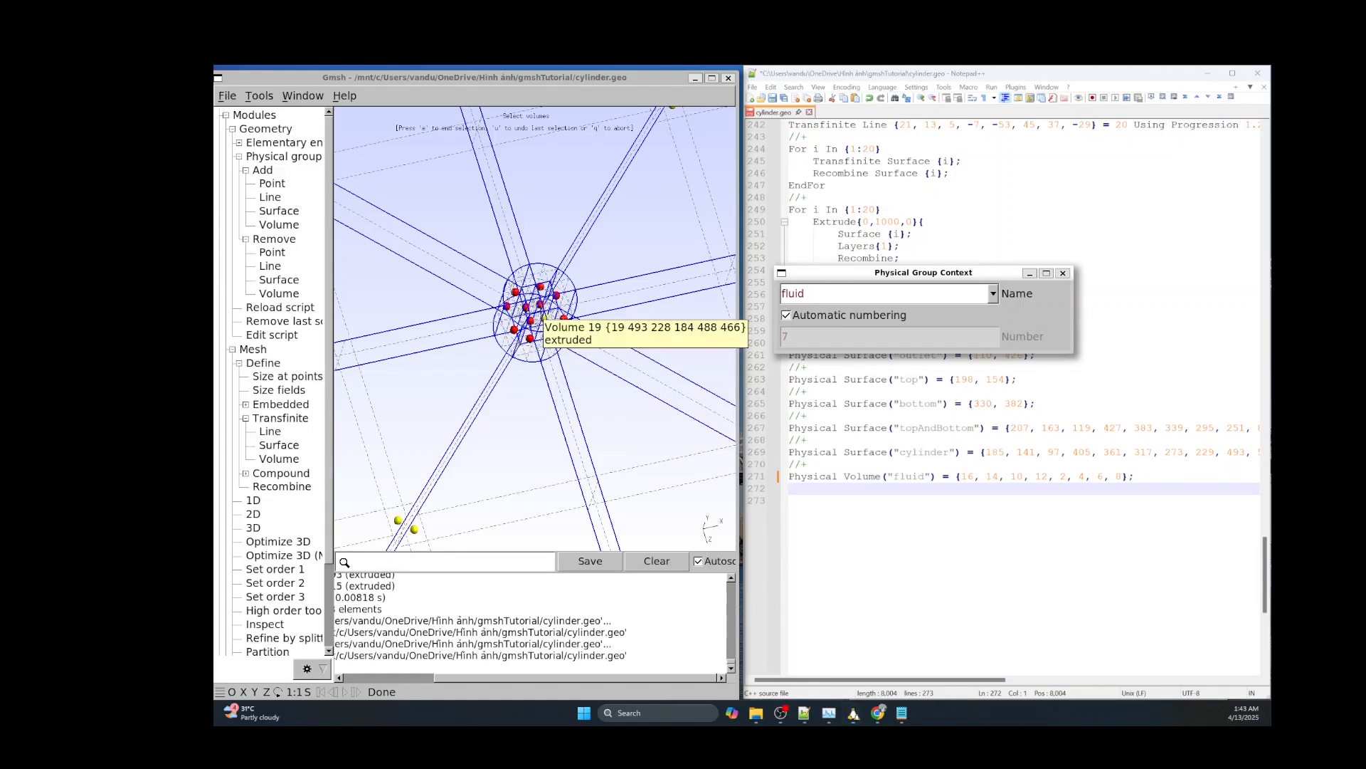
{"action": "left_click", "coordinate": [544, 318]}
{"action": "key", "text": "ctrl+a"}
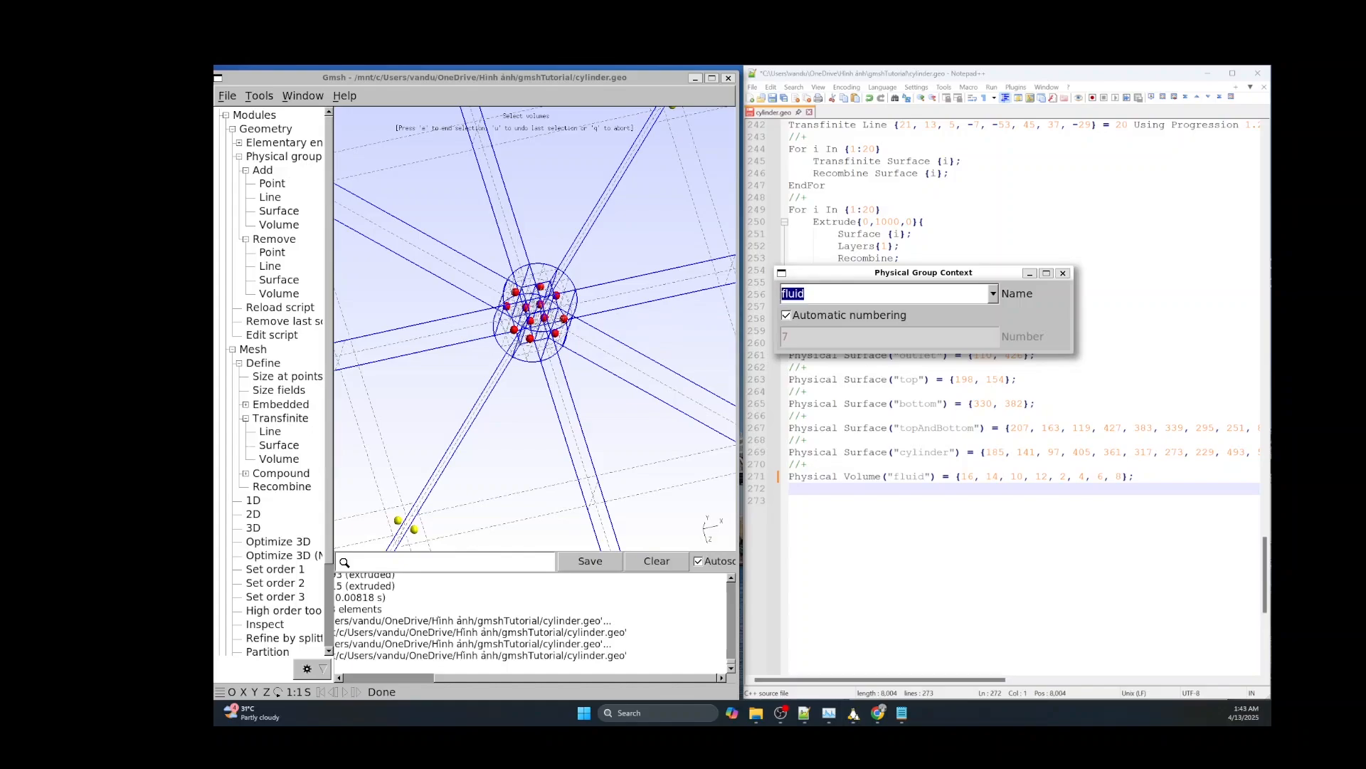
{"action": "type", "text": "mem"}
{"action": "left_click", "coordinate": [789, 500]}
{"action": "type", "text": "e"}
{"action": "key", "text": "Escape"}
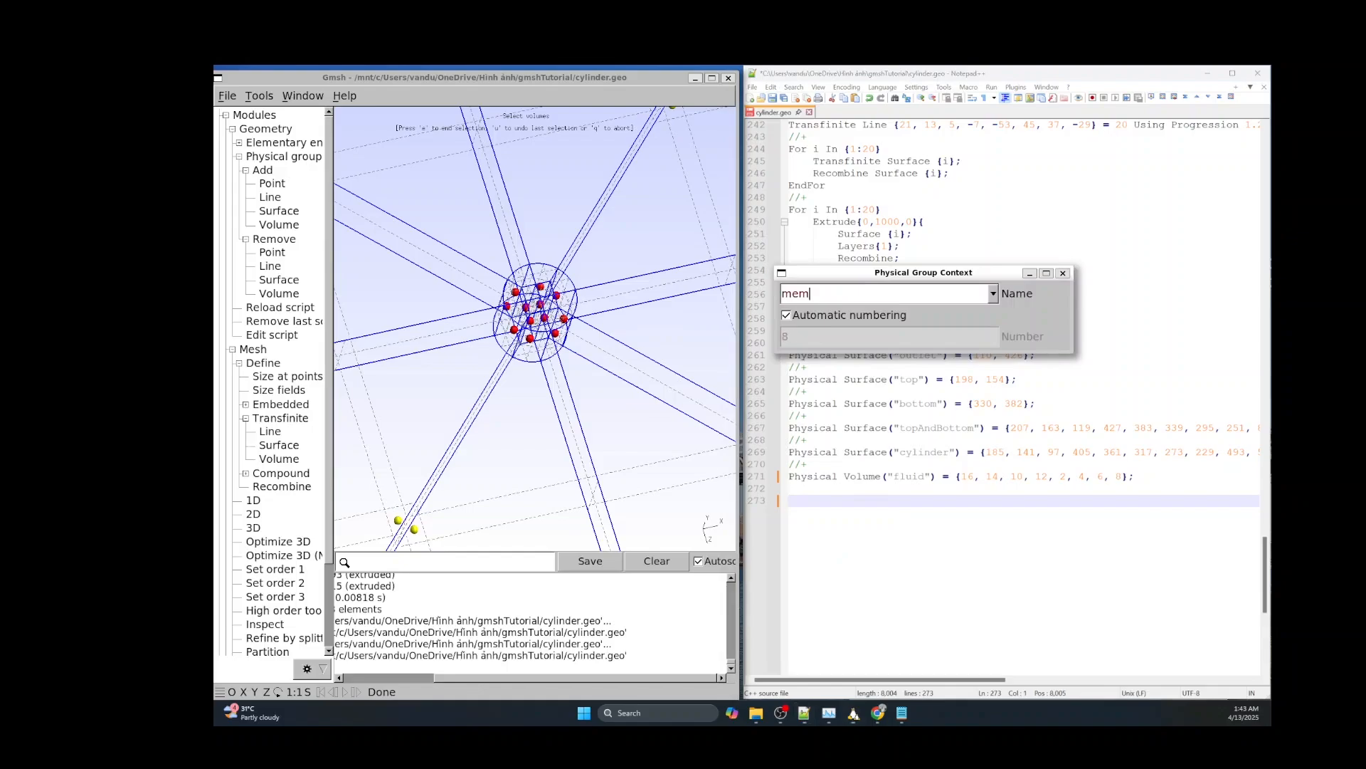
{"action": "key", "text": "e"}
{"action": "key", "text": "Return"}
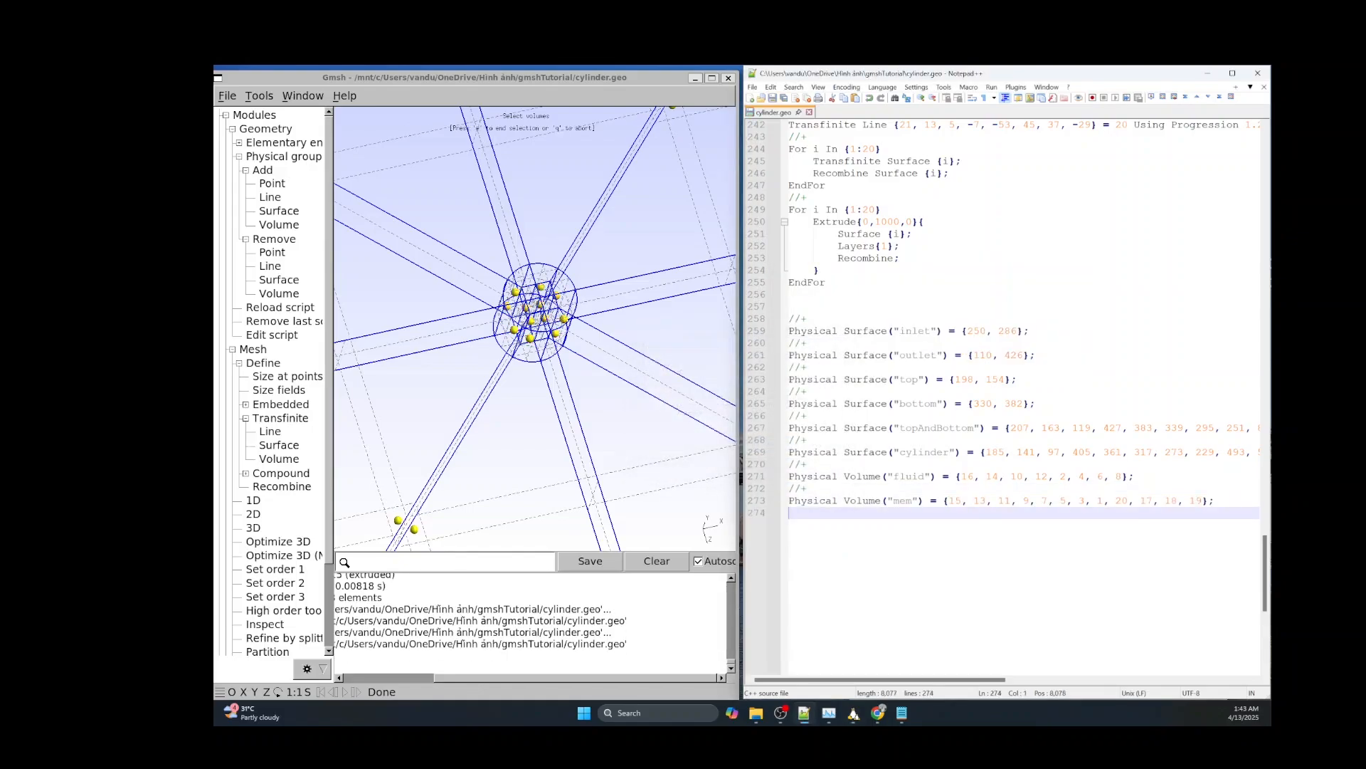
End the volume selection in Gmsh and check the list of physical groups in the Visibility window.
{"action": "scroll", "coordinate": [627, 384], "scroll_direction": "down", "scroll_amount": 5}
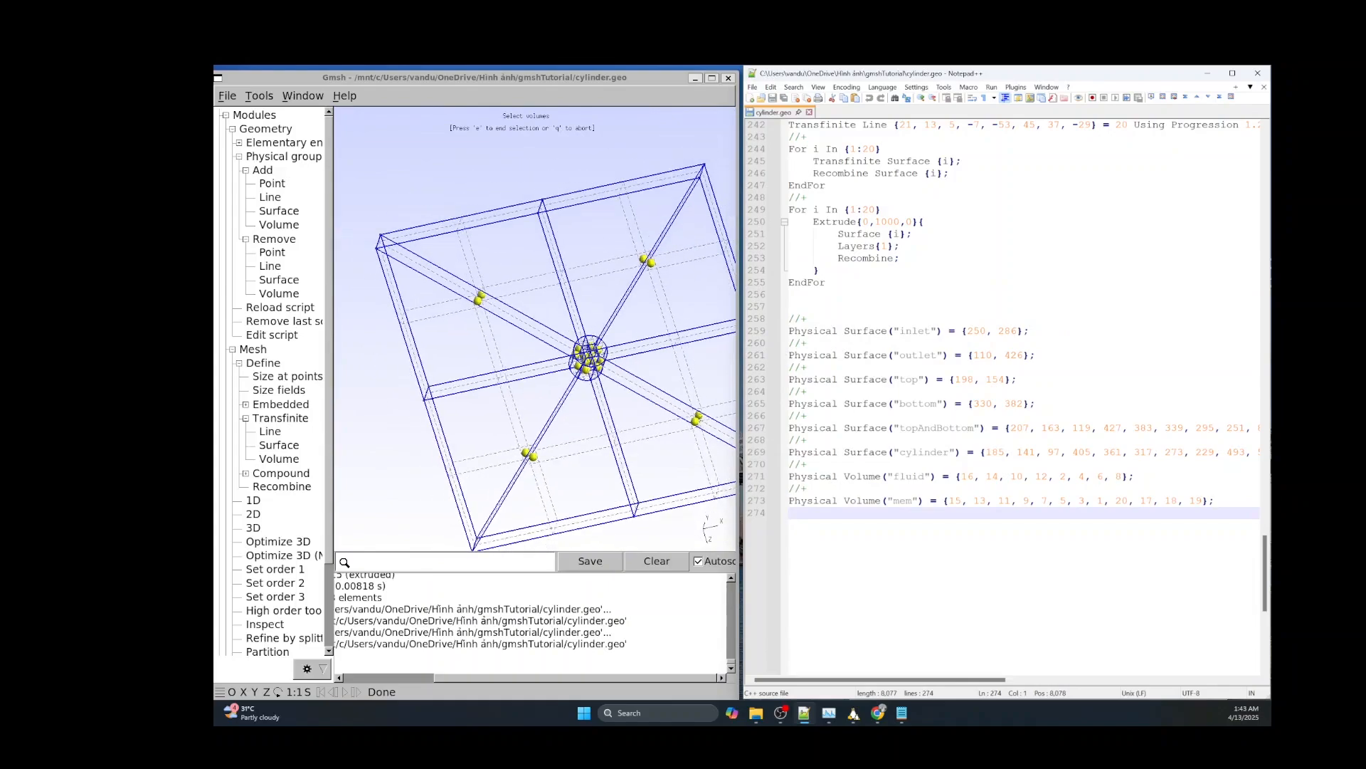
{"action": "key", "text": "alt+Tab"}
{"action": "key", "text": "q"}
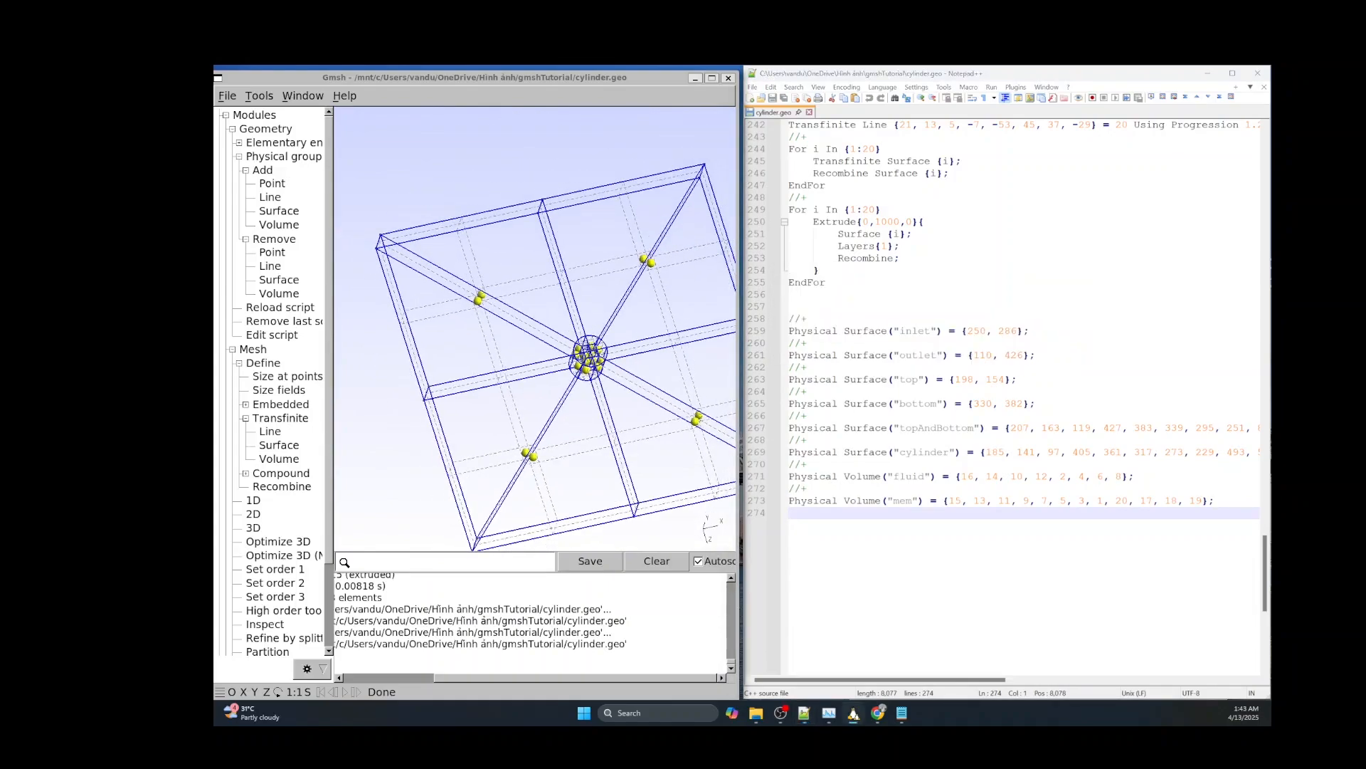
{"action": "key", "text": "ctrl+shift+v"}
{"action": "double_click", "coordinate": [552, 246]}
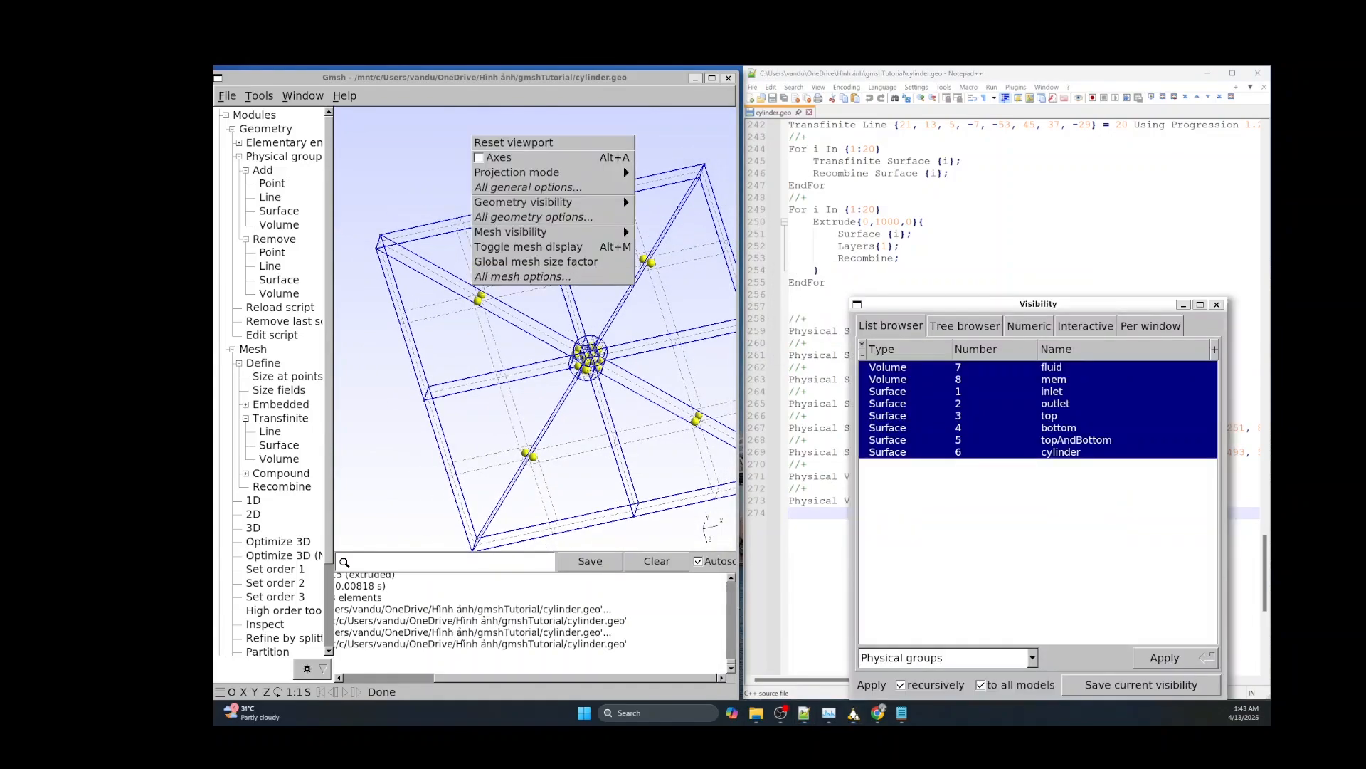
{"action": "left_click", "coordinate": [1164, 657]}
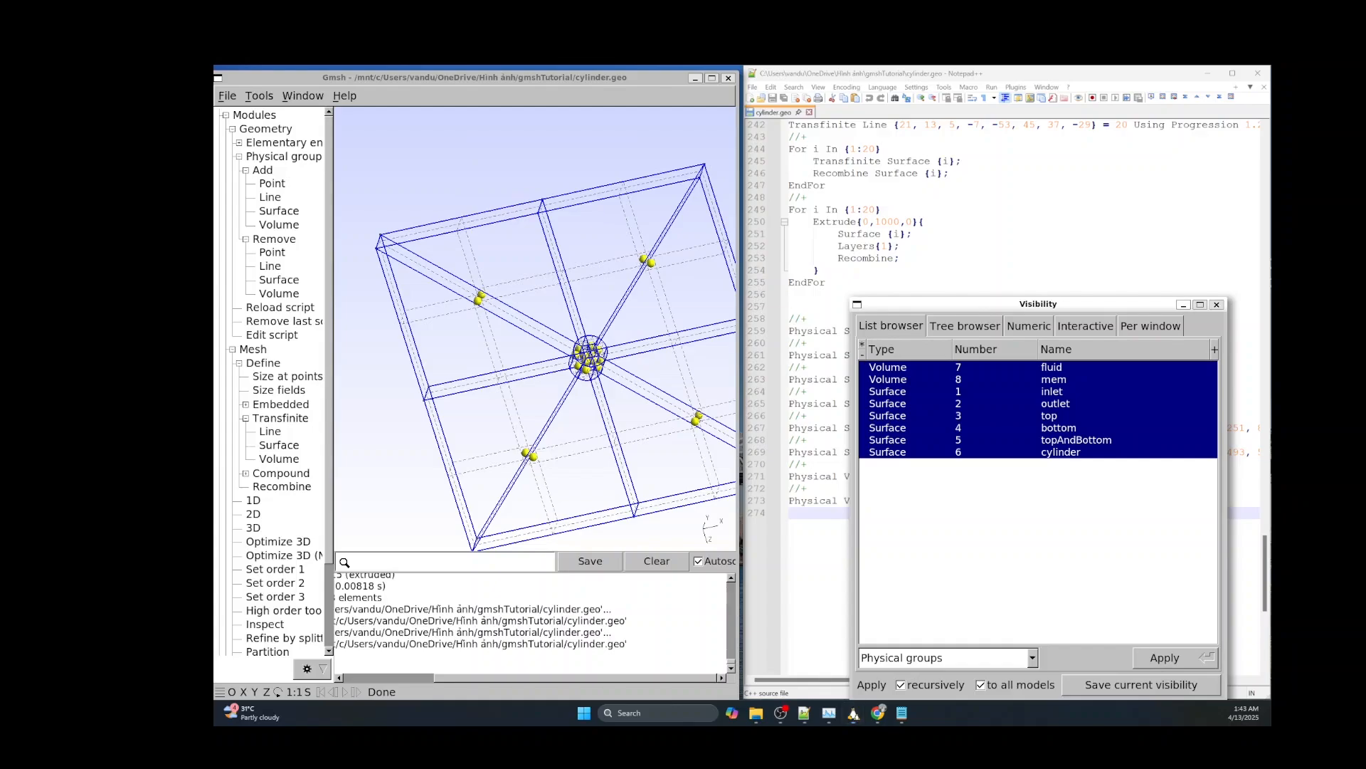
{"action": "left_click", "coordinate": [1217, 304]}
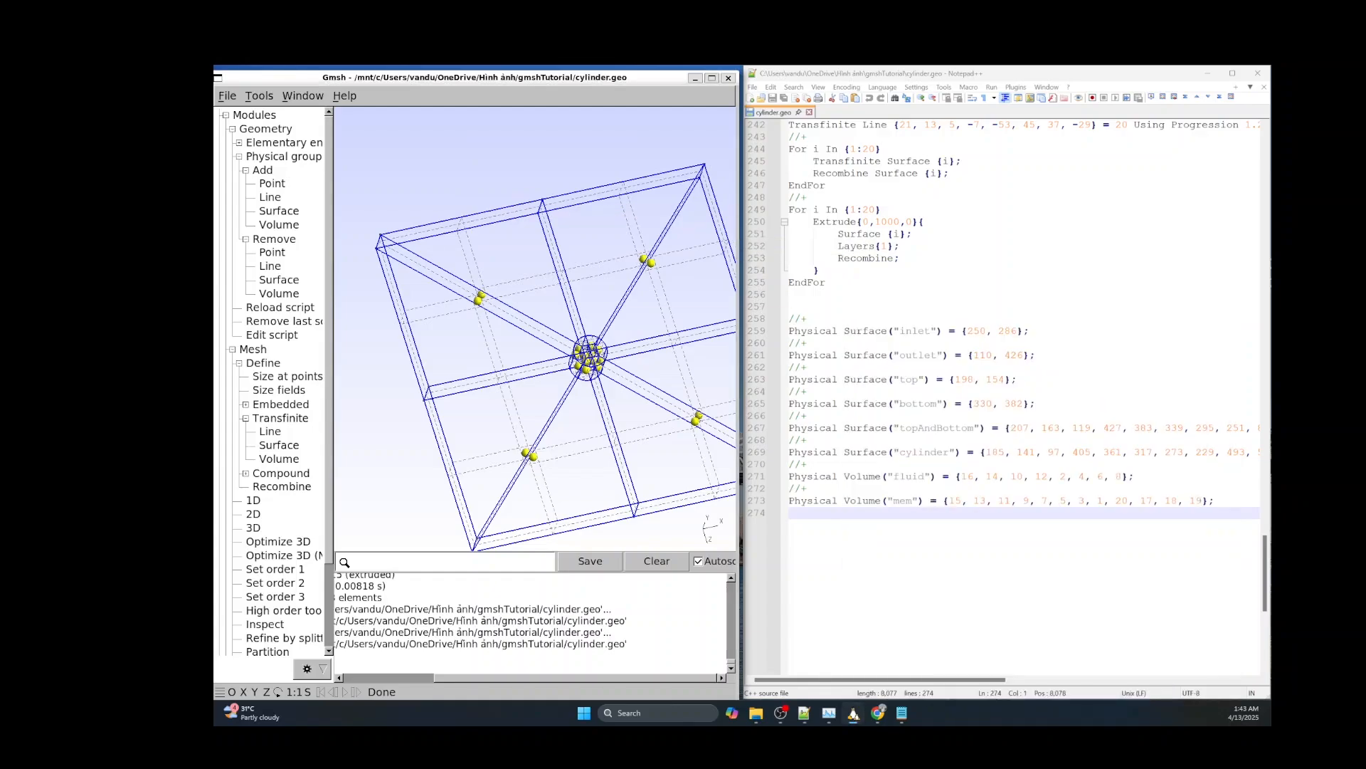
Reload the cylinder.geo script in Gmsh and generate the 2D mesh.
{"action": "left_click", "coordinate": [788, 512]}
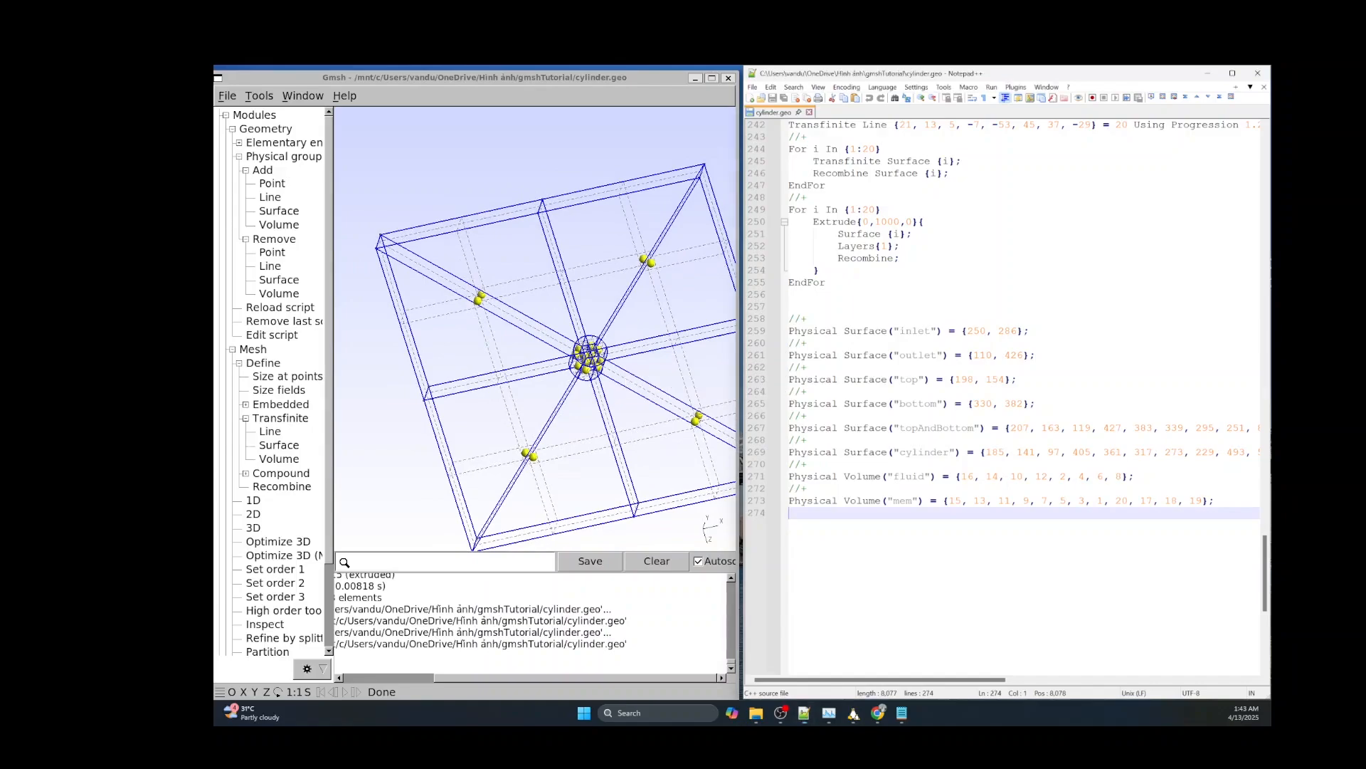
{"action": "left_click_drag", "start_coordinate": [511, 390], "coordinate": [439, 392]}
{"action": "left_click", "coordinate": [279, 308]}
{"action": "left_click", "coordinate": [279, 307]}
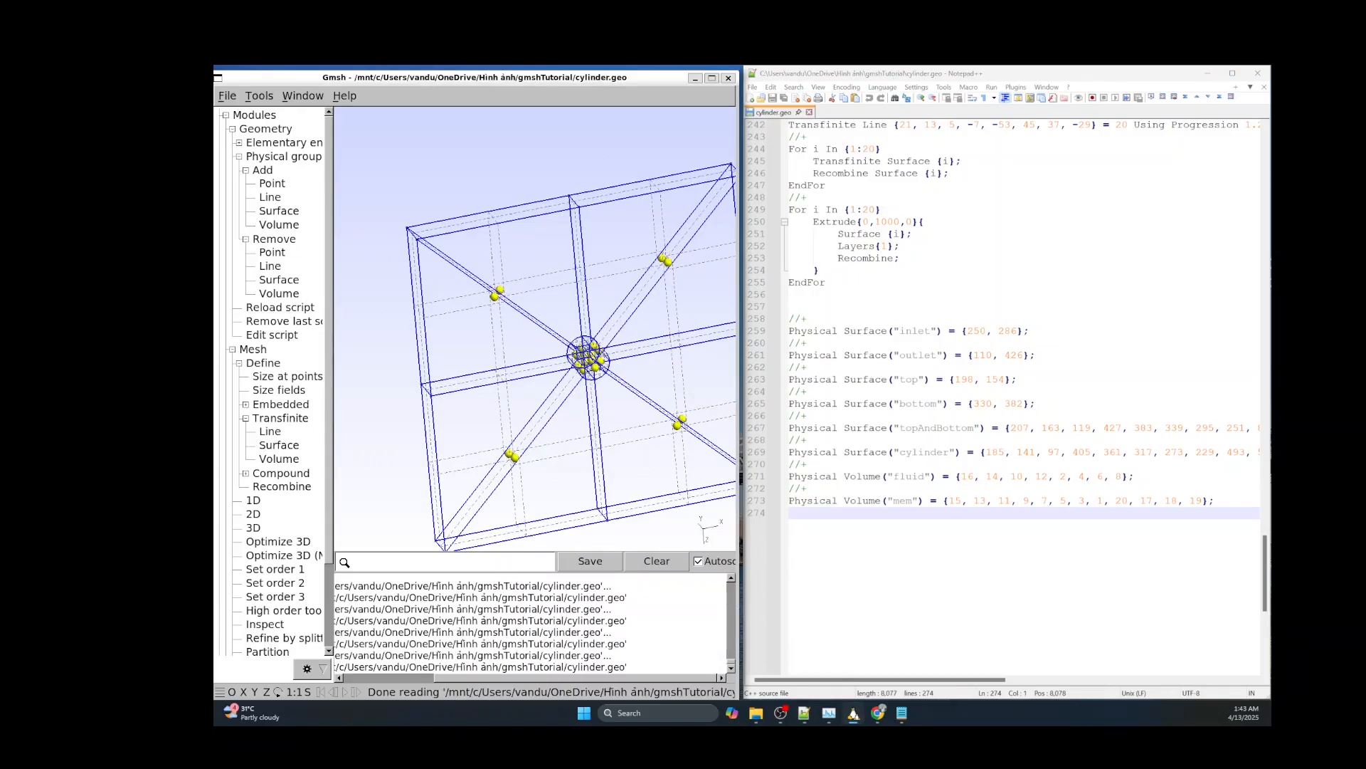
{"action": "left_click", "coordinate": [253, 513]}
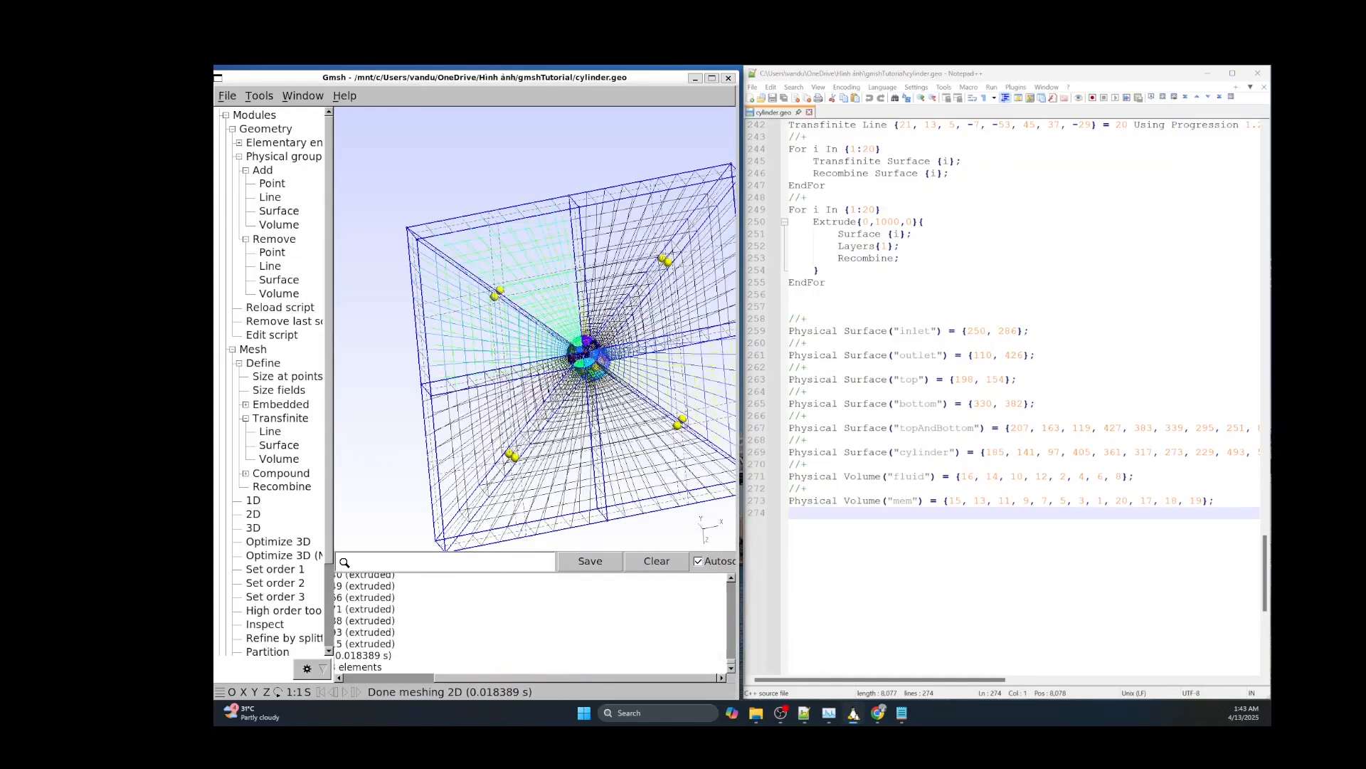
{"action": "left_click_drag", "start_coordinate": [499, 390], "coordinate": [491, 434]}
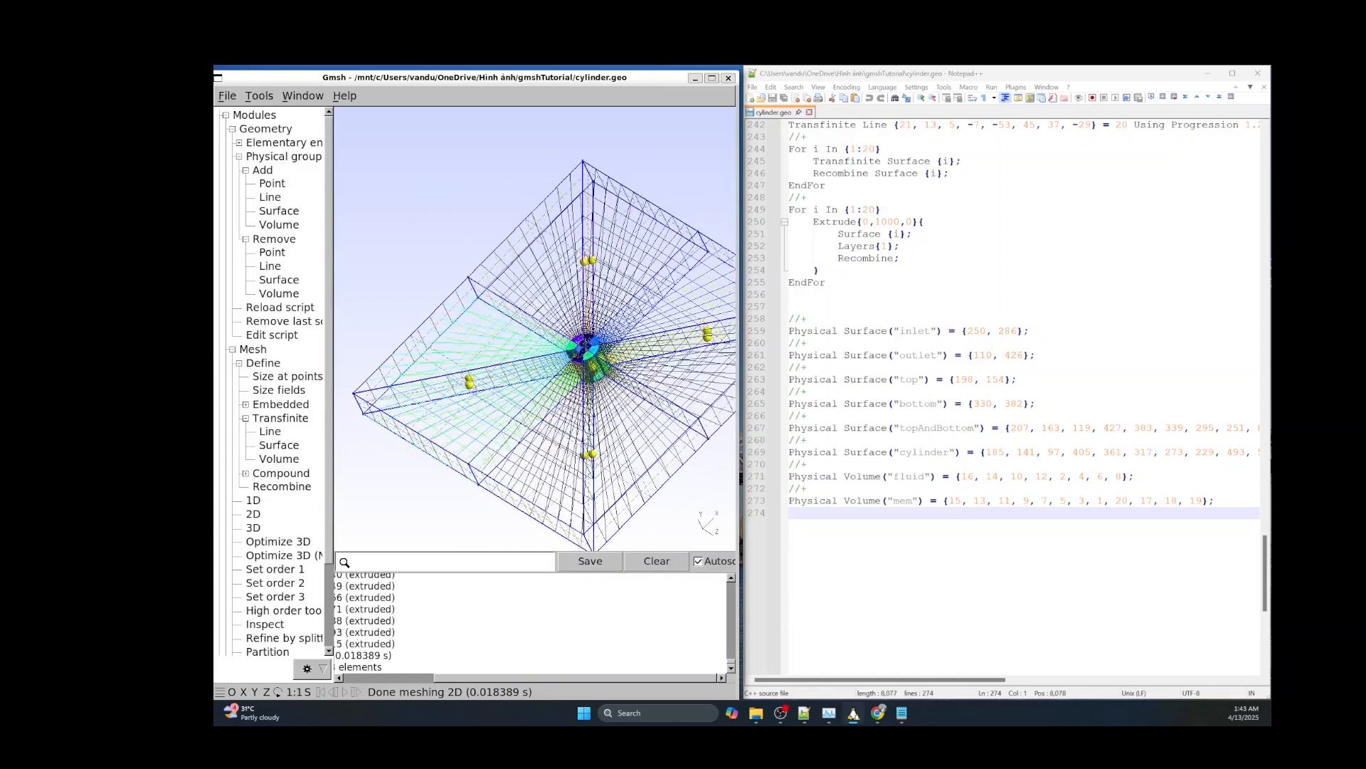
Start exporting the mesh with the file name cylinder.msh and the format Mesh - Gmsh MSH (*.msh).
{"action": "left_click", "coordinate": [227, 95]}
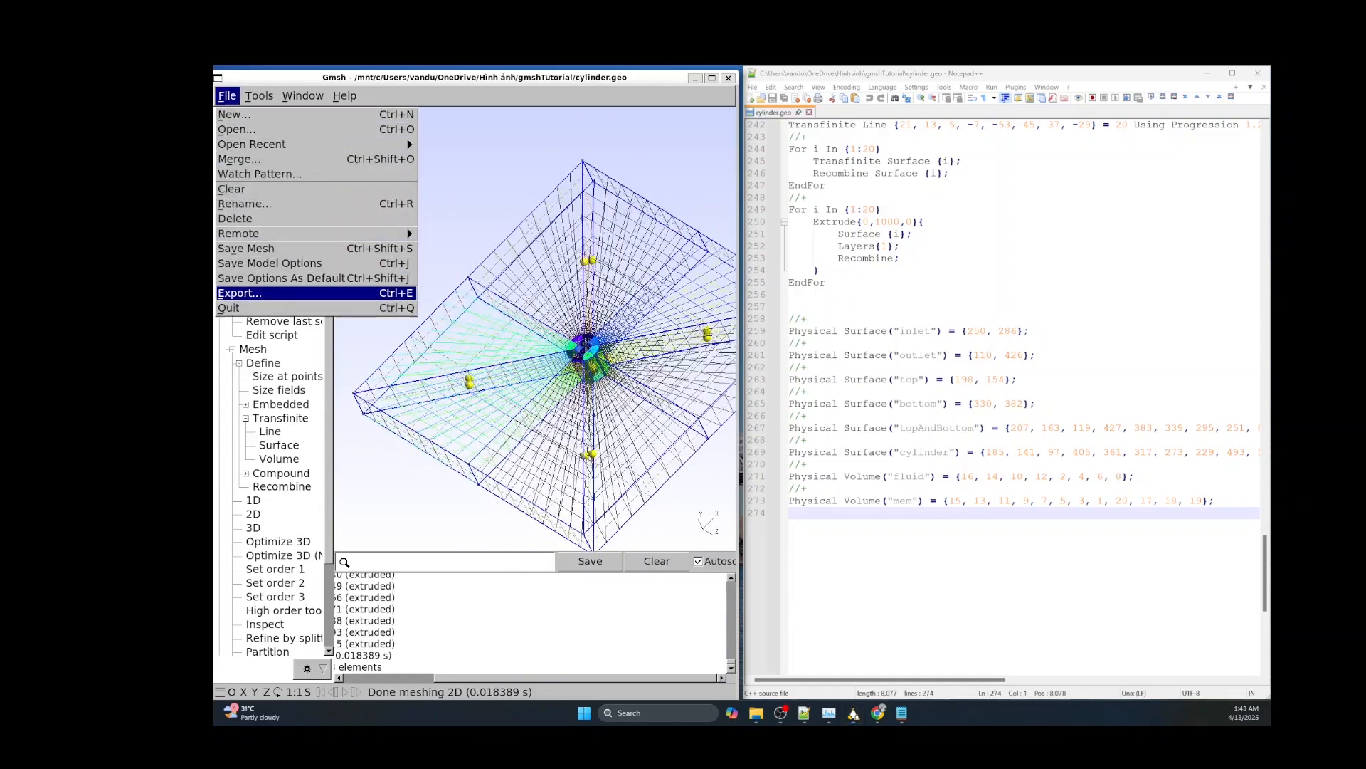
{"action": "left_click", "coordinate": [240, 292]}
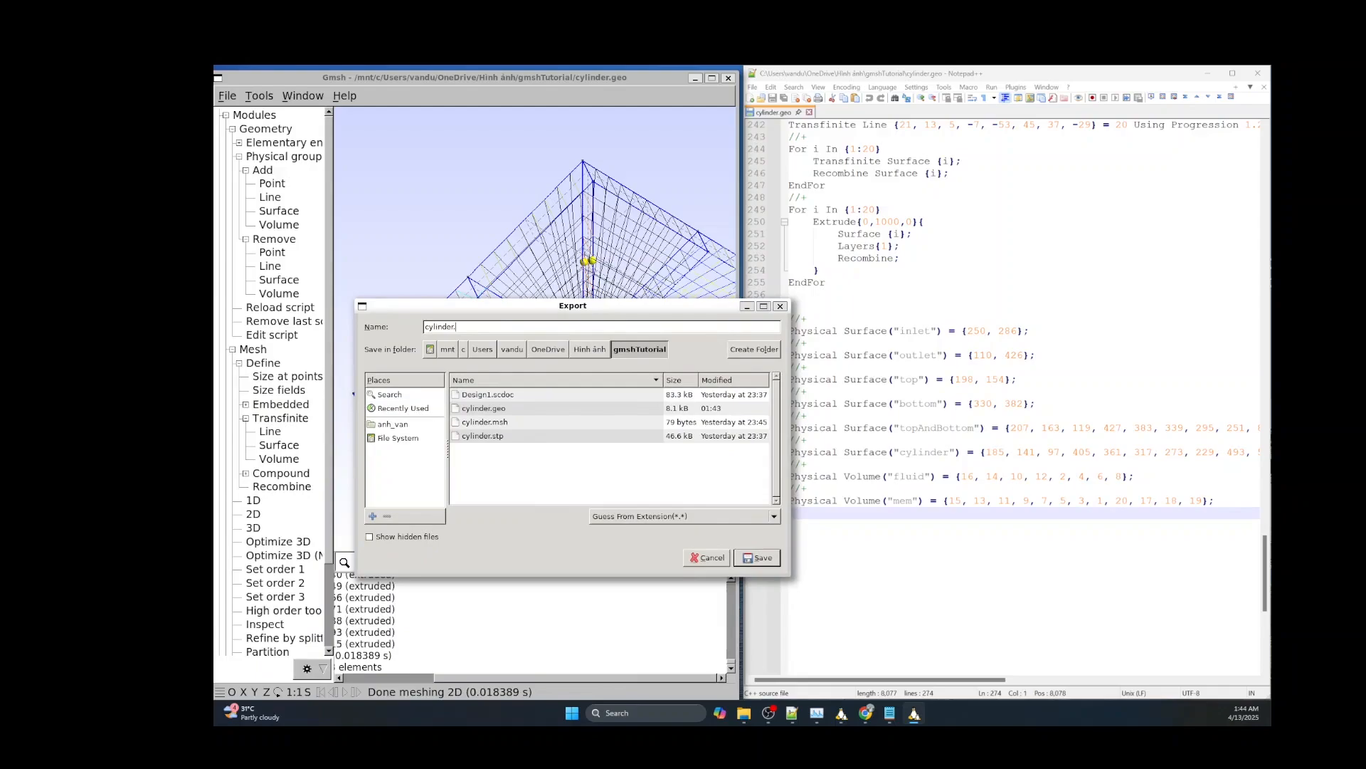
{"action": "type", "text": "h"}
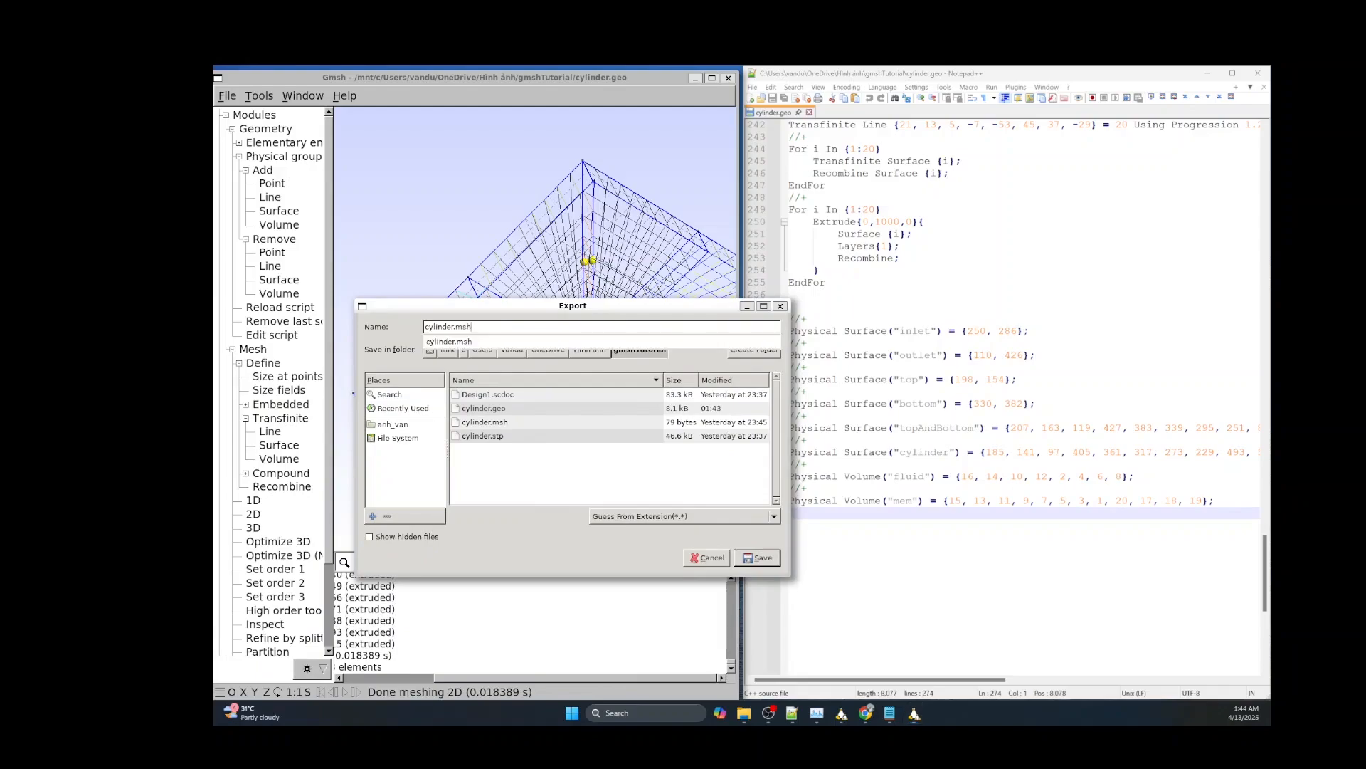
{"action": "left_click", "coordinate": [684, 516]}
{"action": "left_click", "coordinate": [685, 516]}
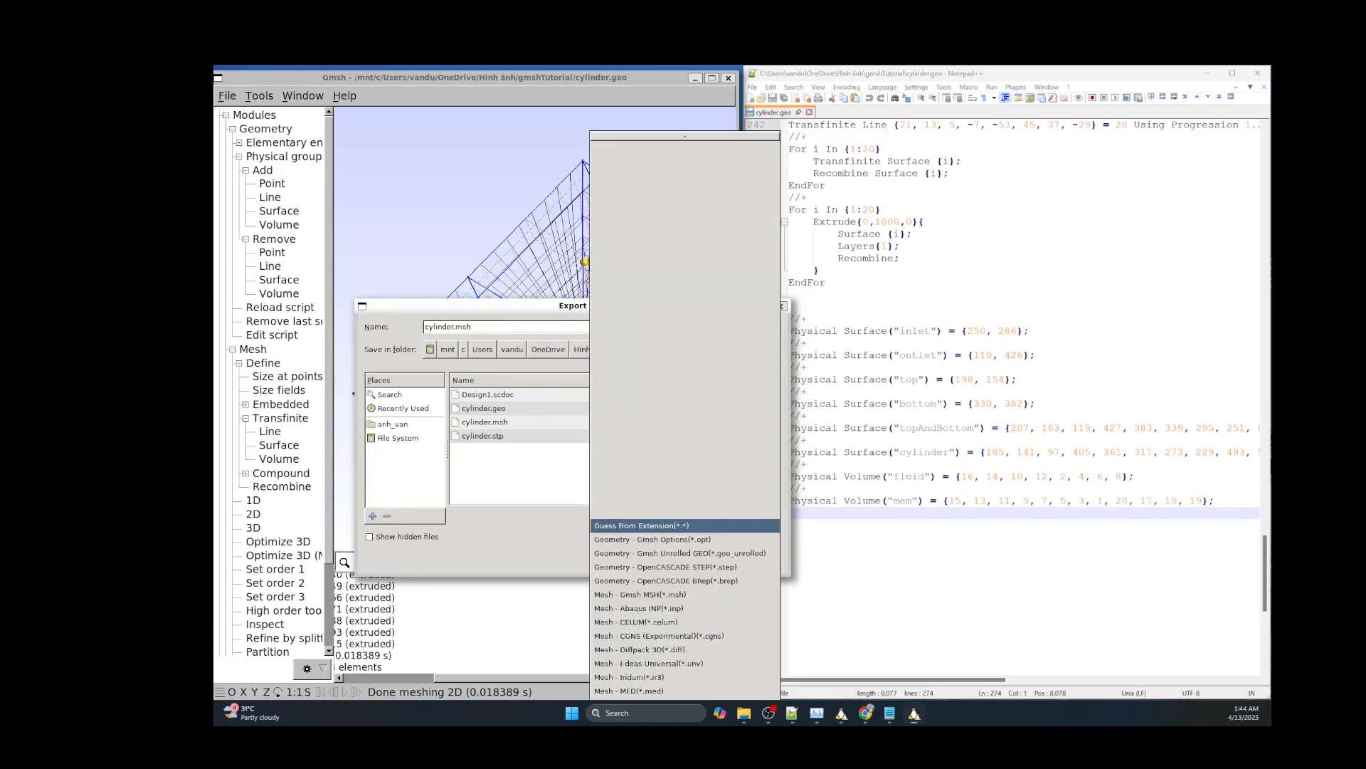
{"action": "scroll", "coordinate": [685, 644], "scroll_direction": "down", "scroll_amount": 7}
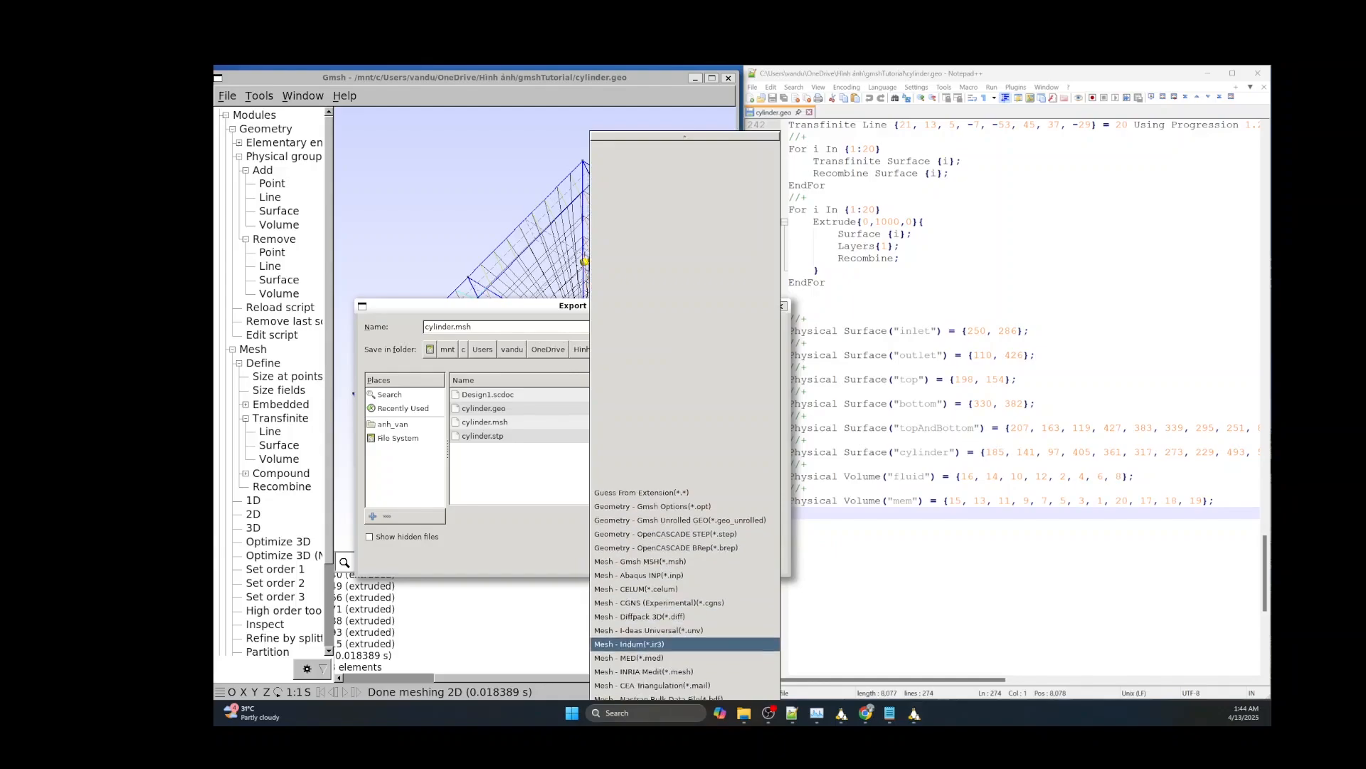
{"action": "scroll", "coordinate": [685, 646], "scroll_direction": "down", "scroll_amount": 6}
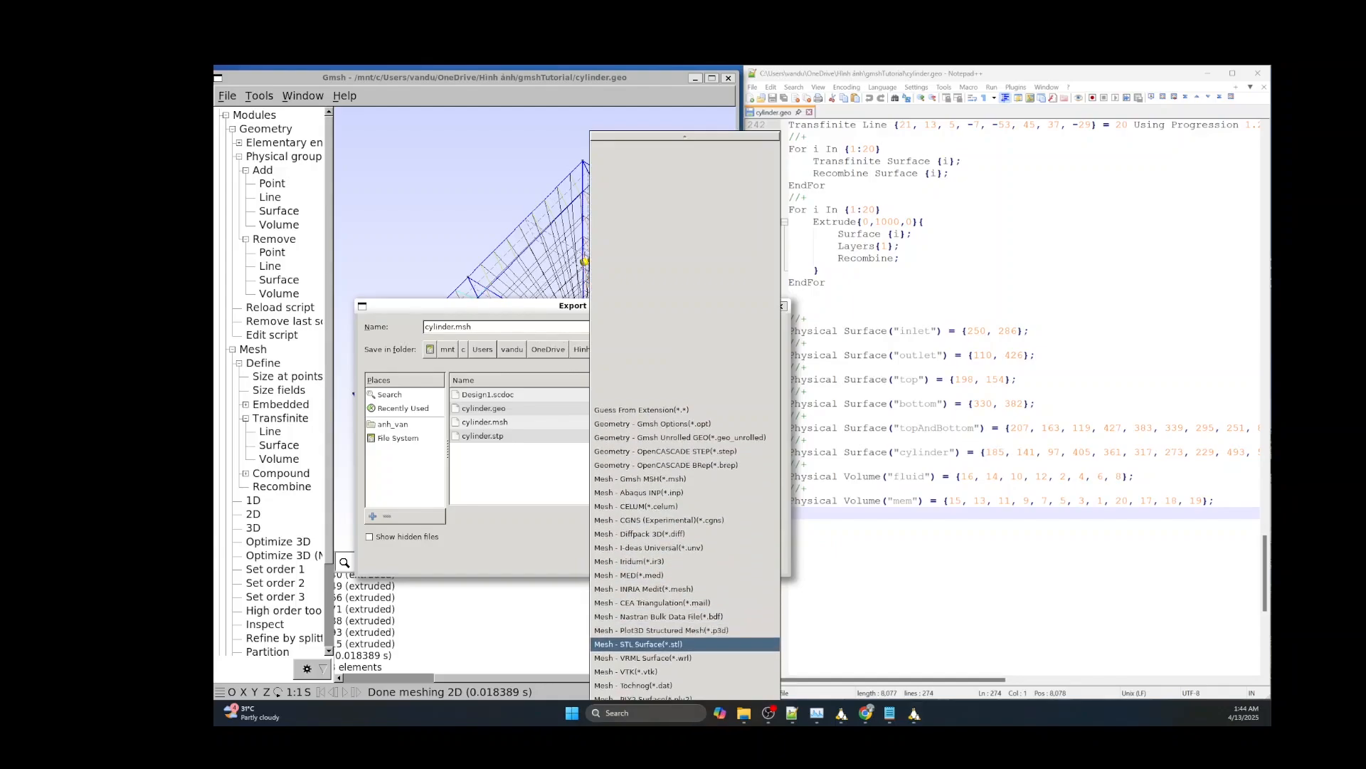
{"action": "scroll", "coordinate": [684, 648], "scroll_direction": "down", "scroll_amount": 12}
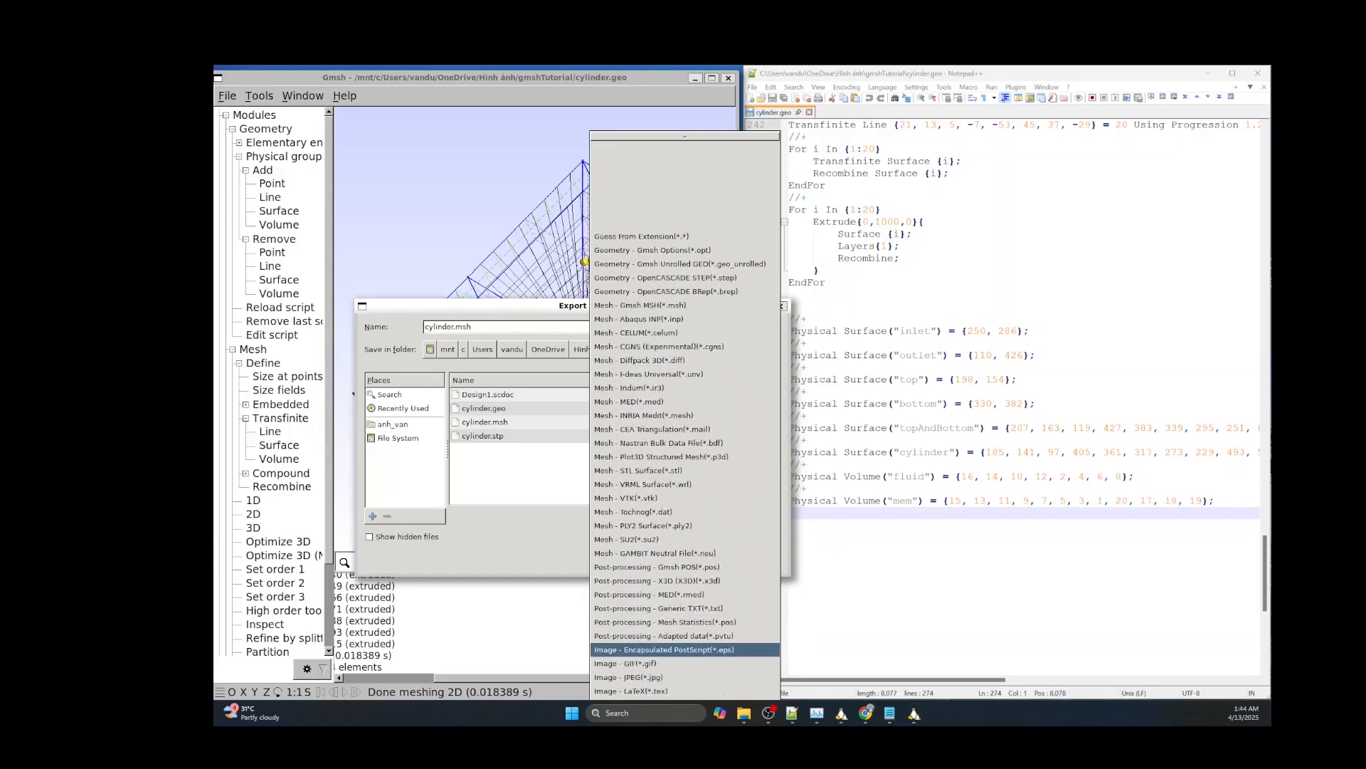
{"action": "scroll", "coordinate": [684, 648], "scroll_direction": "down", "scroll_amount": 3}
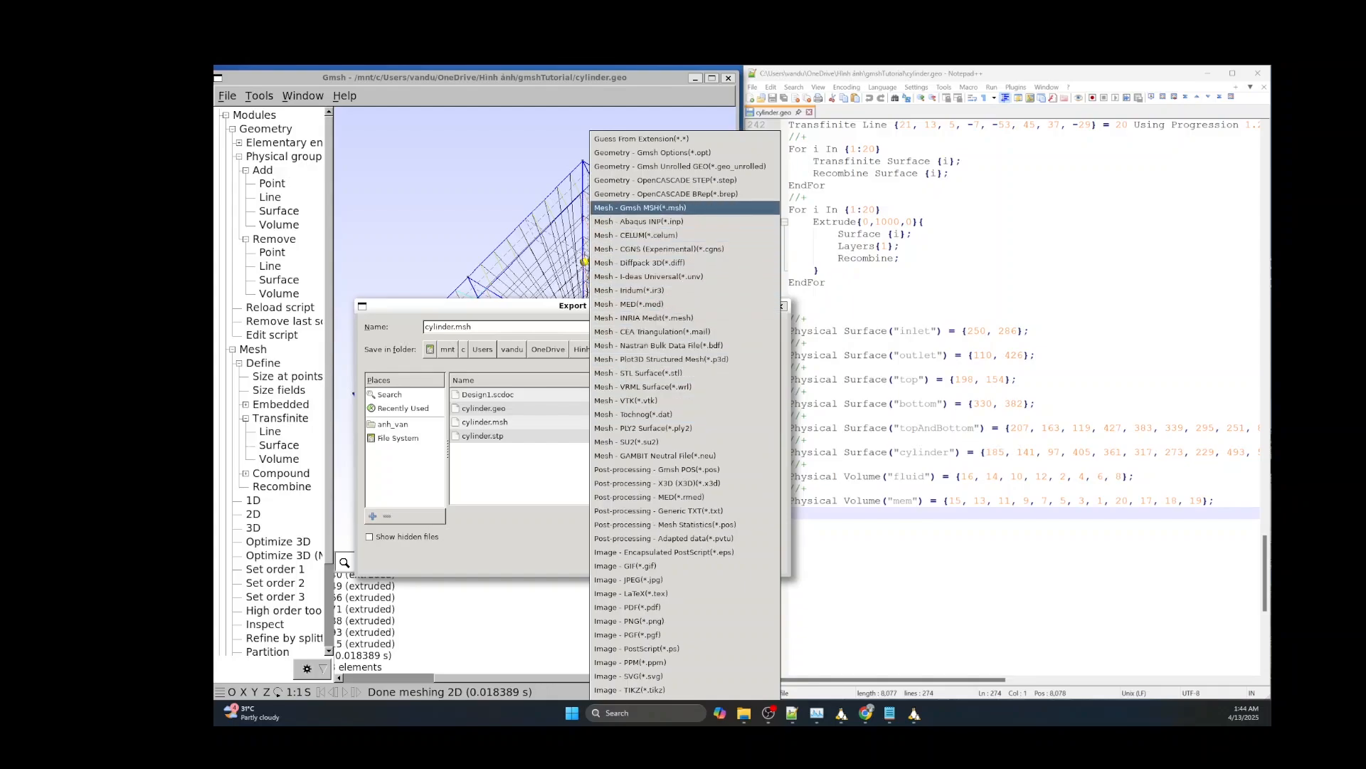
{"action": "left_click", "coordinate": [662, 207]}
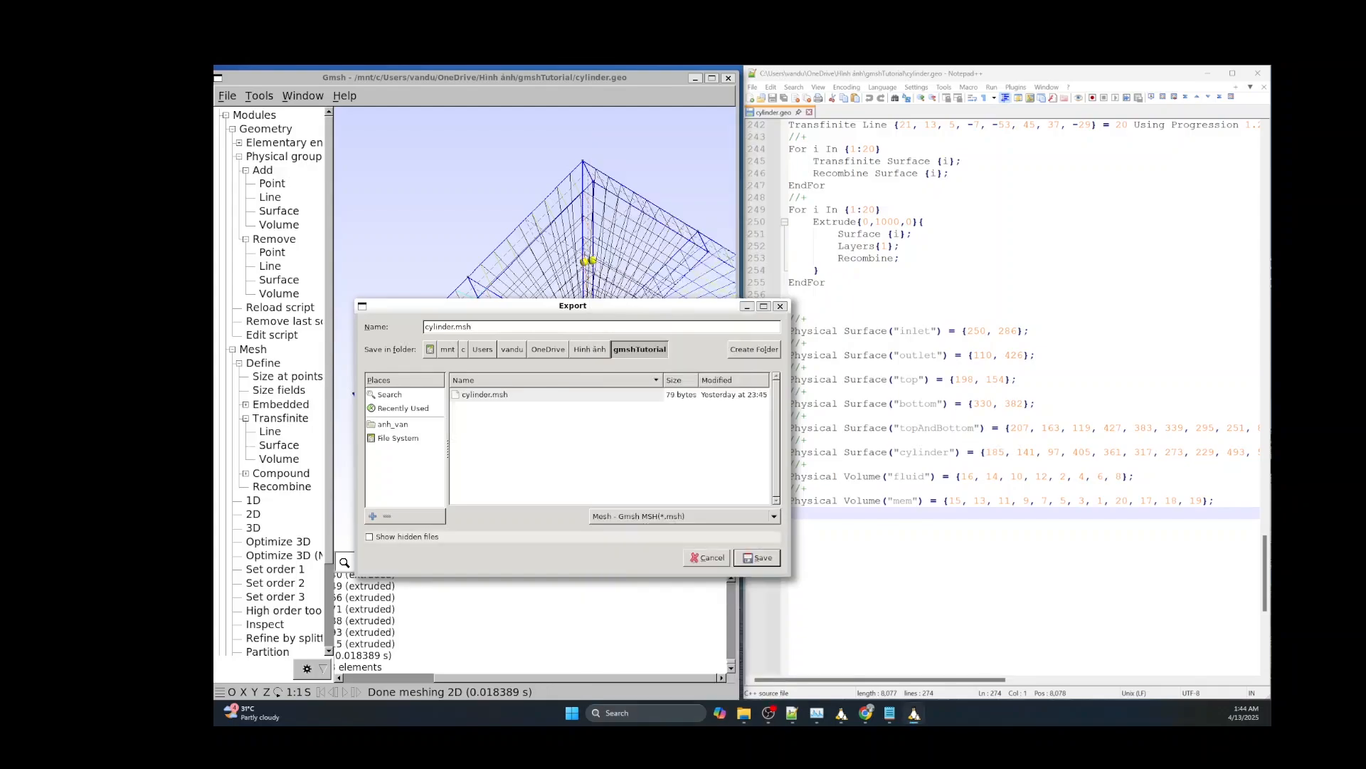
Save the export over the existing cylinder.msh in Version 2 ASCII format, with all other MSH options off.
{"action": "left_click", "coordinate": [757, 557]}
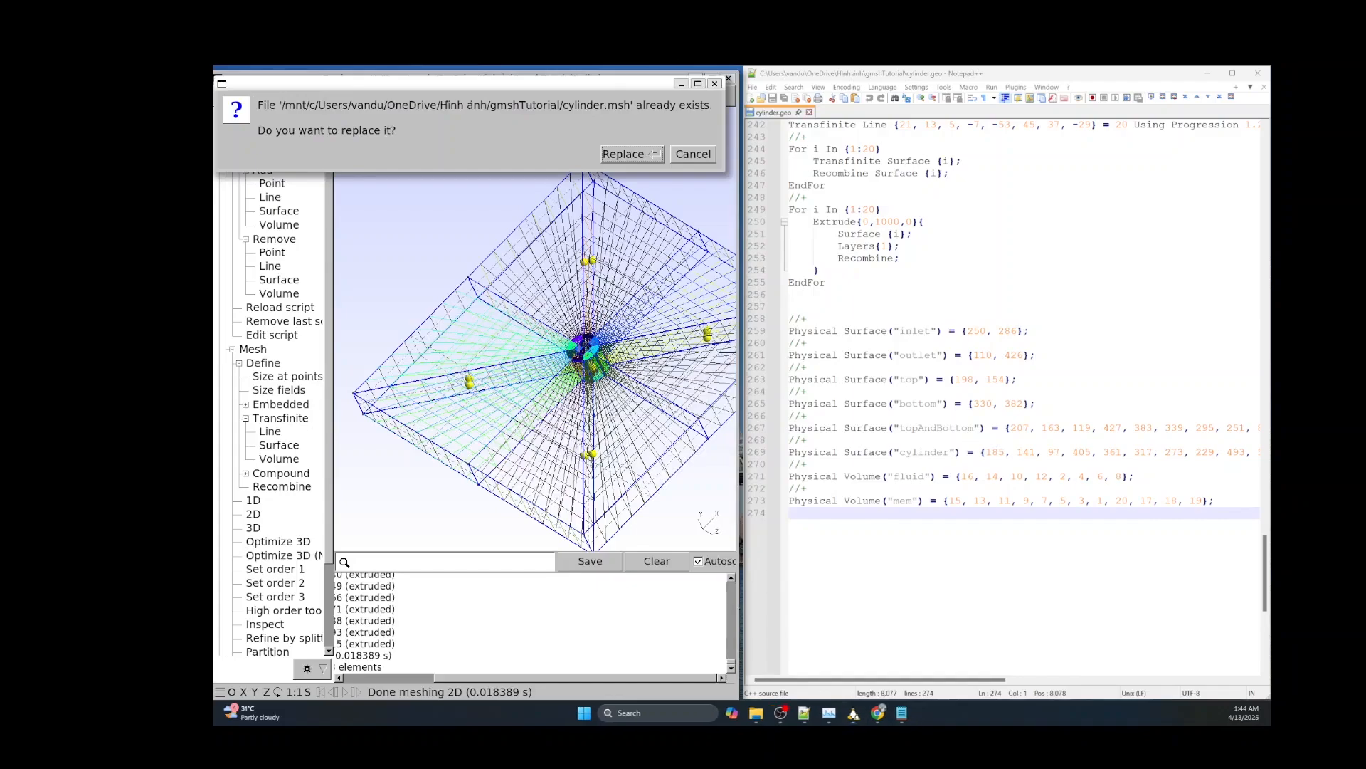
{"action": "key", "text": "Return"}
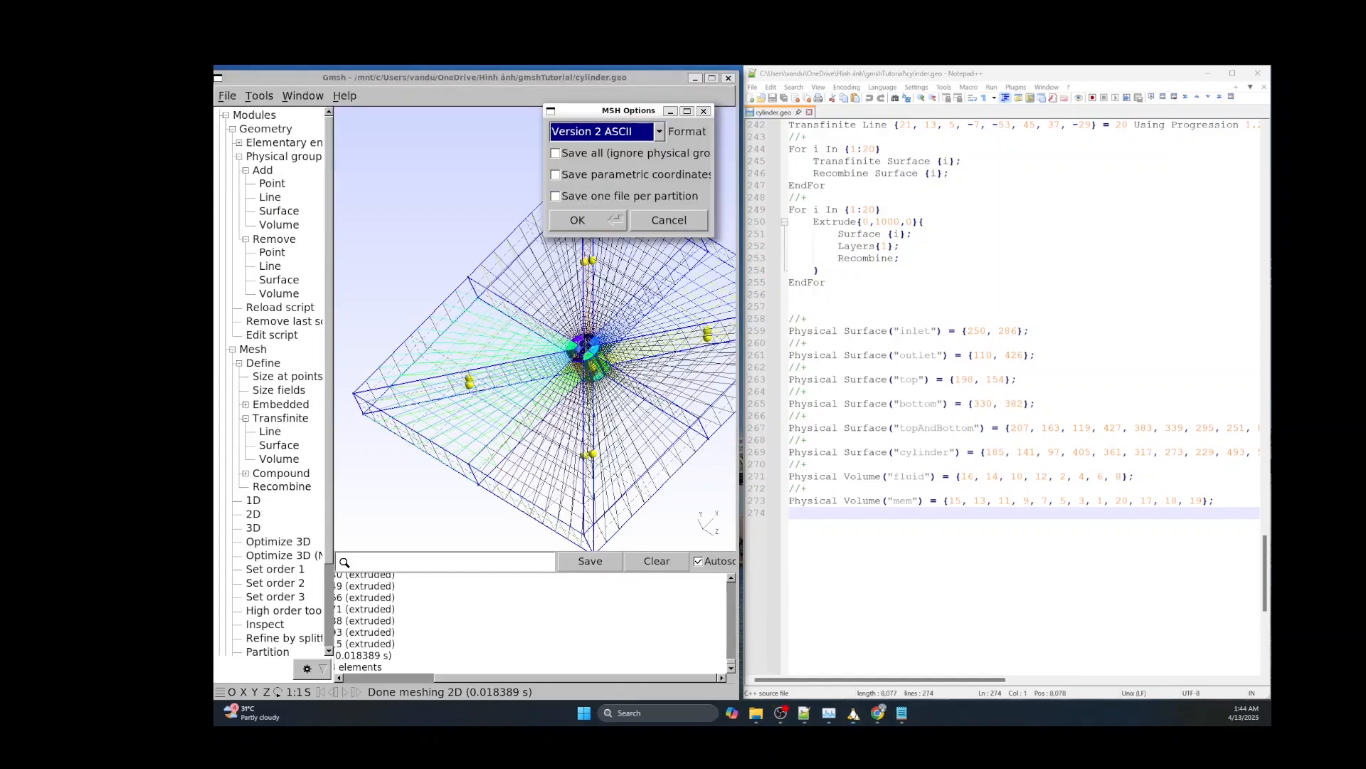
{"action": "left_click", "coordinate": [607, 130]}
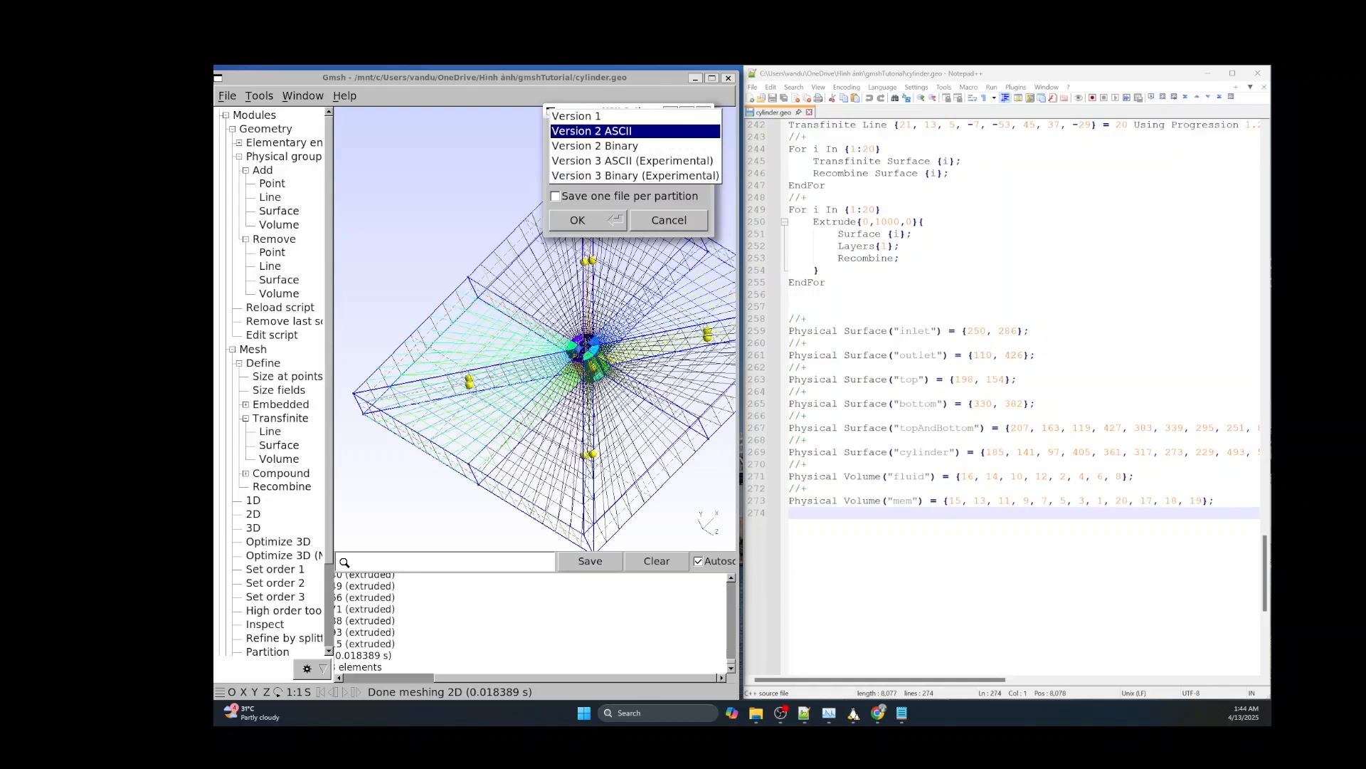
{"action": "left_click", "coordinate": [606, 131]}
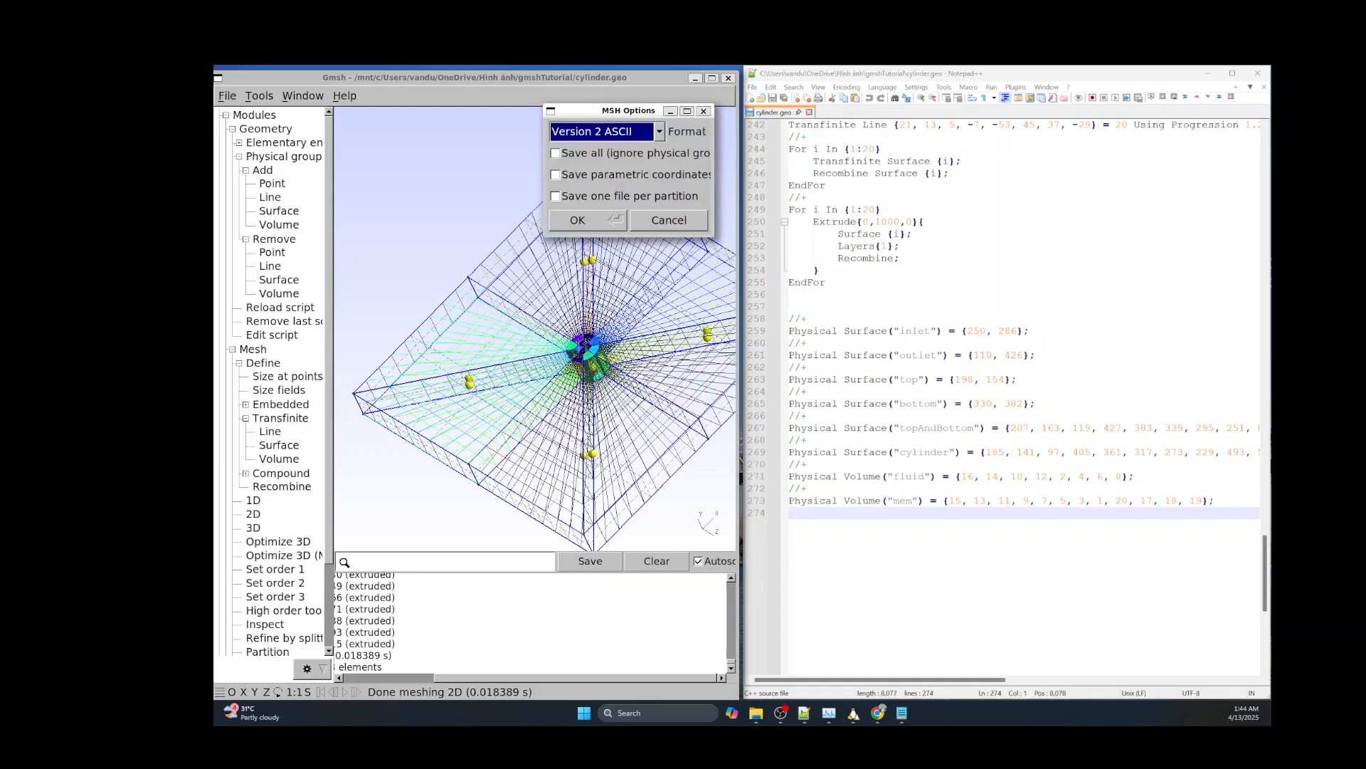
{"action": "key", "text": "Return"}
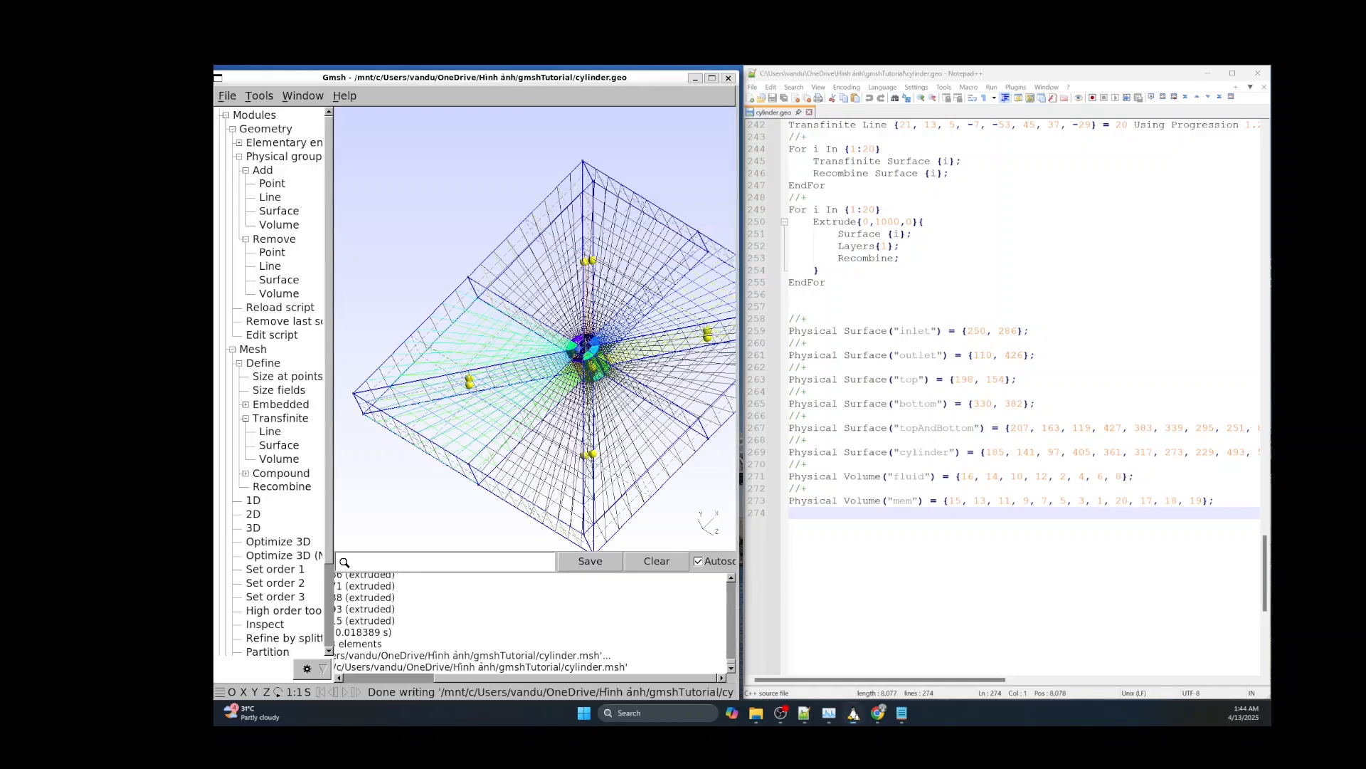